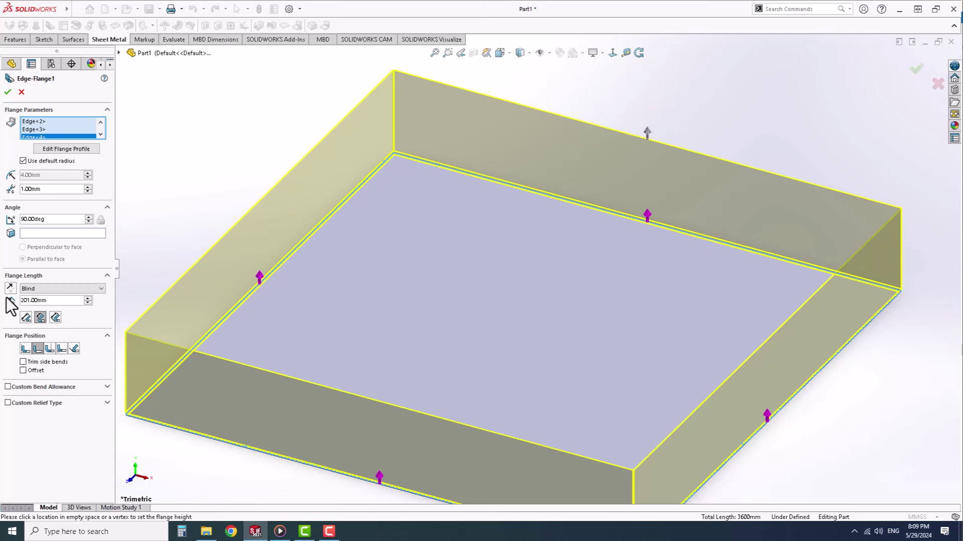
Step: Give the edge flange a 40 mm length to Outer Virtual Sharp with Material Inside, and accept it
{"action": "type", "text": "40"}
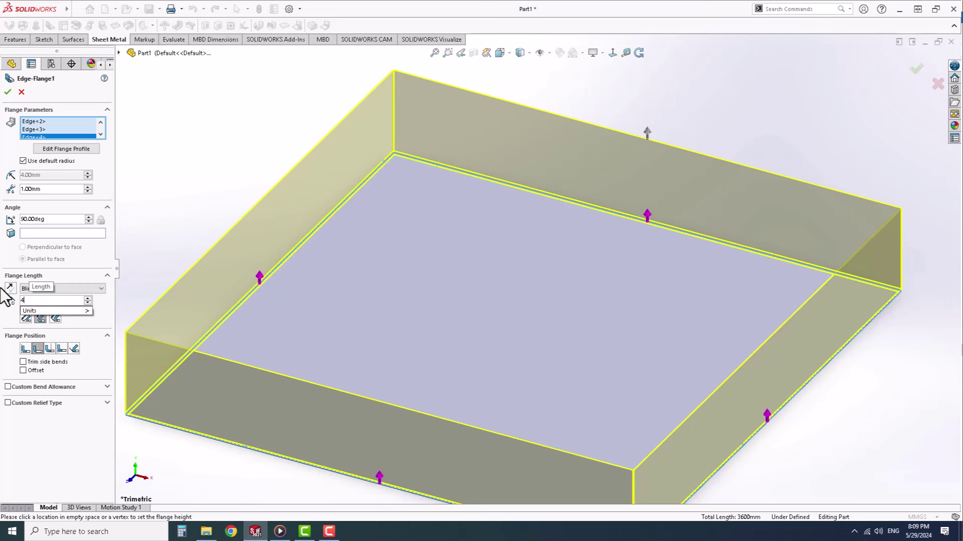
{"action": "key", "text": "Return"}
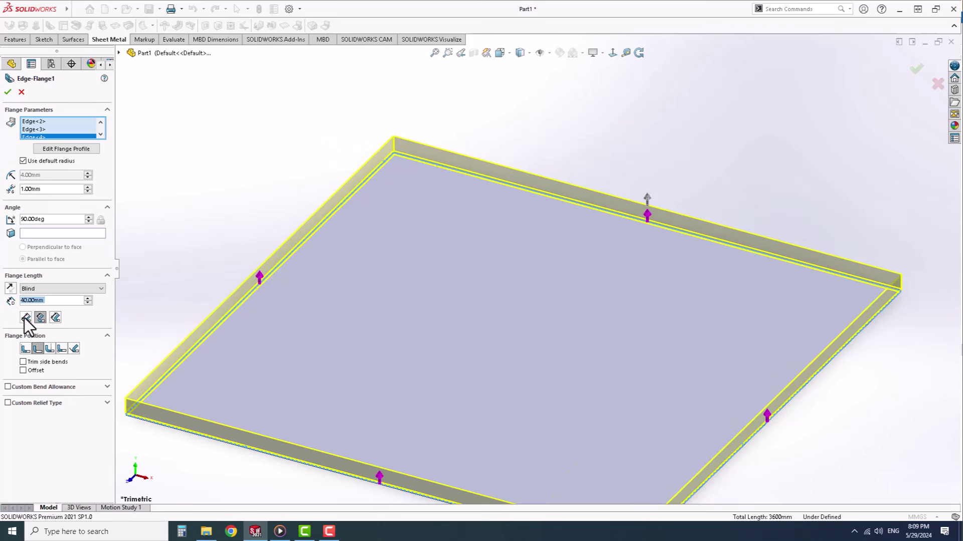
{"action": "left_click", "coordinate": [26, 318]}
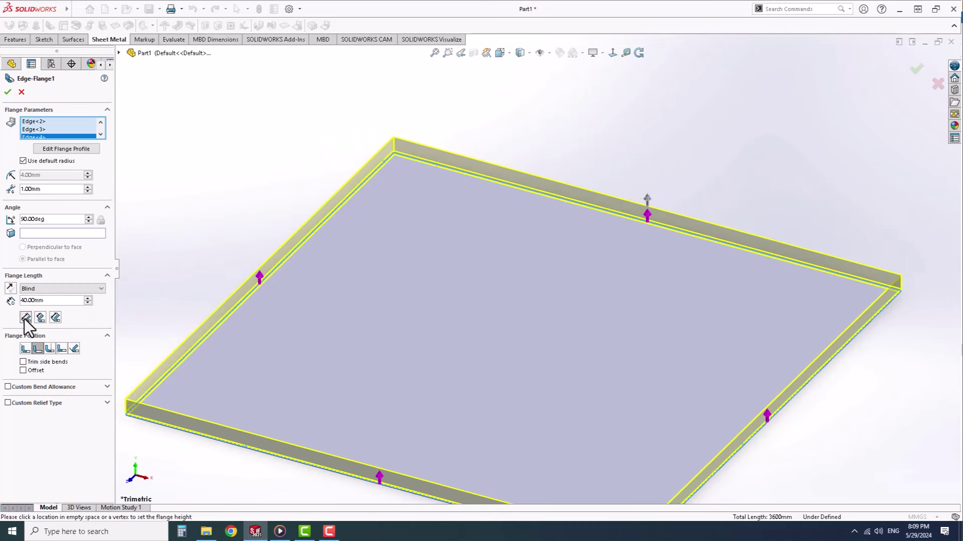
{"action": "left_click", "coordinate": [25, 349]}
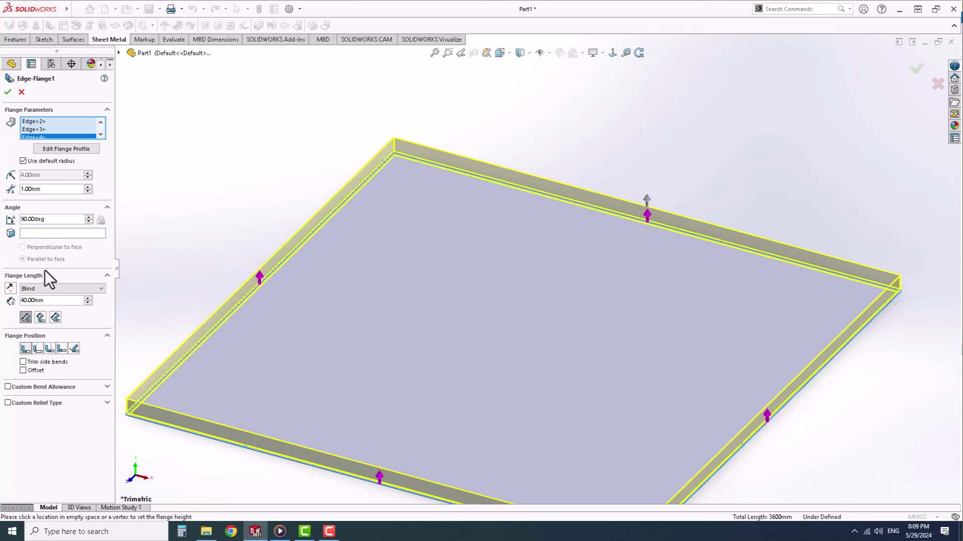
{"action": "left_click", "coordinate": [7, 91]}
{"action": "scroll", "coordinate": [437, 166], "scroll_direction": "down", "scroll_amount": 3}
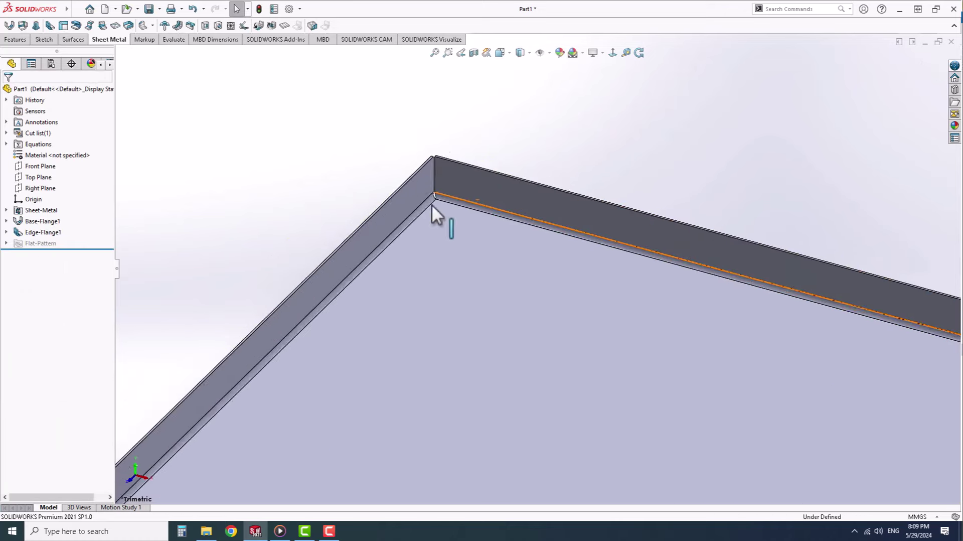
{"action": "scroll", "coordinate": [434, 210], "scroll_direction": "down", "scroll_amount": 3}
Step: Start a sketch on the plate's base face and view it normal to the face
{"action": "left_click", "coordinate": [552, 401]}
{"action": "left_click", "coordinate": [44, 39]}
{"action": "left_click", "coordinate": [9, 25]}
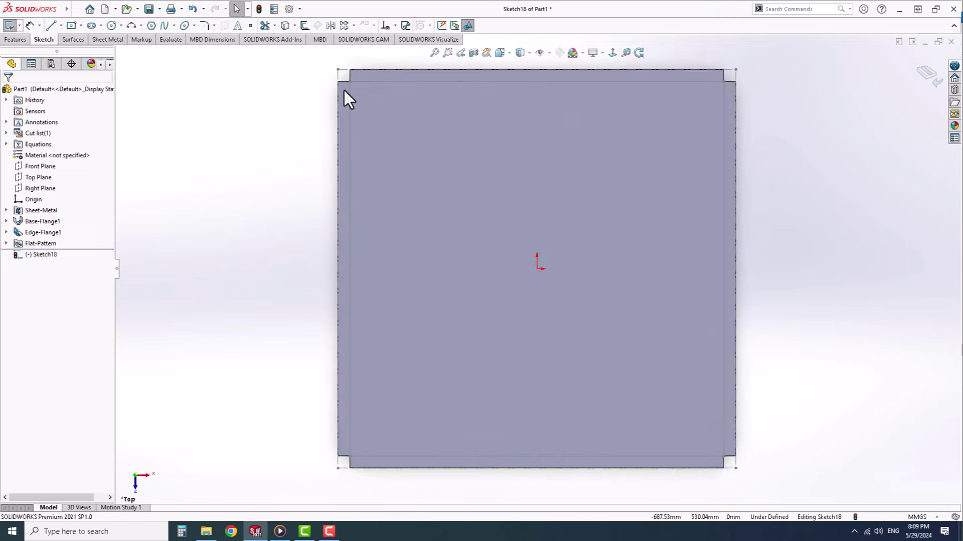
{"action": "scroll", "coordinate": [351, 110], "scroll_direction": "down", "scroll_amount": 3}
{"action": "scroll", "coordinate": [380, 157], "scroll_direction": "down", "scroll_amount": 3}
Step: Draw two small circles centred on the plate's corners
{"action": "left_click", "coordinate": [112, 25]}
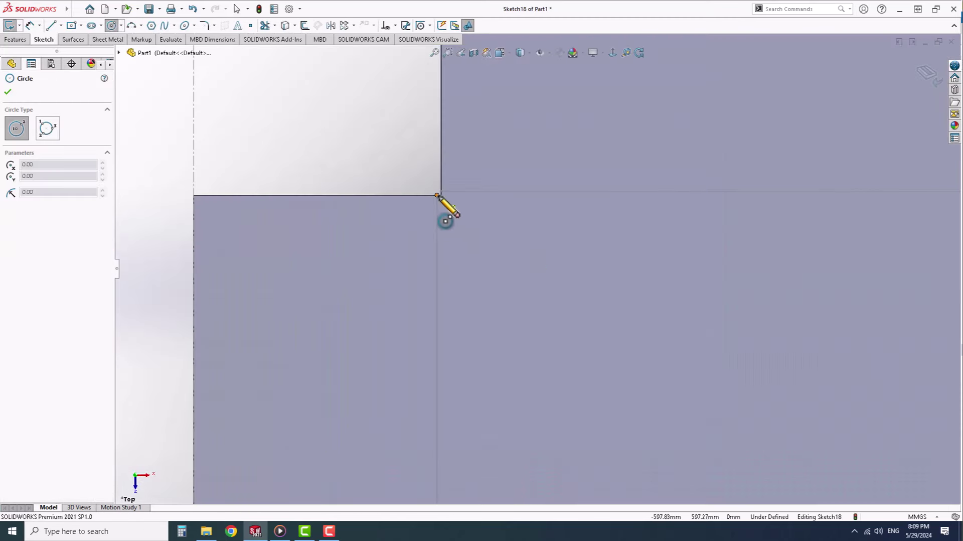
{"action": "scroll", "coordinate": [439, 195], "scroll_direction": "down", "scroll_amount": 3}
{"action": "left_click", "coordinate": [458, 213]}
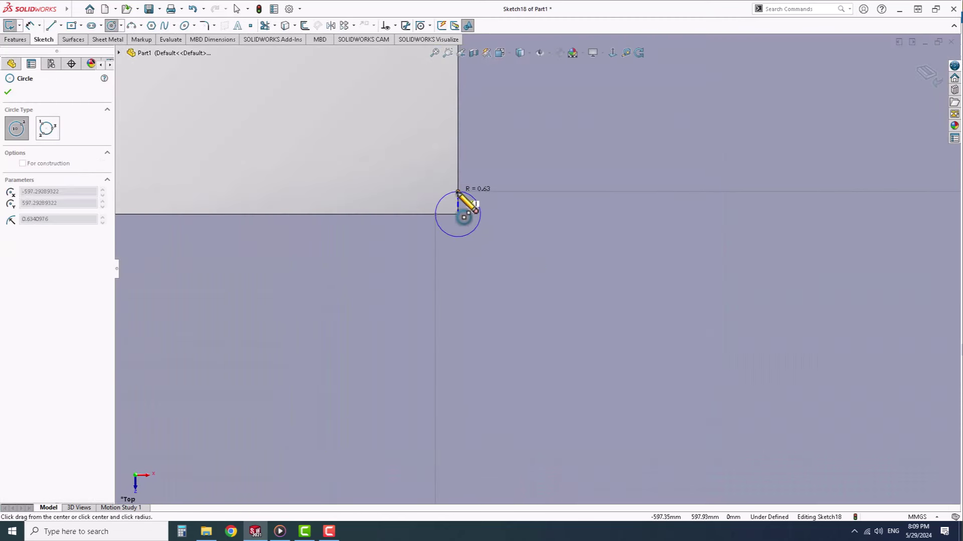
{"action": "left_click", "coordinate": [458, 193]}
{"action": "key", "text": "Escape"}
{"action": "scroll", "coordinate": [471, 221], "scroll_direction": "up", "scroll_amount": 3}
{"action": "scroll", "coordinate": [344, 238], "scroll_direction": "up", "scroll_amount": 2}
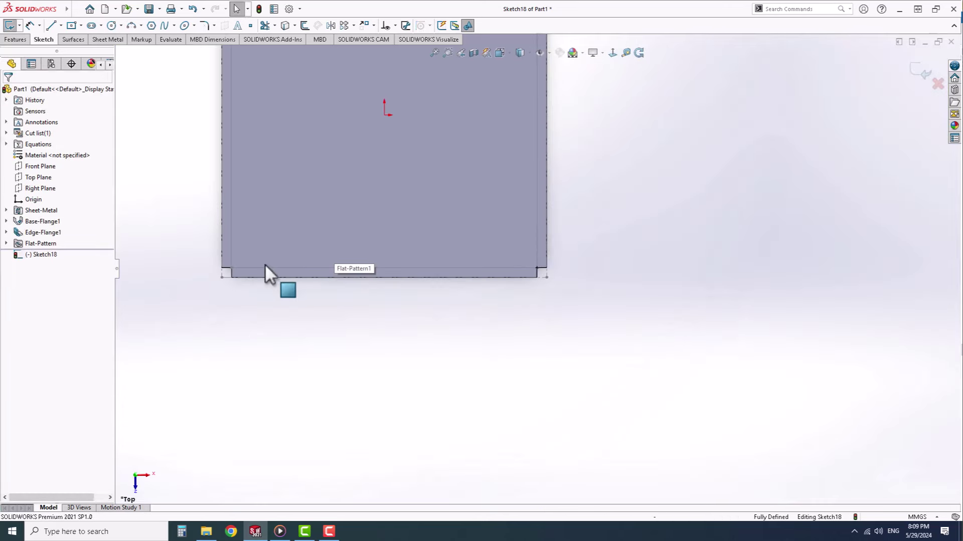
{"action": "scroll", "coordinate": [357, 252], "scroll_direction": "down", "scroll_amount": 3}
{"action": "scroll", "coordinate": [357, 252], "scroll_direction": "up", "scroll_amount": 3}
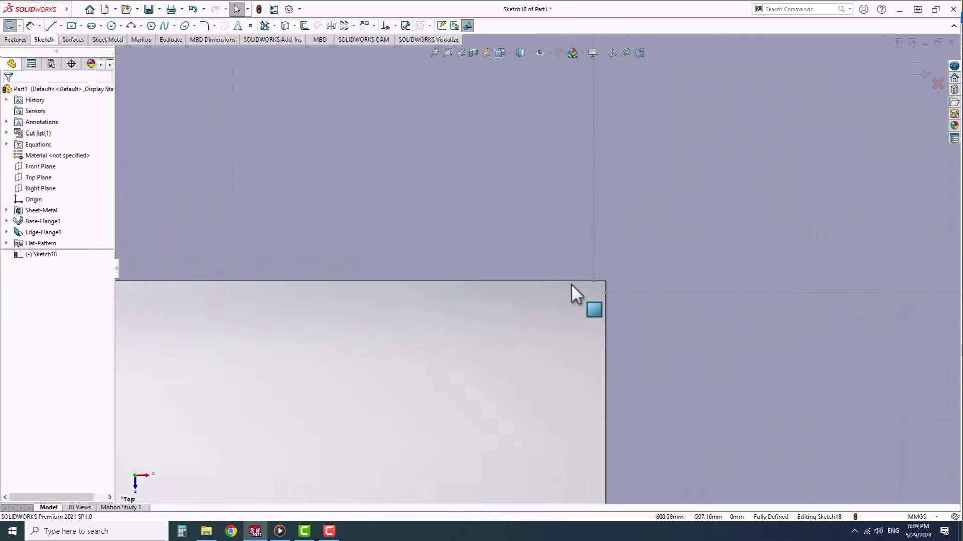
{"action": "left_click", "coordinate": [113, 25]}
{"action": "left_click", "coordinate": [625, 279]}
{"action": "left_click", "coordinate": [633, 295]}
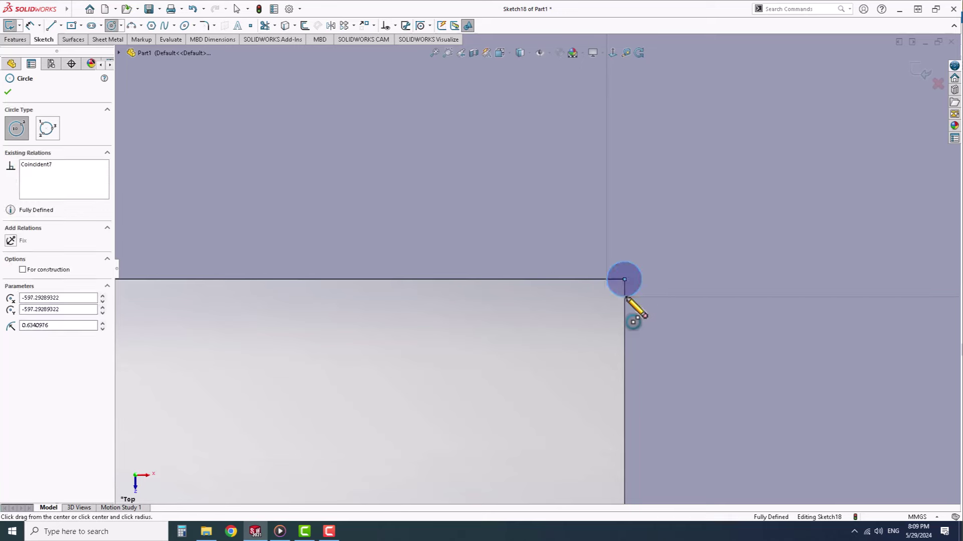
{"action": "key", "text": "Escape"}
Step: Extrude-cut the corner circles through the plate as relief cuts
{"action": "left_click", "coordinate": [84, 28]}
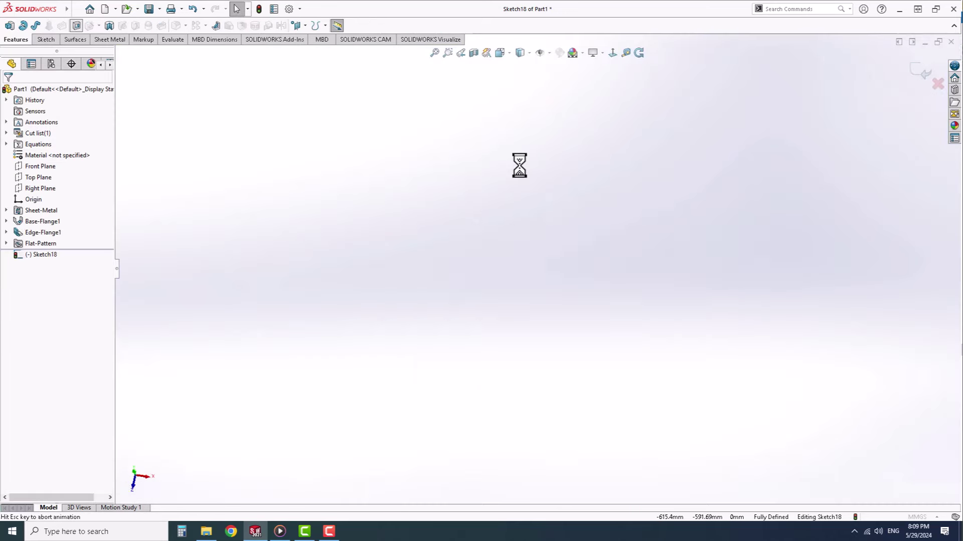
{"action": "left_click", "coordinate": [916, 69]}
{"action": "scroll", "coordinate": [649, 281], "scroll_direction": "down", "scroll_amount": 3}
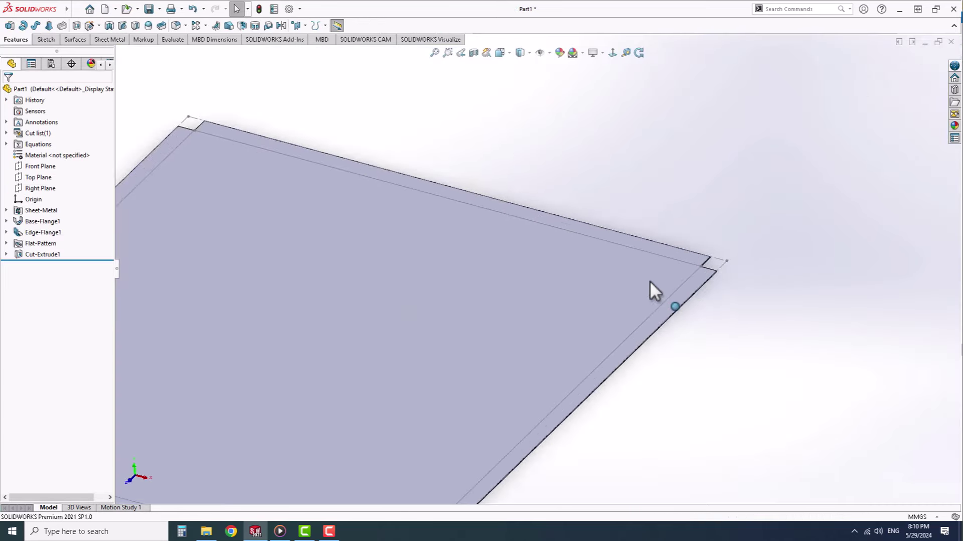
{"action": "scroll", "coordinate": [704, 214], "scroll_direction": "down", "scroll_amount": 2}
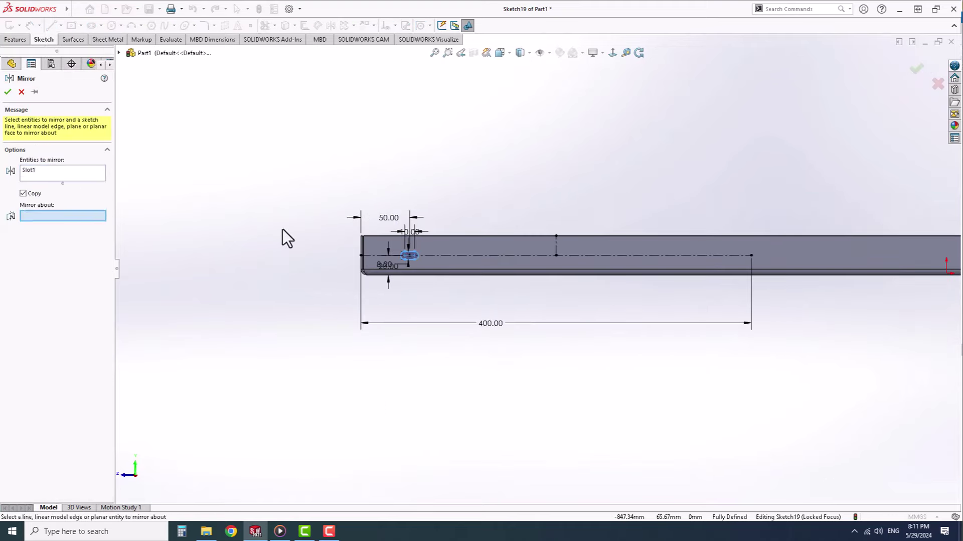
Step: End the construction centreline at the bar's right end and exit the line tool
{"action": "left_click", "coordinate": [719, 286]}
{"action": "right_click", "coordinate": [732, 275]}
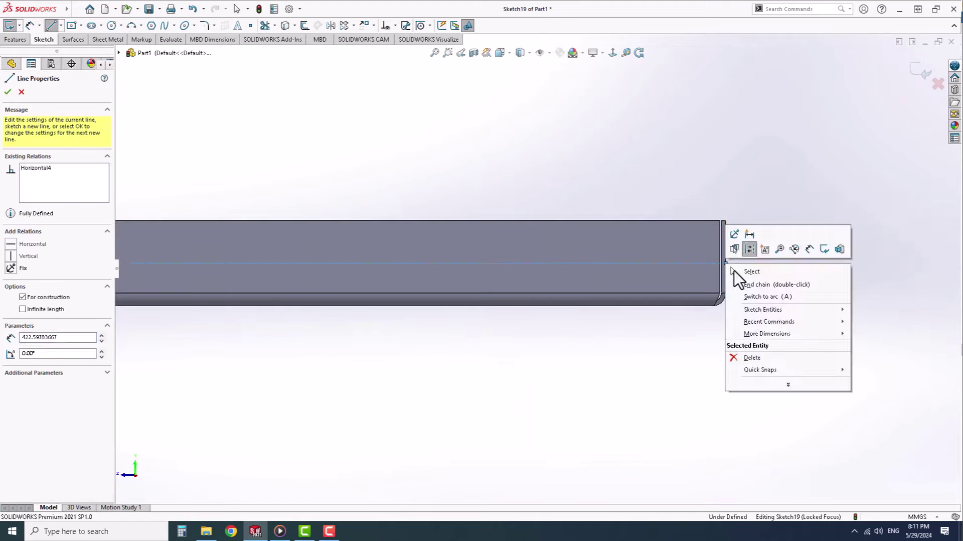
{"action": "key", "text": "Escape"}
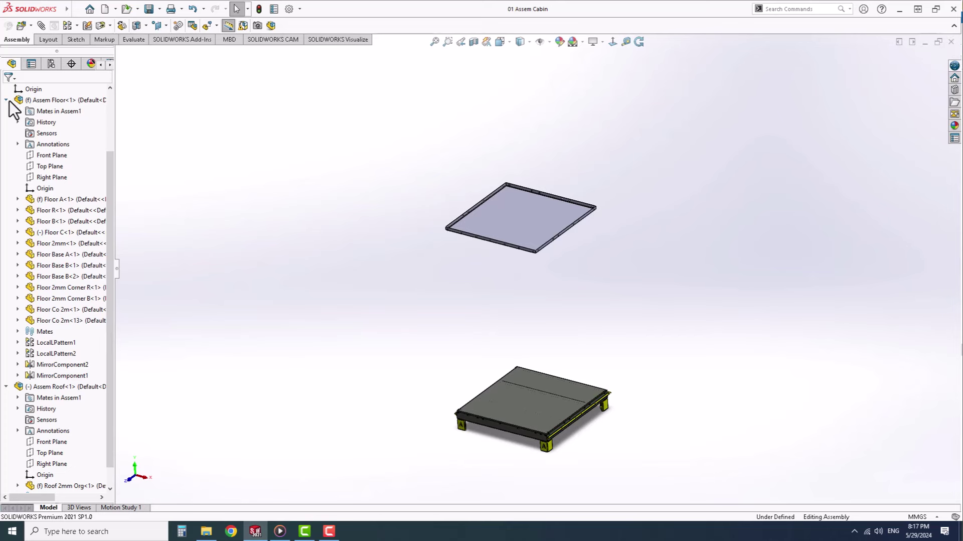
Step: Collapse the Assem Floor and Assem Roof subassemblies and start a new document
{"action": "left_click", "coordinate": [6, 99]}
{"action": "left_click", "coordinate": [6, 188]}
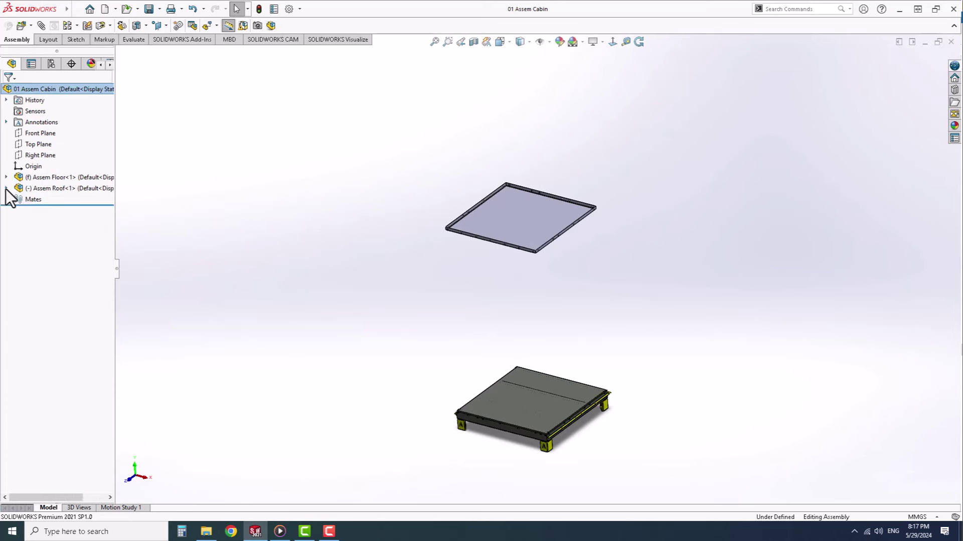
{"action": "left_click", "coordinate": [105, 9]}
Step: Create a new part and start a sketch on the Front Plane
{"action": "left_click", "coordinate": [225, 261]}
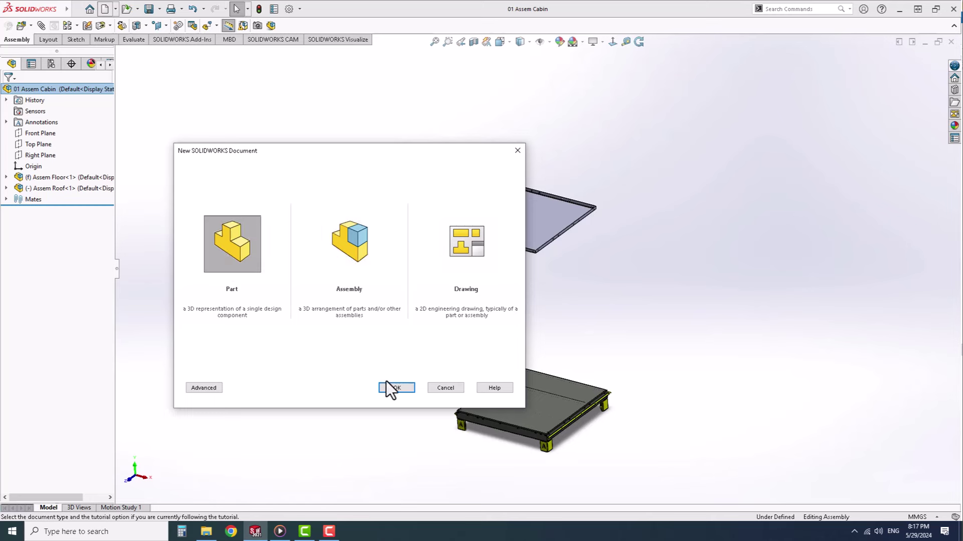
{"action": "left_click", "coordinate": [386, 383]}
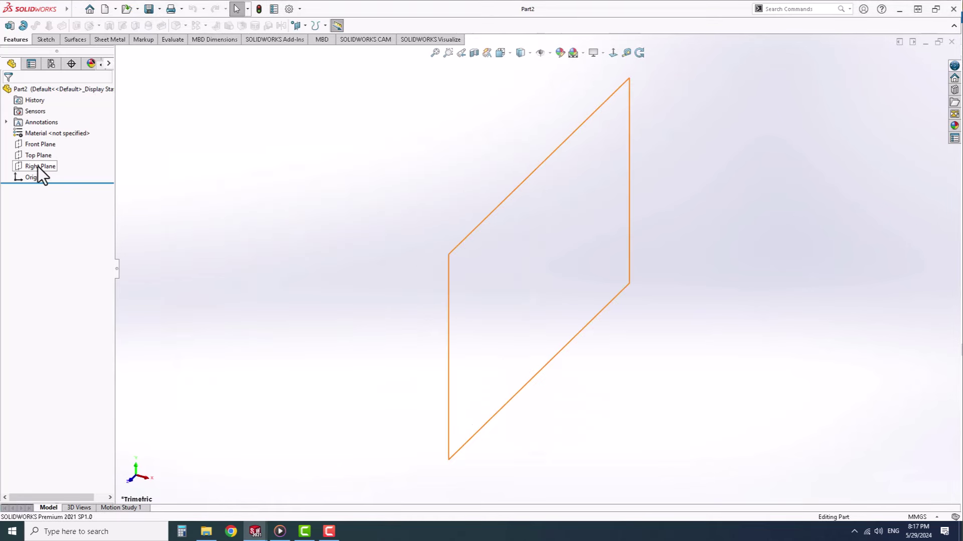
{"action": "left_click", "coordinate": [39, 146]}
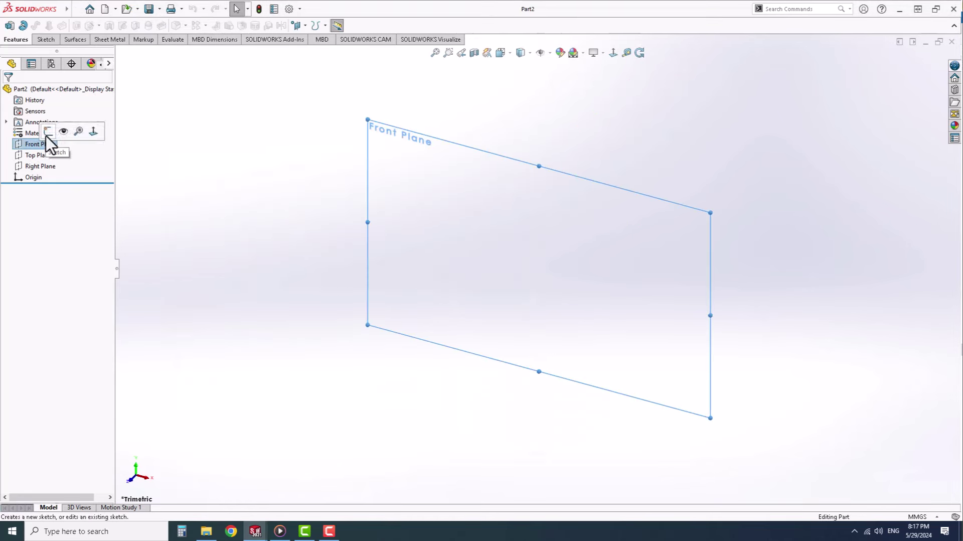
{"action": "left_click", "coordinate": [66, 129]}
Step: Draw the open U-channel profile as three connected lines: two legs and a top
{"action": "left_click", "coordinate": [50, 25]}
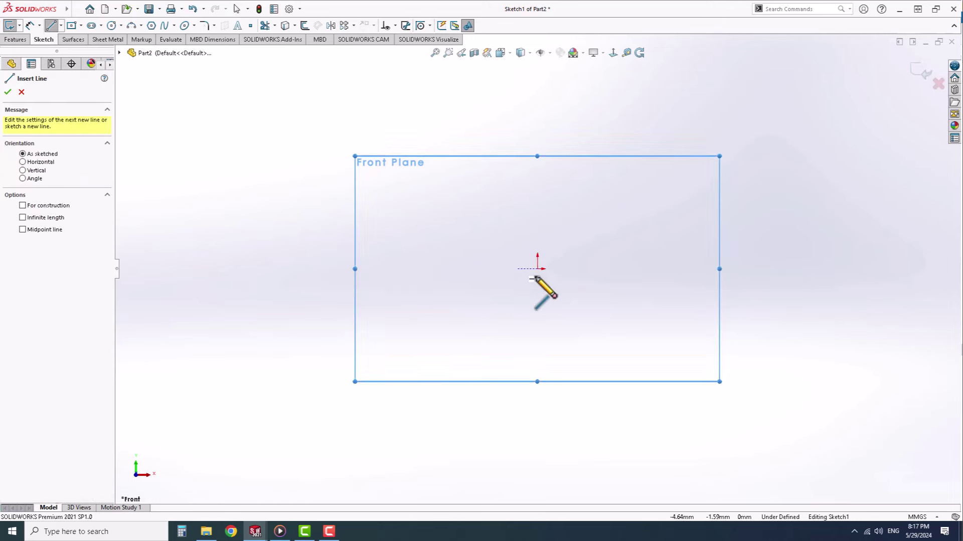
{"action": "left_click", "coordinate": [592, 268]}
{"action": "left_click", "coordinate": [583, 217]}
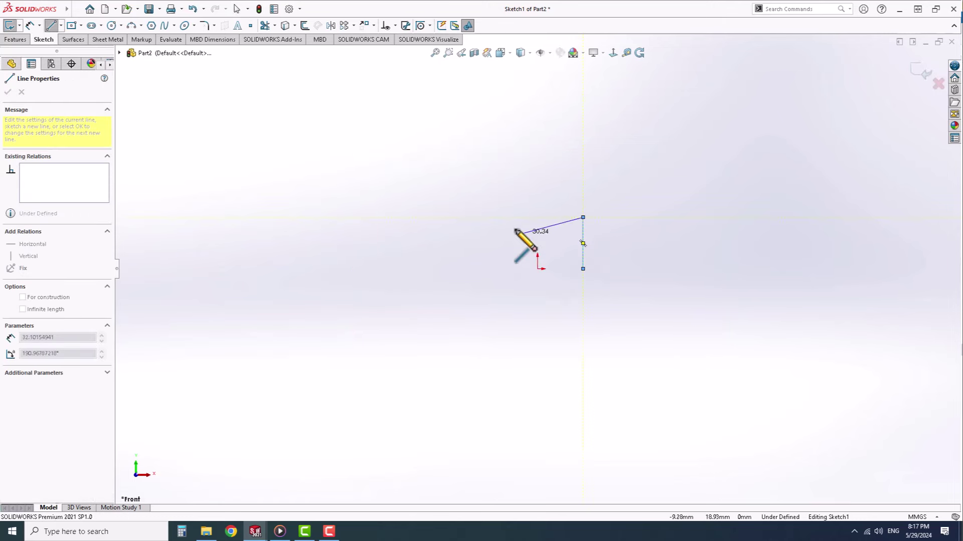
{"action": "left_click", "coordinate": [499, 217]}
{"action": "left_click", "coordinate": [498, 268]}
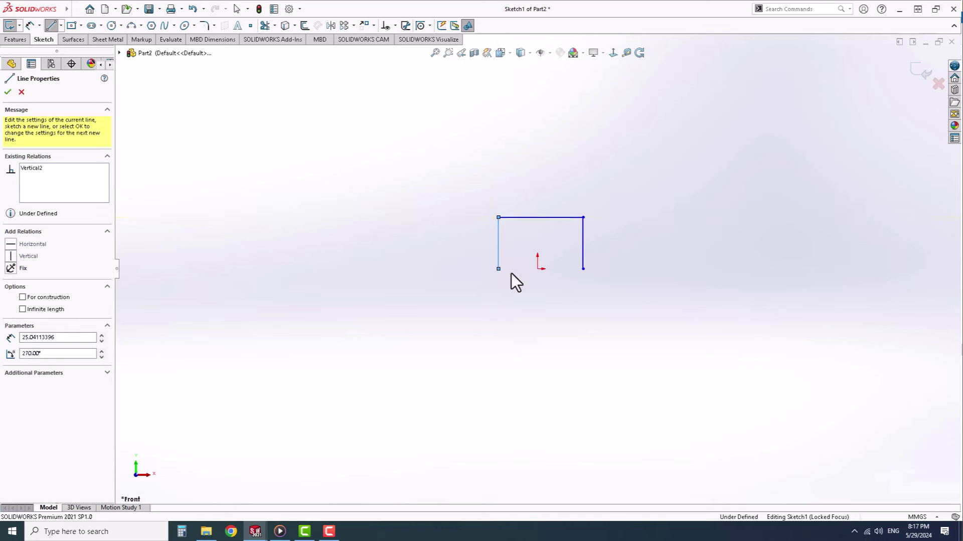
{"action": "key", "text": "Escape"}
{"action": "key", "text": "f"}
Step: Dimension the channel's top line to 100 mm width
{"action": "left_click", "coordinate": [30, 25]}
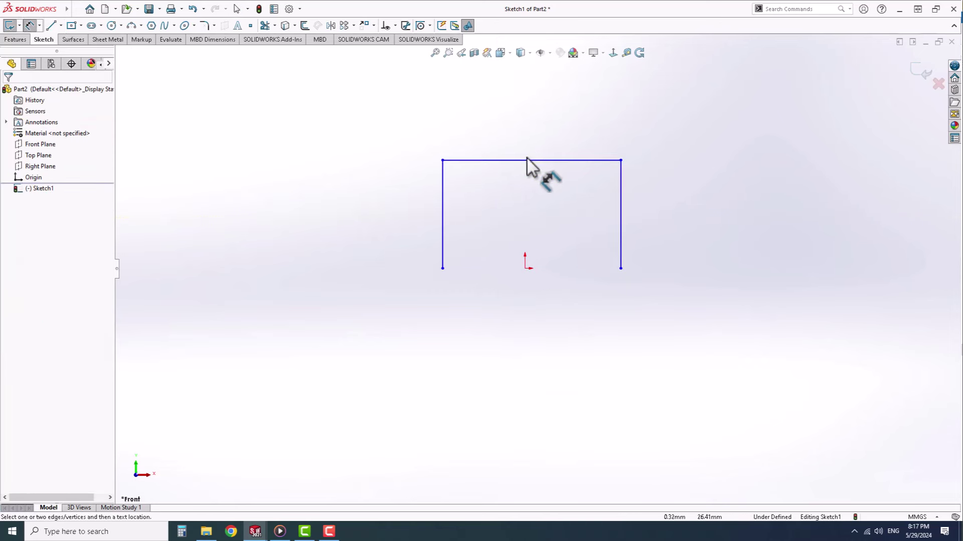
{"action": "left_click", "coordinate": [526, 161]}
{"action": "left_click", "coordinate": [528, 122]}
{"action": "type", "text": "100"}
{"action": "key", "text": "Return"}
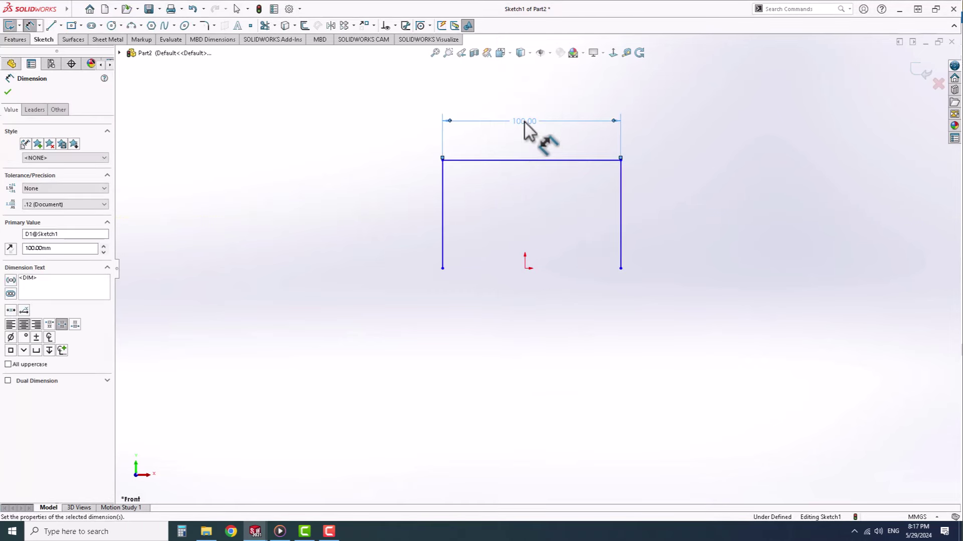
{"action": "key", "text": "Escape"}
Step: Dimension the left leg to 60 mm and add a dimension to the right leg
{"action": "left_click", "coordinate": [442, 216]}
{"action": "left_click", "coordinate": [395, 212]}
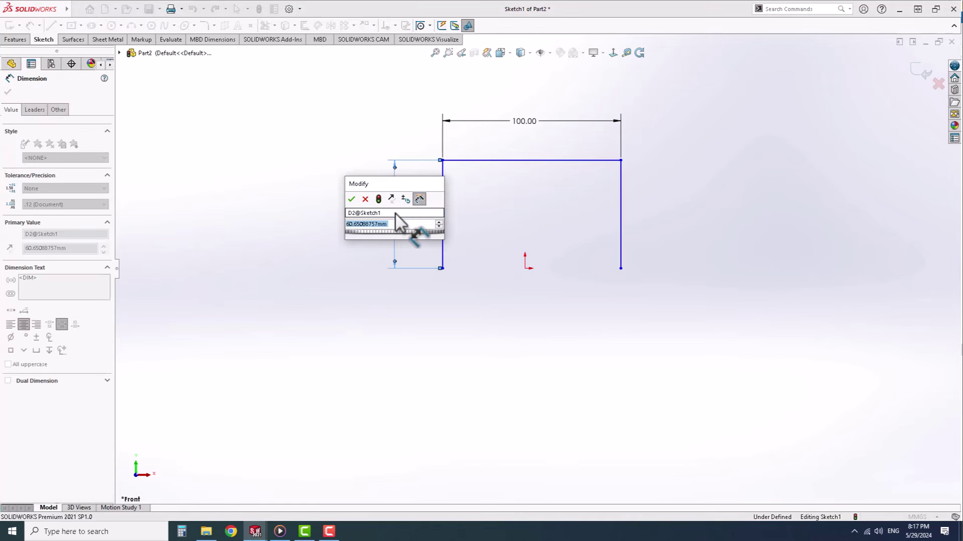
{"action": "type", "text": "60"}
{"action": "key", "text": "Return"}
{"action": "left_click", "coordinate": [620, 217]}
{"action": "left_click", "coordinate": [666, 230]}
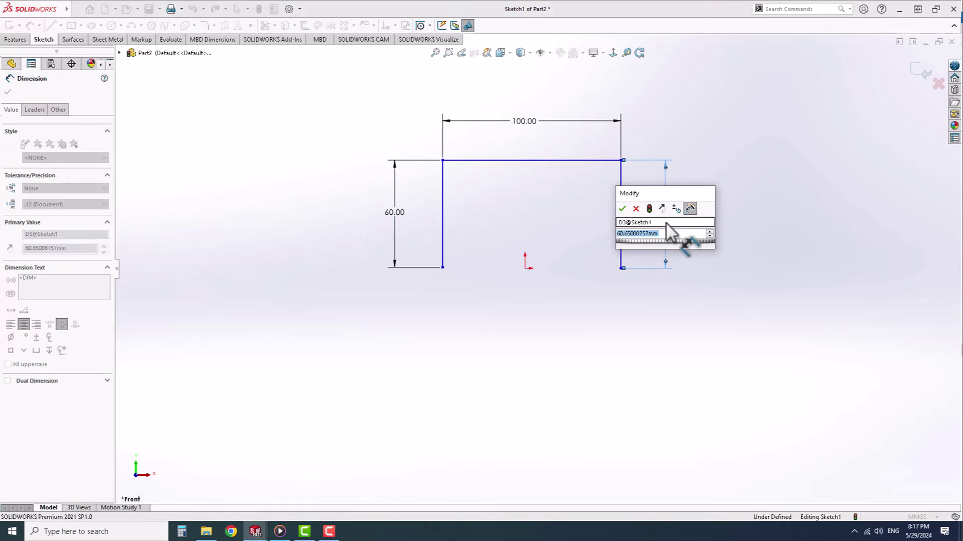
{"action": "key", "text": "Return"}
{"action": "key", "text": "Escape"}
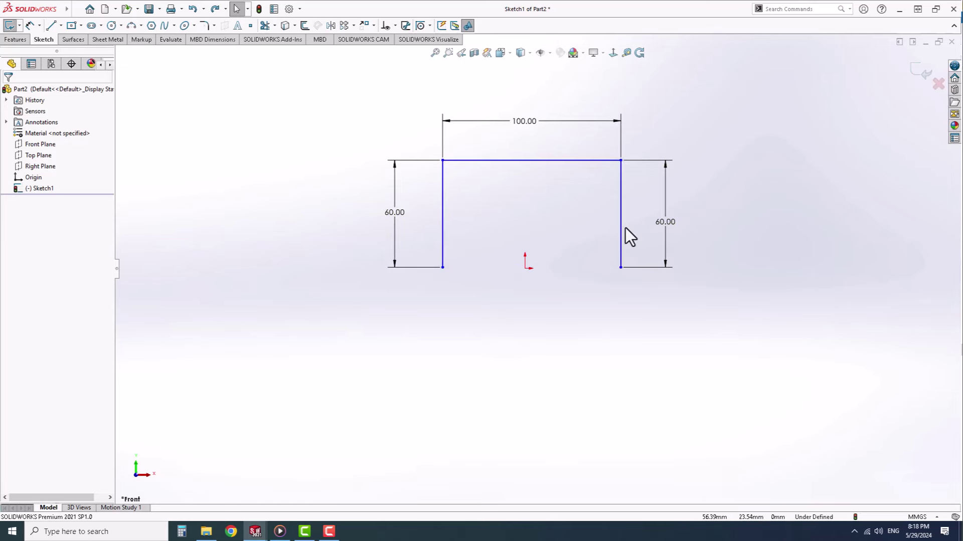
Step: Add an Equal relation between the two channel legs
{"action": "left_click", "coordinate": [618, 264]}
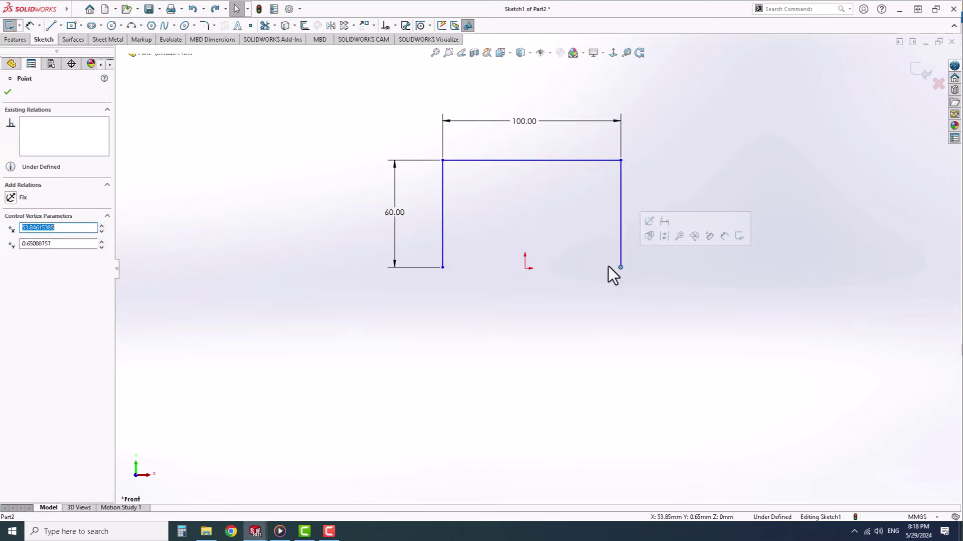
{"action": "left_click", "coordinate": [442, 210], "text": "ctrl"}
{"action": "left_click", "coordinate": [545, 166]}
{"action": "left_click", "coordinate": [109, 39]}
Step: Turn the profile into a Base Flange with 4 mm thickness and bend radius 47
{"action": "left_click", "coordinate": [10, 25]}
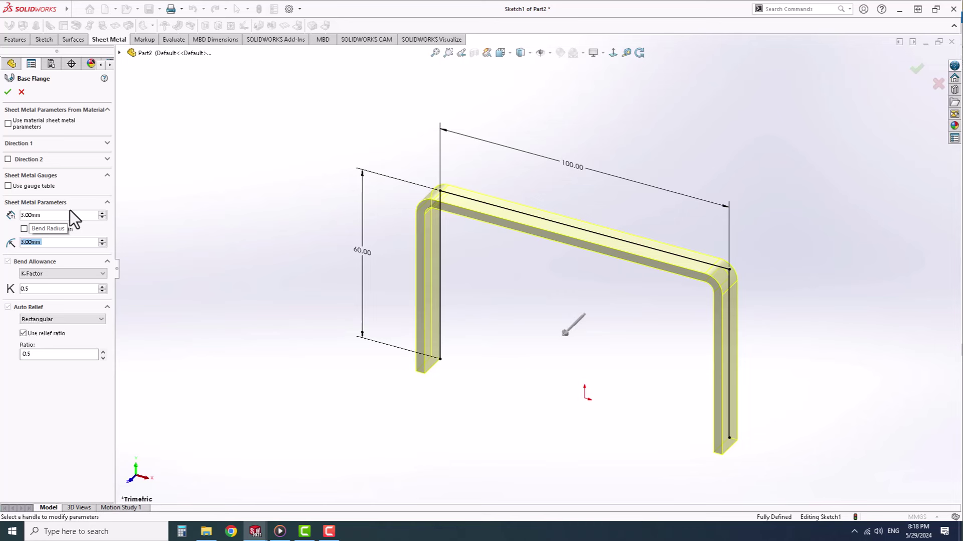
{"action": "double_click", "coordinate": [30, 215]}
{"action": "type", "text": "4"}
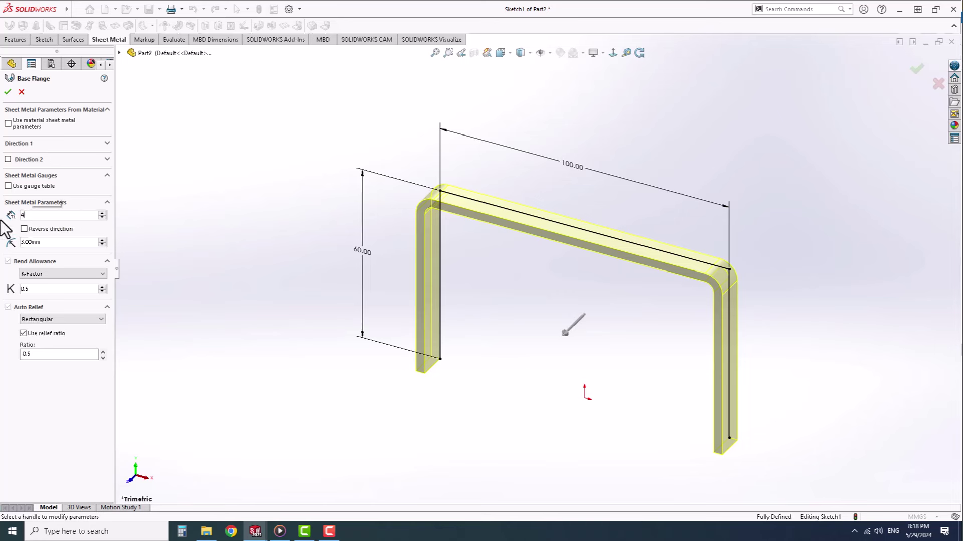
{"action": "double_click", "coordinate": [40, 242]}
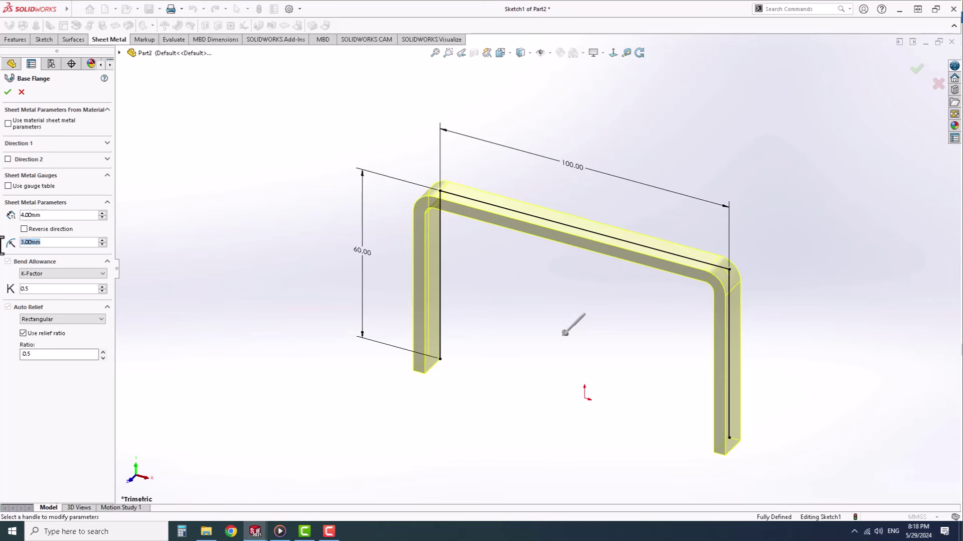
{"action": "type", "text": "47"}
{"action": "key", "text": "Return"}
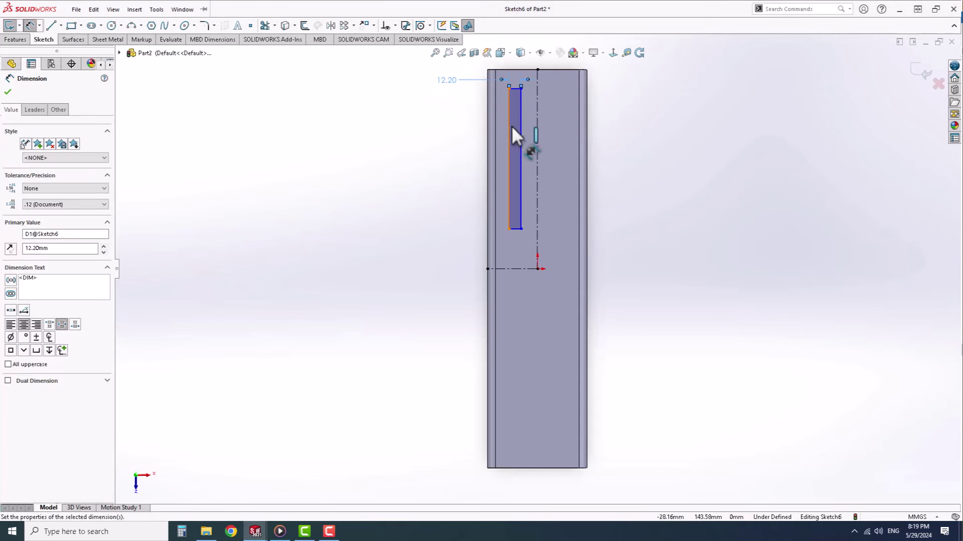
Step: Dimension the slot 25 mm from the part's top edge
{"action": "left_click", "coordinate": [516, 88]}
{"action": "left_click", "coordinate": [516, 70]}
{"action": "left_click", "coordinate": [399, 86]}
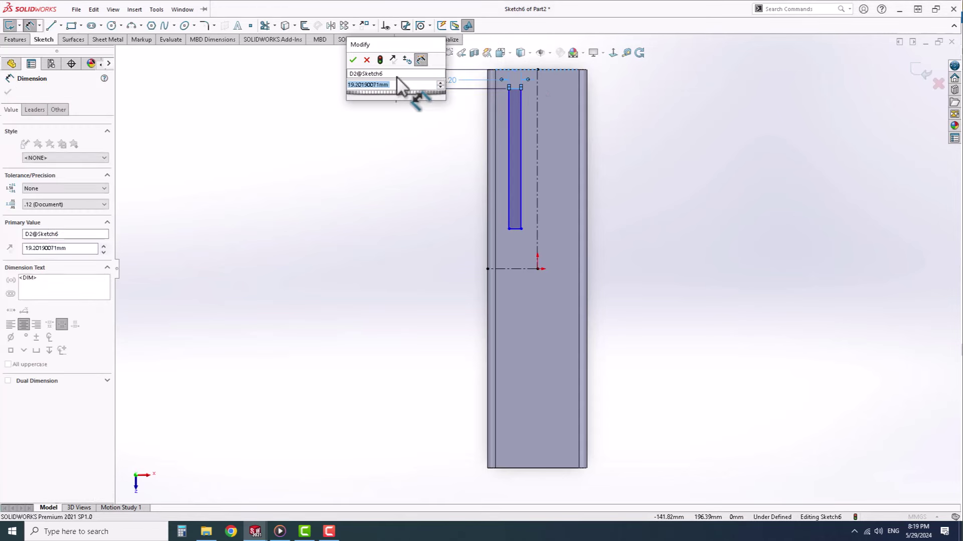
{"action": "type", "text": "20"}
{"action": "key", "text": "Return"}
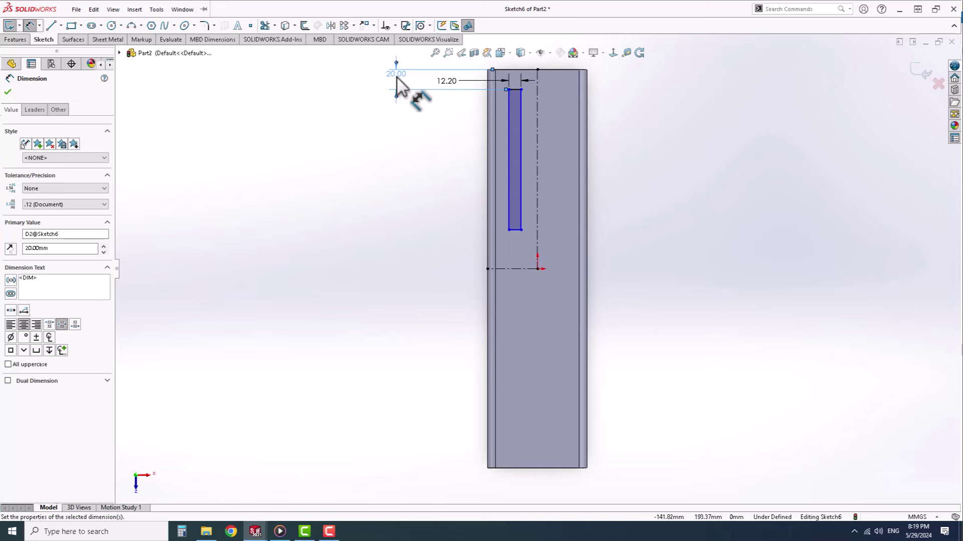
{"action": "double_click", "coordinate": [396, 75]}
{"action": "type", "text": "25"}
{"action": "key", "text": "Return"}
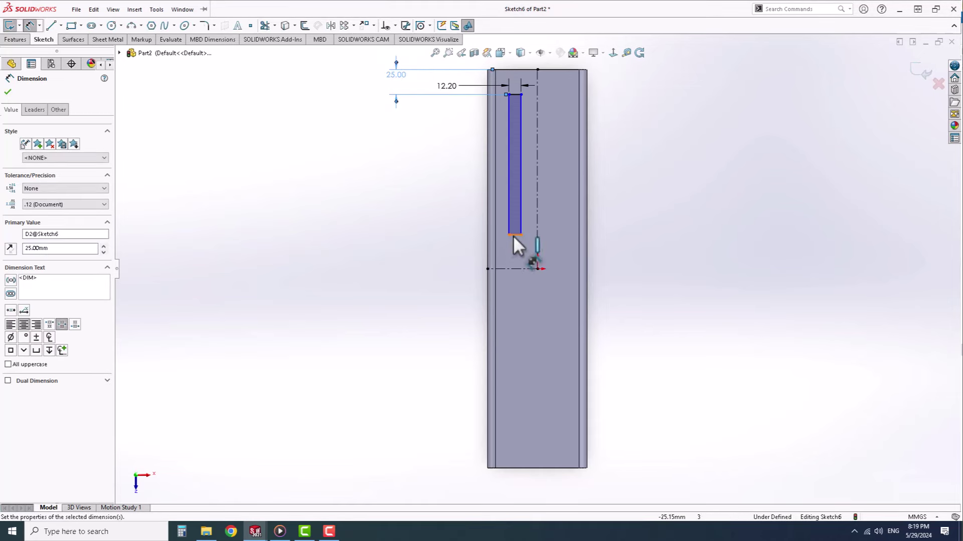
Step: Dimension the slot 25 mm from the horizontal centreline and 20 mm from the vertical centreline
{"action": "left_click", "coordinate": [513, 236]}
{"action": "left_click", "coordinate": [511, 269]}
{"action": "left_click", "coordinate": [439, 259]}
{"action": "type", "text": "25"}
{"action": "key", "text": "Return"}
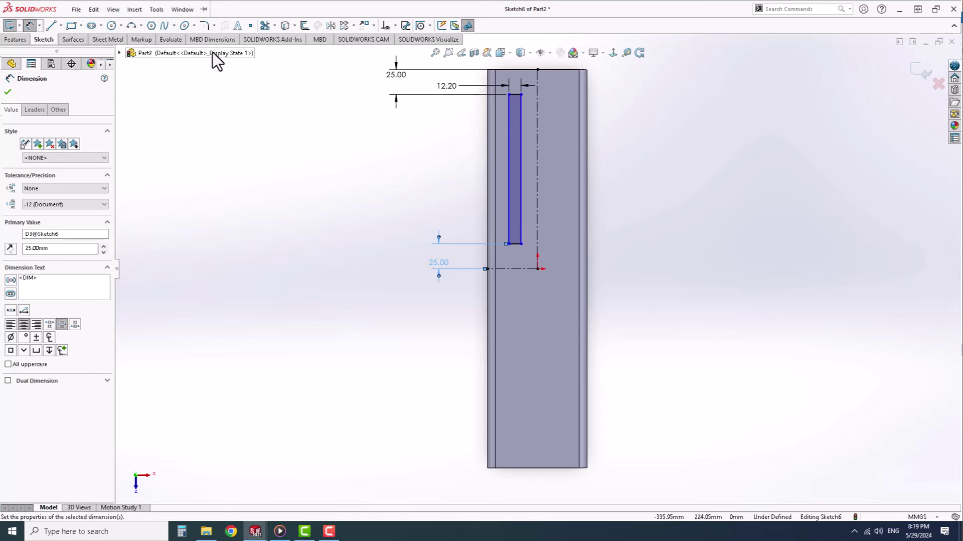
{"action": "left_click", "coordinate": [517, 244]}
{"action": "left_click", "coordinate": [538, 252]}
{"action": "left_click", "coordinate": [525, 257]}
{"action": "type", "text": "20"}
{"action": "key", "text": "Return"}
Step: Mirror both slots about the horizontal centreline to get four slots
{"action": "left_click", "coordinate": [330, 25]}
{"action": "left_click_drag", "start_coordinate": [426, 69], "coordinate": [652, 271]}
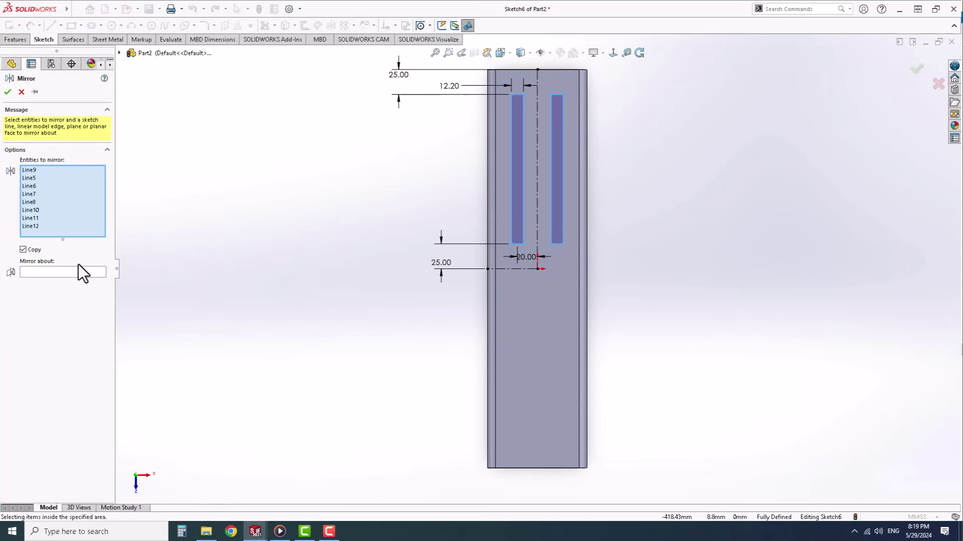
{"action": "left_click", "coordinate": [80, 271]}
{"action": "left_click", "coordinate": [513, 266]}
{"action": "key", "text": "Return"}
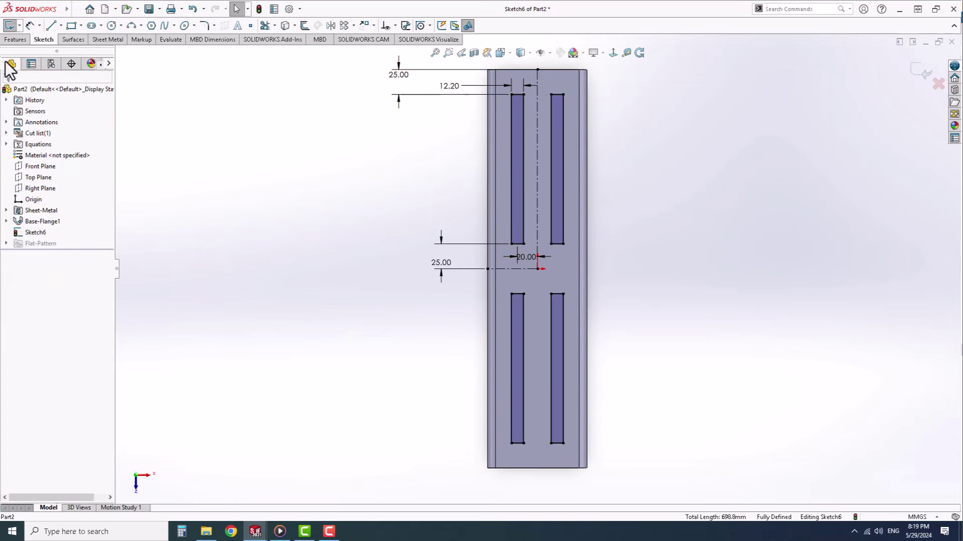
Step: Extrude-cut the four slots through the channel top, then start Save As
{"action": "left_click", "coordinate": [15, 39]}
{"action": "left_click", "coordinate": [76, 25]}
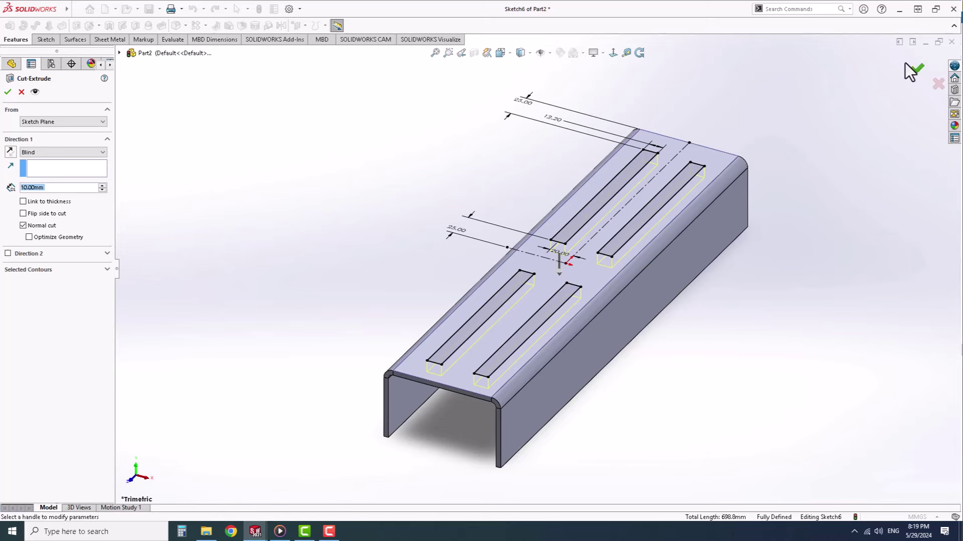
{"action": "left_click", "coordinate": [907, 65]}
{"action": "mouse_move", "coordinate": [581, 269]}
{"action": "middle_mouse_down"}
{"action": "mouse_move", "coordinate": [682, 232]}
{"action": "mouse_move", "coordinate": [561, 223]}
{"action": "mouse_move", "coordinate": [649, 254]}
{"action": "mouse_move", "coordinate": [576, 261]}
{"action": "middle_mouse_up"}
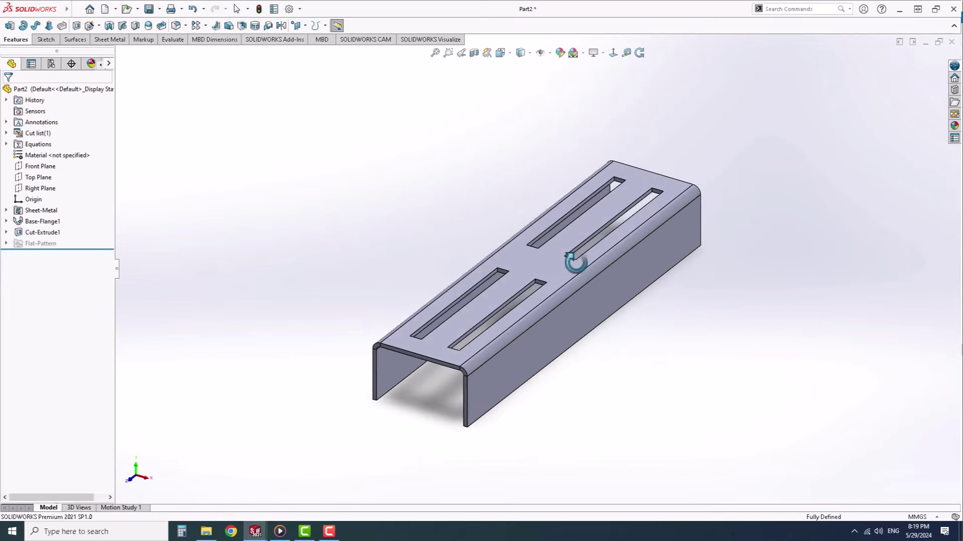
{"action": "left_click", "coordinate": [149, 9]}
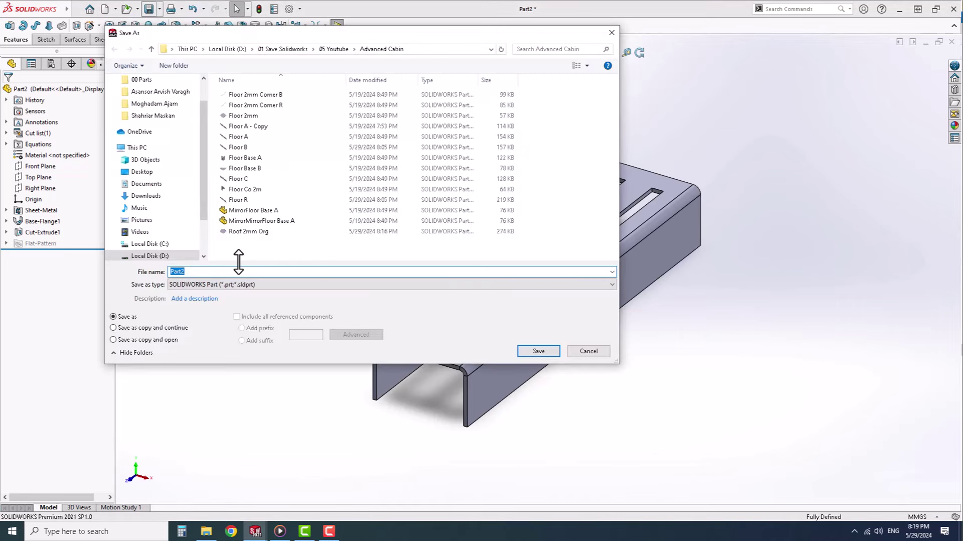
Step: Replace Part2 in the file name box, typing the start of Roof Balance Cabin
{"action": "type", "text": "Roof"}
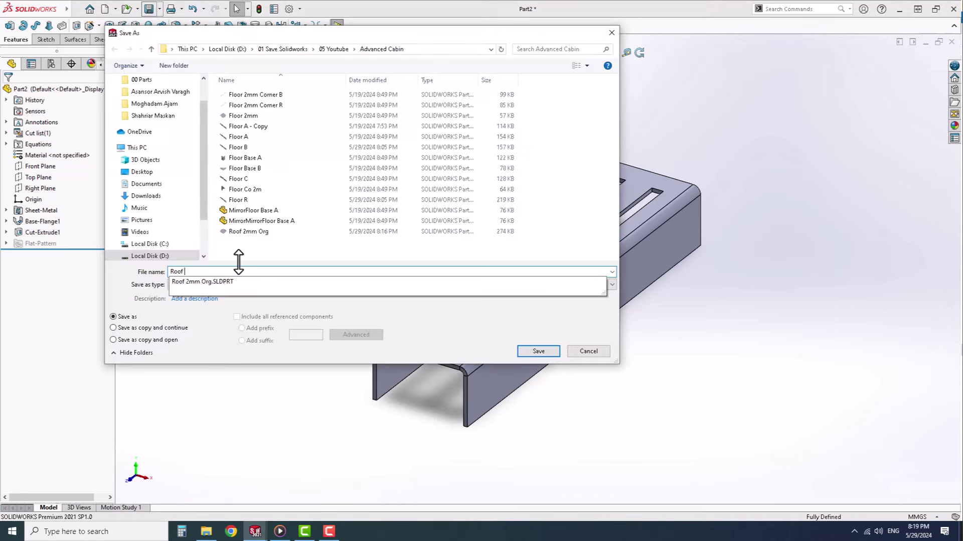
{"action": "type", "text": "b"}
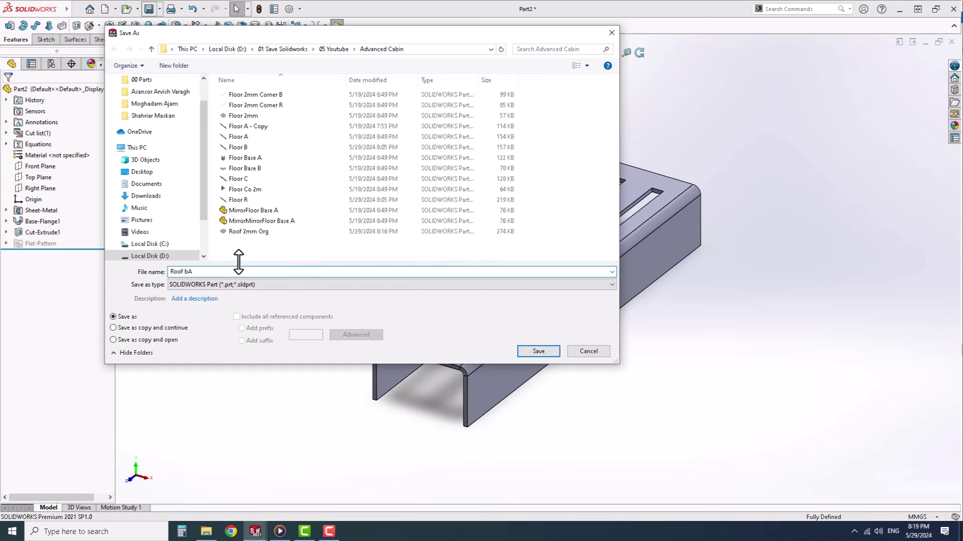
{"action": "type", "text": "alance Cabin 4m"}
Step: Save the part, close it and 01 Assem Cabin, and open Assem Roof
{"action": "left_click", "coordinate": [551, 353]}
{"action": "left_click", "coordinate": [952, 42]}
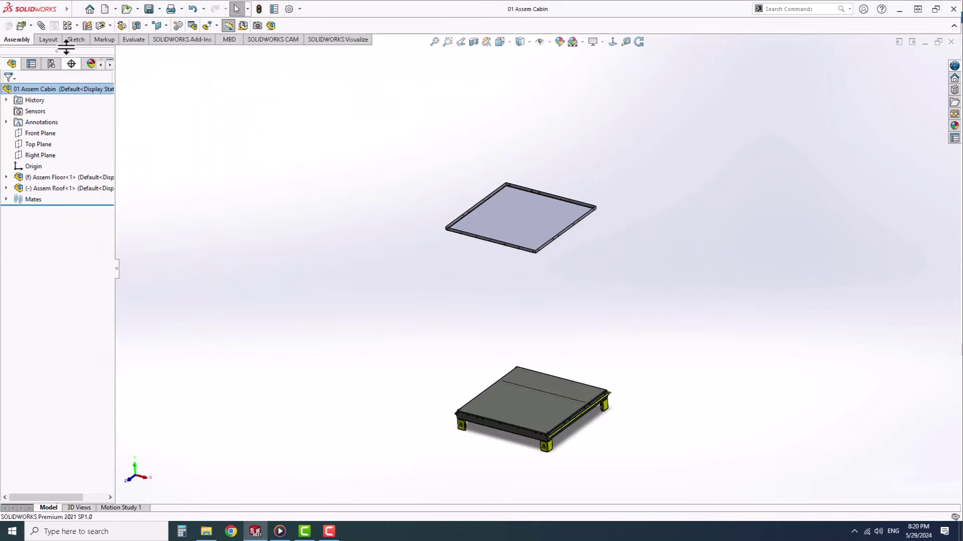
{"action": "left_click", "coordinate": [951, 42]}
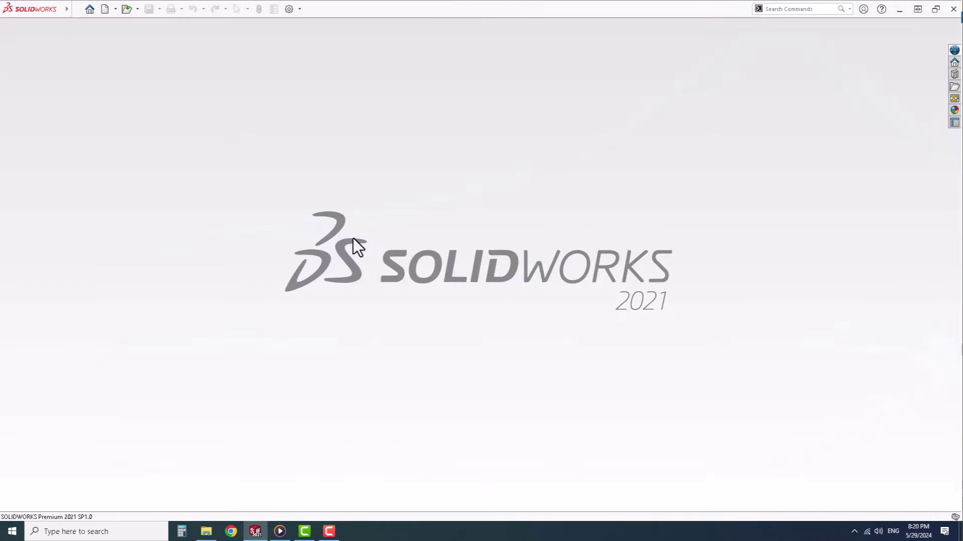
{"action": "left_click", "coordinate": [128, 10]}
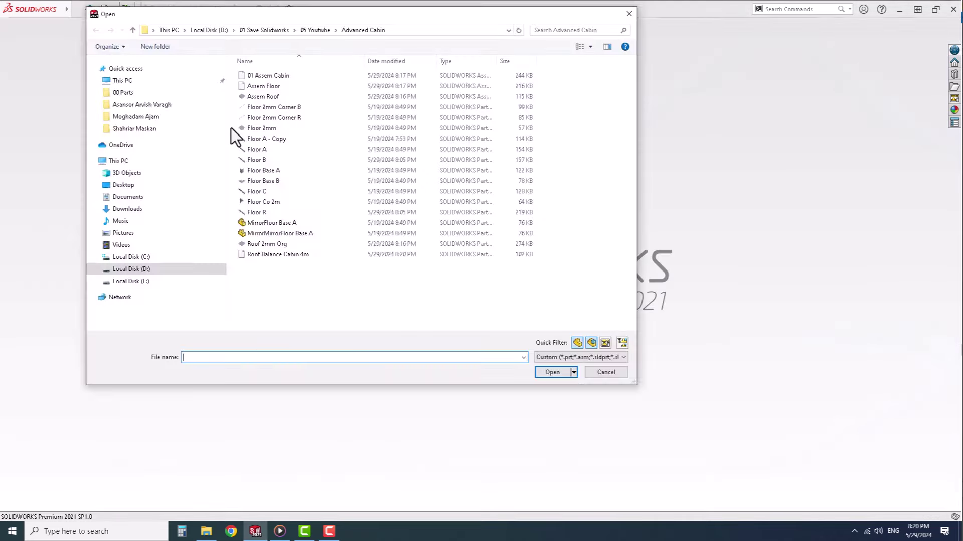
{"action": "left_click", "coordinate": [271, 98]}
{"action": "left_click", "coordinate": [539, 372]}
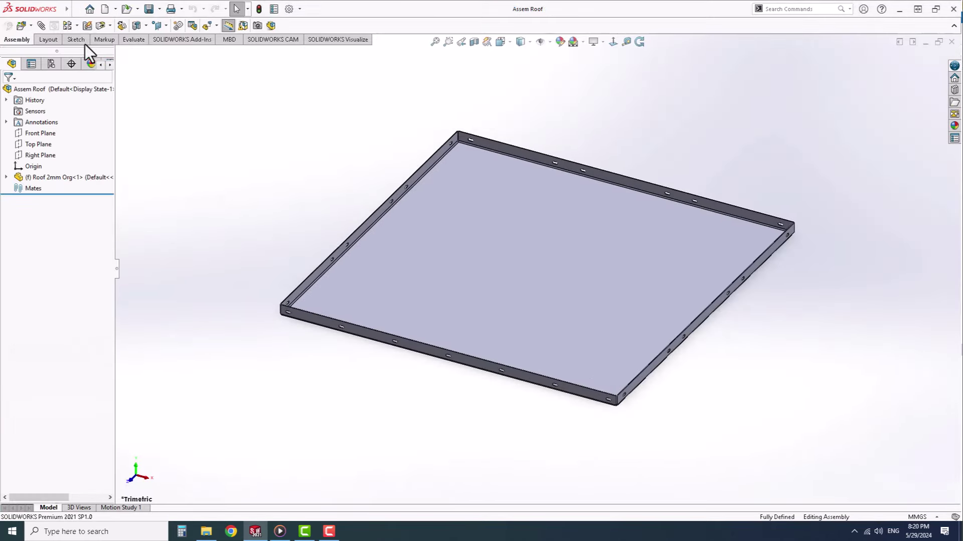
Step: Insert Roof Balance Cabin 4m and place it on the roof plate
{"action": "left_click", "coordinate": [21, 25]}
{"action": "left_click", "coordinate": [279, 254]}
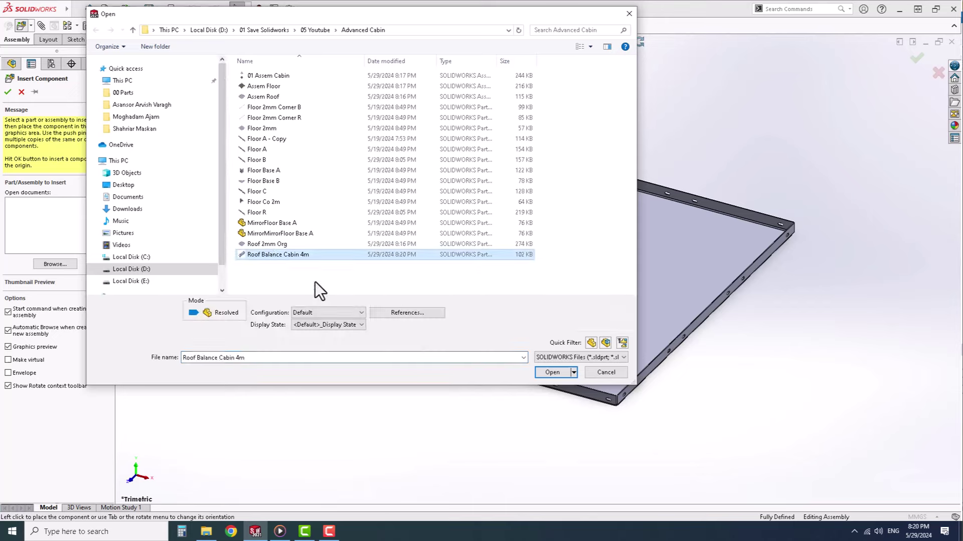
{"action": "left_click", "coordinate": [552, 371]}
{"action": "scroll", "coordinate": [663, 294], "scroll_direction": "down", "scroll_amount": 5}
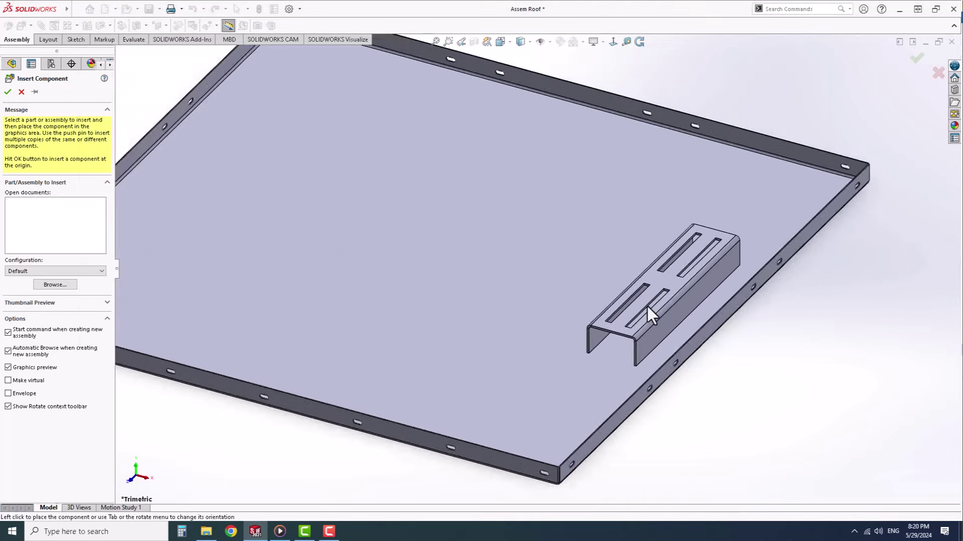
{"action": "left_click", "coordinate": [648, 307]}
Step: Zoom to the roof edge, pick the channel's face and begin a mate
{"action": "mouse_move", "coordinate": [651, 236]}
{"action": "middle_mouse_down"}
{"action": "mouse_move", "coordinate": [726, 164]}
{"action": "mouse_move", "coordinate": [733, 215]}
{"action": "mouse_move", "coordinate": [676, 217]}
{"action": "middle_mouse_up"}
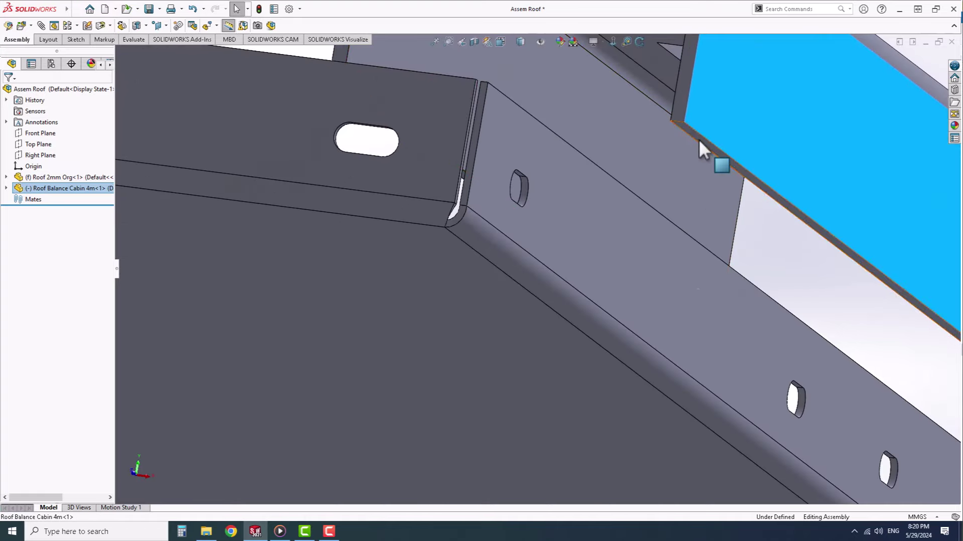
{"action": "left_click", "coordinate": [826, 96]}
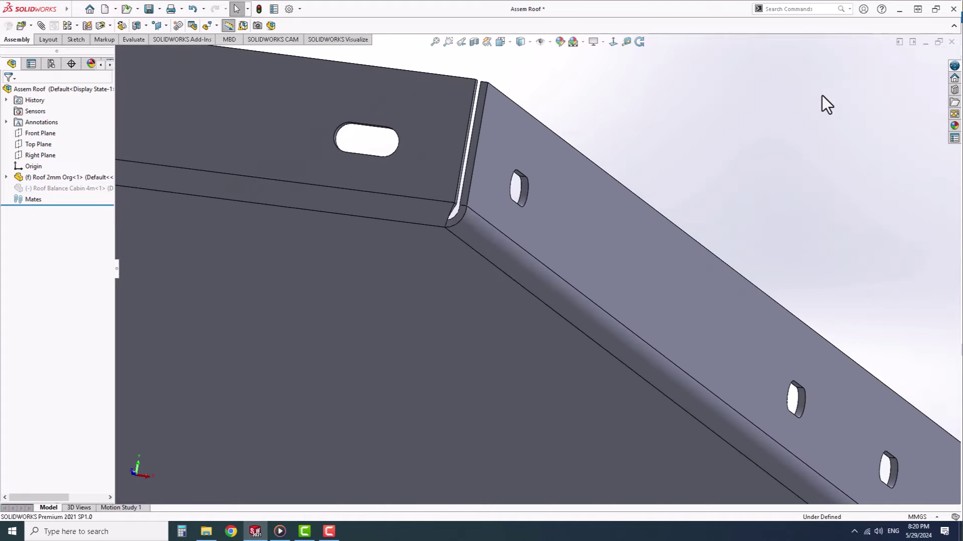
{"action": "key", "text": "ctrl+z"}
{"action": "left_click", "coordinate": [718, 155]}
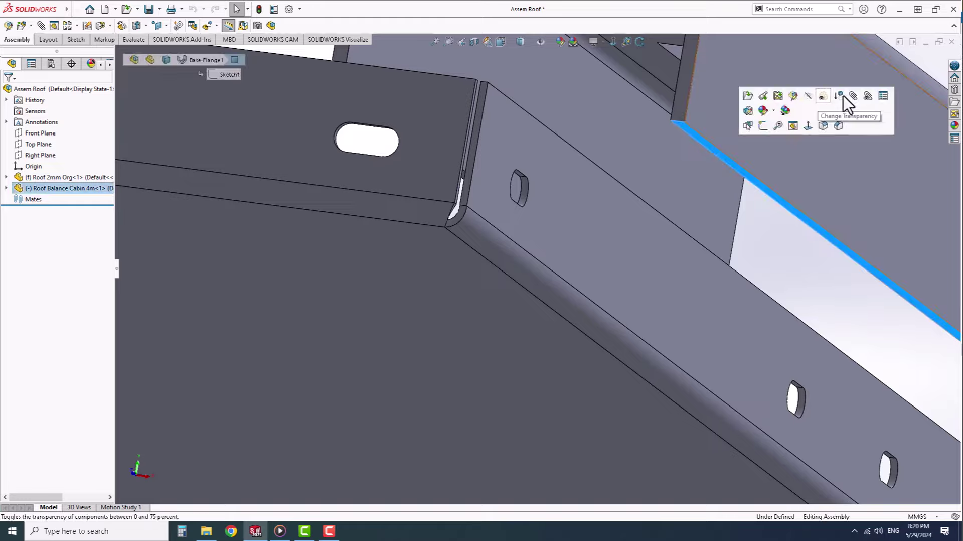
{"action": "left_click", "coordinate": [853, 96]}
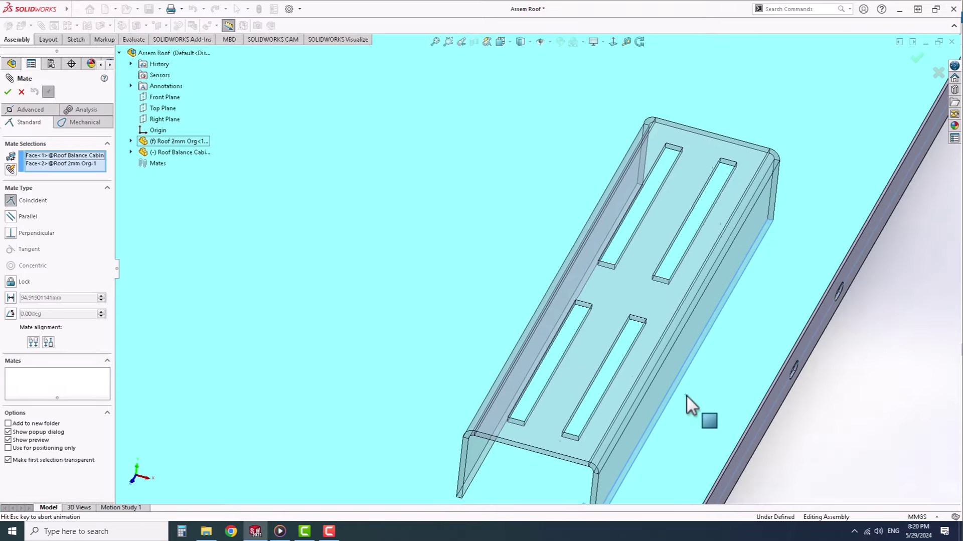
Step: Mate the channel coincident to the roof plate, with a distance mate to the rail's inner face
{"action": "right_click", "coordinate": [687, 394]}
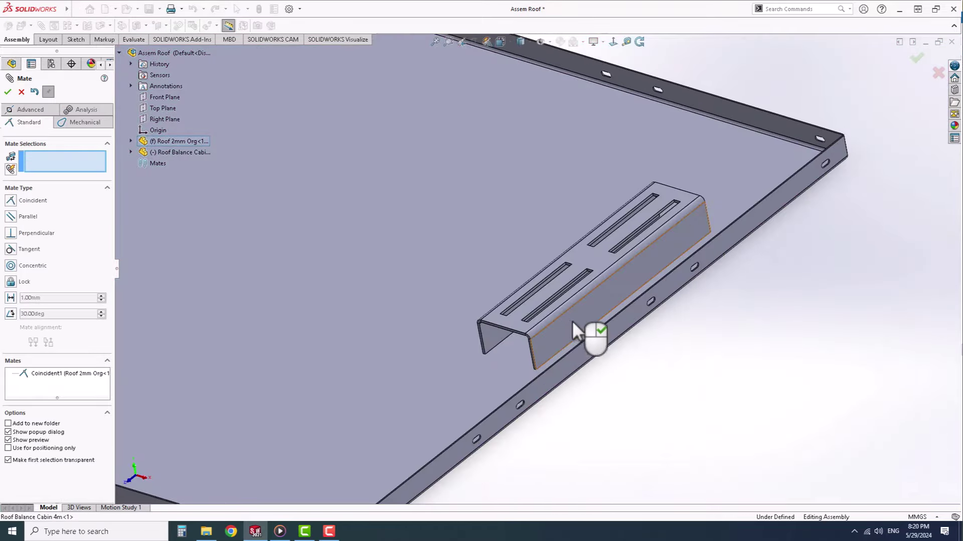
{"action": "left_click", "coordinate": [573, 320]}
{"action": "left_click", "coordinate": [605, 347]}
{"action": "left_click", "coordinate": [667, 363]}
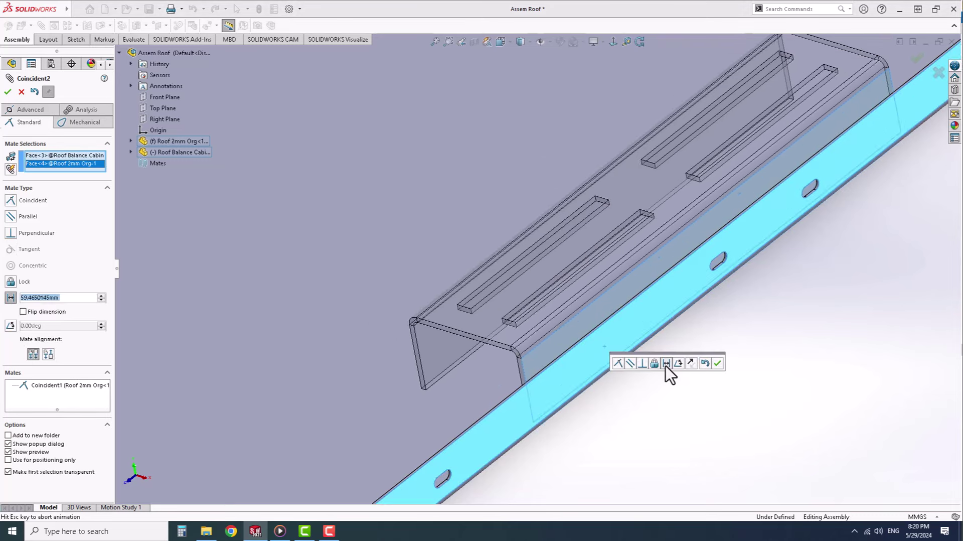
{"action": "left_click", "coordinate": [717, 363]}
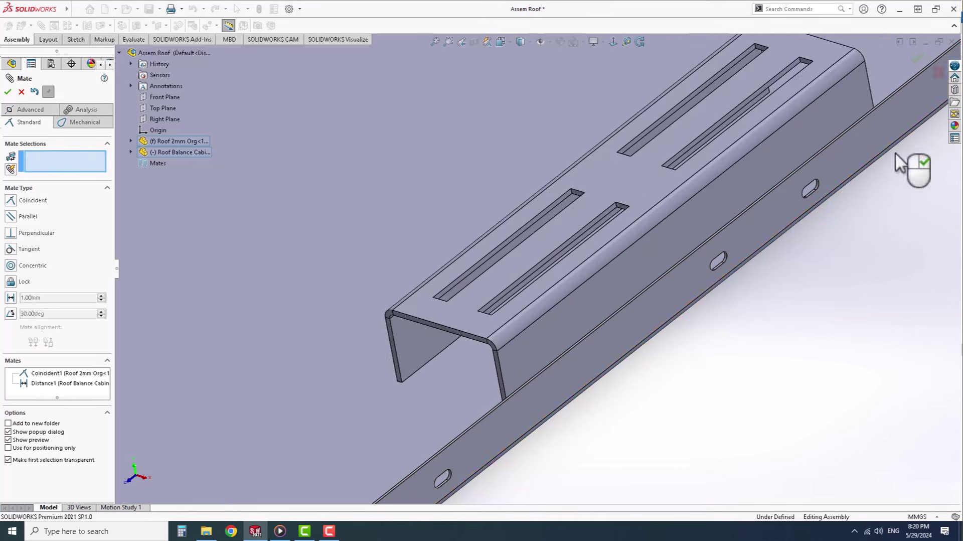
{"action": "right_click", "coordinate": [894, 152]}
{"action": "scroll", "coordinate": [572, 337], "scroll_direction": "up", "scroll_amount": 5}
{"action": "left_click", "coordinate": [511, 301]}
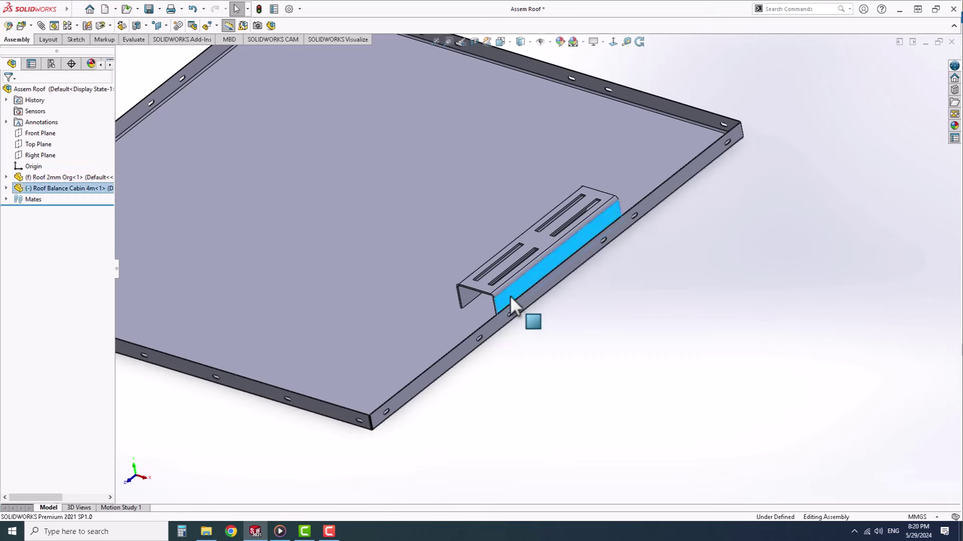
{"action": "left_click", "coordinate": [571, 365]}
{"action": "scroll", "coordinate": [472, 323], "scroll_direction": "up", "scroll_amount": 3}
{"action": "scroll", "coordinate": [424, 316], "scroll_direction": "up", "scroll_amount": 2}
{"action": "scroll", "coordinate": [491, 299], "scroll_direction": "down", "scroll_amount": 5}
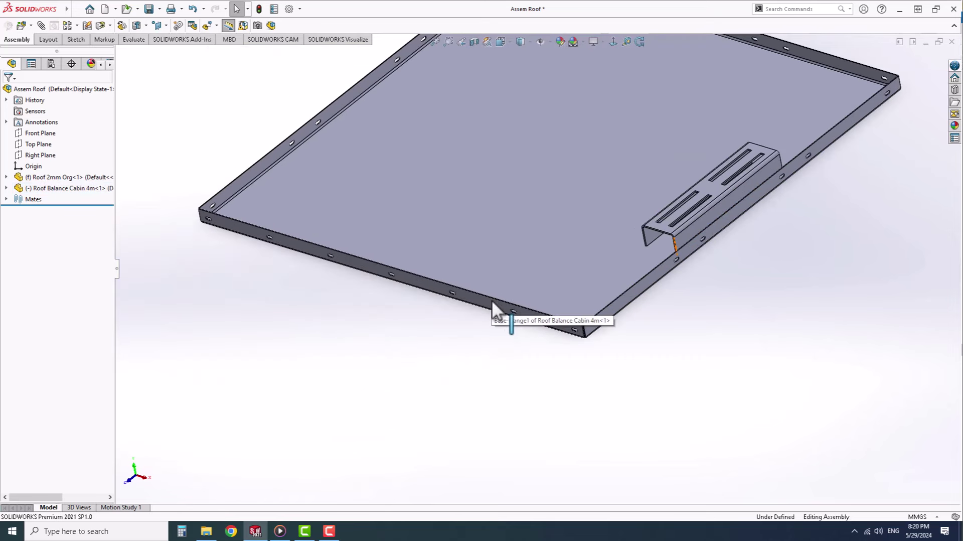
Step: Place a second channel copy on the roof, then delete Roof Balance Cabin 4m<2>
{"action": "left_click_drag", "start_coordinate": [689, 233], "coordinate": [541, 263], "text": "ctrl"}
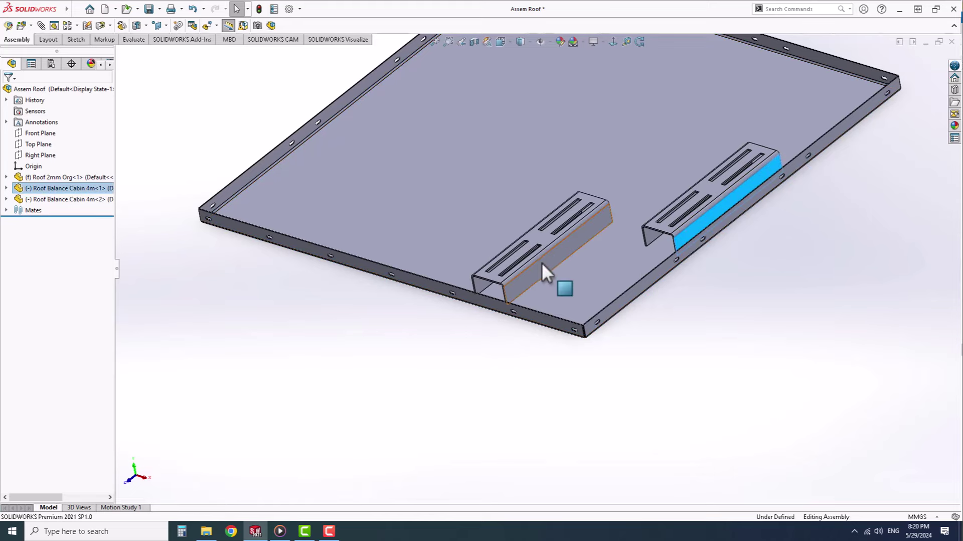
{"action": "right_click_drag", "start_coordinate": [603, 236], "coordinate": [656, 239]}
{"action": "scroll", "coordinate": [656, 239], "scroll_direction": "down", "scroll_amount": 5}
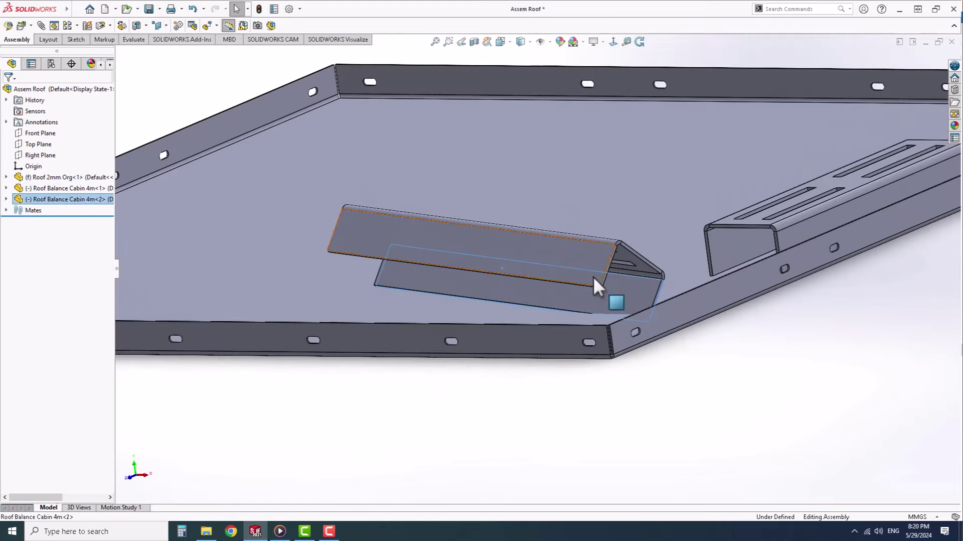
{"action": "scroll", "coordinate": [594, 277], "scroll_direction": "down", "scroll_amount": 3}
{"action": "scroll", "coordinate": [588, 293], "scroll_direction": "down", "scroll_amount": 2}
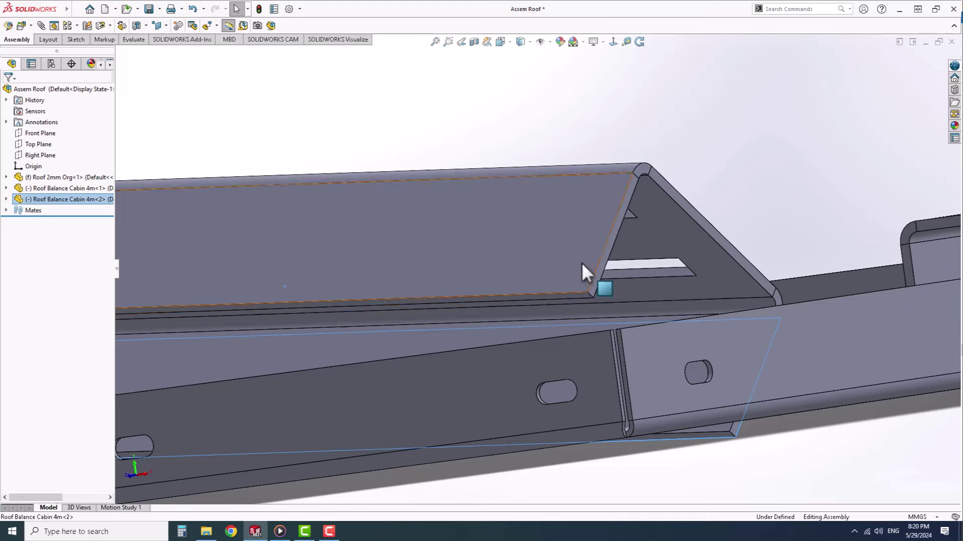
{"action": "middle_click_drag", "start_coordinate": [577, 293], "coordinate": [580, 227]}
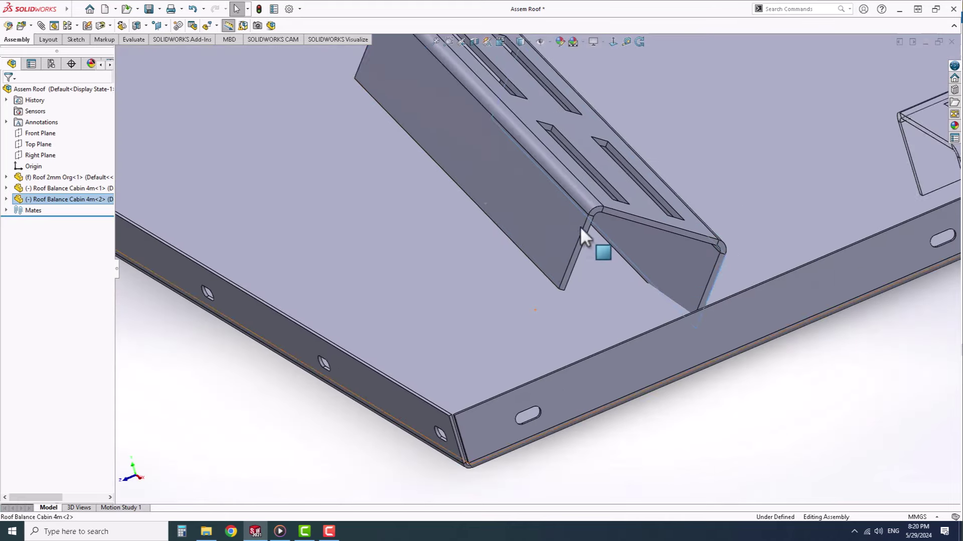
{"action": "left_click", "coordinate": [573, 224]}
{"action": "key", "text": "Delete"}
{"action": "scroll", "coordinate": [575, 227], "scroll_direction": "up", "scroll_amount": 6}
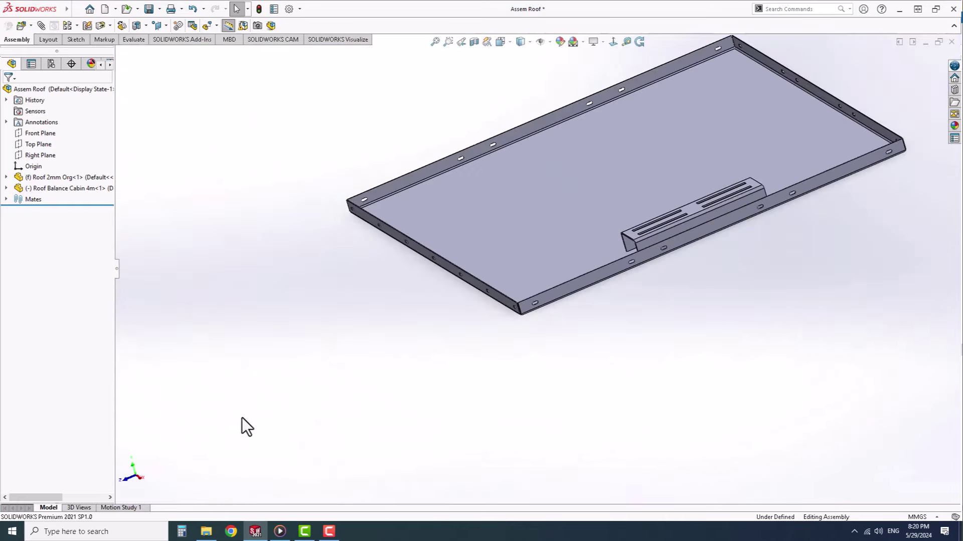
Step: Open and cancel the file-open window, then bring up File Explorer
{"action": "left_click", "coordinate": [206, 531]}
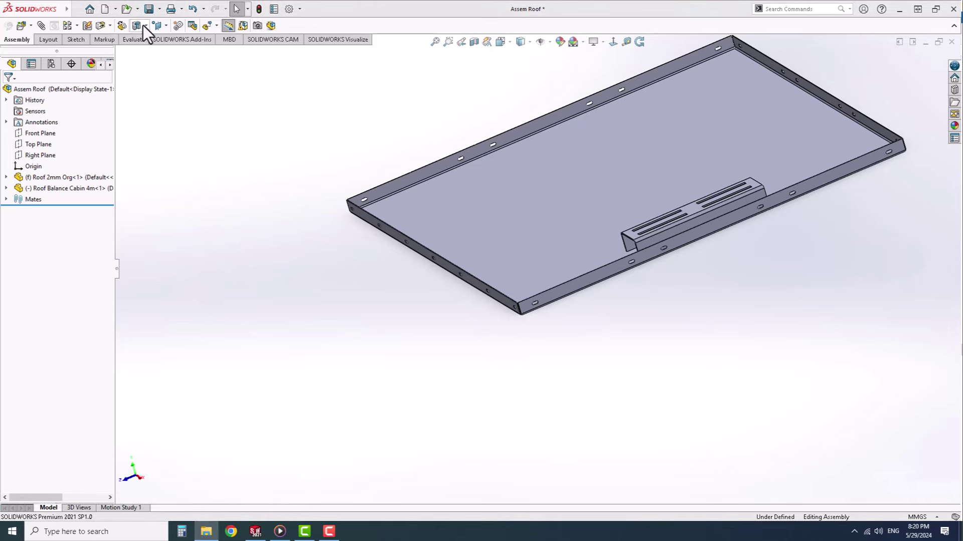
{"action": "left_click", "coordinate": [125, 9]}
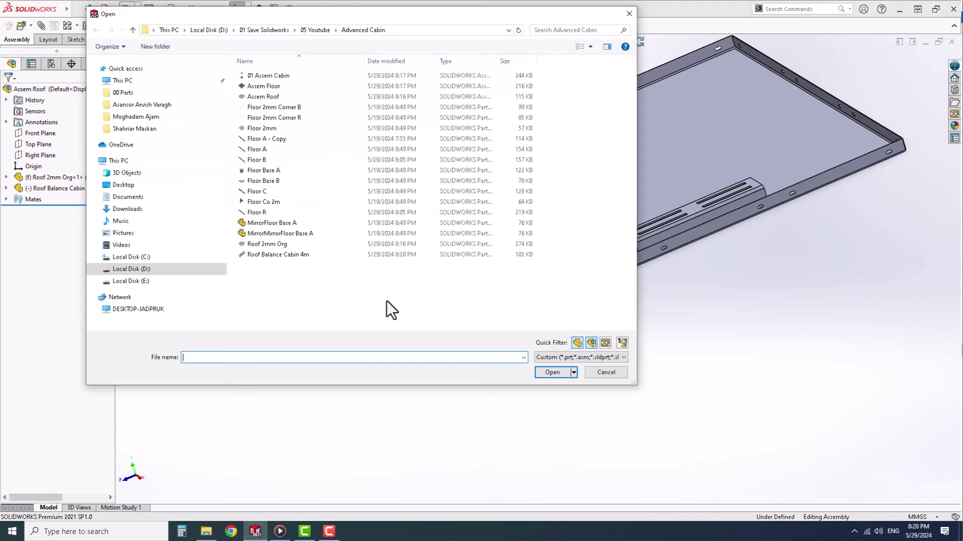
{"action": "left_click", "coordinate": [606, 374]}
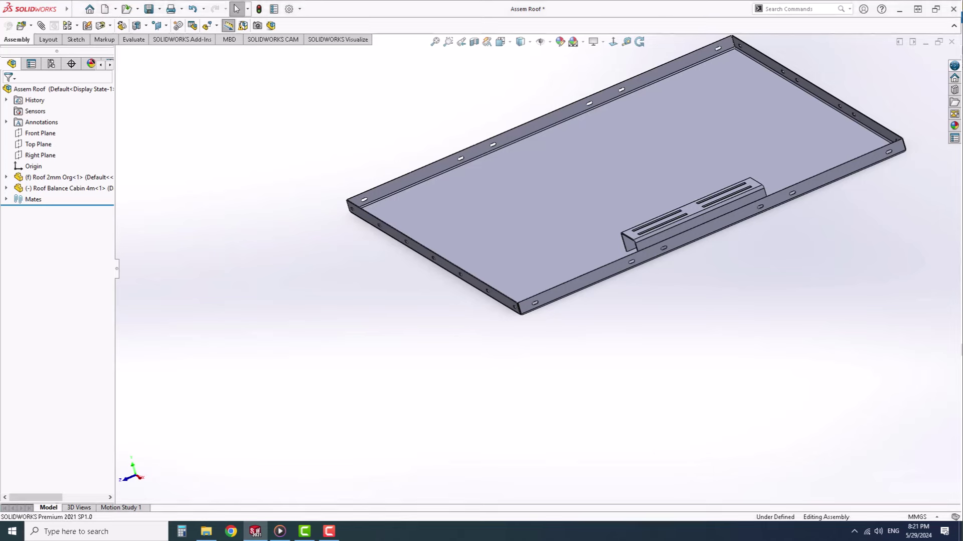
{"action": "key", "text": "alt+Tab"}
Step: Copy and paste Roof Balance Cabin 4m within D:\01 Save Solidworks\05 Youtube\Advanced Cabin
{"action": "left_click", "coordinate": [359, 403]}
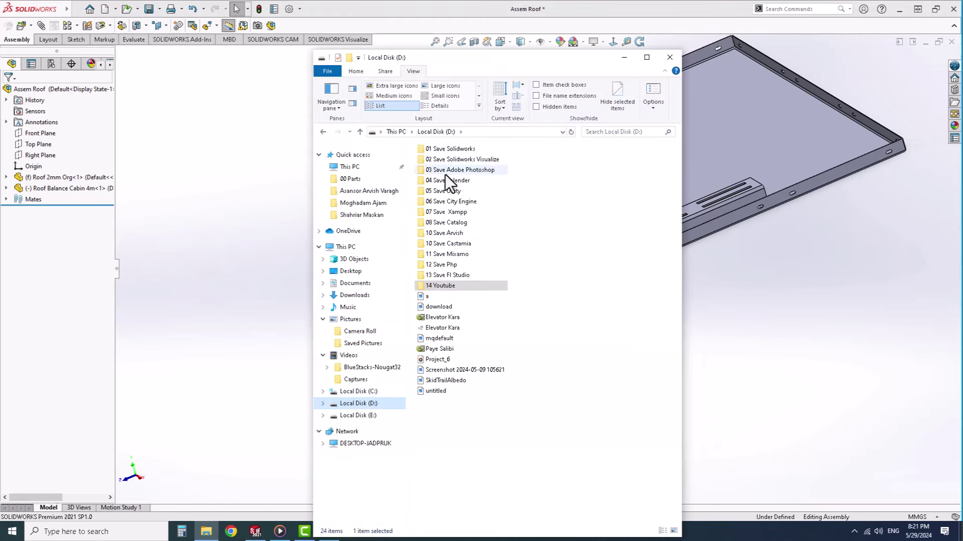
{"action": "left_click", "coordinate": [444, 158]}
{"action": "double_click", "coordinate": [443, 150]}
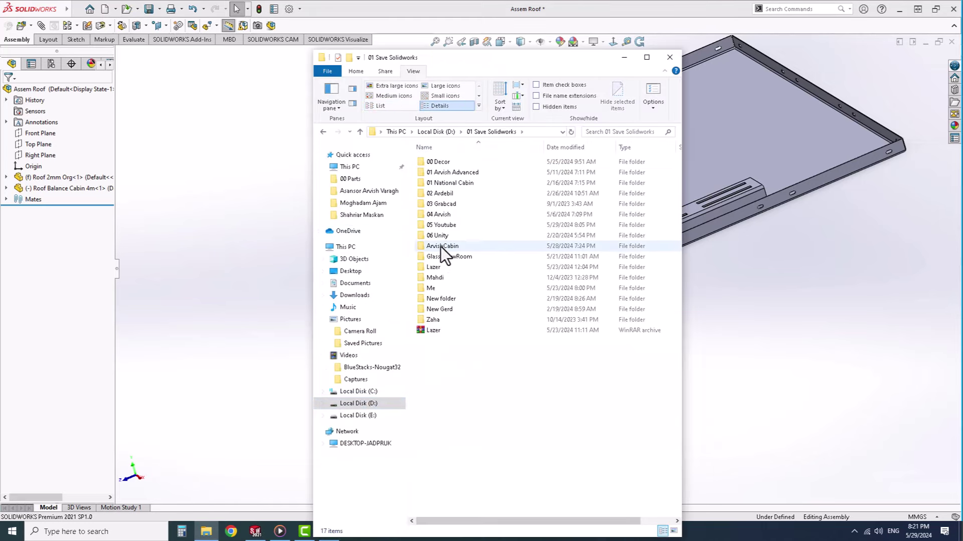
{"action": "double_click", "coordinate": [444, 224]}
{"action": "double_click", "coordinate": [440, 183]}
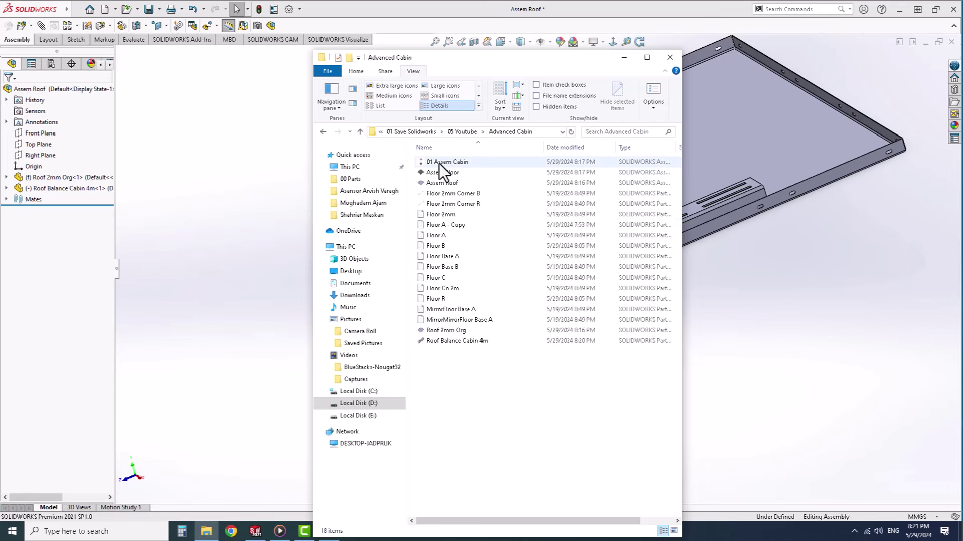
{"action": "left_click", "coordinate": [453, 341]}
{"action": "right_click", "coordinate": [453, 344]}
{"action": "left_click", "coordinate": [474, 286]}
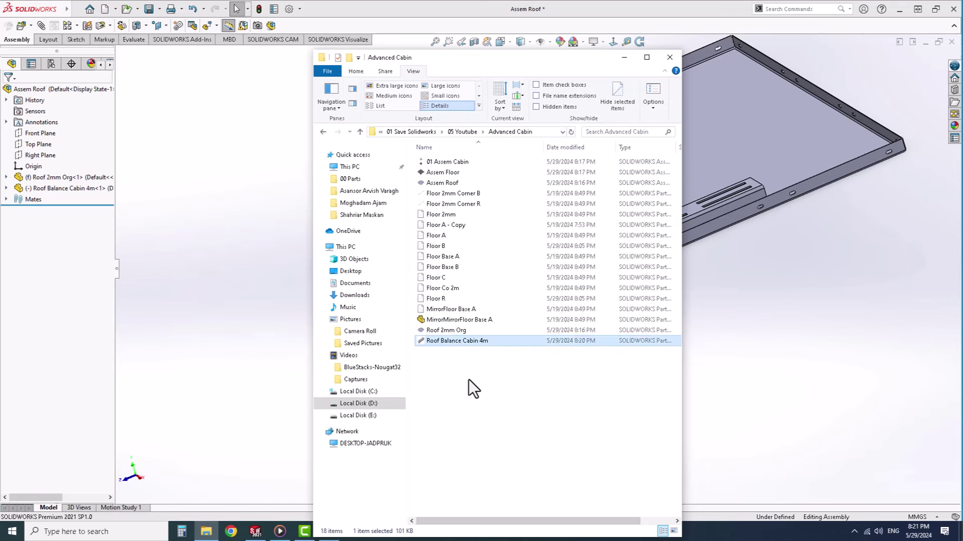
{"action": "right_click", "coordinate": [469, 380]}
{"action": "left_click", "coordinate": [494, 304]}
Step: Rename the pasted copy to Roof Balance Door 4m
{"action": "left_click", "coordinate": [476, 345]}
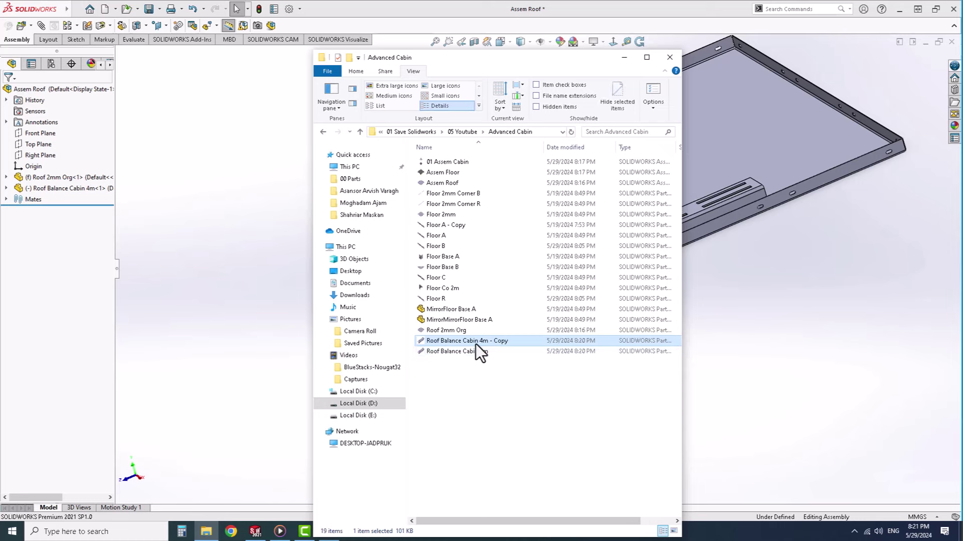
{"action": "left_click_drag", "start_coordinate": [463, 341], "coordinate": [476, 345]}
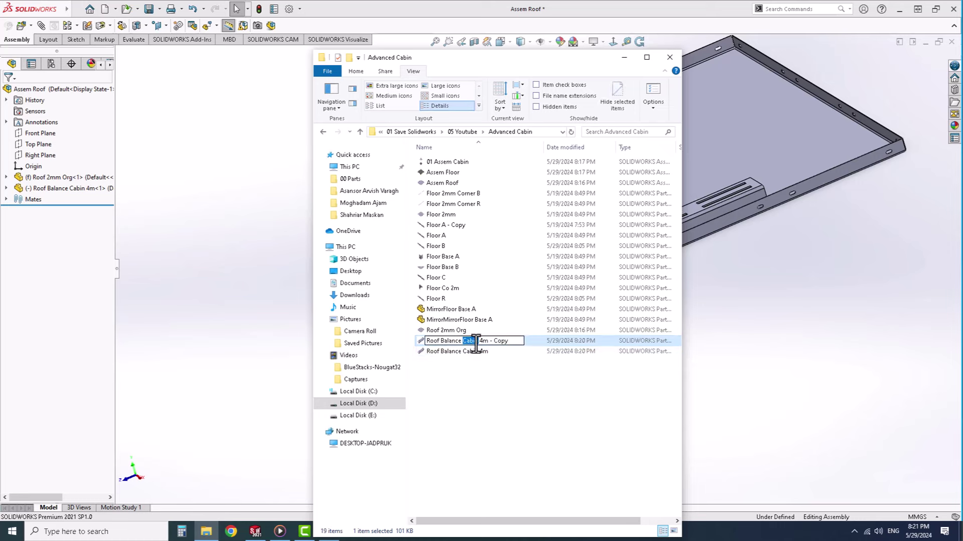
{"action": "type", "text": "Door"}
{"action": "left_click_drag", "start_coordinate": [485, 341], "coordinate": [562, 341]}
{"action": "key", "text": "BackSpace"}
{"action": "key", "text": "Return"}
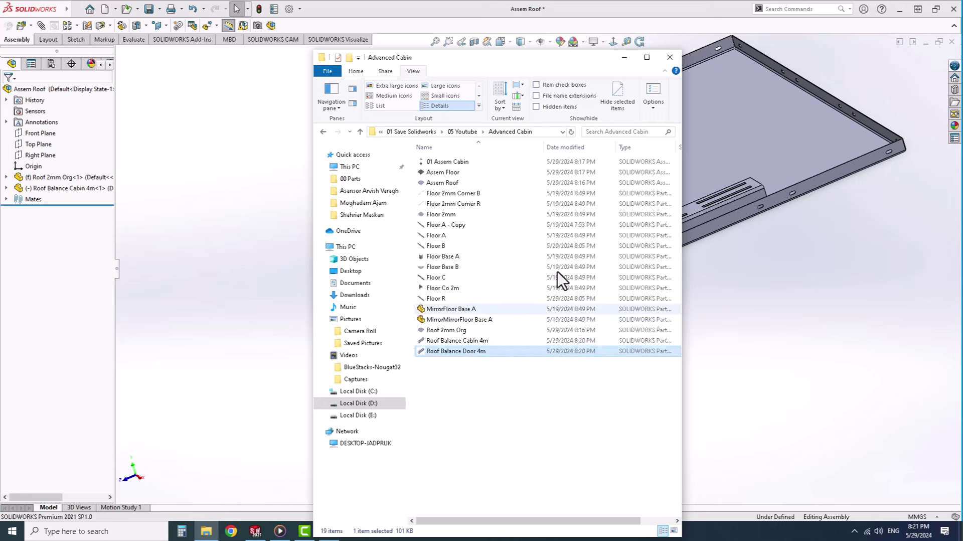
{"action": "key", "text": "F2"}
Step: Add Roof Balance Door 4m to the roof assembly, revise its Base-Flange1 depth, and save the part
{"action": "left_click_drag", "start_coordinate": [423, 351], "coordinate": [232, 263]}
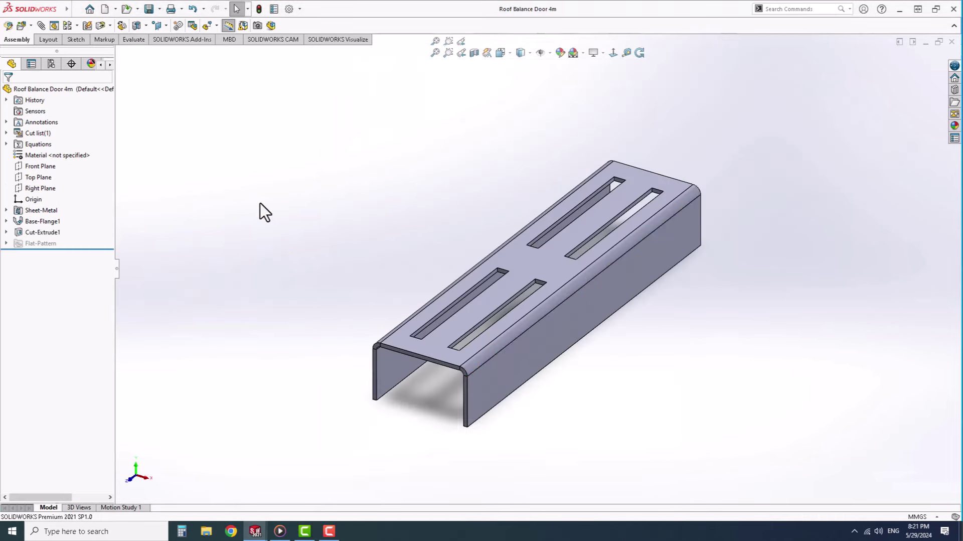
{"action": "left_click", "coordinate": [510, 355]}
{"action": "left_click", "coordinate": [61, 137]}
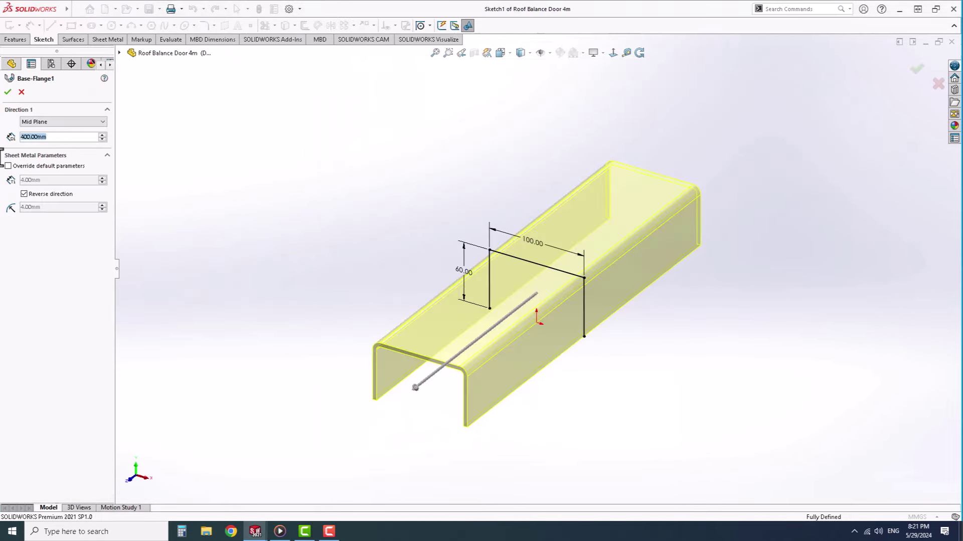
{"action": "left_click", "coordinate": [7, 92]}
{"action": "left_click", "coordinate": [149, 9]}
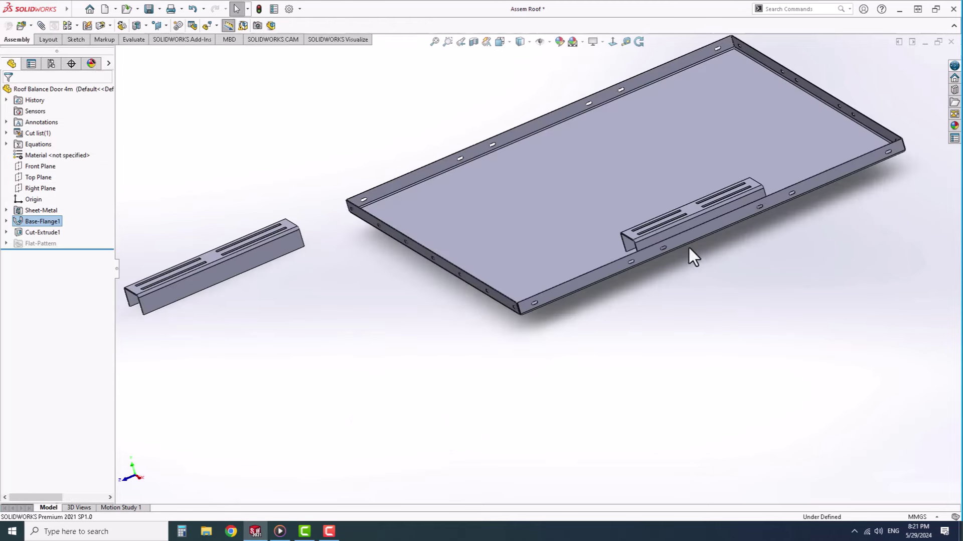
Step: Back in the assembly, mate the door channel's top face coincident with the roof plate face
{"action": "left_click", "coordinate": [952, 41]}
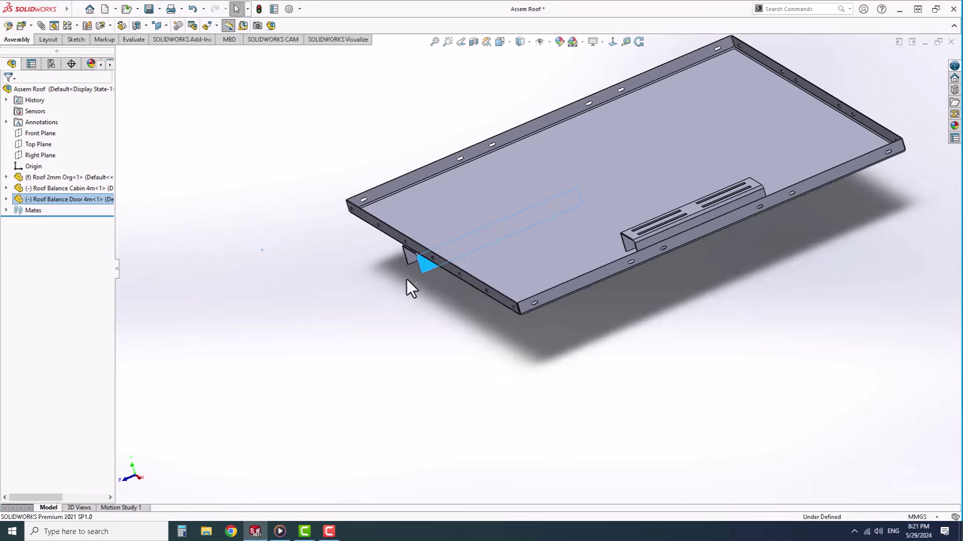
{"action": "left_click_drag", "start_coordinate": [407, 277], "coordinate": [435, 286]}
{"action": "scroll", "coordinate": [398, 292], "scroll_direction": "down", "scroll_amount": 5}
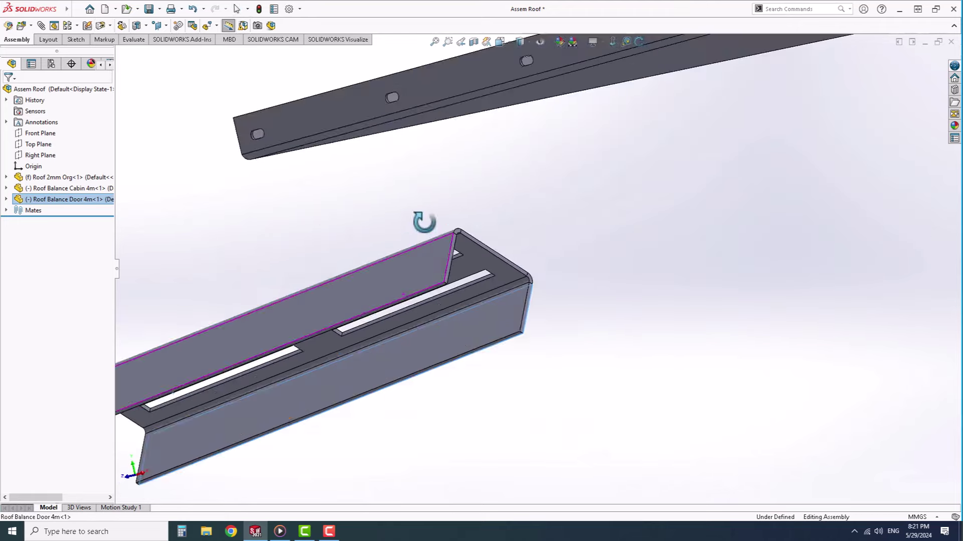
{"action": "scroll", "coordinate": [456, 309], "scroll_direction": "down", "scroll_amount": 3}
{"action": "left_click", "coordinate": [461, 319]}
{"action": "left_click", "coordinate": [594, 258]}
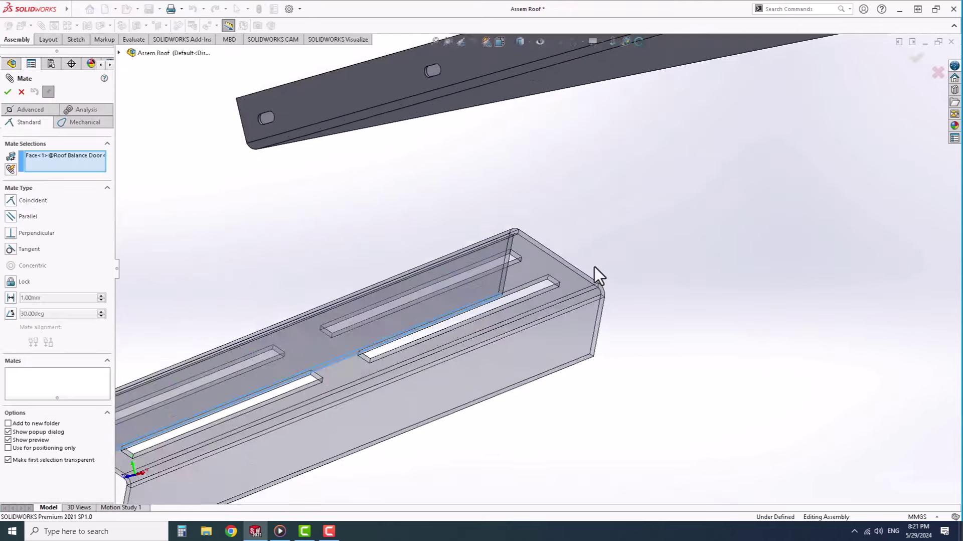
{"action": "left_click", "coordinate": [761, 300]}
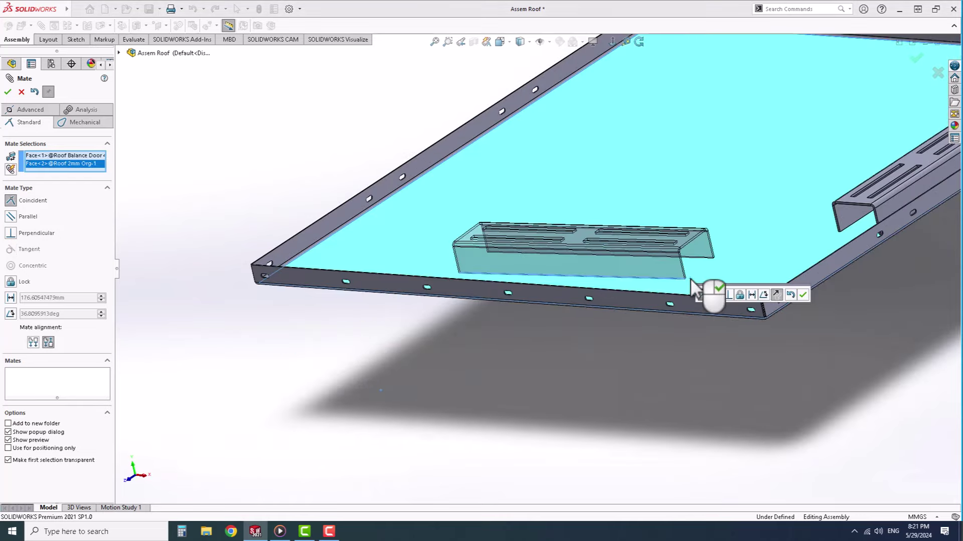
{"action": "right_click", "coordinate": [704, 297]}
{"action": "scroll", "coordinate": [591, 258], "scroll_direction": "down", "scroll_amount": 5}
Step: Set the channel's outer side face 30 mm from the roof's long side wall
{"action": "left_click", "coordinate": [590, 253]}
{"action": "left_click", "coordinate": [607, 348]}
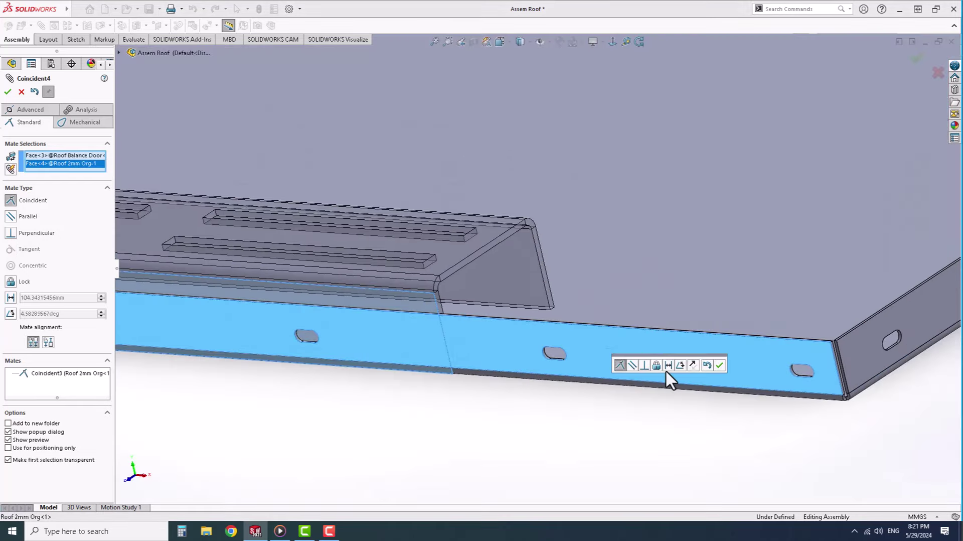
{"action": "left_click", "coordinate": [668, 365]}
{"action": "type", "text": "30"}
{"action": "left_click", "coordinate": [719, 365]}
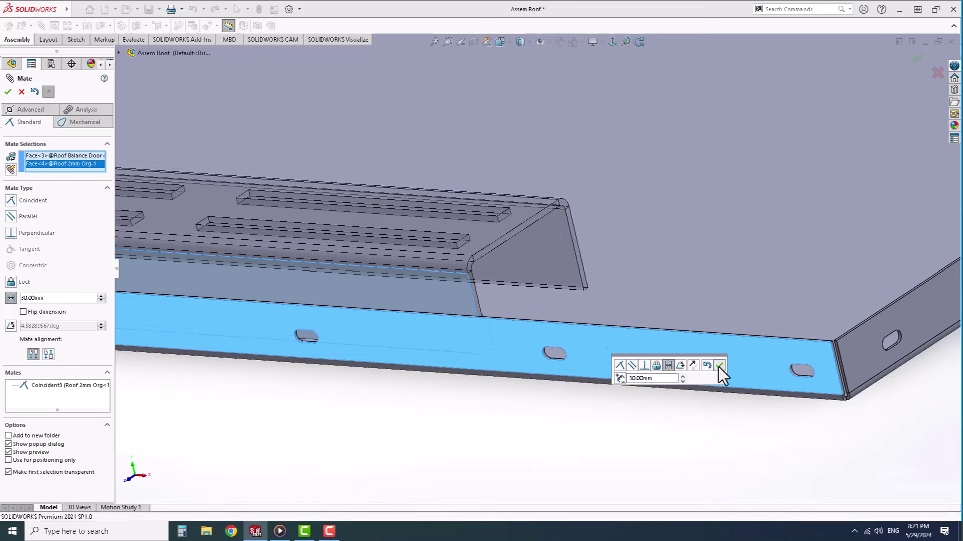
Step: Set the channel's end face 30 mm from the roof's end wall and finish mating
{"action": "scroll", "coordinate": [652, 311], "scroll_direction": "up", "scroll_amount": 3}
{"action": "left_click", "coordinate": [607, 273]}
{"action": "scroll", "coordinate": [752, 296], "scroll_direction": "down", "scroll_amount": 5}
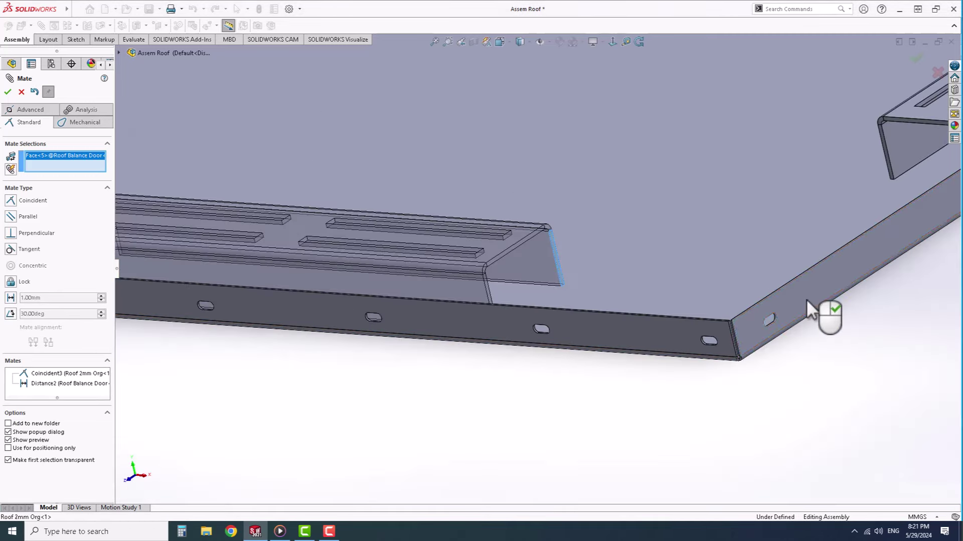
{"action": "left_click", "coordinate": [818, 313]}
{"action": "left_click", "coordinate": [867, 316]}
{"action": "type", "text": "30"}
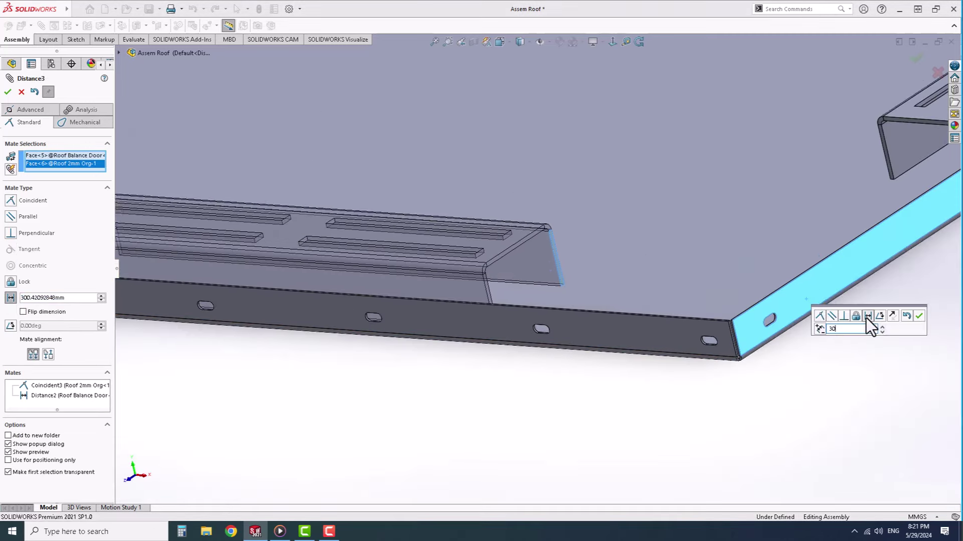
{"action": "left_click", "coordinate": [919, 315]}
{"action": "left_click", "coordinate": [916, 58]}
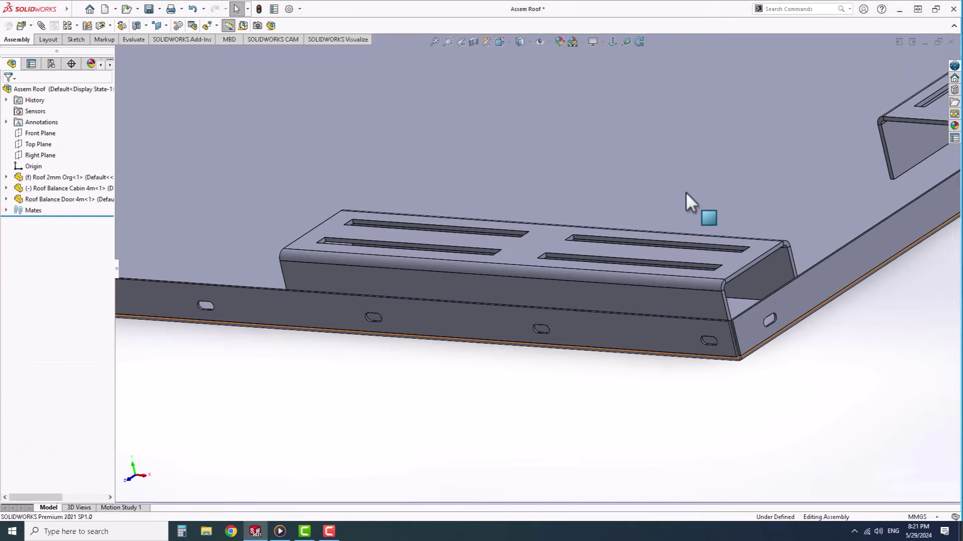
{"action": "scroll", "coordinate": [686, 192], "scroll_direction": "down", "scroll_amount": 5}
{"action": "middle_click_drag", "start_coordinate": [617, 252], "coordinate": [611, 246]}
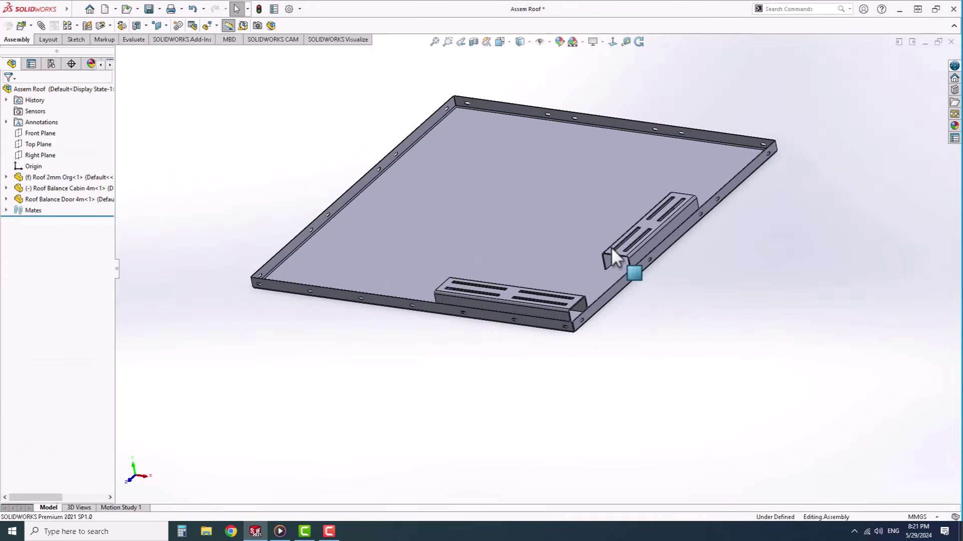
Step: Mirror both balance channels about the roof plate's Right Plane
{"action": "left_click", "coordinate": [77, 26]}
{"action": "left_click", "coordinate": [71, 110]}
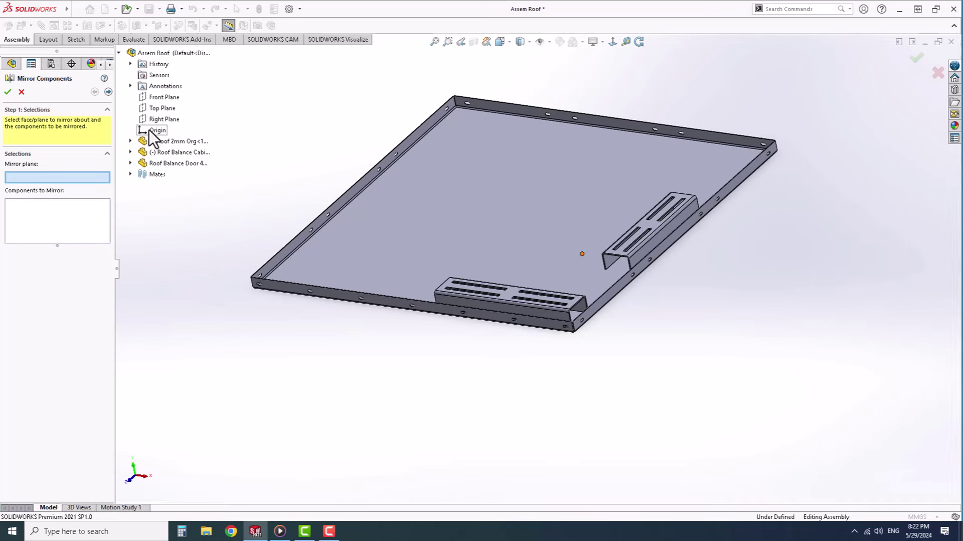
{"action": "left_click", "coordinate": [130, 141]}
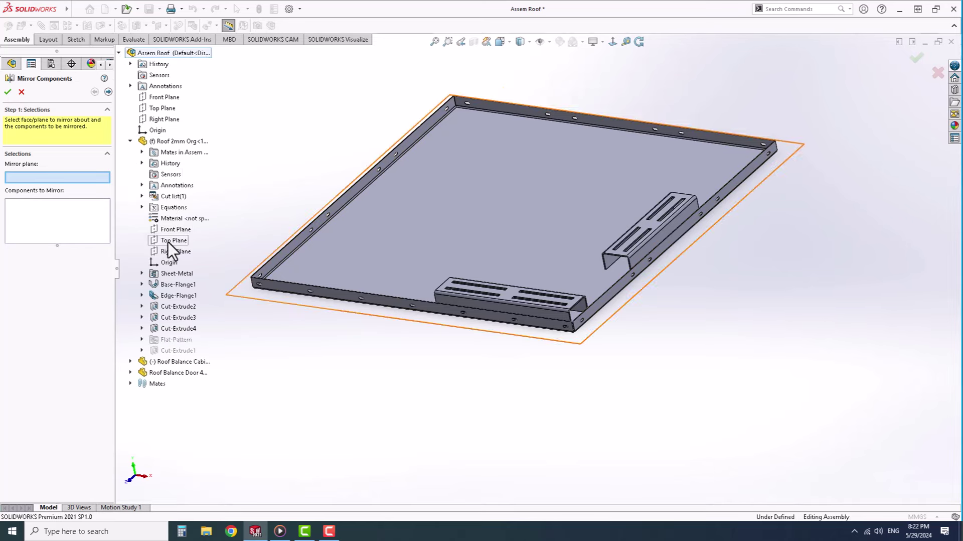
{"action": "left_click", "coordinate": [175, 250]}
{"action": "left_click", "coordinate": [524, 307]}
{"action": "key", "text": "Return"}
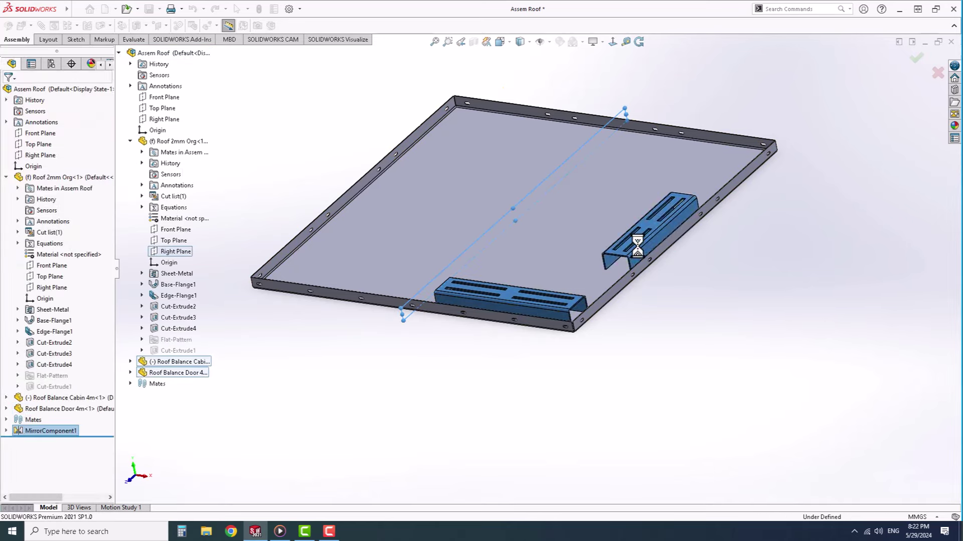
{"action": "mouse_move", "coordinate": [667, 320]}
{"action": "middle_mouse_down"}
{"action": "mouse_move", "coordinate": [434, 278]}
{"action": "mouse_move", "coordinate": [487, 277]}
{"action": "mouse_move", "coordinate": [445, 266]}
{"action": "mouse_move", "coordinate": [430, 275]}
{"action": "middle_mouse_up"}
{"action": "scroll", "coordinate": [441, 280], "scroll_direction": "down", "scroll_amount": 3}
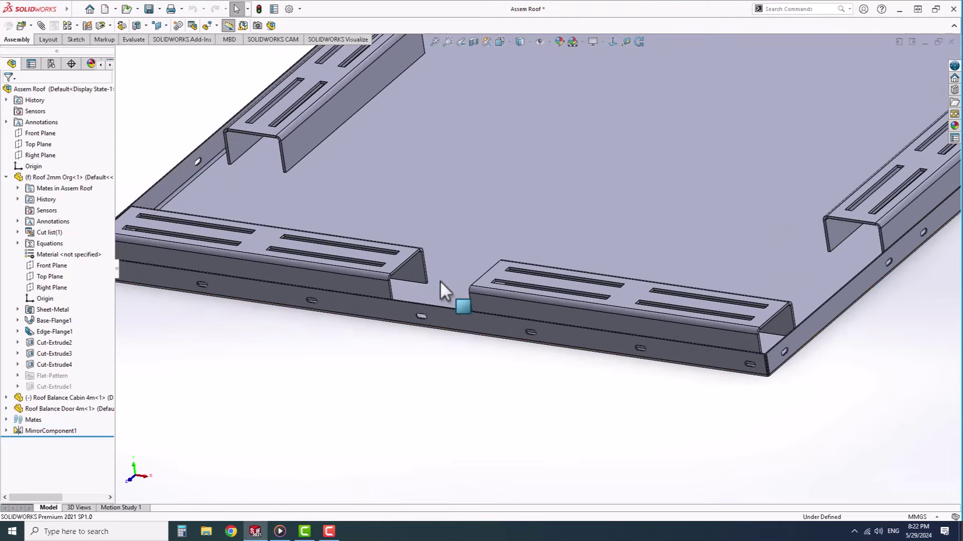
{"action": "scroll", "coordinate": [440, 279], "scroll_direction": "up", "scroll_amount": 5}
{"action": "mouse_move", "coordinate": [486, 265]}
{"action": "middle_mouse_down"}
{"action": "mouse_move", "coordinate": [587, 241]}
{"action": "mouse_move", "coordinate": [552, 301]}
{"action": "mouse_move", "coordinate": [589, 249]}
{"action": "middle_mouse_up"}
Step: Save the roof assembly and start a new document
{"action": "key", "text": "ctrl+s"}
{"action": "scroll", "coordinate": [627, 206], "scroll_direction": "down", "scroll_amount": 3}
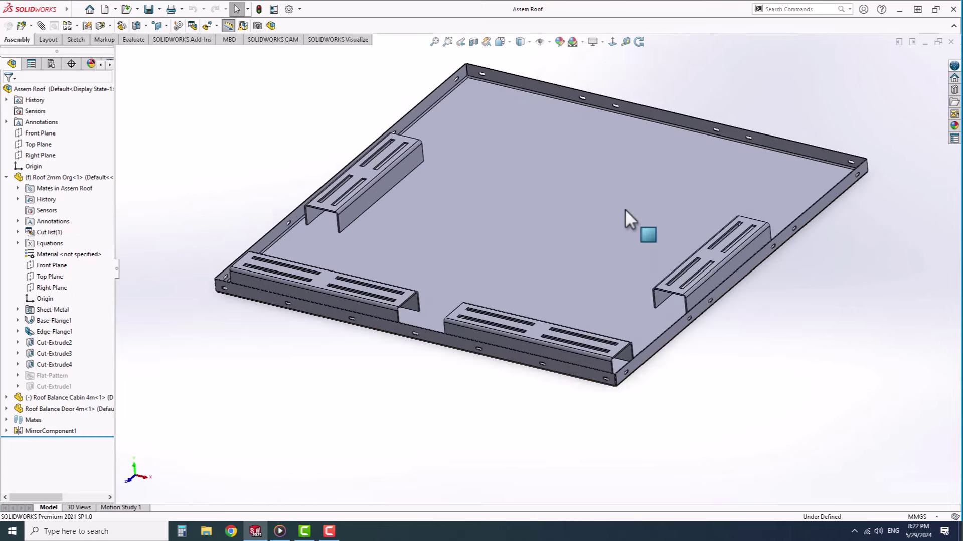
{"action": "scroll", "coordinate": [625, 209], "scroll_direction": "down", "scroll_amount": 1}
{"action": "left_click", "coordinate": [531, 227]}
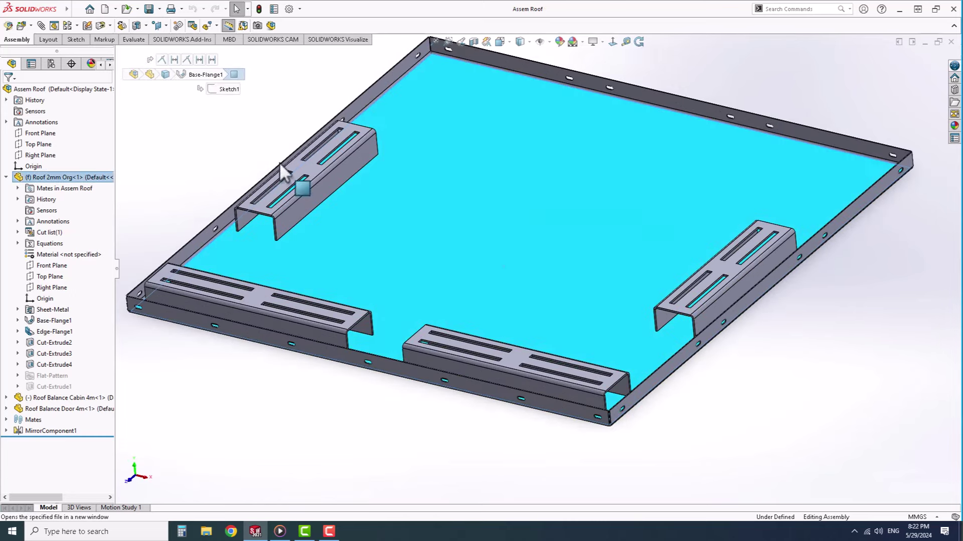
{"action": "left_click", "coordinate": [125, 26]}
Step: Create a new part and sketch three connected lines forming a U shape on the Top Plane
{"action": "left_click", "coordinate": [395, 389]}
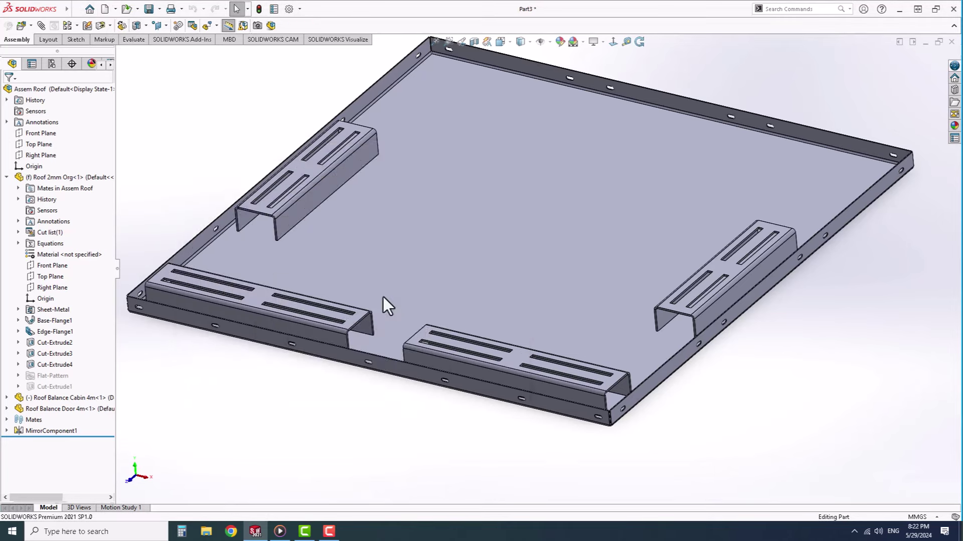
{"action": "left_click", "coordinate": [39, 155]}
{"action": "left_click", "coordinate": [64, 132]}
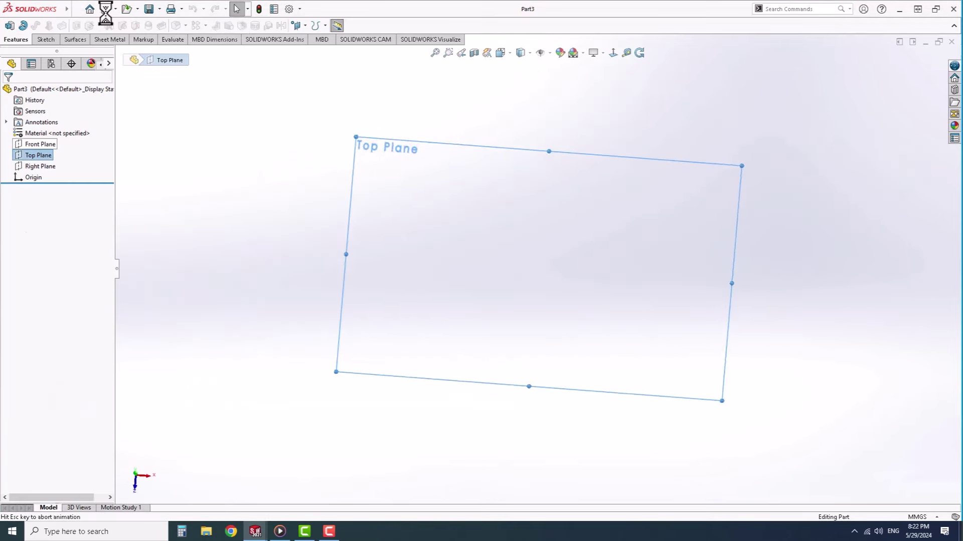
{"action": "left_click", "coordinate": [50, 25]}
{"action": "scroll", "coordinate": [525, 247], "scroll_direction": "down", "scroll_amount": 2}
{"action": "left_click", "coordinate": [517, 231]}
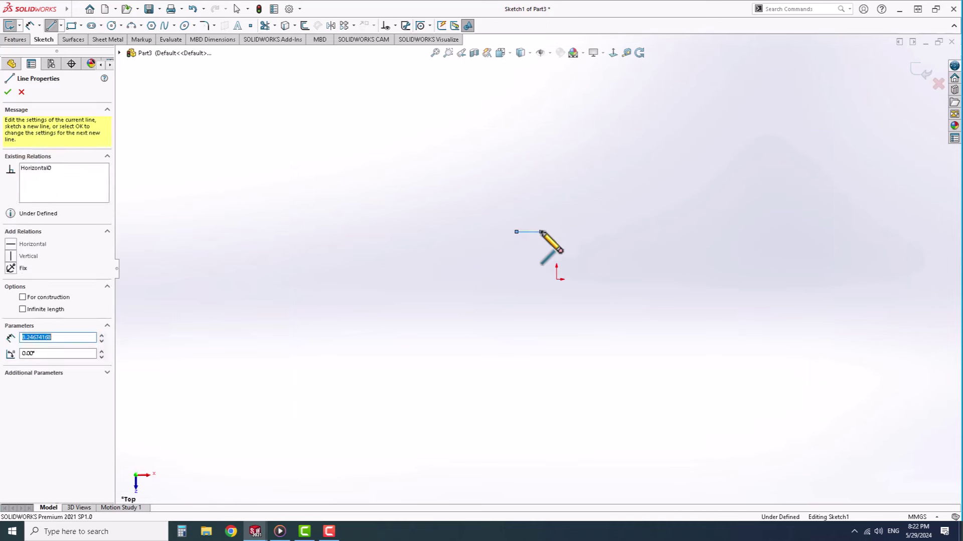
{"action": "left_click", "coordinate": [542, 231]}
{"action": "left_click", "coordinate": [541, 302]}
{"action": "left_click", "coordinate": [517, 302]}
{"action": "key", "text": "Escape"}
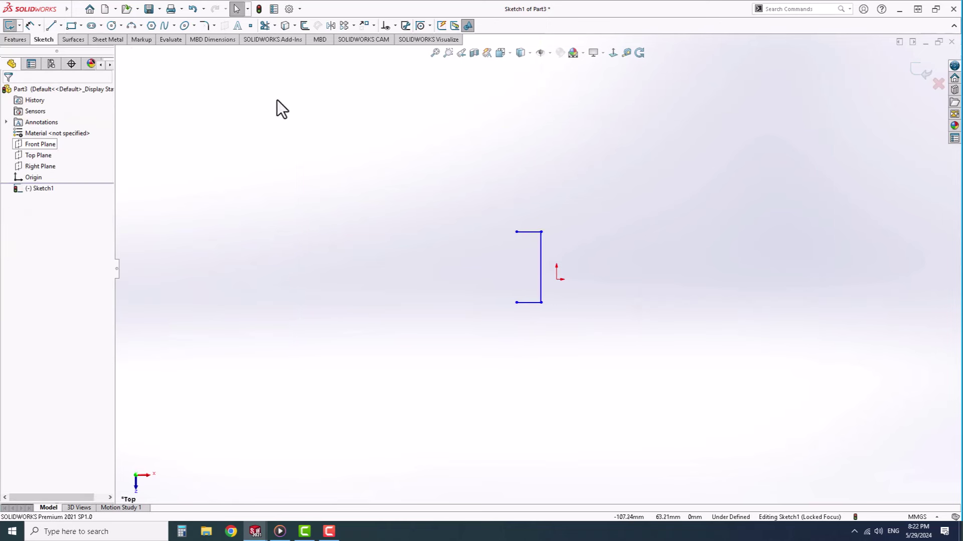
Step: Make the top and bottom lines equal and centre the vertical line on the origin
{"action": "left_click", "coordinate": [531, 232]}
{"action": "left_click", "coordinate": [526, 302], "text": "ctrl"}
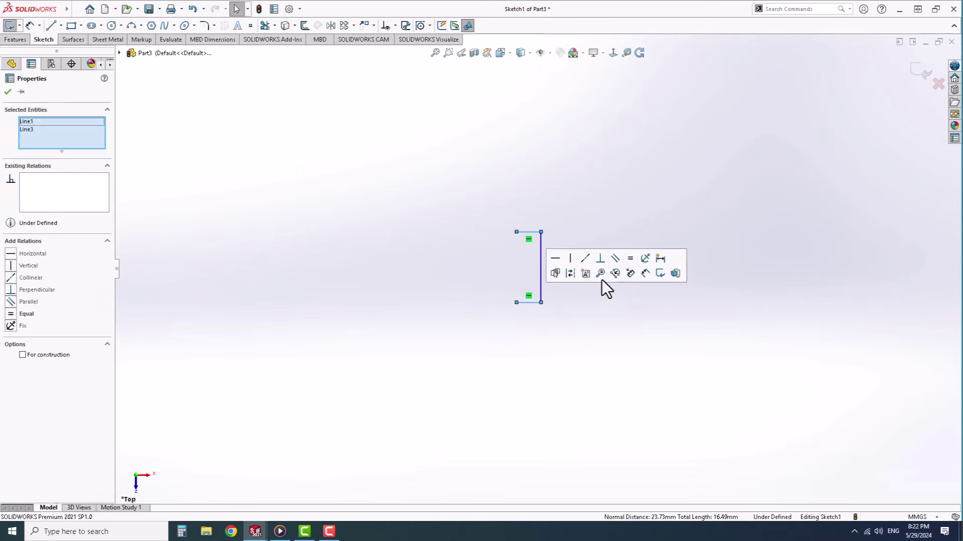
{"action": "left_click", "coordinate": [635, 275]}
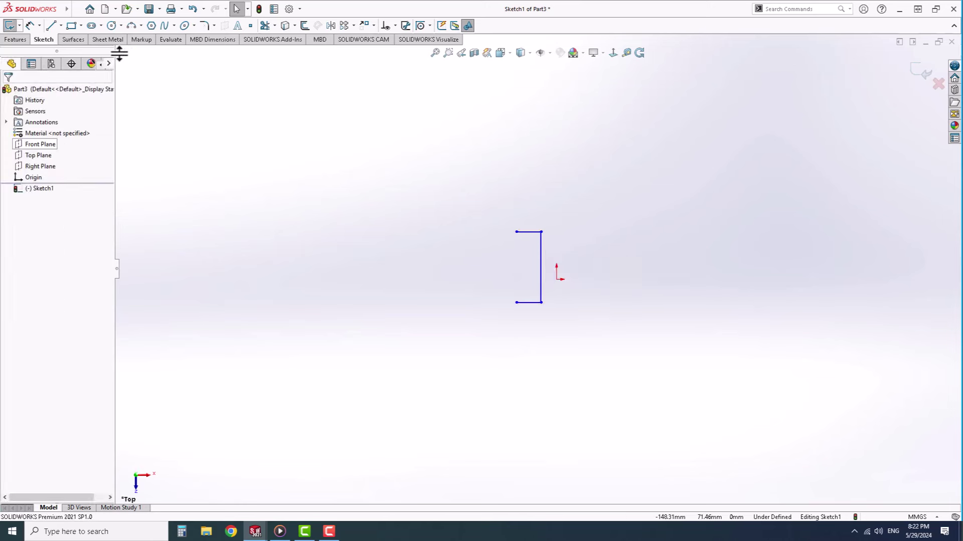
{"action": "left_click", "coordinate": [542, 268]}
{"action": "left_click", "coordinate": [556, 279]}
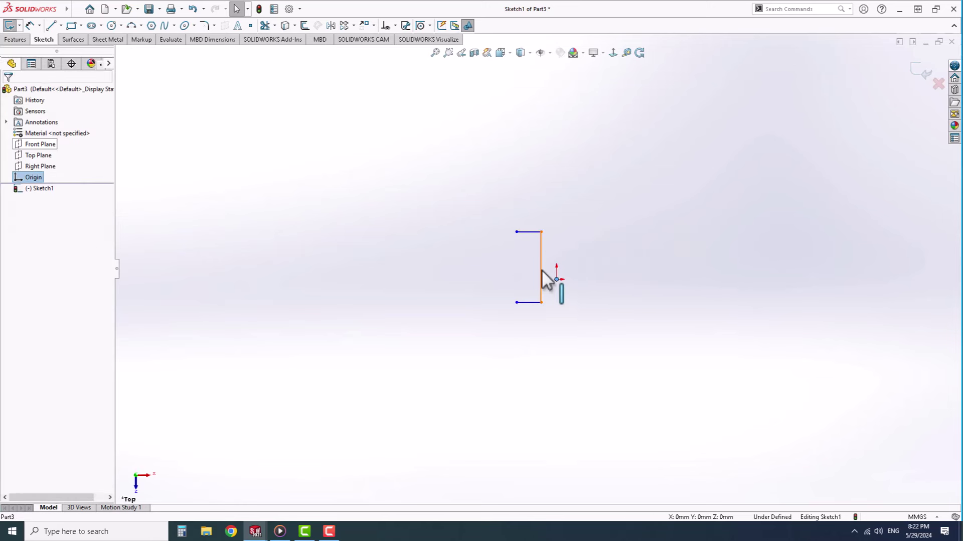
{"action": "left_click", "coordinate": [589, 236]}
Step: Dimension the vertical line to 62 mm and the top line to 30 mm
{"action": "scroll", "coordinate": [552, 278], "scroll_direction": "up", "scroll_amount": 4}
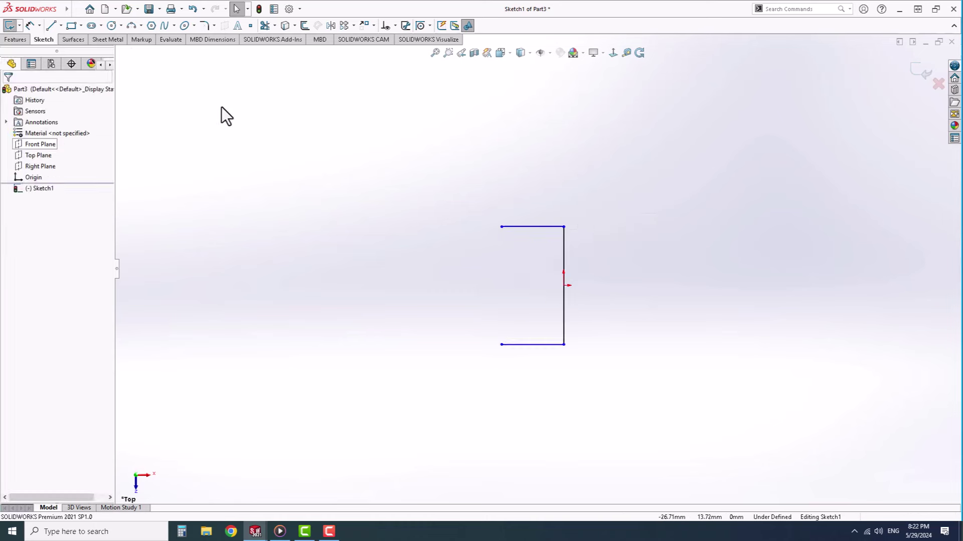
{"action": "left_click", "coordinate": [564, 309]}
{"action": "left_click", "coordinate": [609, 301]}
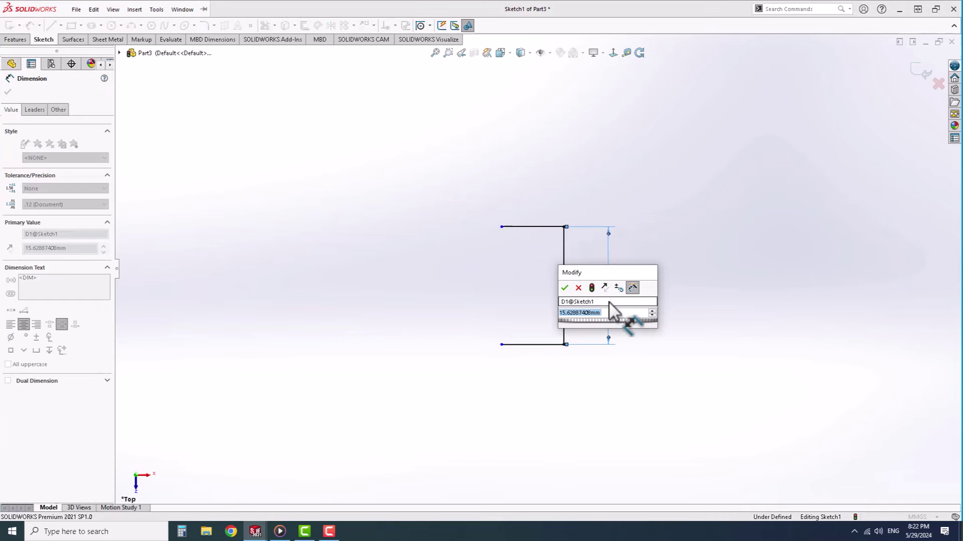
{"action": "type", "text": "60"}
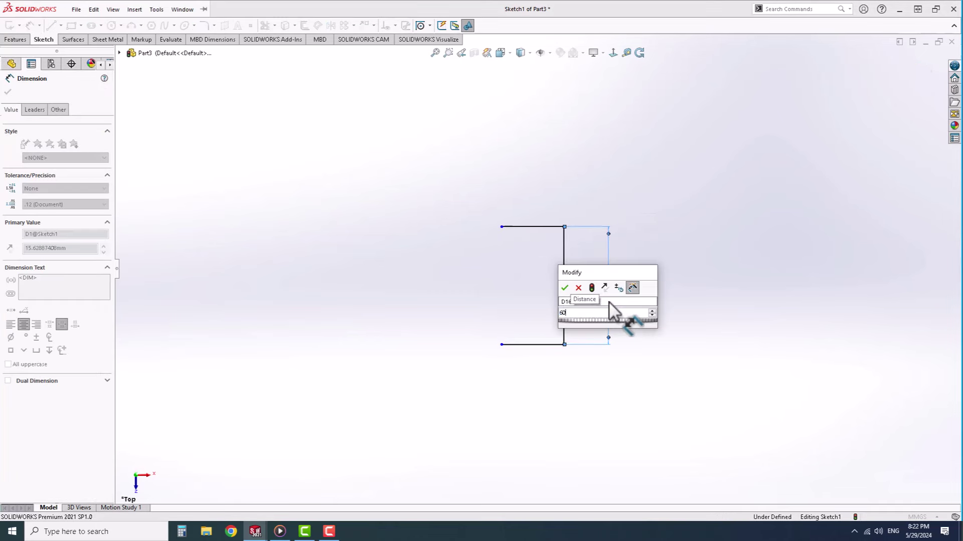
{"action": "key", "text": "Return"}
{"action": "left_click", "coordinate": [532, 227]}
{"action": "left_click", "coordinate": [533, 194]}
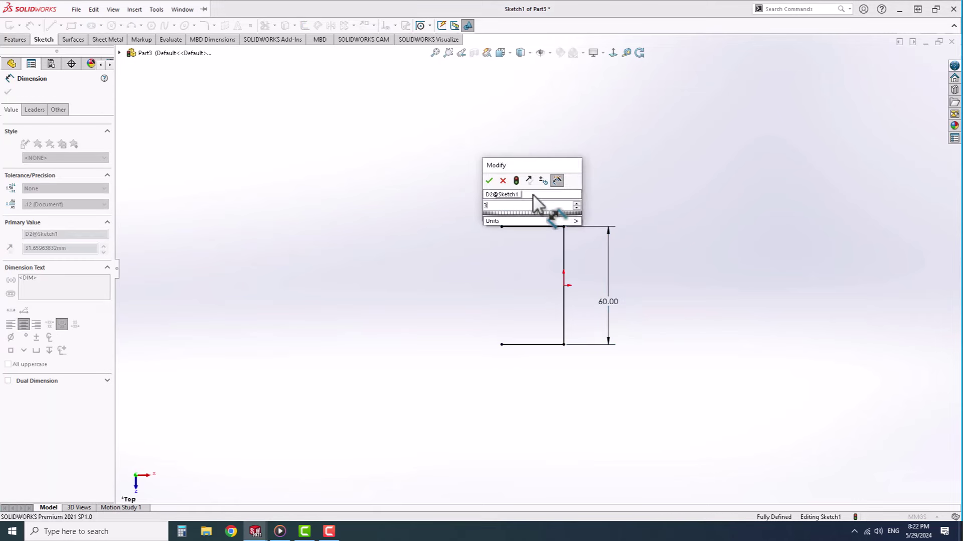
{"action": "type", "text": "30"}
{"action": "key", "text": "Return"}
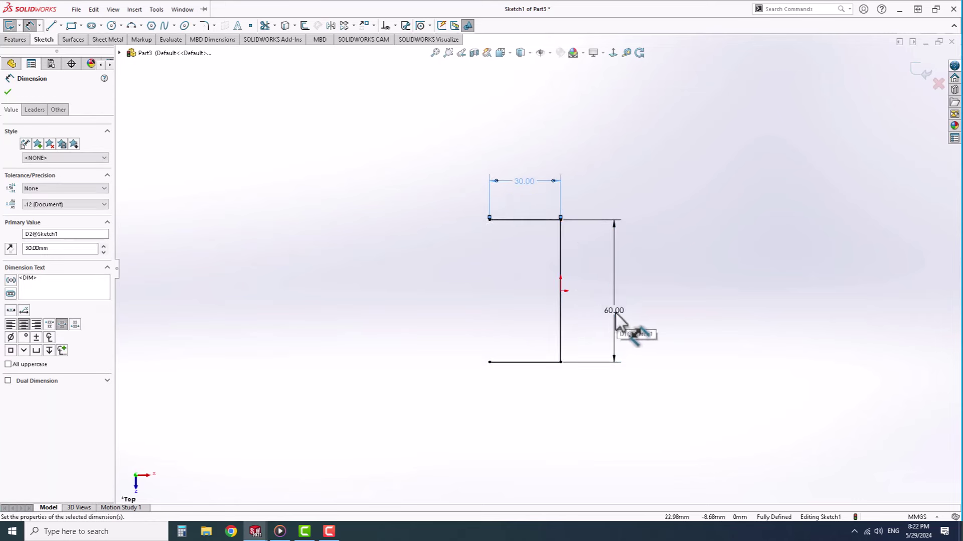
{"action": "double_click", "coordinate": [615, 311]}
{"action": "type", "text": "62"}
{"action": "key", "text": "Return"}
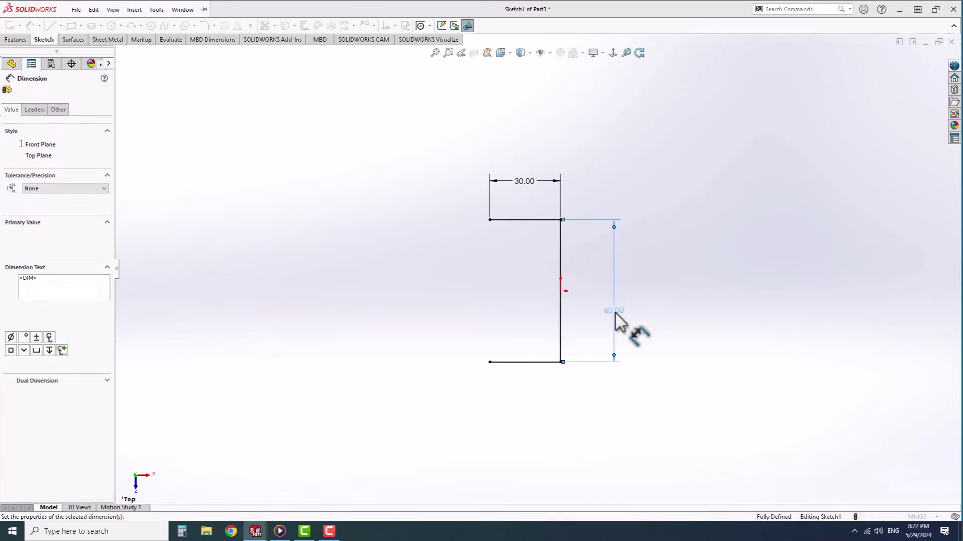
{"action": "left_click", "coordinate": [107, 40]}
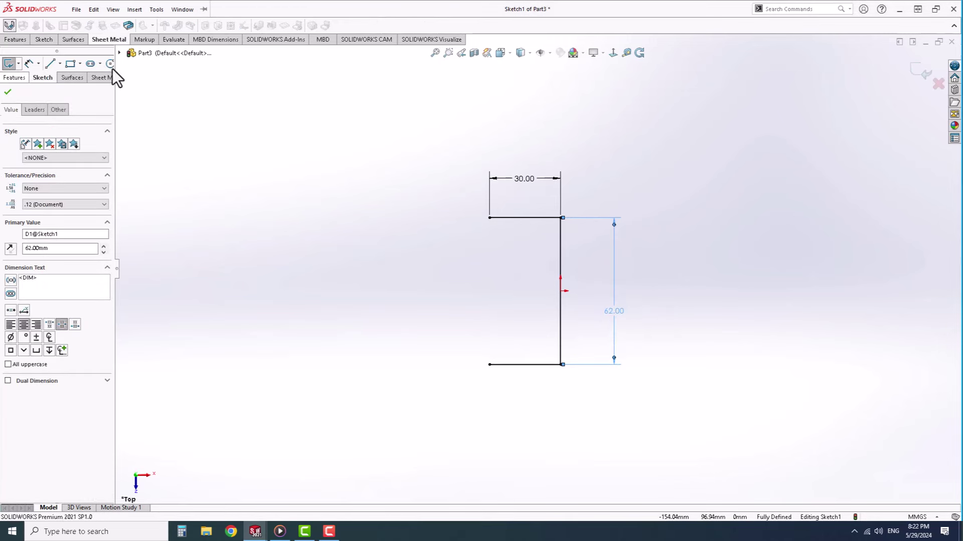
Step: Create a reversed Base Flange with 3 mm thickness, 3 mm bend radius and 100 mm depth
{"action": "left_click", "coordinate": [9, 25]}
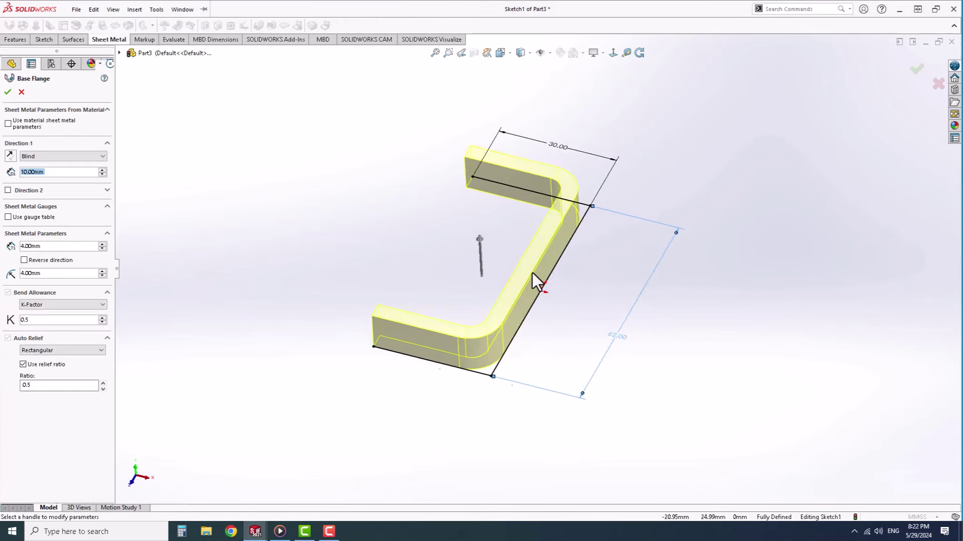
{"action": "left_click", "coordinate": [24, 260]}
{"action": "type", "text": "3"}
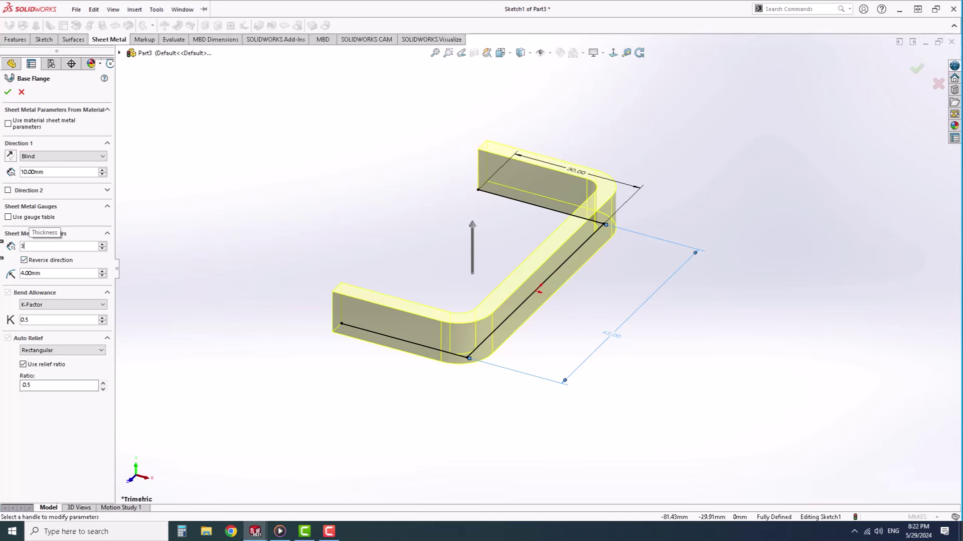
{"action": "key", "text": "Return"}
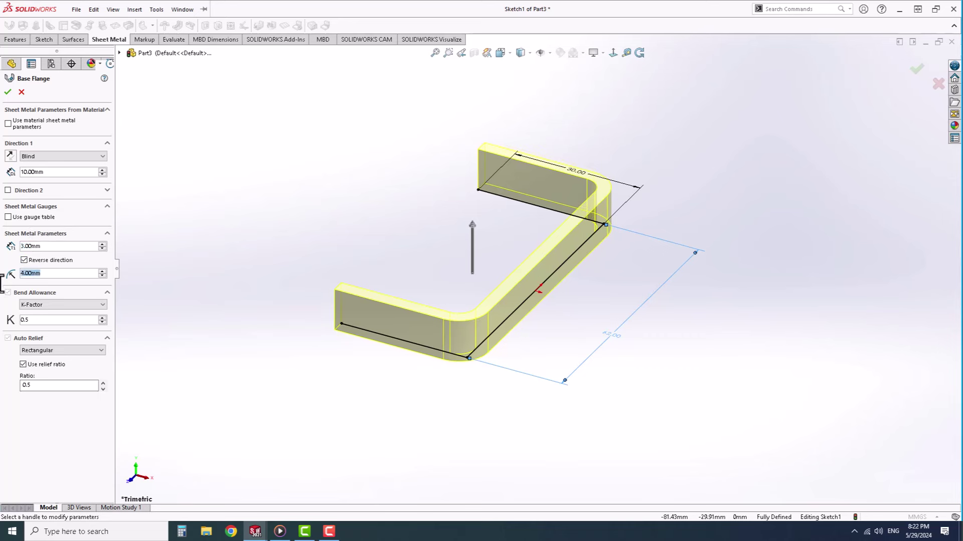
{"action": "type", "text": "3"}
{"action": "key", "text": "Return"}
{"action": "type", "text": "1"}
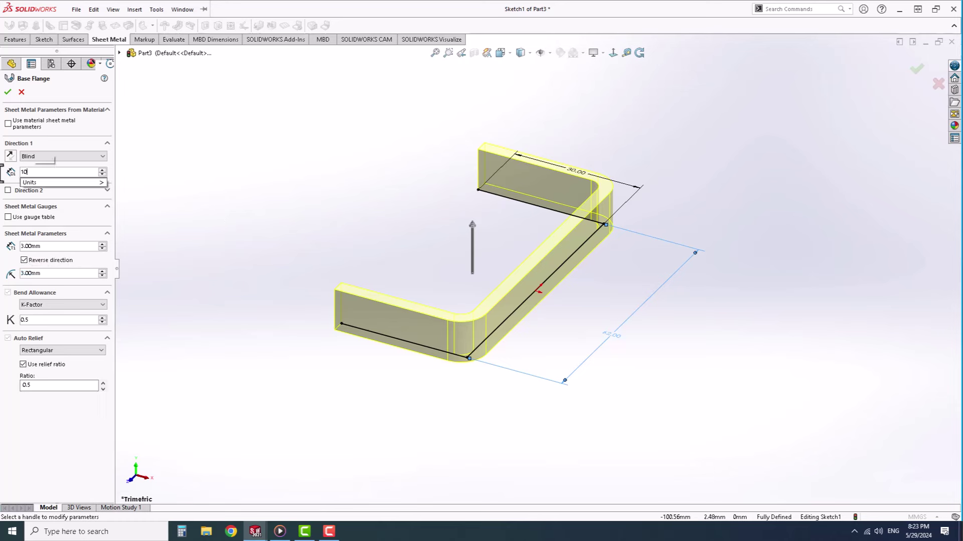
{"action": "type", "text": "0"}
{"action": "key", "text": "Return"}
{"action": "scroll", "coordinate": [495, 194], "scroll_direction": "up", "scroll_amount": 3}
{"action": "mouse_move", "coordinate": [495, 194]}
{"action": "middle_mouse_down"}
{"action": "mouse_move", "coordinate": [437, 222]}
{"action": "mouse_move", "coordinate": [505, 192]}
{"action": "mouse_move", "coordinate": [490, 190]}
{"action": "mouse_move", "coordinate": [497, 178]}
{"action": "middle_mouse_up"}
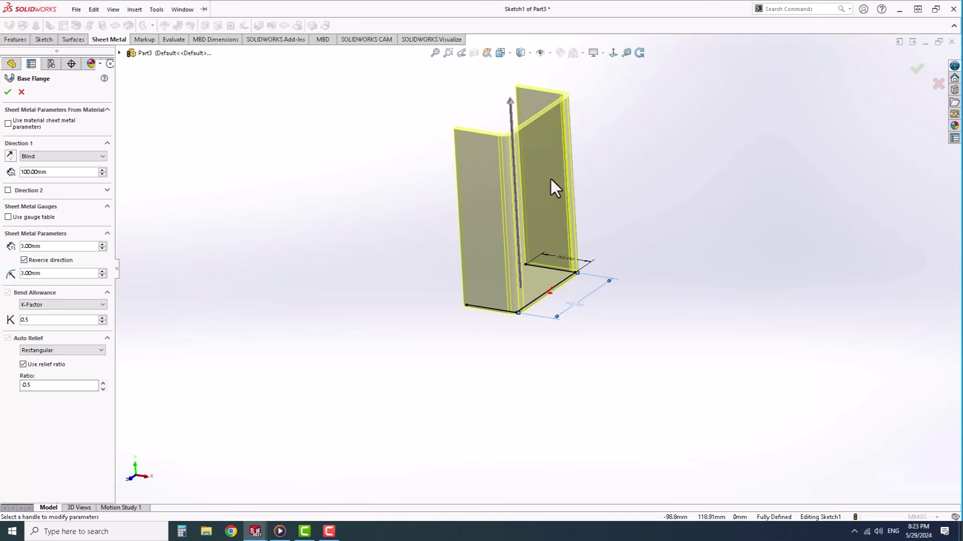
{"action": "left_click", "coordinate": [915, 70]}
Step: Start a sketch on the channel's back face and draw a corner rectangle near its top
{"action": "left_click", "coordinate": [495, 160]}
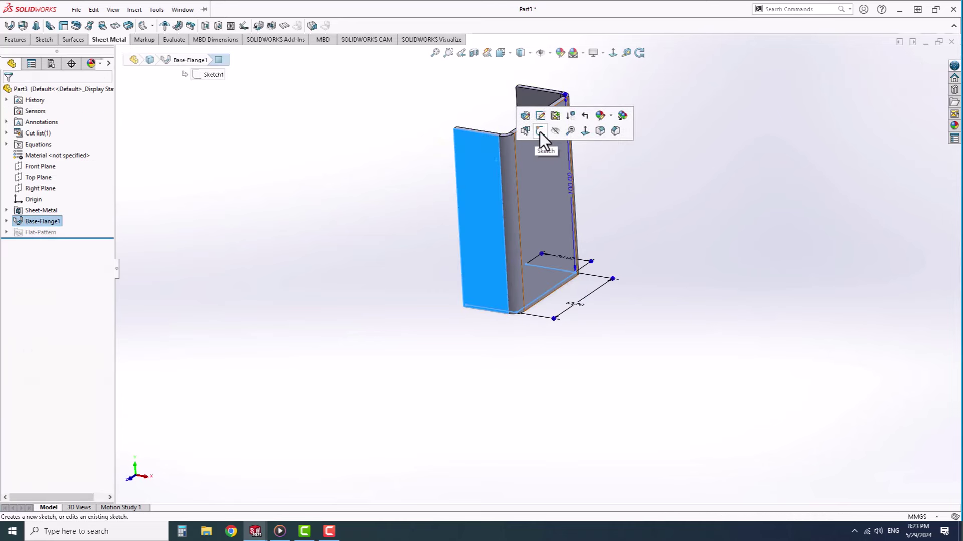
{"action": "left_click", "coordinate": [604, 175]}
{"action": "left_click", "coordinate": [574, 175]}
{"action": "left_click", "coordinate": [591, 167]}
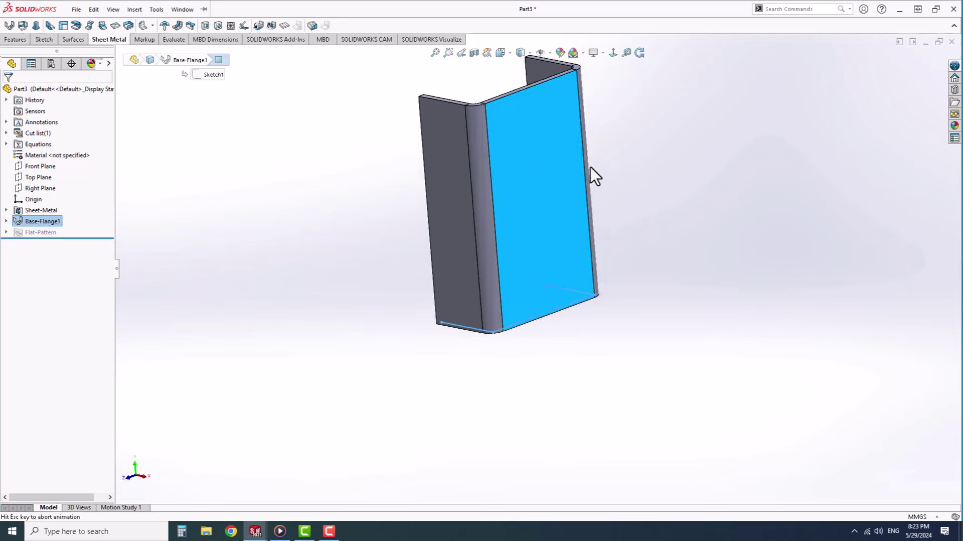
{"action": "left_click", "coordinate": [71, 26]}
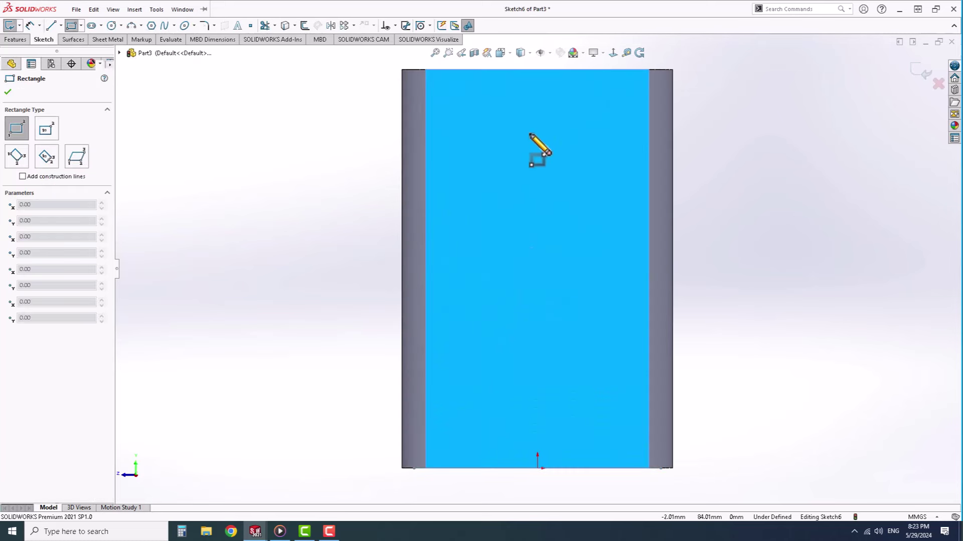
{"action": "left_click_drag", "start_coordinate": [524, 131], "coordinate": [560, 204]}
{"action": "key", "text": "Escape"}
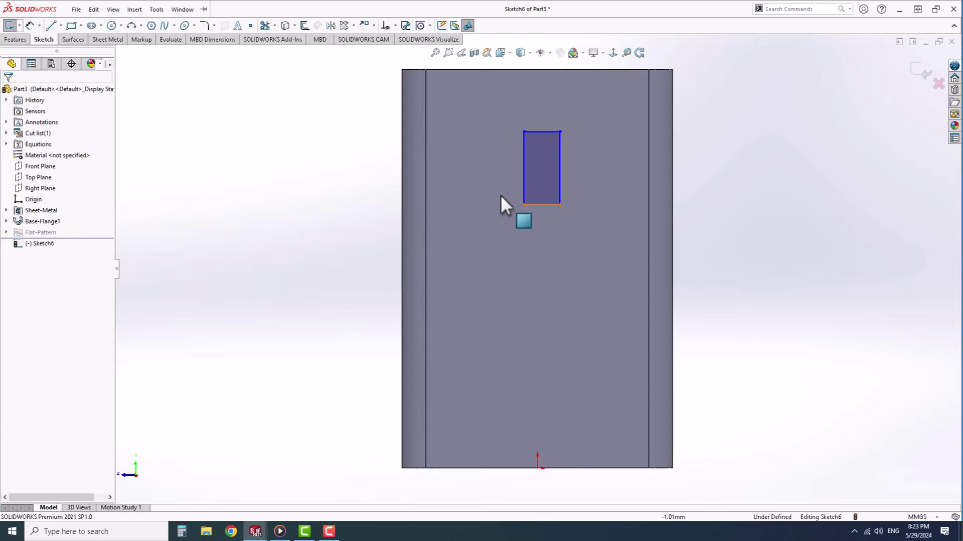
Step: Dimension the rectangle 15 mm wide and 8.20 mm tall
{"action": "left_click", "coordinate": [543, 132]}
{"action": "left_click", "coordinate": [544, 117]}
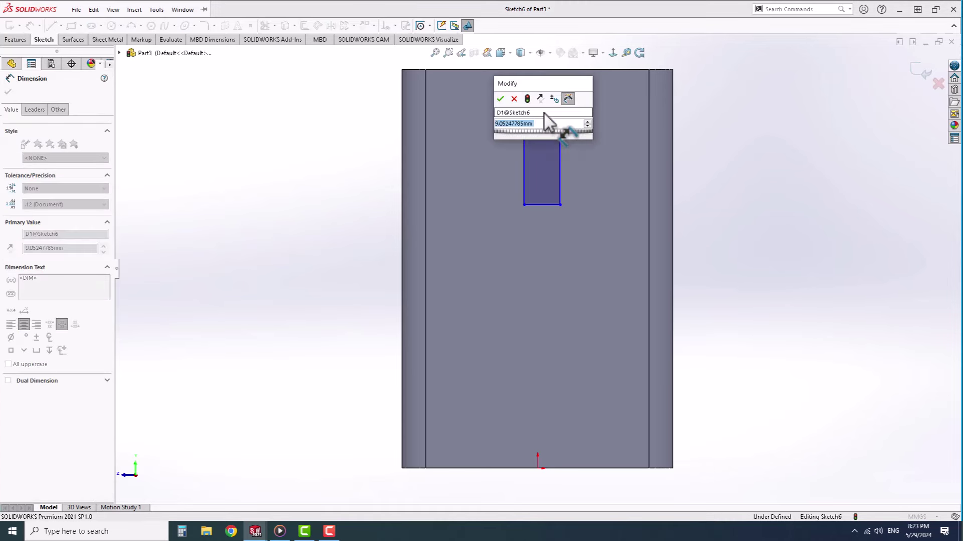
{"action": "type", "text": "15"}
{"action": "key", "text": "Return"}
{"action": "left_click", "coordinate": [524, 170]}
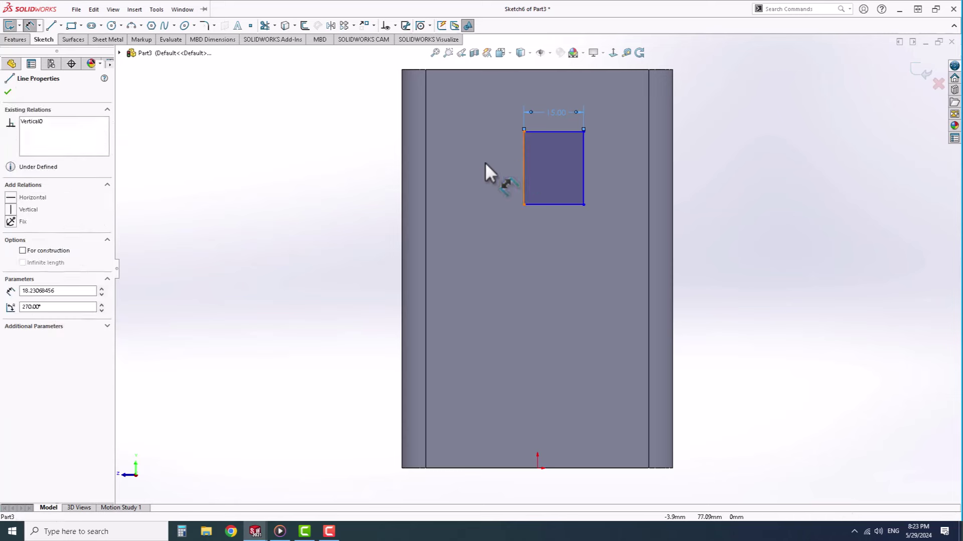
{"action": "left_click", "coordinate": [483, 162]}
{"action": "type", "text": "8.2"}
{"action": "key", "text": "Return"}
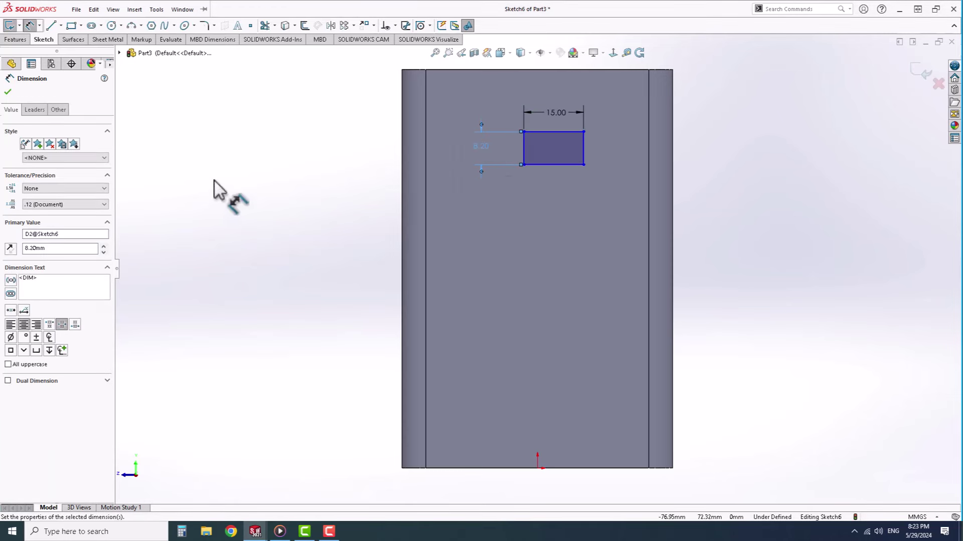
{"action": "right_click", "coordinate": [216, 190]}
{"action": "left_click", "coordinate": [245, 209]}
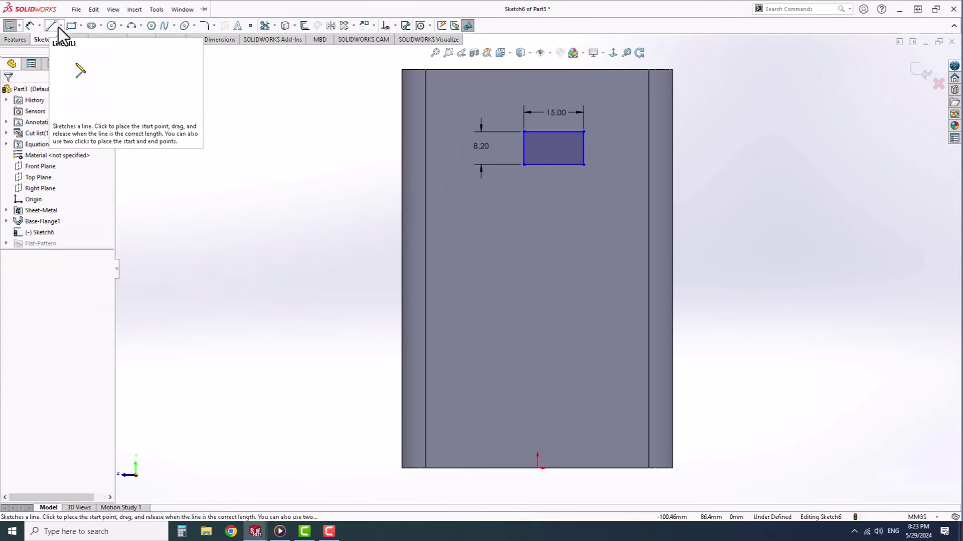
Step: Centre the rectangle with a centreline from the top-edge midpoint and place it 20 mm above the bottom edge
{"action": "left_click", "coordinate": [61, 26]}
{"action": "left_click", "coordinate": [64, 55]}
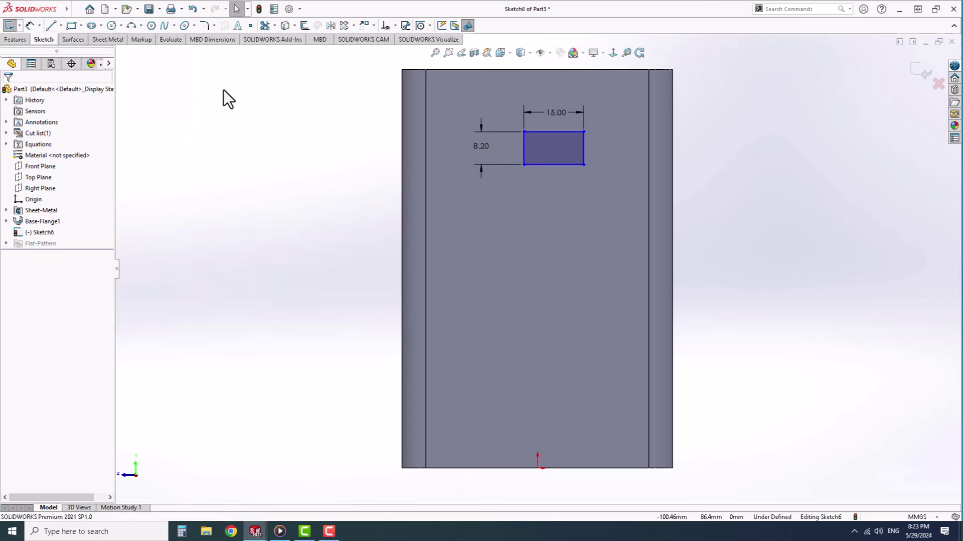
{"action": "left_click", "coordinate": [538, 68]}
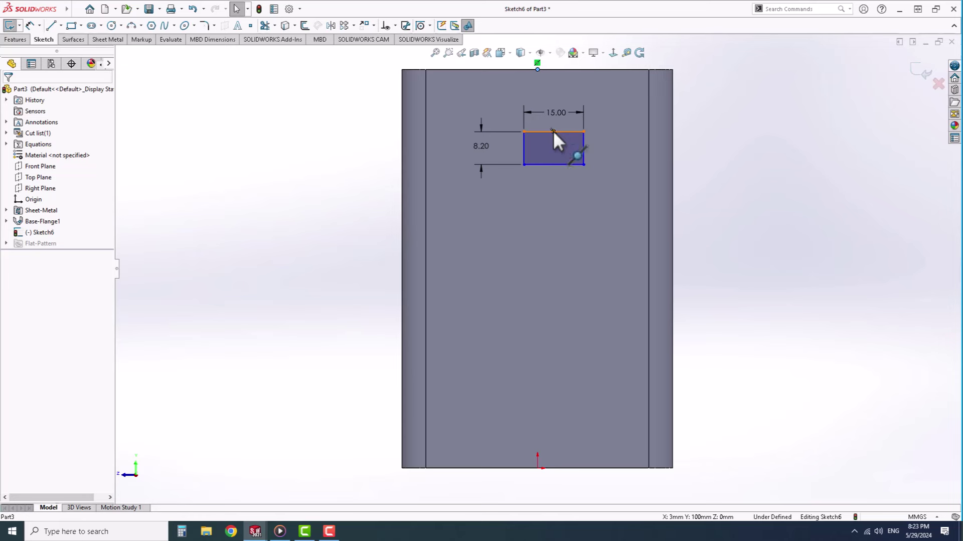
{"action": "left_click", "coordinate": [553, 130]}
{"action": "left_click", "coordinate": [583, 99]}
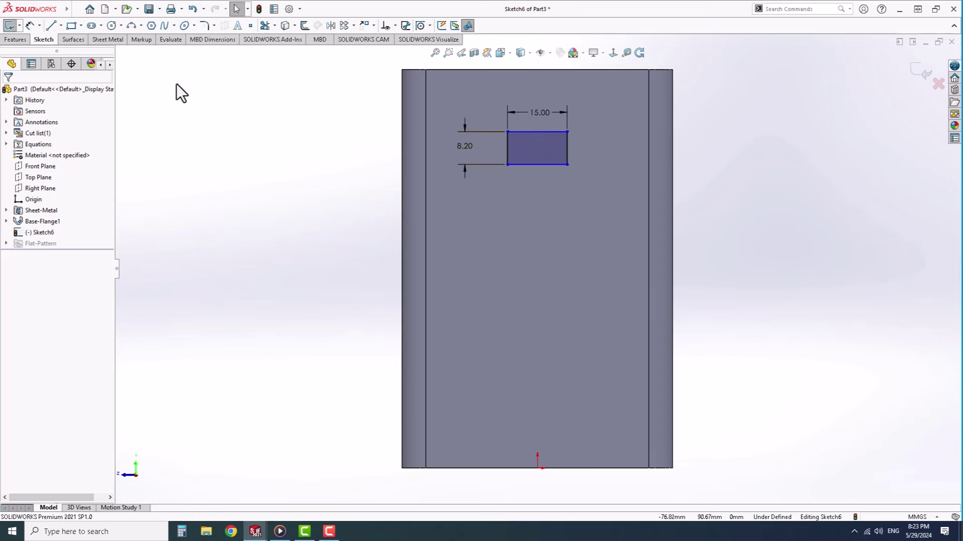
{"action": "left_click", "coordinate": [567, 148]}
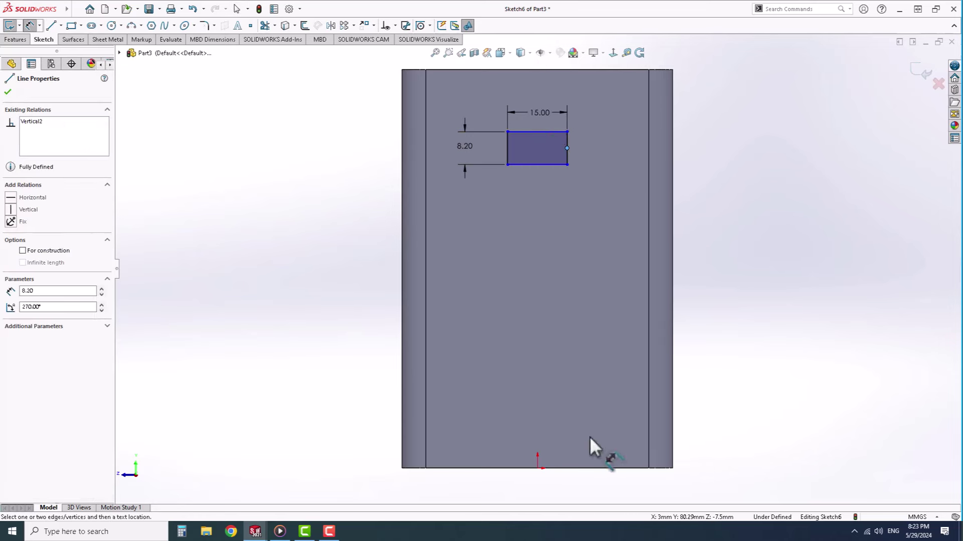
{"action": "left_click", "coordinate": [580, 468]}
{"action": "left_click", "coordinate": [752, 426]}
{"action": "type", "text": "20"}
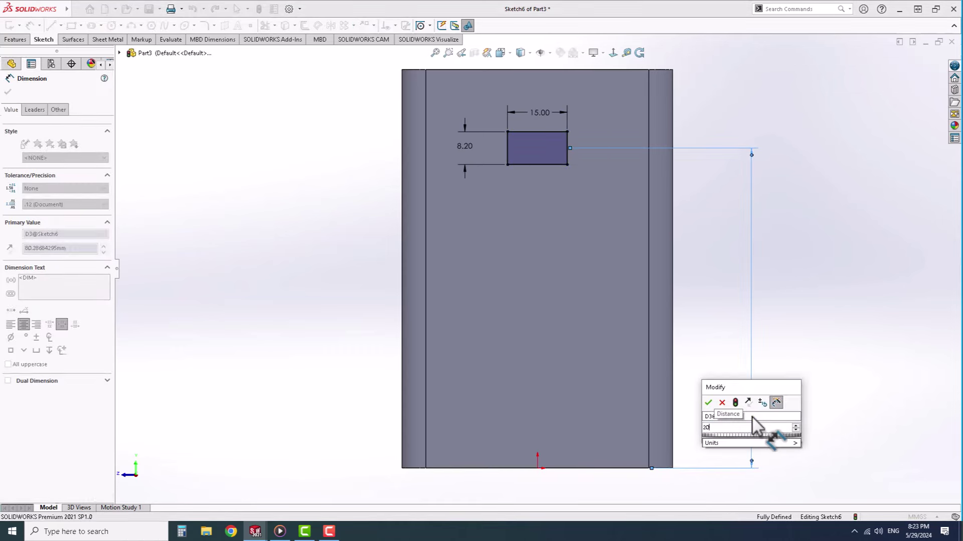
{"action": "key", "text": "Return"}
Step: Pattern the slot rectangle vertically into two instances with a linear sketch pattern
{"action": "right_click", "coordinate": [321, 220]}
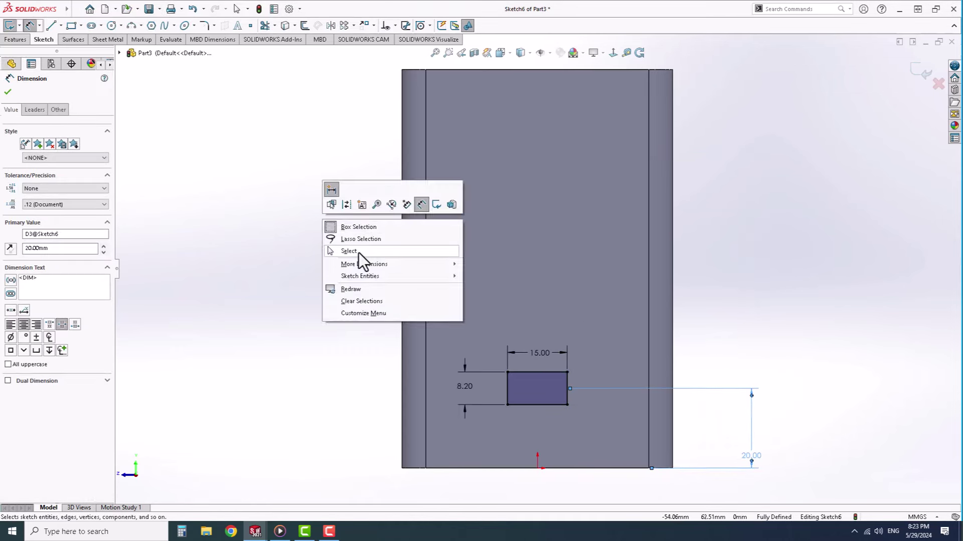
{"action": "left_click", "coordinate": [361, 257]}
{"action": "left_click_drag", "start_coordinate": [407, 326], "coordinate": [591, 416]}
{"action": "left_click", "coordinate": [344, 25]}
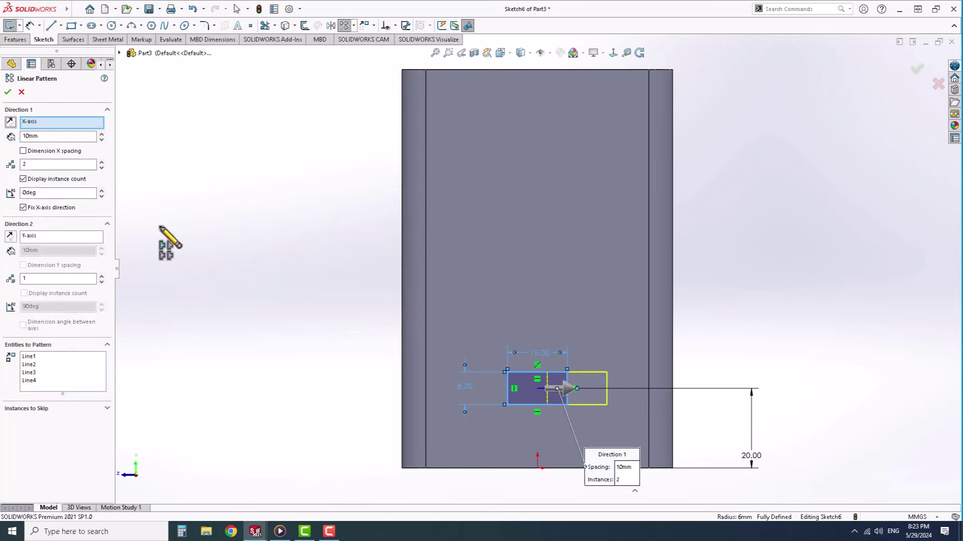
{"action": "left_click", "coordinate": [101, 168]}
{"action": "left_click", "coordinate": [102, 276]}
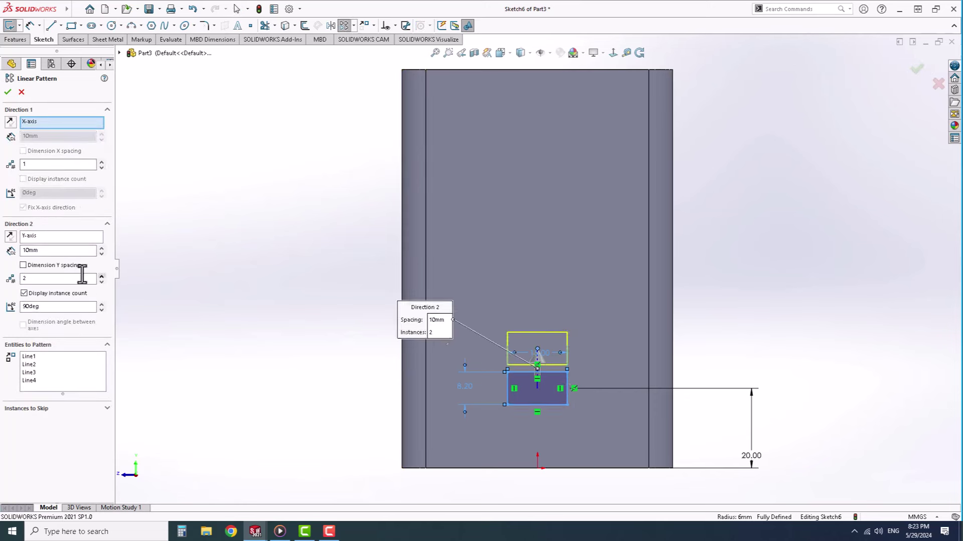
{"action": "left_click", "coordinate": [8, 92]}
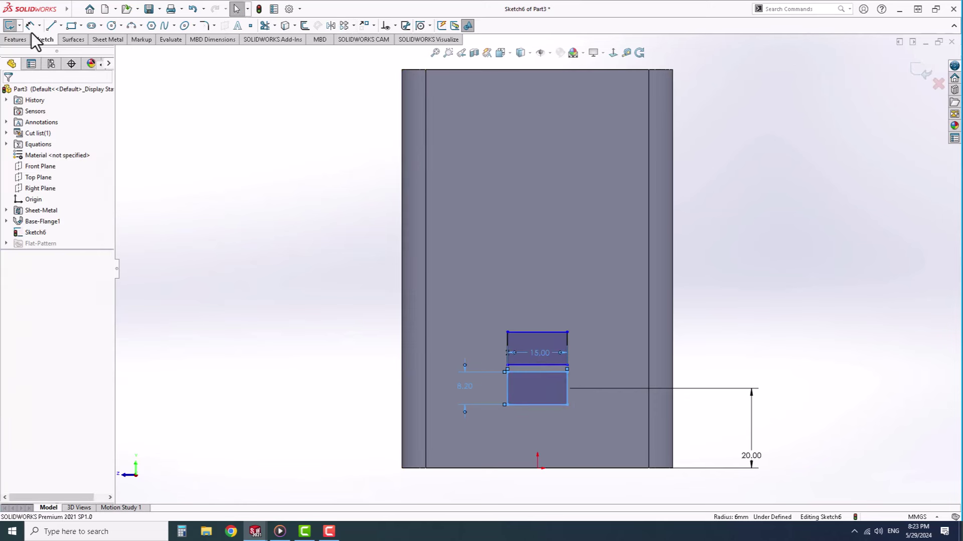
Step: Dimension the spacing between the two slot rectangles to 60 mm
{"action": "left_click", "coordinate": [567, 347]}
{"action": "left_click", "coordinate": [567, 388]}
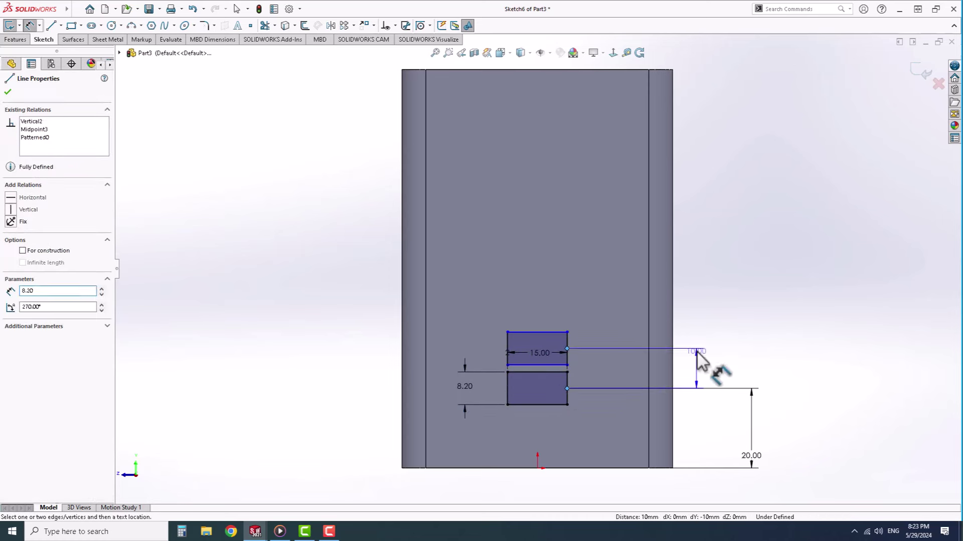
{"action": "left_click", "coordinate": [701, 360]}
{"action": "type", "text": "60"}
{"action": "key", "text": "Return"}
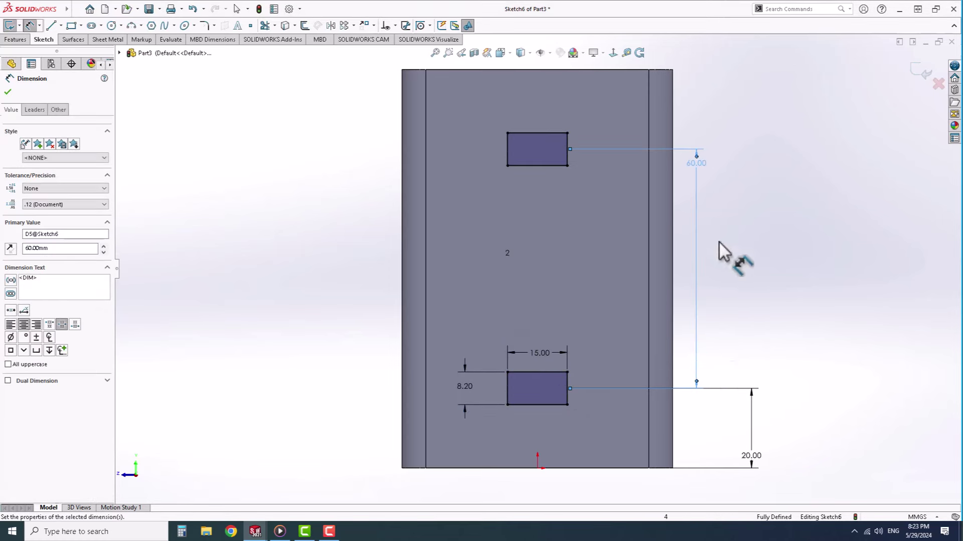
{"action": "double_click", "coordinate": [697, 168]}
{"action": "type", "text": "70"}
{"action": "key", "text": "Return"}
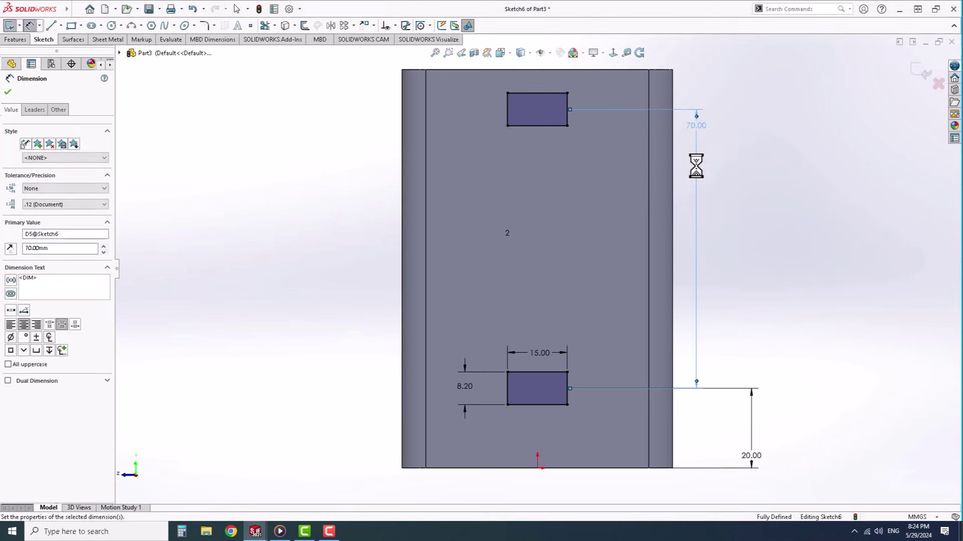
{"action": "double_click", "coordinate": [695, 133]}
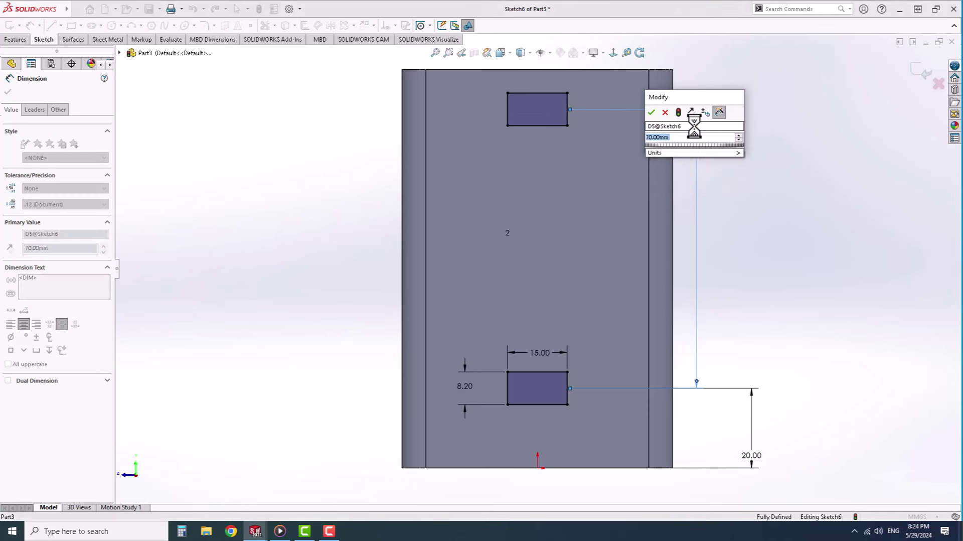
{"action": "type", "text": "60"}
{"action": "key", "text": "Return"}
{"action": "left_click", "coordinate": [12, 66]}
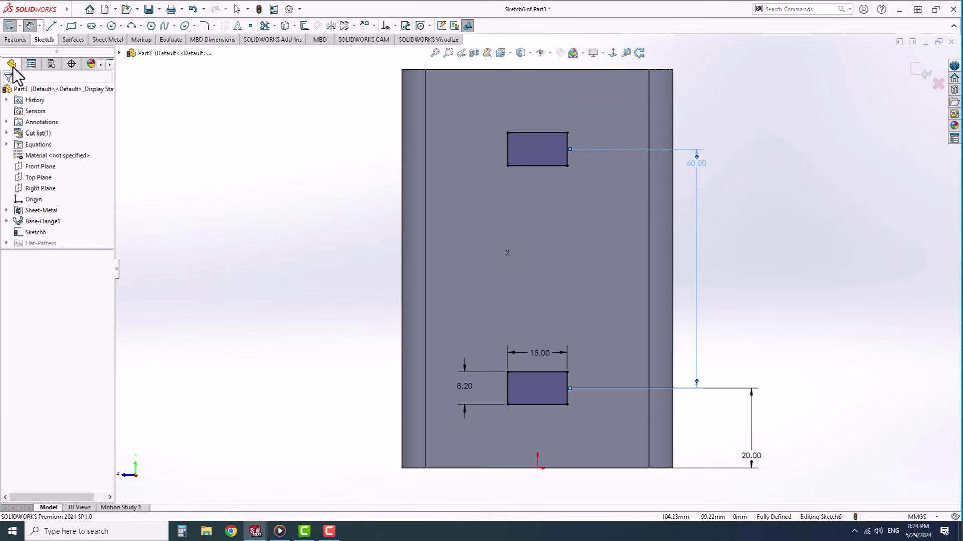
{"action": "left_click", "coordinate": [16, 40]}
Step: Cut both slots through the bracket face and chamfer the flange's top corner edges 20 mm
{"action": "left_click", "coordinate": [72, 27]}
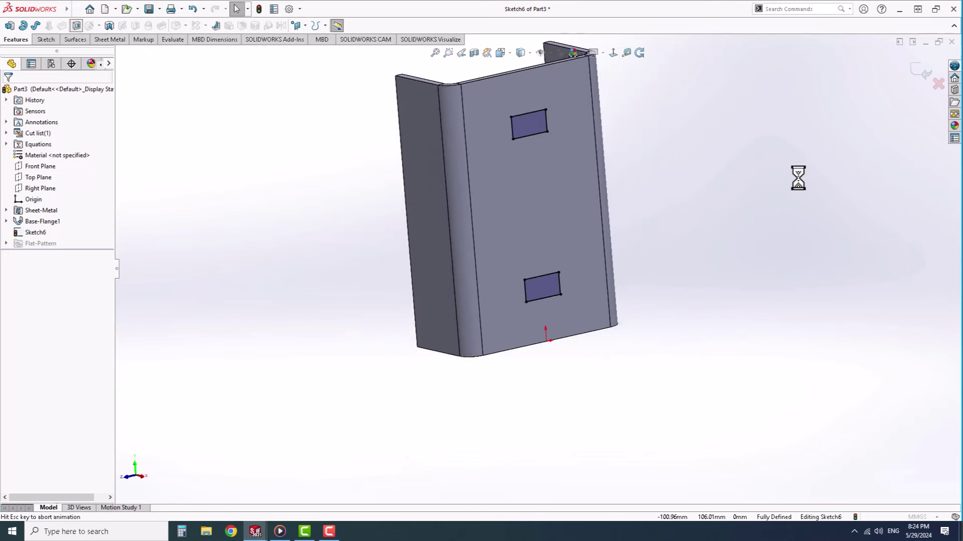
{"action": "left_click", "coordinate": [914, 67]}
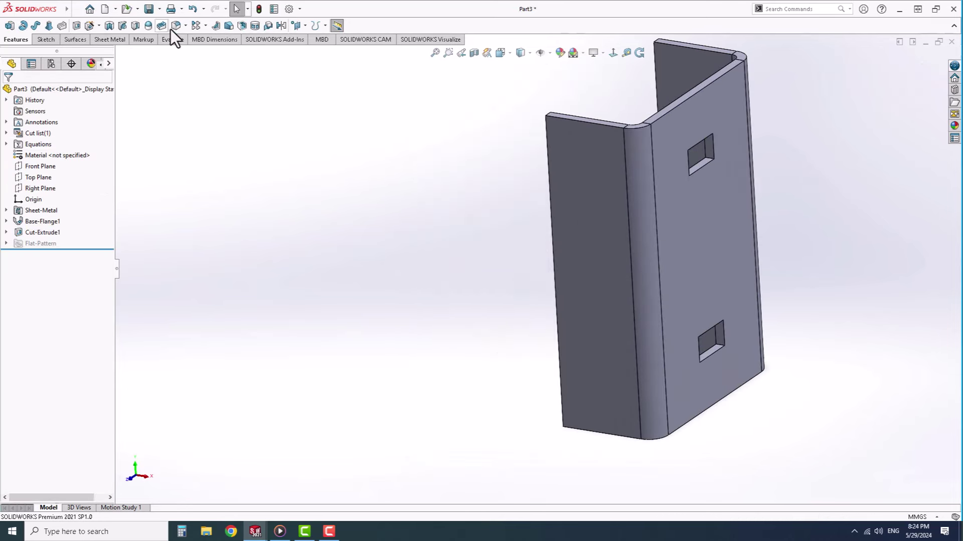
{"action": "left_click", "coordinate": [185, 25]}
{"action": "left_click", "coordinate": [184, 50]}
{"action": "scroll", "coordinate": [538, 108], "scroll_direction": "up", "scroll_amount": 3}
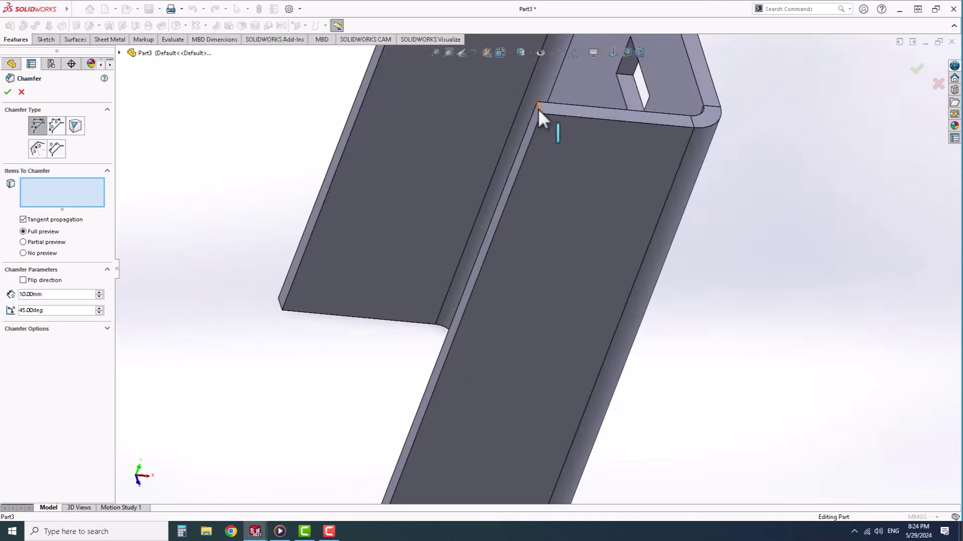
{"action": "left_click", "coordinate": [539, 107]}
{"action": "middle_click_drag", "start_coordinate": [540, 127], "coordinate": [474, 177]}
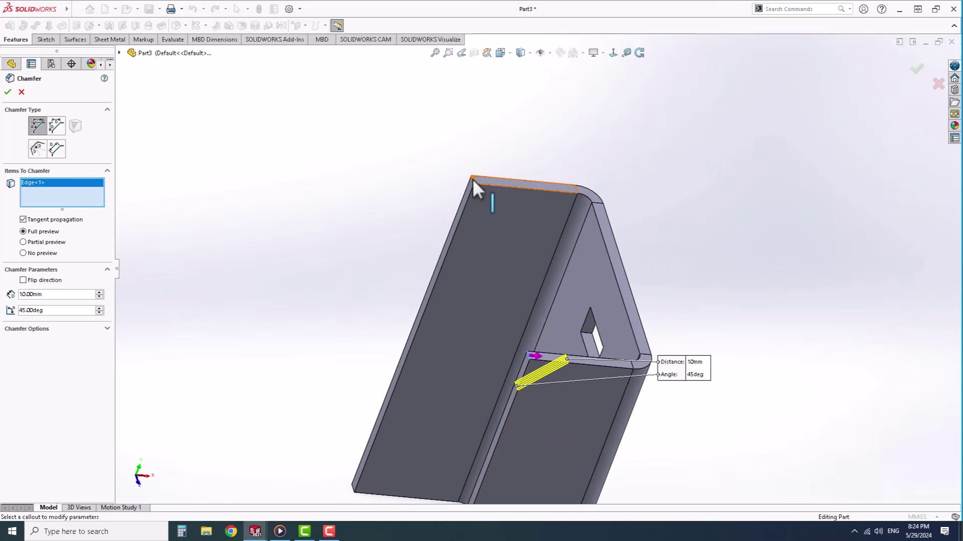
{"action": "left_click", "coordinate": [471, 179]}
{"action": "scroll", "coordinate": [471, 178], "scroll_direction": "down", "scroll_amount": 3}
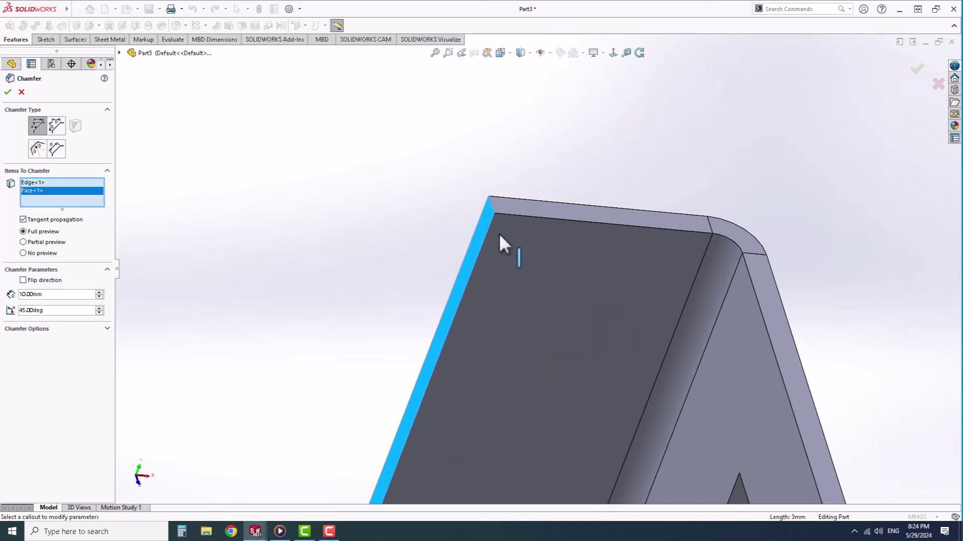
{"action": "left_click", "coordinate": [493, 204]}
{"action": "left_click", "coordinate": [99, 291]}
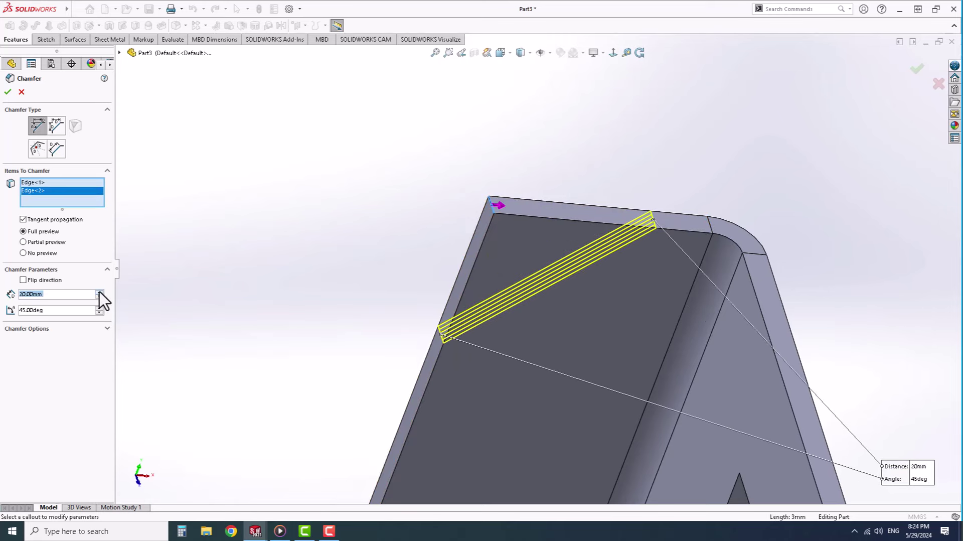
Step: Select the bracket's flat front face for a new sketch
{"action": "scroll", "coordinate": [514, 364], "scroll_direction": "up", "scroll_amount": 5}
{"action": "mouse_move", "coordinate": [514, 365]}
{"action": "middle_mouse_down"}
{"action": "mouse_move", "coordinate": [431, 325]}
{"action": "mouse_move", "coordinate": [558, 352]}
{"action": "middle_mouse_up"}
{"action": "left_click", "coordinate": [620, 353]}
Step: Sketch a rectangle below the face's bottom edge with its top edge centred on the origin
{"action": "left_click", "coordinate": [618, 335]}
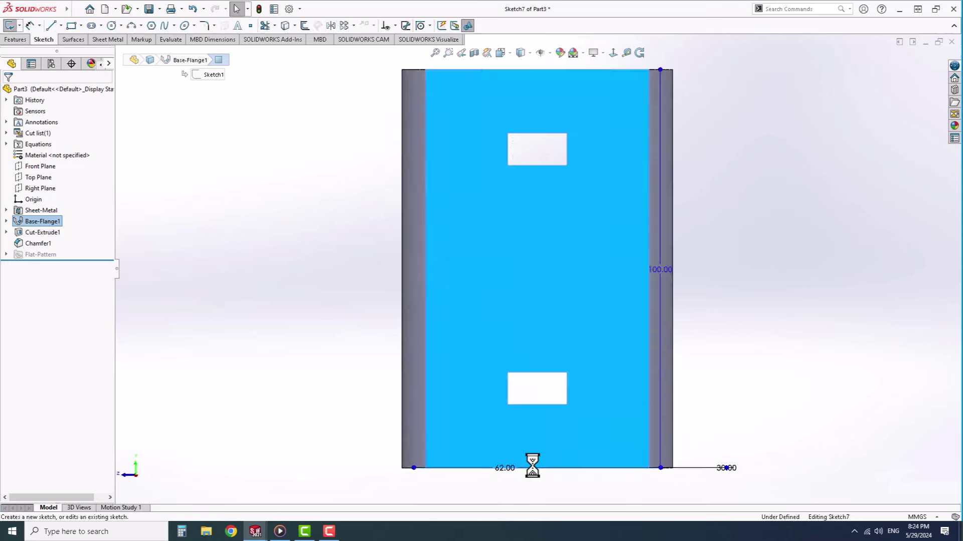
{"action": "scroll", "coordinate": [542, 474], "scroll_direction": "down", "scroll_amount": 3}
{"action": "scroll", "coordinate": [543, 476], "scroll_direction": "down", "scroll_amount": 3}
{"action": "left_click", "coordinate": [71, 27]}
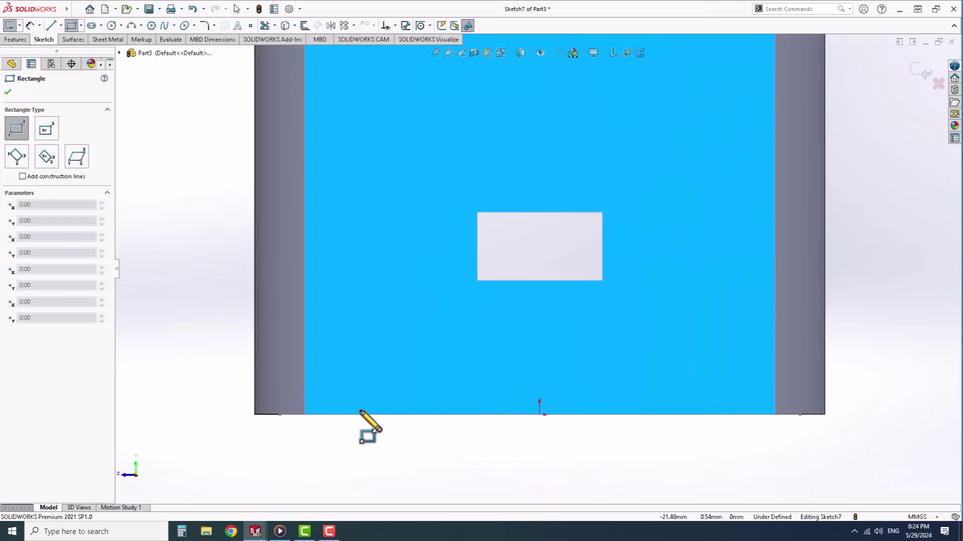
{"action": "left_click_drag", "start_coordinate": [361, 414], "coordinate": [427, 439]}
{"action": "key", "text": "Escape"}
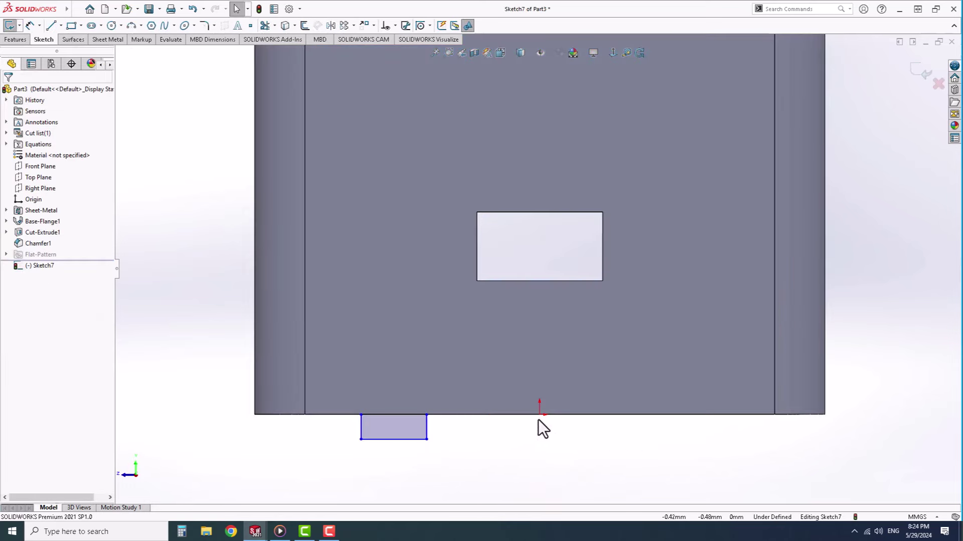
{"action": "left_click", "coordinate": [540, 414]}
{"action": "left_click", "coordinate": [393, 414], "text": "ctrl"}
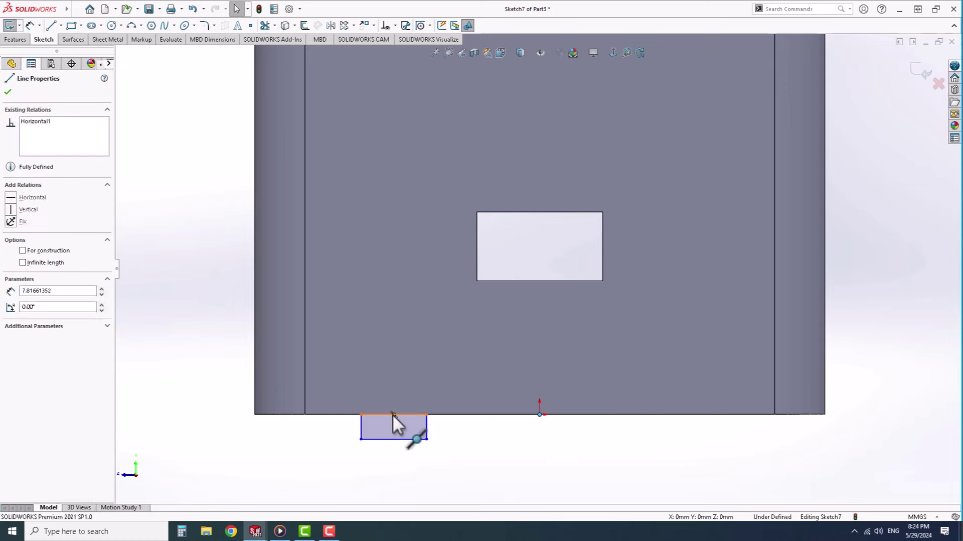
{"action": "left_click", "coordinate": [451, 370]}
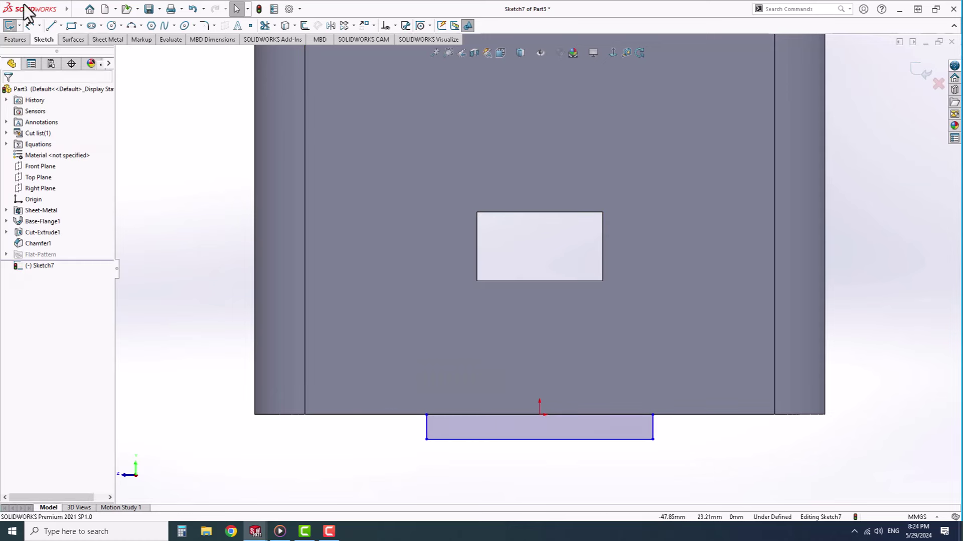
Step: Dimension the rectangle 20 mm wide and 2 mm tall and turn it into a sheet-metal tab
{"action": "left_click", "coordinate": [517, 439]}
{"action": "left_click", "coordinate": [534, 481]}
{"action": "type", "text": "20"}
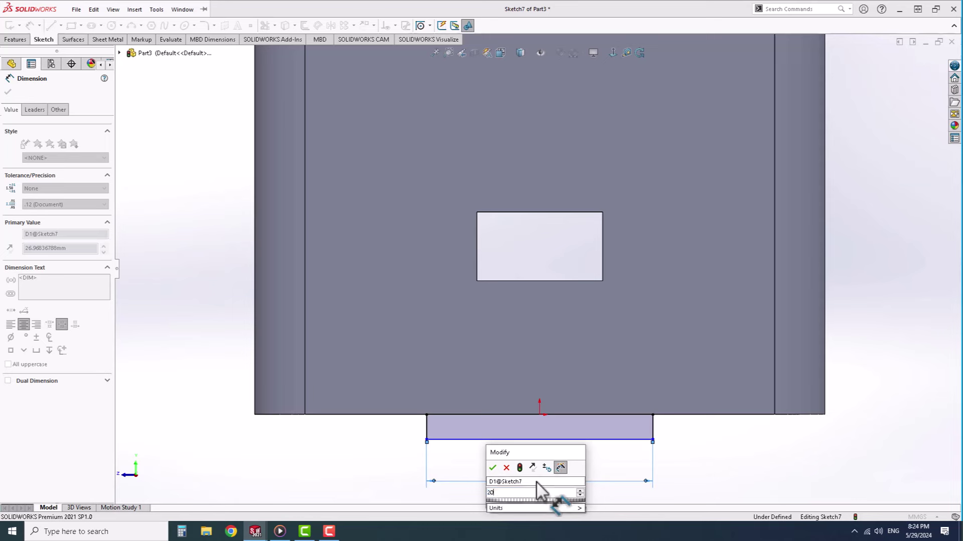
{"action": "key", "text": "Return"}
{"action": "left_click", "coordinate": [624, 429]}
{"action": "left_click", "coordinate": [677, 433]}
{"action": "type", "text": "2"}
{"action": "key", "text": "Return"}
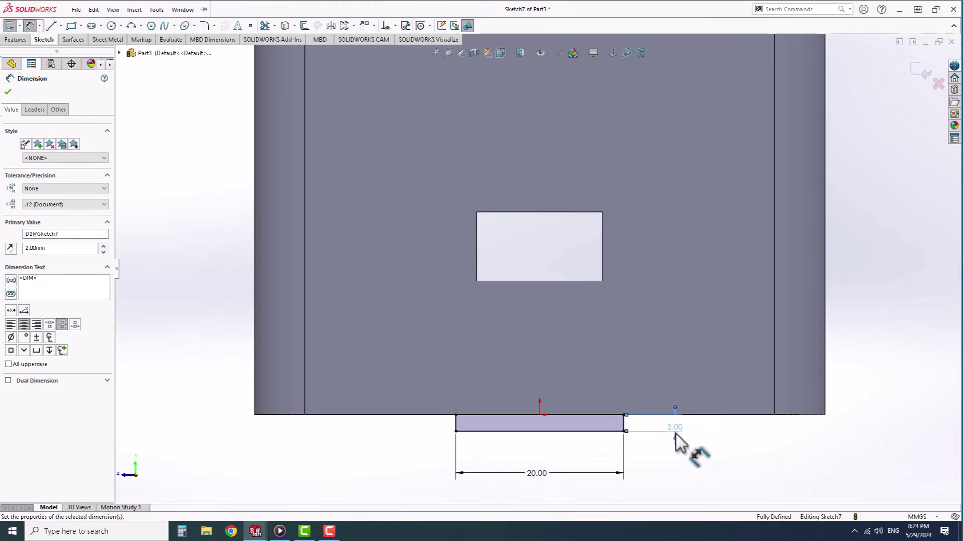
{"action": "left_click", "coordinate": [113, 9]}
{"action": "scroll", "coordinate": [77, 39], "scroll_direction": "down", "scroll_amount": 1}
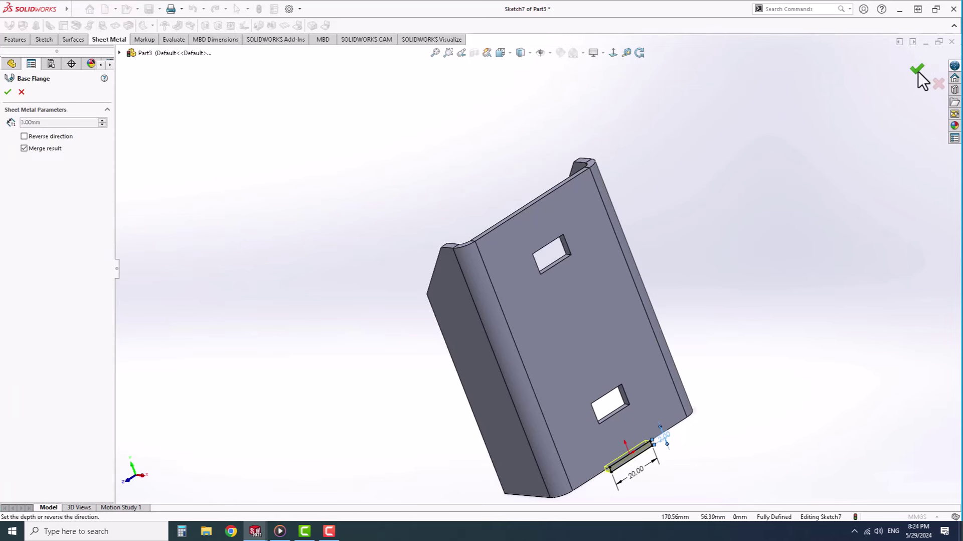
{"action": "left_click", "coordinate": [917, 70]}
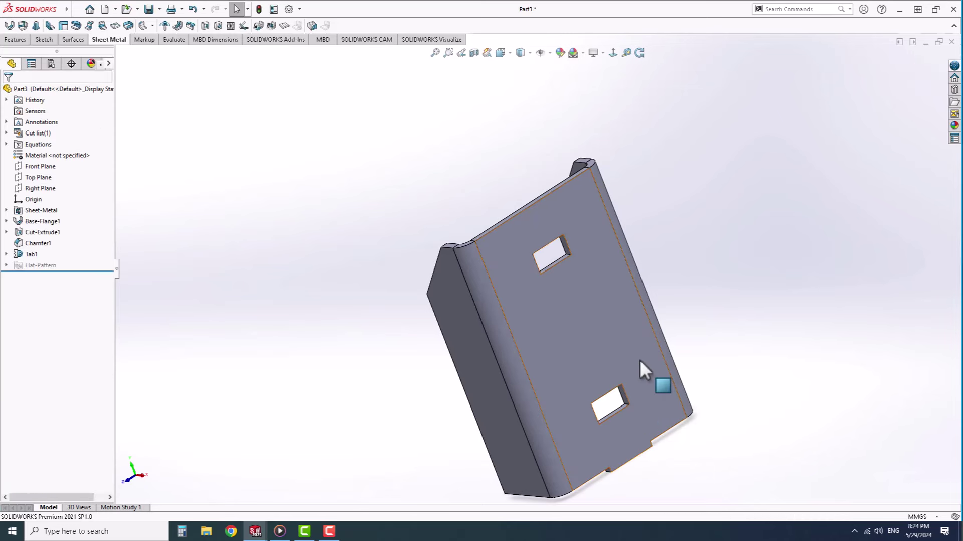
Step: Save the bracket part as 'Roof N A 4m' in the Advanced Cabin folder
{"action": "left_click", "coordinate": [148, 9]}
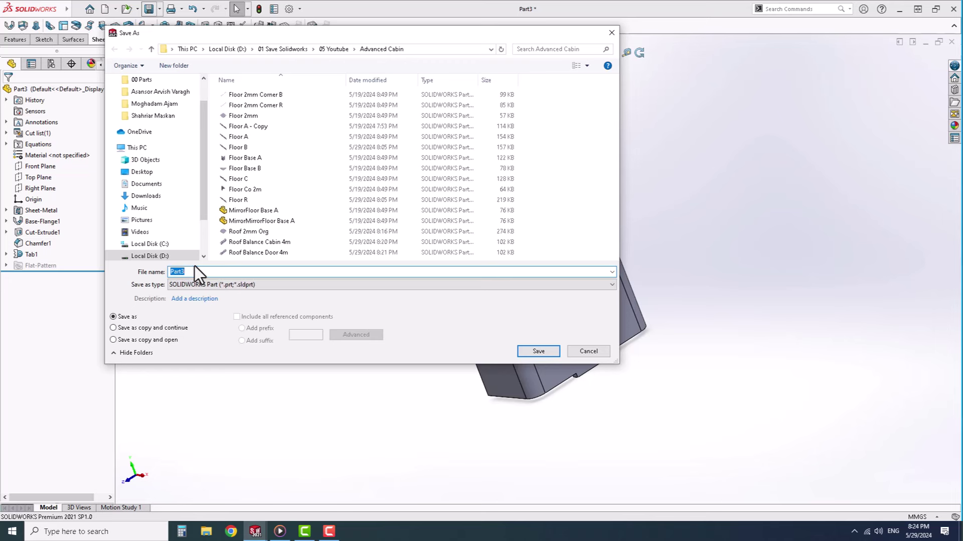
{"action": "type", "text": "Roof"}
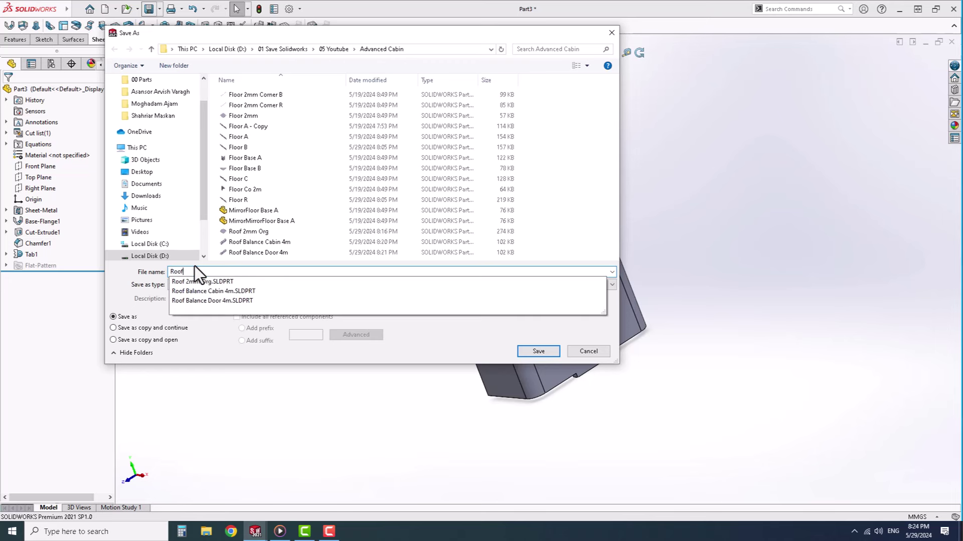
{"action": "type", "text": " n"}
{"action": "key", "text": "BackSpace"}
{"action": "type", "text": "N "}
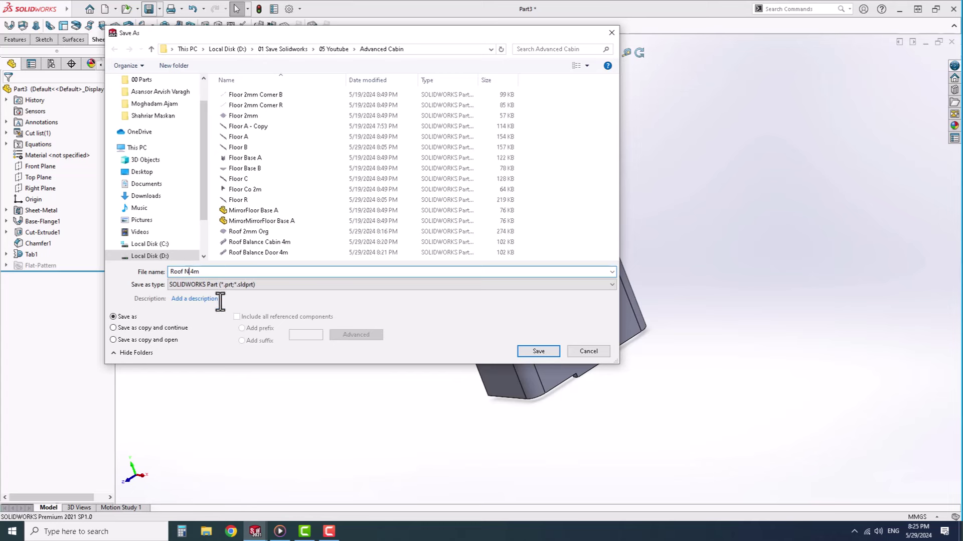
{"action": "type", "text": "A"}
{"action": "left_click", "coordinate": [546, 350]}
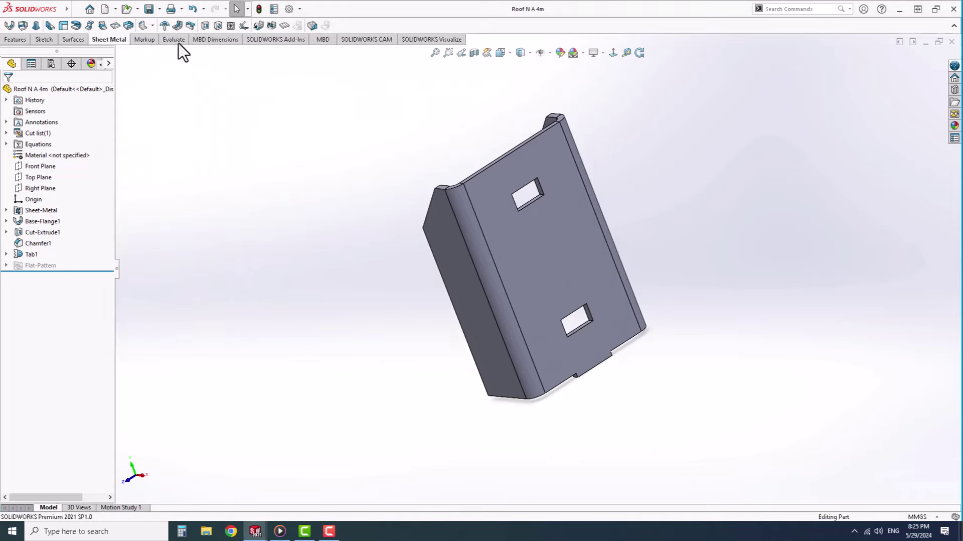
Step: Insert the Roof N A 4m bracket into Assem Roof beside the roof plate corner
{"action": "left_click", "coordinate": [952, 42]}
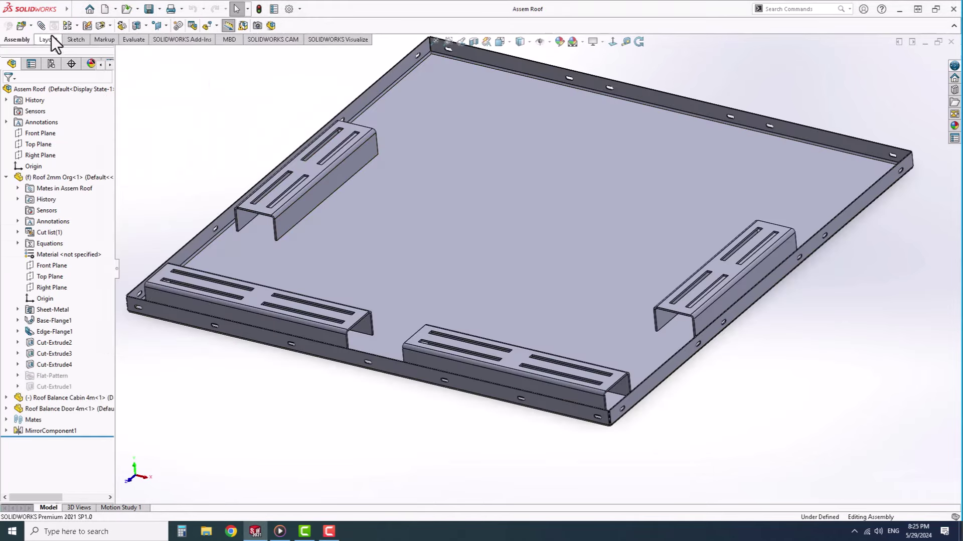
{"action": "left_click", "coordinate": [23, 25]}
{"action": "left_click", "coordinate": [275, 278]}
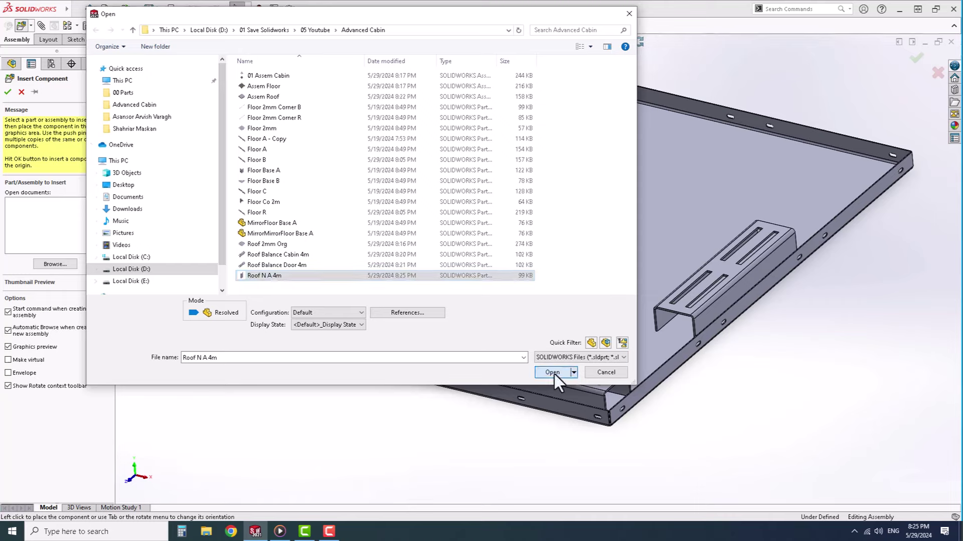
{"action": "left_click", "coordinate": [554, 372]}
{"action": "left_click", "coordinate": [641, 348]}
Step: Open the roof plate part on its own from the assembly
{"action": "scroll", "coordinate": [639, 351], "scroll_direction": "down", "scroll_amount": 3}
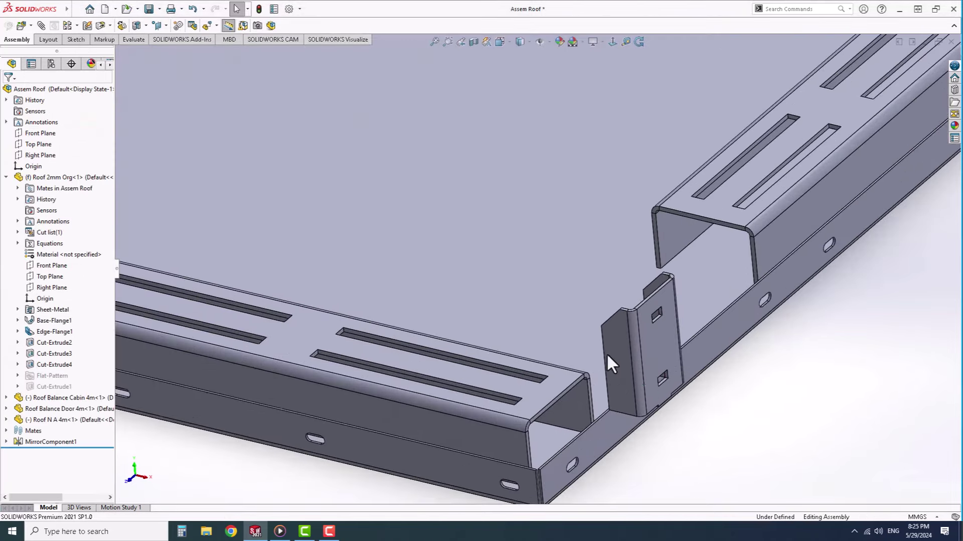
{"action": "scroll", "coordinate": [607, 361], "scroll_direction": "down", "scroll_amount": 3}
{"action": "scroll", "coordinate": [667, 301], "scroll_direction": "up", "scroll_amount": 3}
{"action": "left_click", "coordinate": [699, 209]}
{"action": "left_click", "coordinate": [697, 197]}
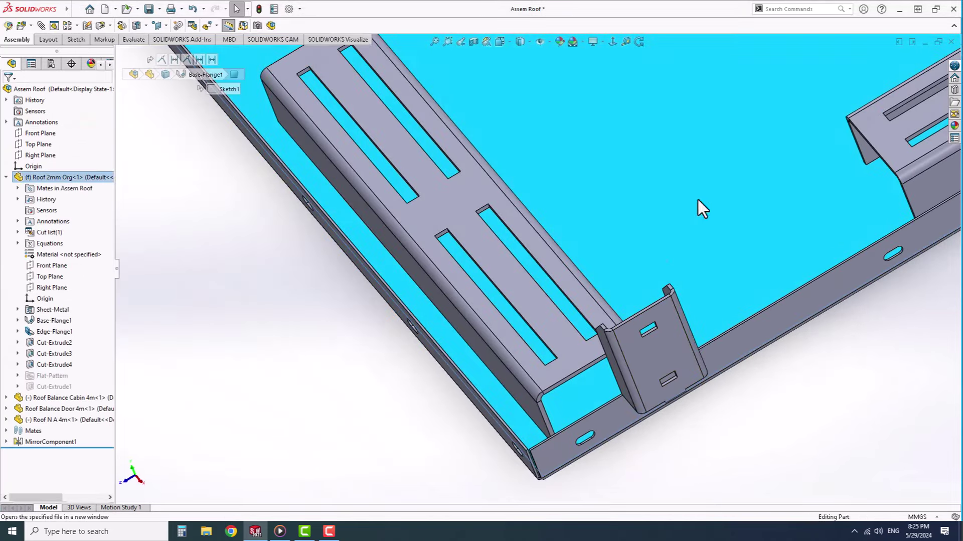
Step: Start a sketch on the roof plate's top face with a vertical centerline from the origin
{"action": "left_click", "coordinate": [615, 279]}
{"action": "left_click", "coordinate": [666, 257]}
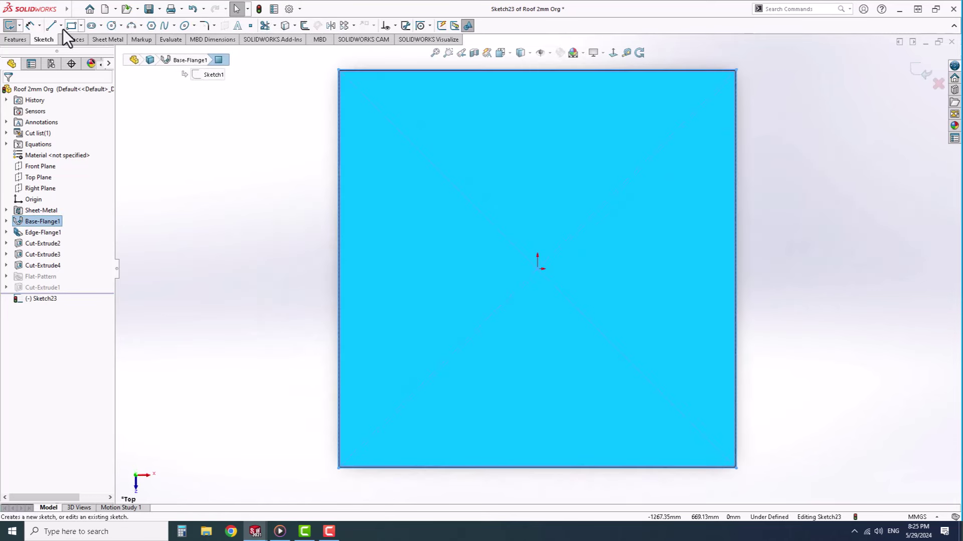
{"action": "left_click", "coordinate": [61, 25]}
{"action": "left_click", "coordinate": [64, 51]}
{"action": "left_click", "coordinate": [537, 268]}
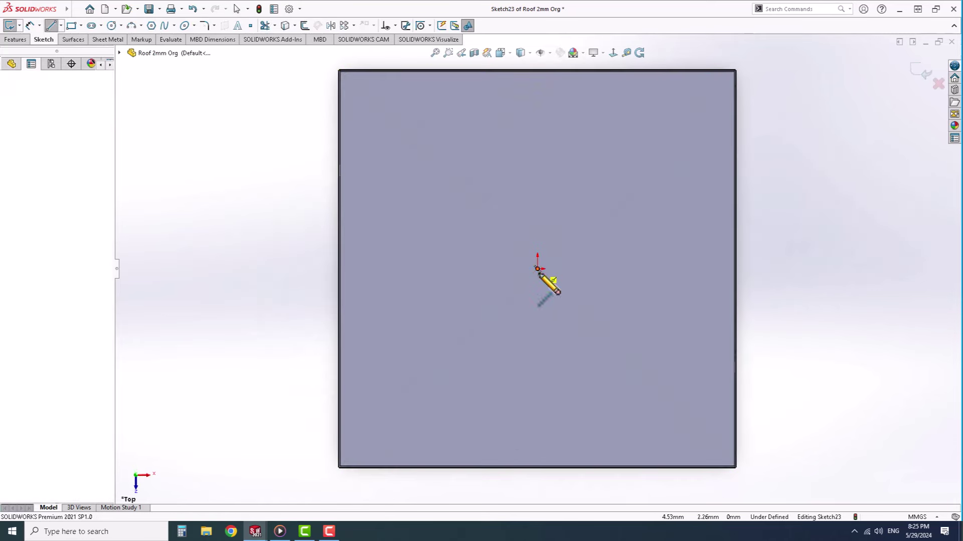
{"action": "left_click", "coordinate": [538, 433]}
{"action": "right_click", "coordinate": [538, 433]}
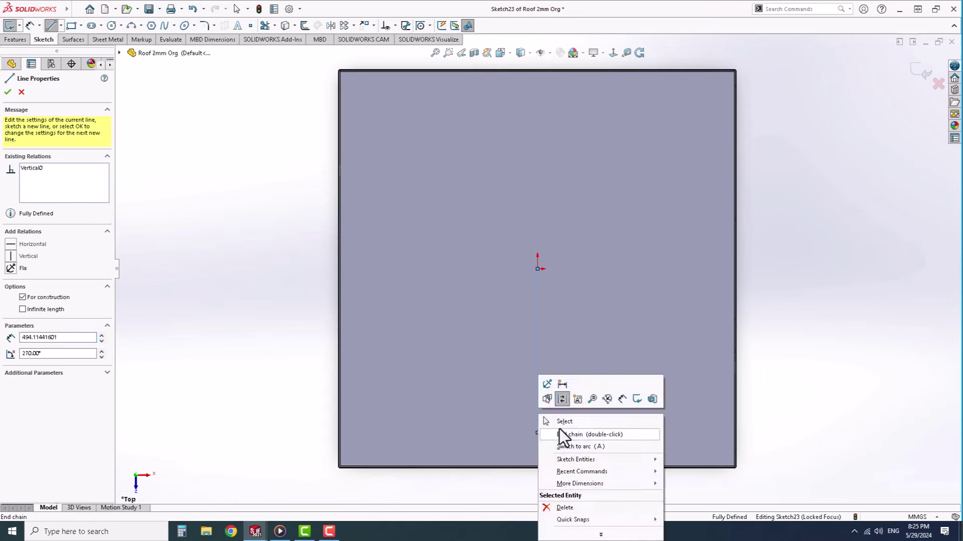
{"action": "left_click", "coordinate": [563, 436]}
{"action": "scroll", "coordinate": [683, 445], "scroll_direction": "down", "scroll_amount": 3}
Step: Draw a corner rectangle for the slot near the plate's side edge
{"action": "left_click", "coordinate": [72, 25]}
{"action": "scroll", "coordinate": [784, 384], "scroll_direction": "down", "scroll_amount": 5}
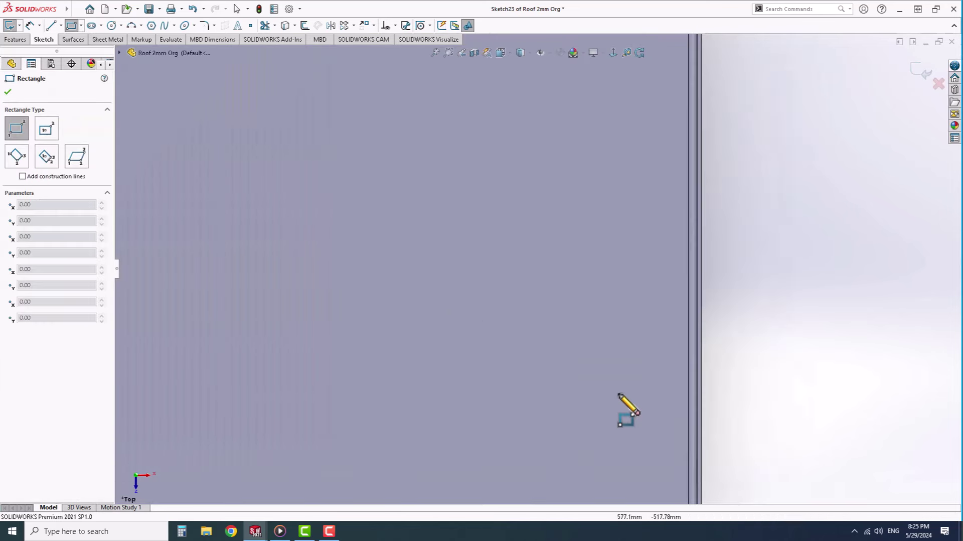
{"action": "left_click", "coordinate": [626, 351]}
{"action": "left_click", "coordinate": [641, 393]}
{"action": "key", "text": "Escape"}
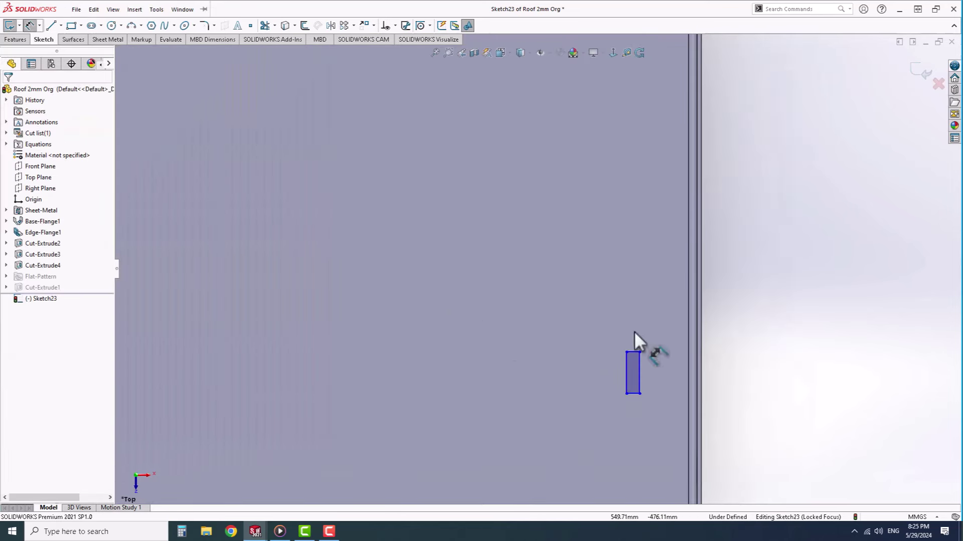
Step: Size the slot rectangle 3 mm wide and 20 mm tall
{"action": "left_click", "coordinate": [554, 315]}
{"action": "type", "text": "4"}
{"action": "key", "text": "Return"}
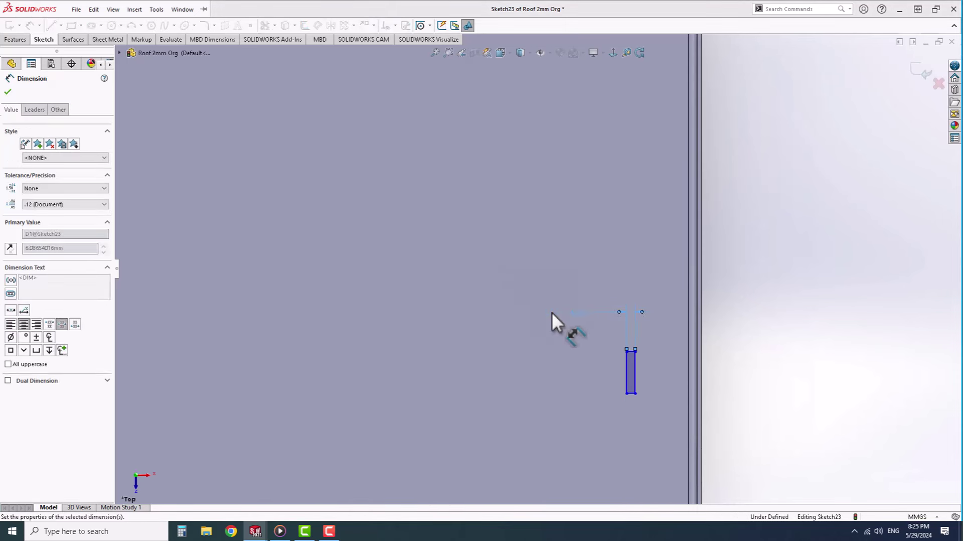
{"action": "double_click", "coordinate": [577, 315]}
{"action": "type", "text": "3"}
{"action": "key", "text": "Return"}
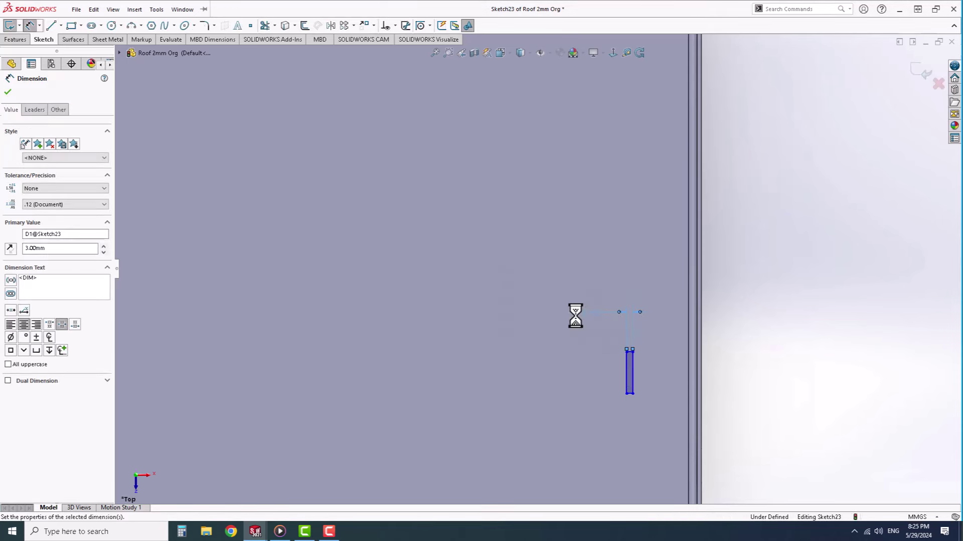
{"action": "scroll", "coordinate": [621, 371], "scroll_direction": "down", "scroll_amount": 2}
{"action": "left_click", "coordinate": [629, 361]}
{"action": "left_click", "coordinate": [592, 371]}
{"action": "type", "text": "20"}
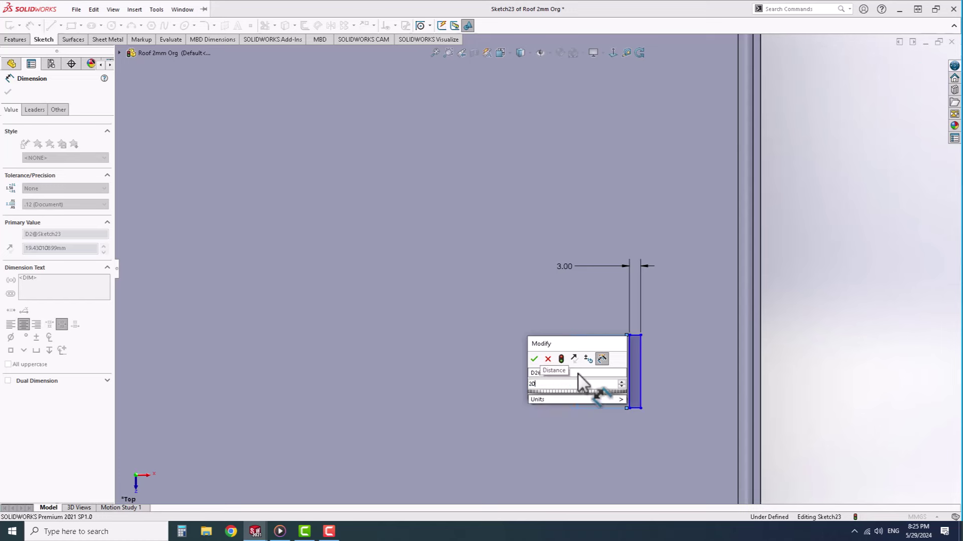
{"action": "key", "text": "Return"}
Step: Locate the slot 25 mm from the plate's side edge and 150 mm from its bottom edge
{"action": "left_click", "coordinate": [635, 411]}
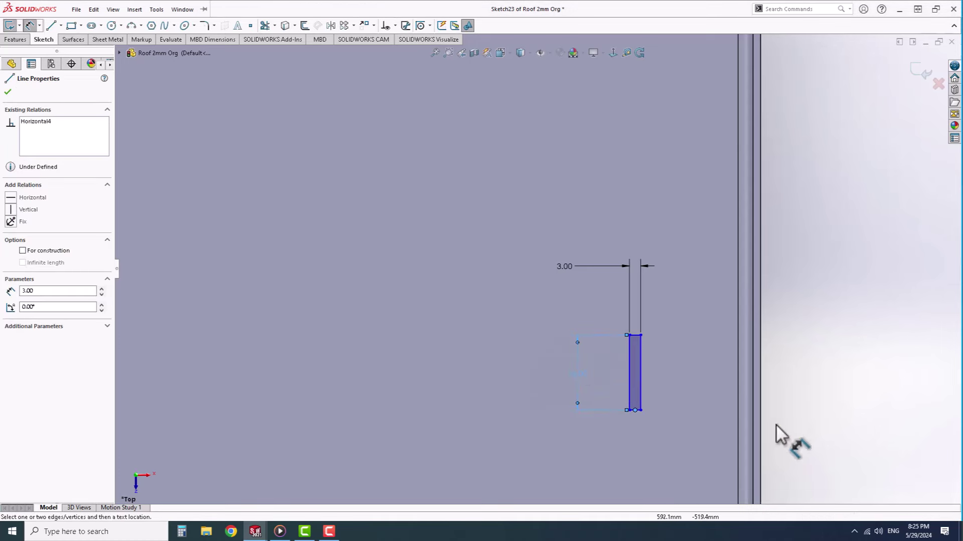
{"action": "left_click", "coordinate": [761, 416]}
{"action": "left_click", "coordinate": [839, 441]}
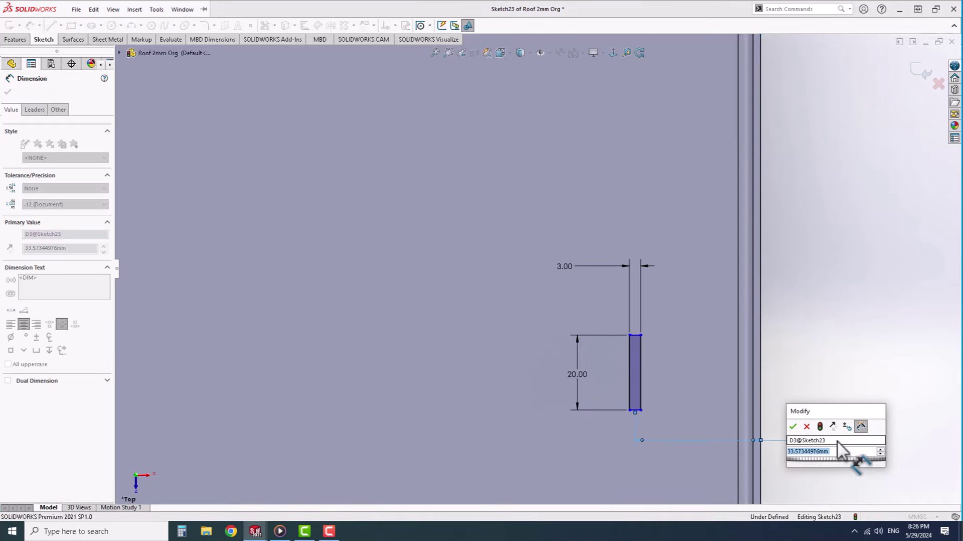
{"action": "type", "text": "25"}
{"action": "key", "text": "Return"}
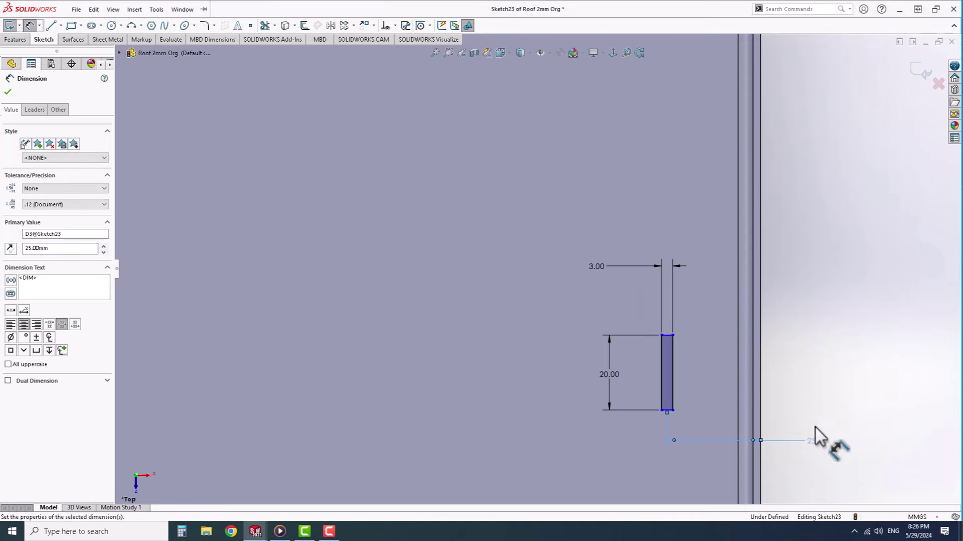
{"action": "left_click", "coordinate": [673, 371]}
{"action": "scroll", "coordinate": [657, 441], "scroll_direction": "up", "scroll_amount": 3}
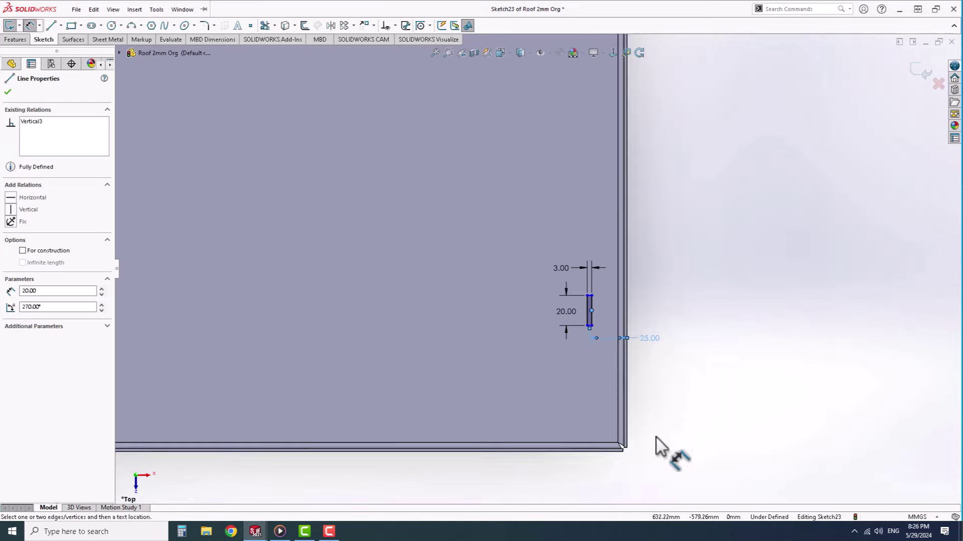
{"action": "left_click", "coordinate": [609, 450]}
{"action": "left_click", "coordinate": [712, 423]}
{"action": "type", "text": "100"}
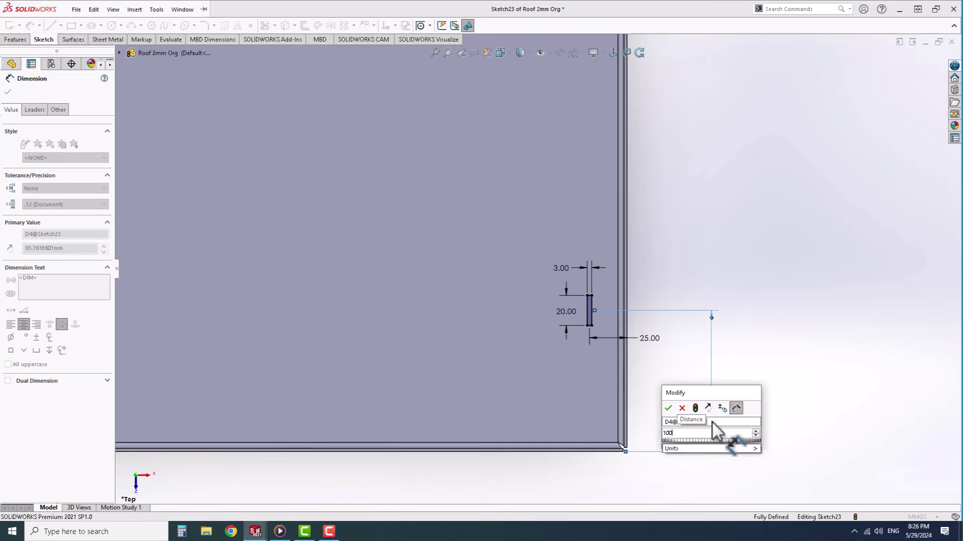
{"action": "key", "text": "Return"}
{"action": "double_click", "coordinate": [711, 419]}
{"action": "type", "text": "150"}
{"action": "key", "text": "Return"}
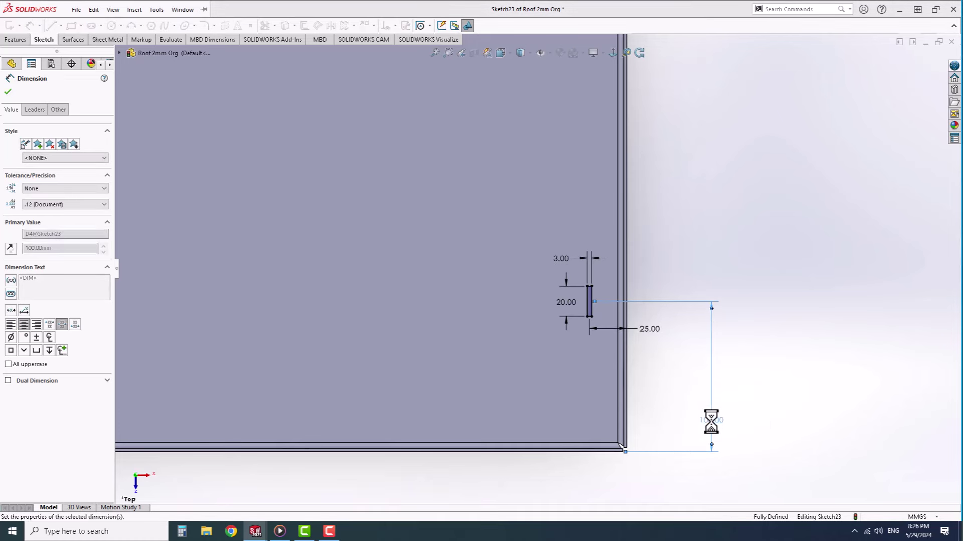
Step: Mirror the slot across the centerline and cut both slots through the plate
{"action": "scroll", "coordinate": [501, 267], "scroll_direction": "up", "scroll_amount": 5}
{"action": "scroll", "coordinate": [537, 258], "scroll_direction": "down", "scroll_amount": 2}
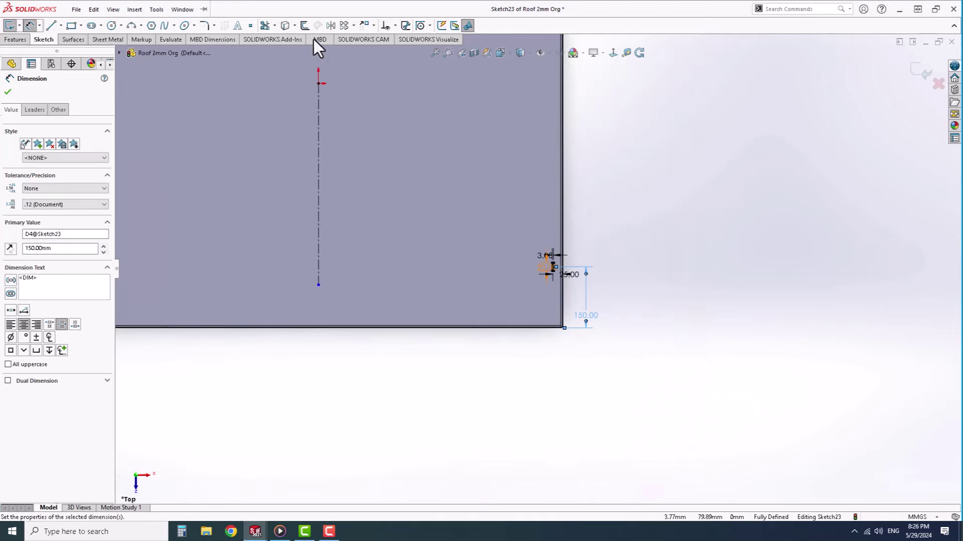
{"action": "left_click", "coordinate": [89, 241]}
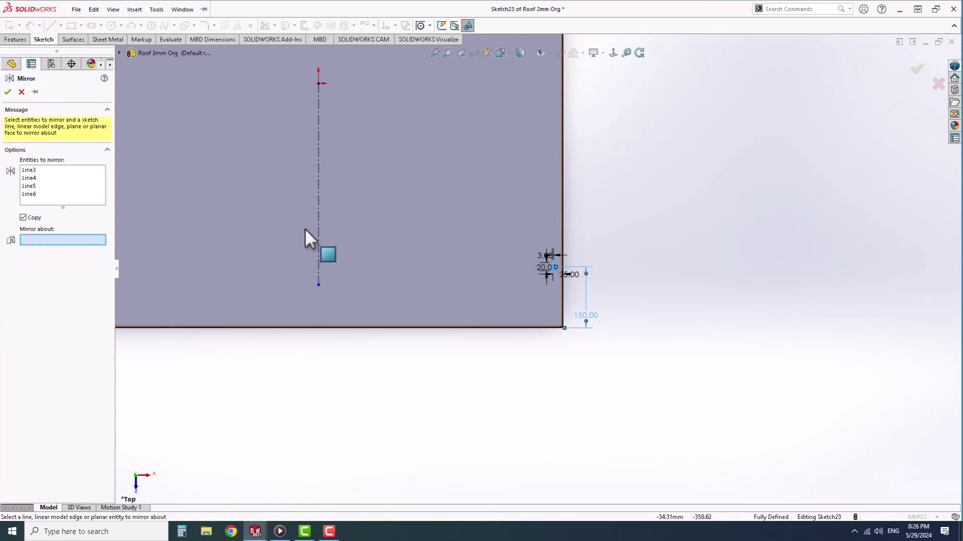
{"action": "left_click", "coordinate": [319, 245]}
{"action": "left_click", "coordinate": [15, 39]}
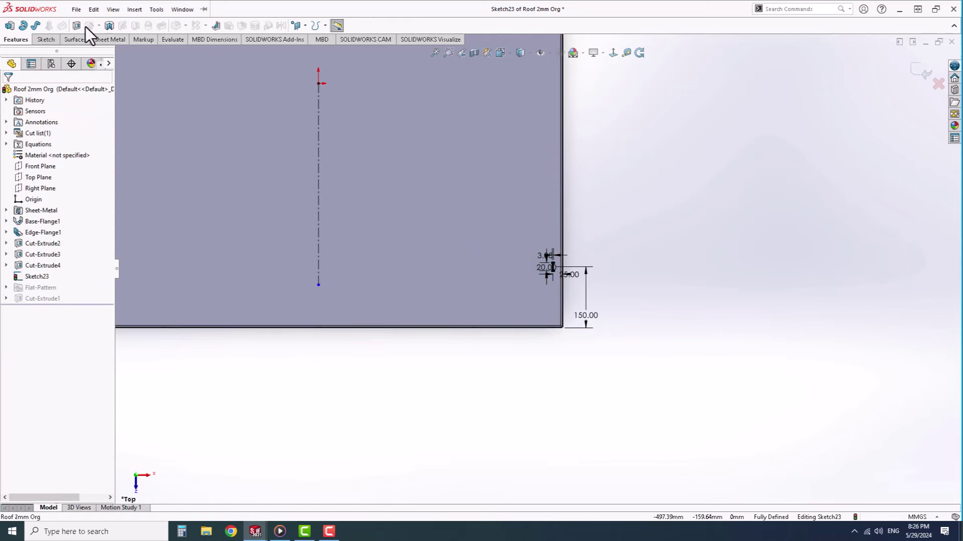
{"action": "left_click", "coordinate": [76, 25]}
{"action": "left_click", "coordinate": [916, 69]}
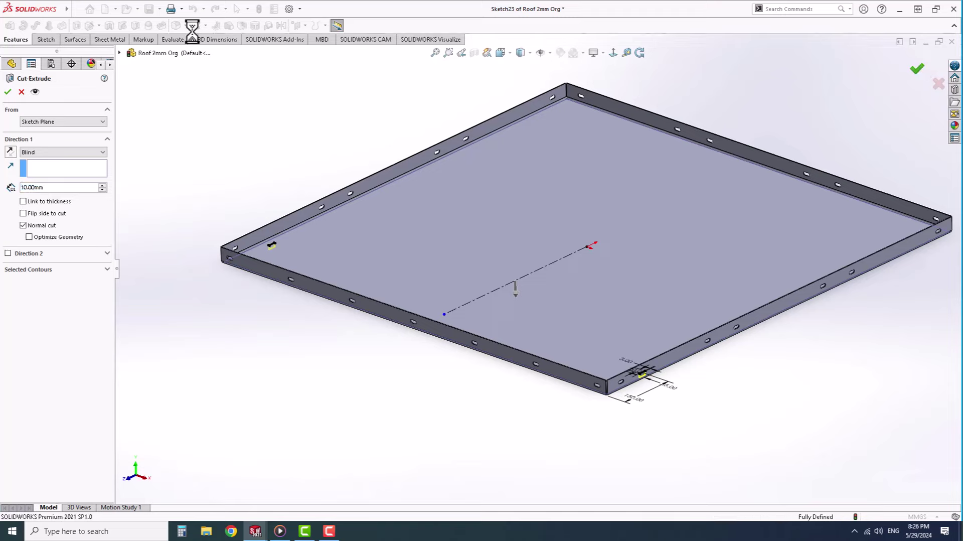
Step: Back in the assembly, mate the bracket tab face coincident with the slot face
{"action": "key", "text": "ctrl+Tab"}
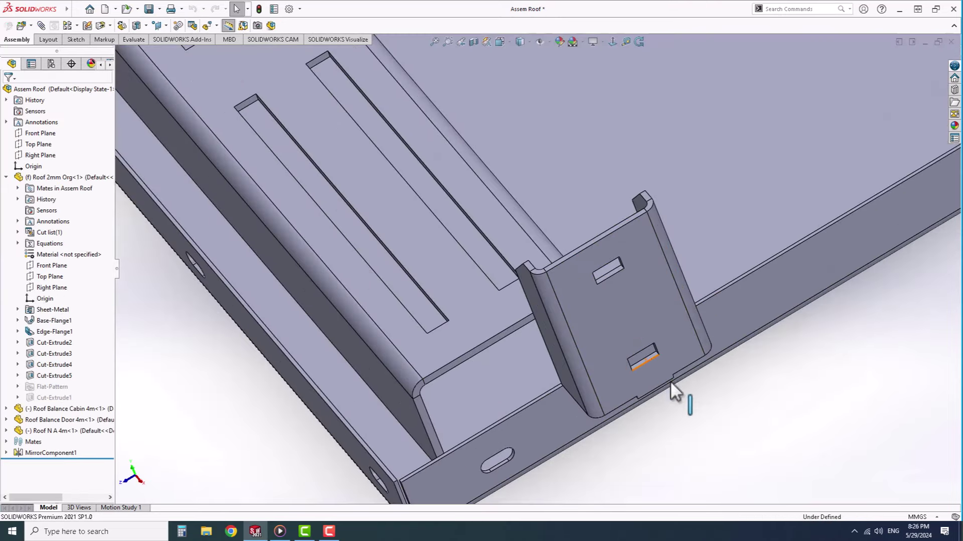
{"action": "middle_click_drag", "start_coordinate": [677, 370], "coordinate": [593, 312]}
{"action": "left_click", "coordinate": [592, 311]}
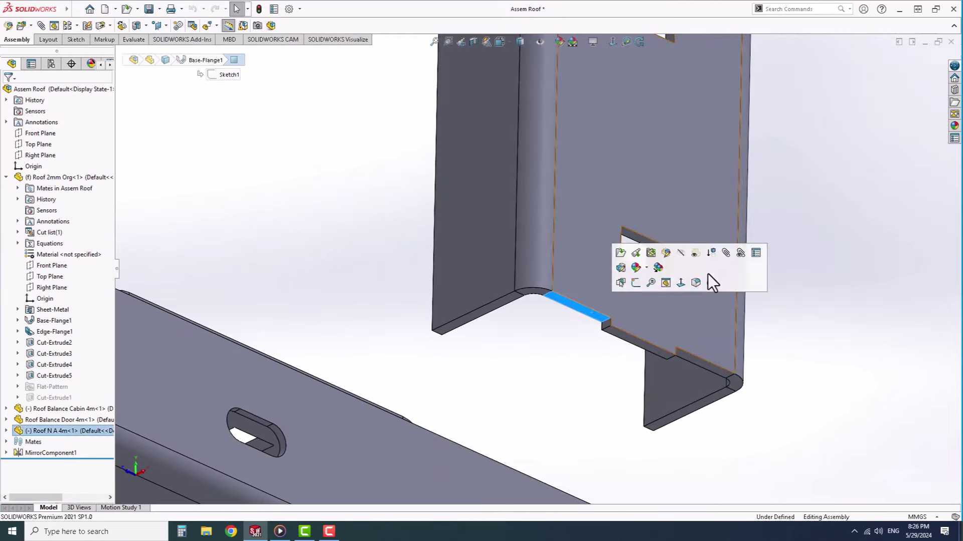
{"action": "key", "text": "m"}
{"action": "scroll", "coordinate": [582, 362], "scroll_direction": "up", "scroll_amount": 3}
{"action": "middle_click_drag", "start_coordinate": [583, 362], "coordinate": [597, 462]}
{"action": "left_click", "coordinate": [479, 321]}
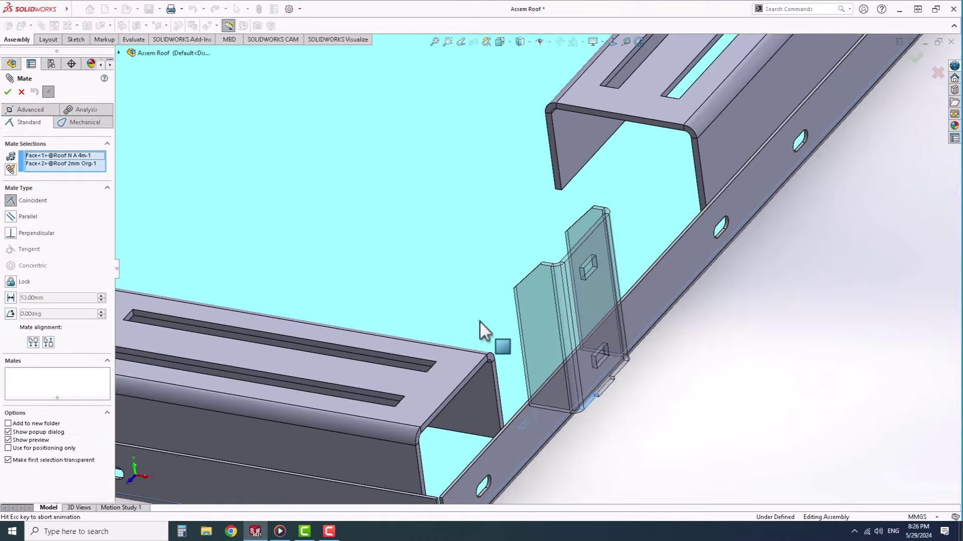
{"action": "right_click", "coordinate": [480, 321]}
{"action": "left_click", "coordinate": [554, 363]}
Step: Add two more coincident mates between bracket faces and plate faces
{"action": "mouse_move", "coordinate": [554, 363]}
{"action": "middle_mouse_down"}
{"action": "mouse_move", "coordinate": [626, 455]}
{"action": "mouse_move", "coordinate": [559, 355]}
{"action": "middle_mouse_up"}
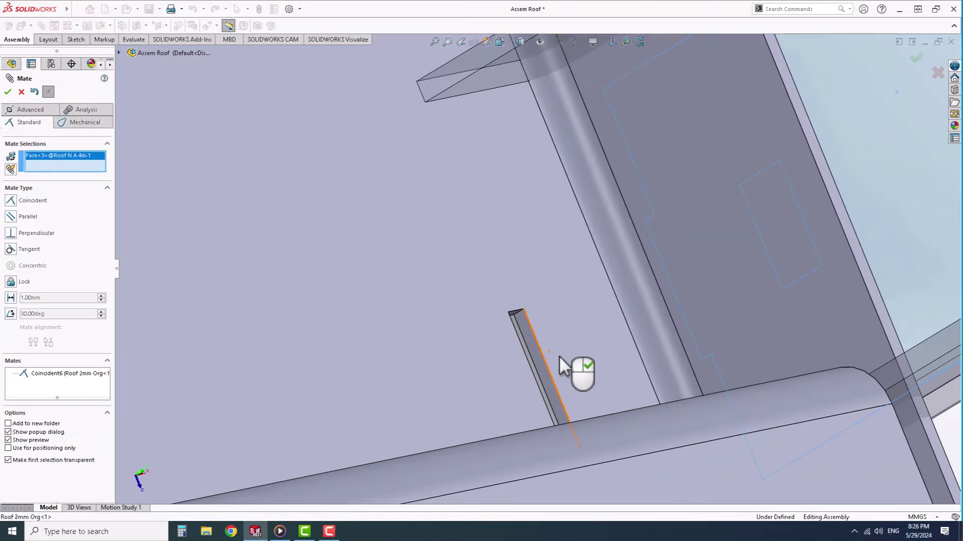
{"action": "left_click", "coordinate": [539, 362]}
{"action": "right_click", "coordinate": [552, 370]}
{"action": "mouse_move", "coordinate": [576, 404]}
{"action": "middle_mouse_down"}
{"action": "mouse_move", "coordinate": [473, 258]}
{"action": "mouse_move", "coordinate": [471, 179]}
{"action": "mouse_move", "coordinate": [576, 359]}
{"action": "mouse_move", "coordinate": [478, 342]}
{"action": "middle_mouse_up"}
{"action": "left_click", "coordinate": [576, 359]}
{"action": "left_click", "coordinate": [494, 340]}
{"action": "right_click", "coordinate": [494, 340]}
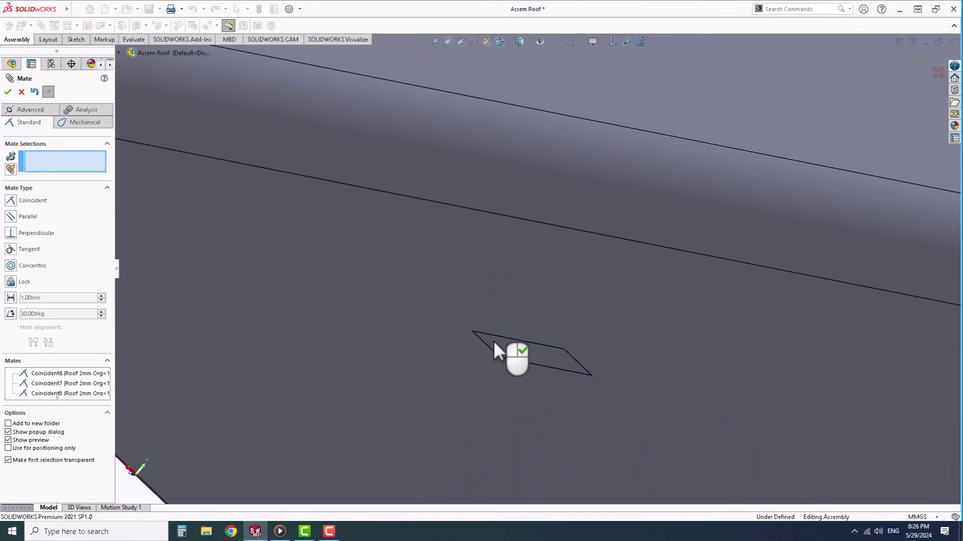
{"action": "right_click", "coordinate": [493, 340]}
Step: Open the roof plate part on its own
{"action": "scroll", "coordinate": [522, 311], "scroll_direction": "up", "scroll_amount": 5}
{"action": "mouse_move", "coordinate": [552, 283]}
{"action": "middle_mouse_down"}
{"action": "mouse_move", "coordinate": [684, 376]}
{"action": "mouse_move", "coordinate": [698, 468]}
{"action": "mouse_move", "coordinate": [516, 259]}
{"action": "mouse_move", "coordinate": [458, 337]}
{"action": "mouse_move", "coordinate": [490, 340]}
{"action": "middle_mouse_up"}
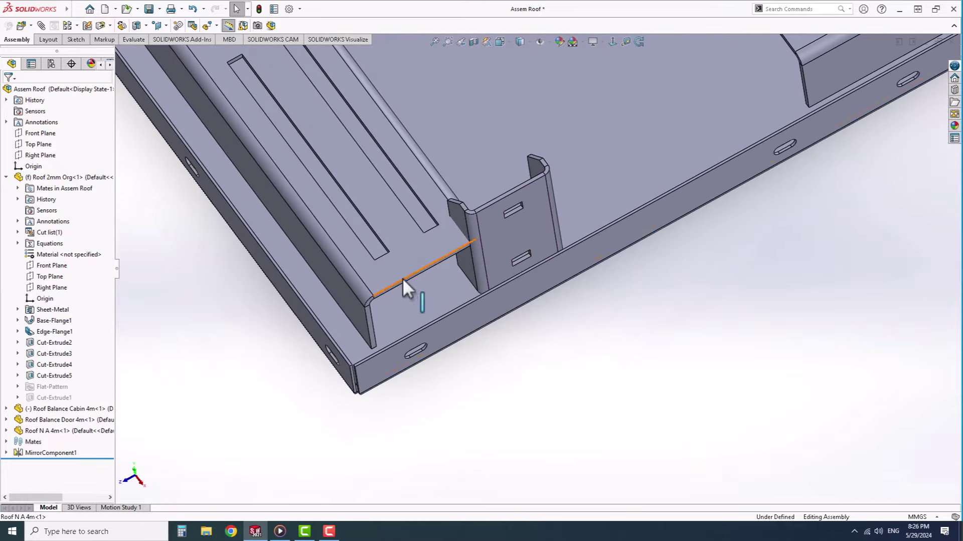
{"action": "left_click", "coordinate": [439, 266]}
{"action": "left_click", "coordinate": [446, 266]}
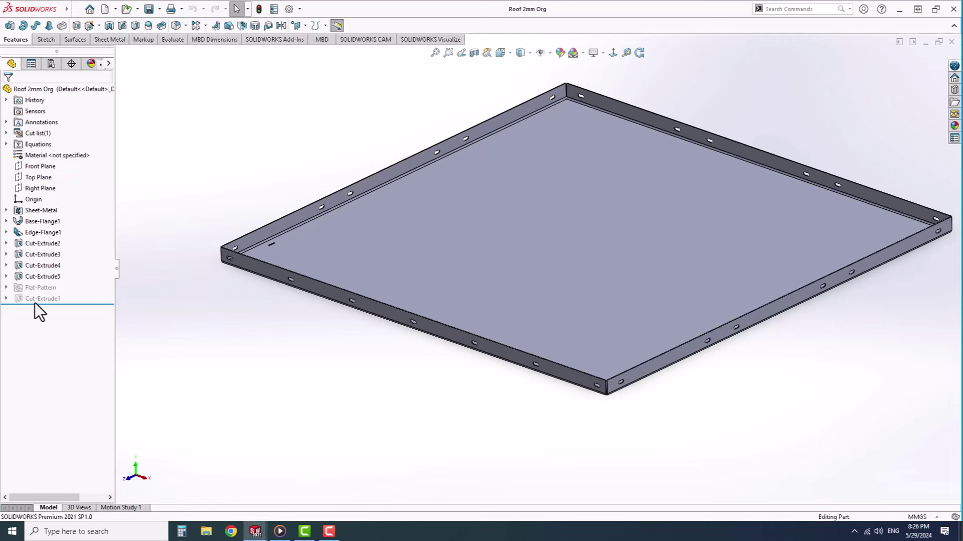
Step: Change the slot pair's 150 mm distance from the bottom edge to 180 mm
{"action": "left_click", "coordinate": [34, 277]}
{"action": "left_click", "coordinate": [17, 252]}
{"action": "scroll", "coordinate": [735, 459], "scroll_direction": "up", "scroll_amount": 3}
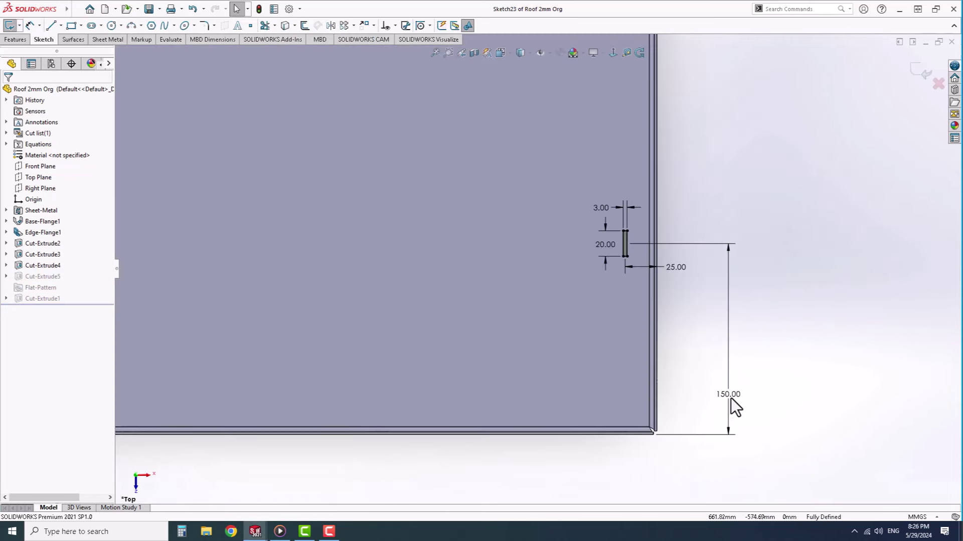
{"action": "double_click", "coordinate": [730, 395]}
{"action": "type", "text": "180"}
{"action": "key", "text": "Return"}
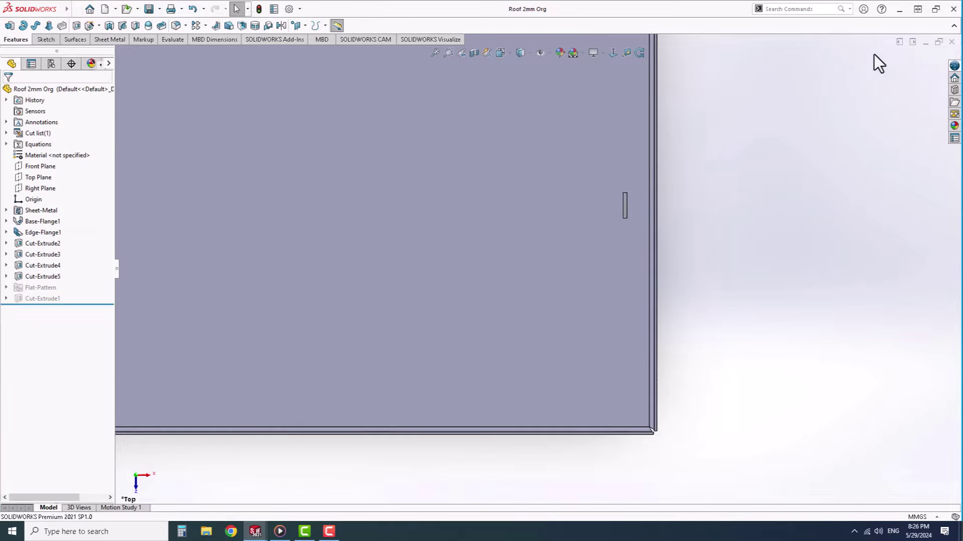
Step: Check the moved slots in the roof assembly, then reopen the roof plate's slot sketch
{"action": "key", "text": "ctrl+Tab"}
{"action": "mouse_move", "coordinate": [591, 282]}
{"action": "middle_mouse_down"}
{"action": "mouse_move", "coordinate": [495, 254]}
{"action": "mouse_move", "coordinate": [516, 240]}
{"action": "mouse_move", "coordinate": [491, 240]}
{"action": "mouse_move", "coordinate": [527, 204]}
{"action": "mouse_move", "coordinate": [551, 227]}
{"action": "mouse_move", "coordinate": [511, 215]}
{"action": "mouse_move", "coordinate": [544, 200]}
{"action": "middle_mouse_up"}
{"action": "scroll", "coordinate": [555, 228], "scroll_direction": "up", "scroll_amount": 5}
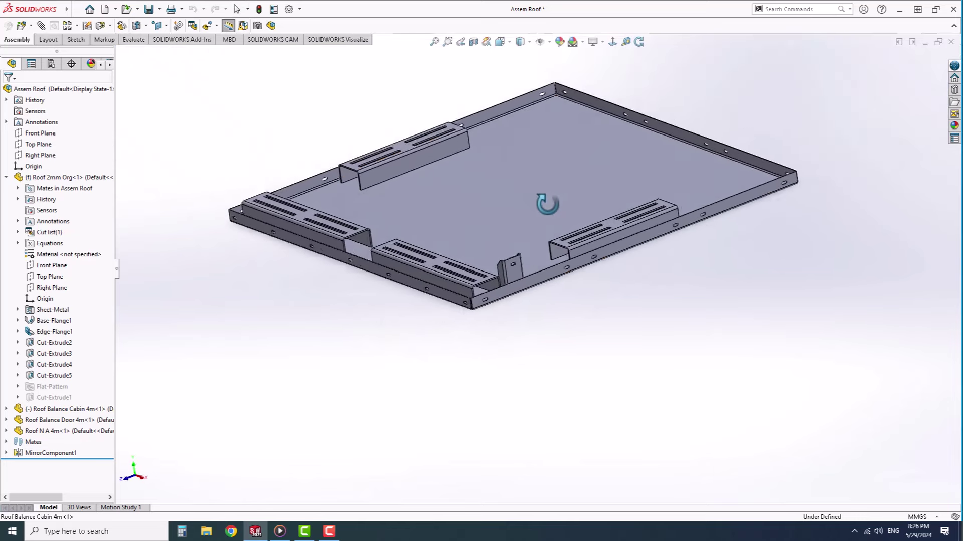
{"action": "left_click", "coordinate": [522, 193]}
{"action": "left_click", "coordinate": [531, 166]}
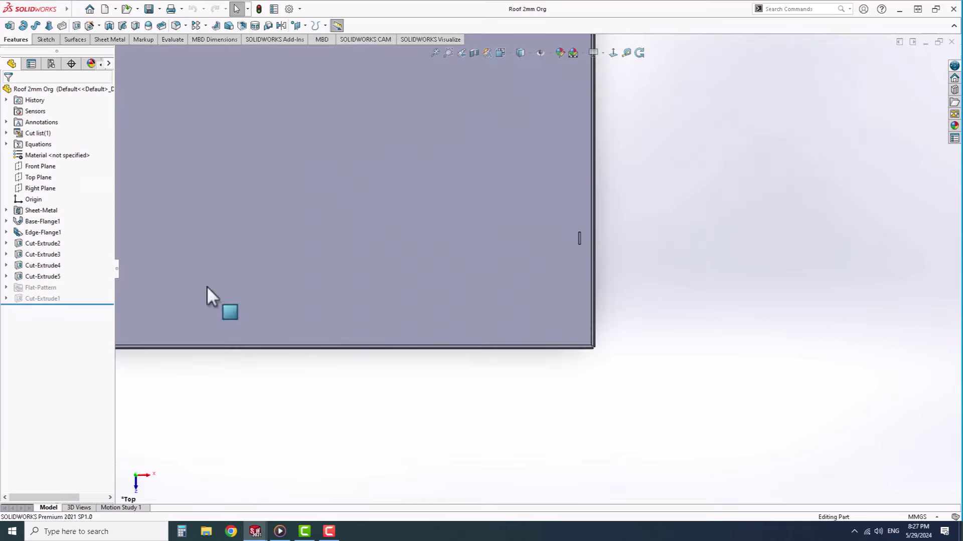
{"action": "left_click", "coordinate": [45, 276]}
{"action": "left_click", "coordinate": [71, 251]}
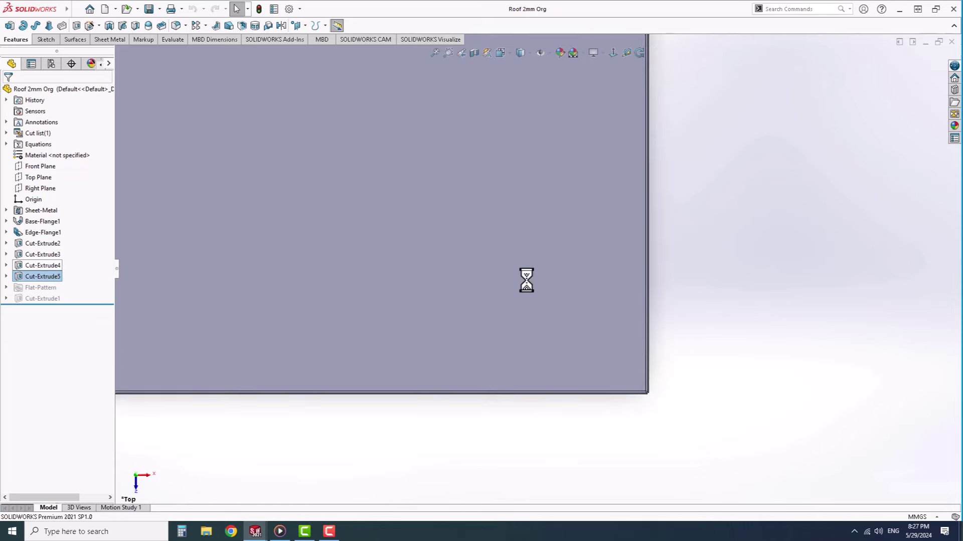
{"action": "scroll", "coordinate": [701, 348], "scroll_direction": "down", "scroll_amount": 3}
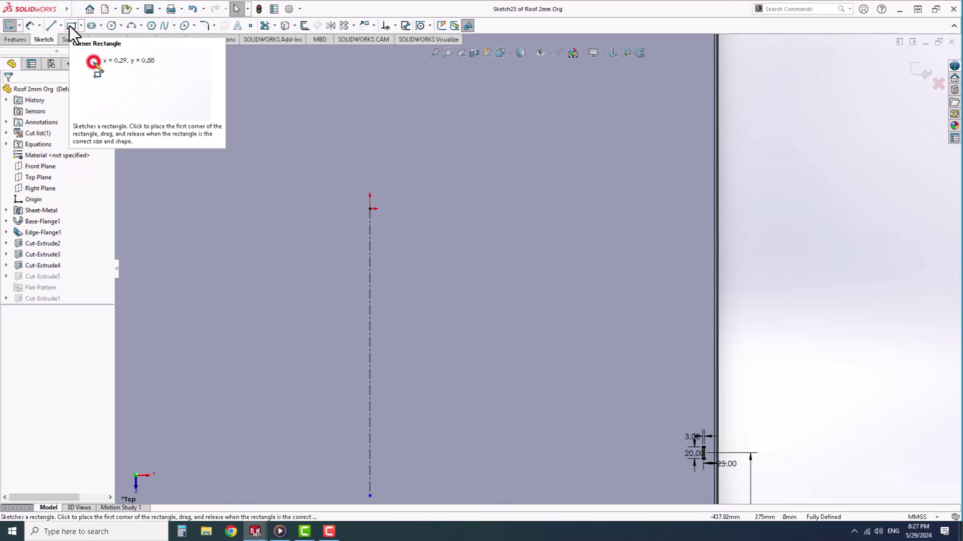
Step: Draw a narrow corner rectangle near the plate's top-right corner
{"action": "left_click", "coordinate": [71, 26]}
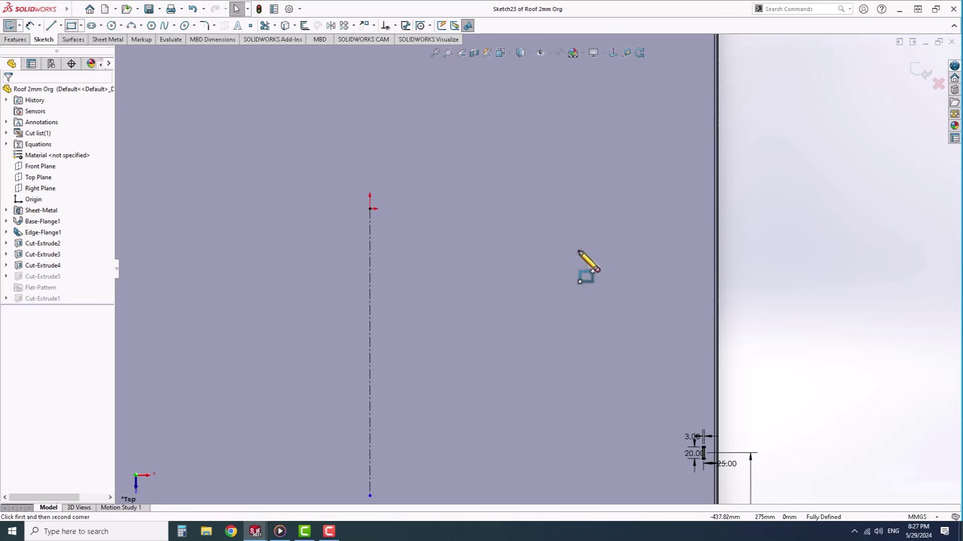
{"action": "scroll", "coordinate": [585, 262], "scroll_direction": "up", "scroll_amount": 3}
{"action": "scroll", "coordinate": [617, 150], "scroll_direction": "down", "scroll_amount": 5}
{"action": "scroll", "coordinate": [612, 136], "scroll_direction": "down", "scroll_amount": 1}
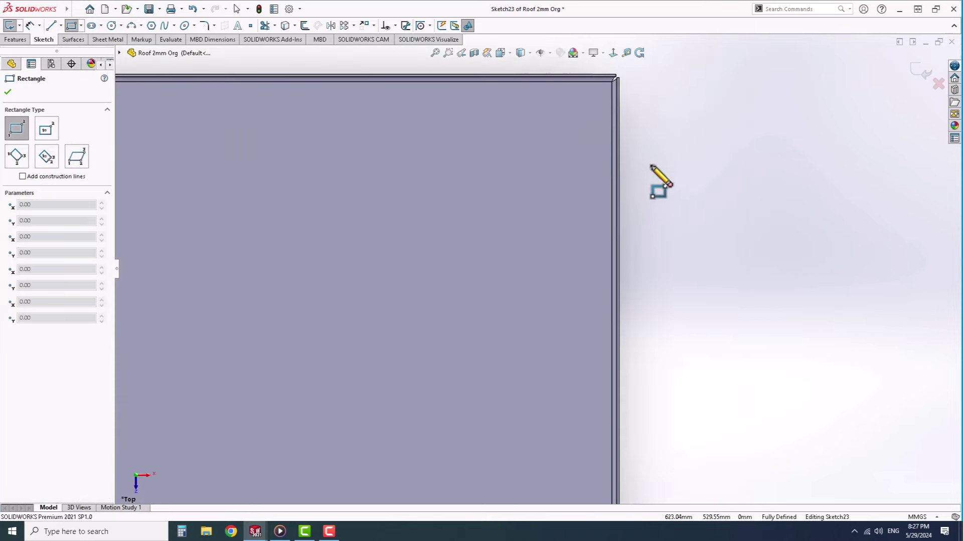
{"action": "scroll", "coordinate": [553, 148], "scroll_direction": "down", "scroll_amount": 1}
{"action": "left_click_drag", "start_coordinate": [505, 175], "coordinate": [517, 234]}
{"action": "right_click", "coordinate": [516, 233]}
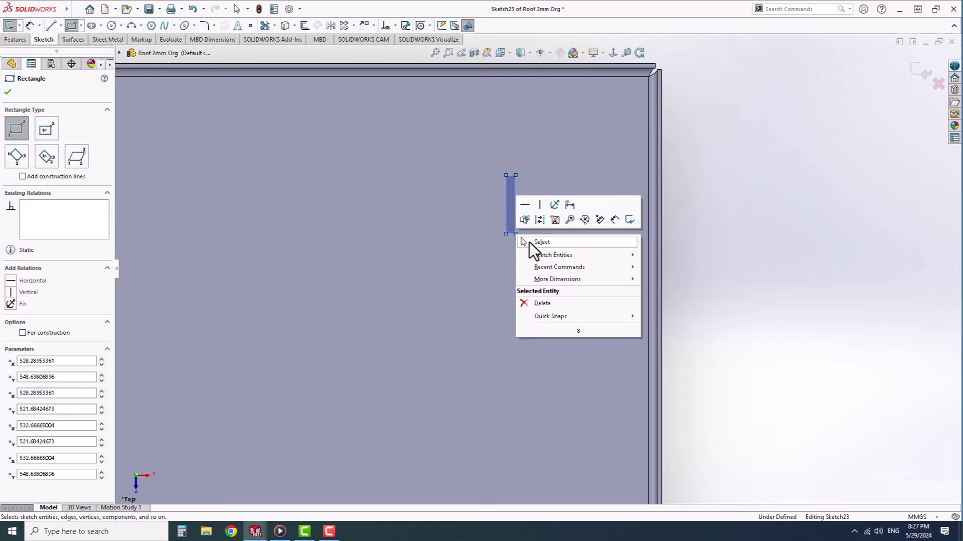
{"action": "left_click", "coordinate": [530, 242]}
Step: Dimension the slot rectangle to 3 mm wide and 20 mm long
{"action": "left_click", "coordinate": [510, 174]}
{"action": "left_click", "coordinate": [457, 140]}
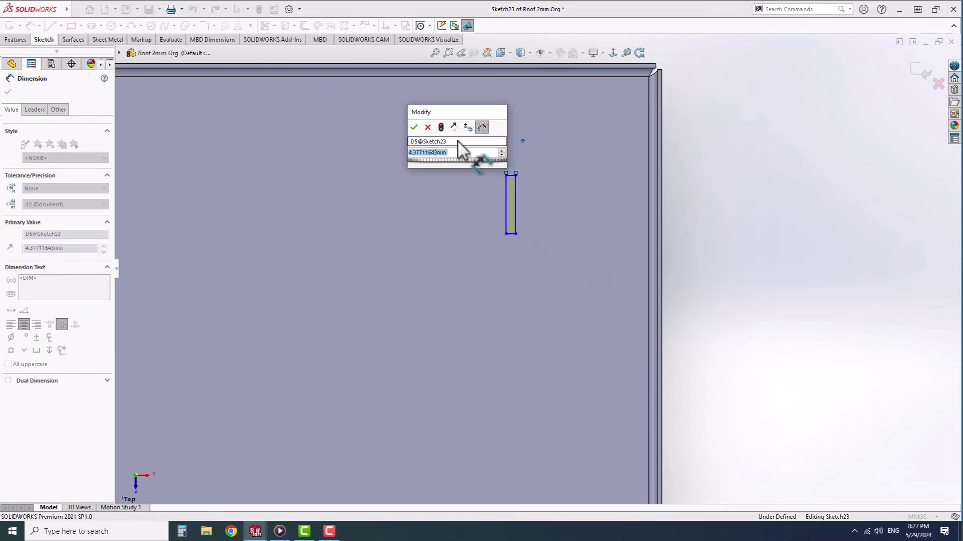
{"action": "type", "text": "3"}
{"action": "key", "text": "Return"}
{"action": "left_click", "coordinate": [507, 195]}
{"action": "left_click", "coordinate": [537, 215]}
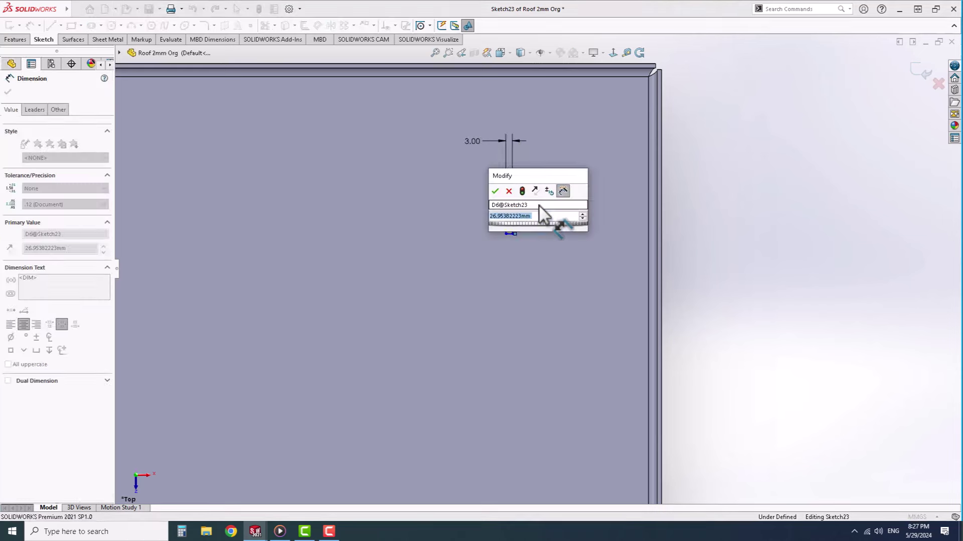
{"action": "type", "text": "20"}
{"action": "key", "text": "Return"}
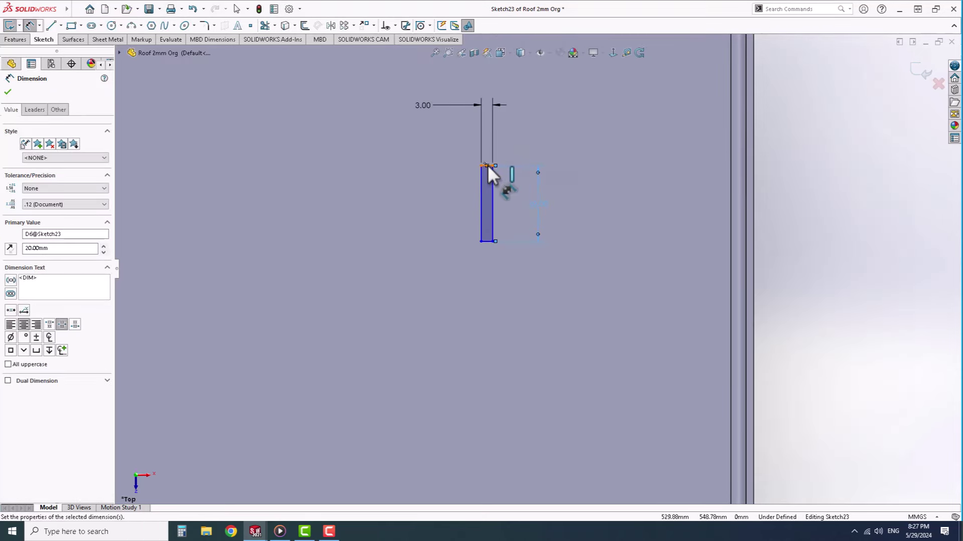
Step: Locate the slot 25 mm from the plate's side edge and 60 mm below the top
{"action": "left_click", "coordinate": [487, 165]}
{"action": "left_click", "coordinate": [753, 197]}
{"action": "left_click", "coordinate": [685, 93]}
{"action": "type", "text": "25"}
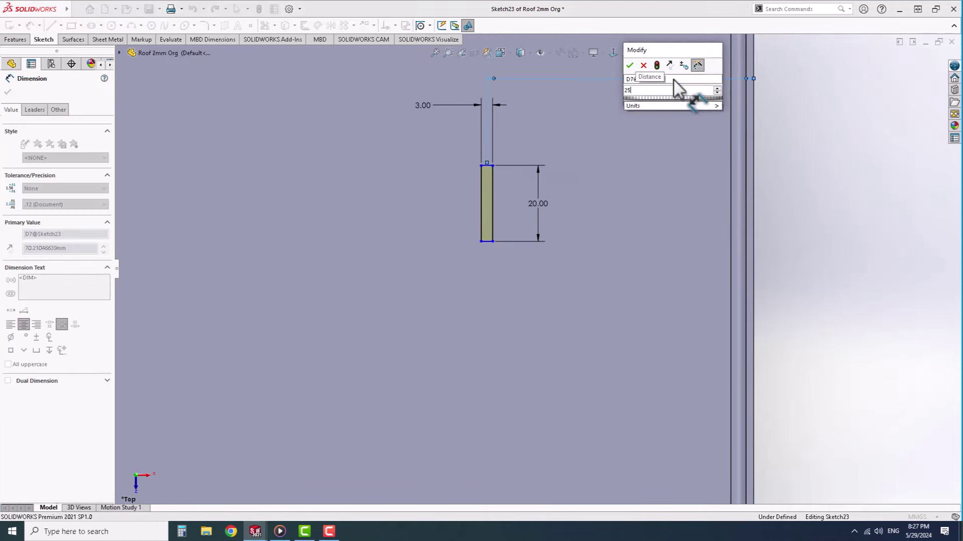
{"action": "key", "text": "Return"}
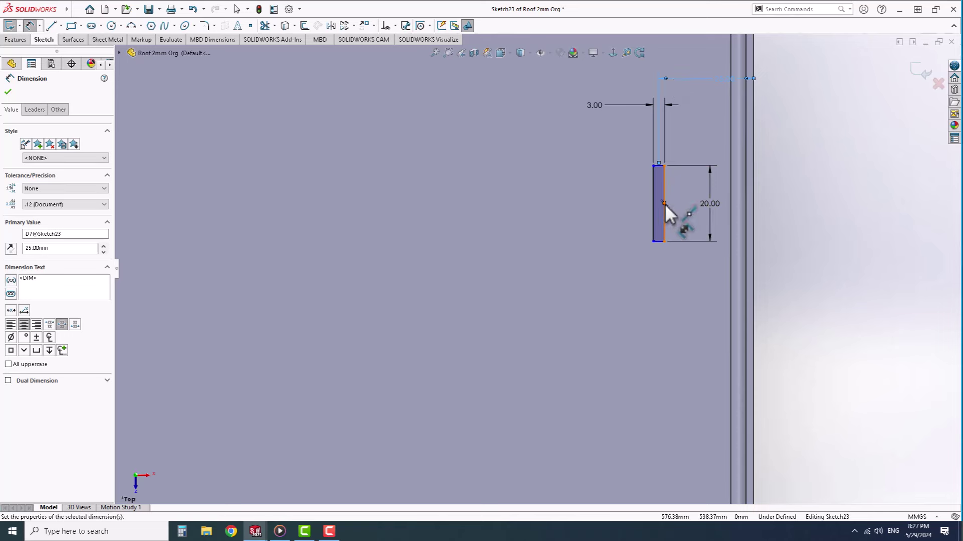
{"action": "left_click", "coordinate": [664, 203]}
{"action": "left_click", "coordinate": [600, 154]}
{"action": "left_click", "coordinate": [685, 208]}
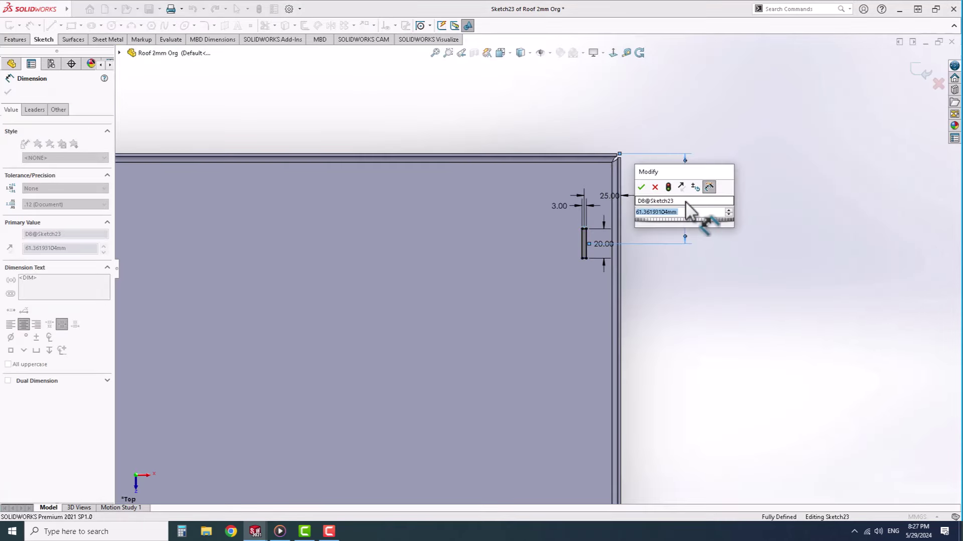
{"action": "type", "text": "60"}
{"action": "key", "text": "Return"}
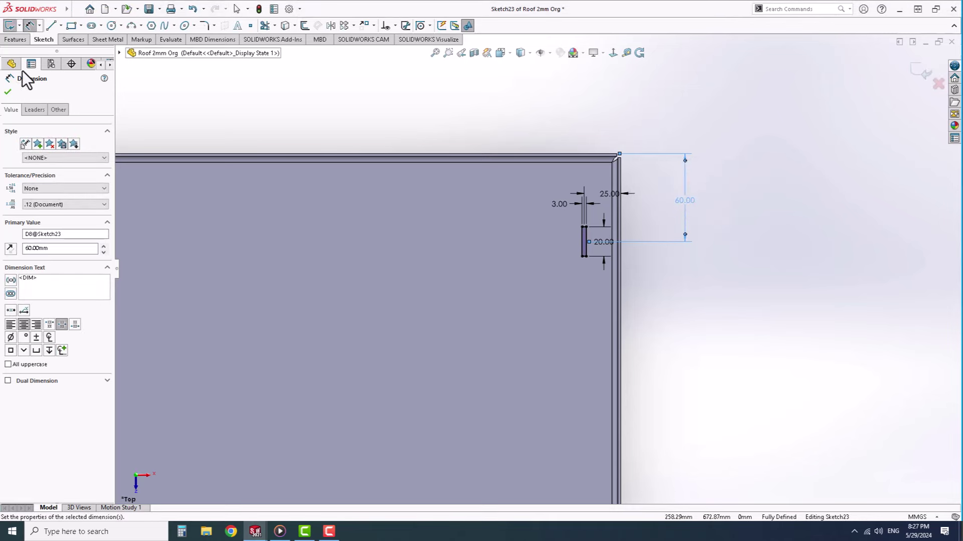
{"action": "left_click", "coordinate": [7, 92]}
Step: Draw another rectangle near the right edge and select the top slot's four lines
{"action": "left_click", "coordinate": [71, 25]}
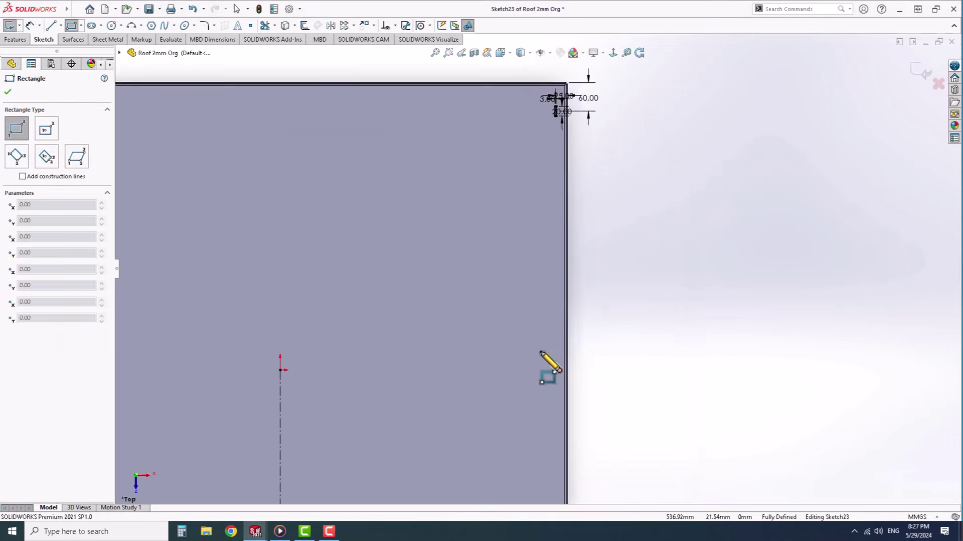
{"action": "scroll", "coordinate": [541, 351], "scroll_direction": "down", "scroll_amount": 2}
{"action": "left_click", "coordinate": [549, 176]}
{"action": "left_click", "coordinate": [555, 224]}
{"action": "key", "text": "Escape"}
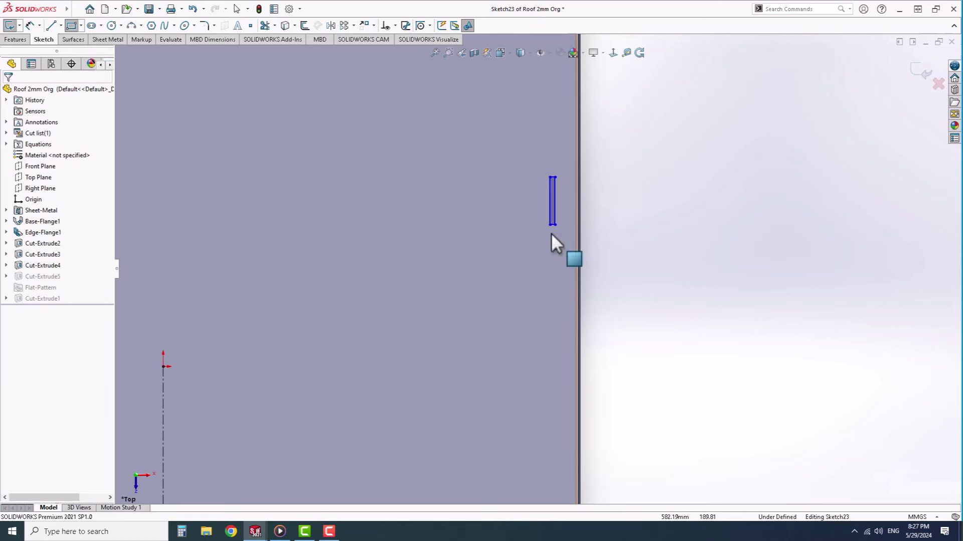
{"action": "left_click_drag", "start_coordinate": [527, 149], "coordinate": [604, 253]}
{"action": "key", "text": "Escape"}
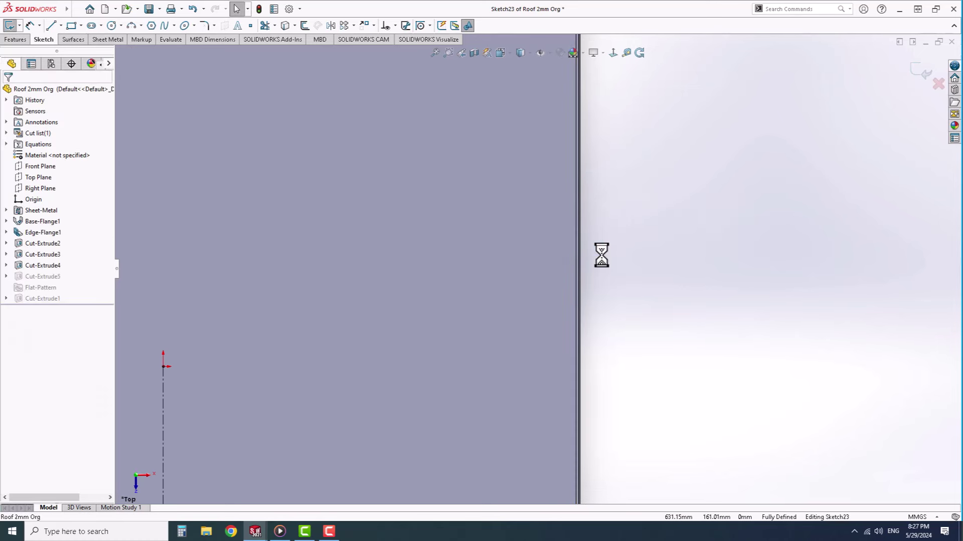
{"action": "scroll", "coordinate": [603, 252], "scroll_direction": "up", "scroll_amount": 3}
{"action": "scroll", "coordinate": [575, 200], "scroll_direction": "down", "scroll_amount": 2}
{"action": "left_click_drag", "start_coordinate": [559, 191], "coordinate": [552, 185]}
Step: Linear-pattern the top slot downward as two instances in the second direction
{"action": "left_click", "coordinate": [344, 25]}
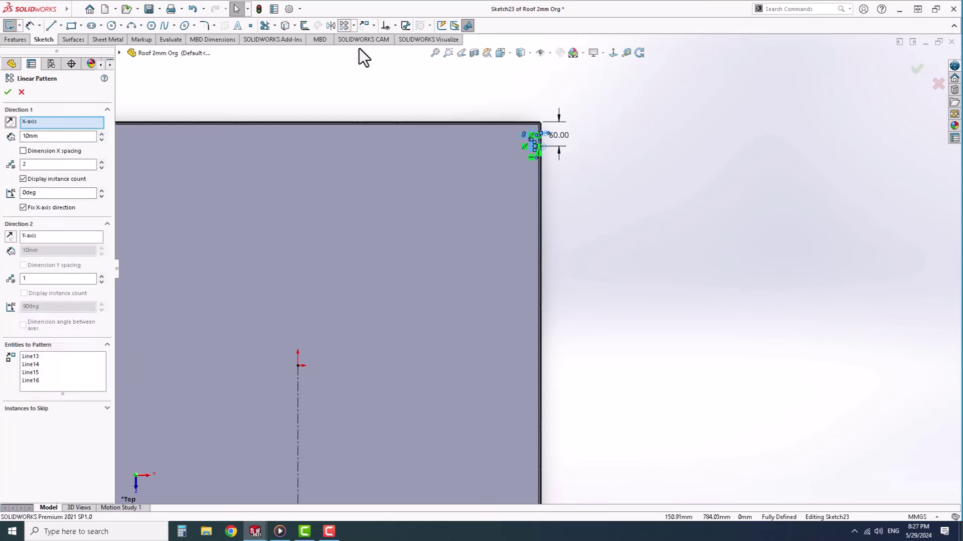
{"action": "left_click", "coordinate": [100, 168]}
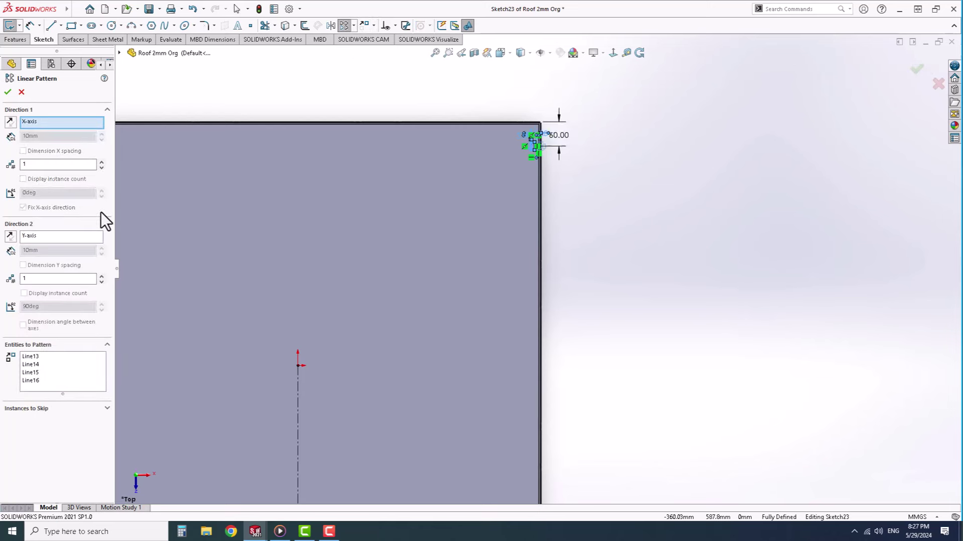
{"action": "left_click", "coordinate": [101, 276]}
{"action": "left_click", "coordinate": [10, 236]}
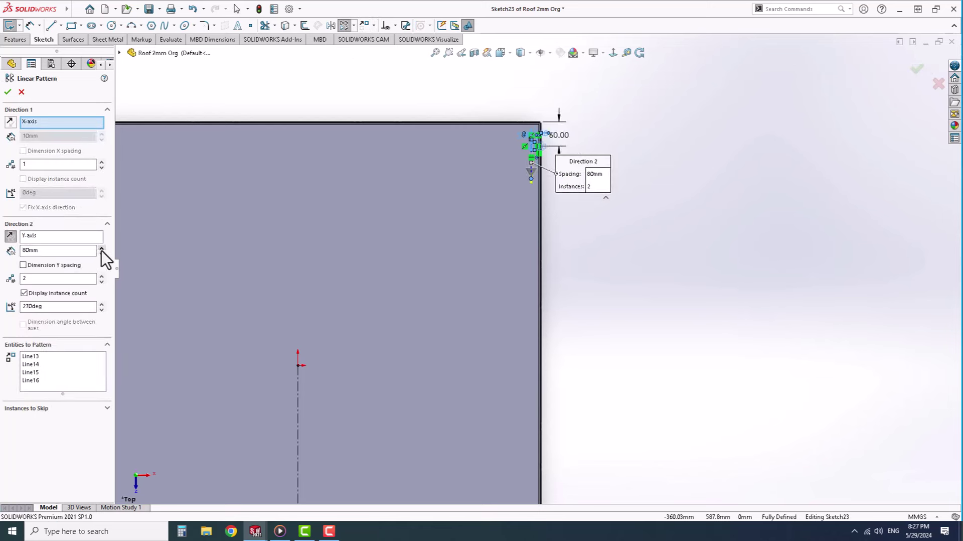
{"action": "left_click", "coordinate": [7, 92]}
Step: Set the spacing between the top slot and its copy to 250 mm
{"action": "scroll", "coordinate": [512, 161], "scroll_direction": "down", "scroll_amount": 1}
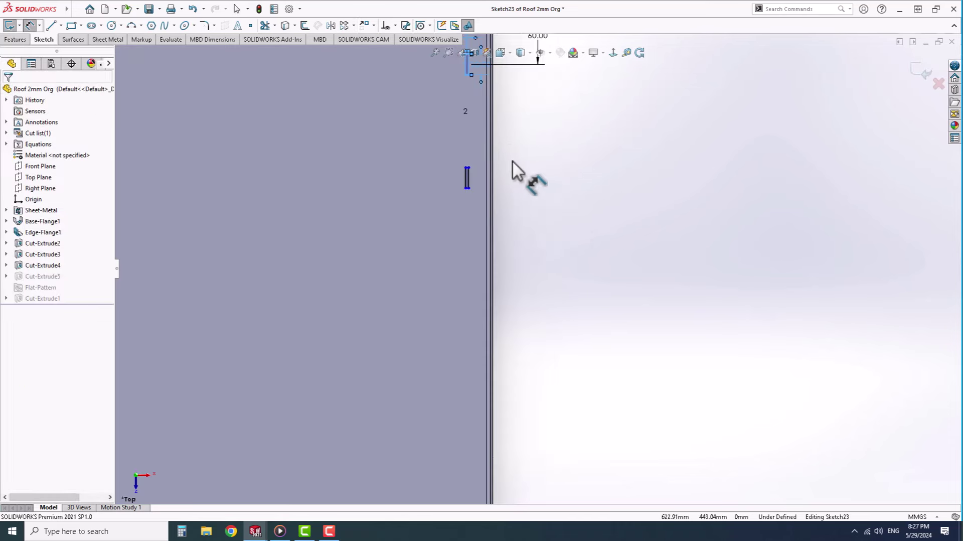
{"action": "scroll", "coordinate": [494, 167], "scroll_direction": "down", "scroll_amount": 1}
{"action": "scroll", "coordinate": [503, 137], "scroll_direction": "down", "scroll_amount": 1}
{"action": "left_click", "coordinate": [501, 138]}
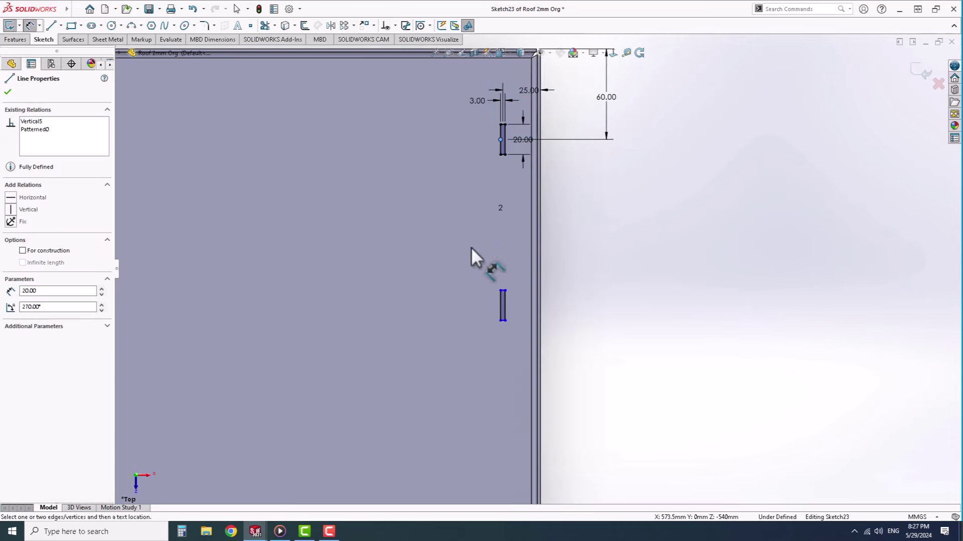
{"action": "left_click", "coordinate": [501, 305]}
{"action": "left_click", "coordinate": [384, 267]}
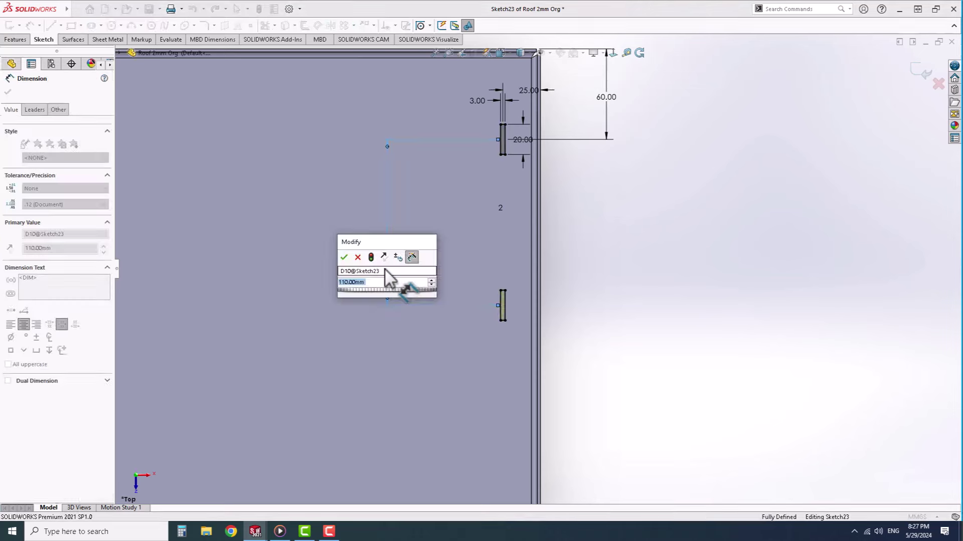
{"action": "type", "text": "250"}
{"action": "key", "text": "Return"}
Step: Linear-pattern the bottom-right slot upward as two instances in the second direction
{"action": "scroll", "coordinate": [480, 329], "scroll_direction": "up", "scroll_amount": 3}
{"action": "scroll", "coordinate": [521, 328], "scroll_direction": "down", "scroll_amount": 2}
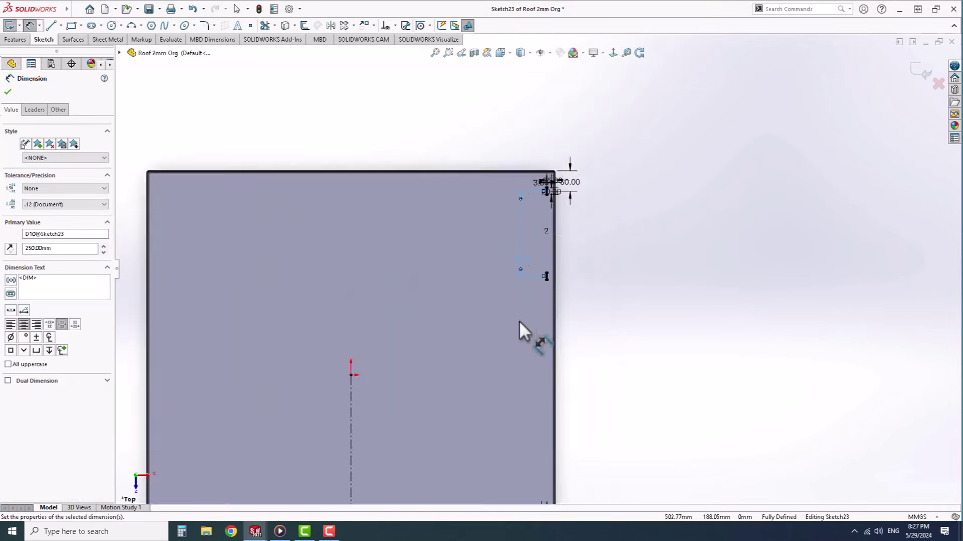
{"action": "scroll", "coordinate": [545, 366], "scroll_direction": "down", "scroll_amount": 2}
{"action": "right_click", "coordinate": [662, 339]}
{"action": "left_click", "coordinate": [685, 375]}
{"action": "left_click_drag", "start_coordinate": [527, 371], "coordinate": [574, 407]}
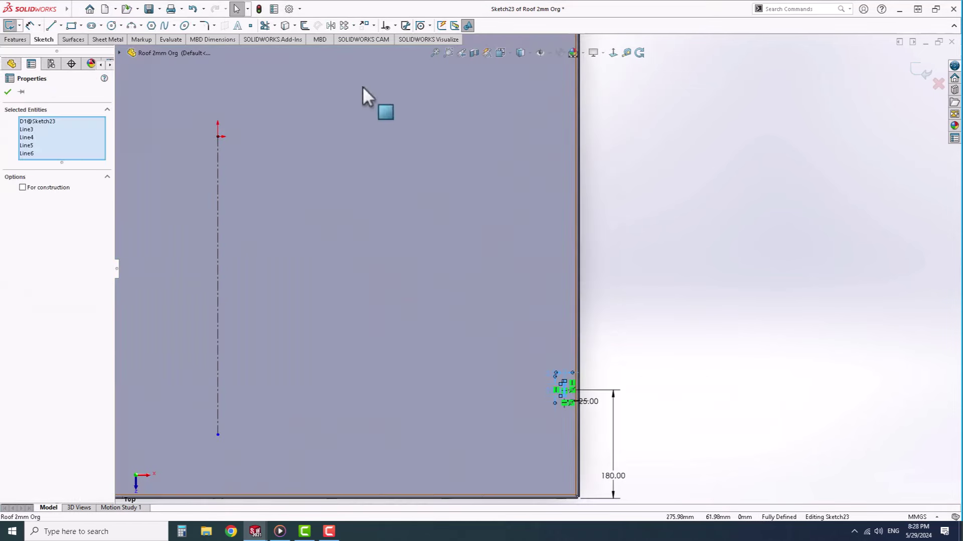
{"action": "left_click", "coordinate": [362, 39]}
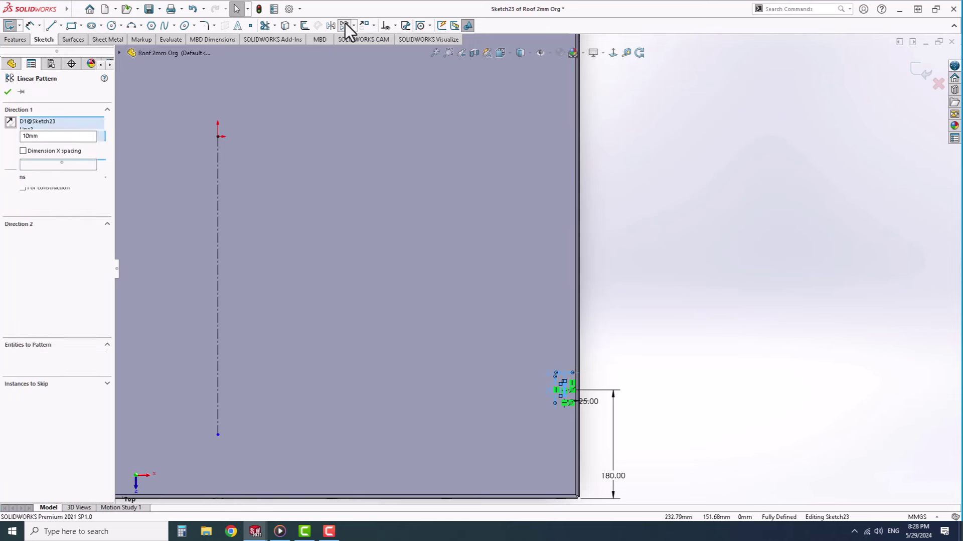
{"action": "left_click", "coordinate": [101, 167]}
{"action": "left_click", "coordinate": [101, 275]}
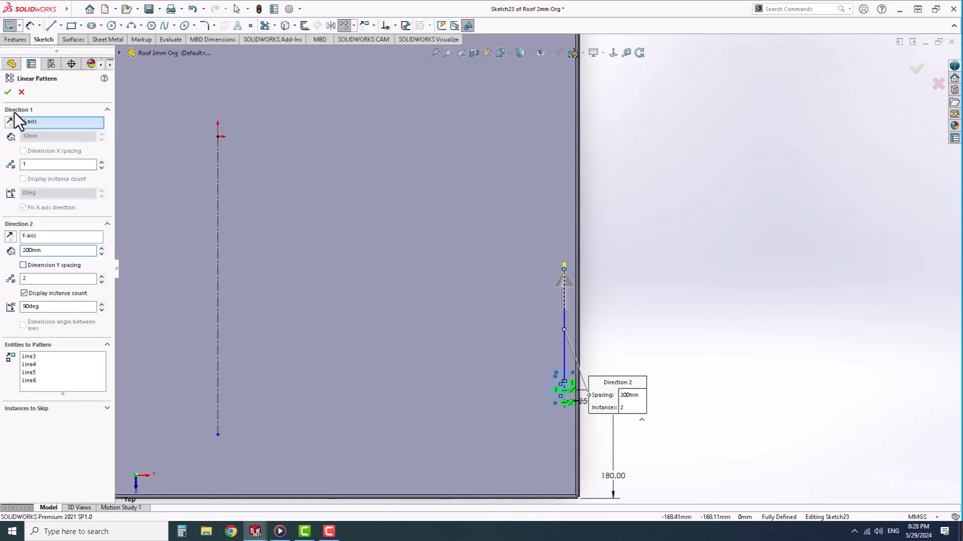
{"action": "left_click", "coordinate": [8, 91]}
{"action": "scroll", "coordinate": [532, 296], "scroll_direction": "down", "scroll_amount": 3}
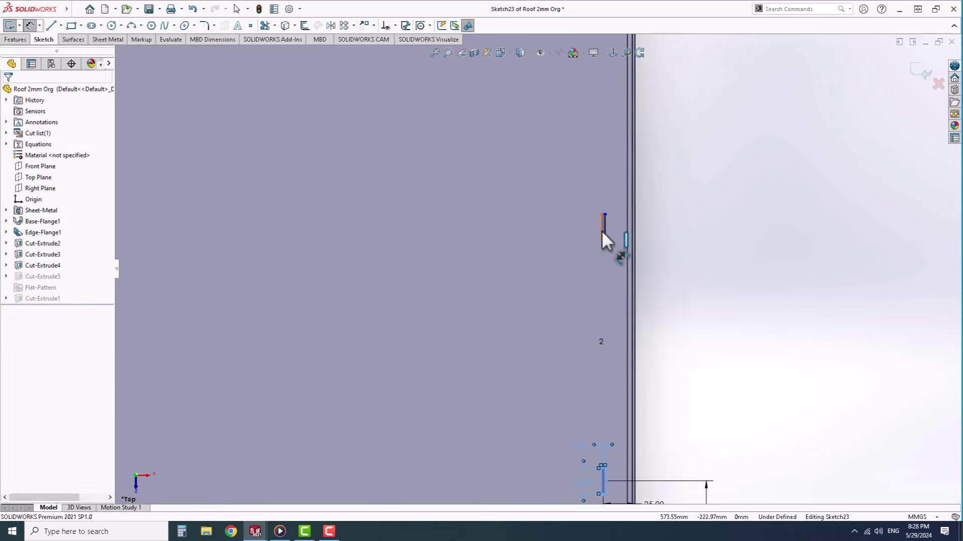
Step: Dimension the spacing between the lower slot pair to 200 mm
{"action": "left_click", "coordinate": [601, 229]}
{"action": "middle_click_drag", "start_coordinate": [602, 230], "coordinate": [595, 396], "text": "ctrl"}
{"action": "left_click", "coordinate": [547, 402]}
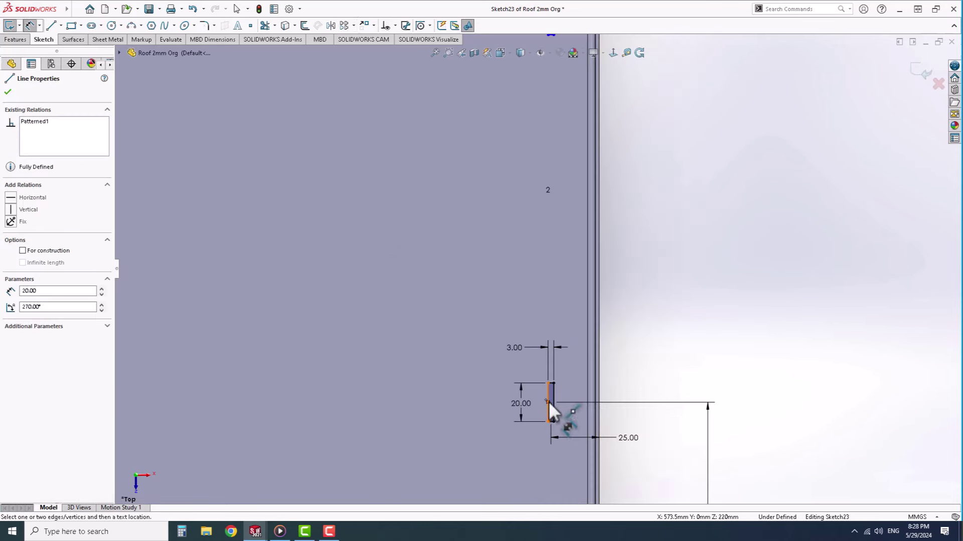
{"action": "left_click", "coordinate": [414, 314]}
{"action": "left_click", "coordinate": [369, 300]}
{"action": "scroll", "coordinate": [485, 206], "scroll_direction": "up", "scroll_amount": 5}
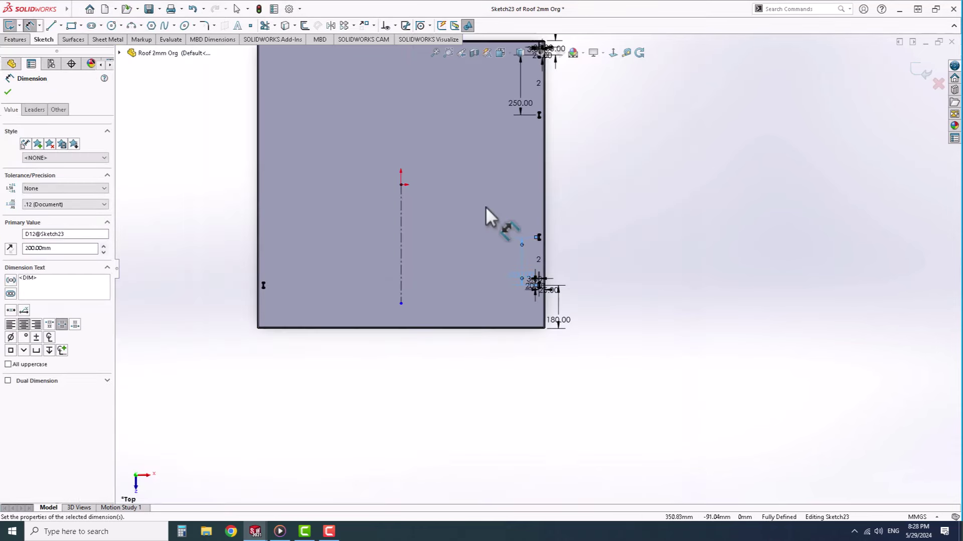
Step: Mirror all right-edge slots about the vertical centreline to the left edge
{"action": "right_click", "coordinate": [625, 182]}
{"action": "left_click", "coordinate": [647, 237]}
{"action": "left_click_drag", "start_coordinate": [525, 78], "coordinate": [582, 284]}
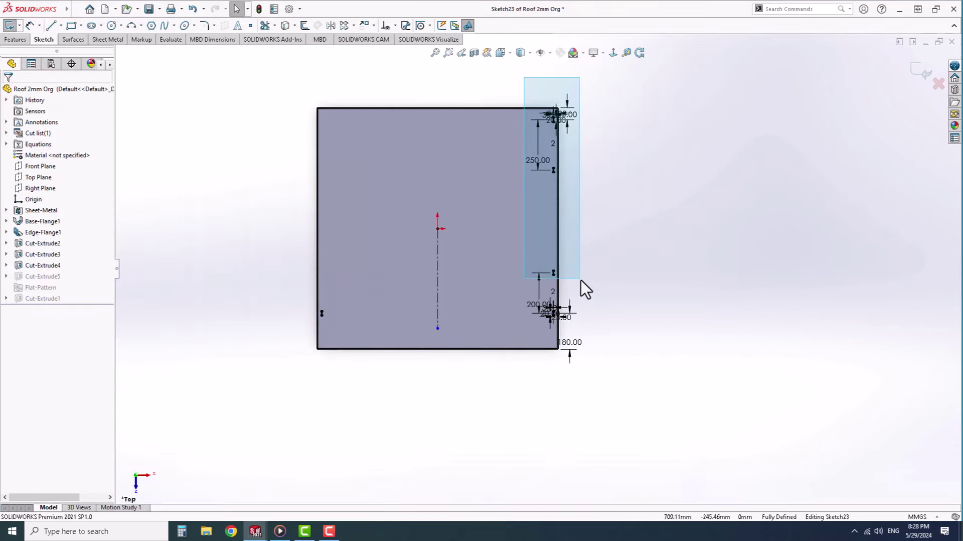
{"action": "left_click", "coordinate": [333, 25]}
{"action": "left_click", "coordinate": [57, 298]}
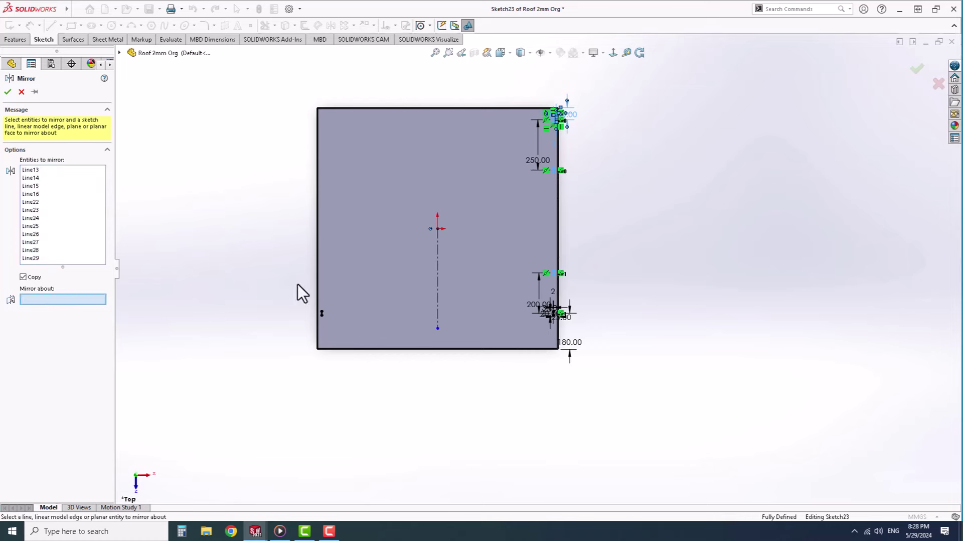
{"action": "left_click", "coordinate": [438, 265]}
{"action": "key", "text": "Return"}
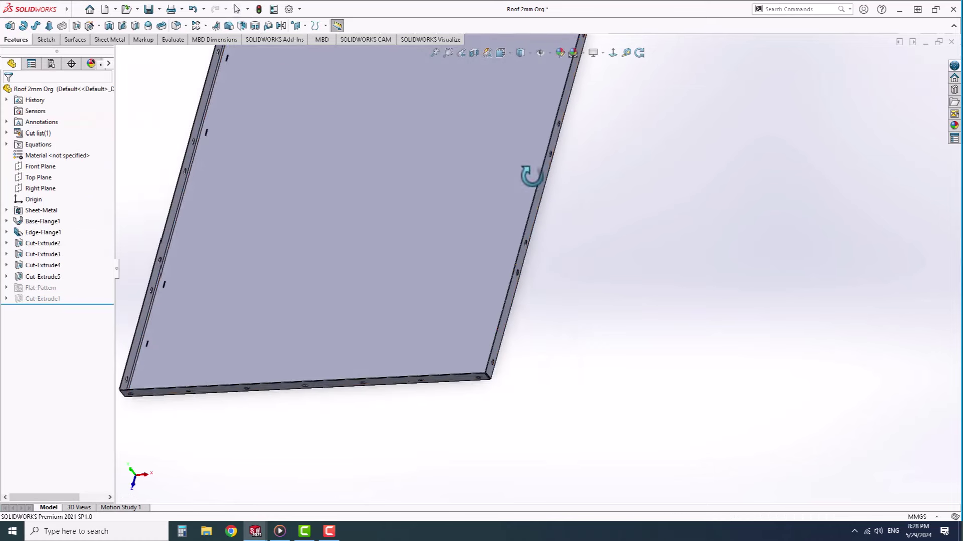
Step: Save the roof plate part and slide the cross-member channel along the roof in the assembly
{"action": "left_click", "coordinate": [152, 8]}
{"action": "key", "text": "ctrl+Tab"}
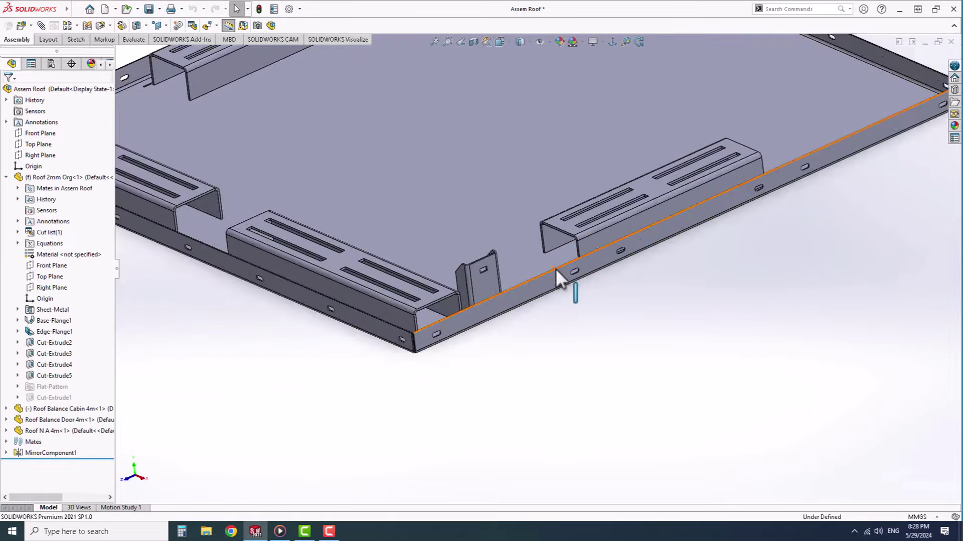
{"action": "mouse_move", "coordinate": [556, 269]}
{"action": "middle_mouse_down"}
{"action": "mouse_move", "coordinate": [522, 374]}
{"action": "mouse_move", "coordinate": [572, 356]}
{"action": "middle_mouse_up"}
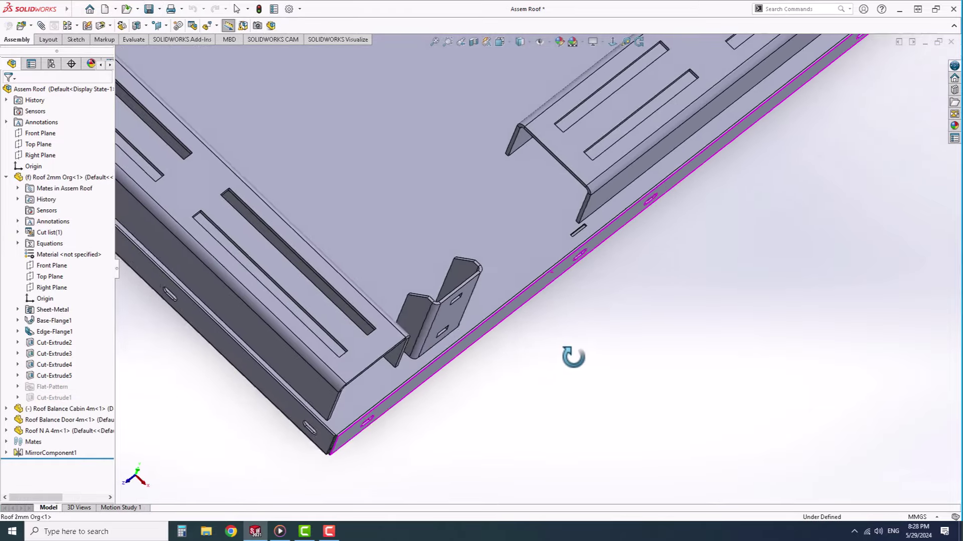
{"action": "scroll", "coordinate": [579, 326], "scroll_direction": "up", "scroll_amount": 3}
{"action": "scroll", "coordinate": [592, 239], "scroll_direction": "down", "scroll_amount": 3}
{"action": "scroll", "coordinate": [592, 240], "scroll_direction": "down", "scroll_amount": 2}
{"action": "left_click_drag", "start_coordinate": [480, 260], "coordinate": [506, 249]}
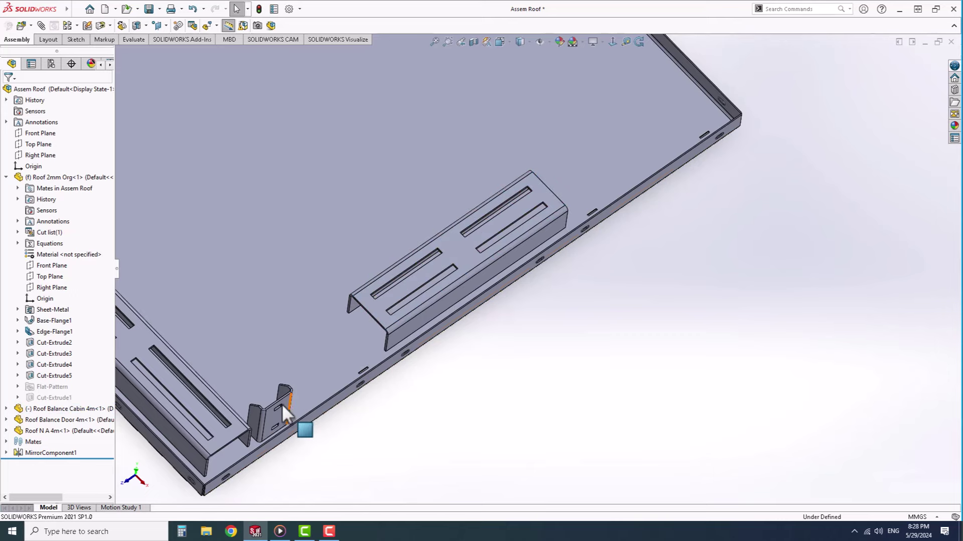
Step: Copy the small bracket as a second instance and mate it to the other bracket and roof face
{"action": "left_click_drag", "start_coordinate": [282, 403], "coordinate": [448, 405], "text": "ctrl"}
{"action": "scroll", "coordinate": [436, 409], "scroll_direction": "down", "scroll_amount": 2}
{"action": "scroll", "coordinate": [431, 381], "scroll_direction": "up", "scroll_amount": 2}
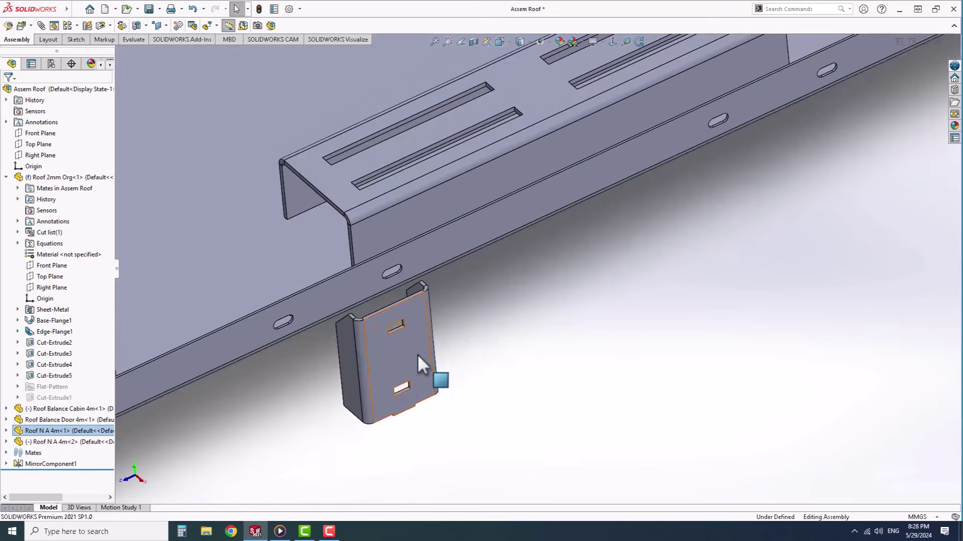
{"action": "left_click", "coordinate": [417, 354]}
{"action": "left_click", "coordinate": [573, 299]}
{"action": "scroll", "coordinate": [326, 311], "scroll_direction": "up", "scroll_amount": 2}
{"action": "left_click", "coordinate": [288, 309]}
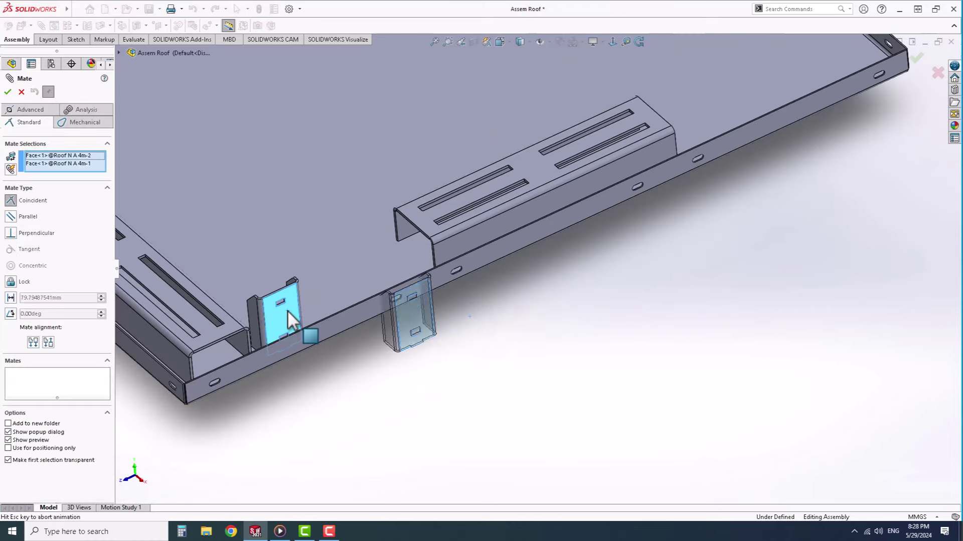
{"action": "scroll", "coordinate": [321, 294], "scroll_direction": "down", "scroll_amount": 2}
{"action": "scroll", "coordinate": [396, 254], "scroll_direction": "down", "scroll_amount": 2}
{"action": "middle_click_drag", "start_coordinate": [432, 257], "coordinate": [452, 280]}
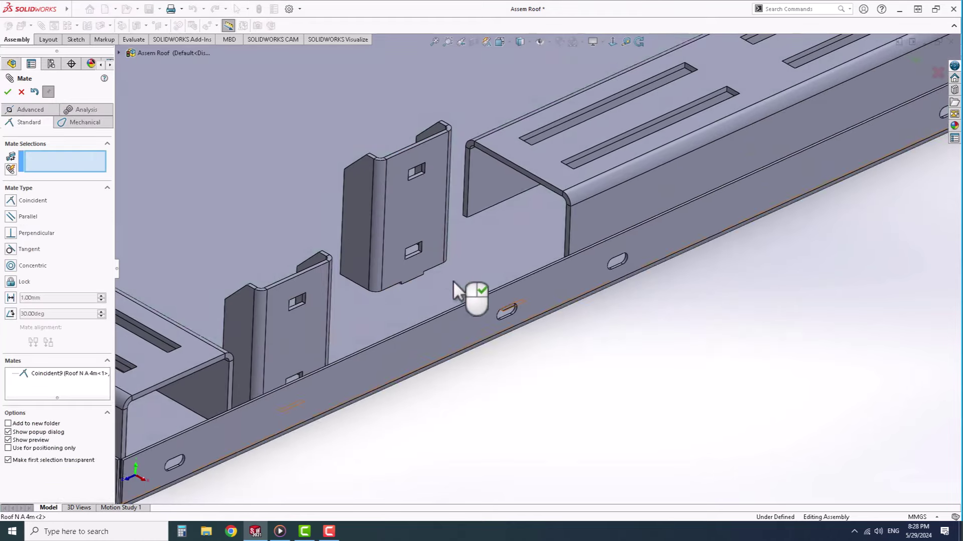
{"action": "left_click", "coordinate": [435, 267]}
{"action": "left_click", "coordinate": [434, 267]}
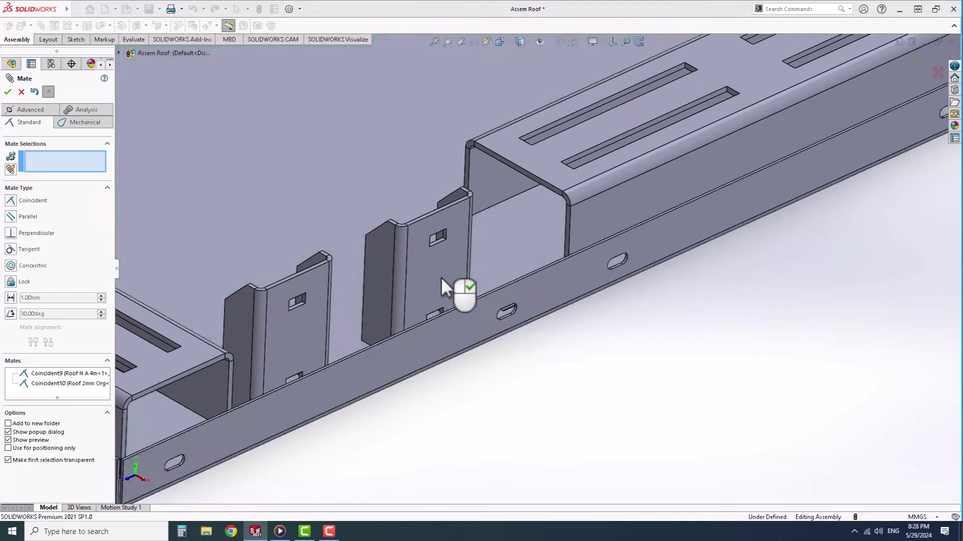
Step: Mate the bracket tab coincident with the roof plate's slot face and close the mate
{"action": "scroll", "coordinate": [441, 276], "scroll_direction": "down", "scroll_amount": 3}
{"action": "mouse_move", "coordinate": [363, 250]}
{"action": "middle_mouse_down"}
{"action": "mouse_move", "coordinate": [504, 371]}
{"action": "mouse_move", "coordinate": [618, 323]}
{"action": "middle_mouse_up"}
{"action": "scroll", "coordinate": [540, 299], "scroll_direction": "down", "scroll_amount": 2}
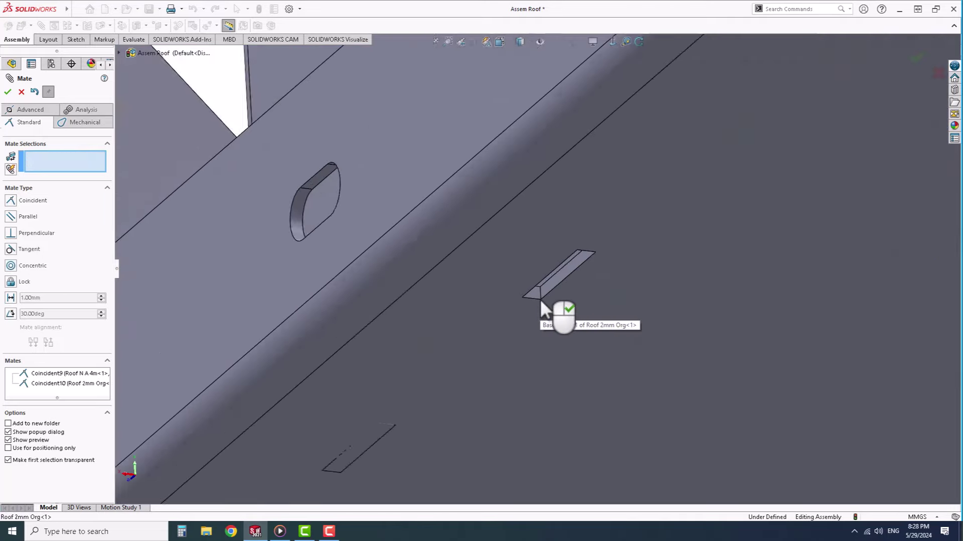
{"action": "scroll", "coordinate": [535, 284], "scroll_direction": "down", "scroll_amount": 2}
{"action": "left_click", "coordinate": [535, 284]}
{"action": "middle_click_drag", "start_coordinate": [464, 363], "coordinate": [699, 344]}
{"action": "scroll", "coordinate": [656, 336], "scroll_direction": "down", "scroll_amount": 2}
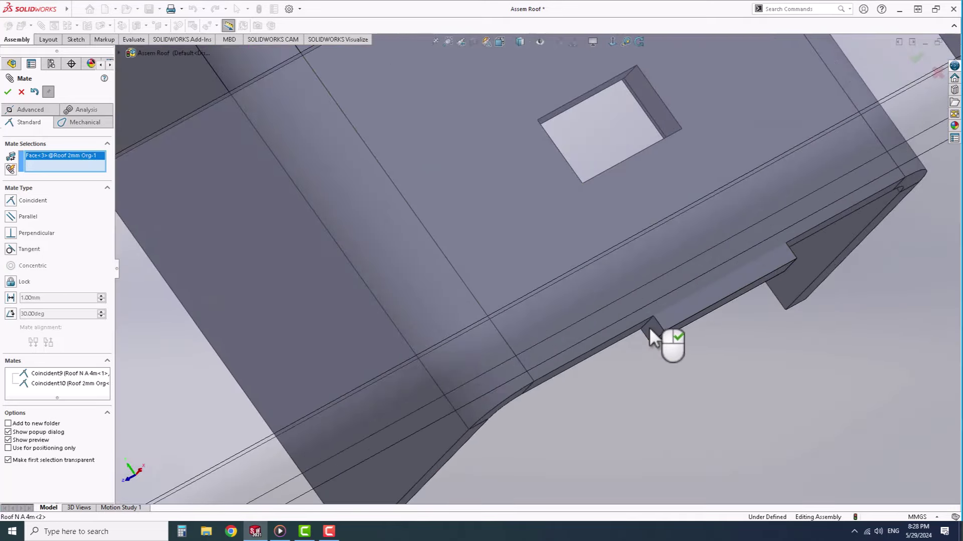
{"action": "left_click", "coordinate": [652, 329]}
{"action": "right_click", "coordinate": [652, 329]}
{"action": "right_click", "coordinate": [652, 329]}
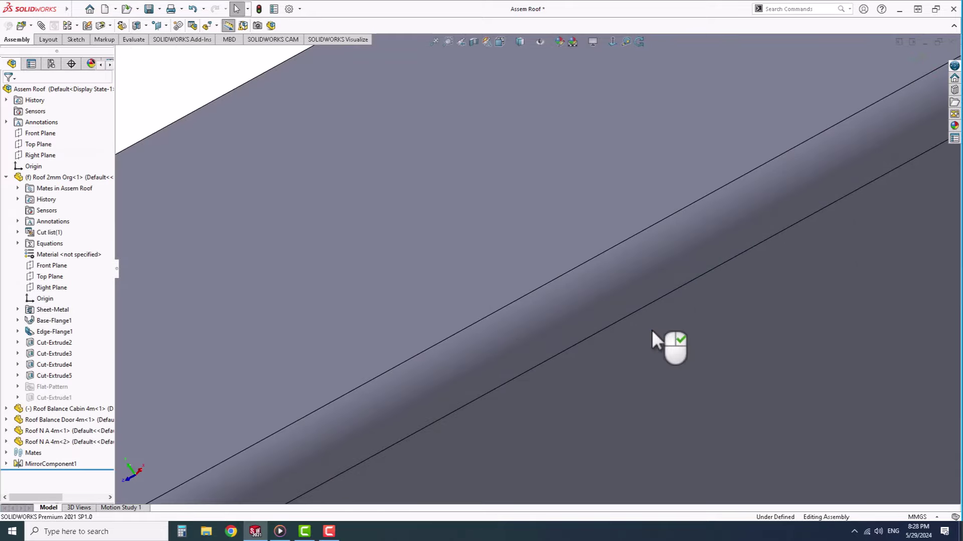
Step: Place another copy of the bracket beside the roof plate's edge
{"action": "scroll", "coordinate": [651, 330], "scroll_direction": "up", "scroll_amount": 10}
{"action": "mouse_move", "coordinate": [609, 312]}
{"action": "middle_mouse_down"}
{"action": "mouse_move", "coordinate": [642, 346]}
{"action": "mouse_move", "coordinate": [652, 326]}
{"action": "middle_mouse_up"}
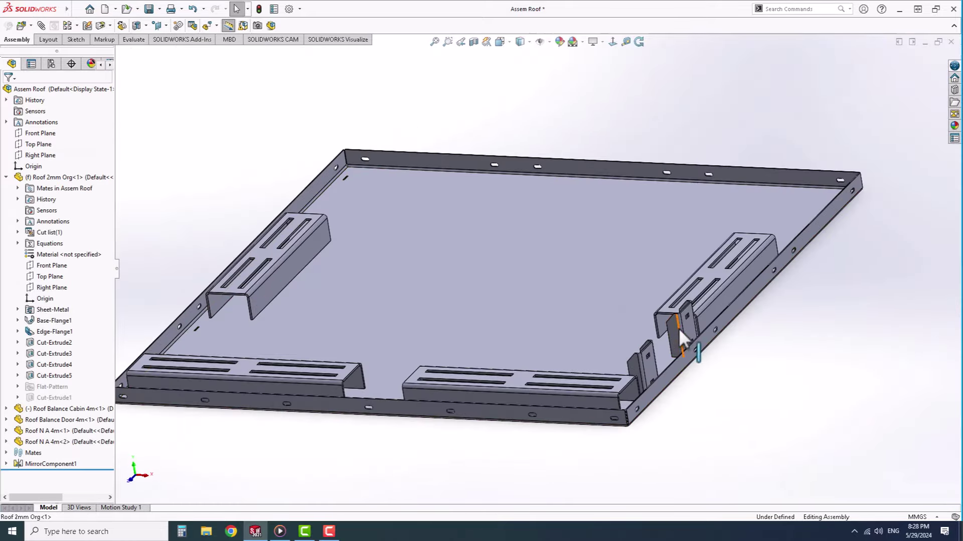
{"action": "mouse_move", "coordinate": [652, 326]}
{"action": "left_mouse_down", "text": "ctrl"}
{"action": "mouse_move", "coordinate": [834, 252]}
{"action": "mouse_move", "coordinate": [886, 219]}
{"action": "left_mouse_up", "text": "ctrl"}
Step: Drag in another bracket copy and mate it coincident to the roof plate and the existing bracket
{"action": "left_click", "coordinate": [920, 191]}
{"action": "middle_click_drag", "start_coordinate": [859, 290], "coordinate": [826, 264]}
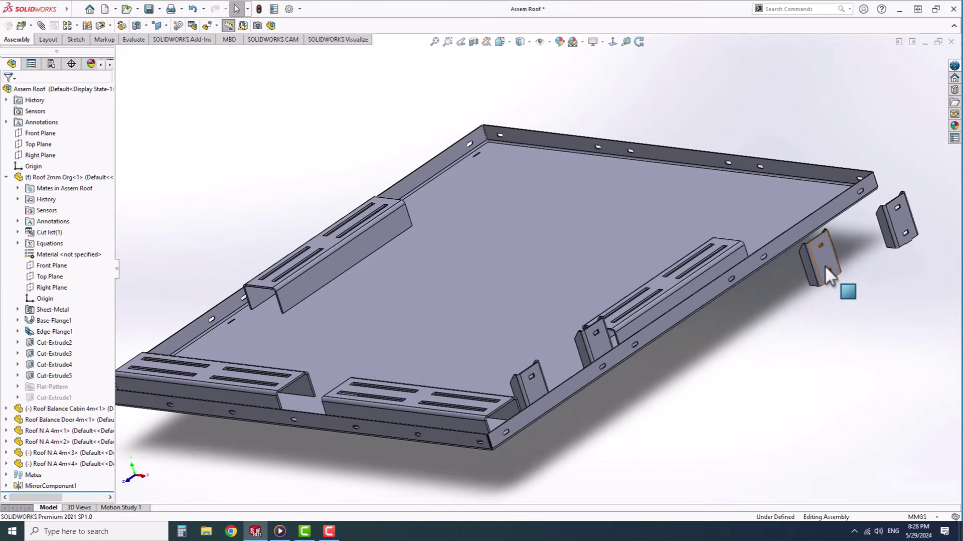
{"action": "left_click", "coordinate": [826, 265]}
{"action": "left_click", "coordinate": [919, 206]}
{"action": "left_click", "coordinate": [600, 339]}
{"action": "key", "text": "Return"}
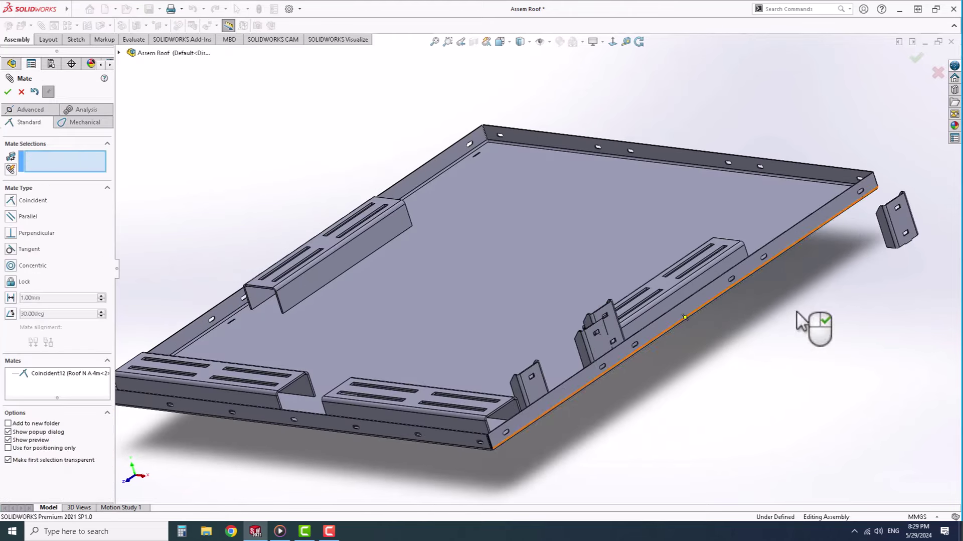
{"action": "left_click", "coordinate": [612, 322]}
{"action": "key", "text": "Return"}
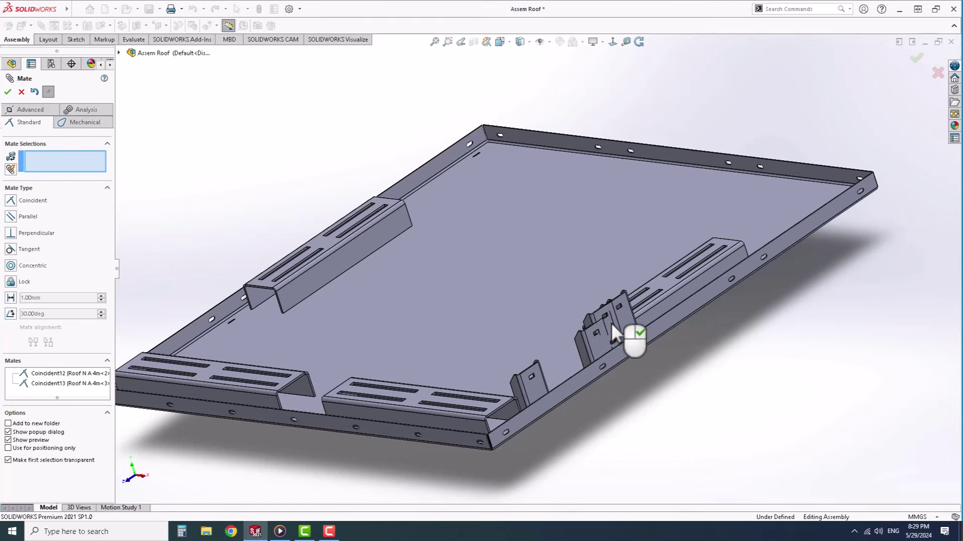
Step: Align the new bracket with the neighbouring bracket using two coincident face mates
{"action": "scroll", "coordinate": [611, 322], "scroll_direction": "down", "scroll_amount": 5}
{"action": "left_click", "coordinate": [467, 297]}
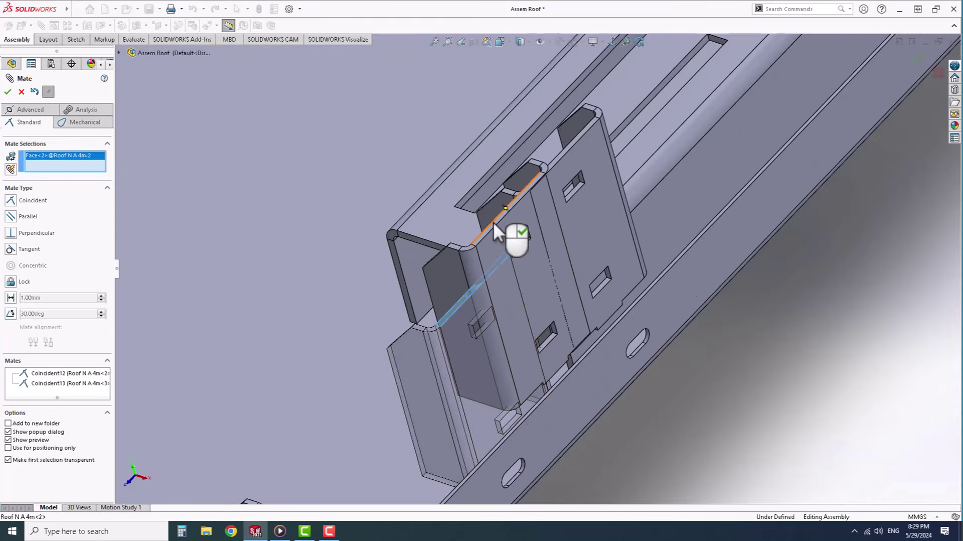
{"action": "left_click", "coordinate": [494, 224]}
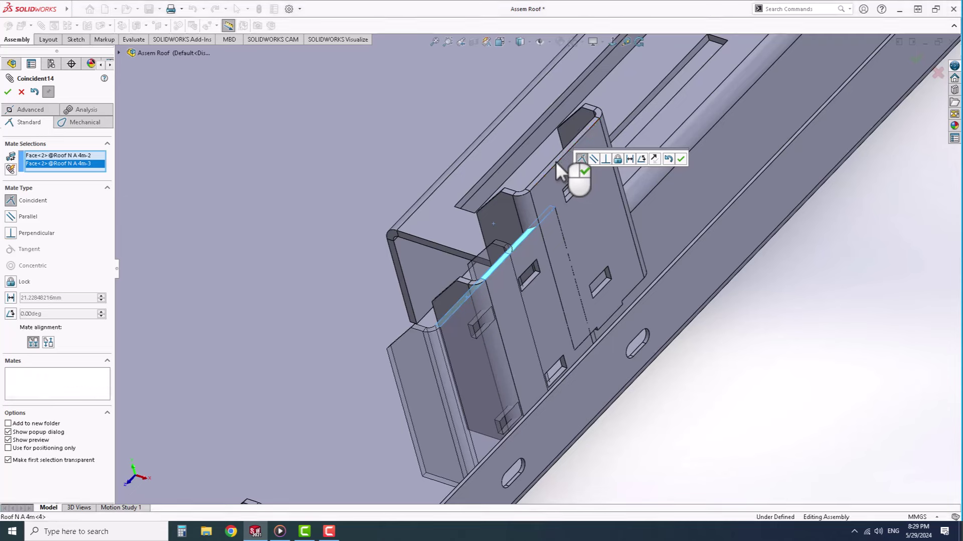
{"action": "right_click", "coordinate": [545, 172]}
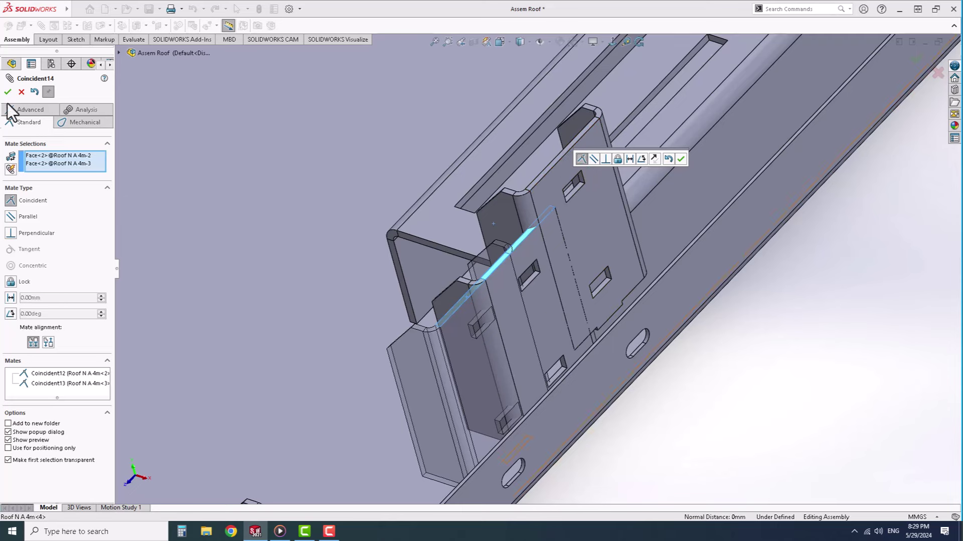
{"action": "left_click", "coordinate": [538, 179]}
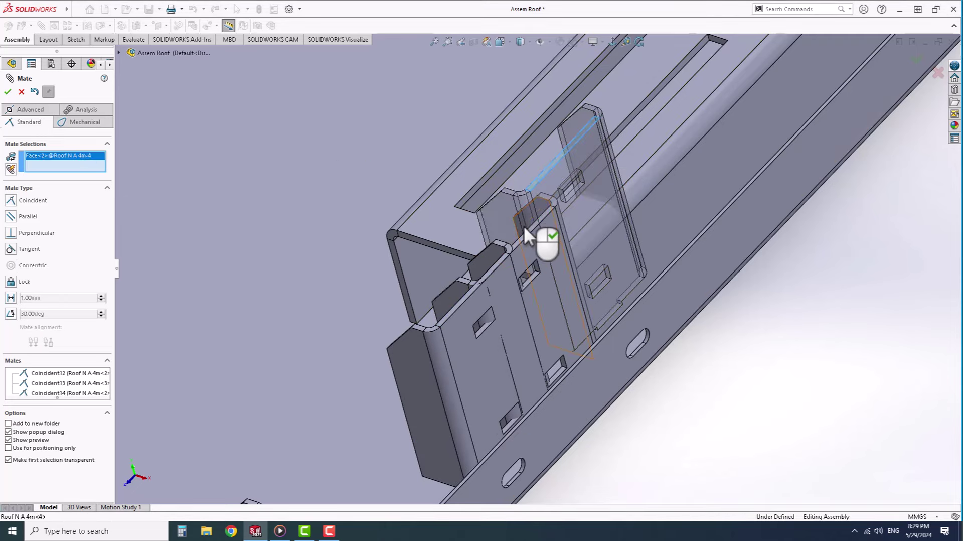
{"action": "left_click", "coordinate": [525, 235]}
{"action": "right_click", "coordinate": [525, 235]}
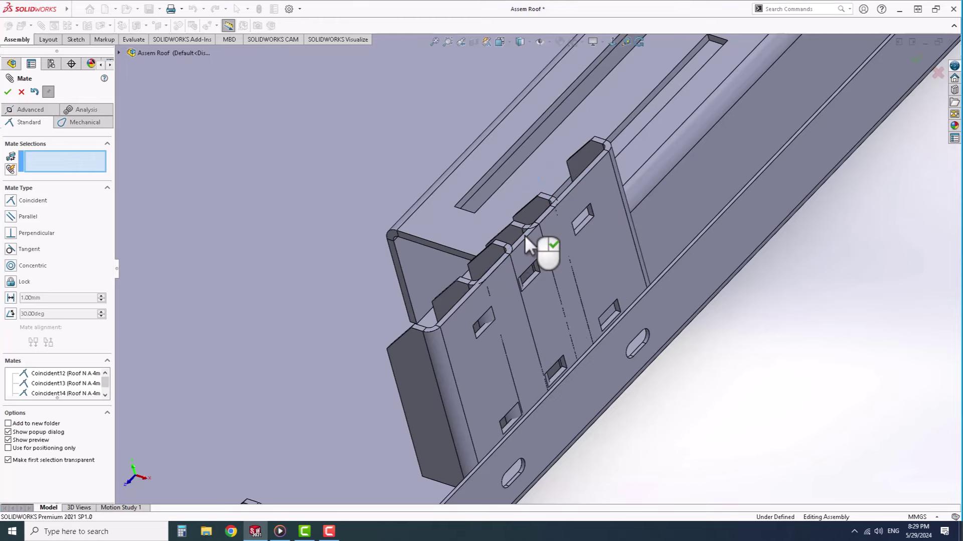
Step: Orbit and zoom along the roof edge to locate the slot on the roof plate
{"action": "middle_click_drag", "start_coordinate": [525, 235], "coordinate": [576, 280]}
{"action": "scroll", "coordinate": [577, 280], "scroll_direction": "up", "scroll_amount": 5}
{"action": "scroll", "coordinate": [669, 190], "scroll_direction": "down", "scroll_amount": 3}
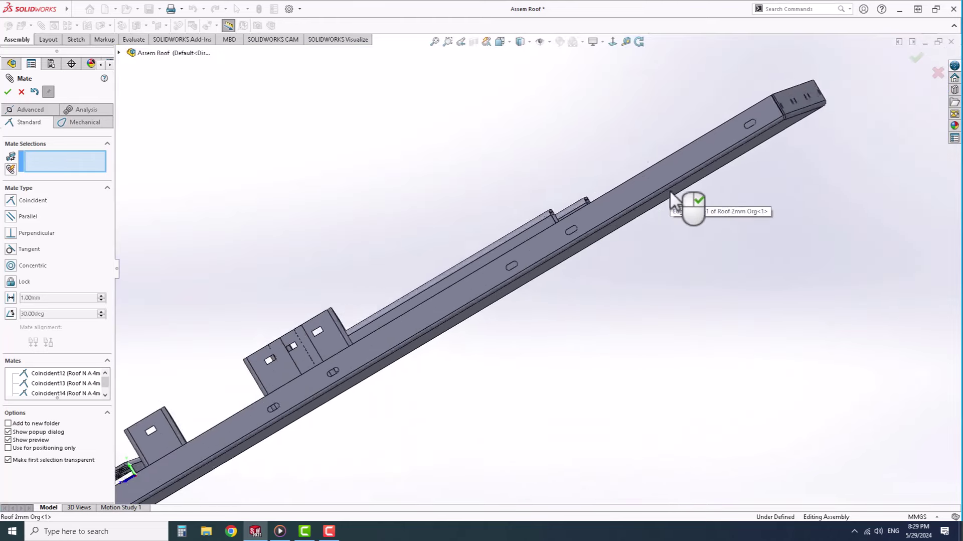
{"action": "scroll", "coordinate": [634, 344], "scroll_direction": "down", "scroll_amount": 3}
{"action": "scroll", "coordinate": [793, 248], "scroll_direction": "down", "scroll_amount": 3}
{"action": "scroll", "coordinate": [793, 248], "scroll_direction": "up", "scroll_amount": 3}
{"action": "scroll", "coordinate": [778, 200], "scroll_direction": "down", "scroll_amount": 3}
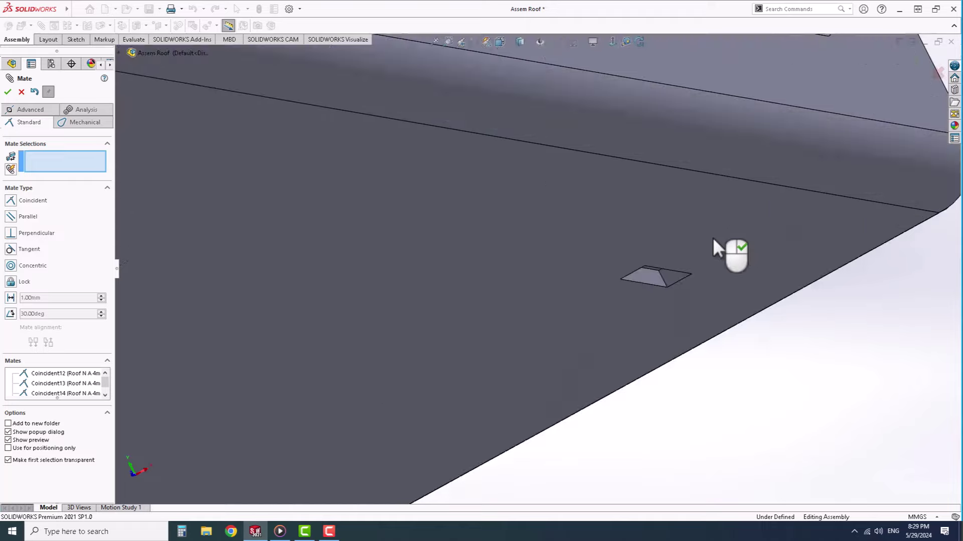
{"action": "scroll", "coordinate": [712, 236], "scroll_direction": "down", "scroll_amount": 2}
{"action": "scroll", "coordinate": [637, 299], "scroll_direction": "down", "scroll_amount": 3}
{"action": "left_click", "coordinate": [562, 294]}
{"action": "scroll", "coordinate": [348, 242], "scroll_direction": "up", "scroll_amount": 3}
{"action": "scroll", "coordinate": [302, 255], "scroll_direction": "down", "scroll_amount": 3}
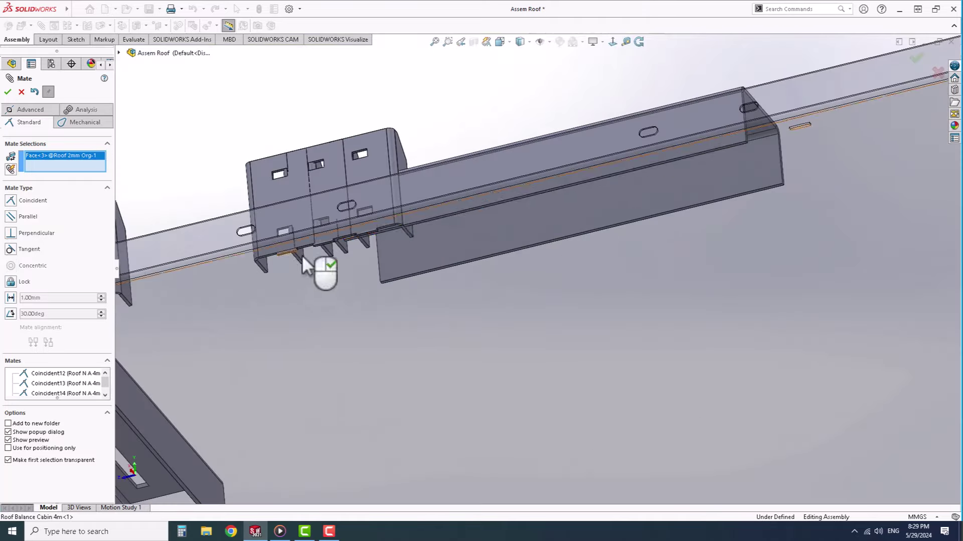
{"action": "scroll", "coordinate": [384, 264], "scroll_direction": "down", "scroll_amount": 3}
{"action": "scroll", "coordinate": [378, 277], "scroll_direction": "down", "scroll_amount": 2}
{"action": "left_click", "coordinate": [377, 277]}
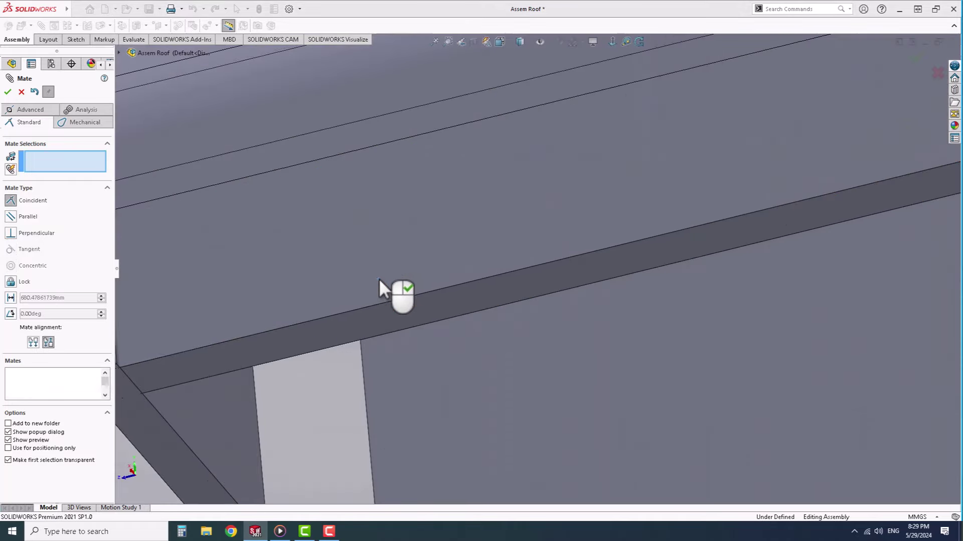
{"action": "scroll", "coordinate": [378, 278], "scroll_direction": "up", "scroll_amount": 3}
{"action": "scroll", "coordinate": [672, 282], "scroll_direction": "down", "scroll_amount": 2}
{"action": "scroll", "coordinate": [628, 235], "scroll_direction": "up", "scroll_amount": 2}
{"action": "scroll", "coordinate": [525, 275], "scroll_direction": "down", "scroll_amount": 3}
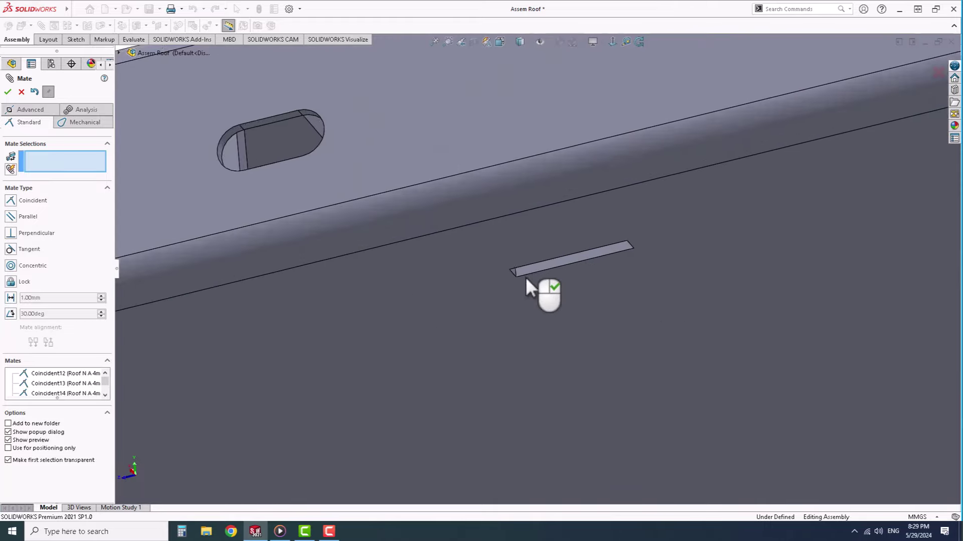
{"action": "scroll", "coordinate": [507, 264], "scroll_direction": "down", "scroll_amount": 2}
Step: Mate the bracket tab face coincident with the roof plate's slot face to seat it
{"action": "left_click", "coordinate": [507, 264]}
{"action": "scroll", "coordinate": [365, 304], "scroll_direction": "up", "scroll_amount": 2}
{"action": "scroll", "coordinate": [311, 323], "scroll_direction": "up", "scroll_amount": 1}
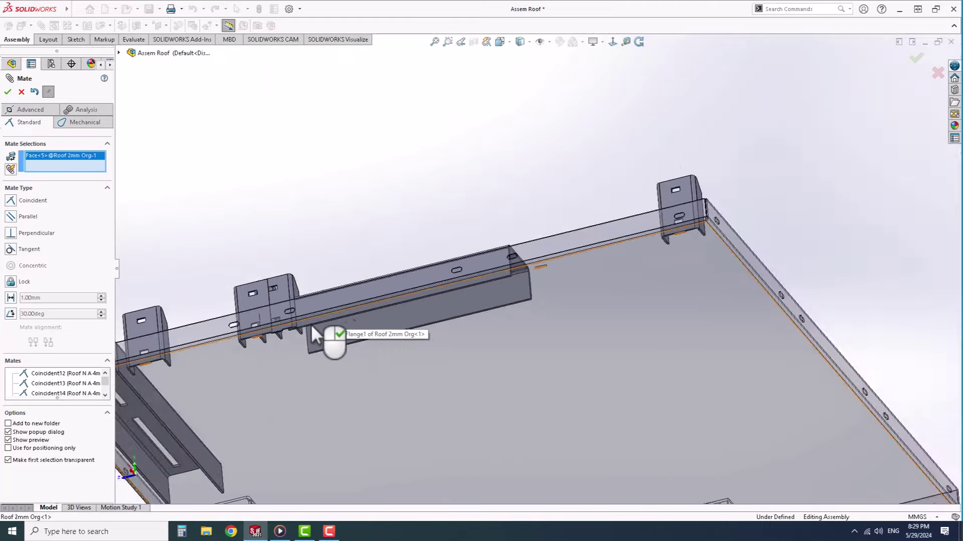
{"action": "scroll", "coordinate": [331, 316], "scroll_direction": "down", "scroll_amount": 2}
{"action": "scroll", "coordinate": [351, 308], "scroll_direction": "down", "scroll_amount": 2}
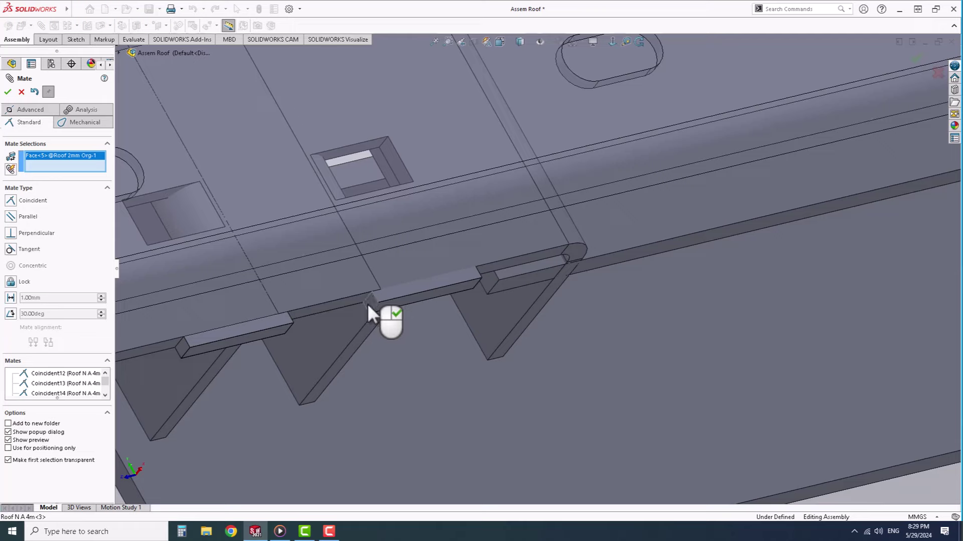
{"action": "left_click", "coordinate": [367, 303]}
{"action": "key", "text": "Return"}
{"action": "key", "text": "Return"}
{"action": "scroll", "coordinate": [368, 303], "scroll_direction": "up", "scroll_amount": 5}
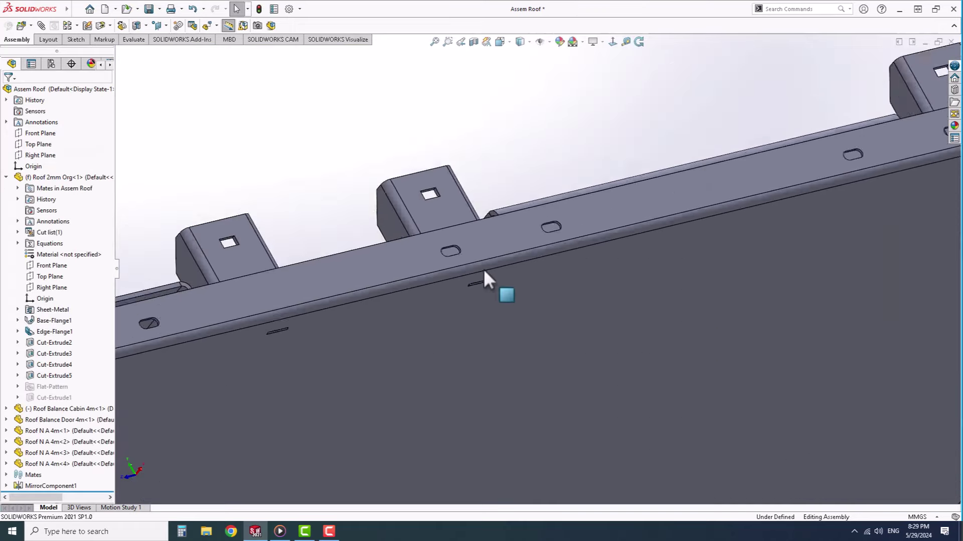
{"action": "middle_click_drag", "start_coordinate": [484, 268], "coordinate": [569, 392]}
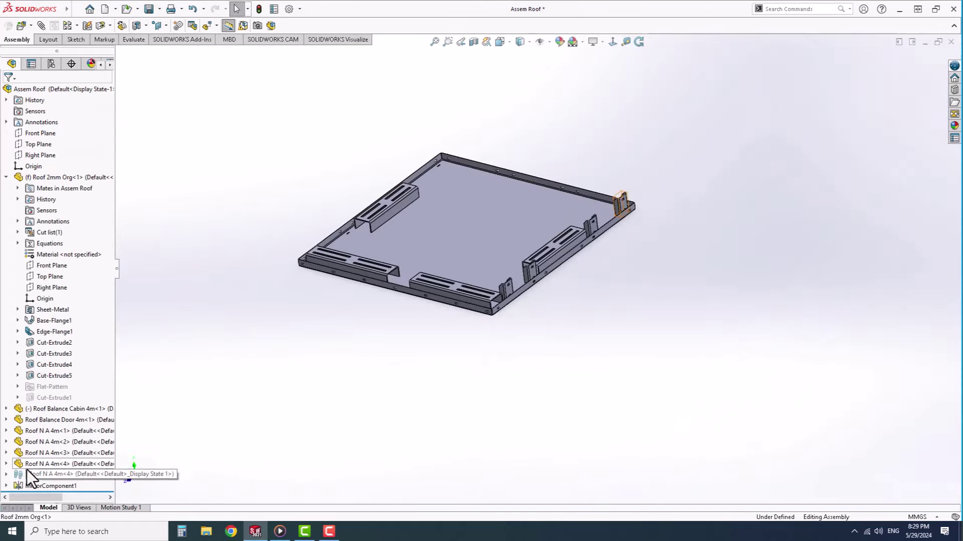
Step: Add the three new brackets to the components mirrored by MirrorComponent1
{"action": "left_click", "coordinate": [50, 485]}
{"action": "left_click", "coordinate": [38, 456]}
{"action": "scroll", "coordinate": [495, 286], "scroll_direction": "up", "scroll_amount": 3}
{"action": "left_click", "coordinate": [492, 283]}
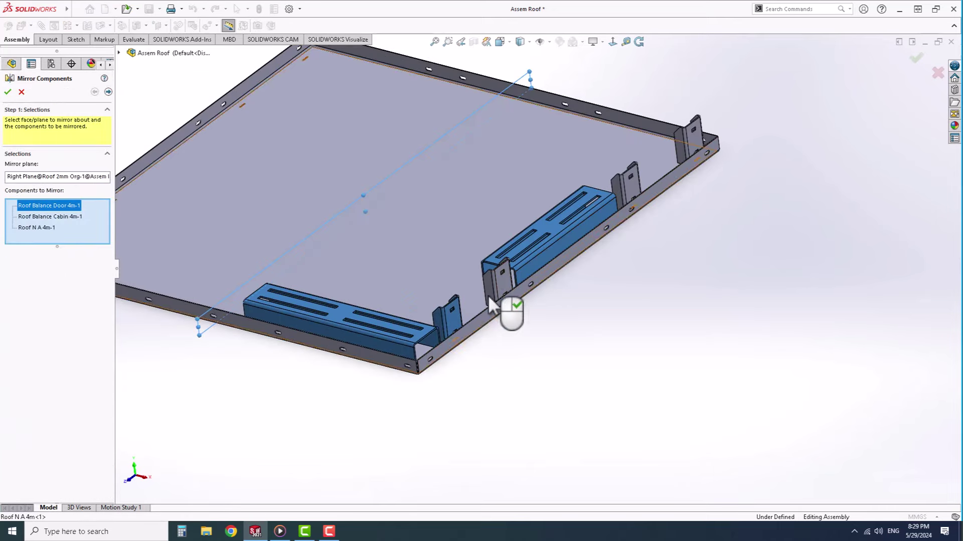
{"action": "left_click", "coordinate": [624, 183]}
{"action": "left_click", "coordinate": [695, 141]}
{"action": "right_click", "coordinate": [697, 144]}
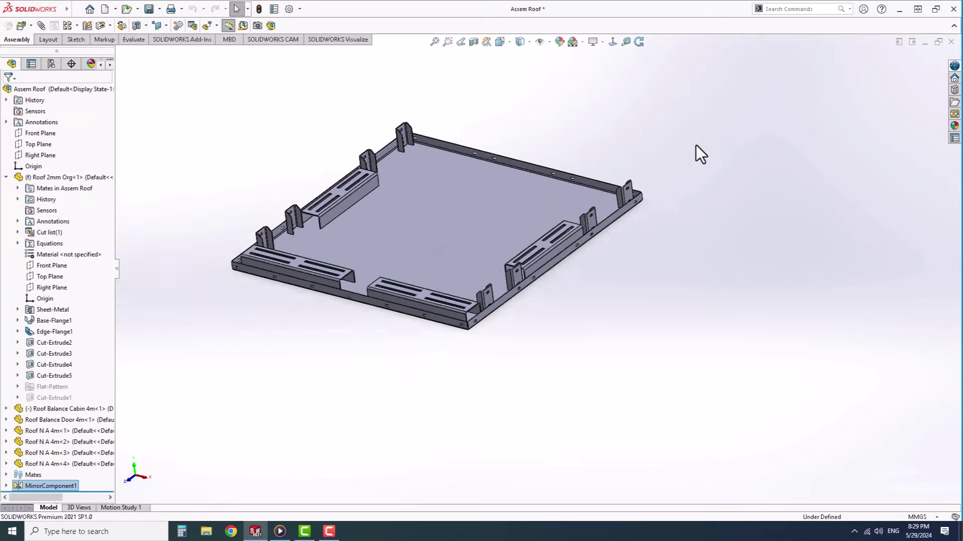
Step: Save the Assem Roof assembly and collapse Roof 2mm Org in the feature tree
{"action": "scroll", "coordinate": [449, 185], "scroll_direction": "down", "scroll_amount": 3}
{"action": "left_click", "coordinate": [148, 9]}
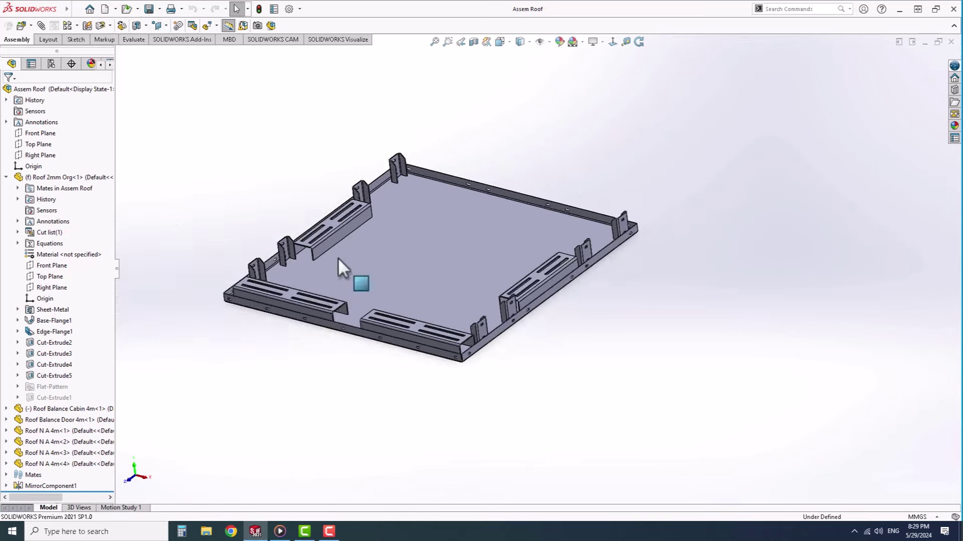
{"action": "mouse_move", "coordinate": [338, 257]}
{"action": "middle_mouse_down"}
{"action": "mouse_move", "coordinate": [378, 248]}
{"action": "mouse_move", "coordinate": [376, 268]}
{"action": "middle_mouse_up"}
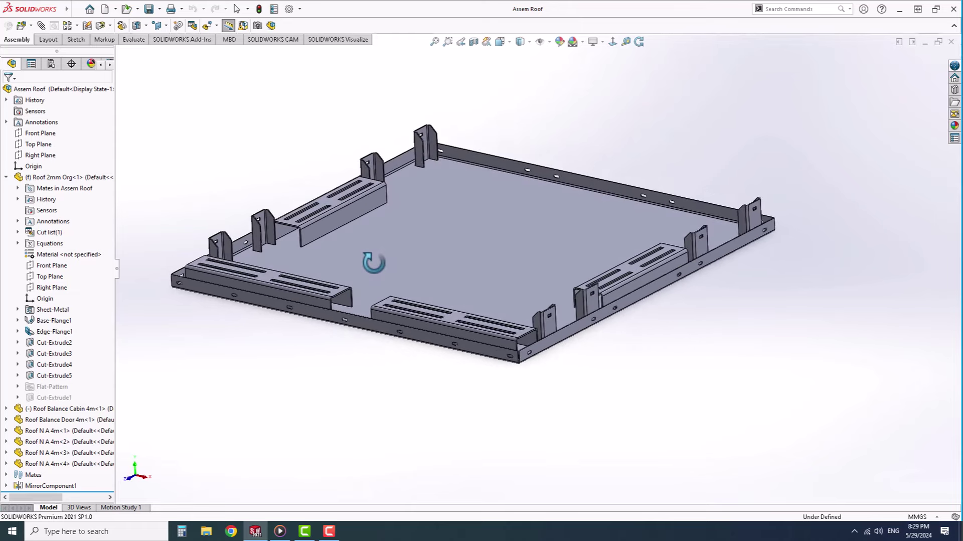
{"action": "left_click", "coordinate": [5, 177]}
{"action": "middle_click_drag", "start_coordinate": [473, 260], "coordinate": [471, 274]}
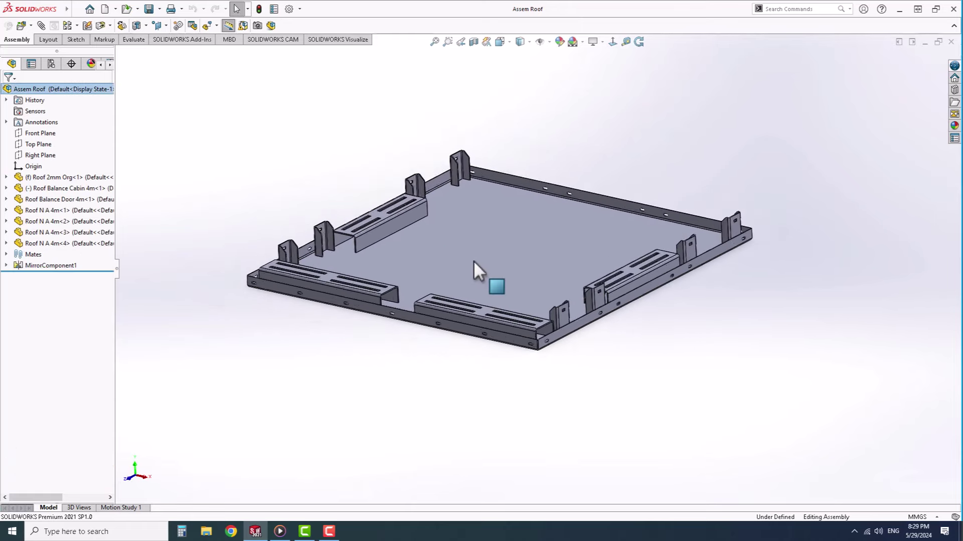
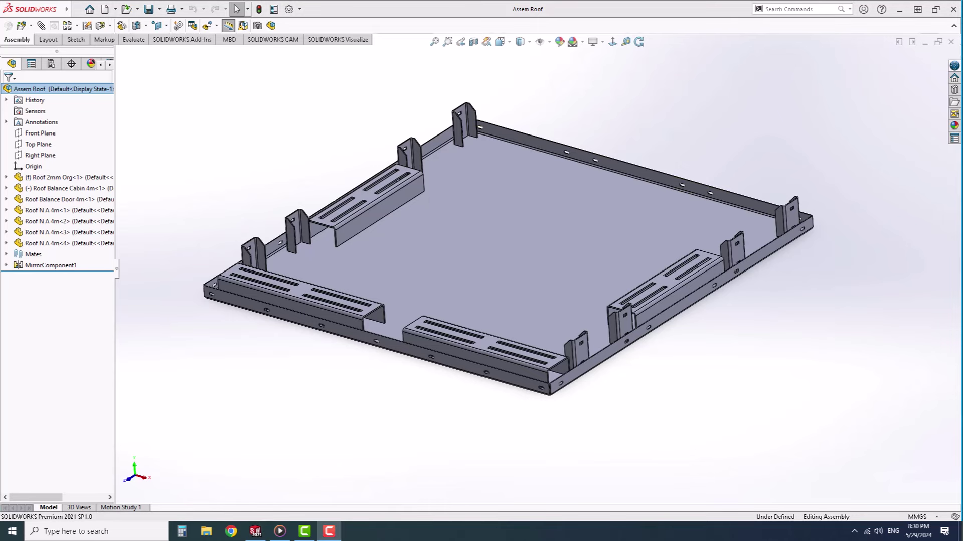
Step: Create a new part and draw the open C-channel line profile on the Top Plane
{"action": "left_click", "coordinate": [108, 13]}
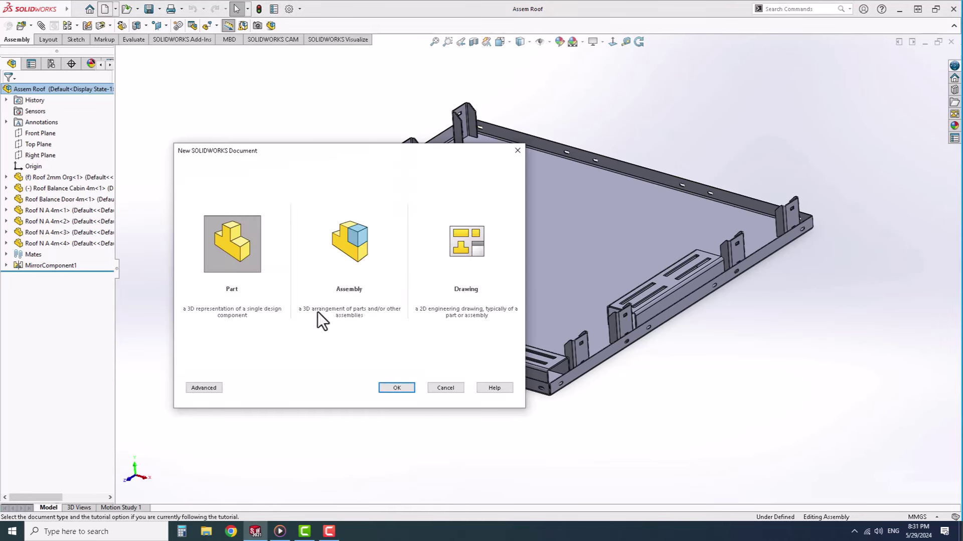
{"action": "left_click", "coordinate": [396, 390]}
{"action": "left_click", "coordinate": [40, 157]}
{"action": "left_click", "coordinate": [84, 116]}
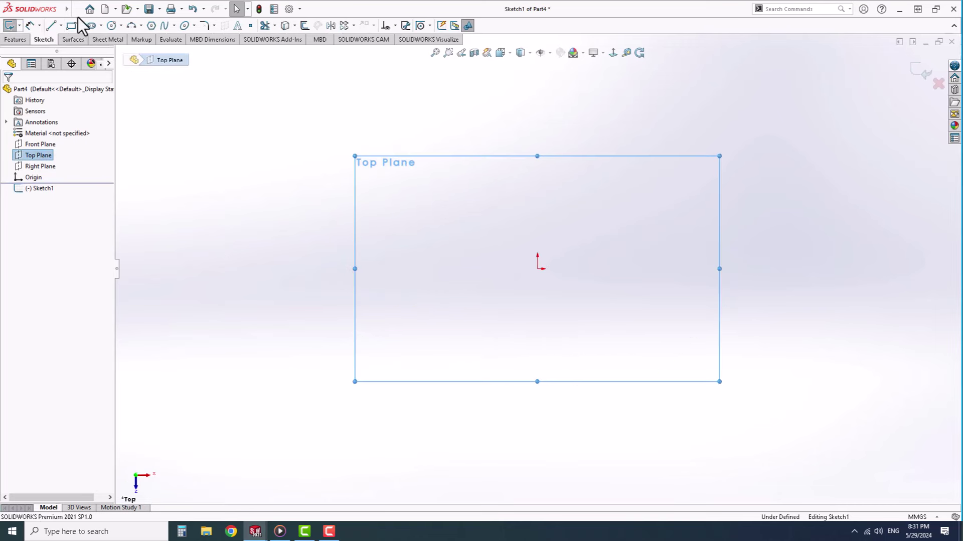
{"action": "left_click", "coordinate": [53, 26]}
{"action": "left_click", "coordinate": [420, 273]}
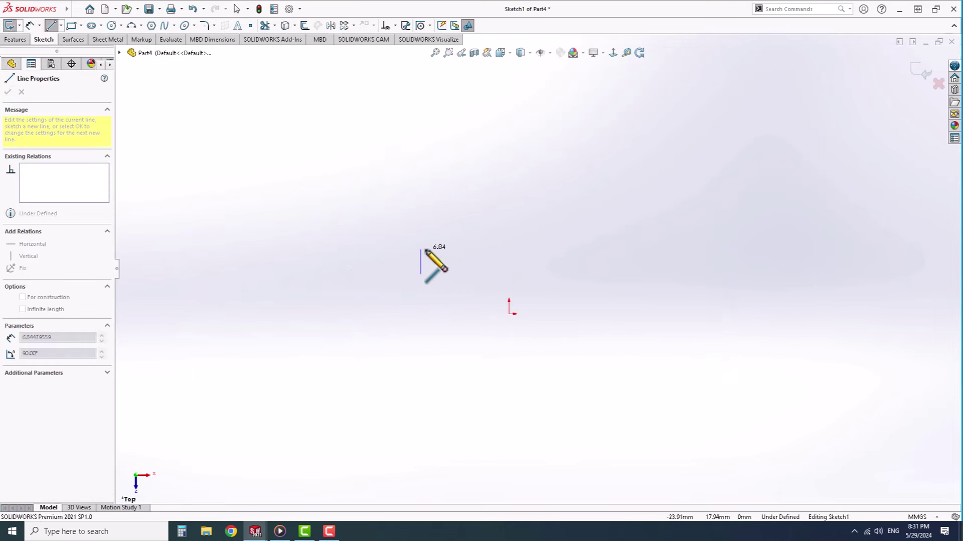
{"action": "left_click", "coordinate": [458, 249]}
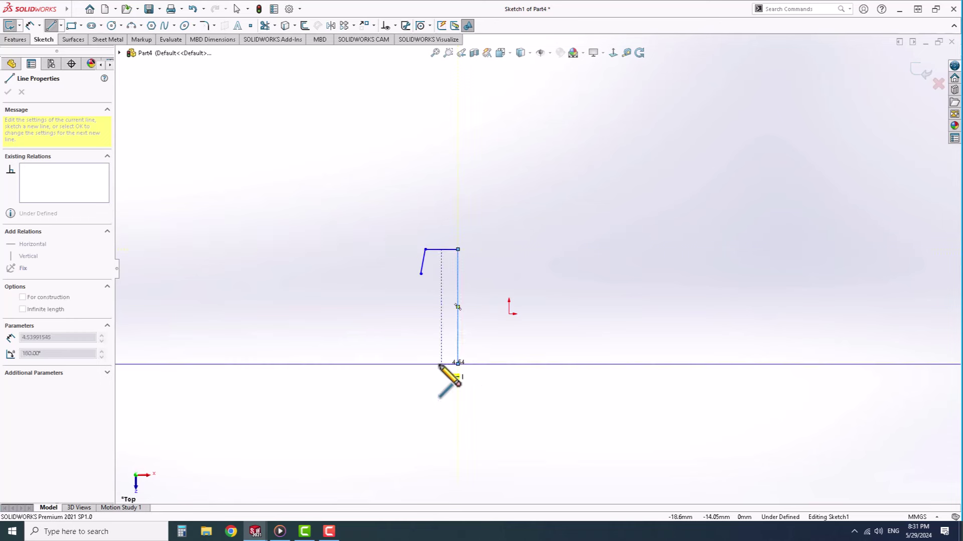
{"action": "left_click", "coordinate": [458, 363]}
{"action": "double_click", "coordinate": [437, 344]}
Step: Make the web and upper lip vertical, then make the two lips and the two flanges equal
{"action": "left_click", "coordinate": [458, 328]}
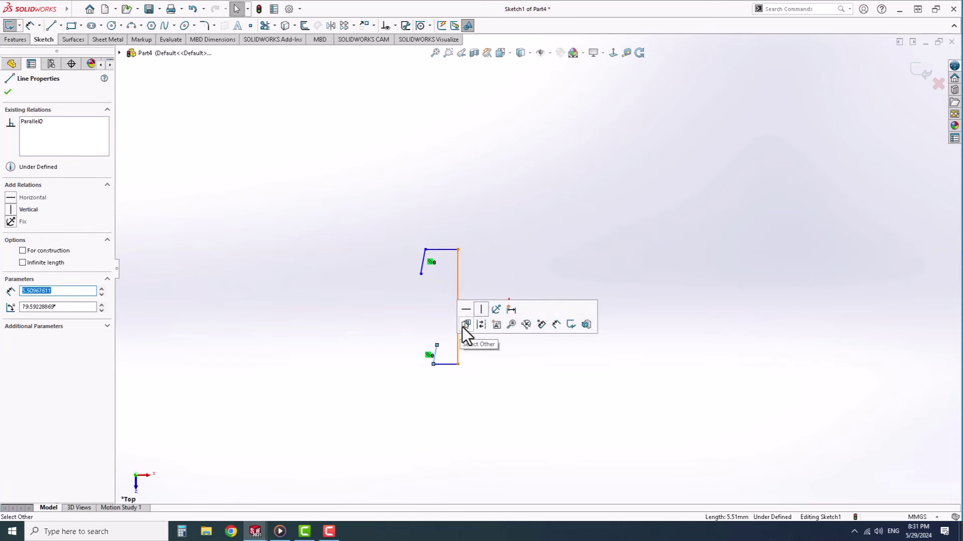
{"action": "left_click", "coordinate": [462, 309]}
{"action": "left_click", "coordinate": [420, 260]}
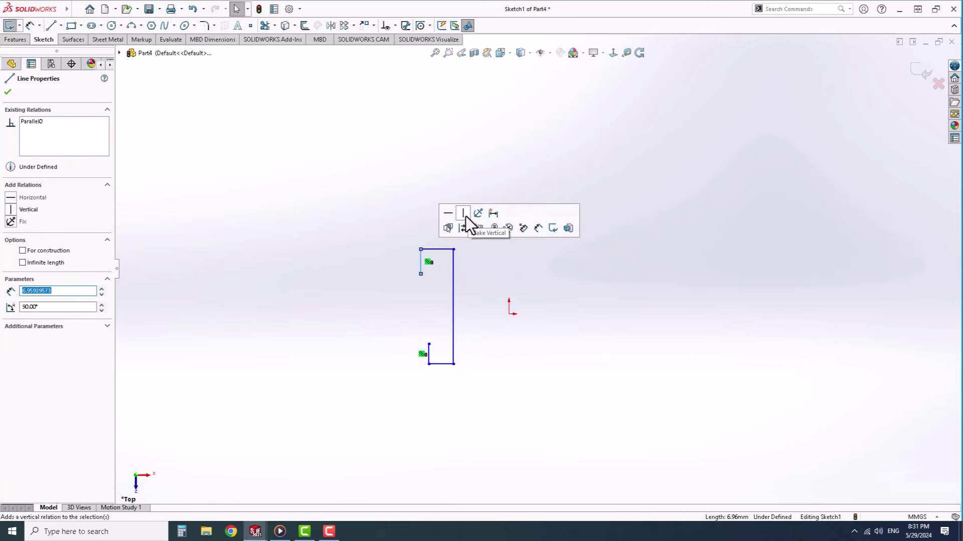
{"action": "left_click", "coordinate": [467, 216]}
{"action": "left_click", "coordinate": [422, 257]}
{"action": "left_click", "coordinate": [429, 354], "text": "ctrl"}
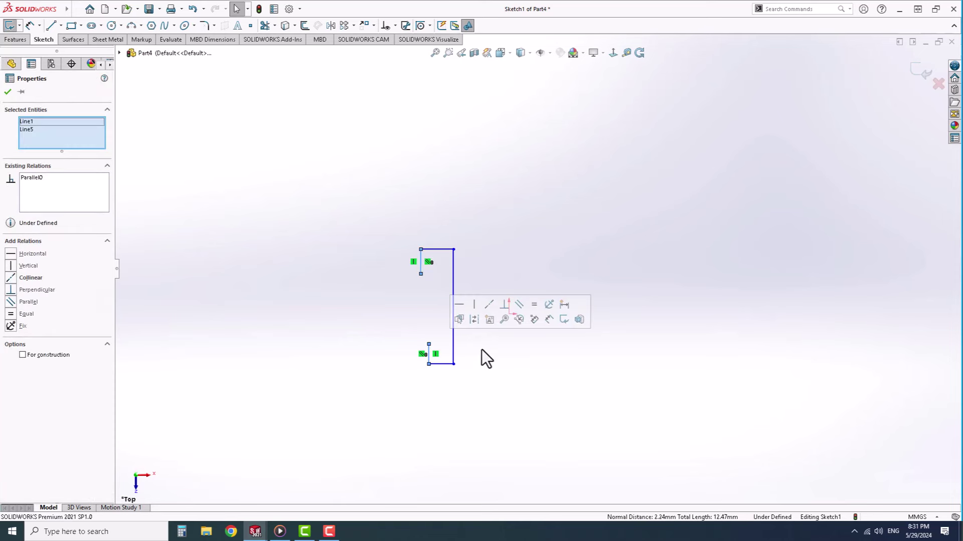
{"action": "left_click", "coordinate": [533, 304]}
{"action": "left_click", "coordinate": [440, 363]}
{"action": "left_click", "coordinate": [434, 249], "text": "ctrl"}
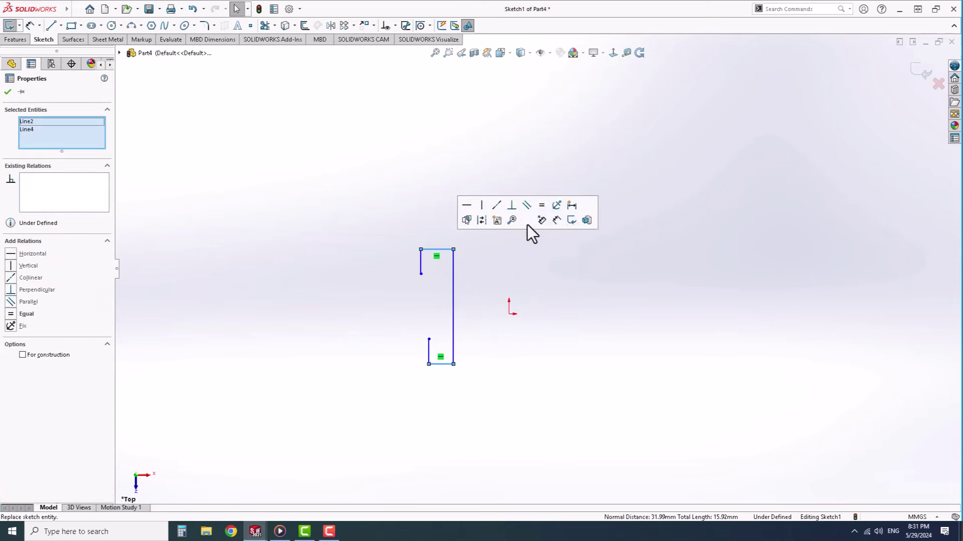
{"action": "left_click", "coordinate": [541, 204]}
{"action": "left_click", "coordinate": [578, 342]}
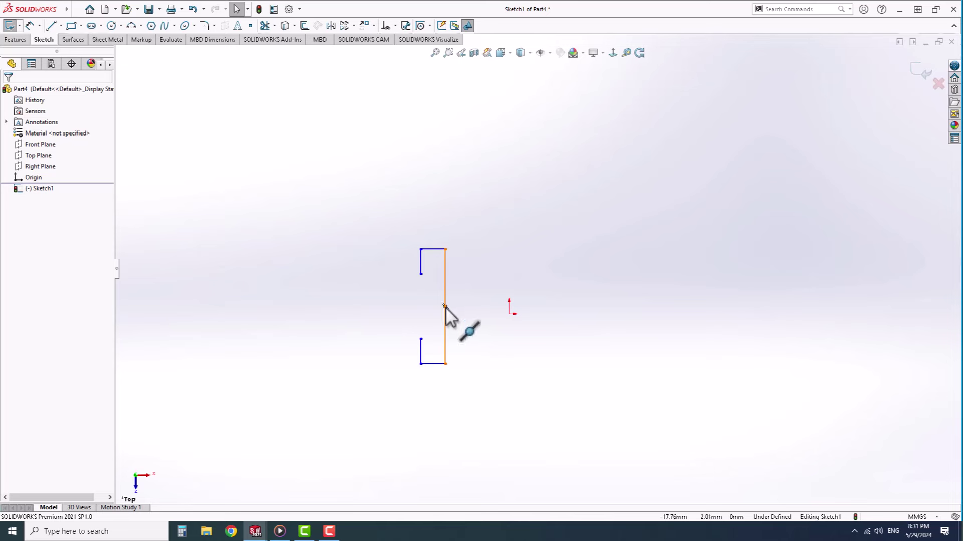
Step: Centre the web on the origin with a Midpoint relation, discarding a trial dimension
{"action": "left_click", "coordinate": [445, 306]}
{"action": "left_click", "coordinate": [510, 312], "text": "ctrl"}
{"action": "left_click", "coordinate": [581, 275]}
{"action": "left_click", "coordinate": [572, 270]}
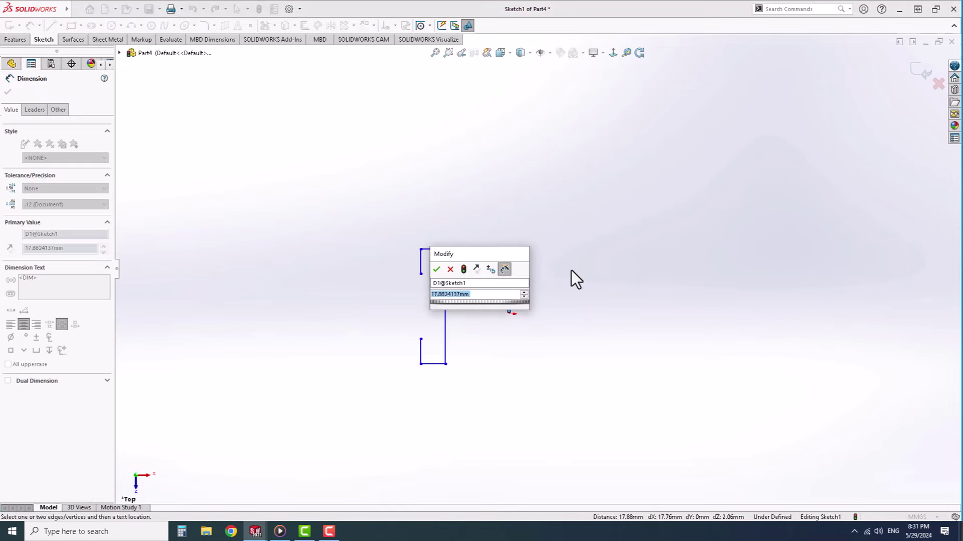
{"action": "left_click", "coordinate": [436, 269]}
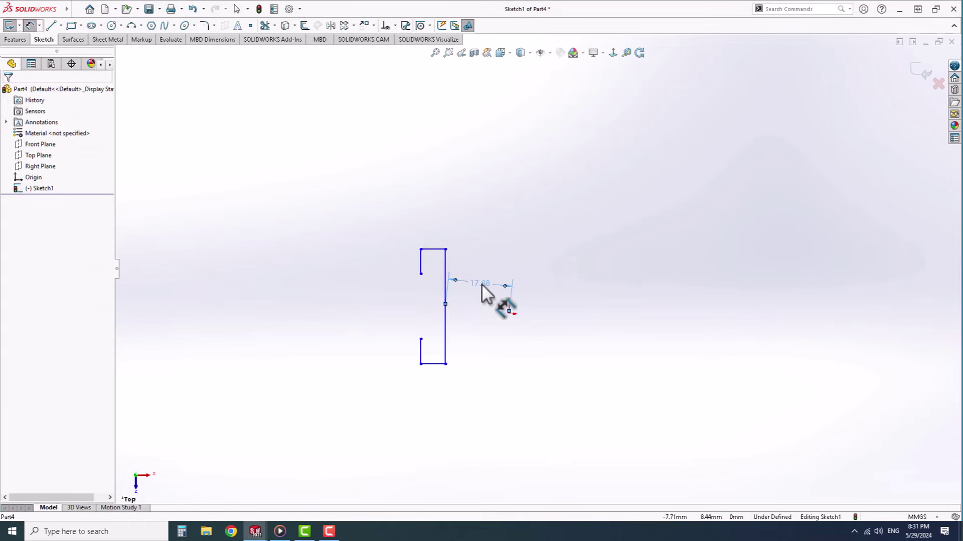
{"action": "key", "text": "Delete"}
{"action": "key", "text": "Escape"}
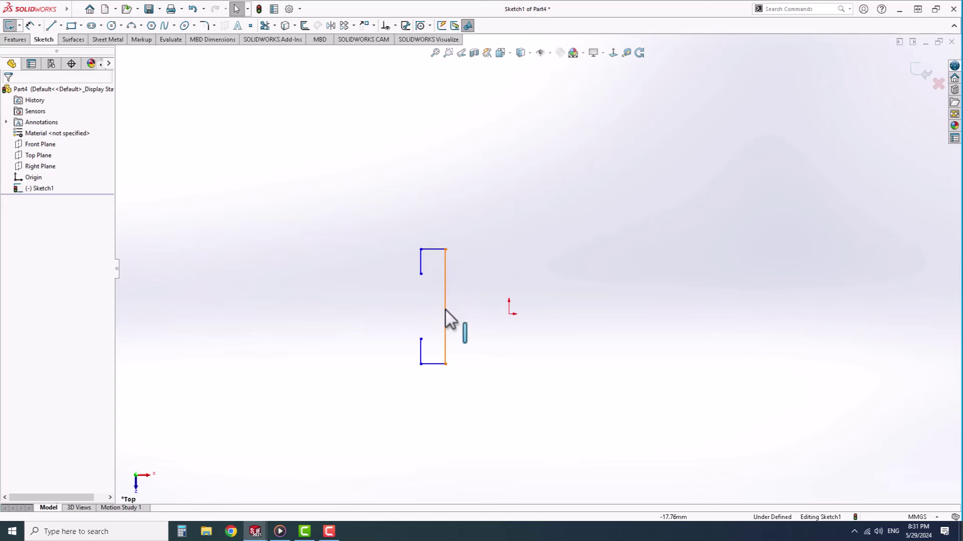
{"action": "left_click", "coordinate": [445, 307]}
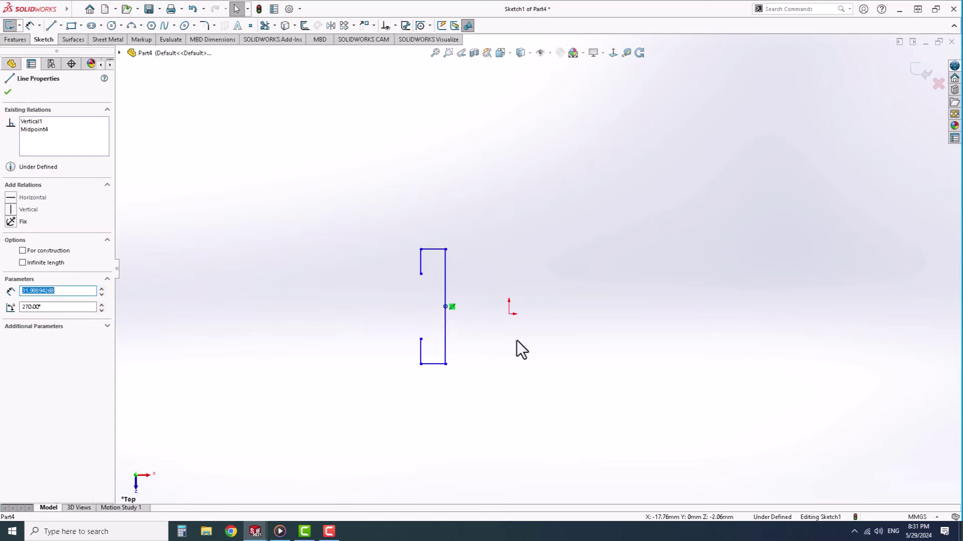
{"action": "left_click", "coordinate": [510, 314], "text": "ctrl"}
{"action": "left_click", "coordinate": [570, 275]}
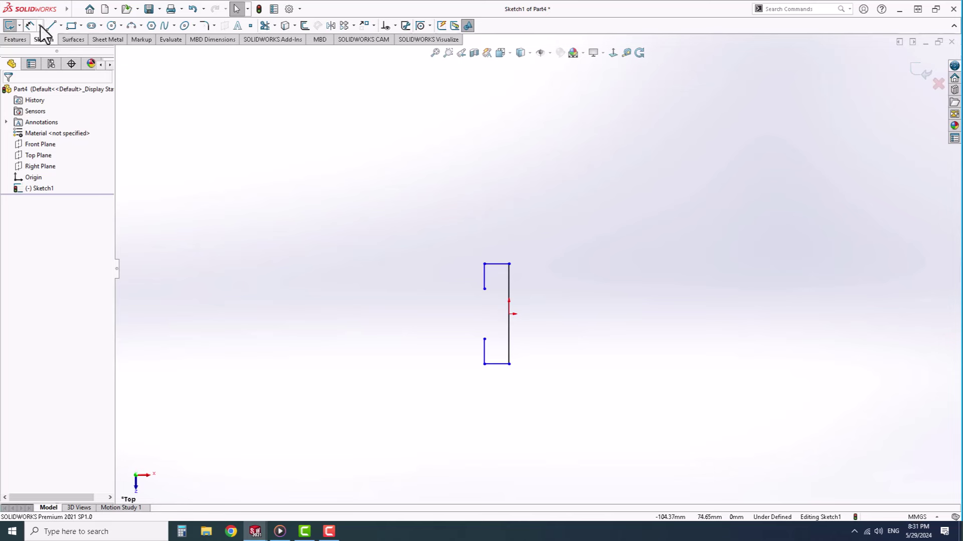
Step: Dimension the web at 60 mm and the top flange at 20 mm
{"action": "left_click", "coordinate": [509, 288]}
{"action": "left_click", "coordinate": [546, 301]}
{"action": "key", "text": "Return"}
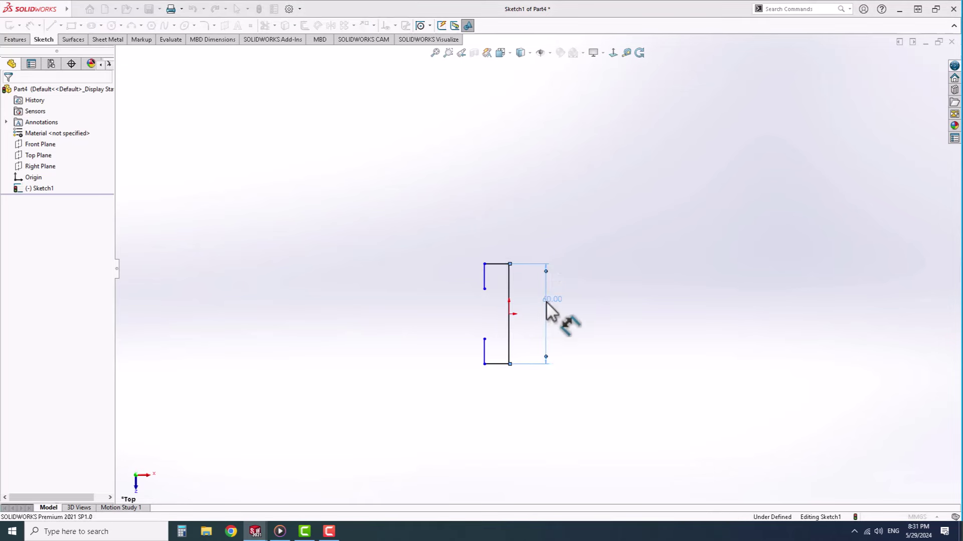
{"action": "left_click", "coordinate": [504, 264]}
{"action": "left_click", "coordinate": [497, 231]}
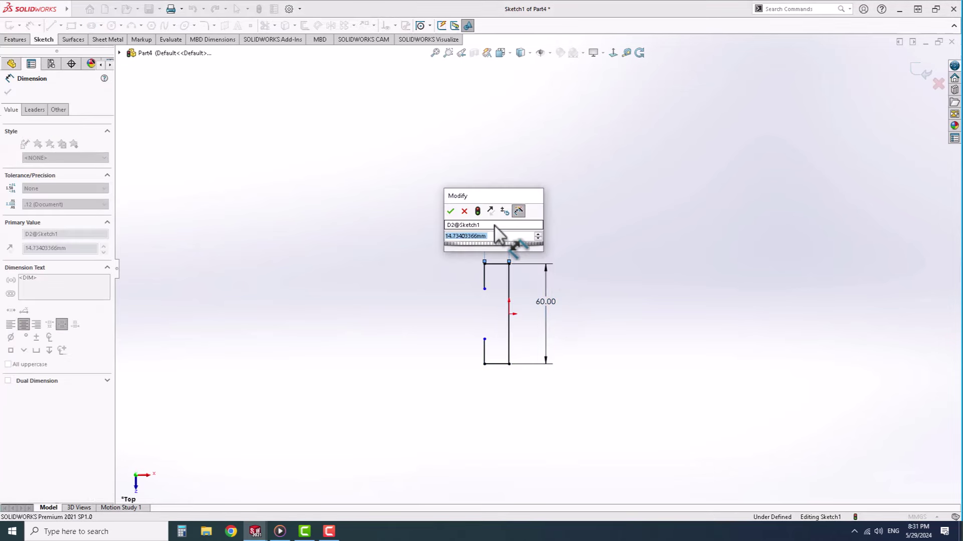
{"action": "type", "text": "30"}
{"action": "key", "text": "Return"}
{"action": "left_click", "coordinate": [485, 224]}
{"action": "type", "text": "20"}
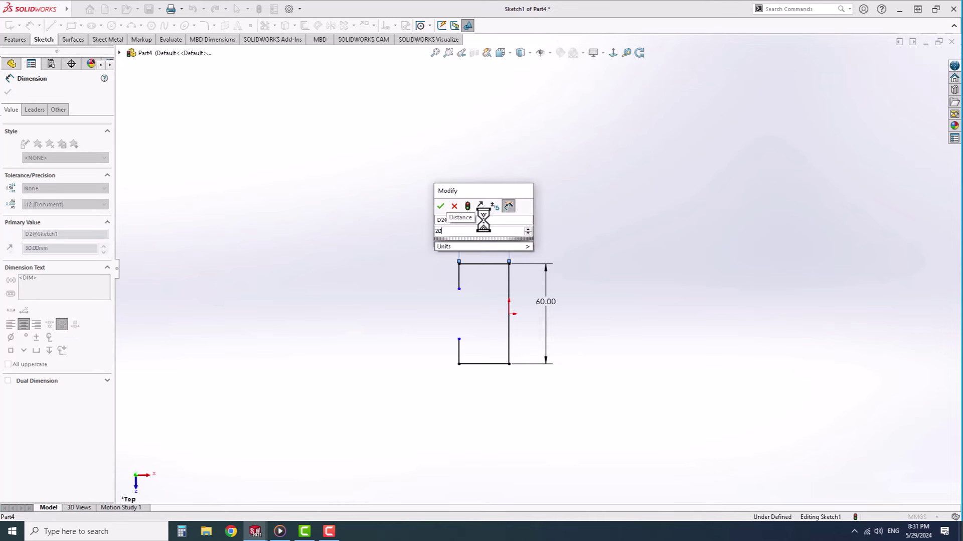
{"action": "key", "text": "Return"}
Step: Dimension the upper lip at 10 mm to fully define the sketch
{"action": "scroll", "coordinate": [510, 256], "scroll_direction": "down", "scroll_amount": 3}
{"action": "left_click", "coordinate": [450, 296]}
{"action": "left_click", "coordinate": [420, 298]}
{"action": "type", "text": "1"}
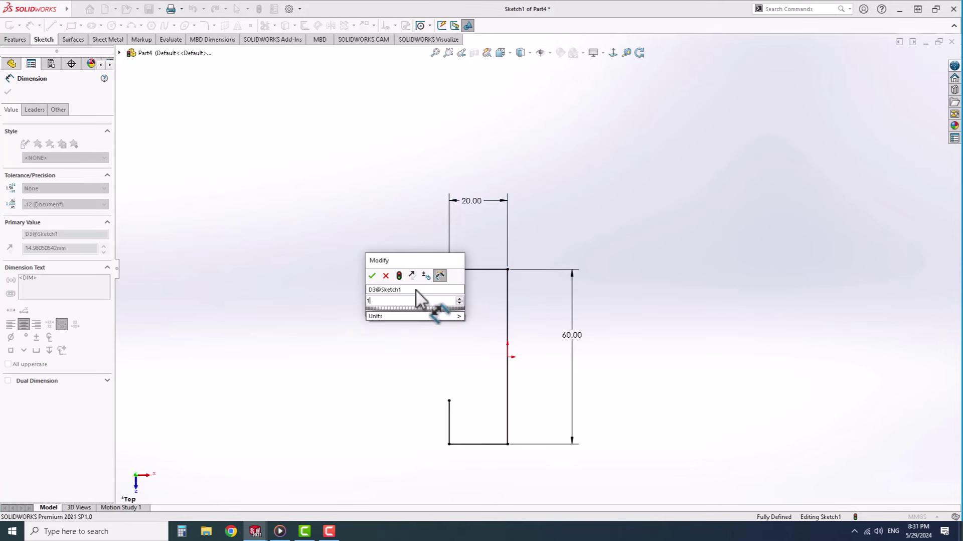
{"action": "type", "text": "0"}
{"action": "key", "text": "Return"}
{"action": "scroll", "coordinate": [59, 43], "scroll_direction": "down", "scroll_amount": 2}
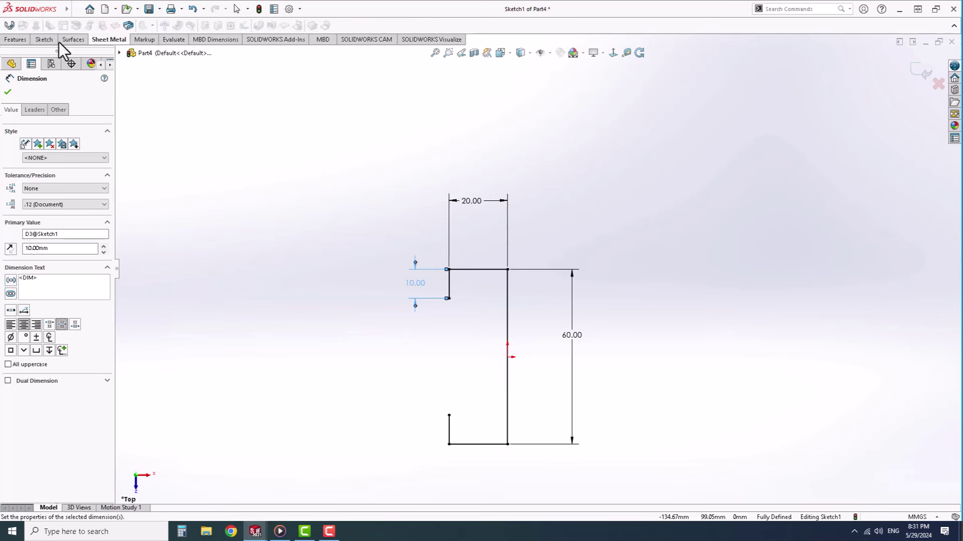
Step: Make a Base Flange 1.25 mm thick with 1.25 mm bend radius, 800 mm long
{"action": "left_click", "coordinate": [10, 26]}
{"action": "type", "text": "1.25"}
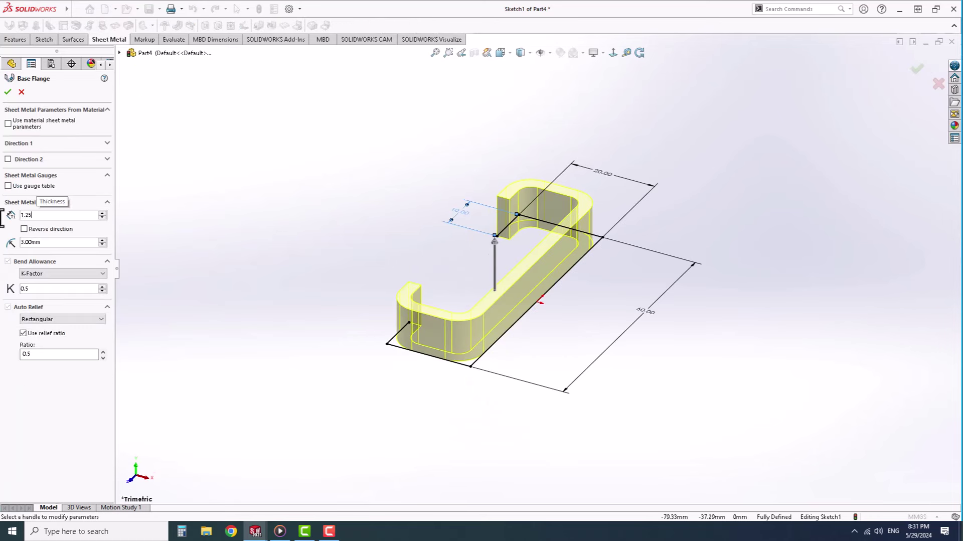
{"action": "key", "text": "Return"}
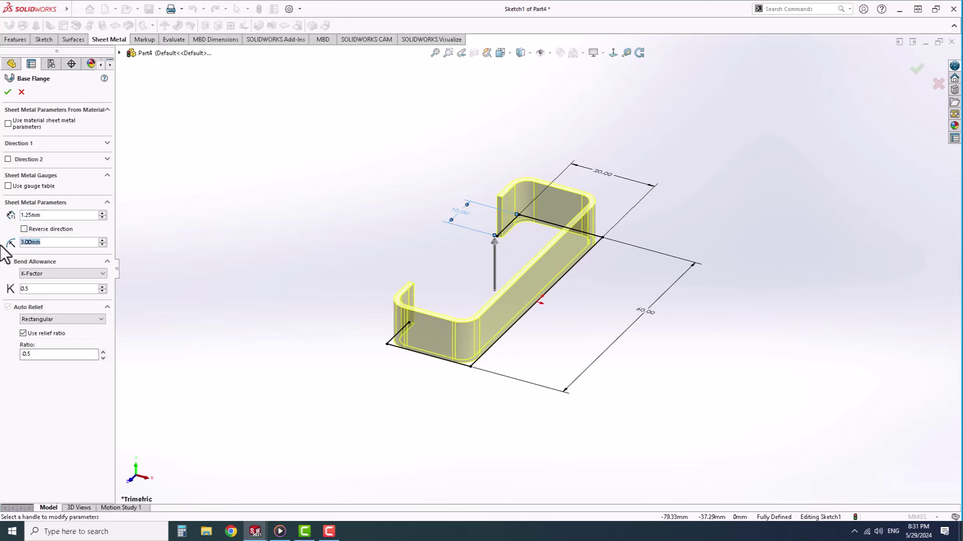
{"action": "type", "text": "1.25"}
{"action": "key", "text": "Return"}
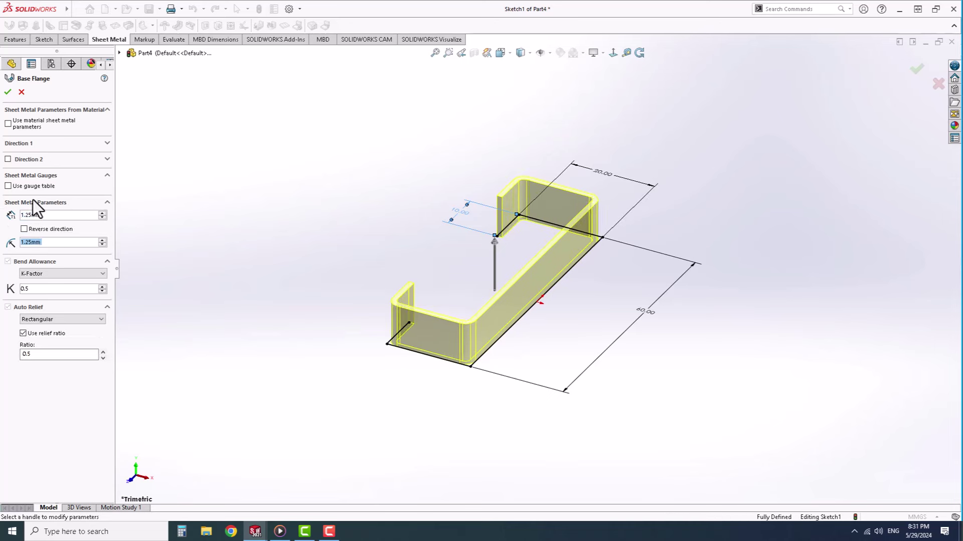
{"action": "left_click", "coordinate": [32, 143]}
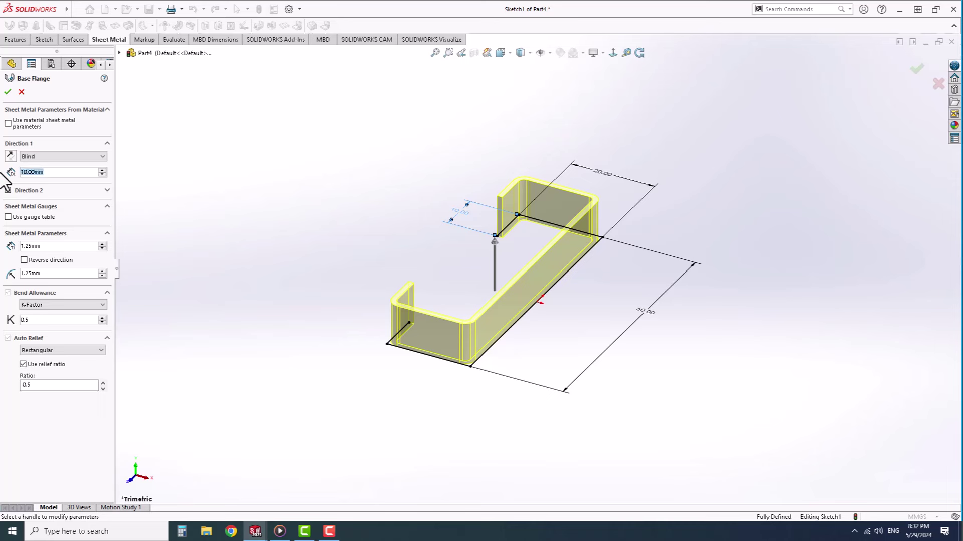
{"action": "type", "text": "750"}
{"action": "key", "text": "Return"}
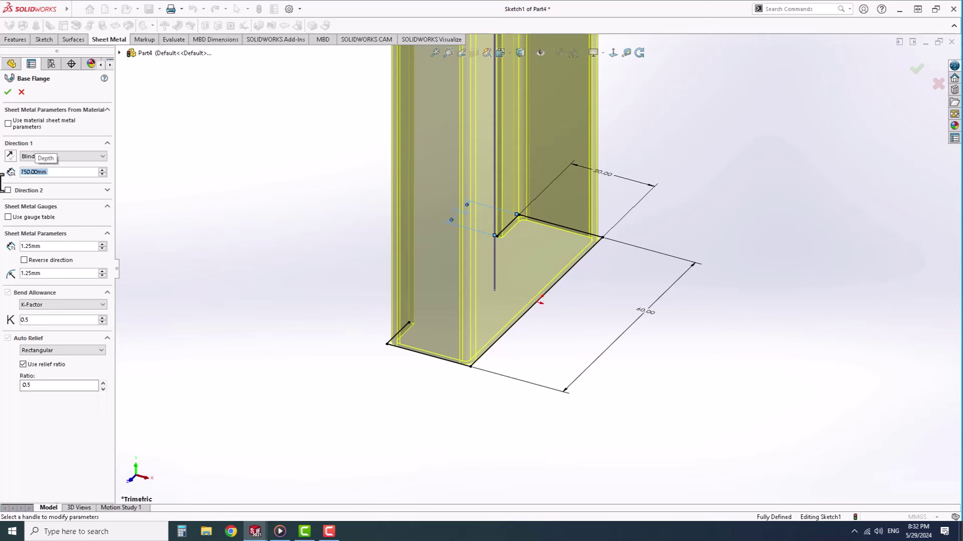
{"action": "left_click", "coordinate": [8, 92]}
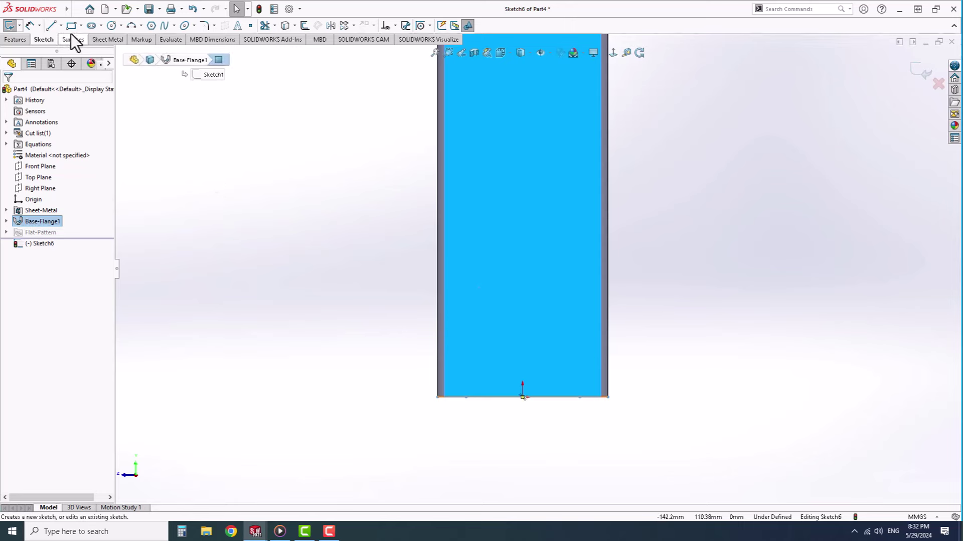
Step: Draw a slot rectangle on the channel web
{"action": "left_click", "coordinate": [71, 25]}
{"action": "left_click", "coordinate": [493, 342]}
{"action": "left_click", "coordinate": [553, 362]}
{"action": "right_click", "coordinate": [554, 363]}
{"action": "left_click", "coordinate": [567, 372]}
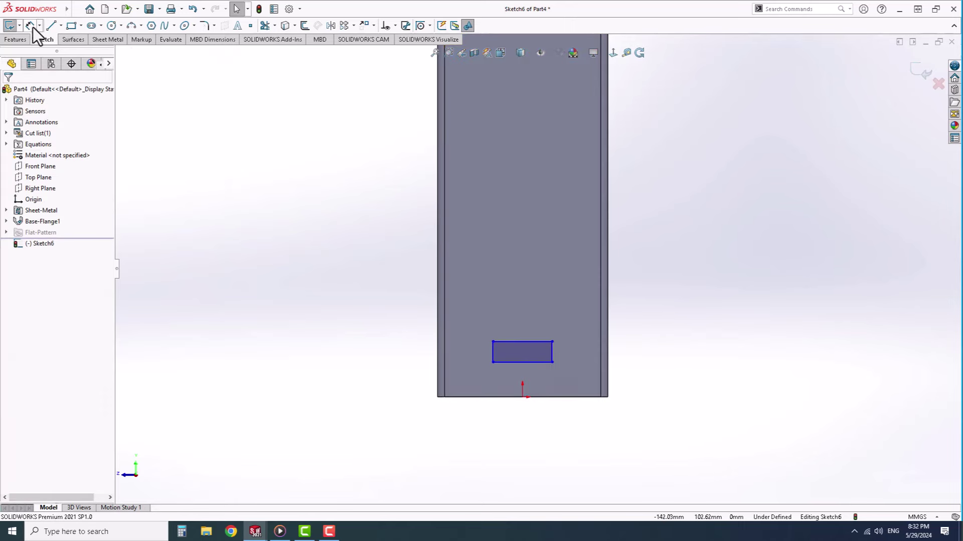
Step: Dimension the rectangle 8.20 mm wide and 15 mm tall
{"action": "left_click", "coordinate": [527, 306]}
{"action": "type", "text": "20"}
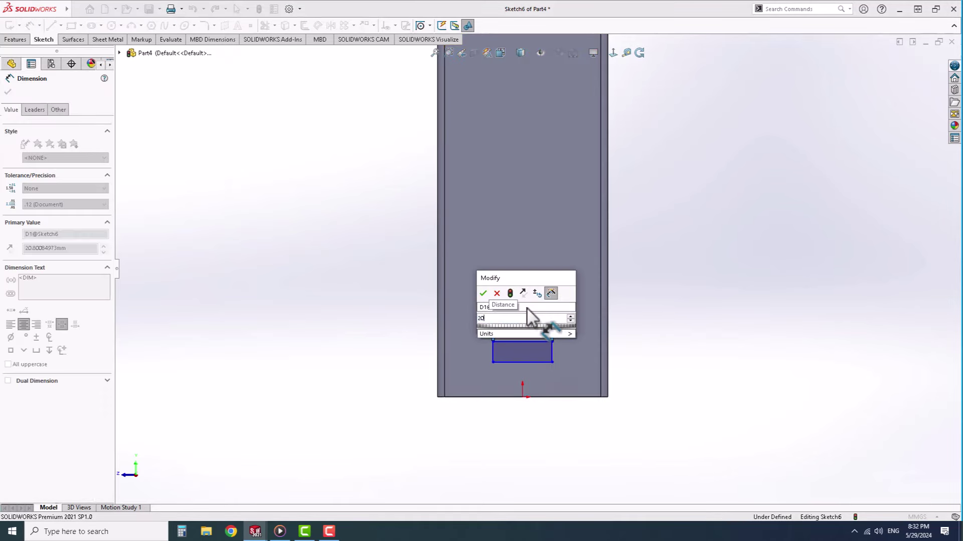
{"action": "key", "text": "Return"}
{"action": "double_click", "coordinate": [527, 306]}
{"action": "type", "text": "8.2"}
{"action": "key", "text": "Return"}
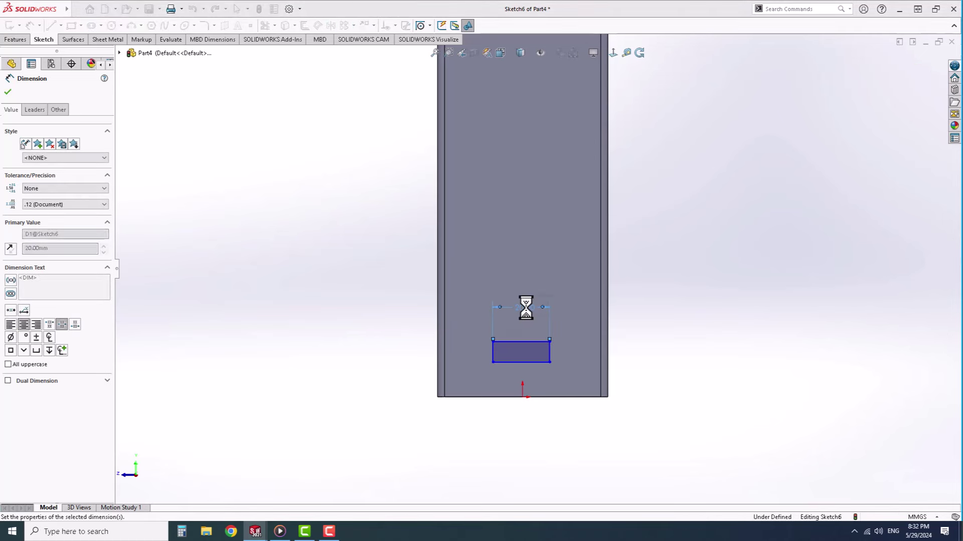
{"action": "scroll", "coordinate": [523, 347], "scroll_direction": "down", "scroll_amount": 3}
{"action": "left_click", "coordinate": [509, 352]}
{"action": "left_click", "coordinate": [555, 356]}
{"action": "type", "text": "15"}
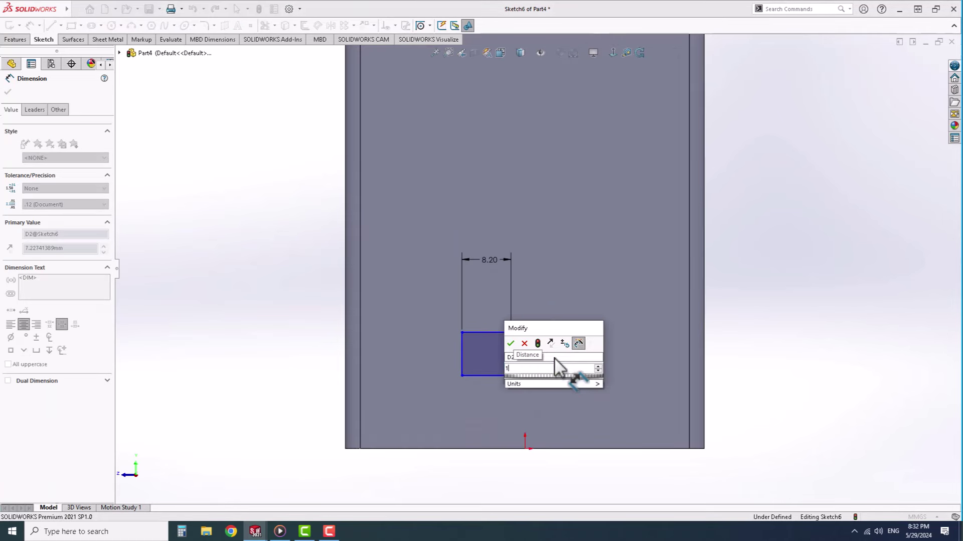
{"action": "key", "text": "Return"}
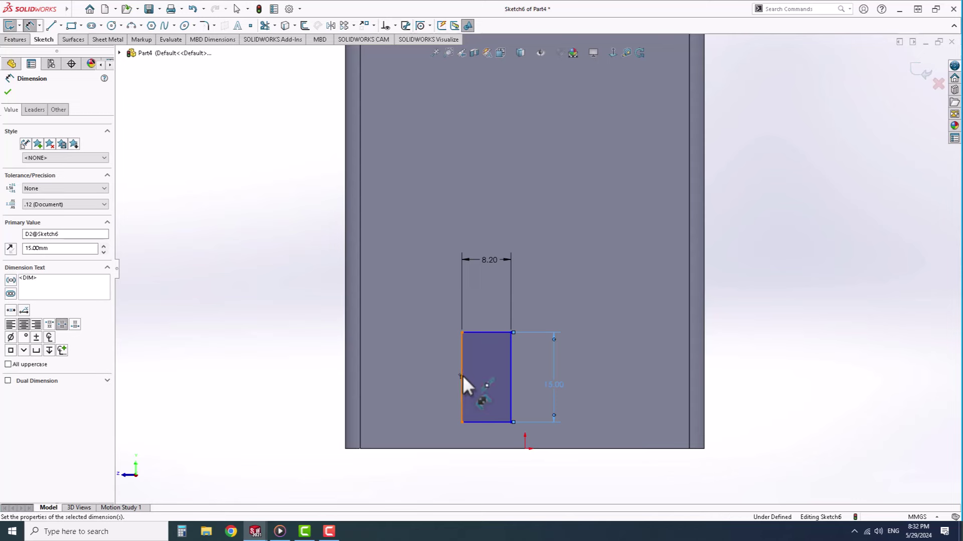
Step: Set the rectangle 20 mm above the upright's bottom edge
{"action": "left_click", "coordinate": [462, 374]}
{"action": "left_click", "coordinate": [456, 448]}
{"action": "left_click", "coordinate": [419, 424]}
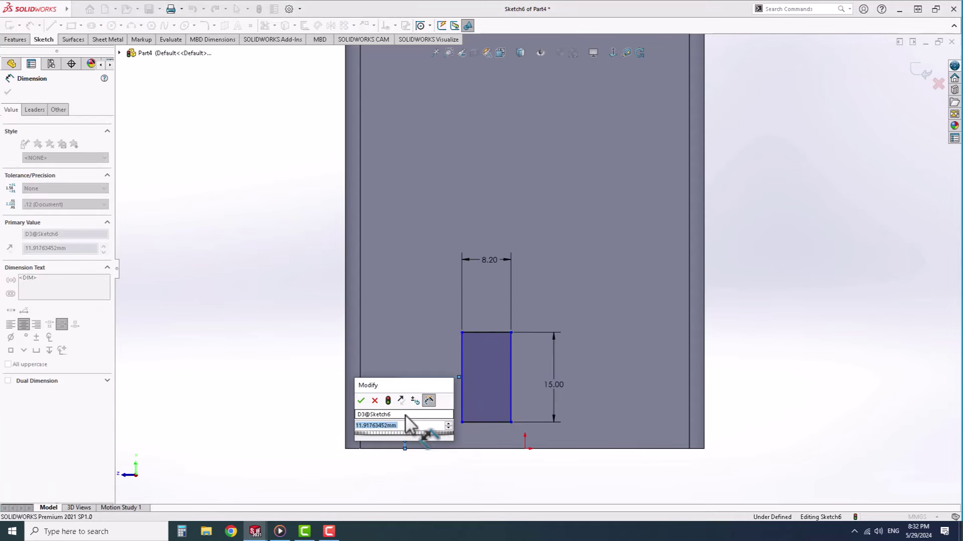
{"action": "type", "text": "20"}
{"action": "key", "text": "Return"}
{"action": "key", "text": "Escape"}
Step: Box-select the rectangle's four lines, abandoning a started mirror
{"action": "right_click", "coordinate": [231, 230]}
{"action": "left_click_drag", "start_coordinate": [210, 217], "coordinate": [534, 388]}
{"action": "left_click", "coordinate": [331, 25]}
{"action": "key", "text": "Escape"}
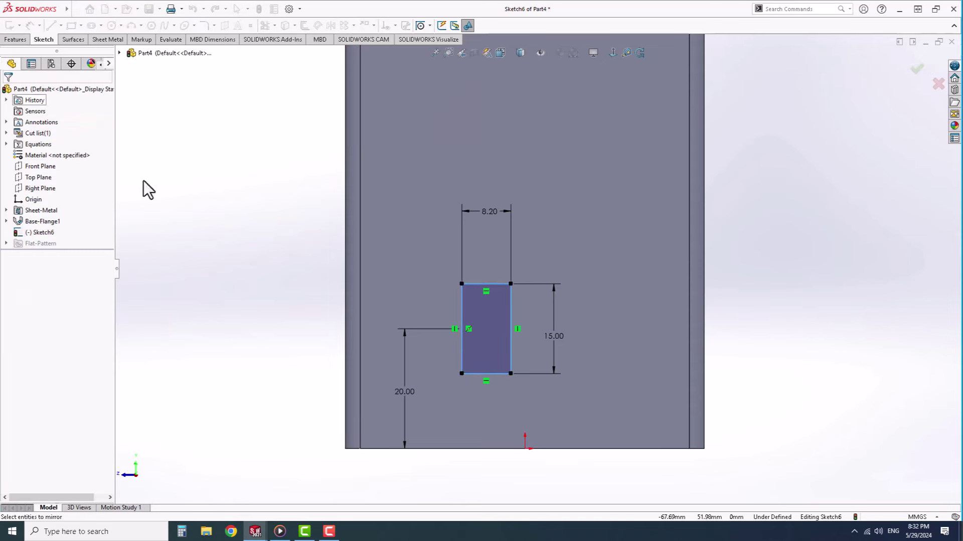
{"action": "left_click_drag", "start_coordinate": [204, 193], "coordinate": [529, 396]}
Step: Pattern the rectangle into two vertical copies spaced 70 mm apart
{"action": "left_click", "coordinate": [344, 25]}
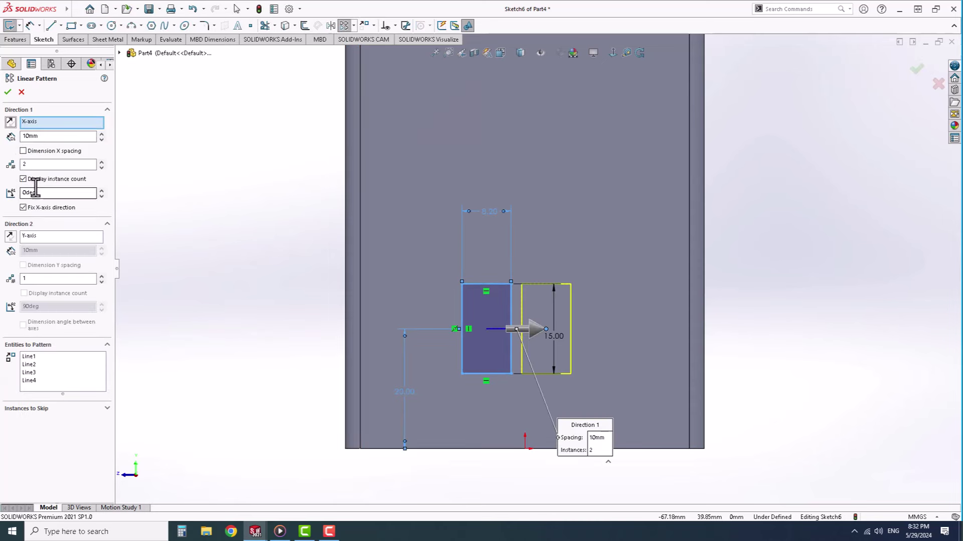
{"action": "left_click", "coordinate": [101, 168]}
{"action": "left_click", "coordinate": [101, 276]}
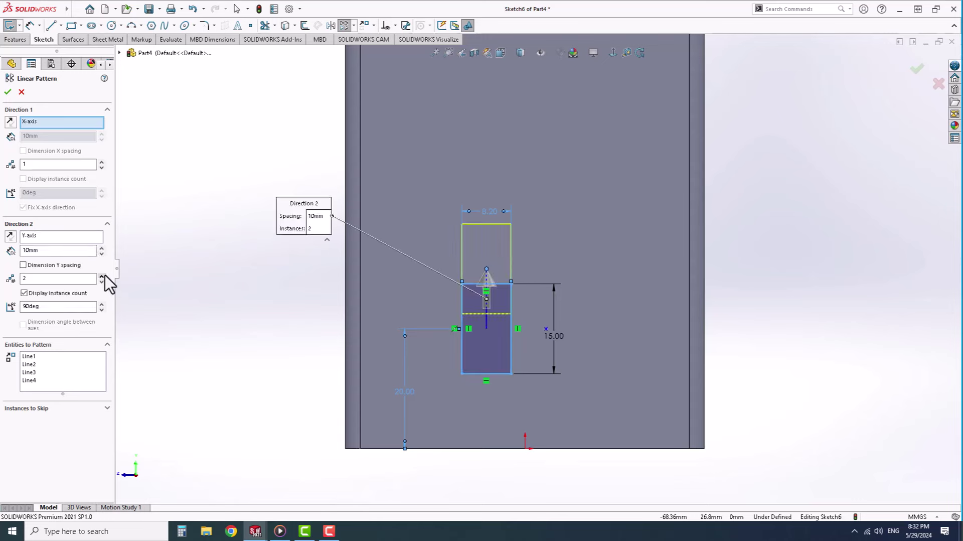
{"action": "key", "text": "Return"}
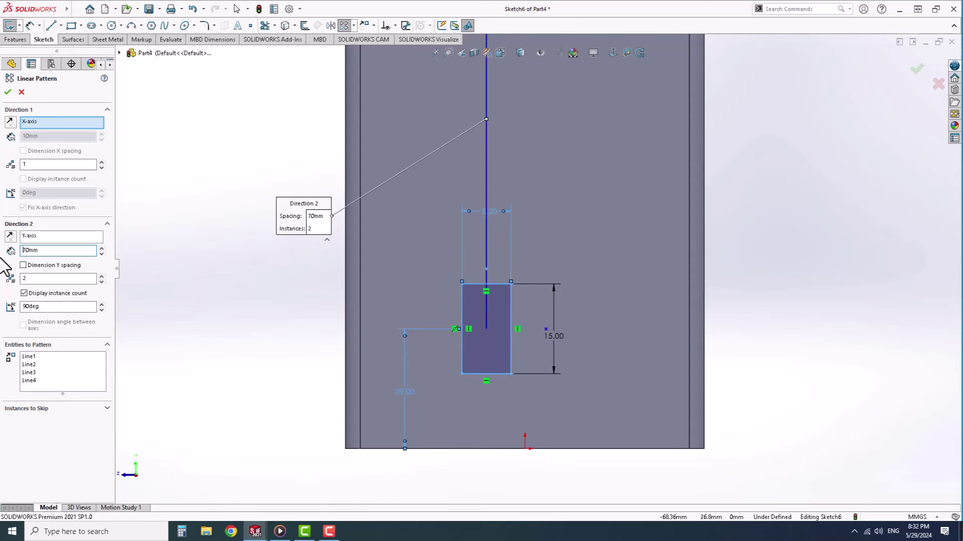
{"action": "left_click", "coordinate": [8, 92]}
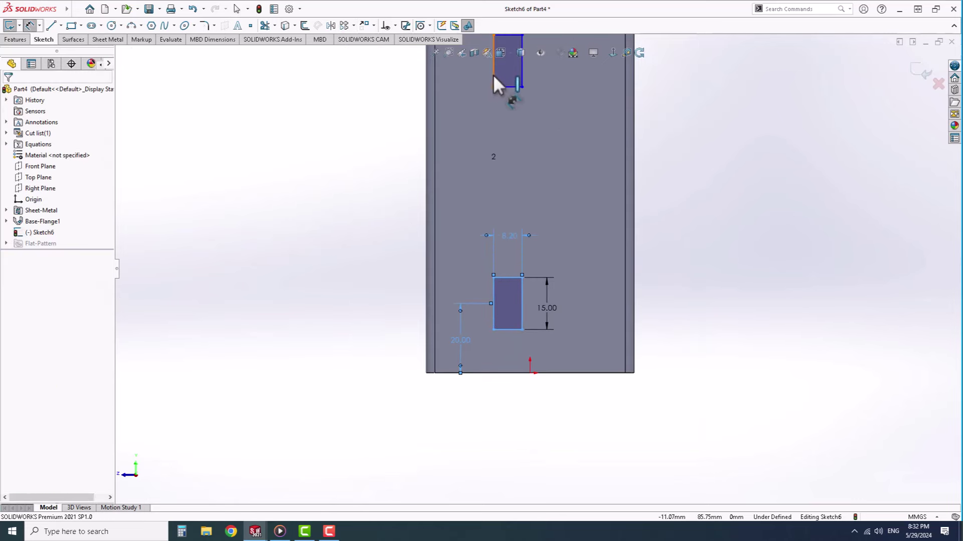
Step: Dimension the 70 mm slot gap and centre the slots on the origin with a Midpoint relation
{"action": "scroll", "coordinate": [494, 76], "scroll_direction": "up", "scroll_amount": 2}
{"action": "left_click", "coordinate": [508, 125]}
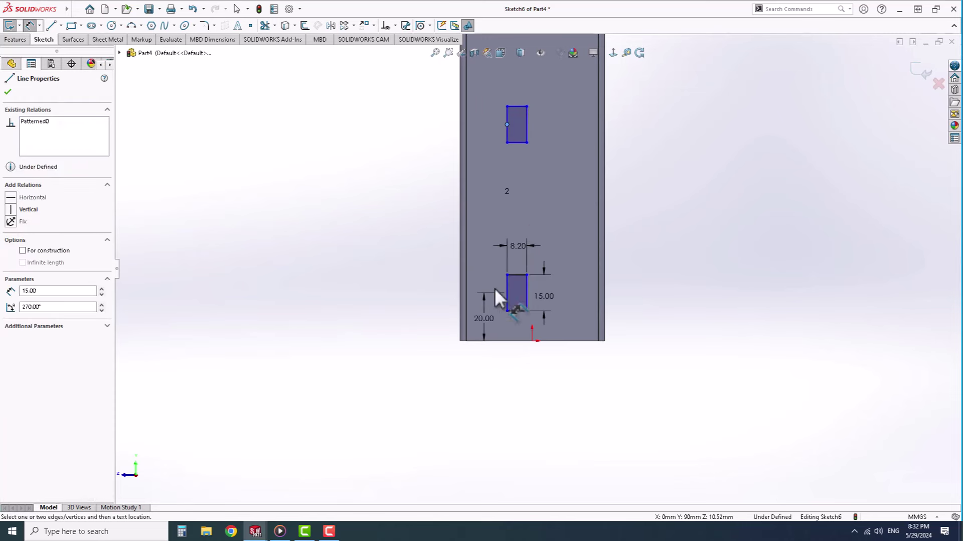
{"action": "left_click", "coordinate": [508, 301]}
{"action": "left_click", "coordinate": [351, 211]}
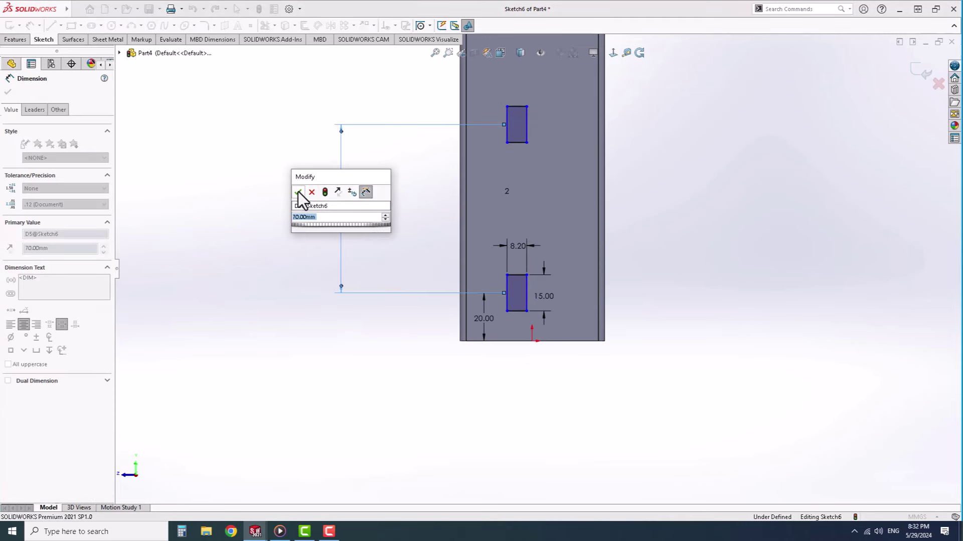
{"action": "left_click", "coordinate": [300, 194]}
{"action": "right_click", "coordinate": [264, 238]}
{"action": "key", "text": "Escape"}
{"action": "left_click", "coordinate": [532, 341]}
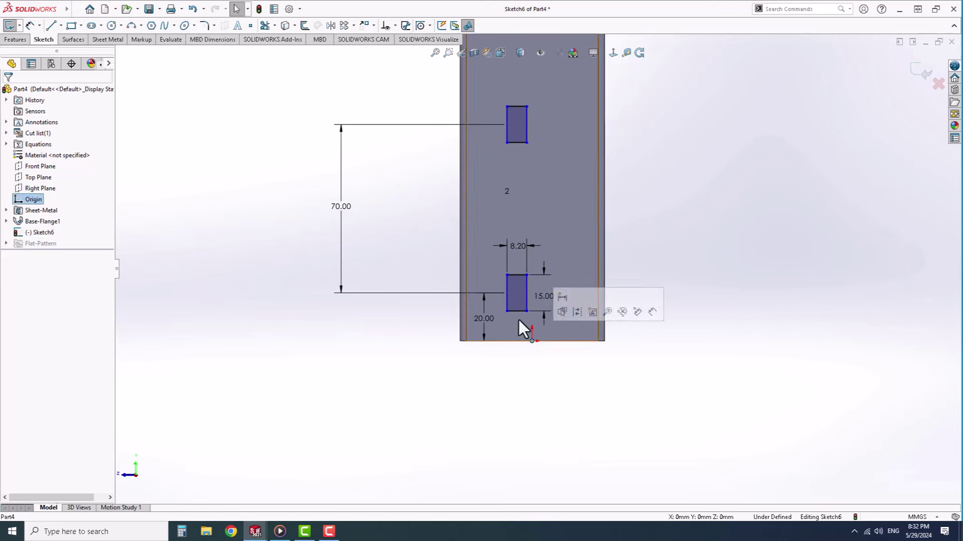
{"action": "left_click", "coordinate": [518, 311], "text": "ctrl"}
{"action": "left_click", "coordinate": [566, 281]}
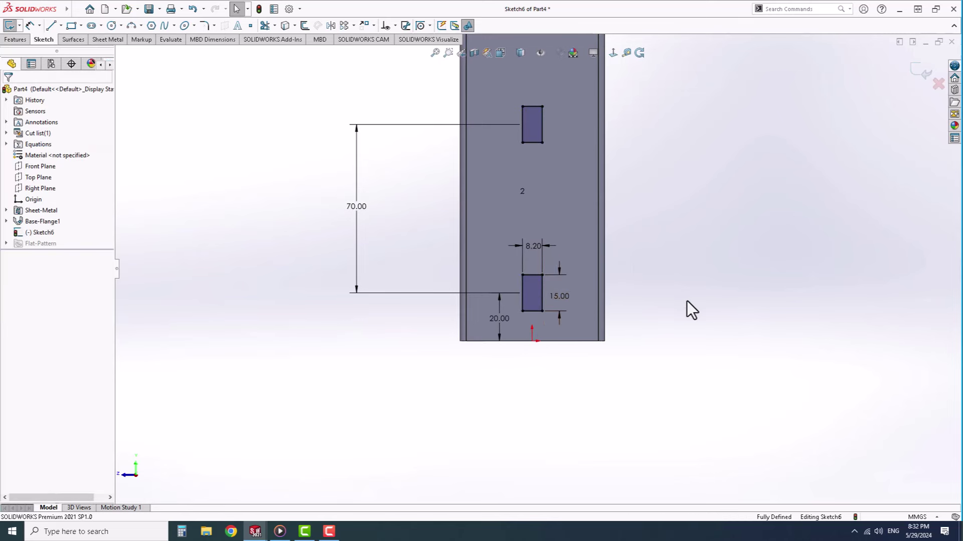
Step: Cut both slots through the web with an Extruded Cut, then open Save As
{"action": "left_click", "coordinate": [15, 39]}
{"action": "left_click", "coordinate": [76, 25]}
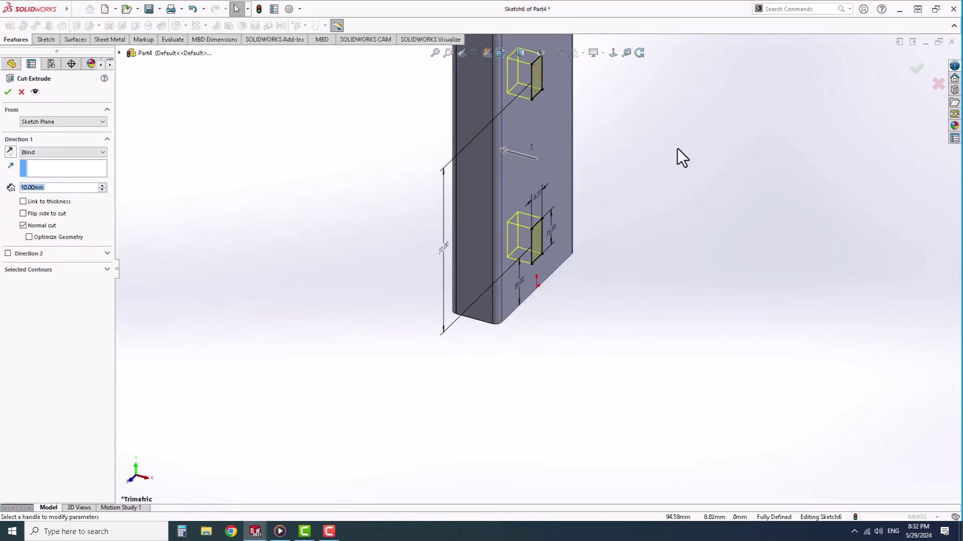
{"action": "key", "text": "Return"}
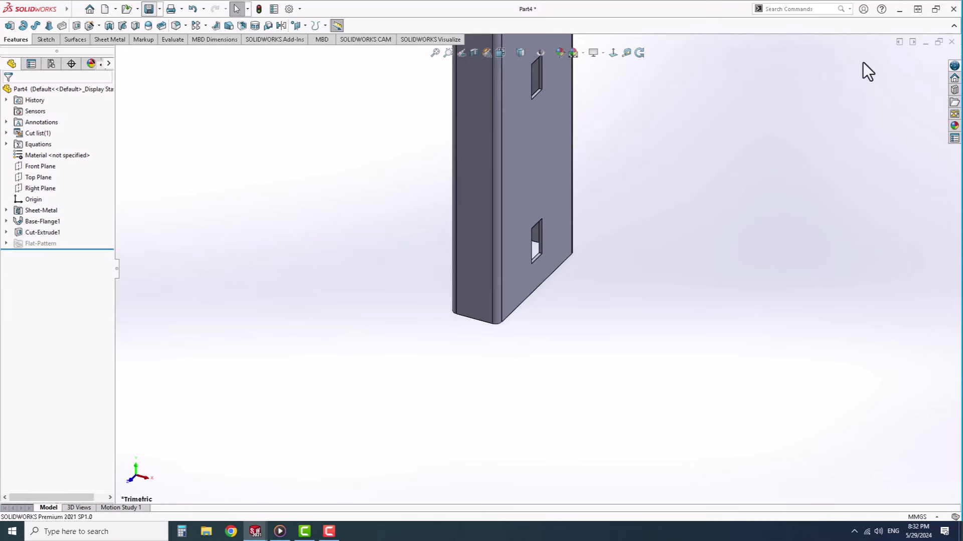
{"action": "key", "text": "ctrl+s"}
{"action": "scroll", "coordinate": [270, 246], "scroll_direction": "down", "scroll_amount": 1}
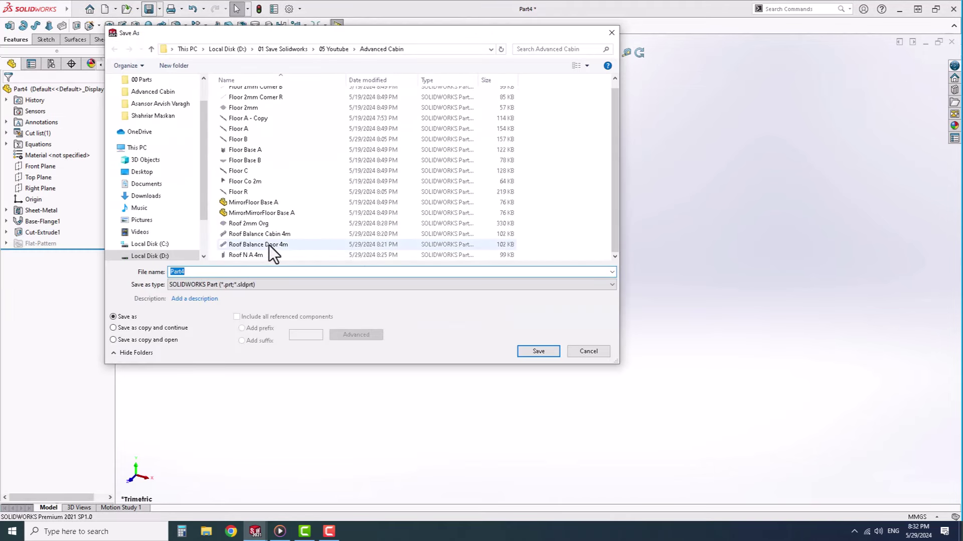
Step: Save the part as 'Roof 1.25m N B' and insert it into the Assem Roof assembly
{"action": "type", "text": "R"}
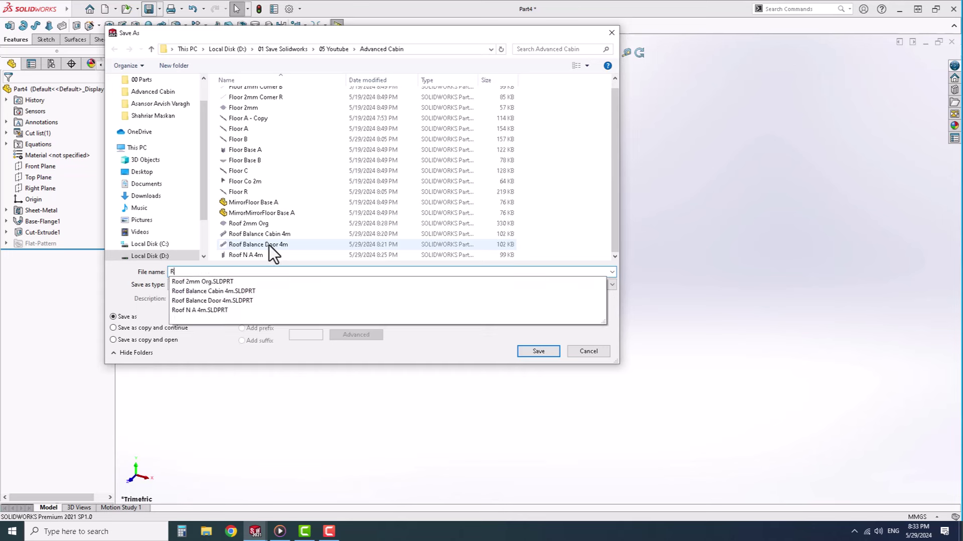
{"action": "type", "text": "oof 1.2"}
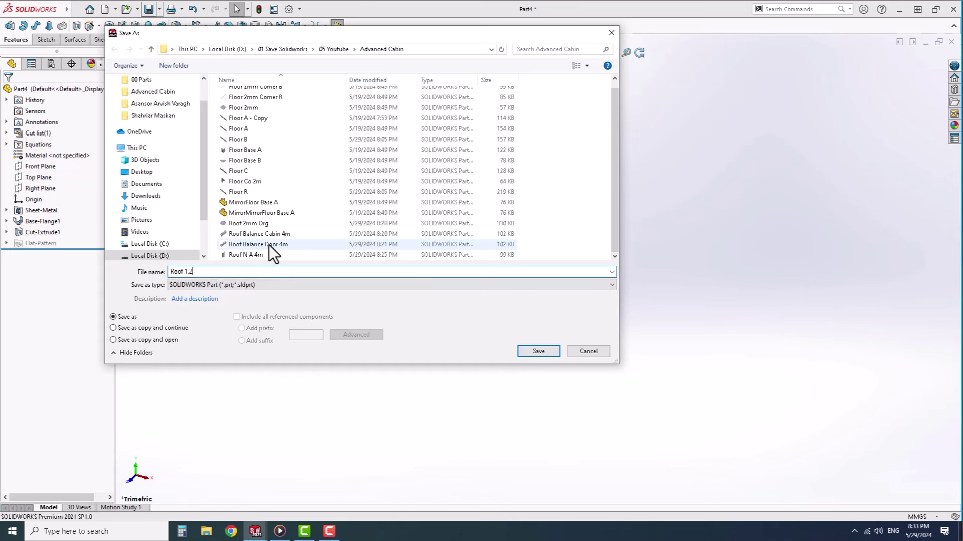
{"action": "type", "text": "5m N "}
{"action": "type", "text": "B"}
{"action": "left_click", "coordinate": [547, 350]}
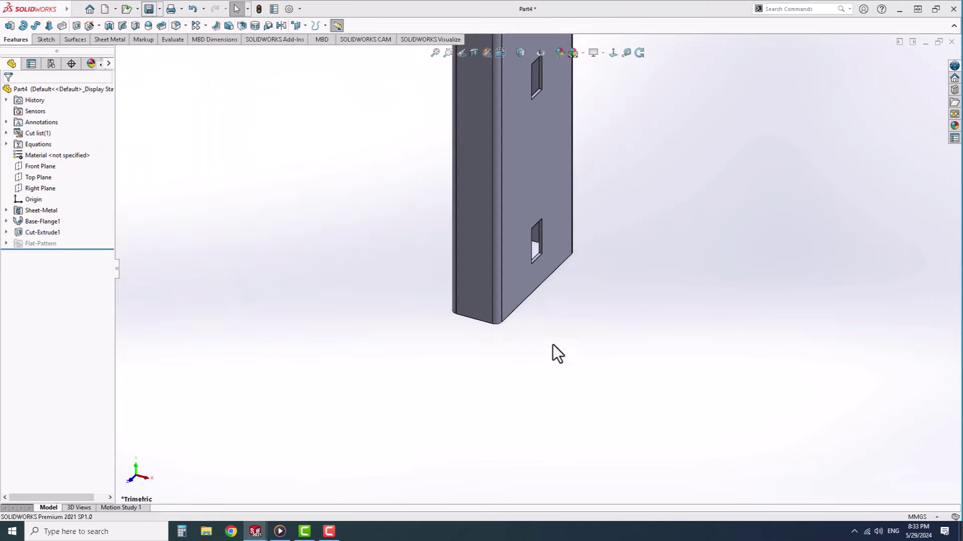
{"action": "left_click", "coordinate": [951, 42]}
{"action": "left_click", "coordinate": [21, 26]}
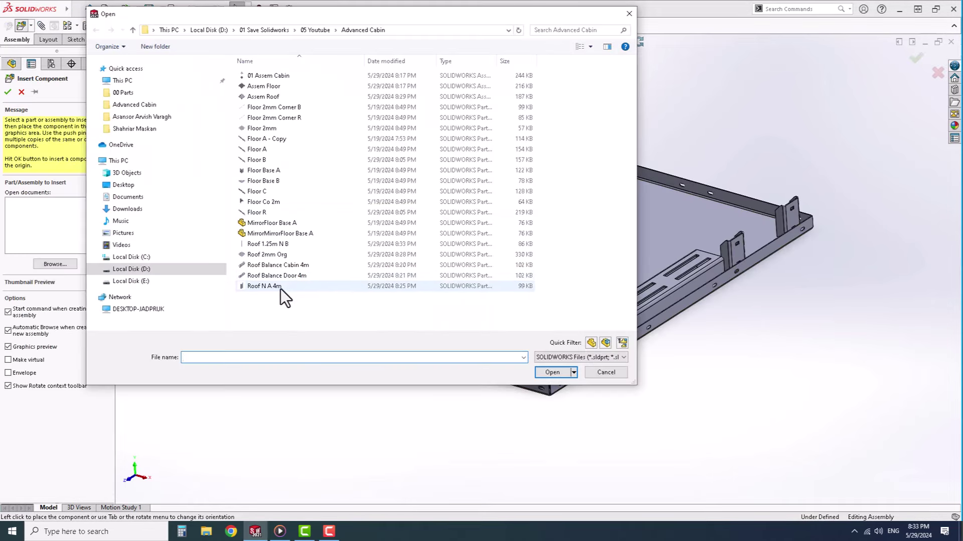
{"action": "left_click", "coordinate": [280, 287]}
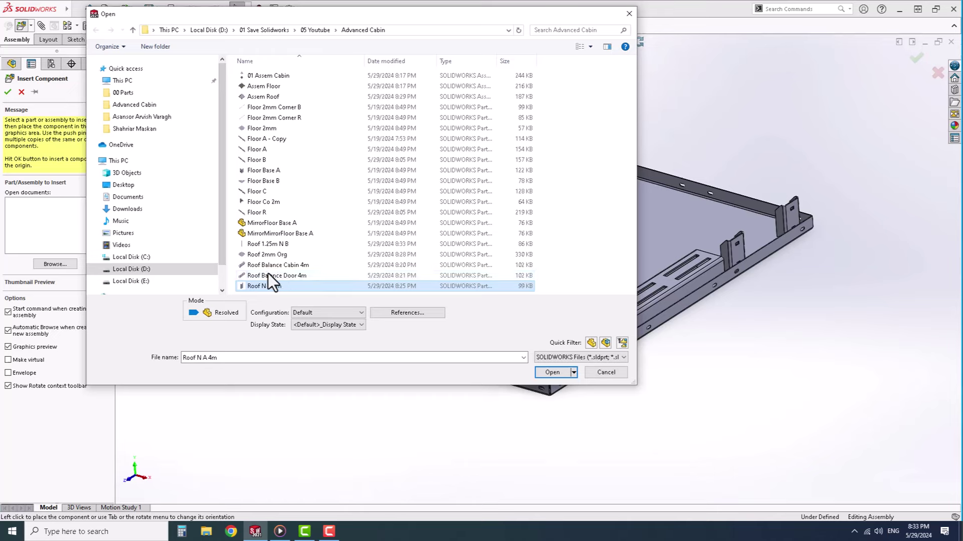
{"action": "left_click", "coordinate": [268, 244]}
{"action": "left_click", "coordinate": [552, 372]}
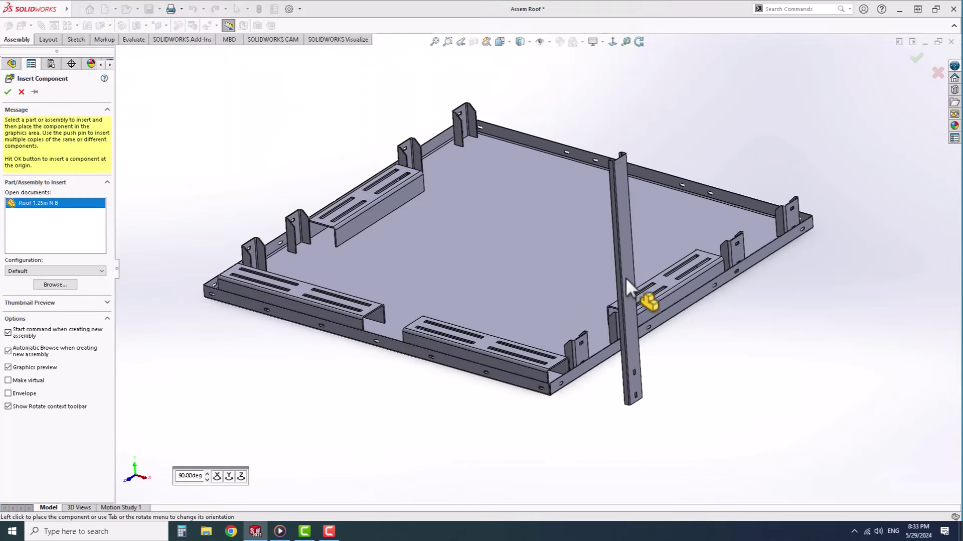
Step: Place the upright and mate its face coincident with the Roof N A 4m post
{"action": "left_click", "coordinate": [648, 371]}
{"action": "scroll", "coordinate": [603, 371], "scroll_direction": "down", "scroll_amount": 5}
{"action": "left_click", "coordinate": [677, 391]}
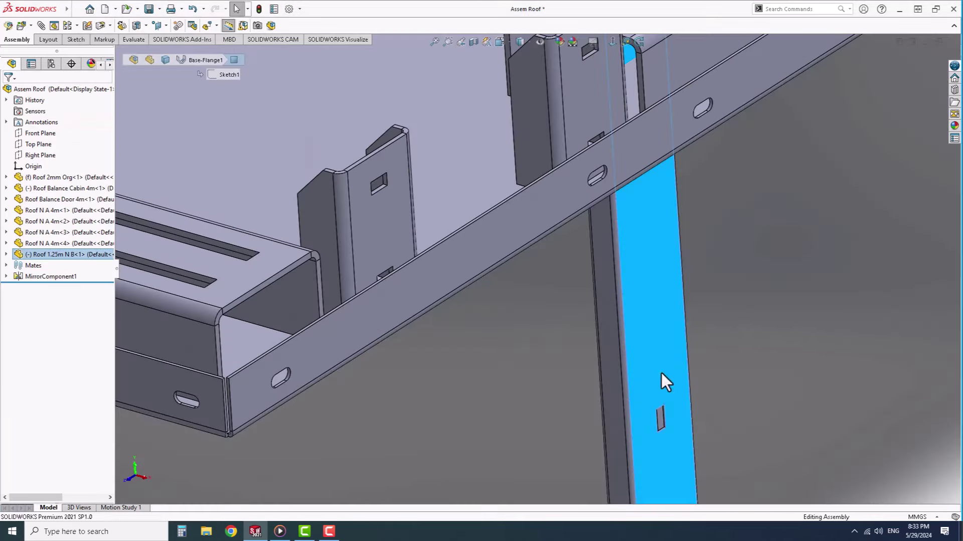
{"action": "left_click", "coordinate": [788, 316]}
{"action": "left_click", "coordinate": [477, 243]}
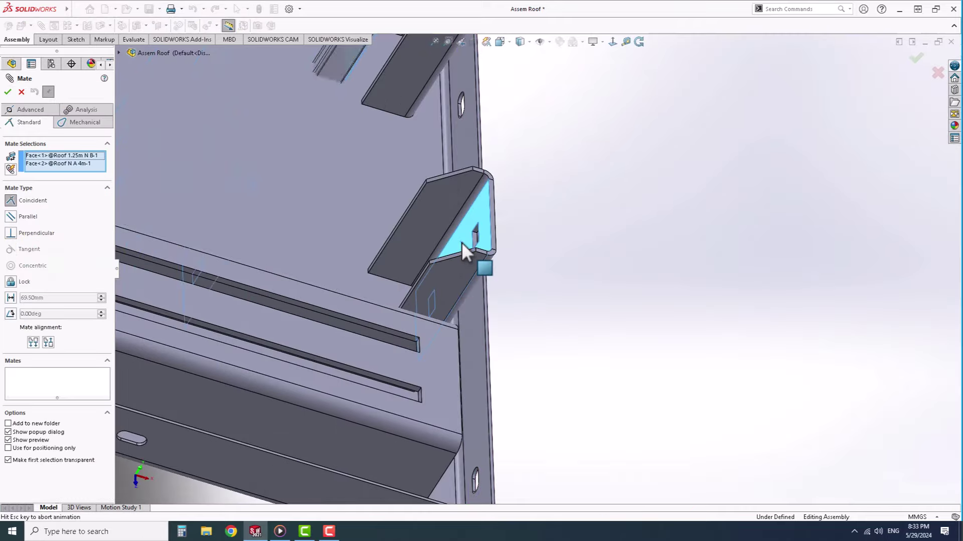
{"action": "right_click", "coordinate": [461, 242]}
Step: Add a second coincident mate between the upright and the Roof 2mm Org frame face
{"action": "mouse_move", "coordinate": [449, 242]}
{"action": "middle_mouse_down"}
{"action": "mouse_move", "coordinate": [381, 226]}
{"action": "mouse_move", "coordinate": [512, 301]}
{"action": "middle_mouse_up"}
{"action": "left_click", "coordinate": [511, 301]}
{"action": "scroll", "coordinate": [507, 369], "scroll_direction": "down", "scroll_amount": 5}
{"action": "scroll", "coordinate": [458, 327], "scroll_direction": "down", "scroll_amount": 5}
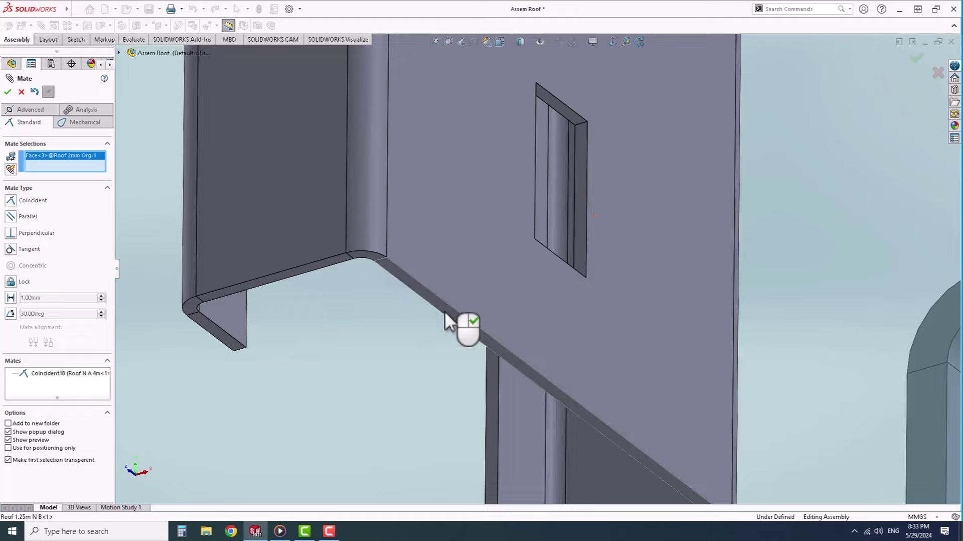
{"action": "left_click", "coordinate": [444, 312]}
{"action": "right_click", "coordinate": [444, 311]}
{"action": "right_click", "coordinate": [444, 311]}
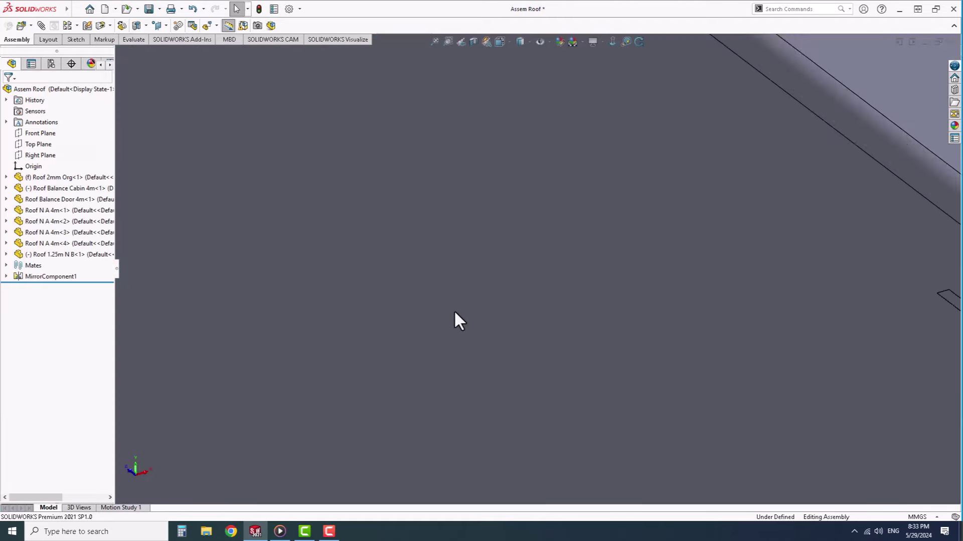
Step: Zoom and rotate around the assembly to check the upright's fit
{"action": "scroll", "coordinate": [454, 312], "scroll_direction": "up", "scroll_amount": 5}
{"action": "scroll", "coordinate": [544, 301], "scroll_direction": "up", "scroll_amount": 3}
{"action": "scroll", "coordinate": [577, 296], "scroll_direction": "down", "scroll_amount": 3}
{"action": "scroll", "coordinate": [590, 295], "scroll_direction": "down", "scroll_amount": 3}
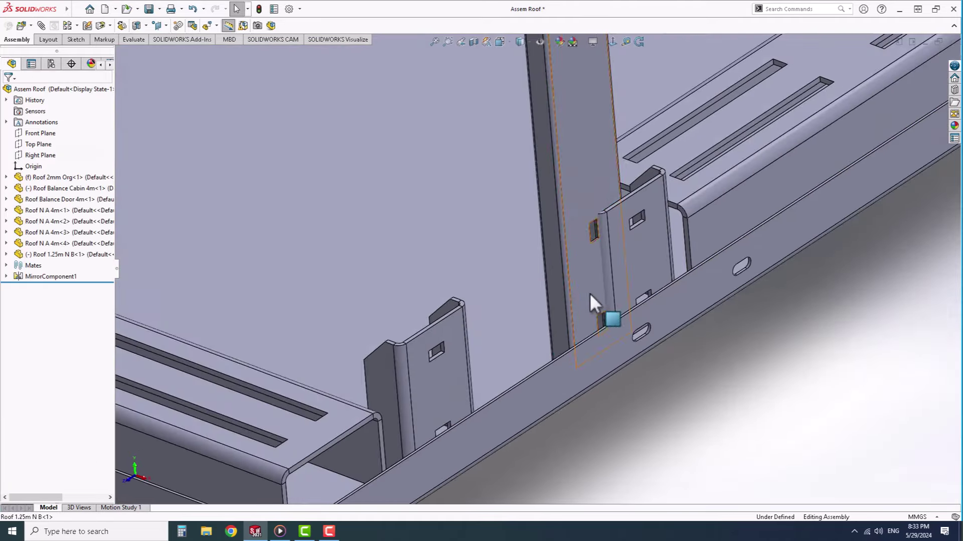
{"action": "left_click", "coordinate": [590, 294]}
{"action": "middle_click_drag", "start_coordinate": [589, 294], "coordinate": [404, 383]}
{"action": "left_click", "coordinate": [609, 459]}
{"action": "scroll", "coordinate": [609, 459], "scroll_direction": "up", "scroll_amount": 3}
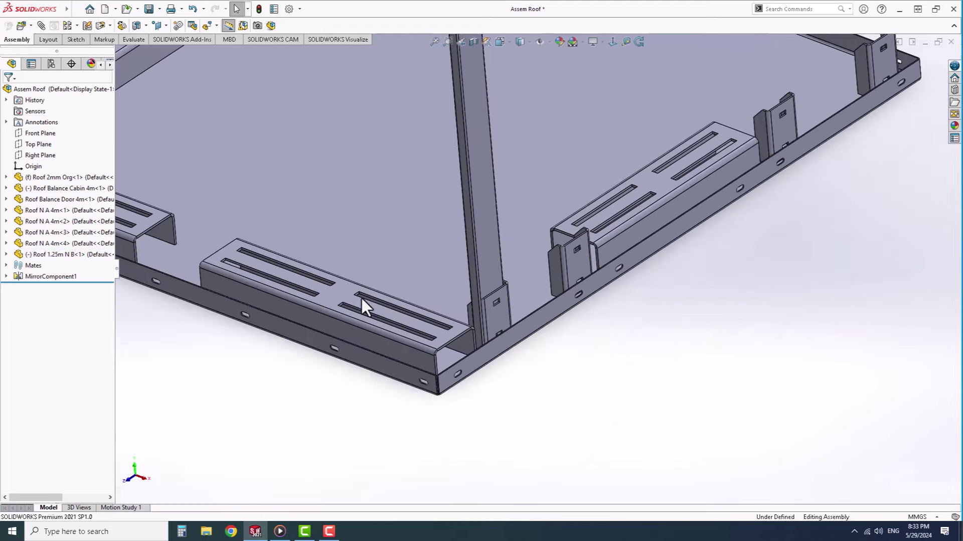
{"action": "scroll", "coordinate": [448, 273], "scroll_direction": "down", "scroll_amount": 3}
{"action": "left_click", "coordinate": [466, 265]}
{"action": "scroll", "coordinate": [466, 269], "scroll_direction": "down", "scroll_amount": 3}
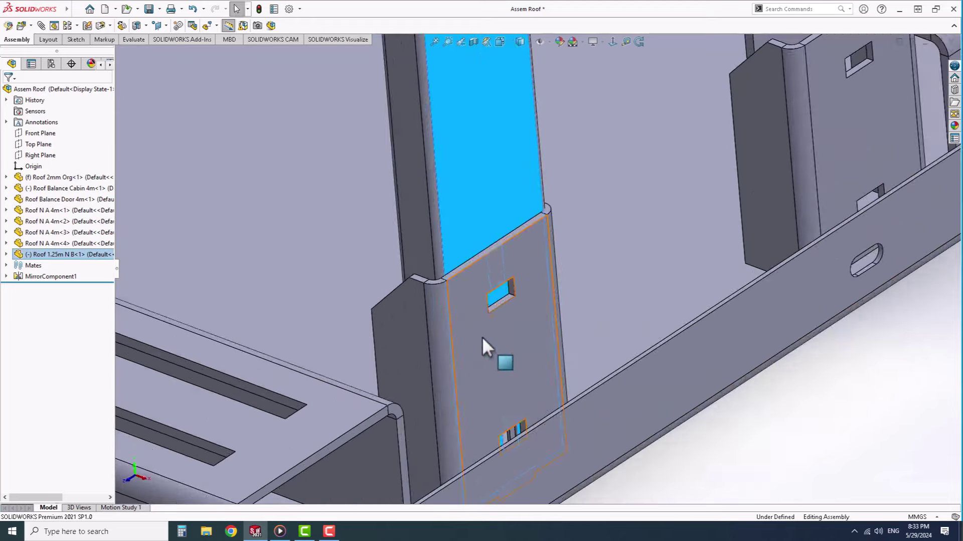
{"action": "scroll", "coordinate": [482, 336], "scroll_direction": "up", "scroll_amount": 3}
{"action": "scroll", "coordinate": [426, 271], "scroll_direction": "down", "scroll_amount": 3}
{"action": "scroll", "coordinate": [473, 333], "scroll_direction": "down", "scroll_amount": 1}
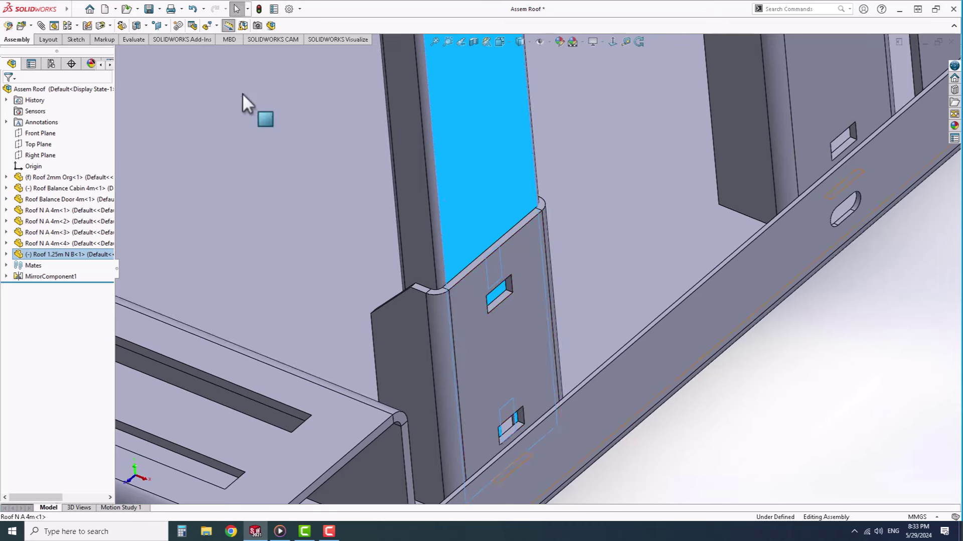
Step: Measure the spacing between the upright's slots, which comes to 60 mm
{"action": "left_click", "coordinate": [133, 39]}
{"action": "left_click", "coordinate": [70, 26]}
{"action": "left_click", "coordinate": [509, 283]}
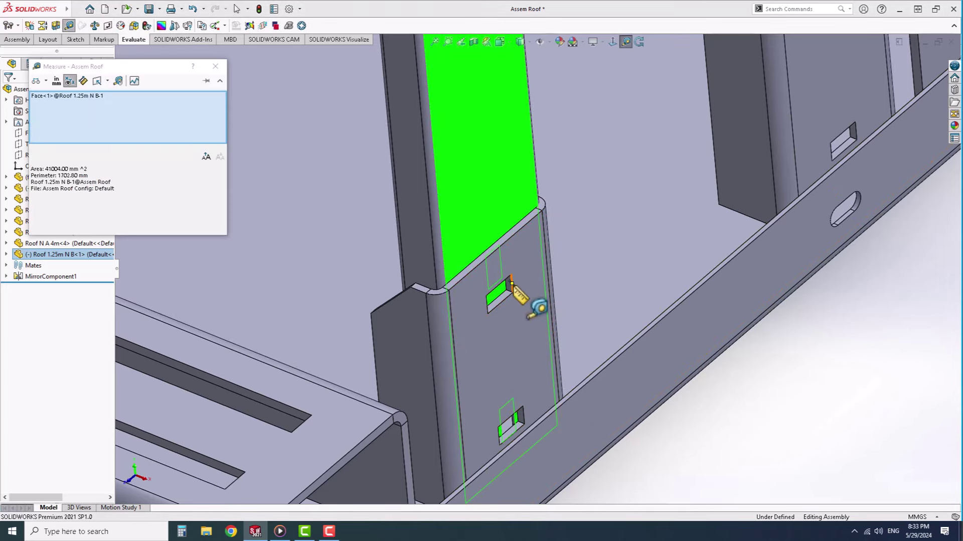
{"action": "key", "text": "Escape"}
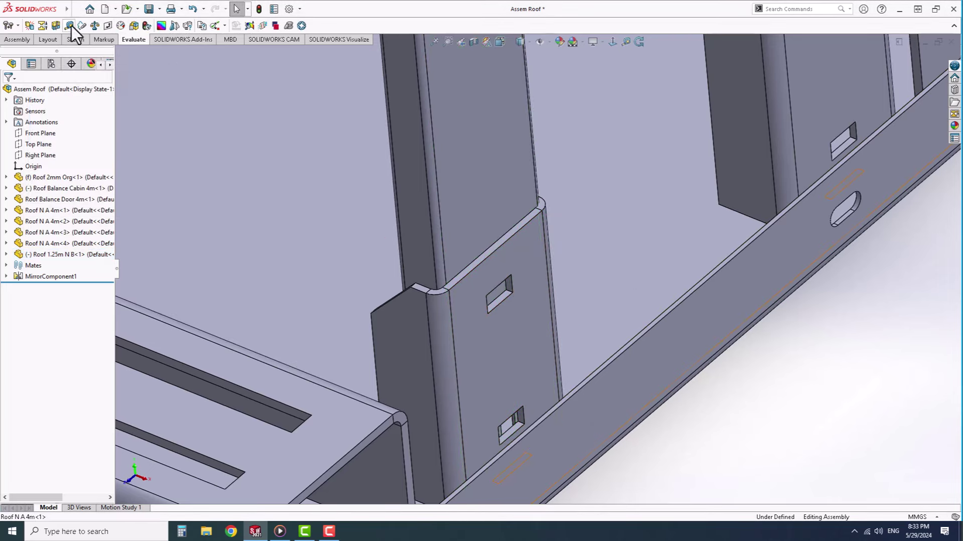
{"action": "left_click", "coordinate": [517, 287]}
{"action": "key", "text": "Escape"}
{"action": "left_click", "coordinate": [76, 9]}
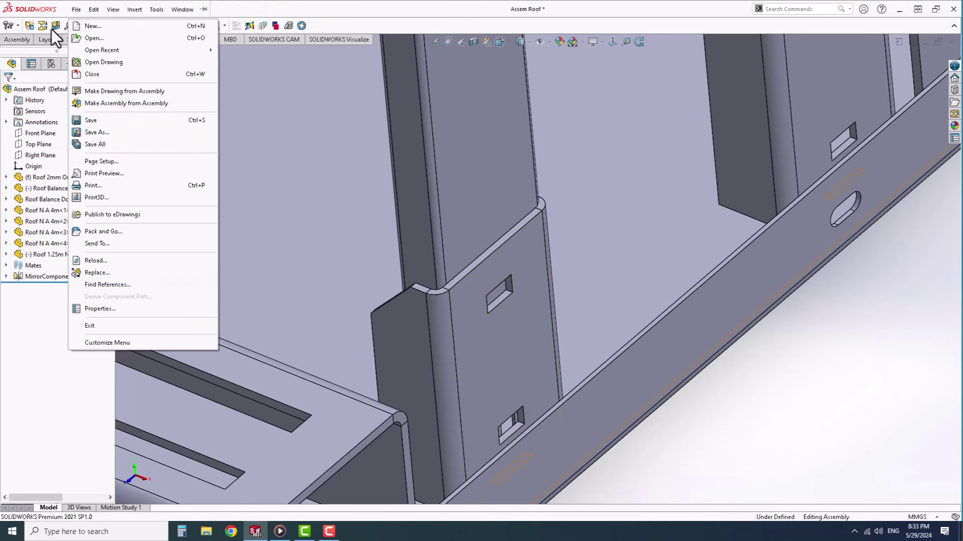
{"action": "left_click", "coordinate": [132, 70]}
{"action": "left_click", "coordinate": [69, 25]}
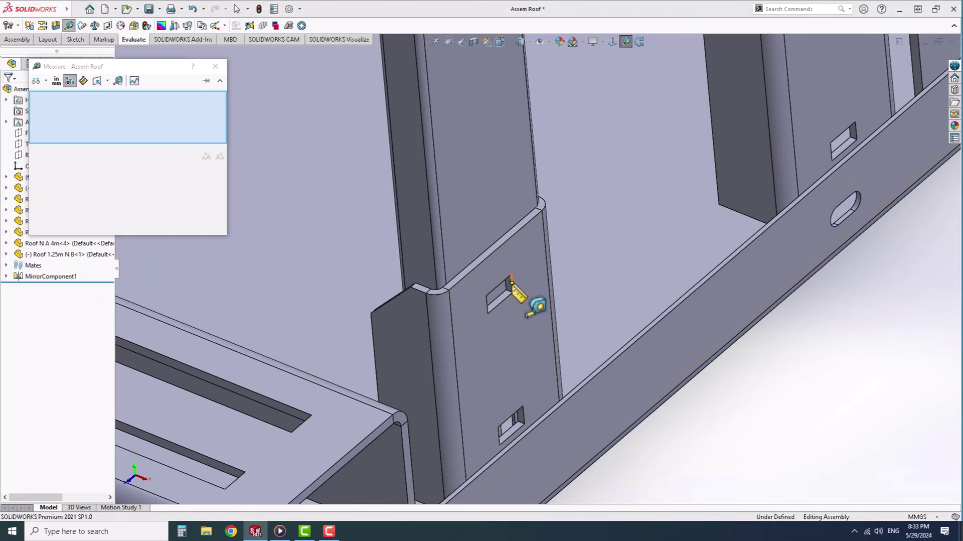
{"action": "left_click", "coordinate": [511, 283]}
{"action": "left_click", "coordinate": [524, 415]}
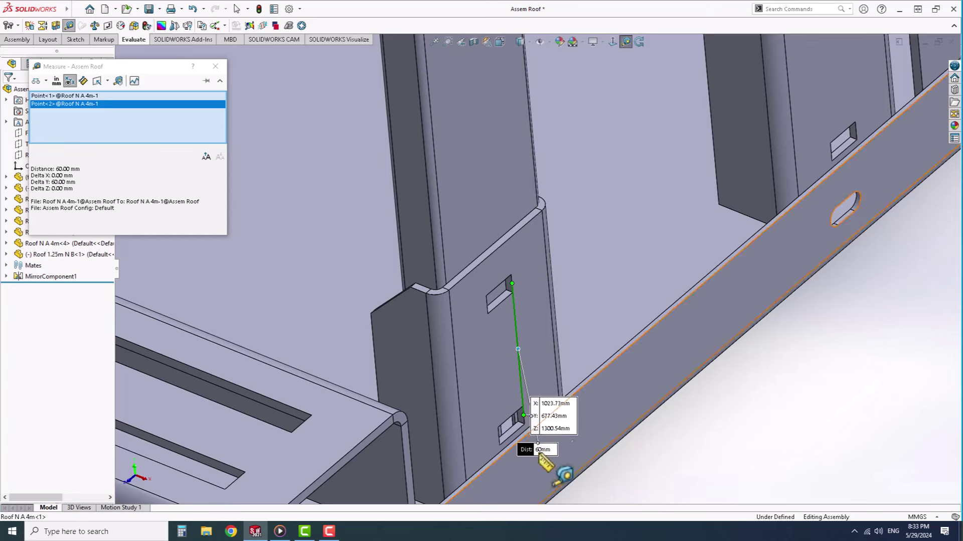
{"action": "key", "text": "Escape"}
Step: In Roof 1.25m N B, change the Cut-Extrude1 sketch's 70 mm slot spacing to 60 mm, then close the part
{"action": "left_click", "coordinate": [494, 150]}
{"action": "left_click", "coordinate": [497, 139]}
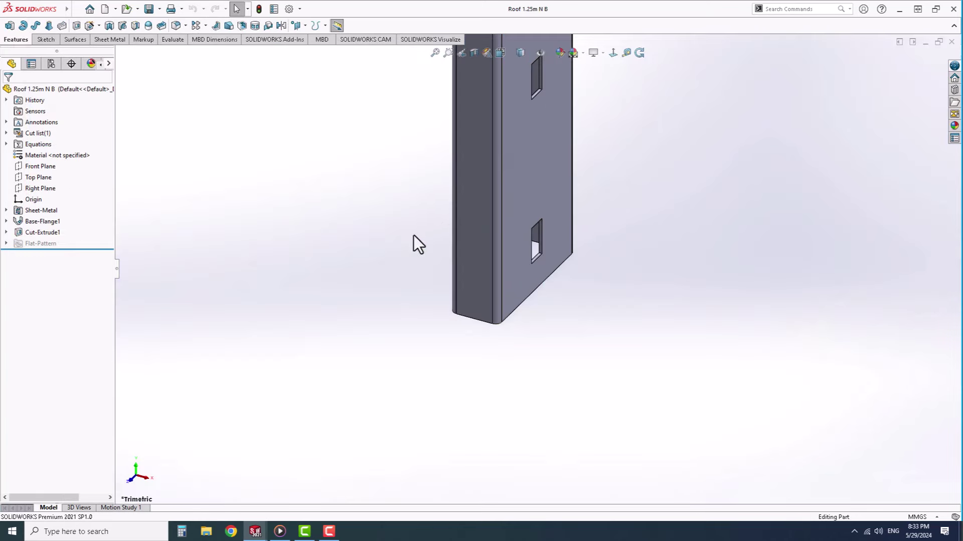
{"action": "left_click", "coordinate": [51, 234]}
{"action": "left_click", "coordinate": [80, 208]}
{"action": "scroll", "coordinate": [522, 441], "scroll_direction": "down", "scroll_amount": 5}
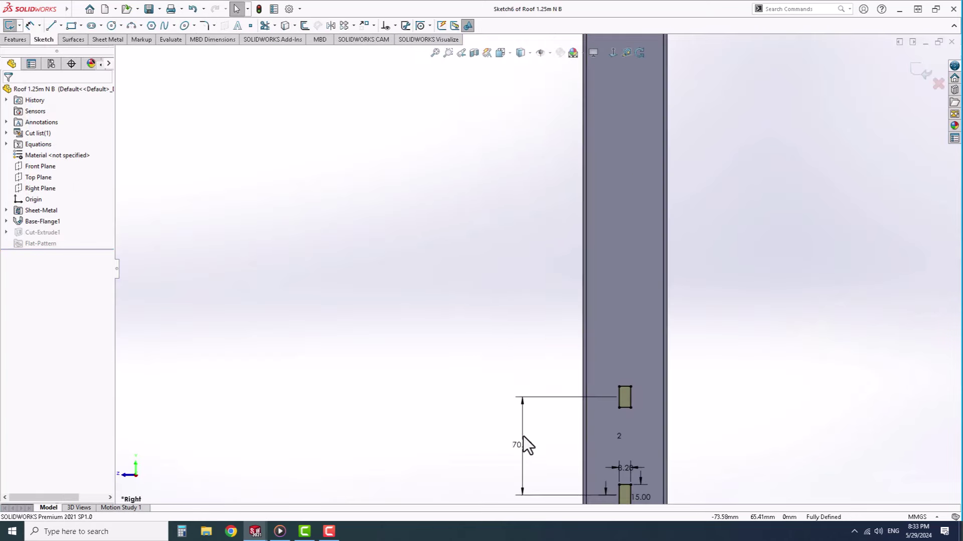
{"action": "double_click", "coordinate": [522, 441]}
{"action": "type", "text": "60"}
{"action": "key", "text": "Return"}
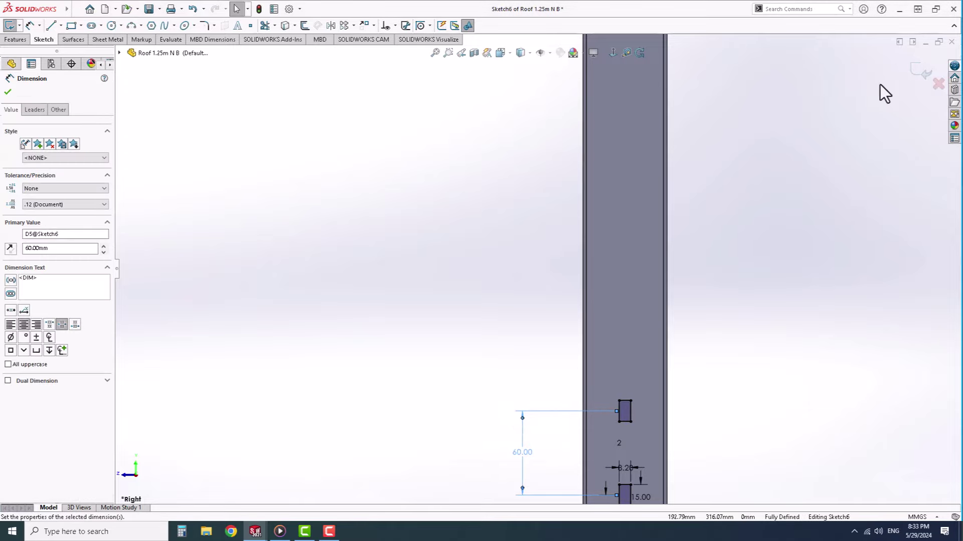
{"action": "left_click", "coordinate": [921, 72]}
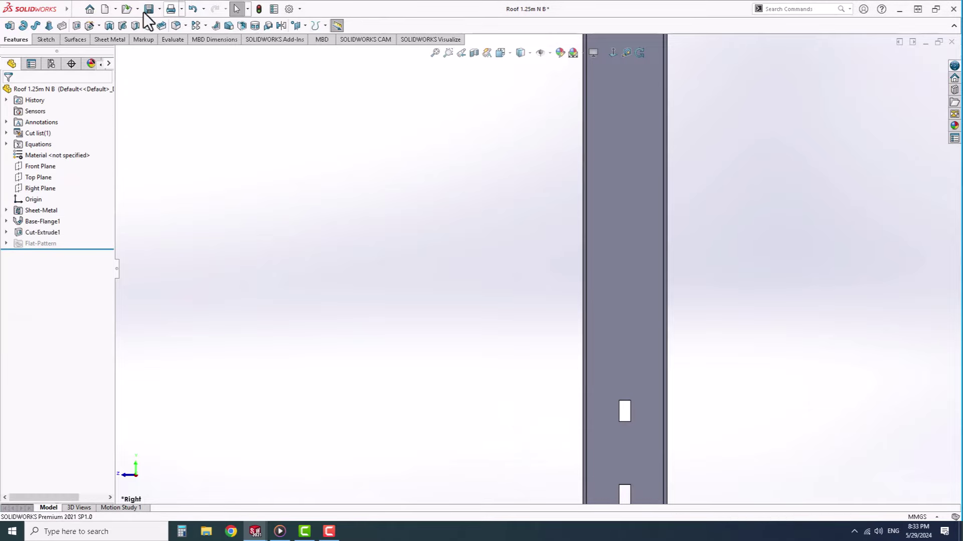
{"action": "left_click", "coordinate": [951, 42]}
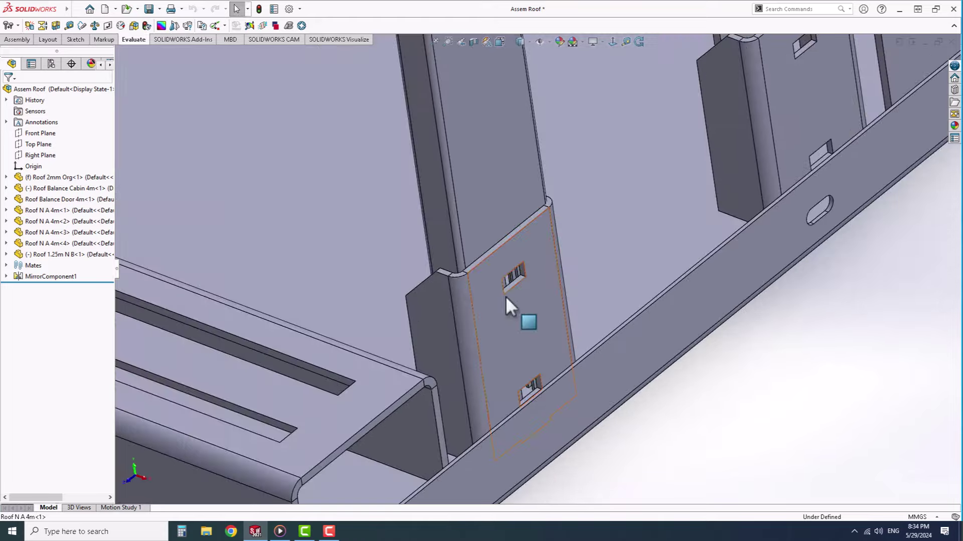
Step: Add a Coincident mate between the Front Planes of Roof 1.25m N B<1> and Roof N A 4m<1>
{"action": "scroll", "coordinate": [505, 296], "scroll_direction": "up", "scroll_amount": 5}
{"action": "left_click", "coordinate": [15, 40]}
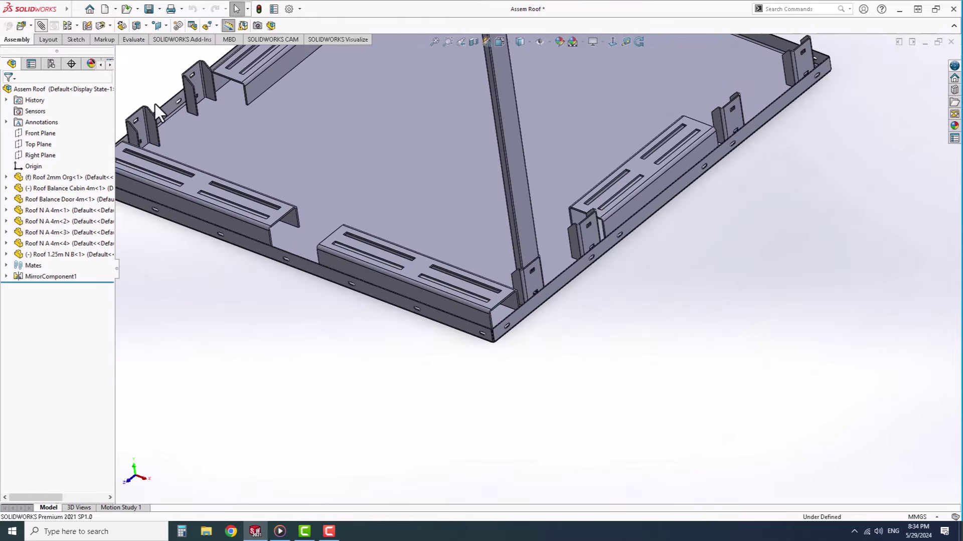
{"action": "left_click", "coordinate": [157, 217]}
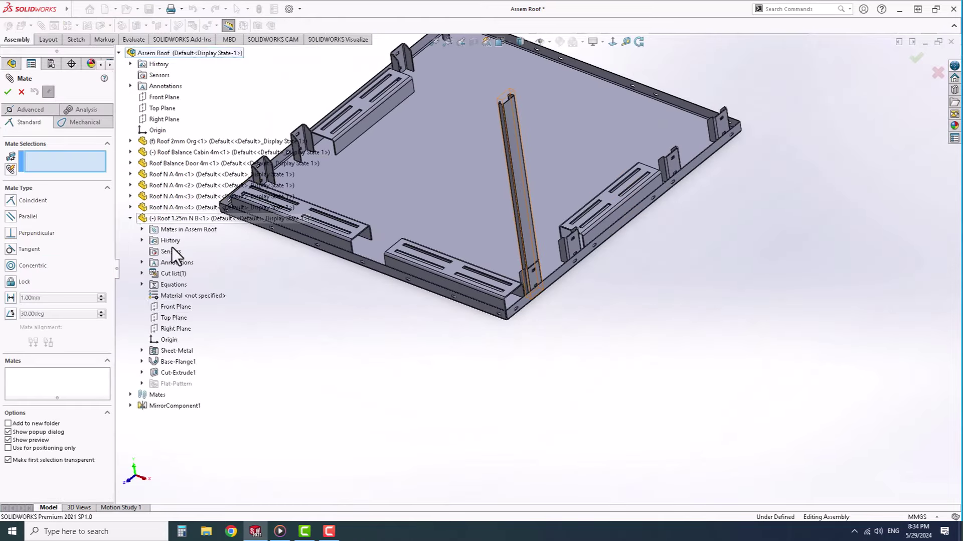
{"action": "left_click", "coordinate": [169, 308]}
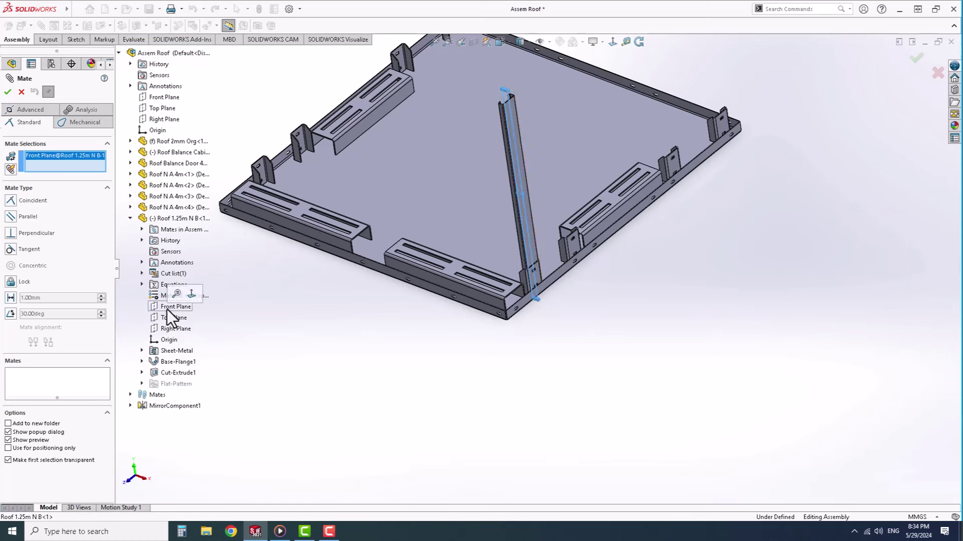
{"action": "left_click", "coordinate": [130, 218]}
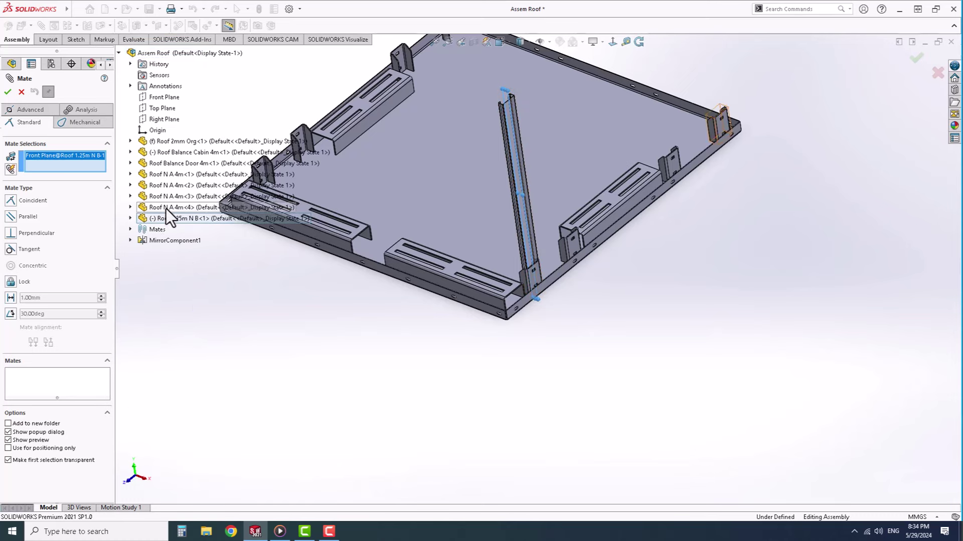
{"action": "left_click", "coordinate": [165, 174]}
{"action": "left_click", "coordinate": [173, 262]}
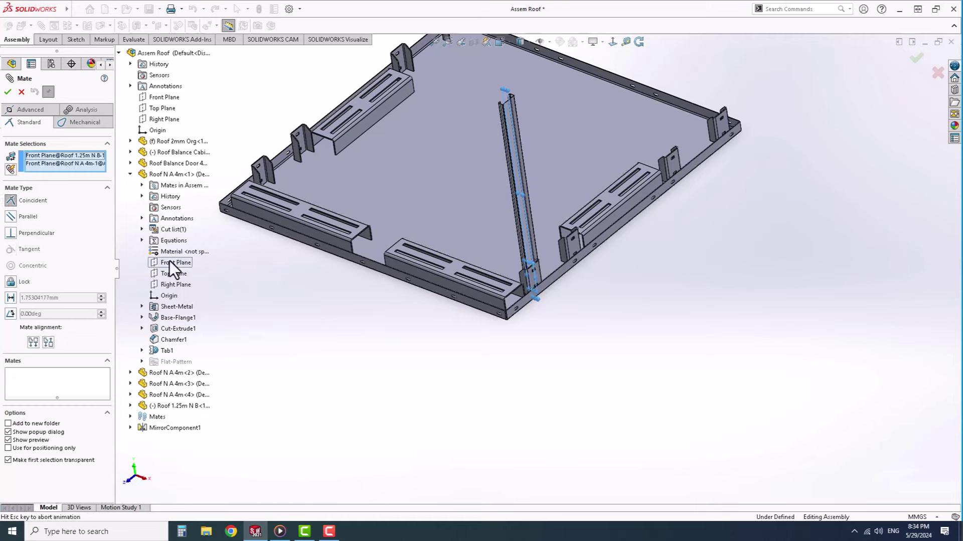
{"action": "left_click", "coordinate": [157, 247]}
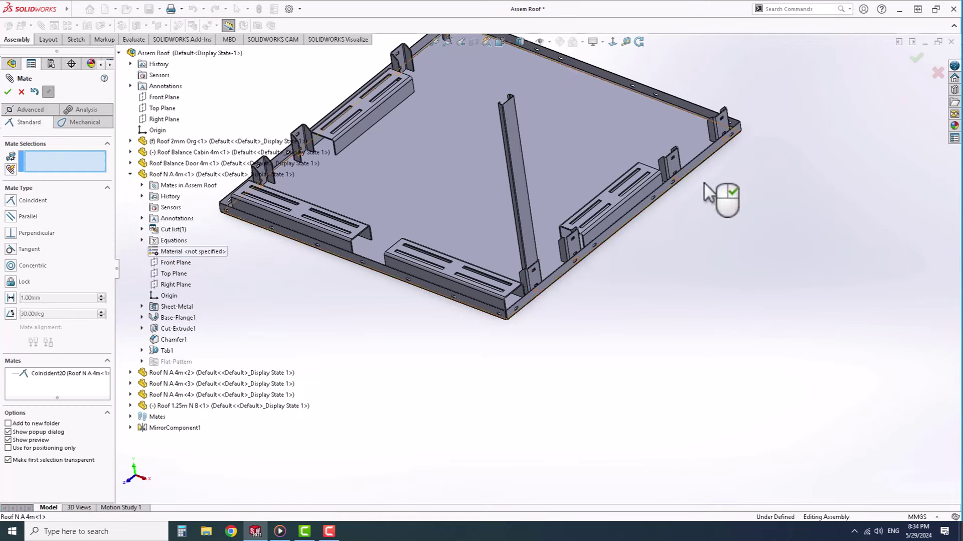
{"action": "right_click", "coordinate": [910, 66]}
{"action": "scroll", "coordinate": [526, 261], "scroll_direction": "down", "scroll_amount": 5}
{"action": "mouse_move", "coordinate": [540, 234]}
{"action": "middle_mouse_down"}
{"action": "mouse_move", "coordinate": [457, 227]}
{"action": "mouse_move", "coordinate": [576, 232]}
{"action": "mouse_move", "coordinate": [621, 255]}
{"action": "mouse_move", "coordinate": [492, 227]}
{"action": "mouse_move", "coordinate": [483, 254]}
{"action": "mouse_move", "coordinate": [477, 248]}
{"action": "mouse_move", "coordinate": [494, 276]}
{"action": "middle_mouse_up"}
{"action": "key", "text": "f"}
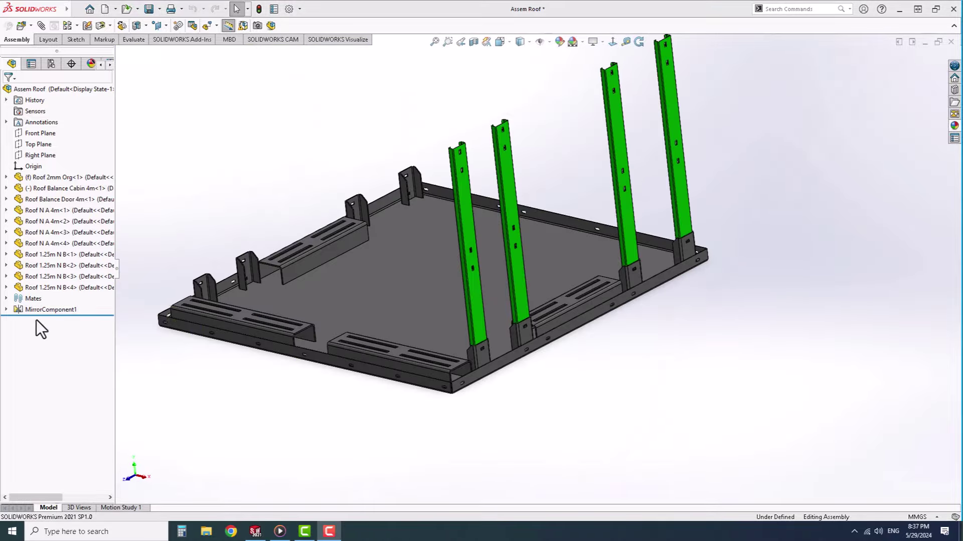
Step: Add the four Roof 1.25m N B beams to MirrorComponent1's components to mirror
{"action": "left_click", "coordinate": [41, 309]}
{"action": "left_click", "coordinate": [46, 288]}
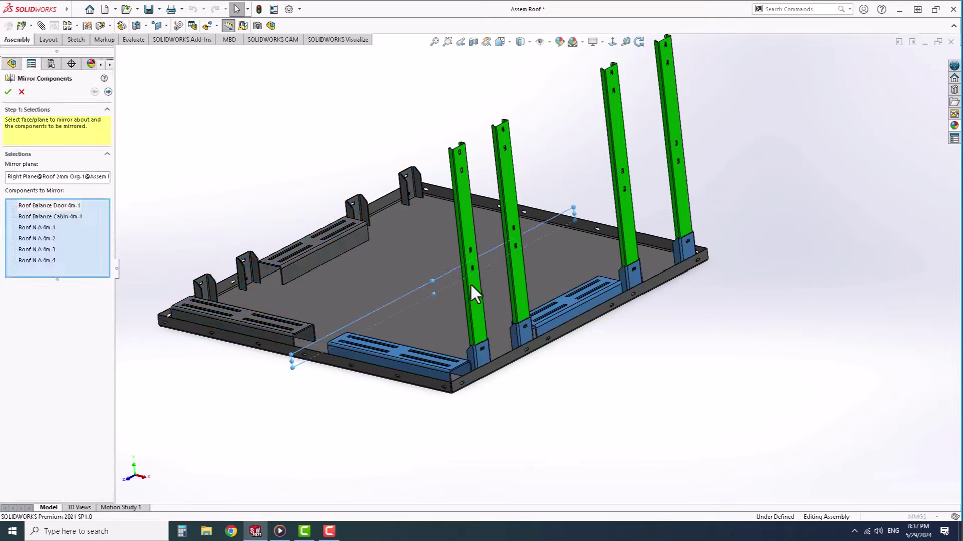
{"action": "left_click", "coordinate": [474, 279]}
{"action": "left_click", "coordinate": [516, 267]}
{"action": "left_click", "coordinate": [625, 222]}
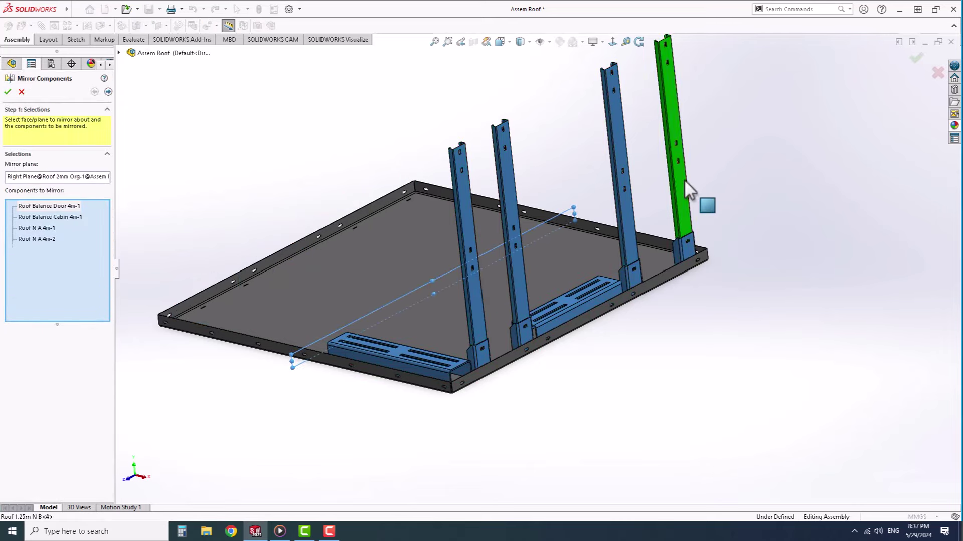
{"action": "left_click", "coordinate": [684, 179]}
{"action": "key", "text": "Return"}
{"action": "mouse_move", "coordinate": [520, 234]}
{"action": "middle_mouse_down"}
{"action": "mouse_move", "coordinate": [628, 241]}
{"action": "mouse_move", "coordinate": [492, 209]}
{"action": "mouse_move", "coordinate": [519, 243]}
{"action": "middle_mouse_up"}
{"action": "scroll", "coordinate": [611, 155], "scroll_direction": "down", "scroll_amount": 3}
{"action": "scroll", "coordinate": [540, 200], "scroll_direction": "up", "scroll_amount": 3}
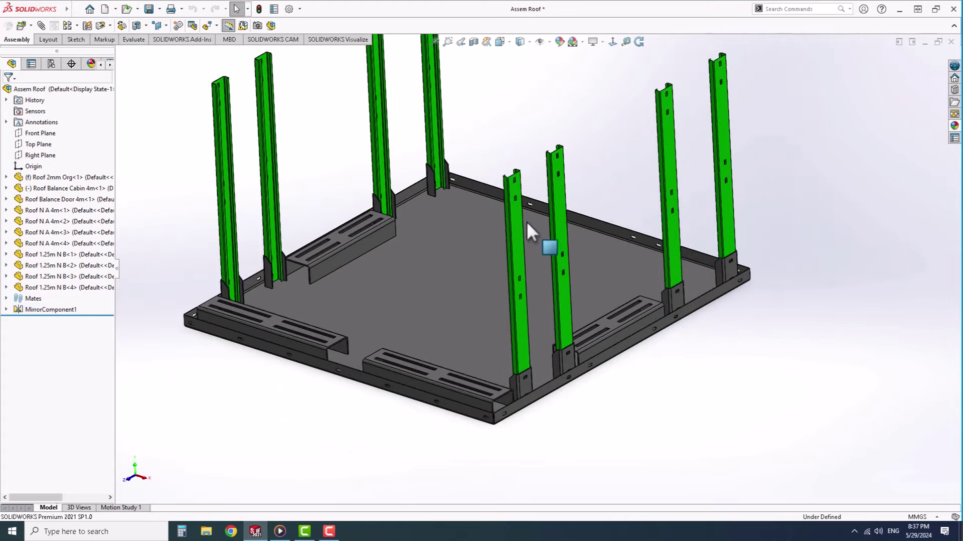
Step: Measure between opposite outer beam faces to confirm they are 1020 mm apart
{"action": "left_click", "coordinate": [133, 39]}
{"action": "left_click", "coordinate": [69, 26]}
{"action": "scroll", "coordinate": [445, 204], "scroll_direction": "down", "scroll_amount": 3}
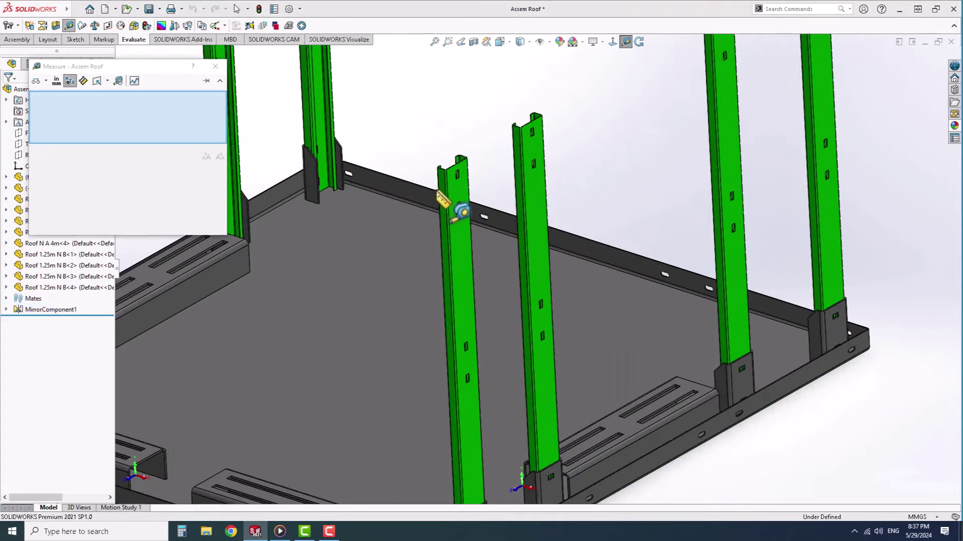
{"action": "left_click", "coordinate": [457, 200]}
{"action": "middle_click_drag", "start_coordinate": [514, 184], "coordinate": [670, 155]}
{"action": "scroll", "coordinate": [774, 146], "scroll_direction": "down", "scroll_amount": 3}
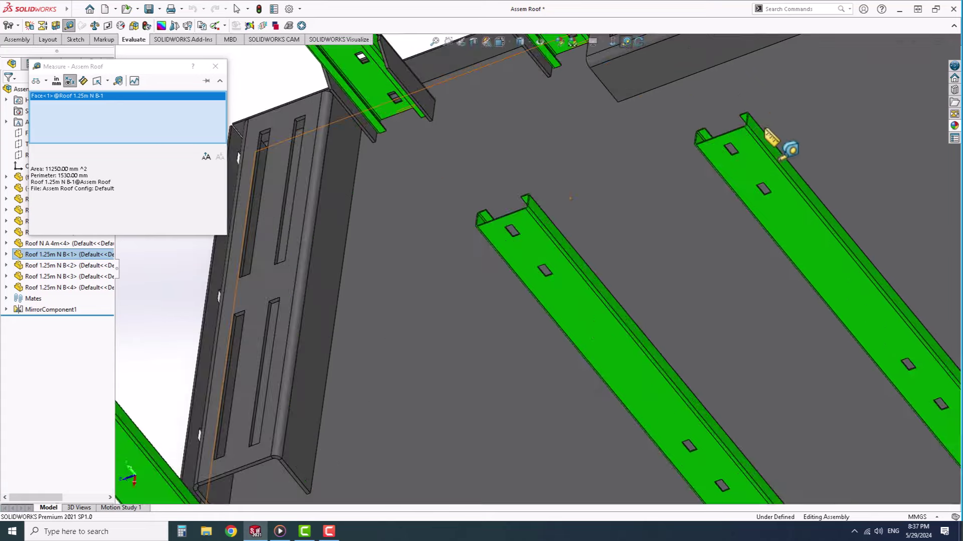
{"action": "left_click", "coordinate": [760, 137]}
{"action": "scroll", "coordinate": [576, 365], "scroll_direction": "up", "scroll_amount": 2}
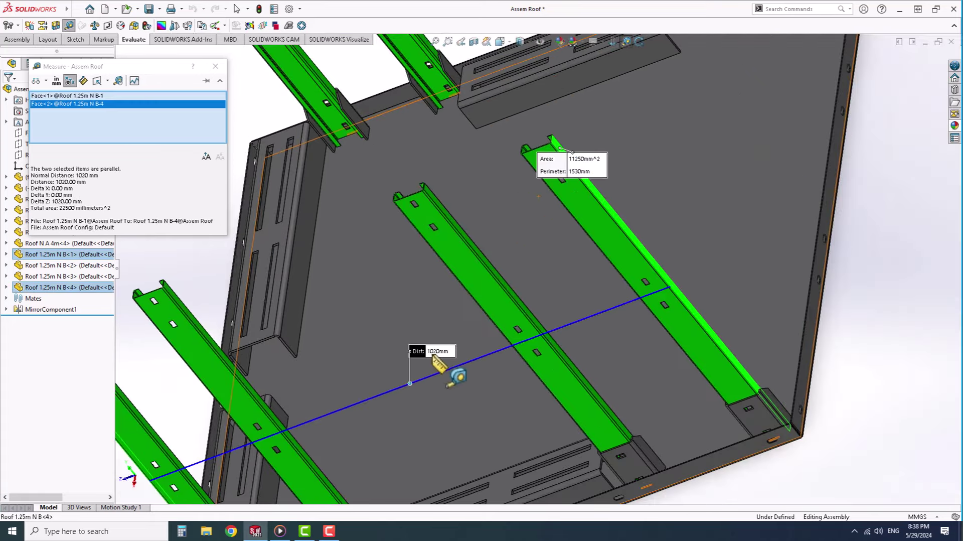
{"action": "left_click", "coordinate": [215, 66]}
{"action": "scroll", "coordinate": [459, 295], "scroll_direction": "up", "scroll_amount": 3}
{"action": "mouse_move", "coordinate": [459, 295]}
{"action": "middle_mouse_down"}
{"action": "mouse_move", "coordinate": [591, 215]}
{"action": "mouse_move", "coordinate": [600, 188]}
{"action": "mouse_move", "coordinate": [569, 146]}
{"action": "middle_mouse_up"}
{"action": "left_click", "coordinate": [570, 146]}
{"action": "key", "text": "ctrl+Tab"}
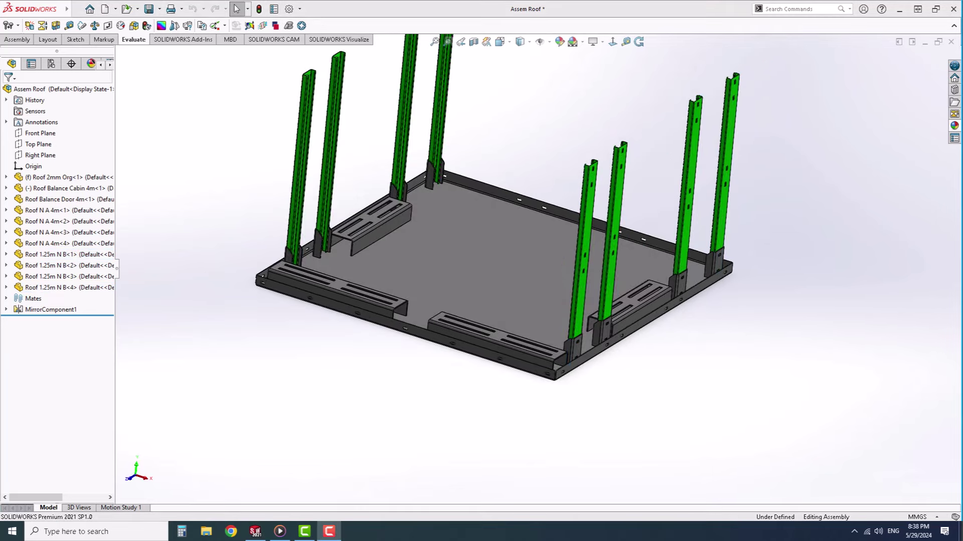
Step: Sketch a rectangle on the channel's flange face
{"action": "left_click", "coordinate": [502, 321]}
{"action": "left_click", "coordinate": [547, 281]}
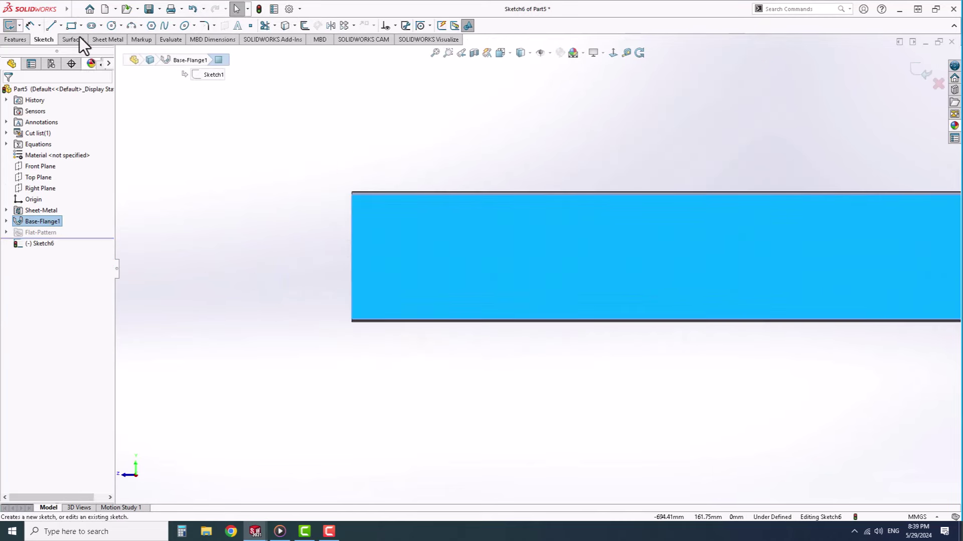
{"action": "left_click", "coordinate": [71, 26]}
{"action": "left_click", "coordinate": [382, 218]}
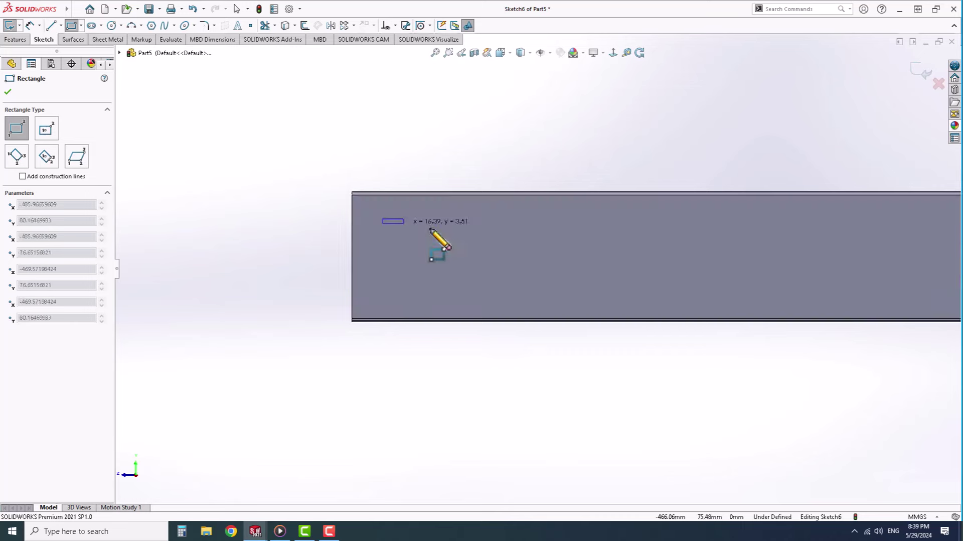
{"action": "left_click", "coordinate": [429, 227]}
{"action": "right_click", "coordinate": [429, 228]}
{"action": "left_click", "coordinate": [452, 233]}
{"action": "scroll", "coordinate": [408, 246], "scroll_direction": "down", "scroll_amount": 3}
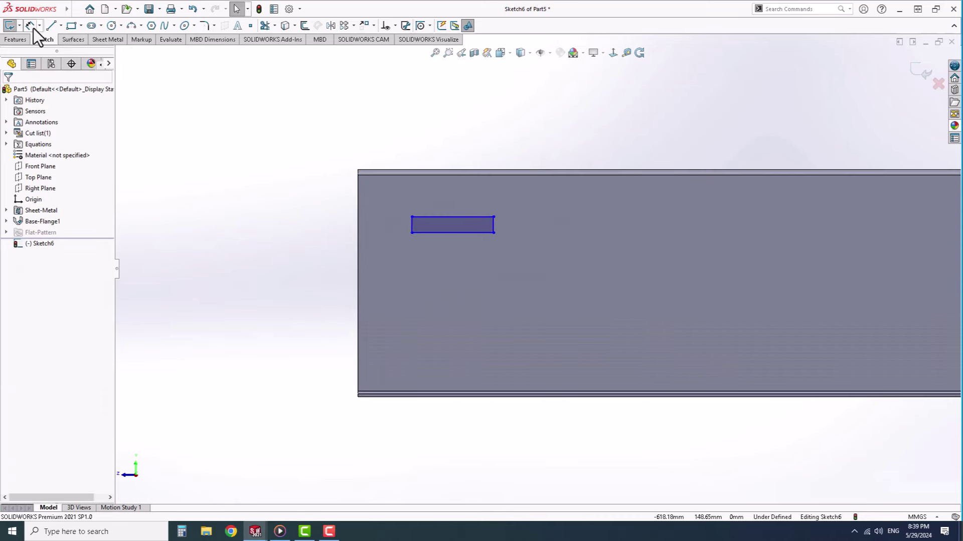
Step: Dimension the rectangle 20 mm long by 8.20 mm wide
{"action": "left_click", "coordinate": [445, 217]}
{"action": "left_click", "coordinate": [447, 206]}
{"action": "type", "text": "20"}
{"action": "key", "text": "Return"}
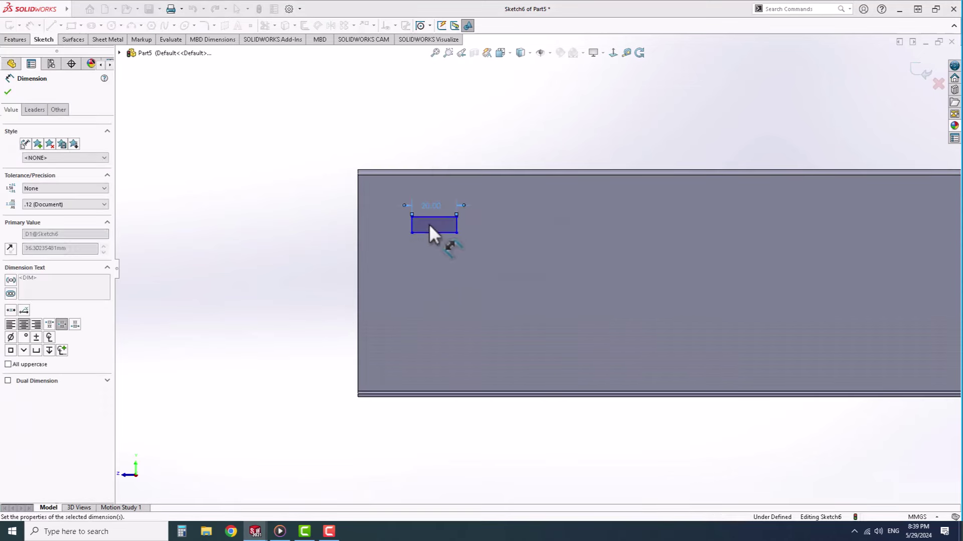
{"action": "left_click", "coordinate": [411, 226]}
{"action": "left_click", "coordinate": [377, 227]}
{"action": "key", "text": "Return"}
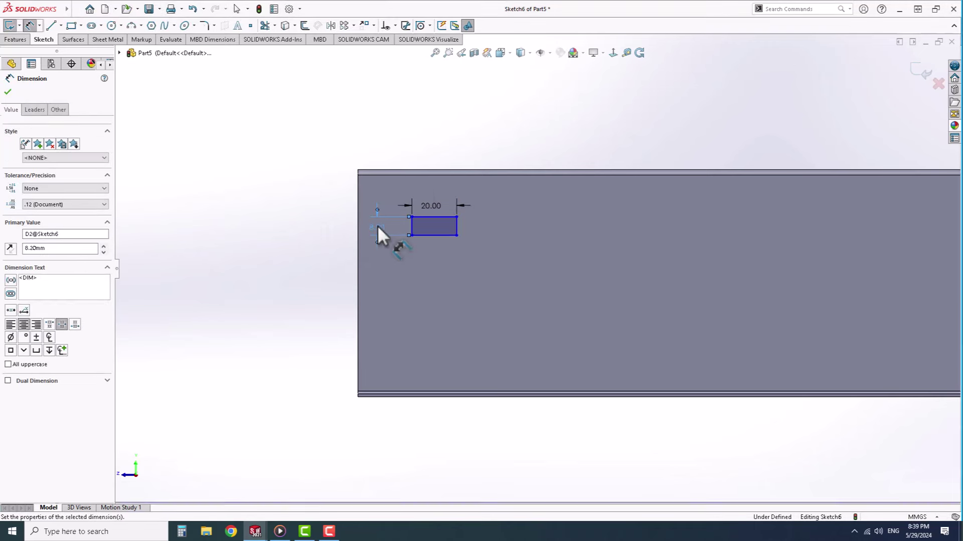
Step: Locate the rectangle 20 mm below the top edge and 30 mm from the left edge
{"action": "left_click", "coordinate": [412, 225]}
{"action": "scroll", "coordinate": [321, 170], "scroll_direction": "down", "scroll_amount": 3}
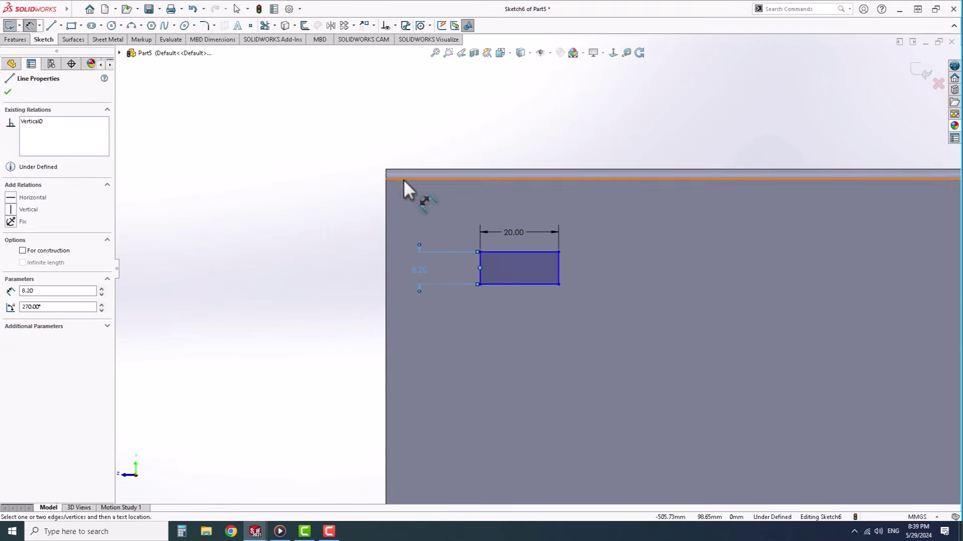
{"action": "left_click", "coordinate": [403, 179]}
{"action": "left_click", "coordinate": [341, 213]}
{"action": "type", "text": "20"}
{"action": "key", "text": "Return"}
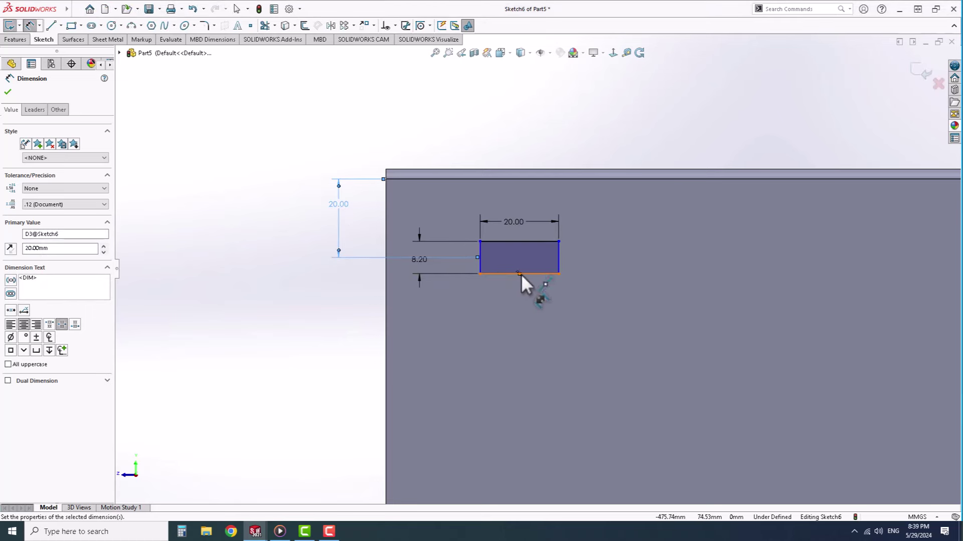
{"action": "left_click", "coordinate": [520, 273]}
{"action": "left_click", "coordinate": [386, 293]}
{"action": "left_click", "coordinate": [450, 359]}
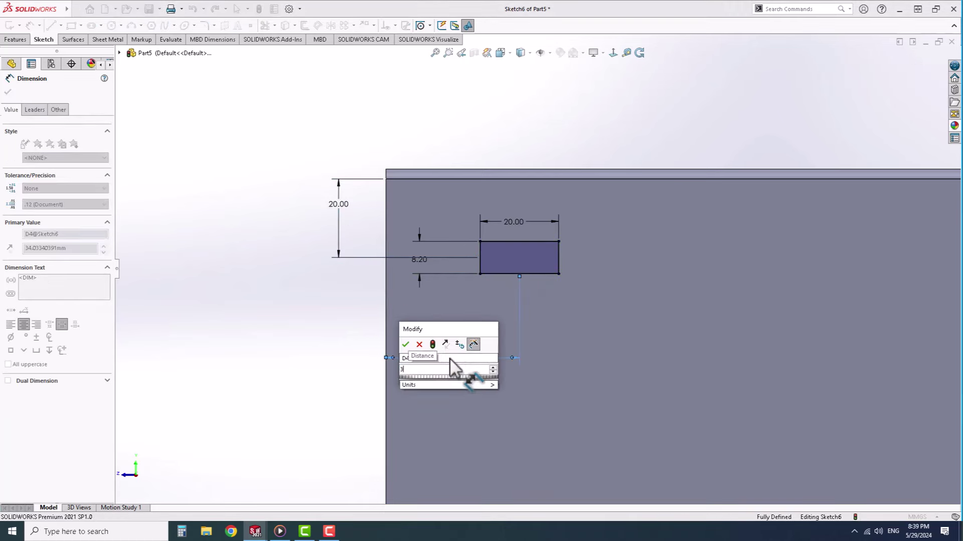
{"action": "type", "text": "30"}
{"action": "key", "text": "Return"}
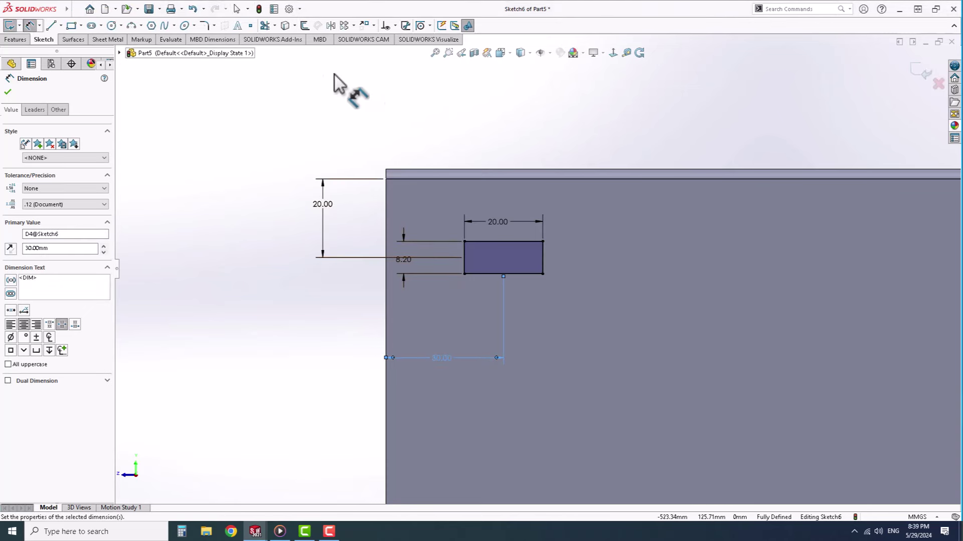
{"action": "right_click", "coordinate": [335, 71]}
Step: Linear-pattern the slot rectangle into a second copy directly below it
{"action": "left_click", "coordinate": [359, 107]}
{"action": "left_click_drag", "start_coordinate": [356, 99], "coordinate": [577, 334]}
{"action": "left_click", "coordinate": [344, 25]}
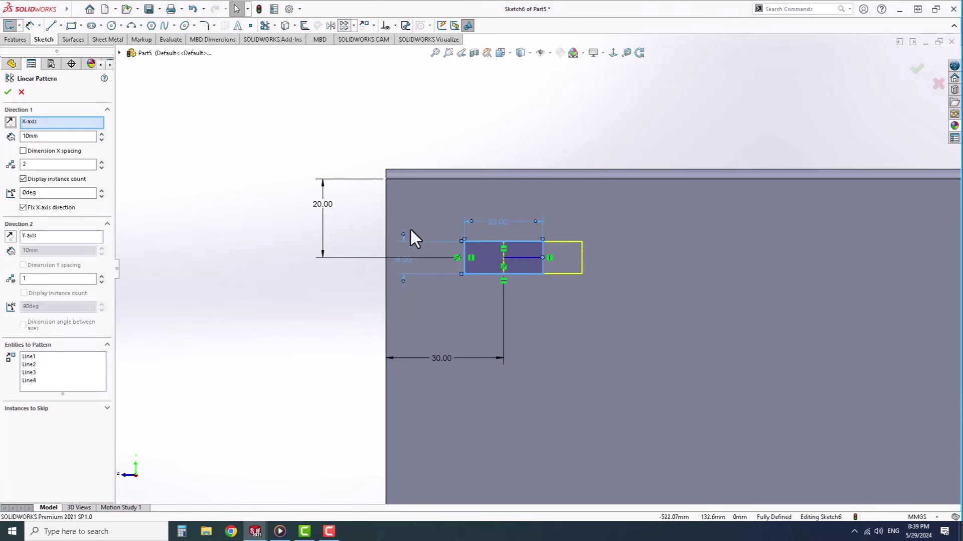
{"action": "left_click", "coordinate": [102, 169]}
{"action": "left_click", "coordinate": [102, 276]}
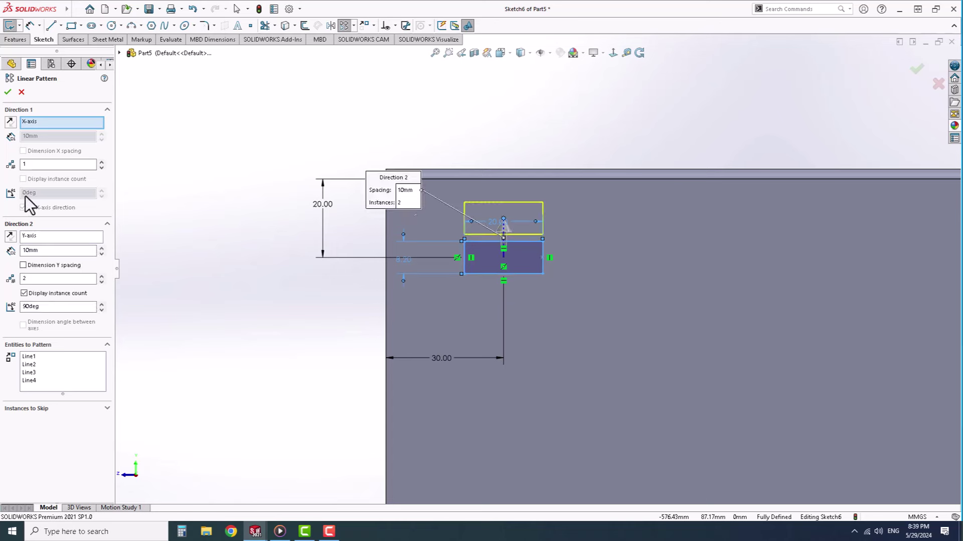
{"action": "left_click", "coordinate": [12, 237]}
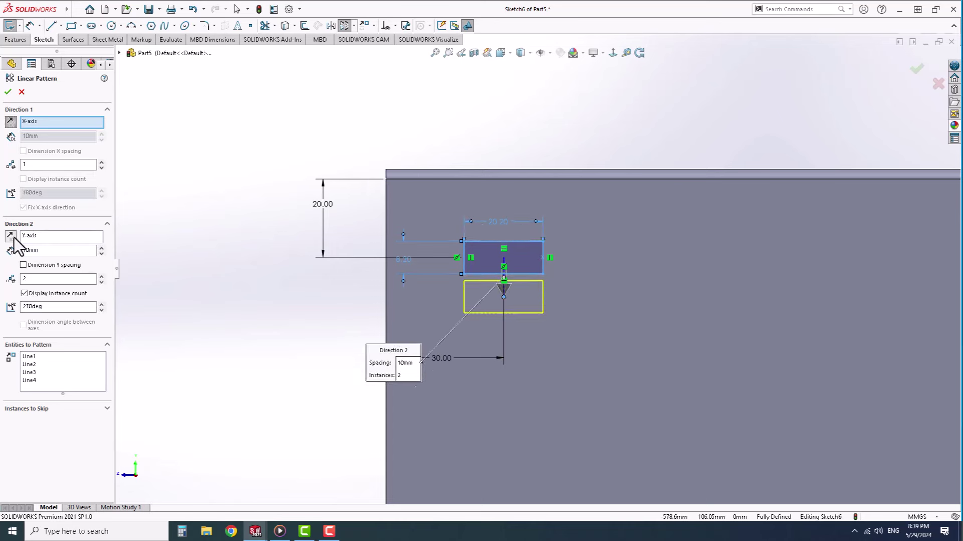
{"action": "type", "text": "60"}
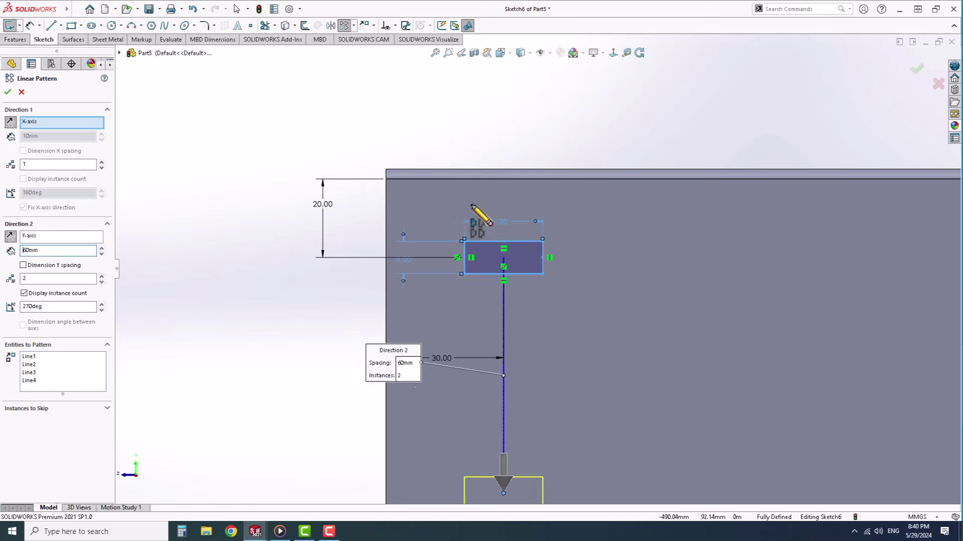
{"action": "left_click", "coordinate": [8, 92]}
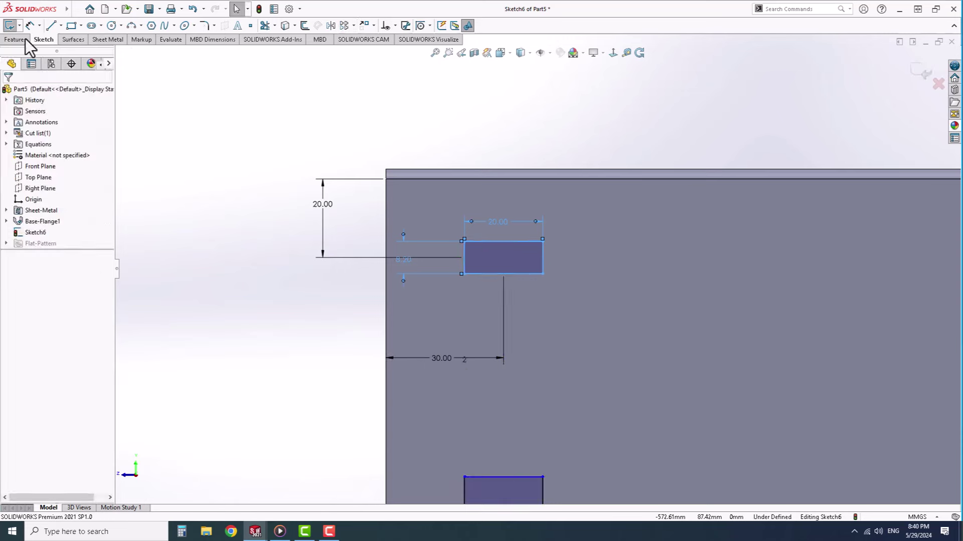
Step: Dimension the spacing between the two slots as 60 mm
{"action": "left_click", "coordinate": [465, 257]}
{"action": "scroll", "coordinate": [488, 424], "scroll_direction": "up", "scroll_amount": 2}
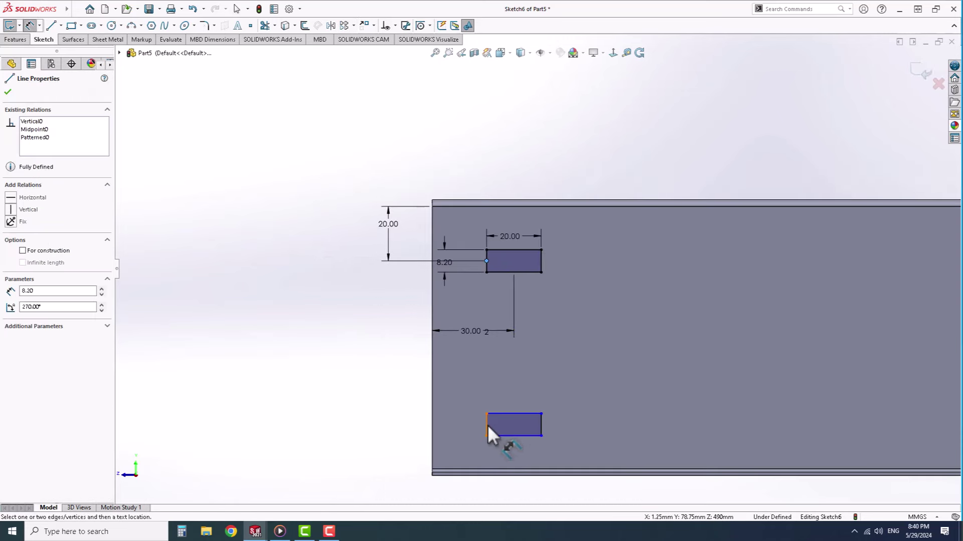
{"action": "left_click", "coordinate": [487, 425]}
{"action": "left_click", "coordinate": [337, 370]}
{"action": "left_click", "coordinate": [7, 91]}
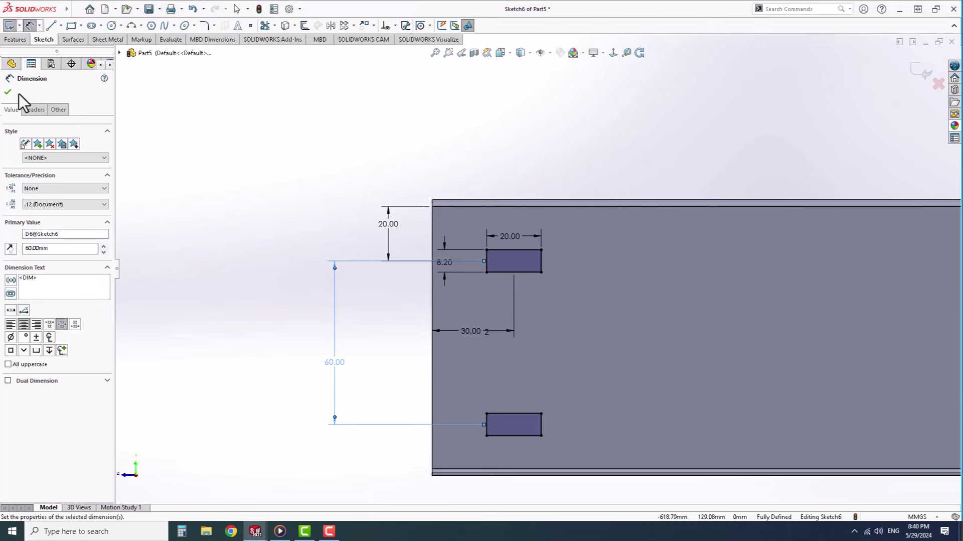
{"action": "left_click", "coordinate": [61, 25]}
{"action": "left_click", "coordinate": [75, 57]}
{"action": "scroll", "coordinate": [539, 266], "scroll_direction": "up", "scroll_amount": 3}
Step: Draw a centerline at the channel's mid-length and mirror both slots about it
{"action": "scroll", "coordinate": [722, 266], "scroll_direction": "up", "scroll_amount": 2}
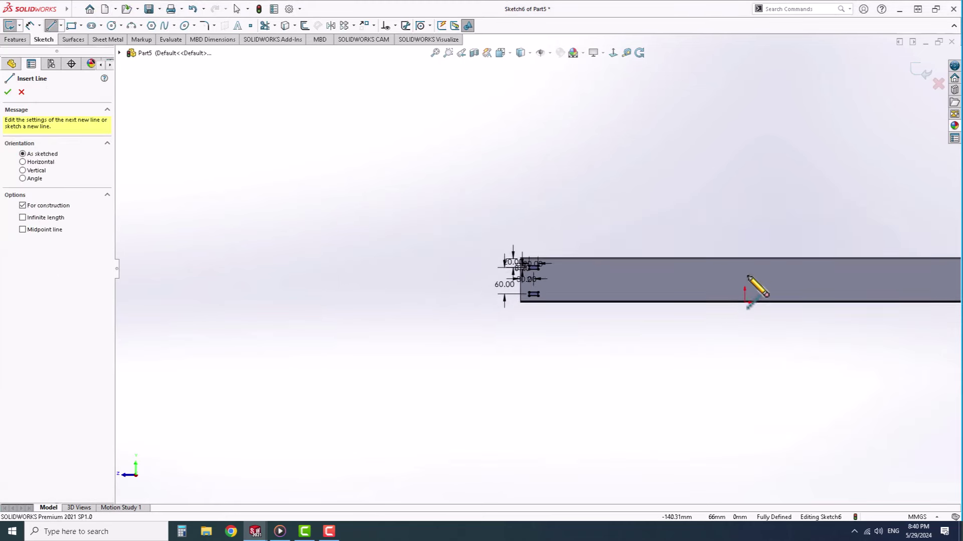
{"action": "scroll", "coordinate": [671, 258], "scroll_direction": "down", "scroll_amount": 5}
{"action": "scroll", "coordinate": [607, 255], "scroll_direction": "down", "scroll_amount": 3}
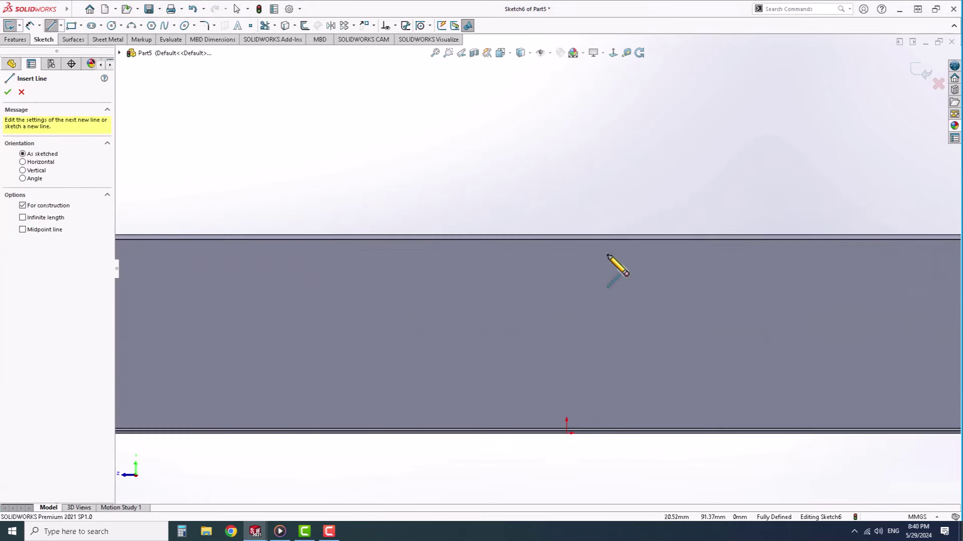
{"action": "left_click", "coordinate": [566, 234]}
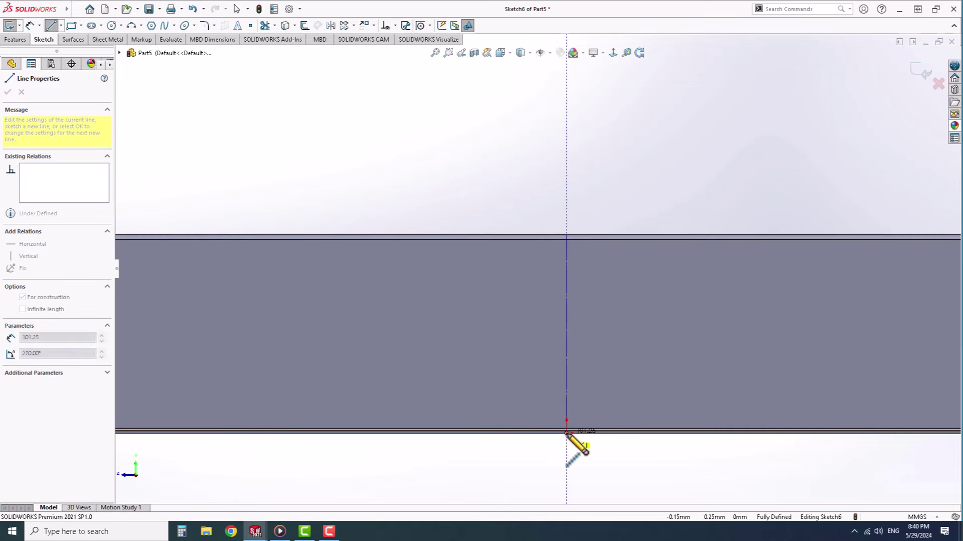
{"action": "left_click", "coordinate": [566, 431]}
{"action": "right_click", "coordinate": [568, 434]}
{"action": "left_click", "coordinate": [590, 434]}
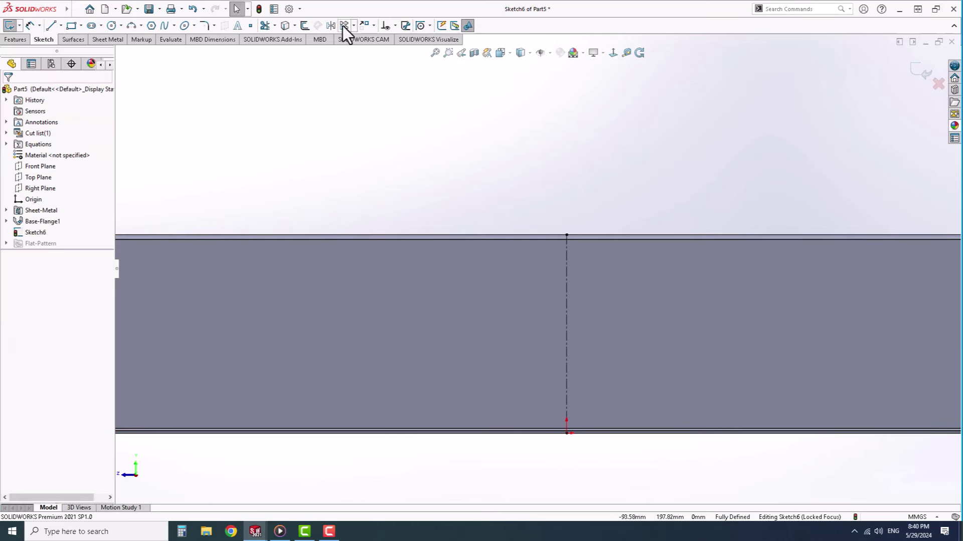
{"action": "left_click", "coordinate": [330, 25]}
{"action": "key", "text": "f"}
{"action": "left_click_drag", "start_coordinate": [312, 301], "coordinate": [346, 258]}
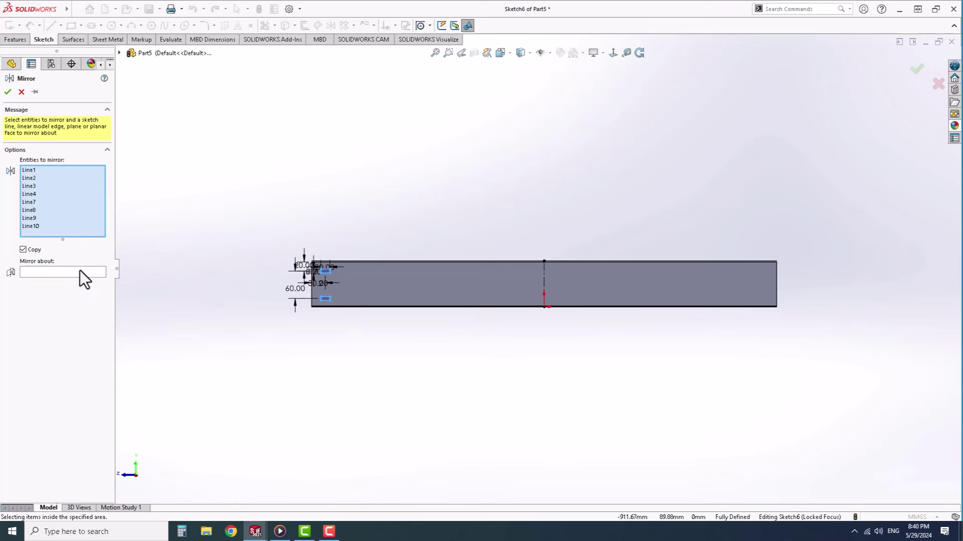
{"action": "left_click", "coordinate": [81, 271]}
{"action": "left_click", "coordinate": [544, 278]}
Step: Extrude-cut the four slots 10 mm through the flange and save the part as a new file
{"action": "left_click", "coordinate": [16, 39]}
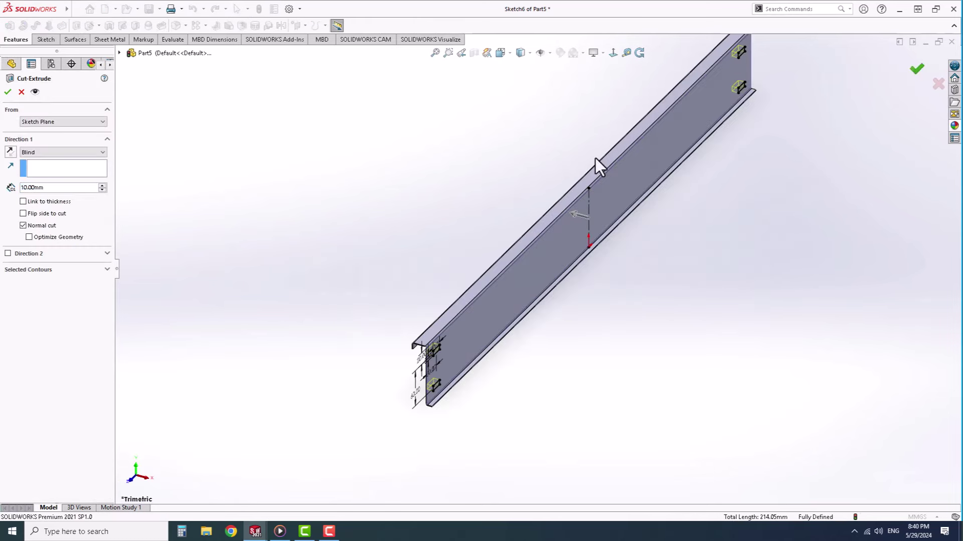
{"action": "key", "text": "Return"}
{"action": "left_click", "coordinate": [148, 9]}
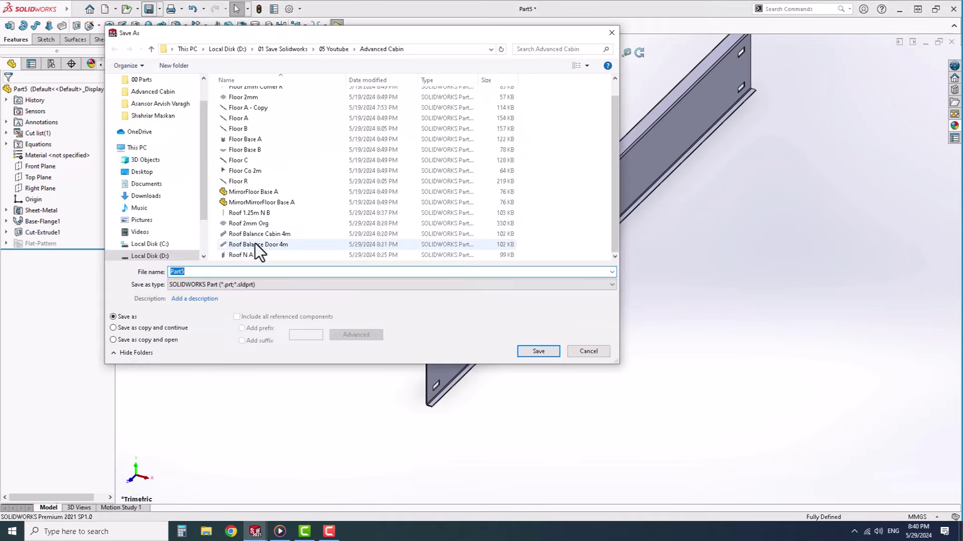
{"action": "left_click", "coordinate": [246, 254]}
{"action": "left_click", "coordinate": [203, 272]}
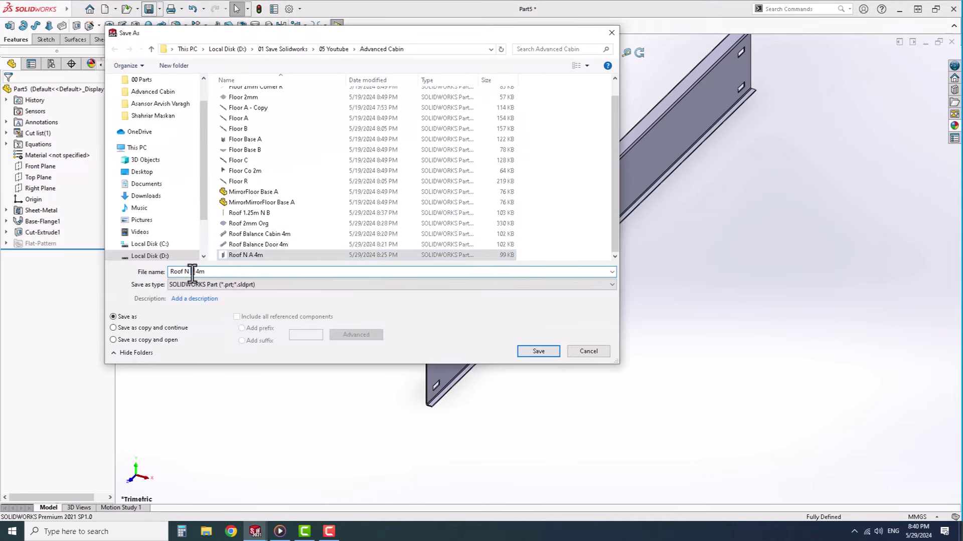
{"action": "left_click", "coordinate": [537, 350]}
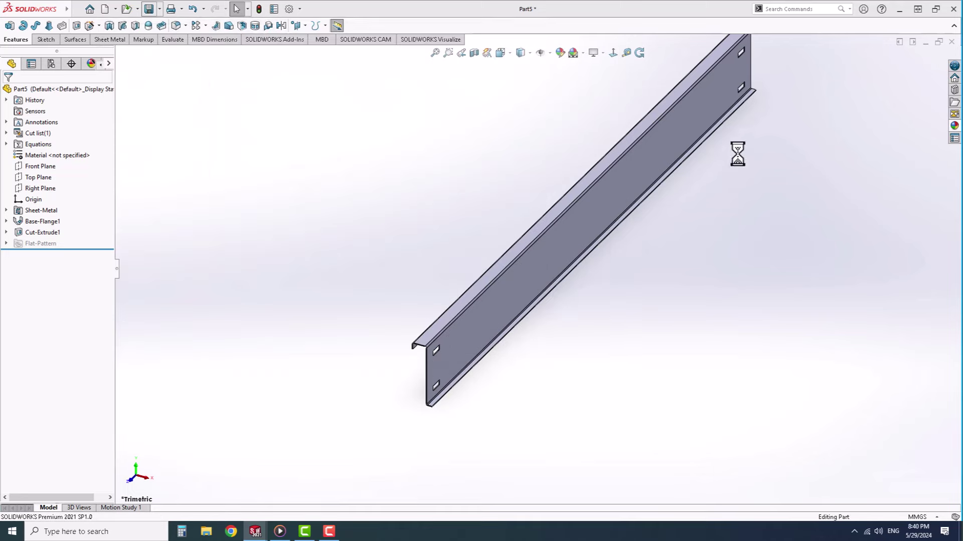
Step: Insert the Roof N B 4m channel part into the roof assembly
{"action": "left_click", "coordinate": [19, 39]}
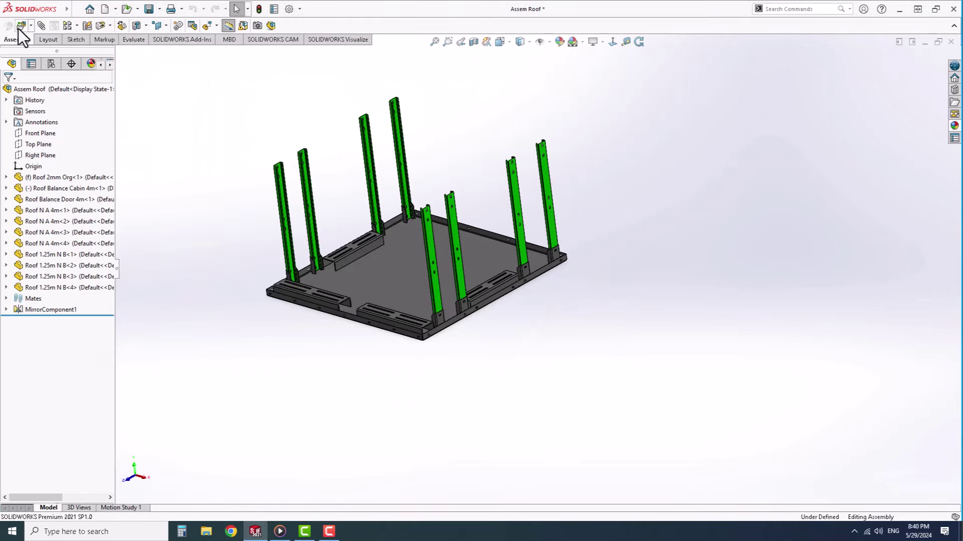
{"action": "left_click", "coordinate": [21, 25]}
{"action": "left_click", "coordinate": [280, 298]}
{"action": "scroll", "coordinate": [280, 298], "scroll_direction": "down", "scroll_amount": 1}
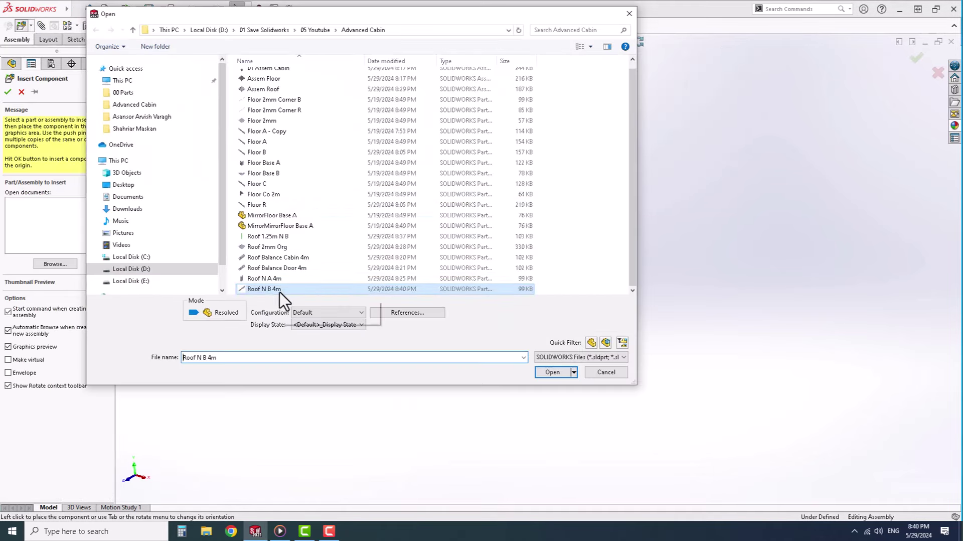
{"action": "left_click", "coordinate": [551, 372]}
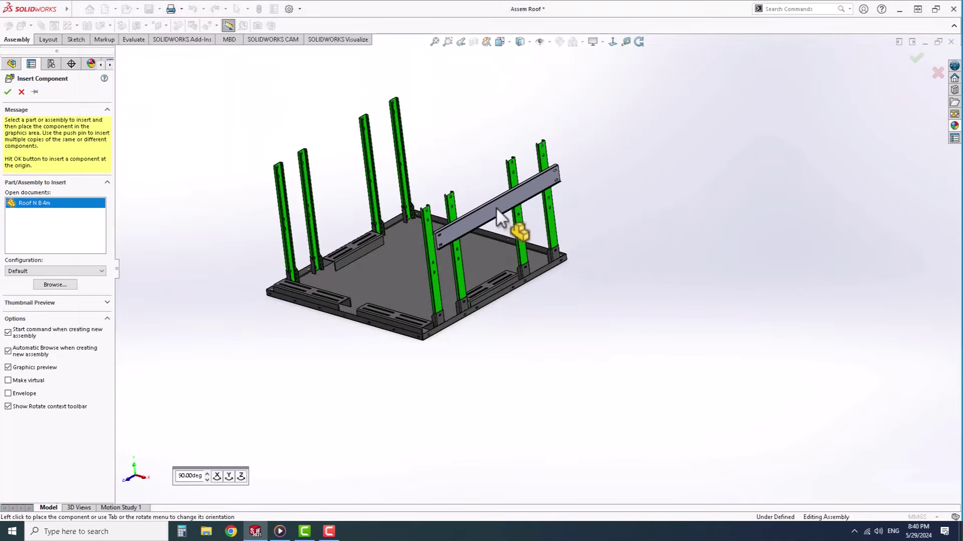
{"action": "left_click", "coordinate": [464, 219]}
{"action": "scroll", "coordinate": [504, 251], "scroll_direction": "down", "scroll_amount": 5}
Step: Make two channel faces coincident with the green uprights' faces
{"action": "middle_click_drag", "start_coordinate": [504, 251], "coordinate": [550, 275]}
{"action": "left_click", "coordinate": [550, 275]}
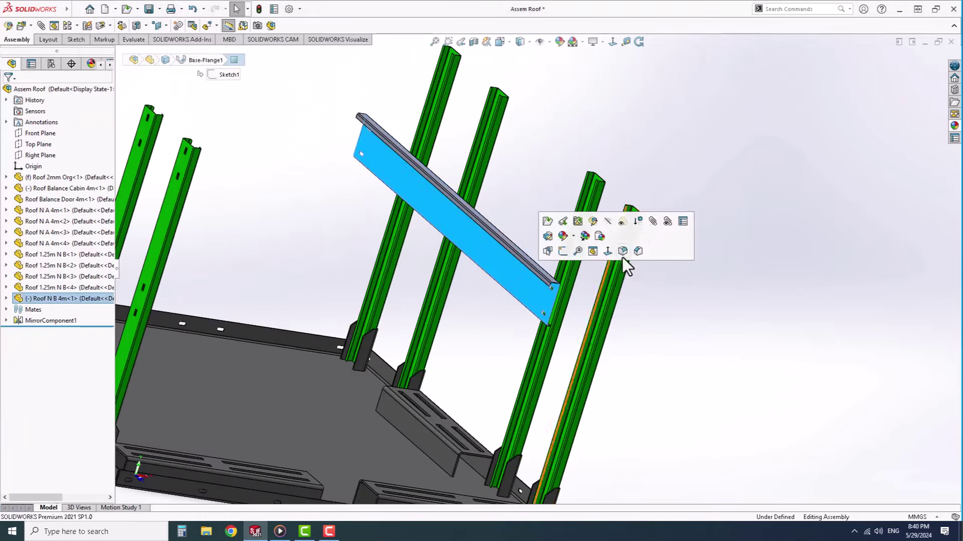
{"action": "left_click", "coordinate": [654, 231]}
{"action": "scroll", "coordinate": [603, 251], "scroll_direction": "down", "scroll_amount": 3}
{"action": "middle_click_drag", "start_coordinate": [603, 251], "coordinate": [609, 226]}
{"action": "left_click", "coordinate": [610, 224]}
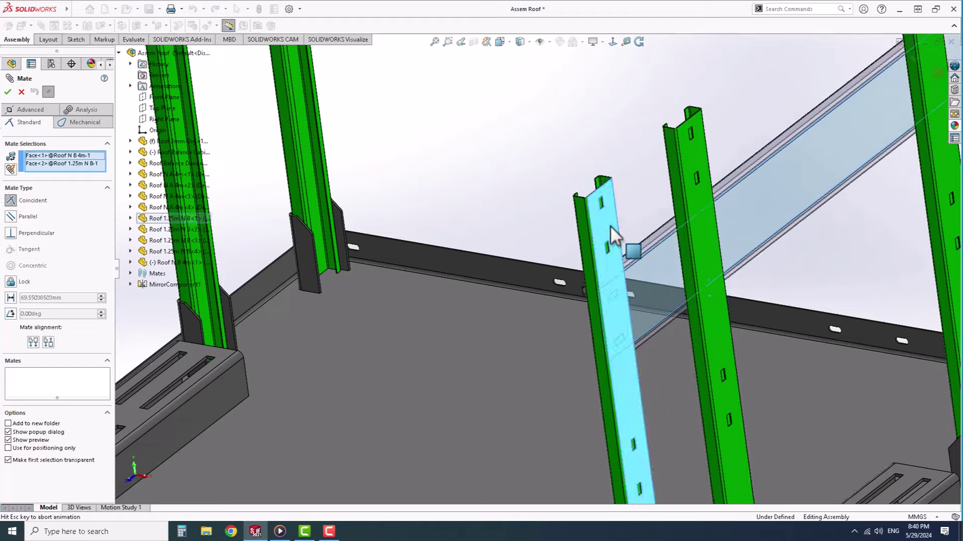
{"action": "left_click", "coordinate": [590, 227]}
{"action": "scroll", "coordinate": [513, 325], "scroll_direction": "down", "scroll_amount": 3}
{"action": "scroll", "coordinate": [514, 325], "scroll_direction": "up", "scroll_amount": 3}
{"action": "left_click", "coordinate": [390, 354]}
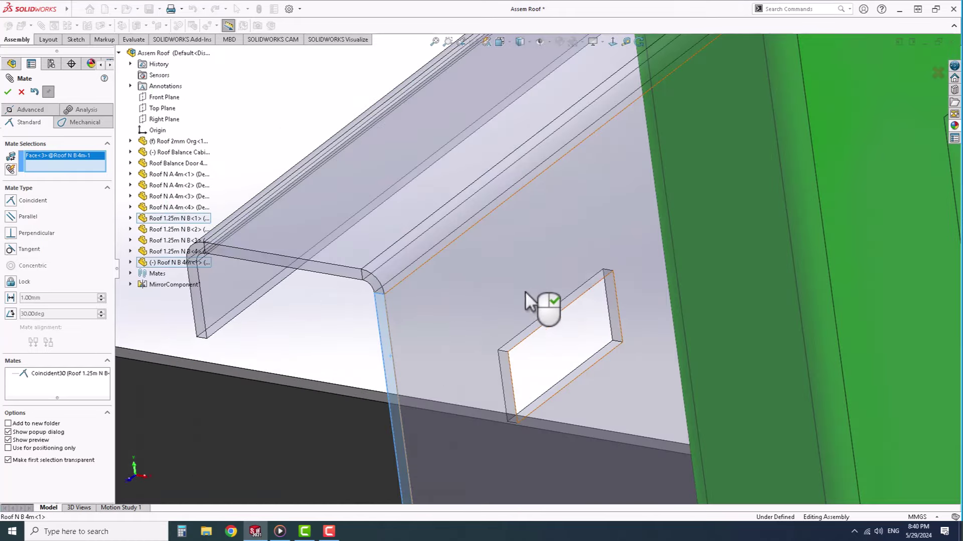
{"action": "left_click", "coordinate": [631, 225]}
{"action": "right_click", "coordinate": [631, 225]}
Step: Add a third Coincident mate aligning the channel's top edge with the upright's top face
{"action": "scroll", "coordinate": [602, 241], "scroll_direction": "up", "scroll_amount": 3}
{"action": "scroll", "coordinate": [530, 260], "scroll_direction": "down", "scroll_amount": 3}
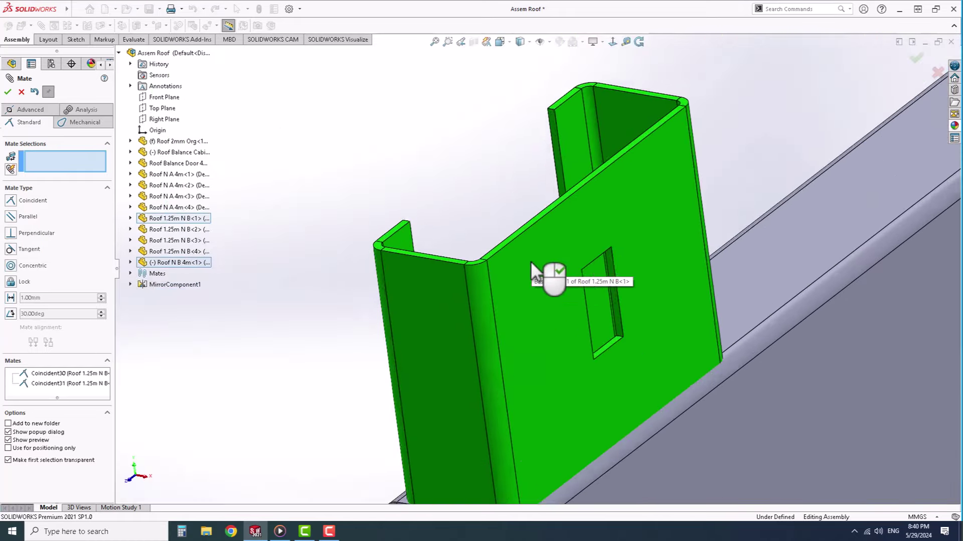
{"action": "left_click", "coordinate": [519, 256]}
{"action": "mouse_move", "coordinate": [519, 256]}
{"action": "middle_mouse_down"}
{"action": "mouse_move", "coordinate": [608, 300]}
{"action": "mouse_move", "coordinate": [672, 373]}
{"action": "middle_mouse_up"}
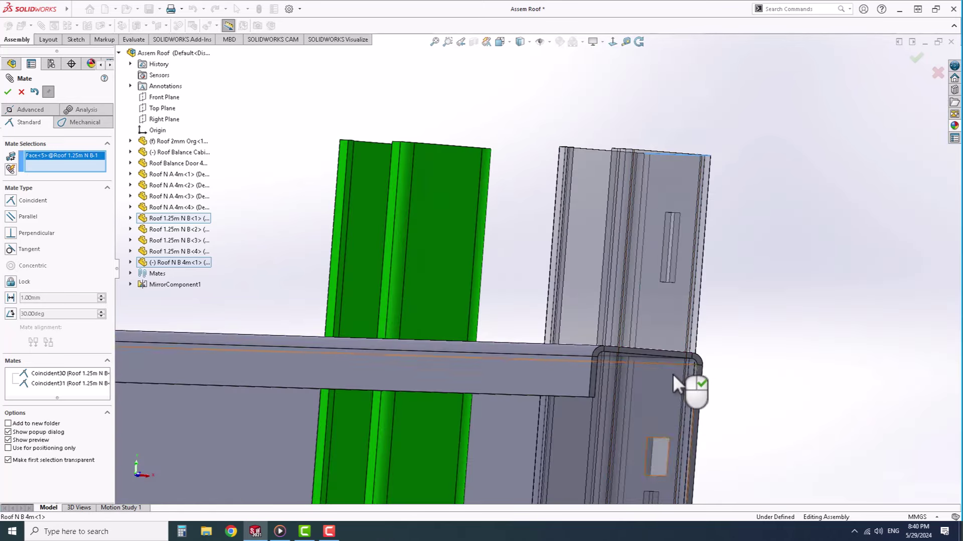
{"action": "left_click", "coordinate": [669, 365]}
{"action": "right_click", "coordinate": [669, 365]}
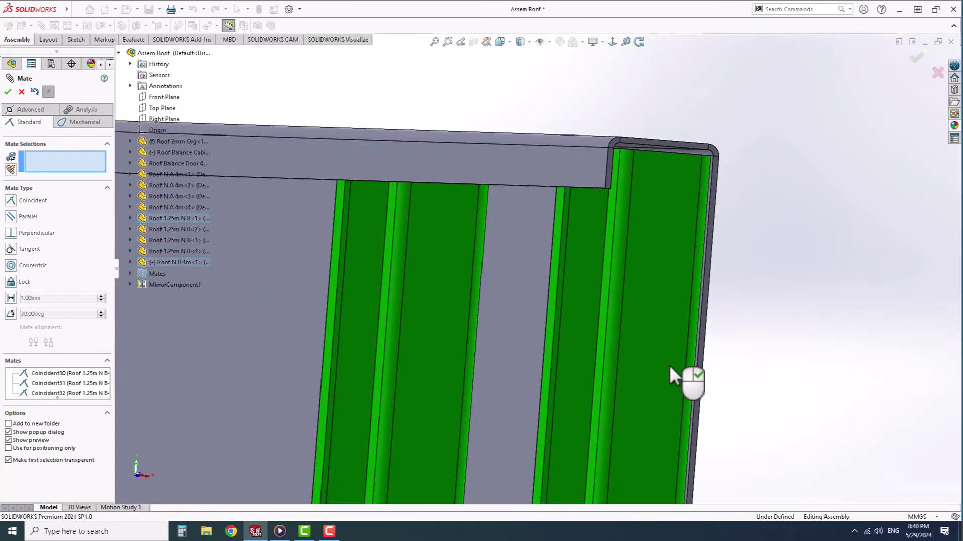
{"action": "right_click", "coordinate": [683, 382]}
{"action": "mouse_move", "coordinate": [582, 341]}
{"action": "middle_mouse_down"}
{"action": "mouse_move", "coordinate": [527, 361]}
{"action": "mouse_move", "coordinate": [490, 339]}
{"action": "mouse_move", "coordinate": [454, 345]}
{"action": "mouse_move", "coordinate": [495, 387]}
{"action": "middle_mouse_up"}
{"action": "scroll", "coordinate": [548, 344], "scroll_direction": "up", "scroll_amount": 5}
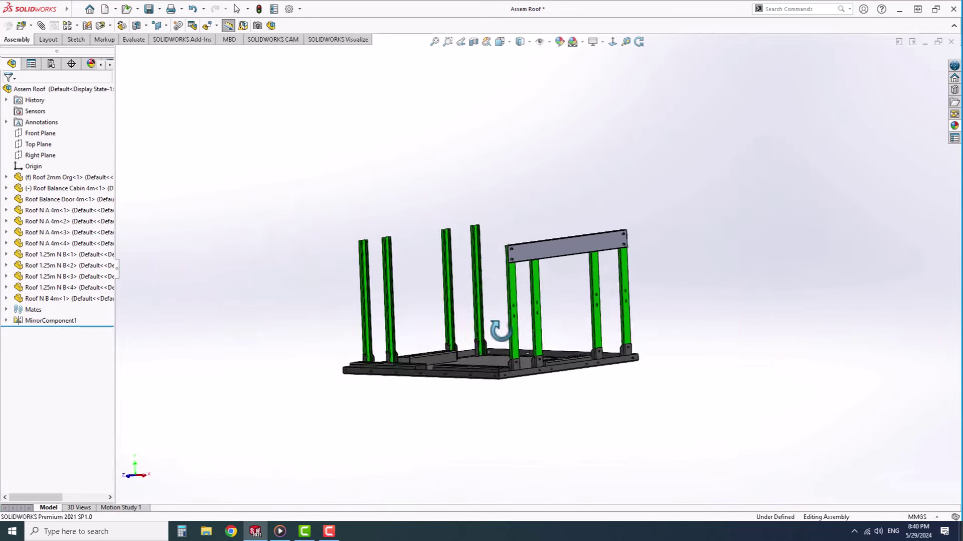
{"action": "left_click", "coordinate": [70, 320]}
{"action": "left_click", "coordinate": [65, 290]}
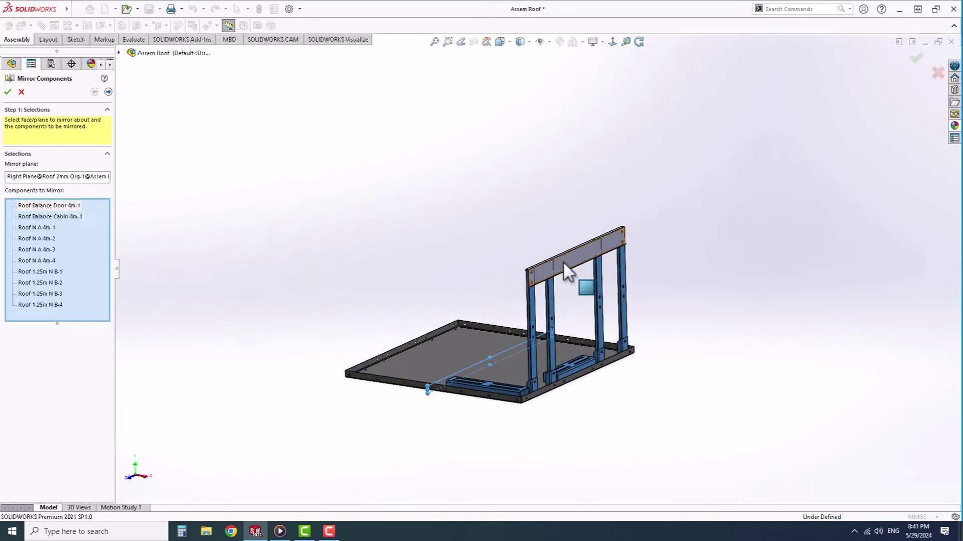
{"action": "left_click", "coordinate": [597, 251]}
{"action": "left_click", "coordinate": [620, 216]}
{"action": "left_click", "coordinate": [631, 265]}
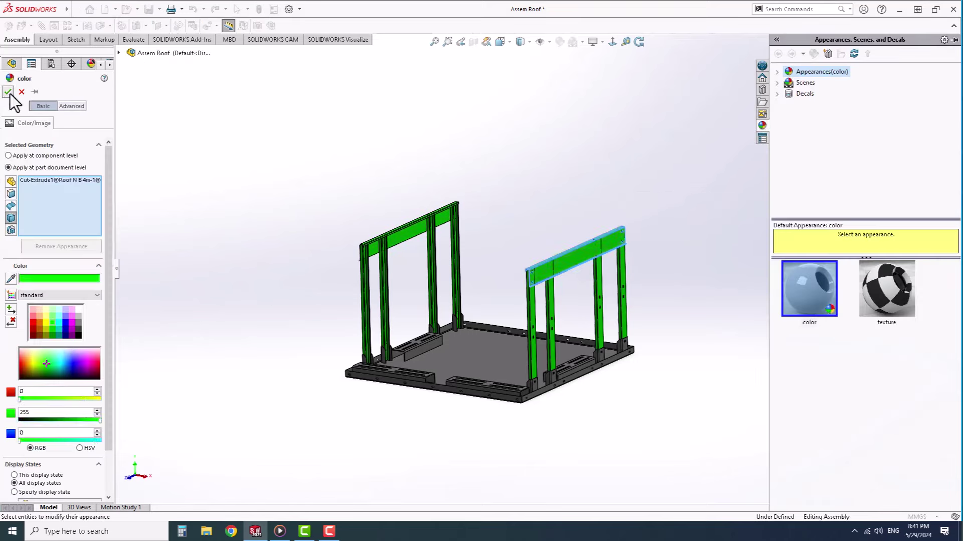
{"action": "left_click", "coordinate": [7, 92]}
{"action": "middle_click_drag", "start_coordinate": [622, 324], "coordinate": [476, 366]}
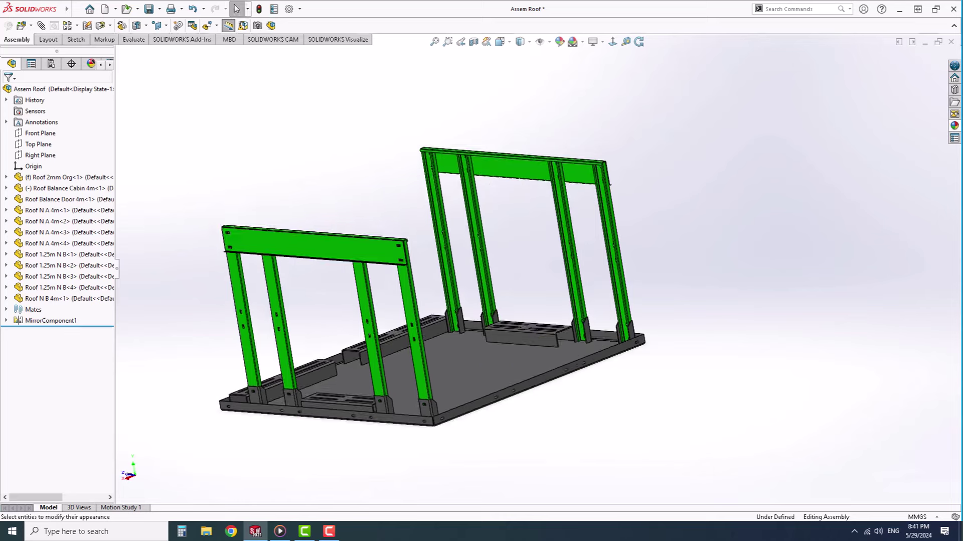
{"action": "scroll", "coordinate": [80, 40], "scroll_direction": "down", "scroll_amount": 4}
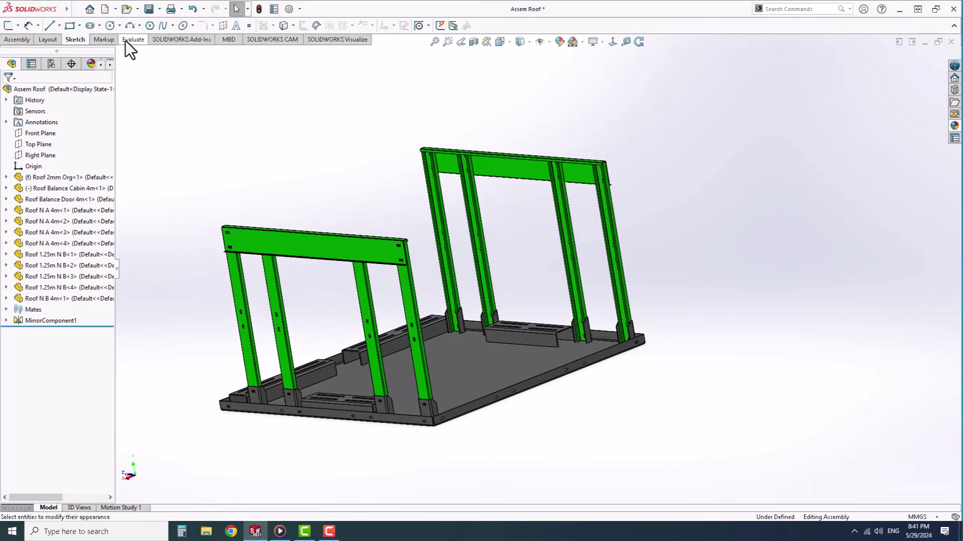
{"action": "left_click", "coordinate": [68, 26]}
{"action": "left_click", "coordinate": [423, 288]}
{"action": "mouse_move", "coordinate": [423, 287]}
{"action": "middle_mouse_down"}
{"action": "mouse_move", "coordinate": [436, 273]}
{"action": "mouse_move", "coordinate": [557, 285]}
{"action": "mouse_move", "coordinate": [498, 276]}
{"action": "middle_mouse_up"}
{"action": "left_click", "coordinate": [556, 226]}
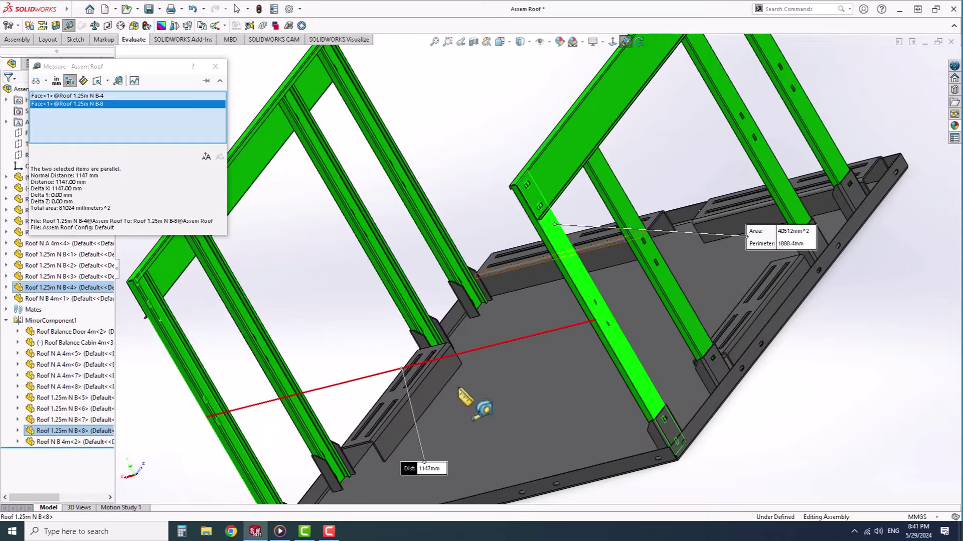
{"action": "left_click", "coordinate": [219, 72]}
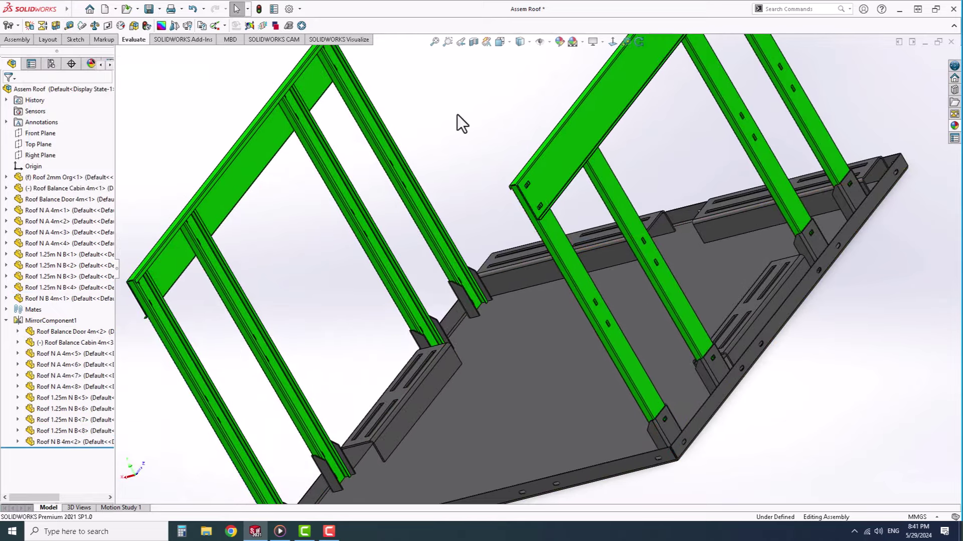
{"action": "mouse_move", "coordinate": [458, 122]}
{"action": "middle_mouse_down"}
{"action": "mouse_move", "coordinate": [526, 167]}
{"action": "mouse_move", "coordinate": [566, 145]}
{"action": "middle_mouse_up"}
{"action": "scroll", "coordinate": [470, 230], "scroll_direction": "down", "scroll_amount": 5}
{"action": "scroll", "coordinate": [471, 229], "scroll_direction": "down", "scroll_amount": 2}
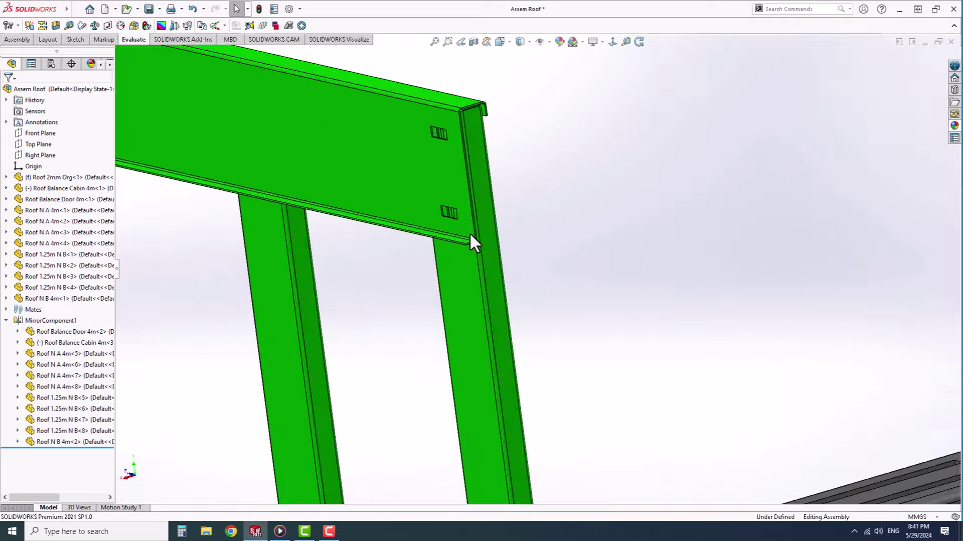
{"action": "scroll", "coordinate": [470, 231], "scroll_direction": "down", "scroll_amount": 3}
{"action": "key", "text": "f"}
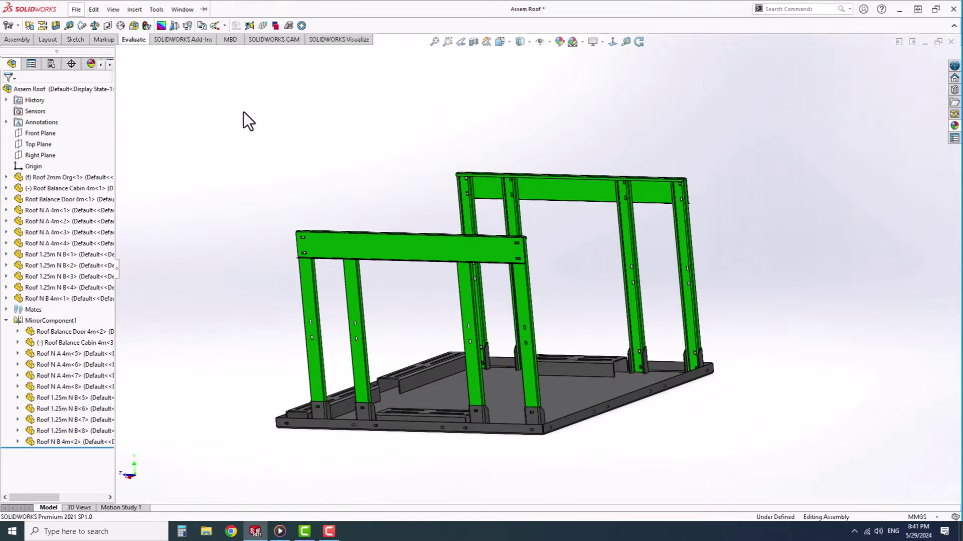
Step: Create a new part and start a sketch on the Right Plane
{"action": "left_click", "coordinate": [76, 9]}
{"action": "left_click", "coordinate": [90, 25]}
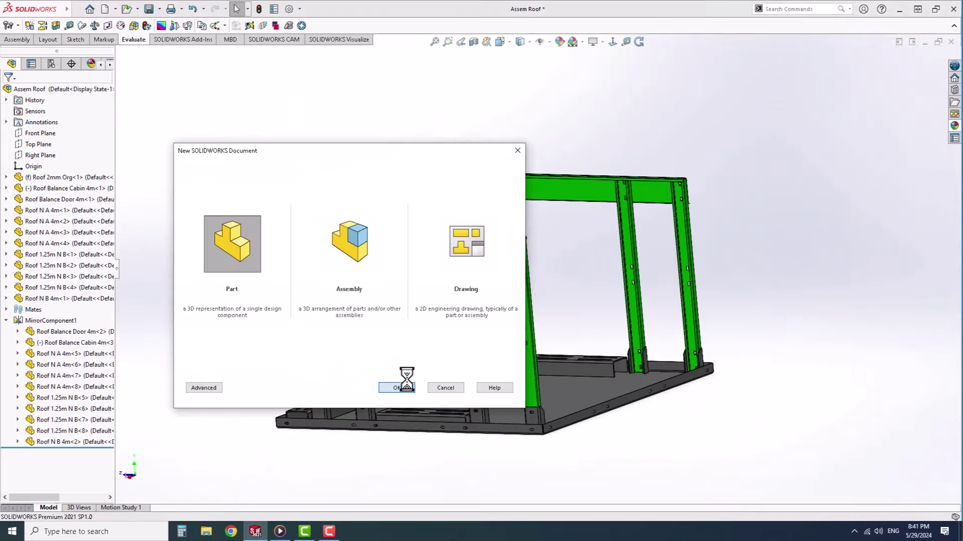
{"action": "left_click", "coordinate": [35, 144]}
{"action": "left_click", "coordinate": [35, 166]}
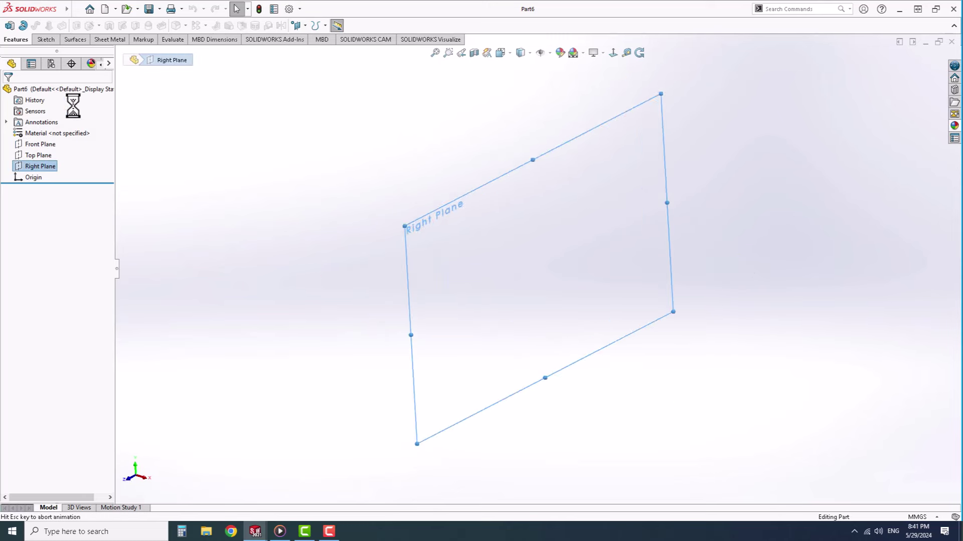
{"action": "left_click", "coordinate": [51, 25]}
Step: Draw the five-line C-channel profile near the origin
{"action": "left_click", "coordinate": [560, 244]}
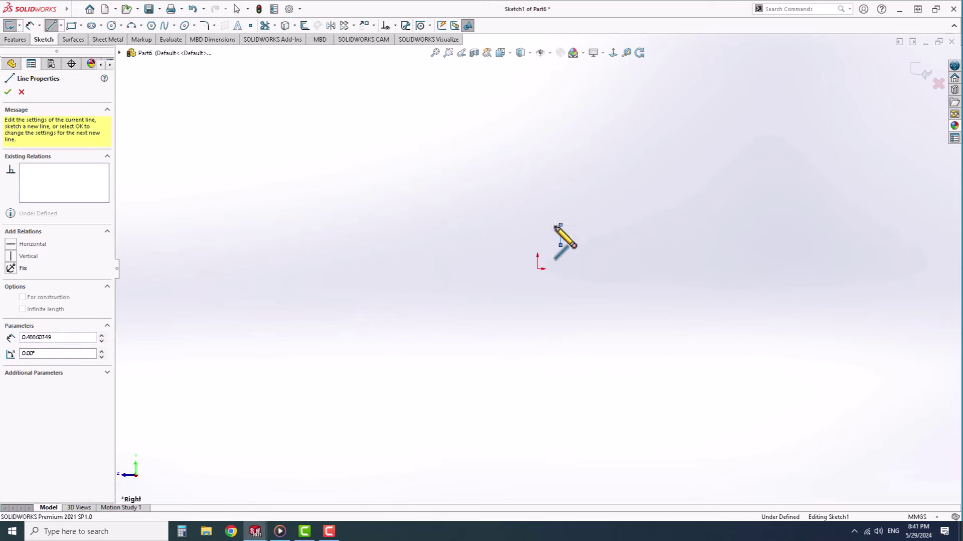
{"action": "left_click", "coordinate": [547, 225]}
{"action": "left_click", "coordinate": [546, 300]}
{"action": "left_click", "coordinate": [560, 300]}
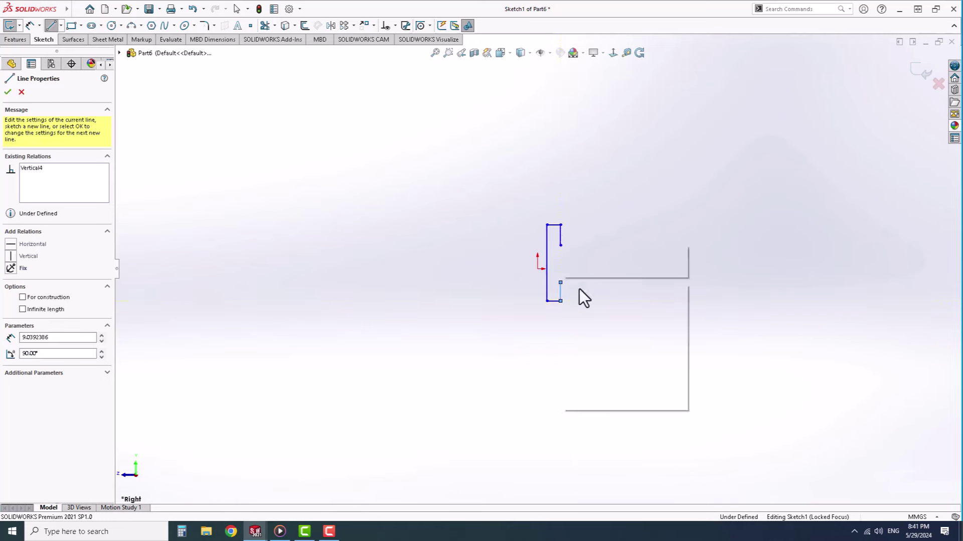
{"action": "left_click", "coordinate": [561, 282]}
{"action": "key", "text": "Escape"}
Step: Make the top and bottom edges equal and centre the back line's midpoint on the origin
{"action": "left_click", "coordinate": [561, 236]}
{"action": "left_click", "coordinate": [561, 291], "text": "ctrl"}
{"action": "key", "text": "Escape"}
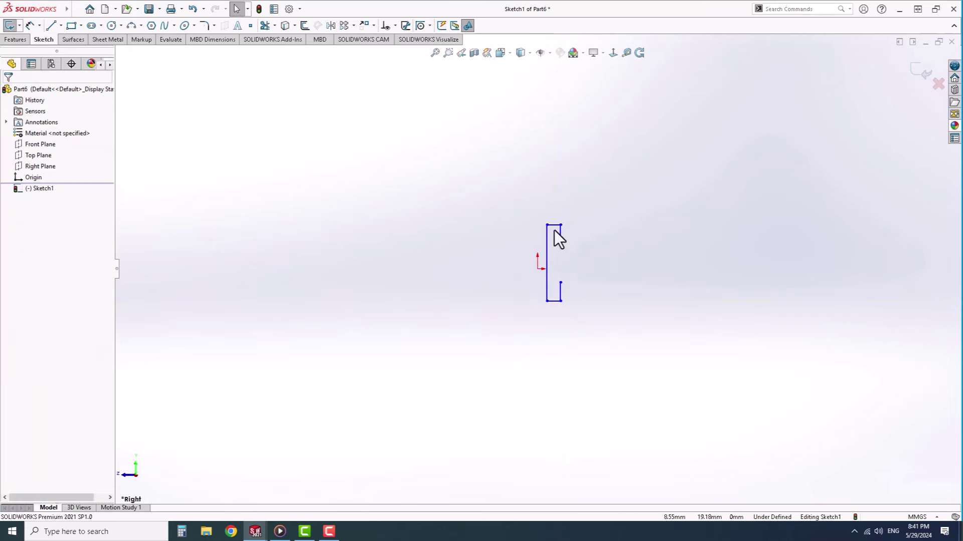
{"action": "left_click", "coordinate": [554, 225]}
{"action": "left_click", "coordinate": [553, 301], "text": "ctrl"}
{"action": "left_click", "coordinate": [656, 273]}
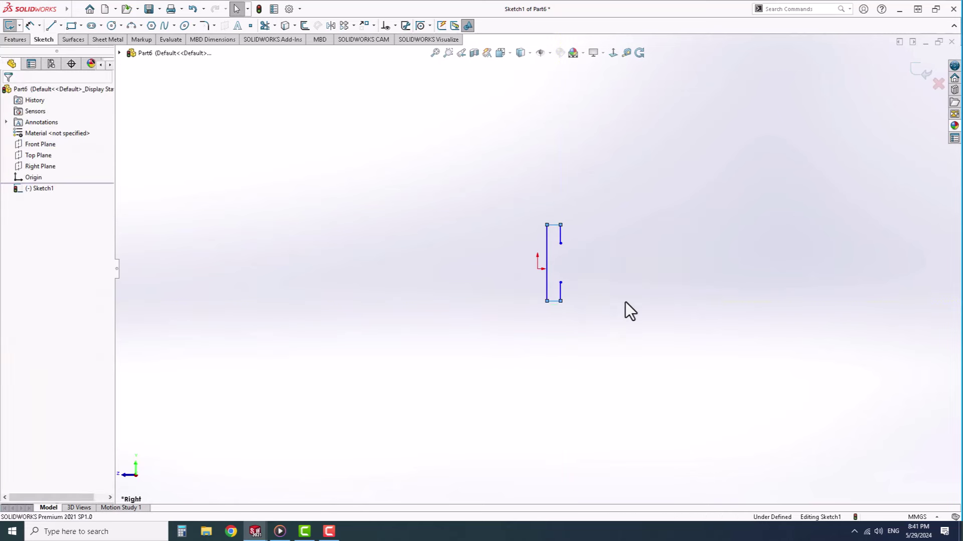
{"action": "left_click", "coordinate": [543, 267]}
{"action": "left_click", "coordinate": [547, 262], "text": "ctrl"}
{"action": "left_click", "coordinate": [577, 239]}
{"action": "key", "text": "Escape"}
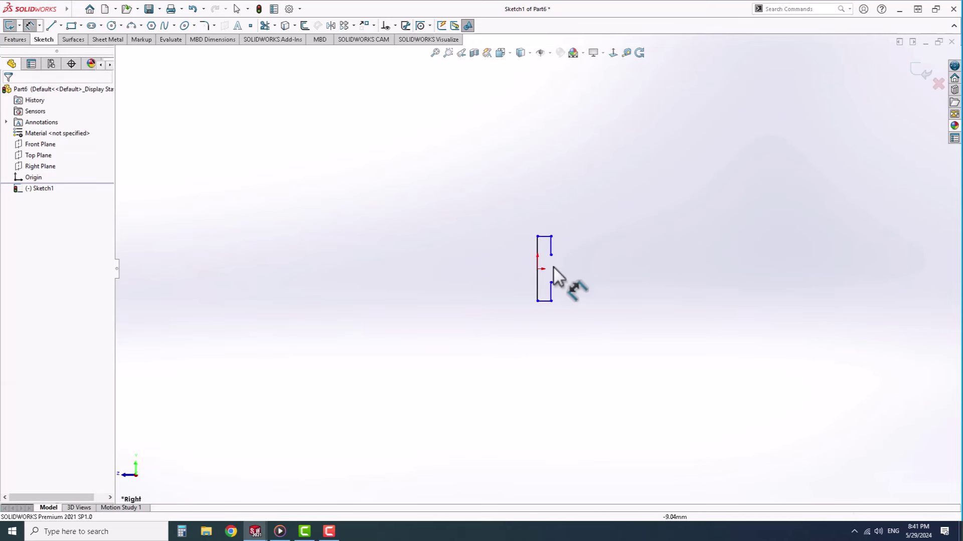
Step: Dimension the profile 100 mm tall with 20 mm flanges and 10 mm lips, then start a Base Flange
{"action": "left_click", "coordinate": [500, 240]}
{"action": "left_click", "coordinate": [464, 264]}
{"action": "type", "text": "100"}
{"action": "key", "text": "Return"}
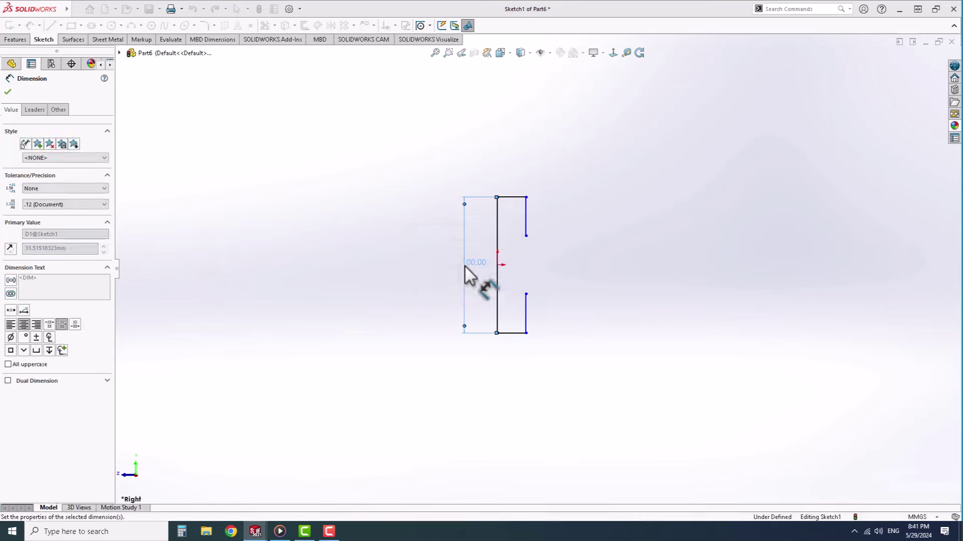
{"action": "left_click", "coordinate": [519, 200]}
{"action": "left_click", "coordinate": [518, 189]}
{"action": "type", "text": "20"}
{"action": "key", "text": "Return"}
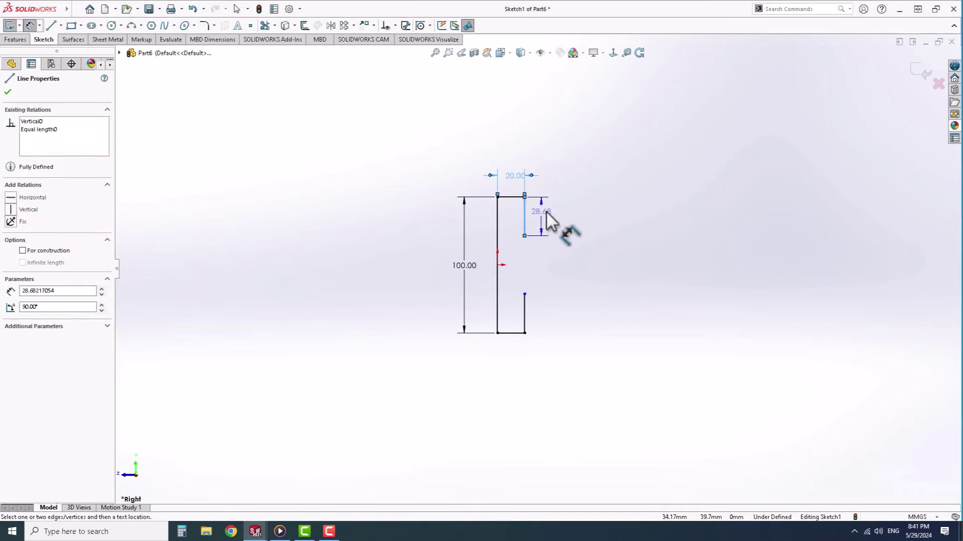
{"action": "left_click", "coordinate": [547, 211]}
{"action": "type", "text": "10"}
{"action": "key", "text": "Return"}
{"action": "left_click", "coordinate": [101, 39]}
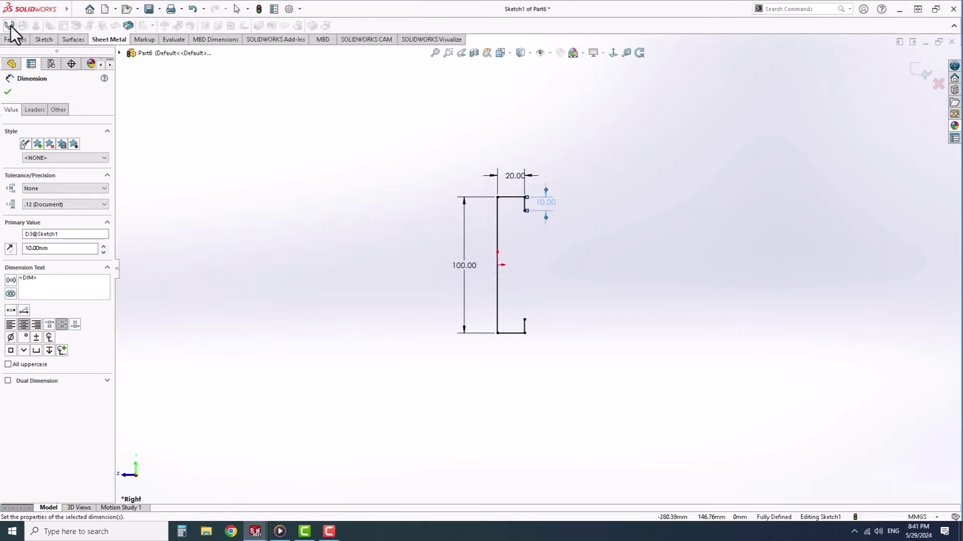
{"action": "left_click", "coordinate": [10, 25]}
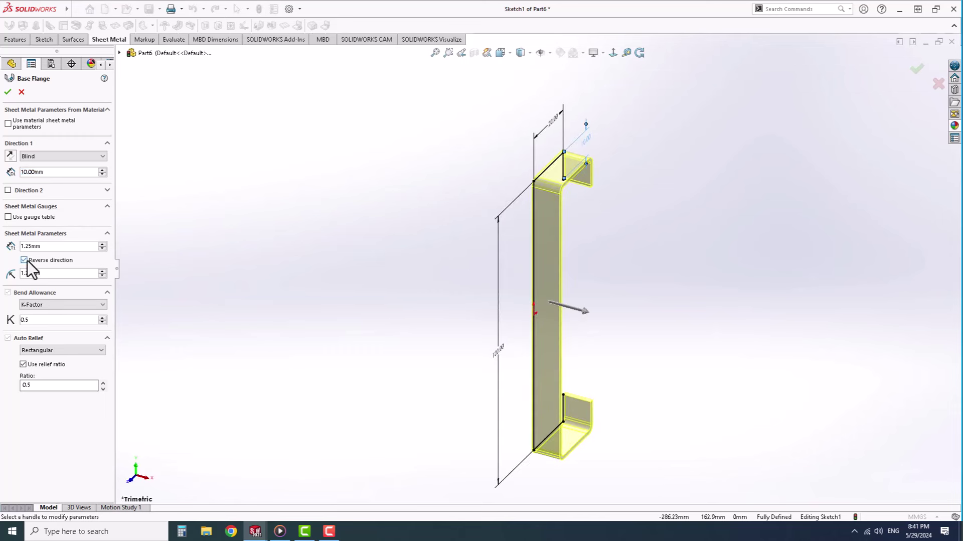
Step: Extrude the base flange Mid Plane to 1147 mm
{"action": "left_click", "coordinate": [35, 191]}
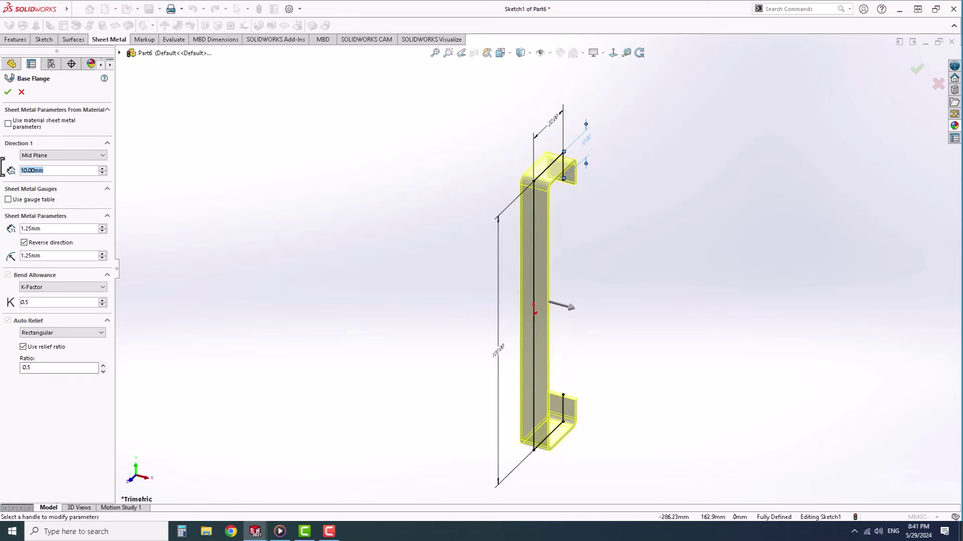
{"action": "type", "text": "1147"}
{"action": "key", "text": "Return"}
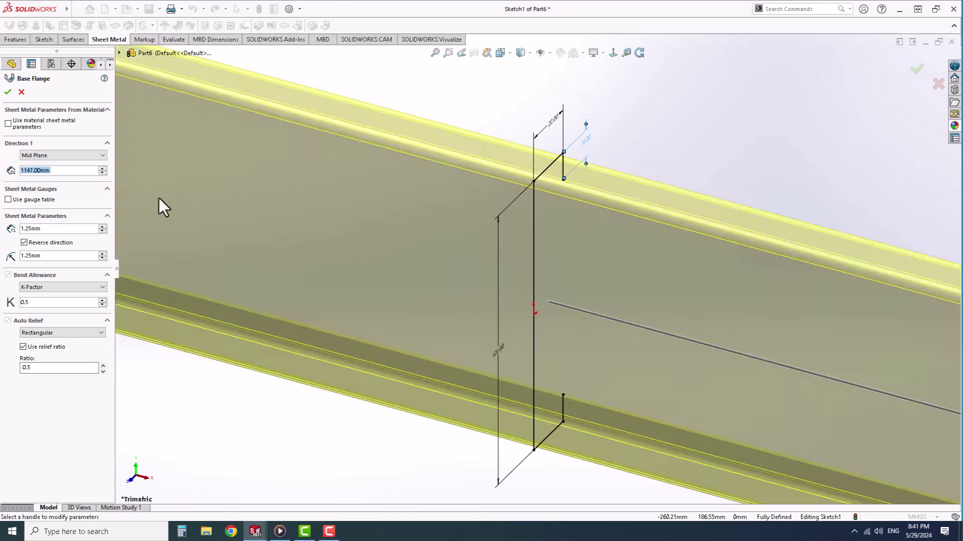
{"action": "left_click", "coordinate": [8, 92]}
Step: Save the part as Roof N C 4m
{"action": "left_click", "coordinate": [149, 9]}
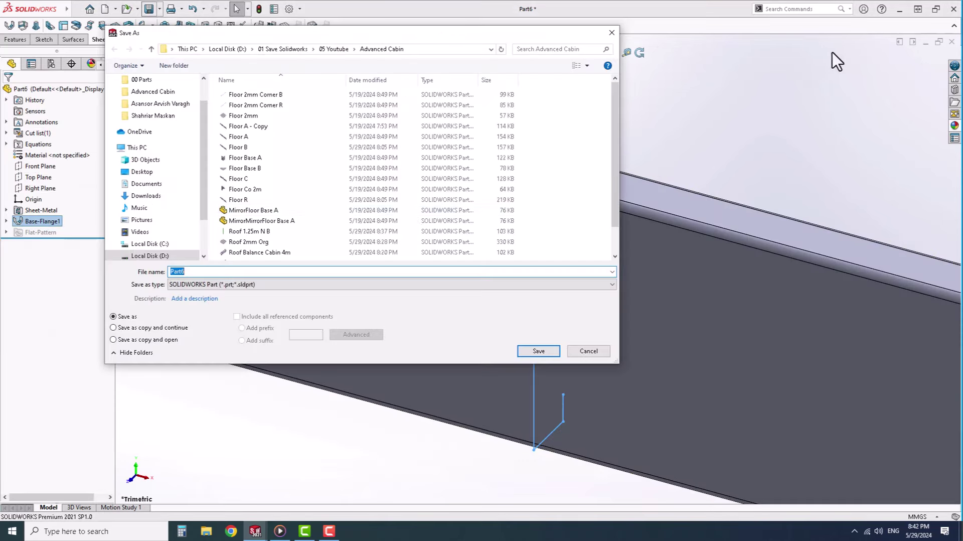
{"action": "scroll", "coordinate": [283, 259], "scroll_direction": "down", "scroll_amount": 1}
{"action": "left_click", "coordinate": [241, 254]}
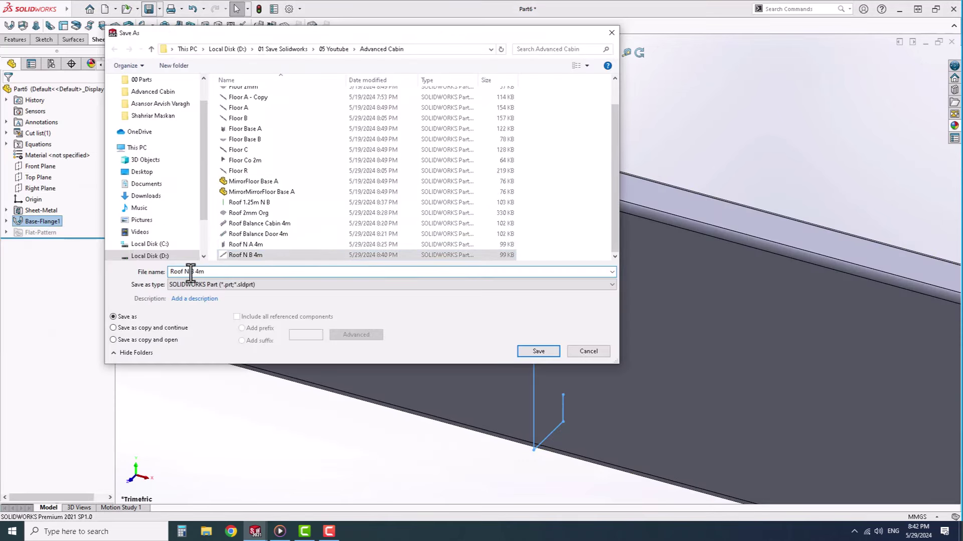
{"action": "left_click", "coordinate": [538, 351]}
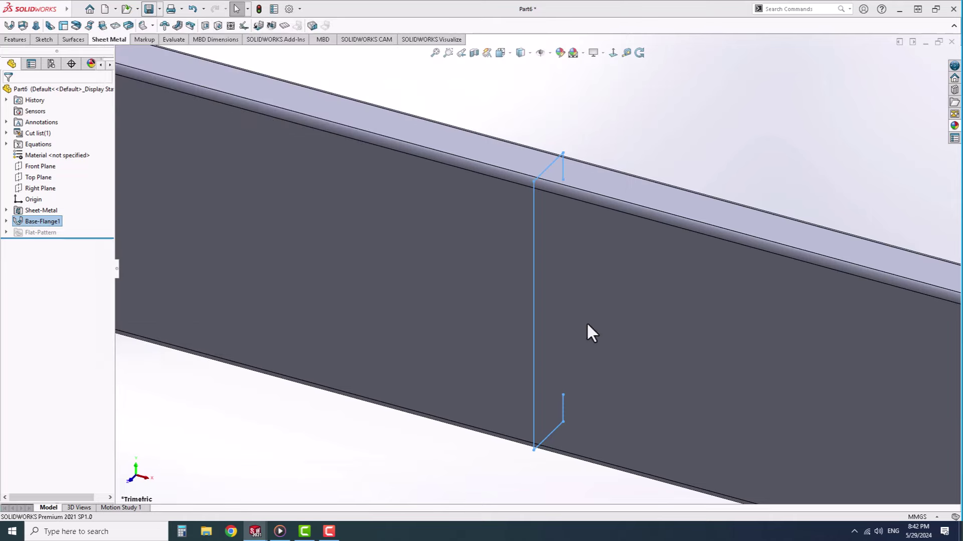
Step: Back in the roof assembly, insert the Roof N C 4m channel part
{"action": "left_click", "coordinate": [952, 41]}
{"action": "left_click", "coordinate": [17, 39]}
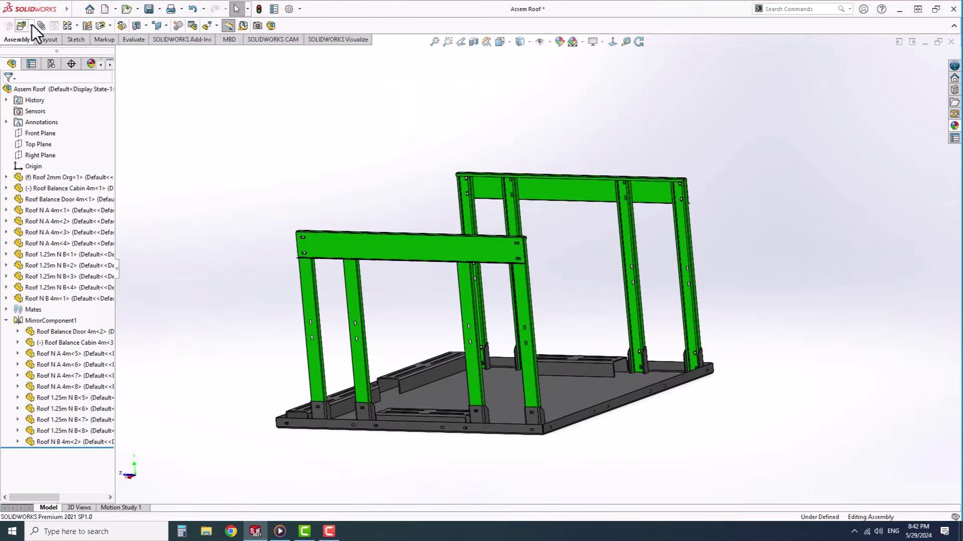
{"action": "left_click", "coordinate": [21, 25]}
{"action": "left_click", "coordinate": [286, 306]}
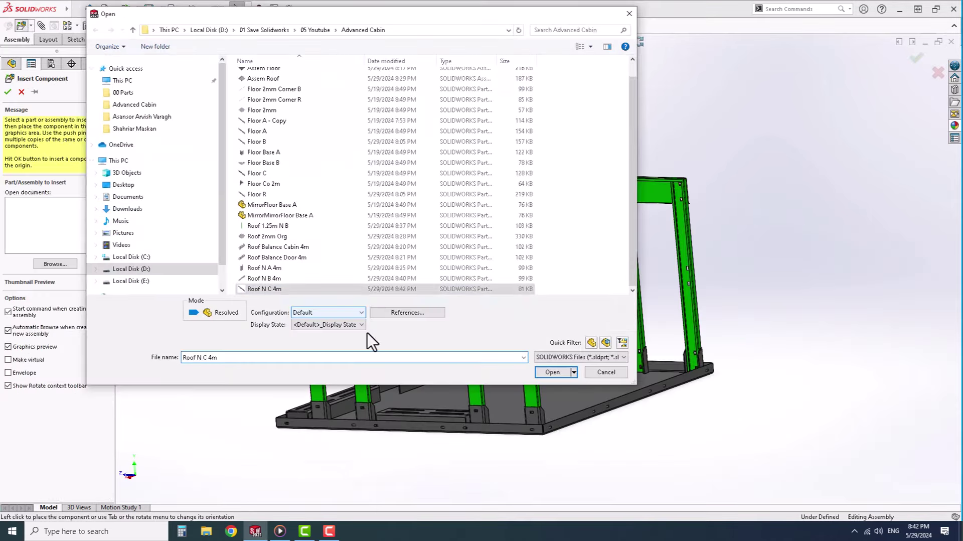
{"action": "left_click", "coordinate": [569, 372]}
{"action": "left_click", "coordinate": [614, 291]}
{"action": "scroll", "coordinate": [599, 277], "scroll_direction": "down", "scroll_amount": 3}
{"action": "scroll", "coordinate": [592, 324], "scroll_direction": "down", "scroll_amount": 3}
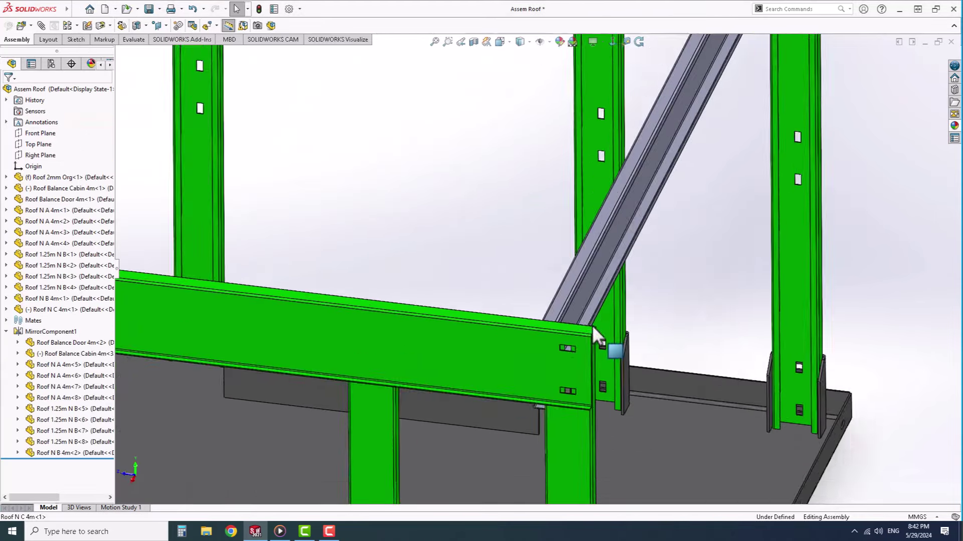
Step: Mate a channel face coincident with the upright's flange face
{"action": "left_click", "coordinate": [532, 290]}
{"action": "left_click", "coordinate": [667, 244]}
{"action": "scroll", "coordinate": [594, 320], "scroll_direction": "down", "scroll_amount": 3}
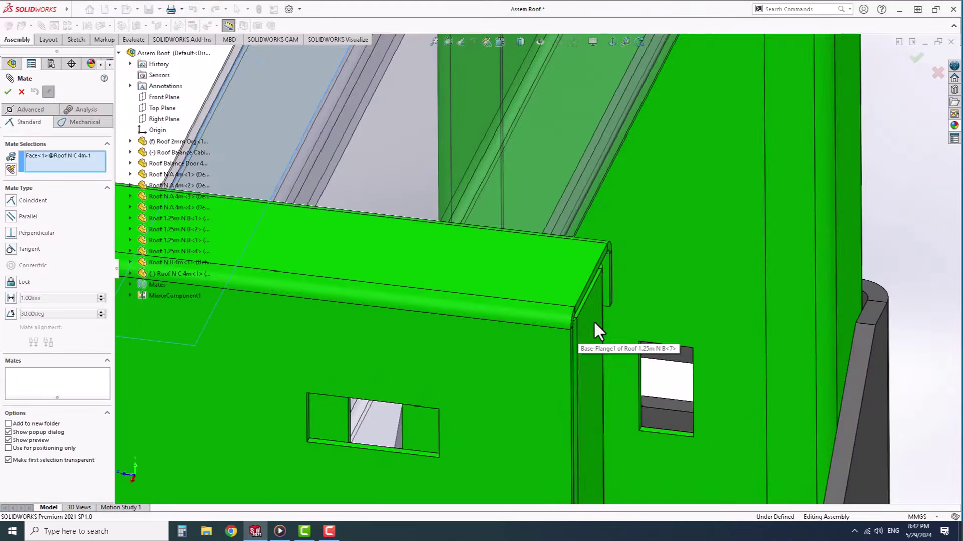
{"action": "middle_click_drag", "start_coordinate": [593, 320], "coordinate": [560, 287]}
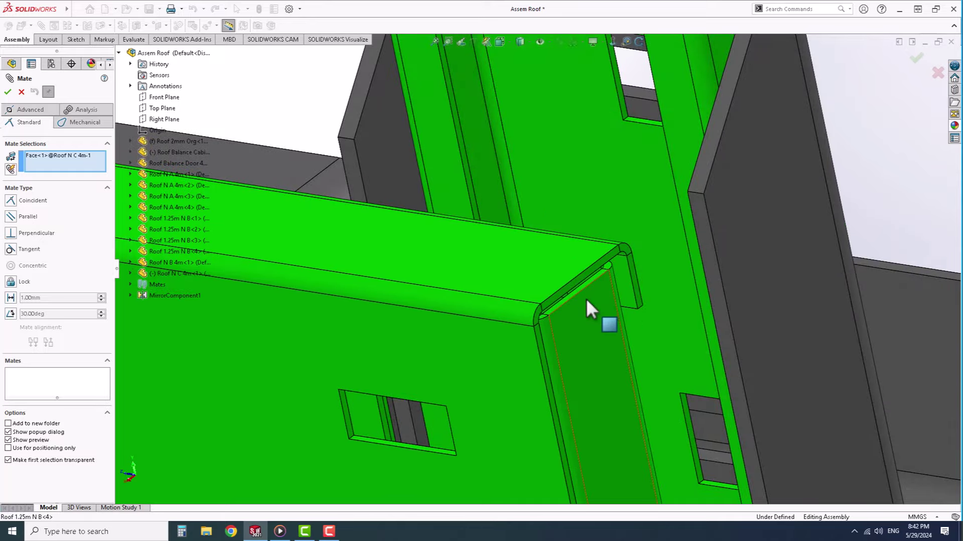
{"action": "left_click", "coordinate": [542, 275]}
{"action": "left_click", "coordinate": [551, 285]}
Step: Add coincident mates to the bracket face and the upright face at the channel end
{"action": "mouse_move", "coordinate": [541, 335]}
{"action": "middle_mouse_down"}
{"action": "mouse_move", "coordinate": [605, 370]}
{"action": "mouse_move", "coordinate": [486, 341]}
{"action": "middle_mouse_up"}
{"action": "left_click", "coordinate": [486, 341]}
{"action": "scroll", "coordinate": [430, 318], "scroll_direction": "down", "scroll_amount": 5}
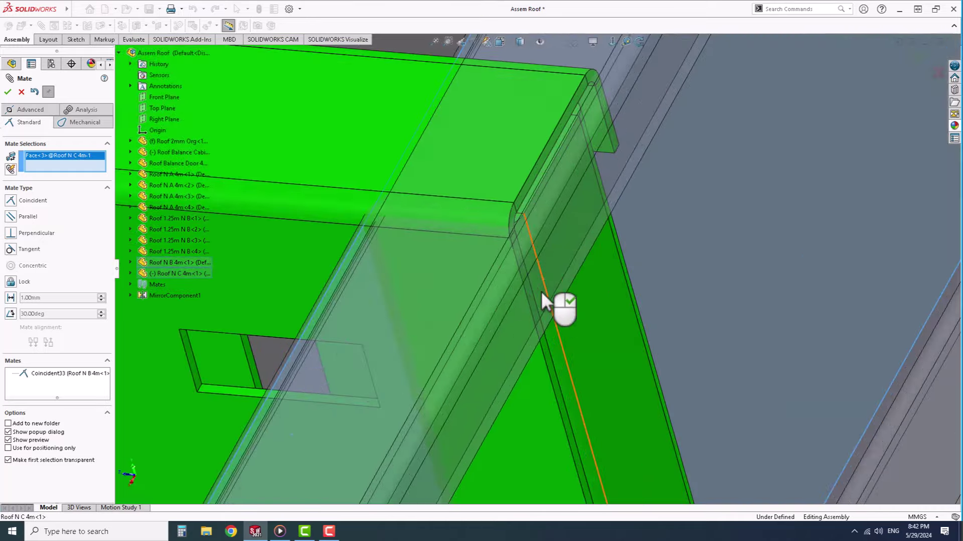
{"action": "left_click", "coordinate": [523, 271]}
{"action": "mouse_move", "coordinate": [537, 315]}
{"action": "middle_mouse_down"}
{"action": "mouse_move", "coordinate": [470, 316]}
{"action": "mouse_move", "coordinate": [514, 298]}
{"action": "middle_mouse_up"}
{"action": "left_click", "coordinate": [514, 298]}
{"action": "scroll", "coordinate": [548, 348], "scroll_direction": "up", "scroll_amount": 3}
{"action": "left_click", "coordinate": [512, 466]}
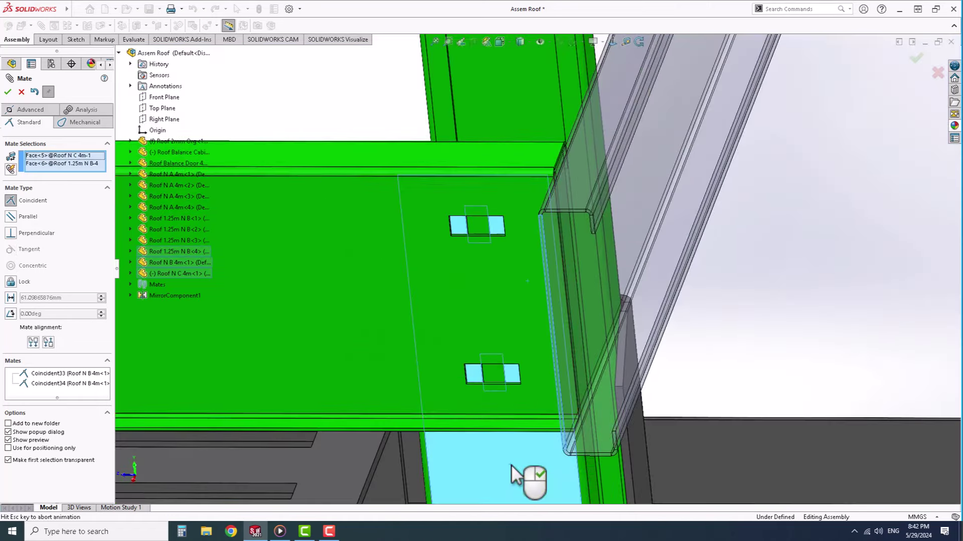
{"action": "right_click", "coordinate": [510, 464]}
{"action": "right_click", "coordinate": [510, 464]}
Step: Copy the grey Roof N C 4m beam to create a second instance
{"action": "scroll", "coordinate": [543, 330], "scroll_direction": "up", "scroll_amount": 5}
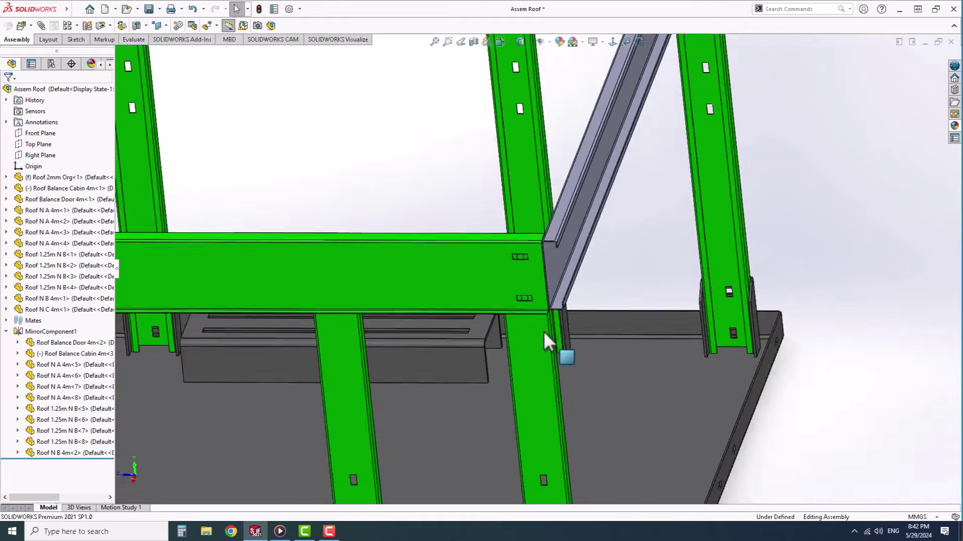
{"action": "scroll", "coordinate": [544, 330], "scroll_direction": "up", "scroll_amount": 3}
{"action": "mouse_move", "coordinate": [563, 322]}
{"action": "middle_mouse_down"}
{"action": "mouse_move", "coordinate": [626, 213]}
{"action": "mouse_move", "coordinate": [564, 248]}
{"action": "mouse_move", "coordinate": [553, 218]}
{"action": "middle_mouse_up"}
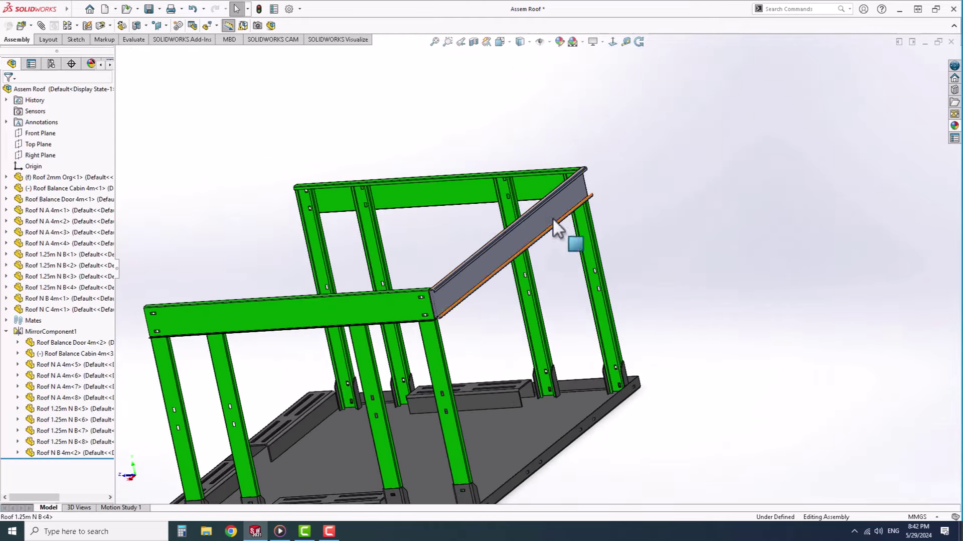
{"action": "scroll", "coordinate": [500, 329], "scroll_direction": "up", "scroll_amount": 3}
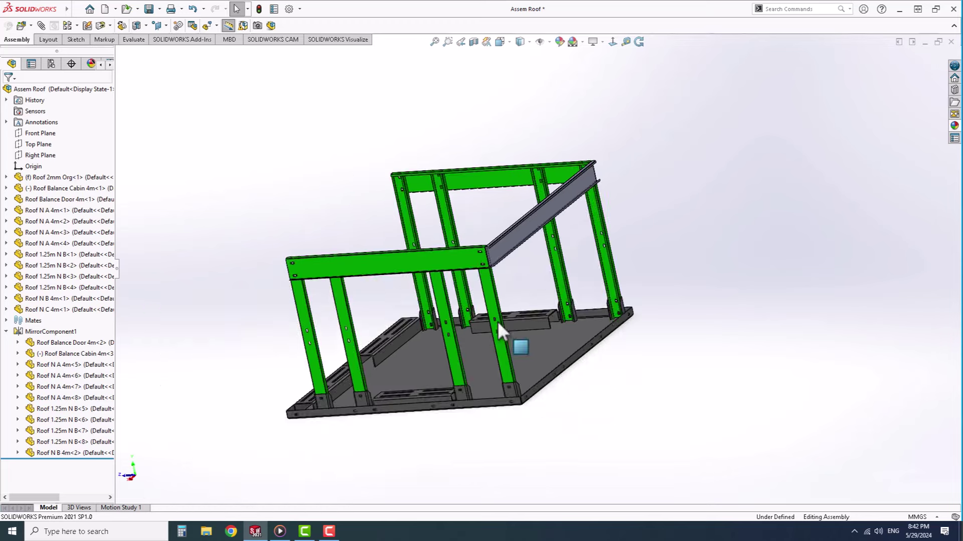
{"action": "mouse_move", "coordinate": [518, 234]}
{"action": "left_mouse_down", "text": "ctrl"}
{"action": "mouse_move", "coordinate": [615, 258]}
{"action": "mouse_move", "coordinate": [574, 290]}
{"action": "left_mouse_up", "text": "ctrl"}
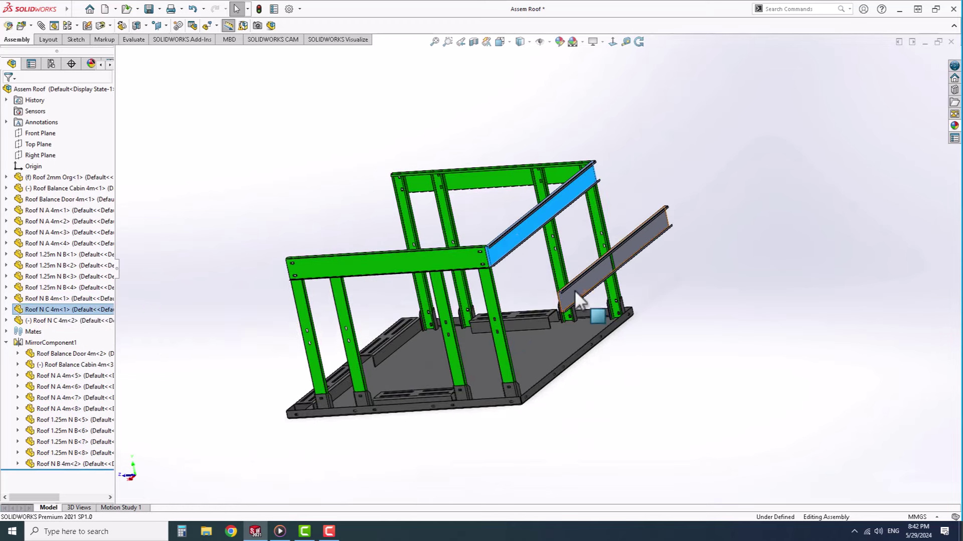
Step: Mate the copied beam flush with the upright using face and edge coincident mates
{"action": "middle_click_drag", "start_coordinate": [573, 290], "coordinate": [588, 276]}
{"action": "left_click", "coordinate": [576, 269]}
{"action": "left_click", "coordinate": [703, 210]}
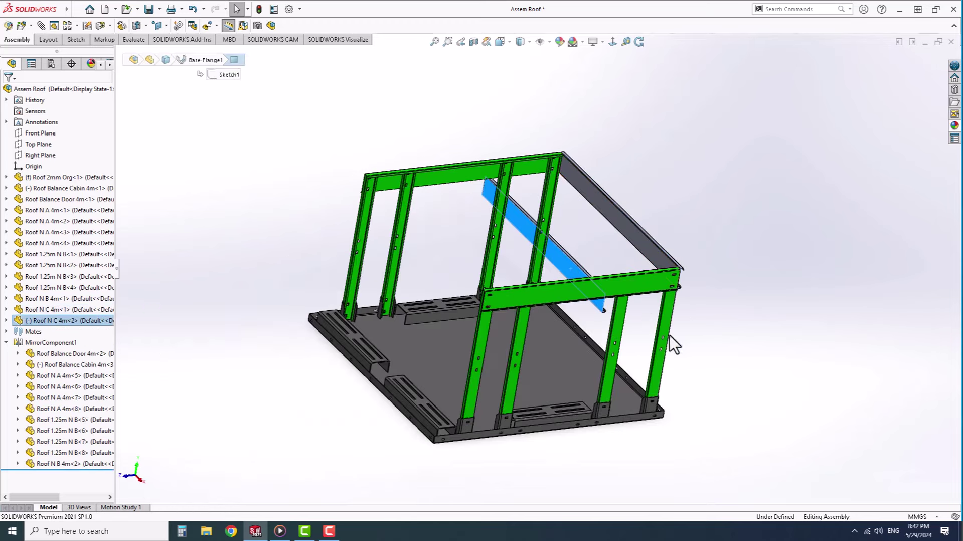
{"action": "middle_click_drag", "start_coordinate": [670, 335], "coordinate": [524, 323]}
{"action": "scroll", "coordinate": [402, 342], "scroll_direction": "down", "scroll_amount": 3}
{"action": "scroll", "coordinate": [420, 345], "scroll_direction": "down", "scroll_amount": 3}
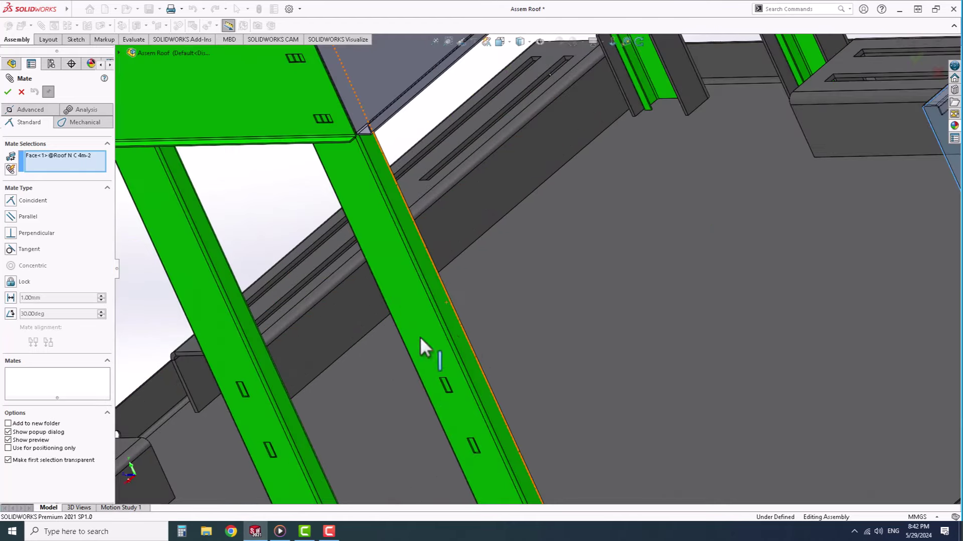
{"action": "left_click", "coordinate": [455, 329]}
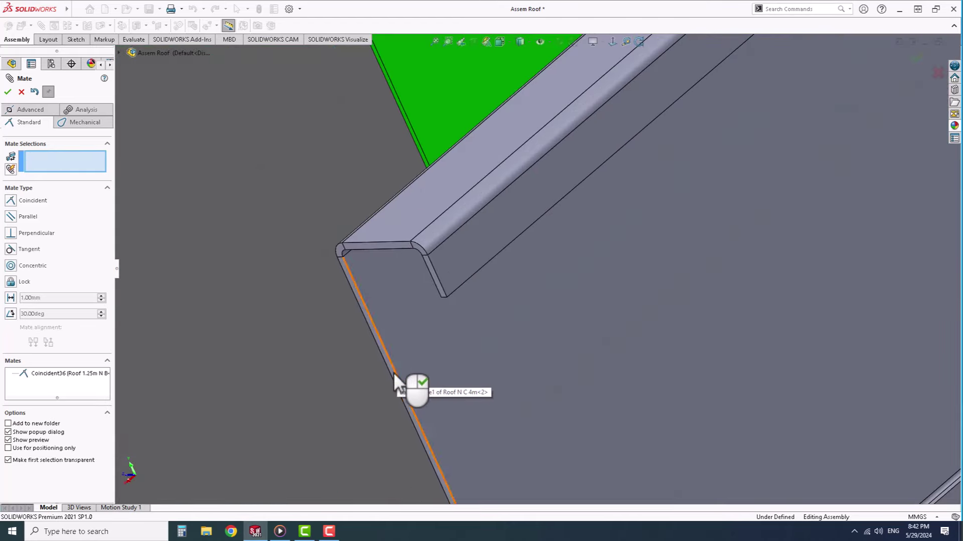
{"action": "left_click", "coordinate": [394, 372]}
{"action": "scroll", "coordinate": [497, 251], "scroll_direction": "up", "scroll_amount": 3}
{"action": "left_click", "coordinate": [512, 158]}
{"action": "left_click", "coordinate": [523, 141]}
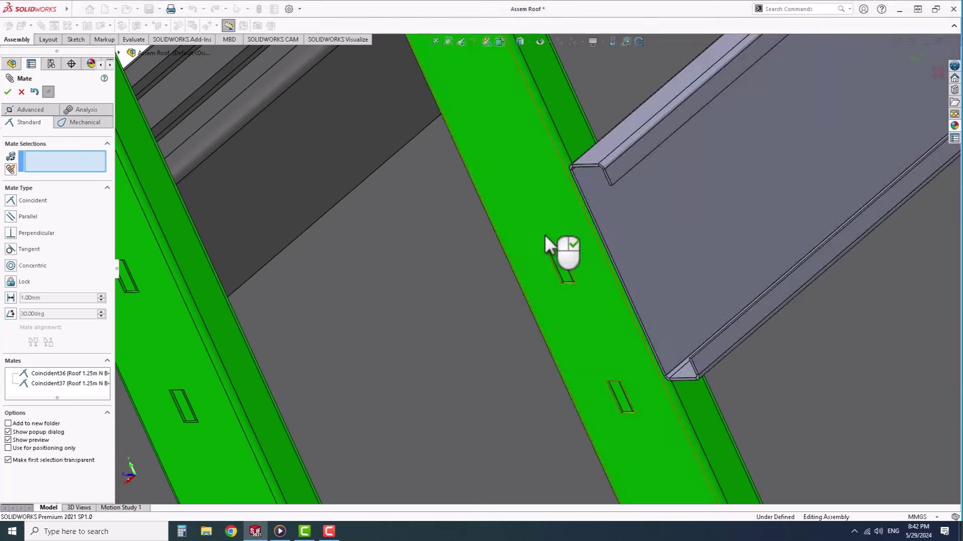
{"action": "right_click", "coordinate": [545, 234]}
Step: Place another beam copy below and mate it coincident with the placed beam and upright
{"action": "scroll", "coordinate": [552, 251], "scroll_direction": "up", "scroll_amount": 5}
{"action": "left_click_drag", "start_coordinate": [576, 275], "coordinate": [609, 362]}
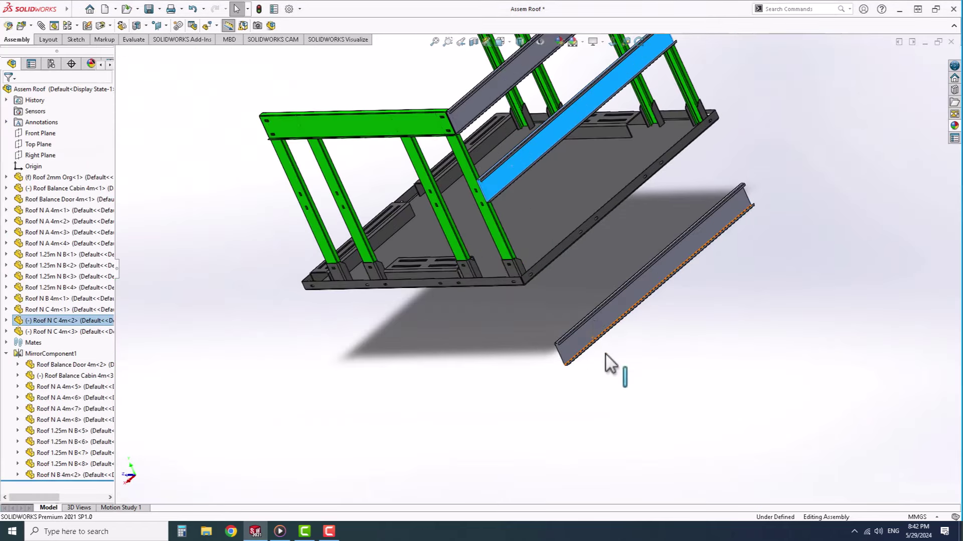
{"action": "left_click", "coordinate": [596, 322]}
{"action": "left_click", "coordinate": [722, 275]}
{"action": "left_click", "coordinate": [514, 167]}
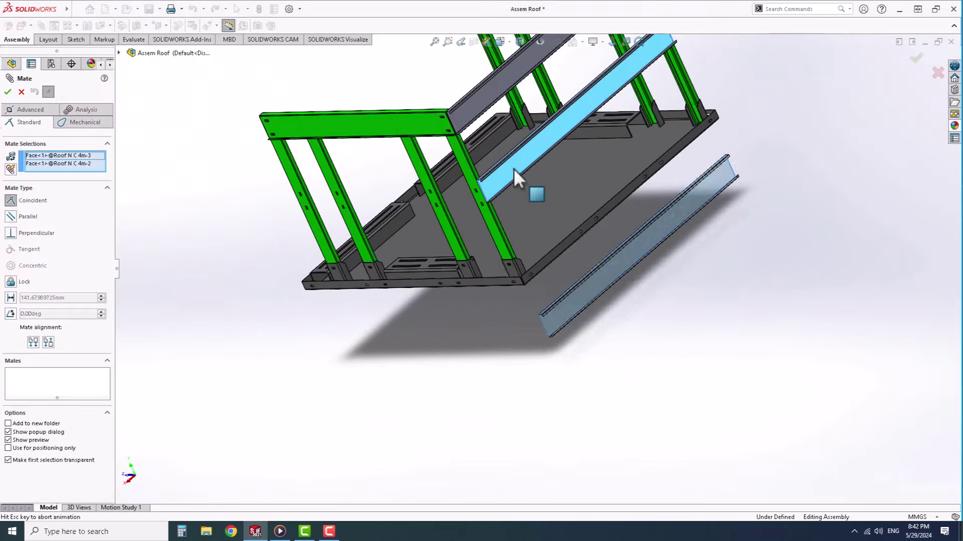
{"action": "key", "text": "Return"}
{"action": "scroll", "coordinate": [501, 214], "scroll_direction": "down", "scroll_amount": 5}
{"action": "scroll", "coordinate": [430, 271], "scroll_direction": "down", "scroll_amount": 3}
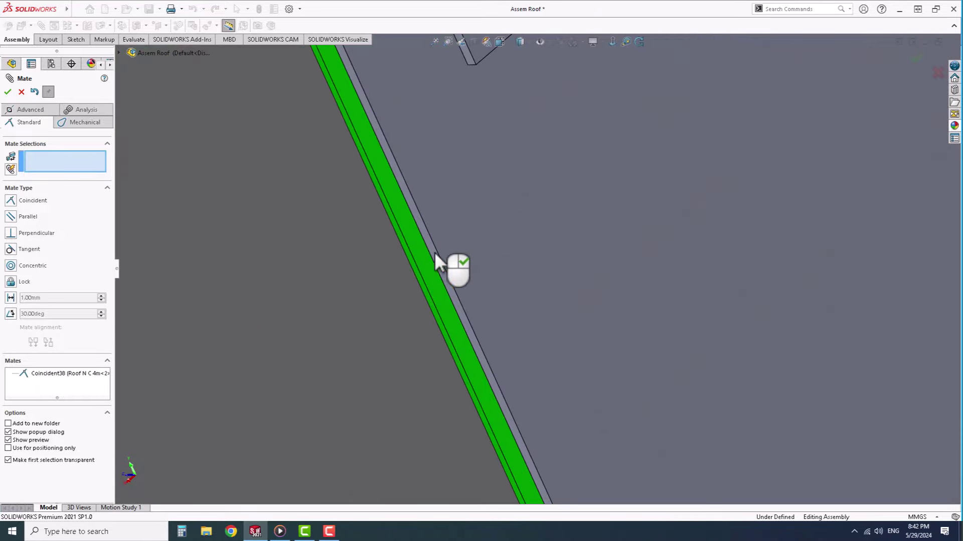
{"action": "left_click", "coordinate": [437, 255]}
{"action": "scroll", "coordinate": [501, 266], "scroll_direction": "up", "scroll_amount": 5}
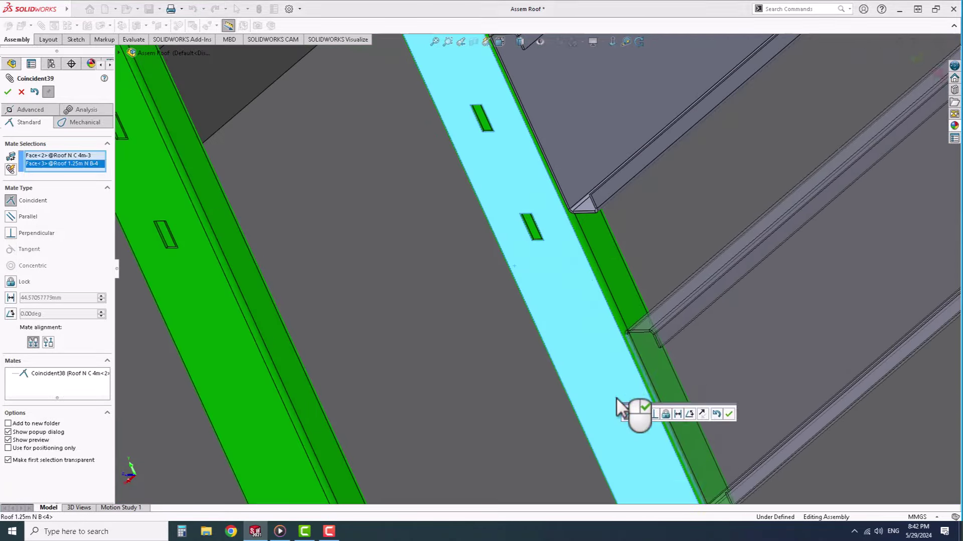
{"action": "key", "text": "Return"}
{"action": "right_click", "coordinate": [616, 396]}
Step: Check the placed beam, then open the green upright Roof 1.25m N B as its own part
{"action": "scroll", "coordinate": [615, 397], "scroll_direction": "up", "scroll_amount": 3}
{"action": "scroll", "coordinate": [581, 276], "scroll_direction": "up", "scroll_amount": 2}
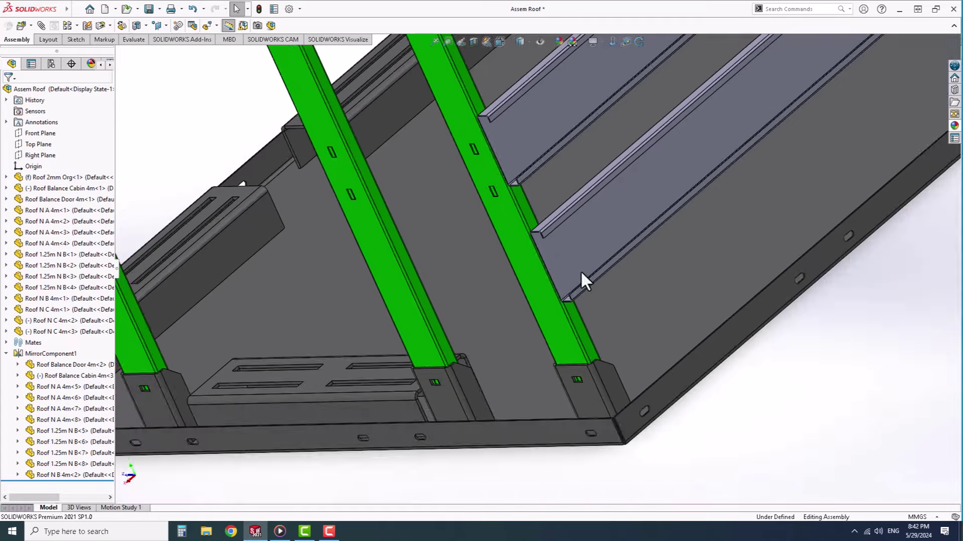
{"action": "left_click", "coordinate": [598, 334]}
{"action": "scroll", "coordinate": [606, 347], "scroll_direction": "up", "scroll_amount": 5}
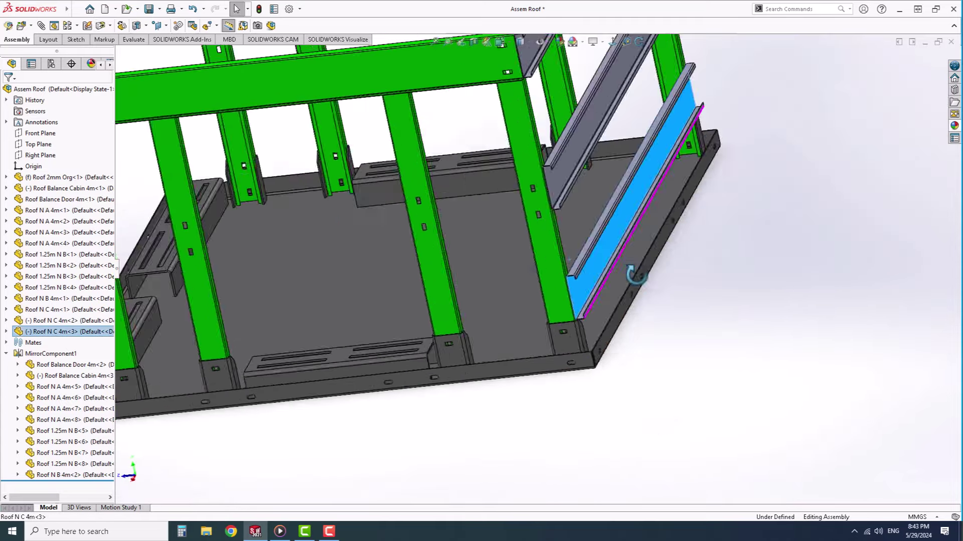
{"action": "mouse_move", "coordinate": [591, 268]}
{"action": "middle_mouse_down"}
{"action": "mouse_move", "coordinate": [682, 257]}
{"action": "mouse_move", "coordinate": [566, 251]}
{"action": "mouse_move", "coordinate": [474, 214]}
{"action": "middle_mouse_up"}
{"action": "scroll", "coordinate": [565, 245], "scroll_direction": "up", "scroll_amount": 3}
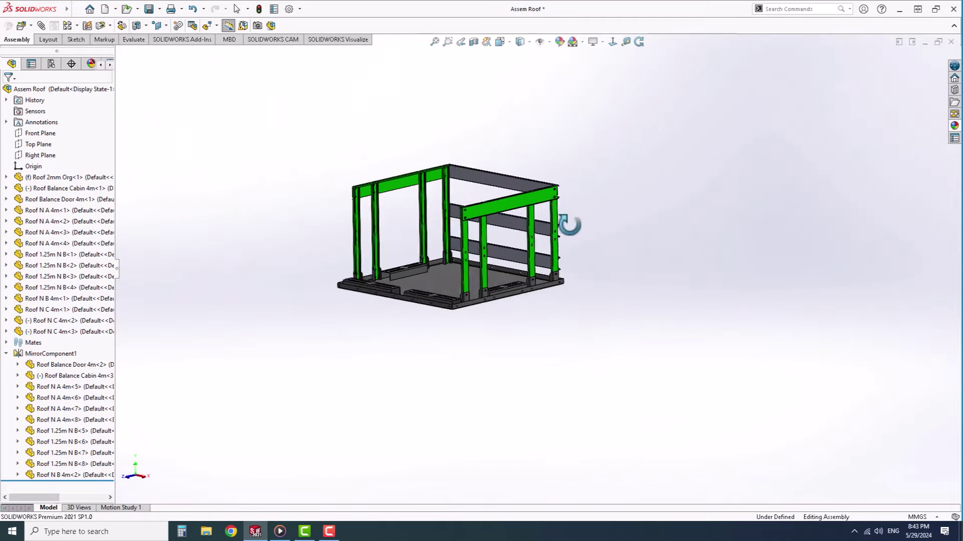
{"action": "scroll", "coordinate": [475, 215], "scroll_direction": "down", "scroll_amount": 4}
{"action": "scroll", "coordinate": [703, 313], "scroll_direction": "down", "scroll_amount": 3}
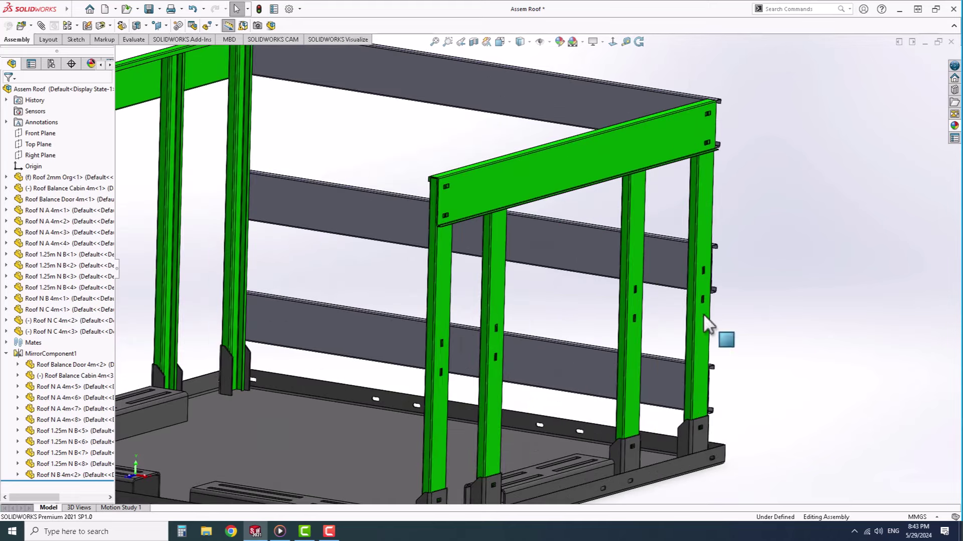
{"action": "left_click", "coordinate": [704, 311]}
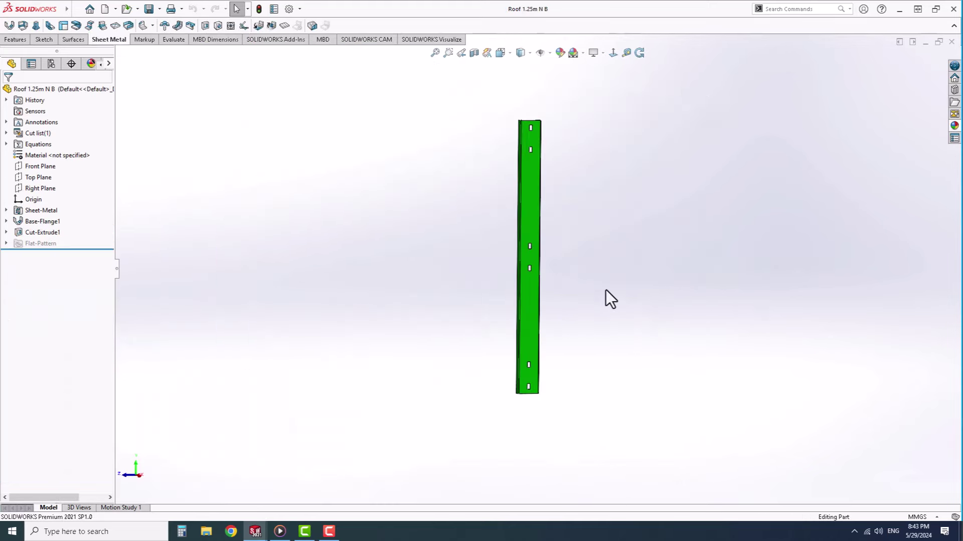
{"action": "middle_click_drag", "start_coordinate": [606, 290], "coordinate": [387, 306]}
Step: In isometric view, start a sketch on the upright's flat face and draw a small rectangle near the top
{"action": "key", "text": "space"}
{"action": "left_click", "coordinate": [120, 36]}
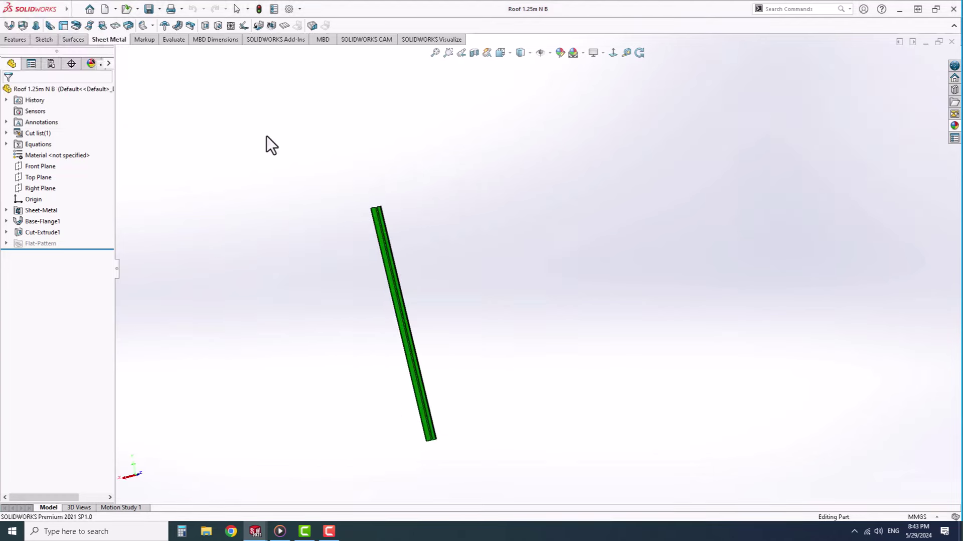
{"action": "left_click", "coordinate": [518, 142]}
{"action": "left_click", "coordinate": [529, 152]}
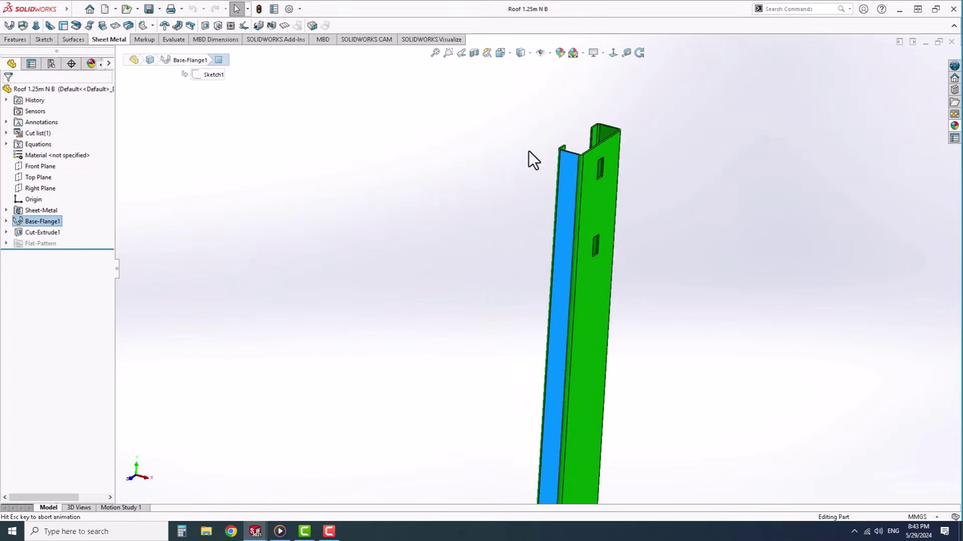
{"action": "left_click", "coordinate": [592, 144]}
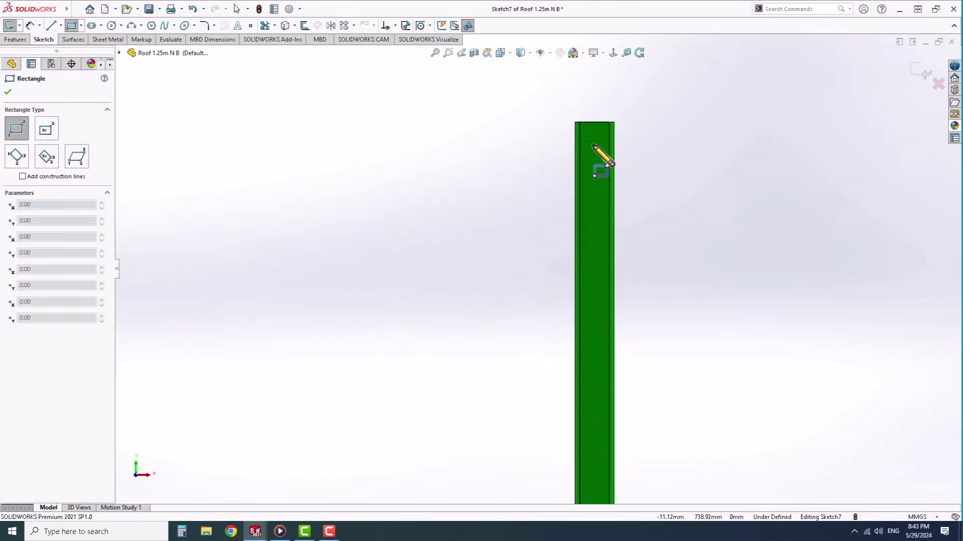
{"action": "left_click", "coordinate": [605, 168]}
{"action": "right_click", "coordinate": [604, 168]}
{"action": "left_click", "coordinate": [631, 179]}
Step: Dimension the rectangle 8.2 mm wide and 20 mm tall
{"action": "left_click", "coordinate": [29, 25]}
{"action": "scroll", "coordinate": [567, 150], "scroll_direction": "down", "scroll_amount": 3}
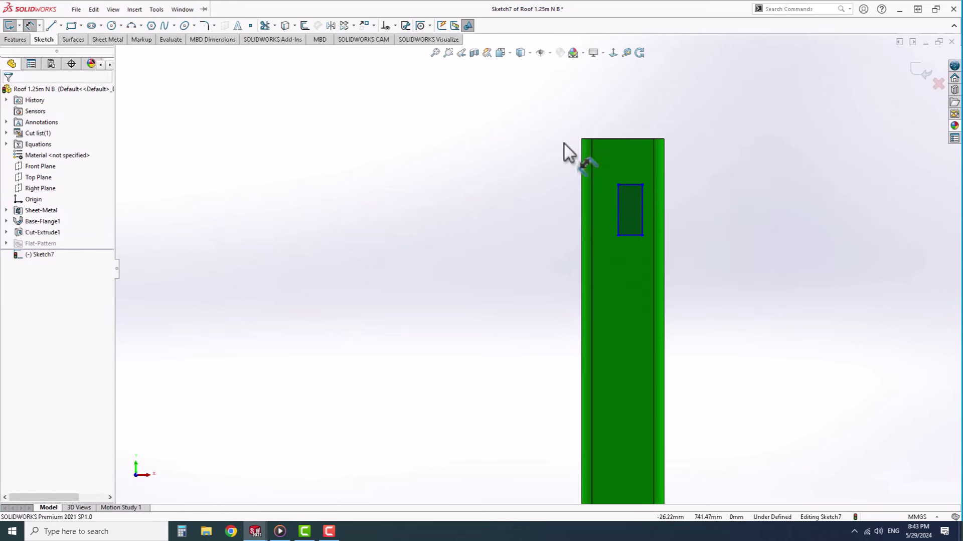
{"action": "left_click", "coordinate": [625, 185]}
{"action": "left_click", "coordinate": [625, 161]}
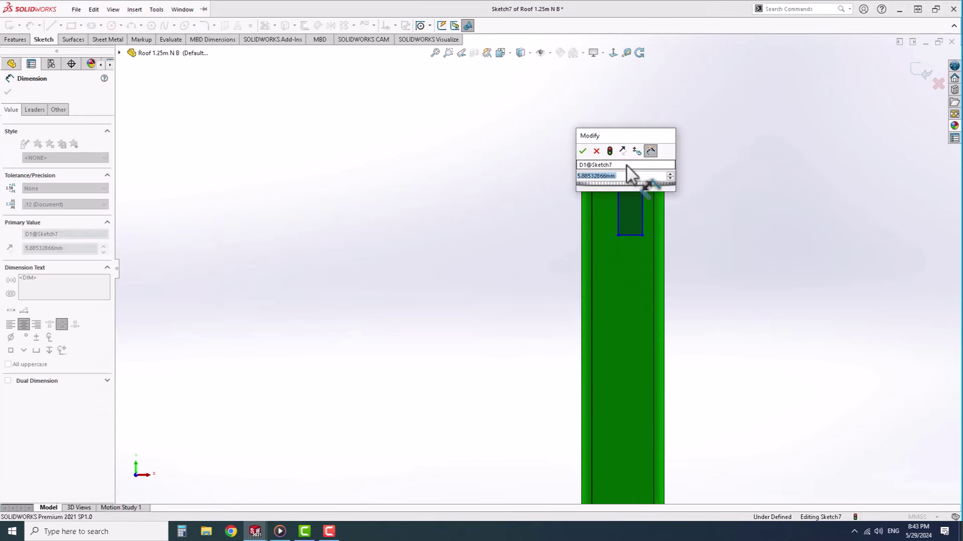
{"action": "type", "text": "8.2"}
{"action": "key", "text": "Return"}
{"action": "left_click", "coordinate": [617, 201]}
{"action": "left_click", "coordinate": [543, 208]}
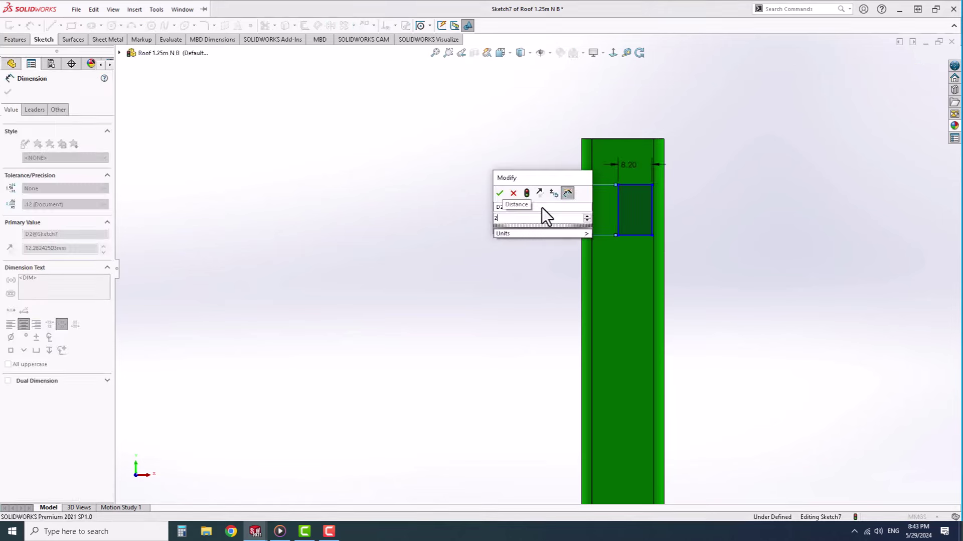
{"action": "type", "text": "20"}
{"action": "key", "text": "Return"}
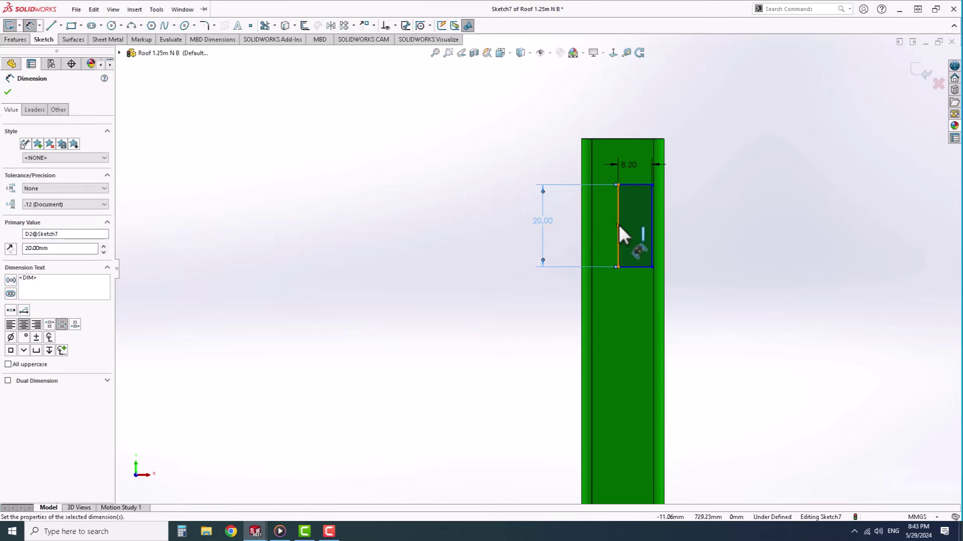
Step: Place the slot 20 mm below the upright's top and centre it with a Vertical midpoint relation
{"action": "left_click", "coordinate": [618, 226]}
{"action": "left_click", "coordinate": [612, 139]}
{"action": "left_click", "coordinate": [506, 189]}
{"action": "type", "text": "20"}
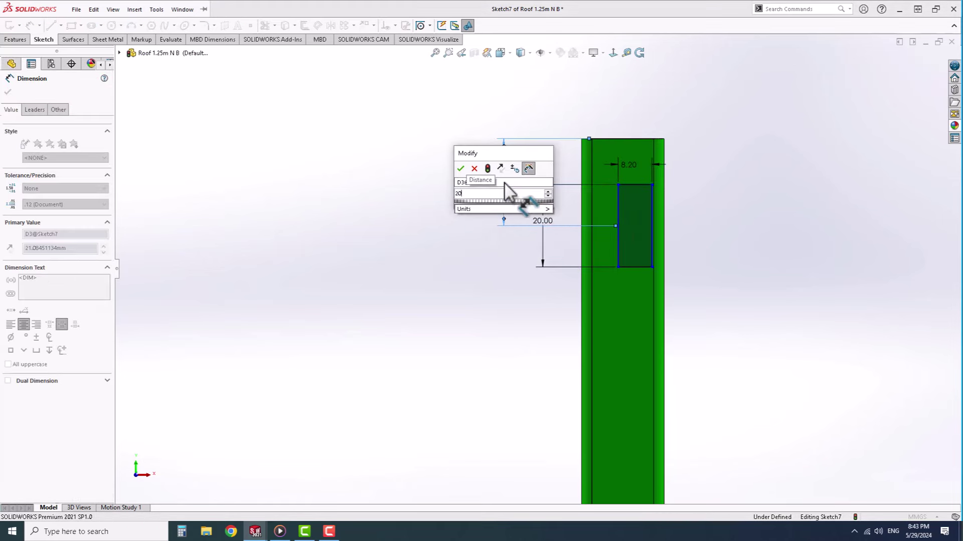
{"action": "key", "text": "Return"}
{"action": "right_click", "coordinate": [706, 238]}
{"action": "left_click", "coordinate": [725, 247]}
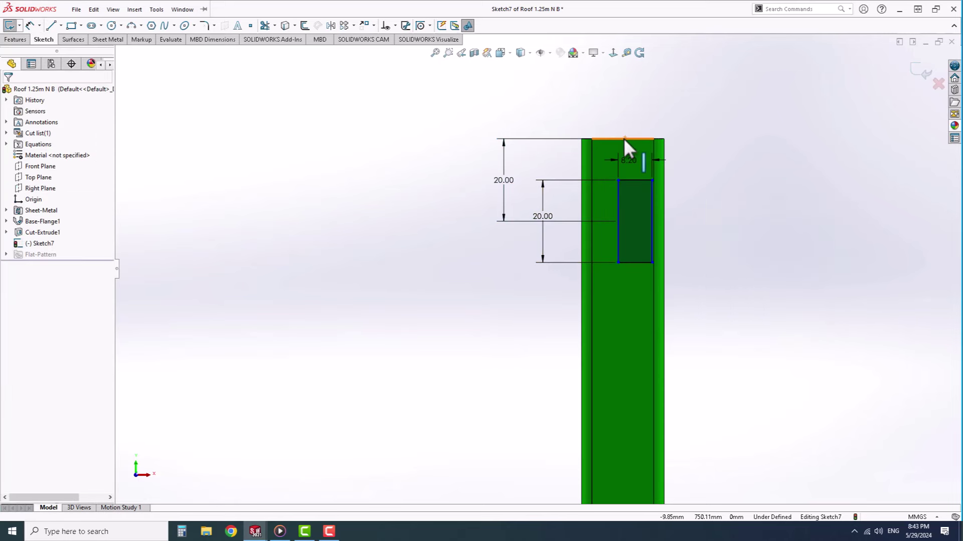
{"action": "left_click", "coordinate": [624, 137]}
{"action": "left_click", "coordinate": [635, 180], "text": "ctrl"}
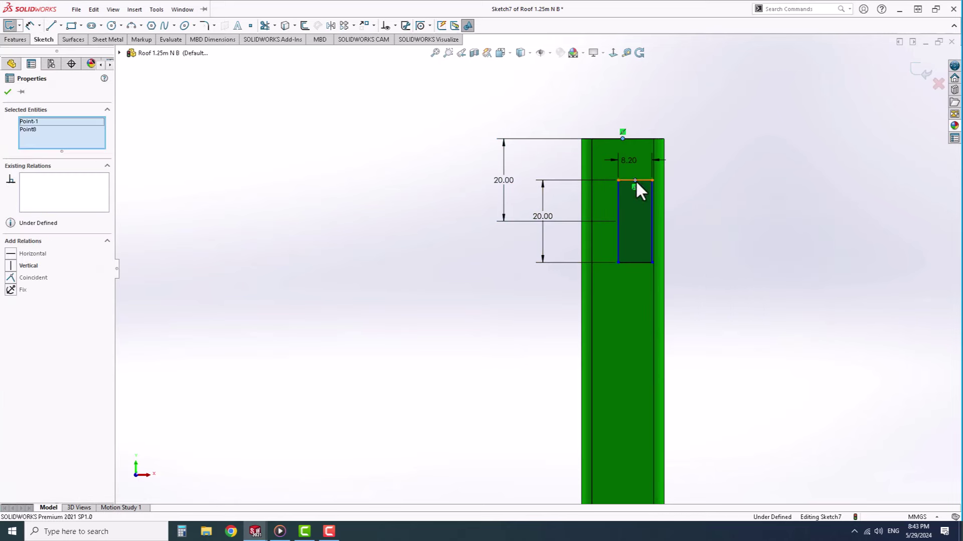
{"action": "left_click", "coordinate": [677, 138]}
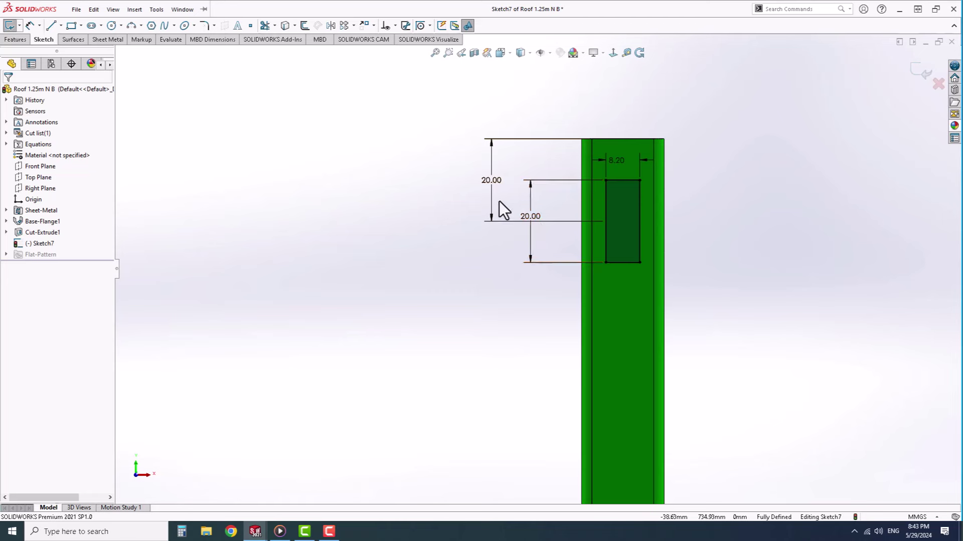
Step: Draw a second rectangle lower down and make it Equal to the slot's height
{"action": "left_click_drag", "start_coordinate": [435, 159], "coordinate": [327, 247]}
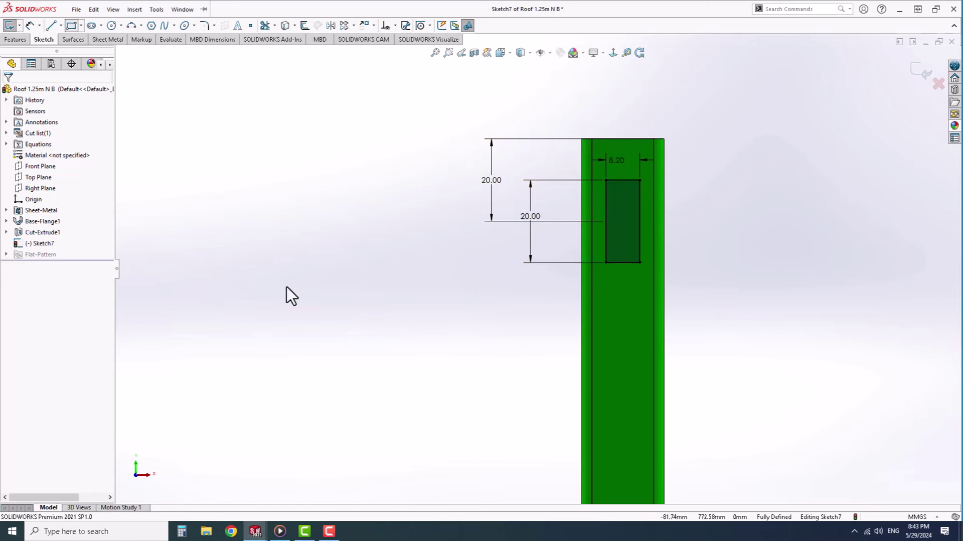
{"action": "left_click", "coordinate": [365, 340]}
{"action": "left_click", "coordinate": [399, 425]}
{"action": "right_click", "coordinate": [421, 436]}
{"action": "left_click", "coordinate": [432, 444]}
{"action": "left_click", "coordinate": [381, 341]}
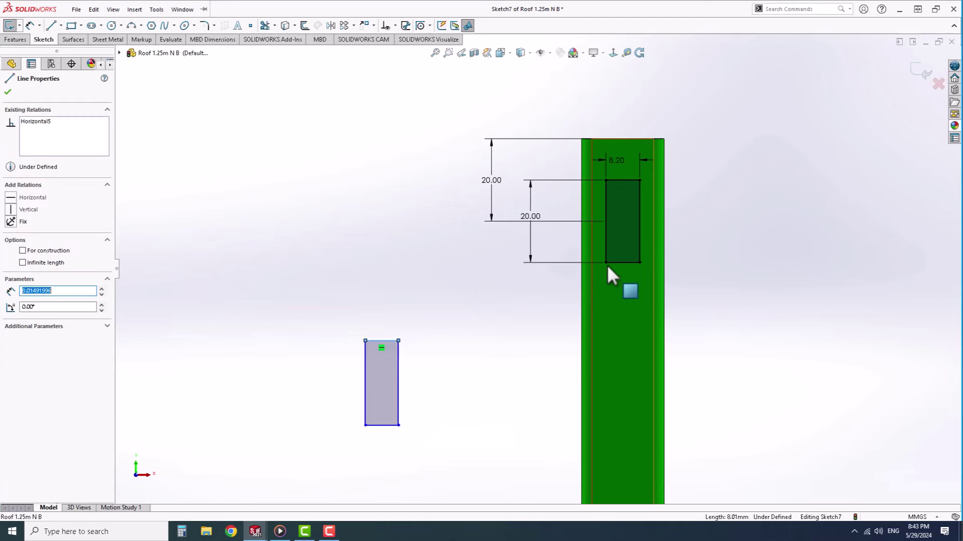
{"action": "left_click", "coordinate": [618, 262], "text": "ctrl"}
{"action": "left_click", "coordinate": [607, 232]}
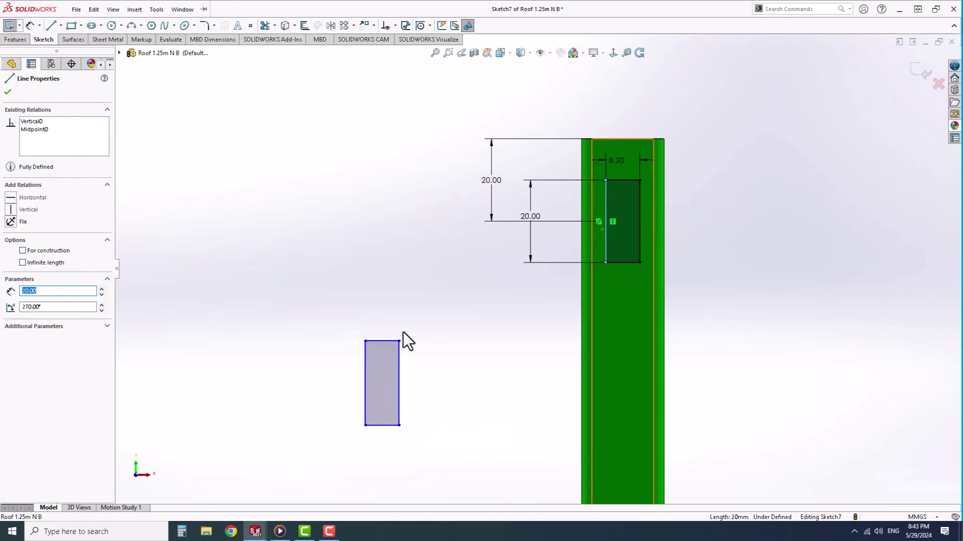
{"action": "left_click", "coordinate": [369, 371], "text": "ctrl"}
{"action": "left_click", "coordinate": [477, 325]}
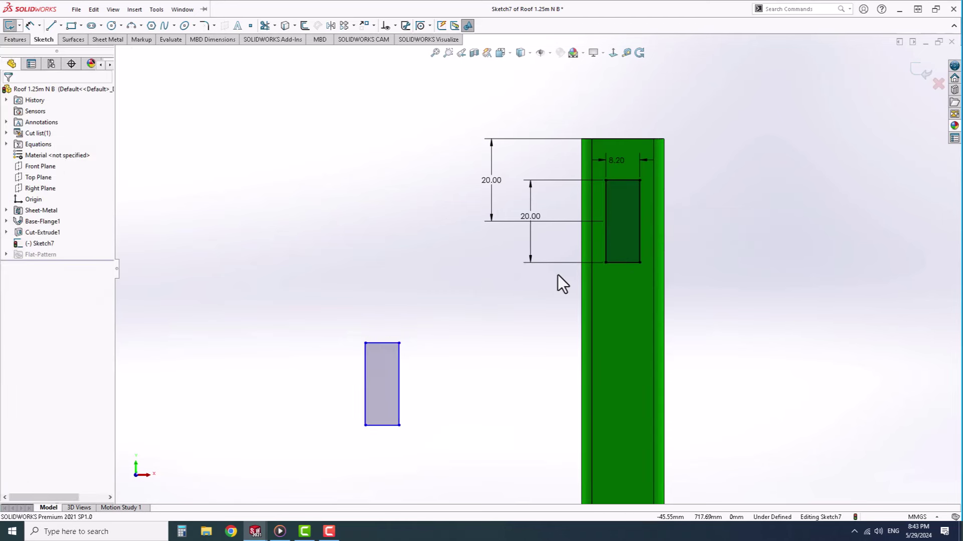
{"action": "left_click", "coordinate": [606, 262]}
Step: Line the second rectangle up under the slot and space their right edges 60 mm apart
{"action": "left_click", "coordinate": [366, 342], "text": "ctrl"}
{"action": "left_click", "coordinate": [402, 317]}
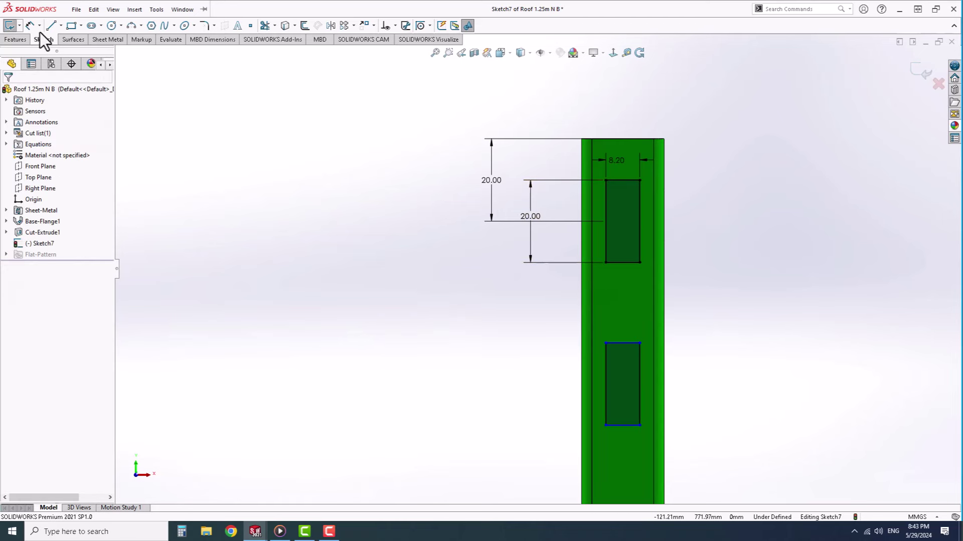
{"action": "left_click", "coordinate": [640, 220]}
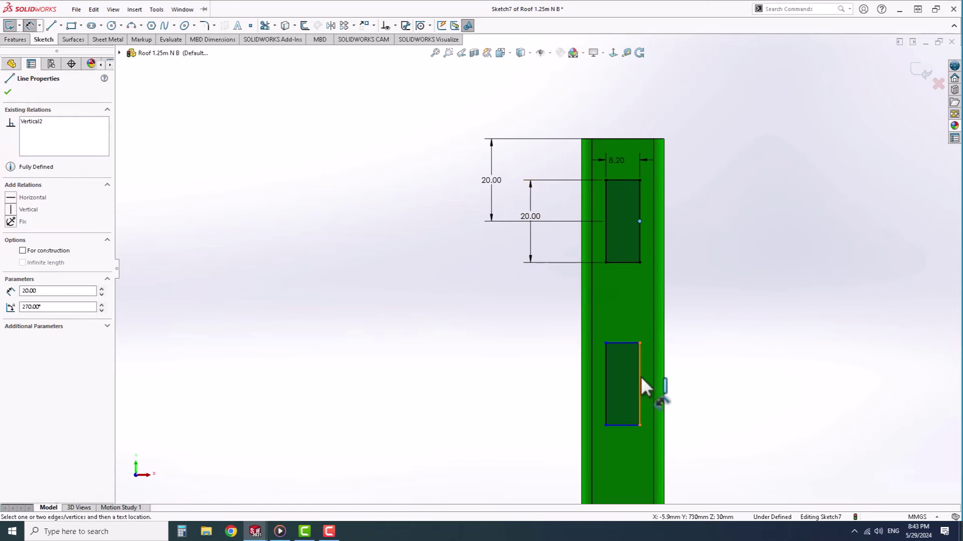
{"action": "left_click", "coordinate": [642, 380]}
{"action": "left_click", "coordinate": [745, 335]}
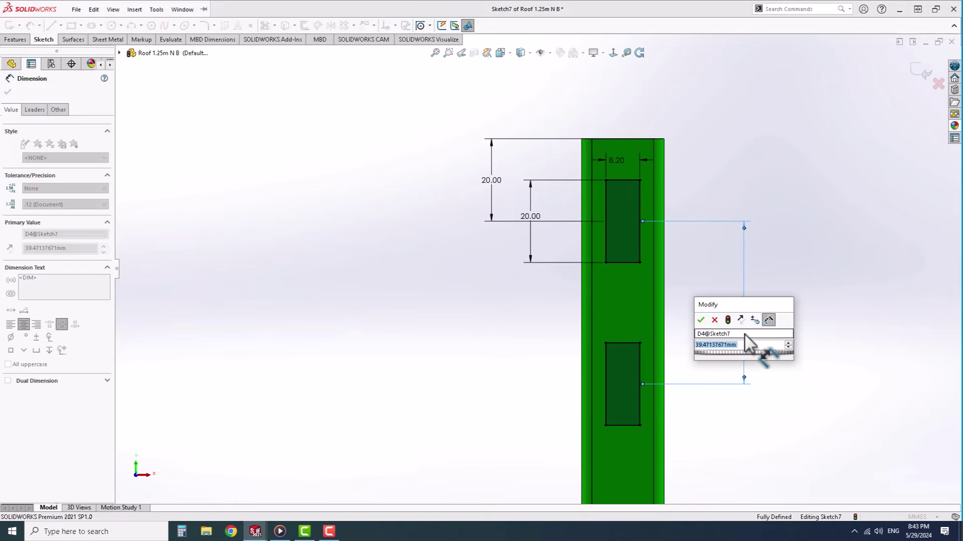
{"action": "key", "text": "Return"}
{"action": "right_click", "coordinate": [828, 221]}
{"action": "left_click", "coordinate": [853, 254]}
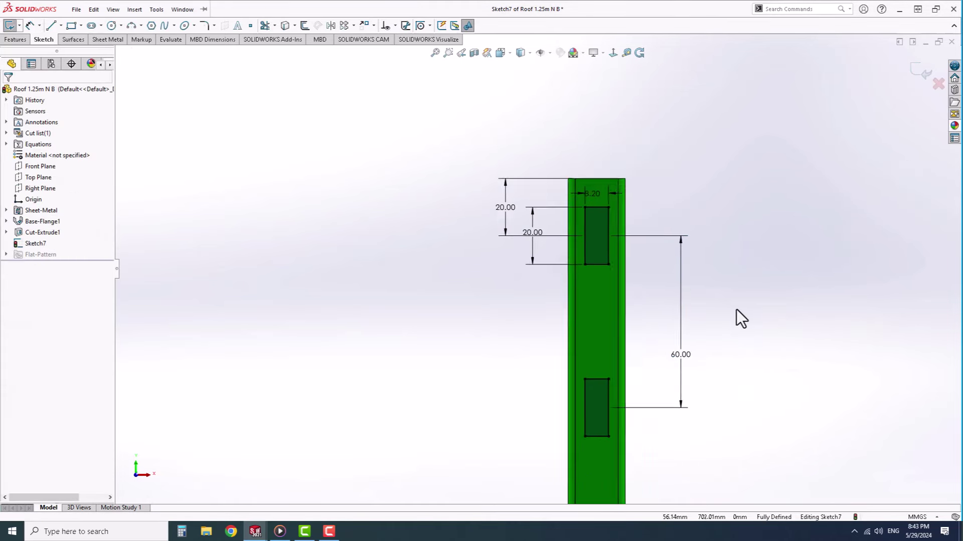
Step: Draw a horizontal centerline across the bar
{"action": "scroll", "coordinate": [391, 294], "scroll_direction": "up", "scroll_amount": 3}
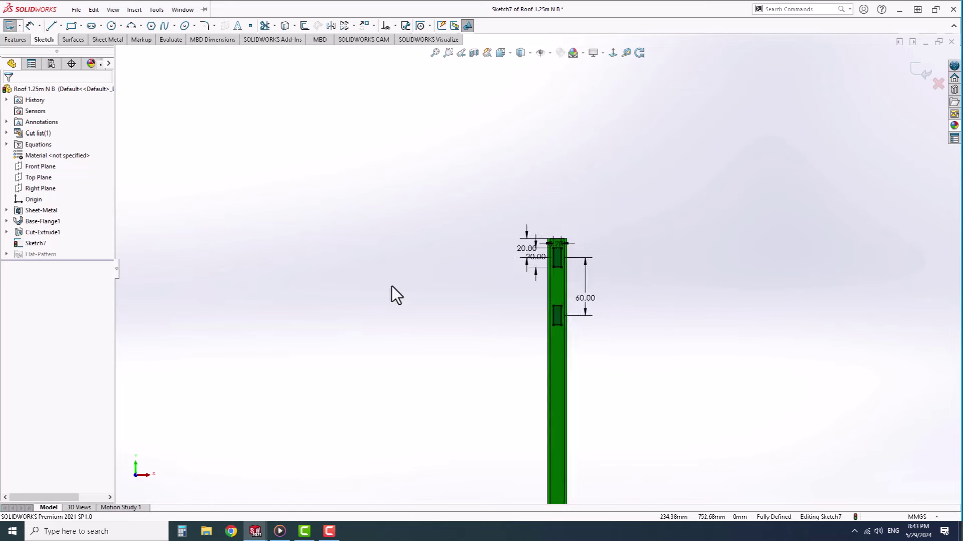
{"action": "scroll", "coordinate": [520, 382], "scroll_direction": "up", "scroll_amount": 3}
{"action": "scroll", "coordinate": [569, 348], "scroll_direction": "down", "scroll_amount": 5}
{"action": "scroll", "coordinate": [569, 381], "scroll_direction": "down", "scroll_amount": 2}
{"action": "left_click", "coordinate": [61, 26]}
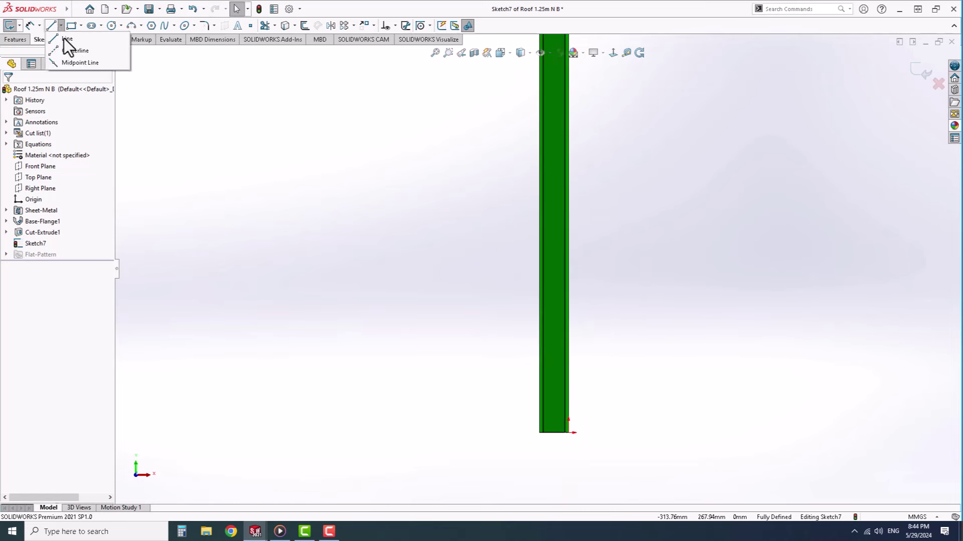
{"action": "left_click", "coordinate": [73, 49]}
{"action": "scroll", "coordinate": [599, 321], "scroll_direction": "down", "scroll_amount": 2}
{"action": "left_click", "coordinate": [536, 292]}
{"action": "left_click", "coordinate": [474, 291]}
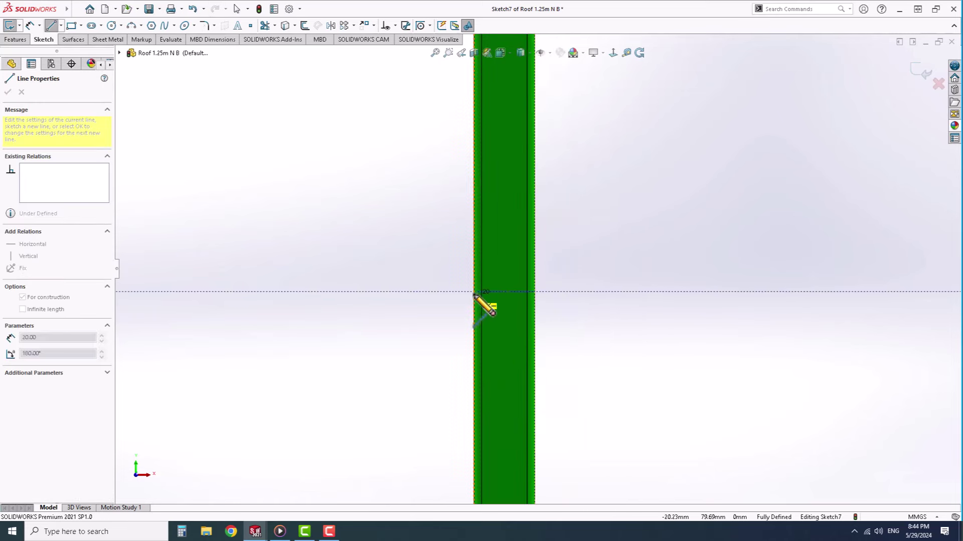
{"action": "right_click", "coordinate": [483, 302]}
{"action": "left_click", "coordinate": [494, 307]}
Step: Dimension the centerline 100 mm from the upright's bottom end and select all sketch entities
{"action": "left_click", "coordinate": [492, 291]}
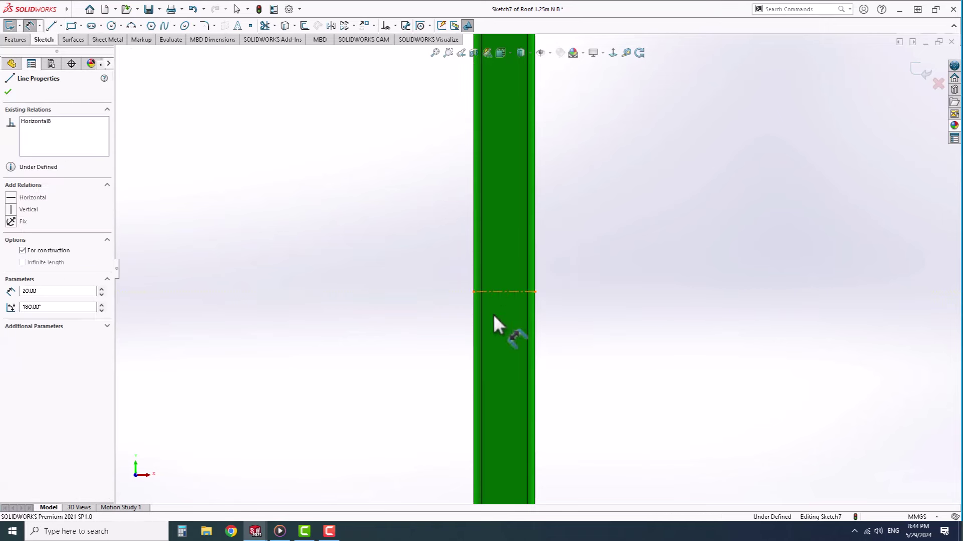
{"action": "scroll", "coordinate": [502, 341], "scroll_direction": "up", "scroll_amount": 2}
{"action": "left_click", "coordinate": [524, 423]}
{"action": "left_click", "coordinate": [597, 393]}
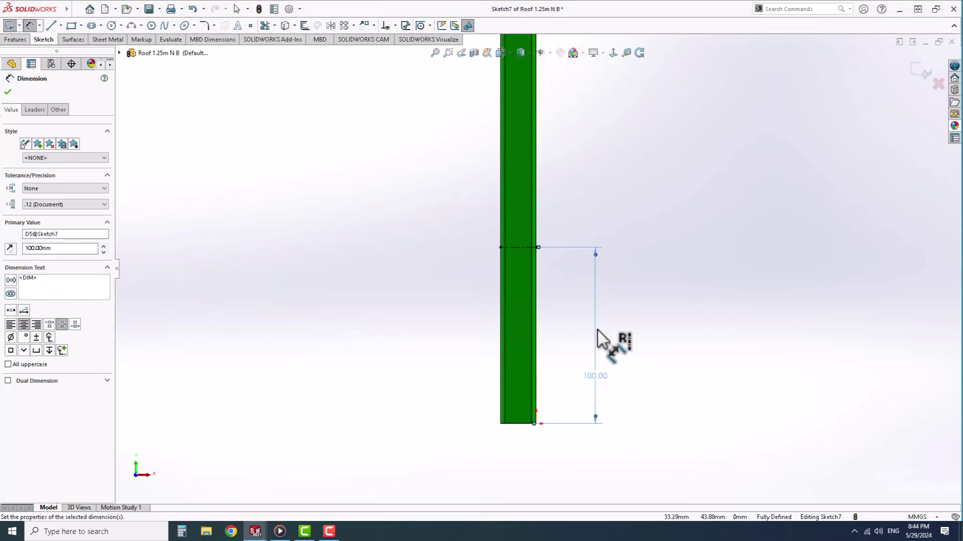
{"action": "right_click", "coordinate": [598, 156]}
{"action": "left_click", "coordinate": [634, 198]}
{"action": "scroll", "coordinate": [528, 173], "scroll_direction": "up", "scroll_amount": 3}
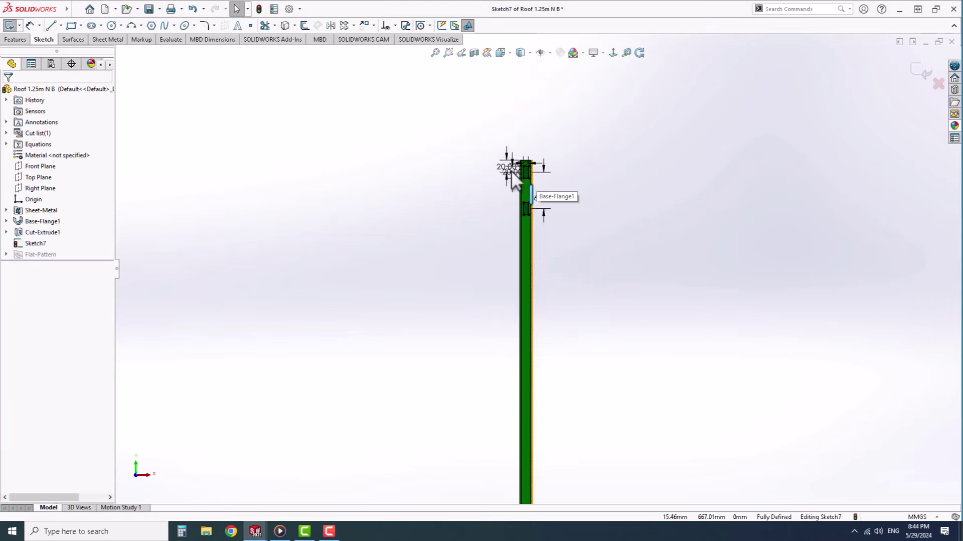
{"action": "key", "text": "ctrl+a"}
Step: Linear-pattern the slot pair three times down the upright and dimension a 20 mm offset to the centerline
{"action": "left_click", "coordinate": [344, 25]}
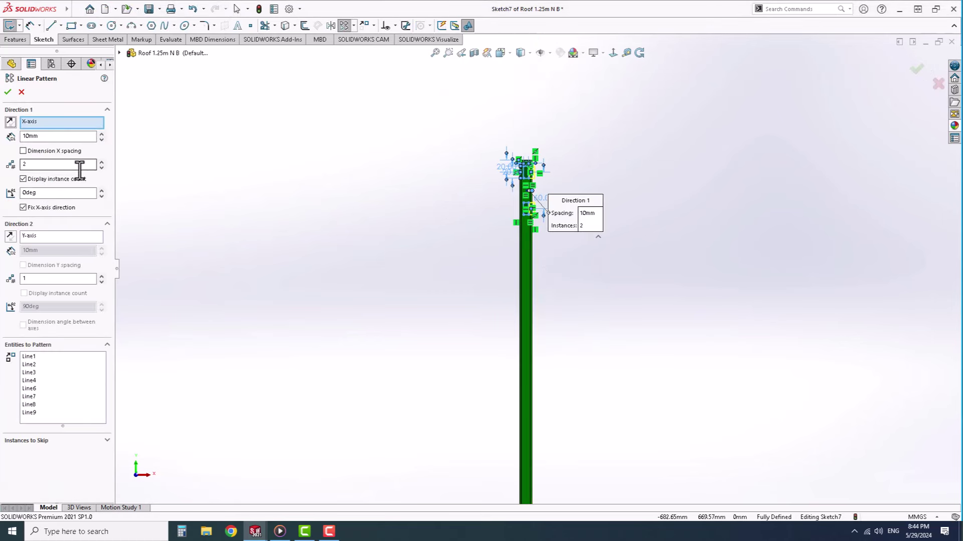
{"action": "double_click", "coordinate": [101, 276]}
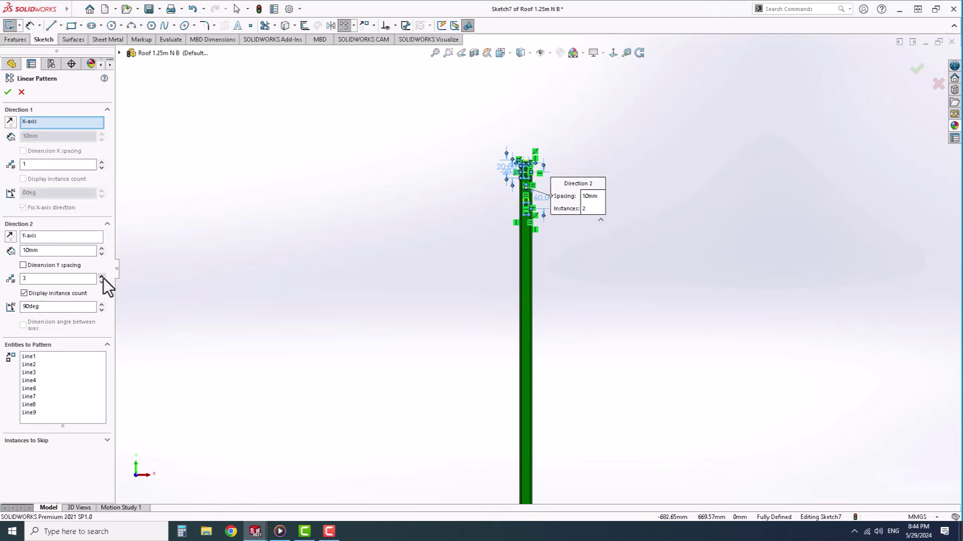
{"action": "left_click", "coordinate": [10, 237]}
{"action": "type", "text": "200"}
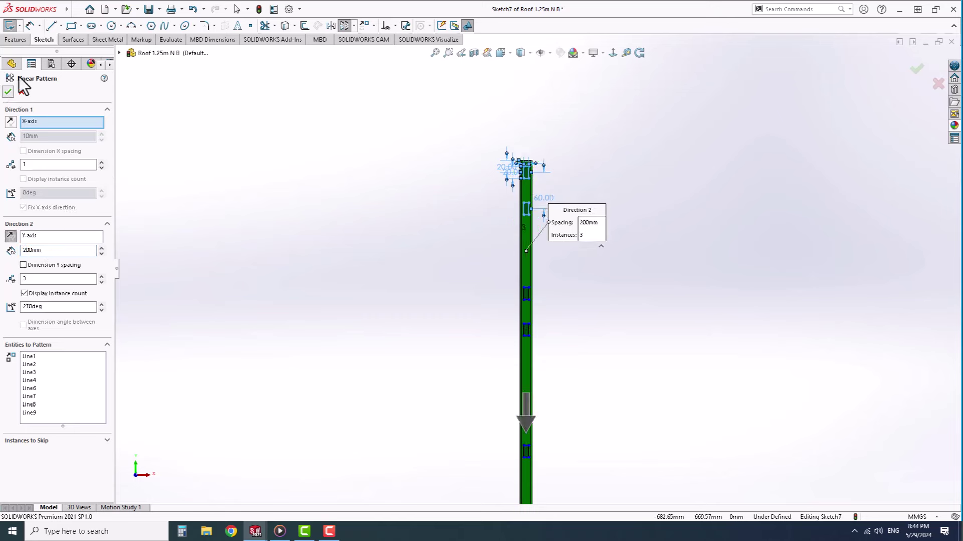
{"action": "left_click", "coordinate": [7, 91]}
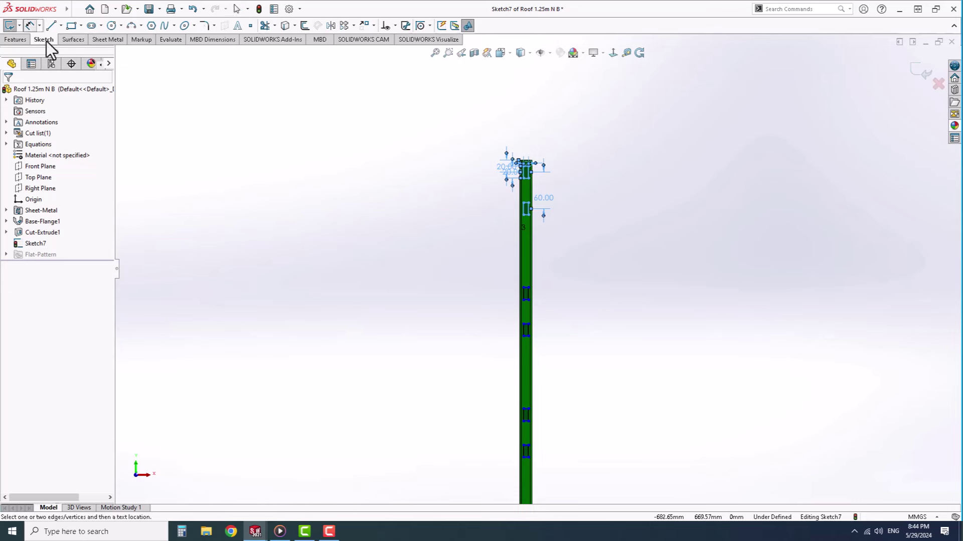
{"action": "scroll", "coordinate": [552, 401], "scroll_direction": "down", "scroll_amount": 3}
{"action": "scroll", "coordinate": [502, 326], "scroll_direction": "down", "scroll_amount": 2}
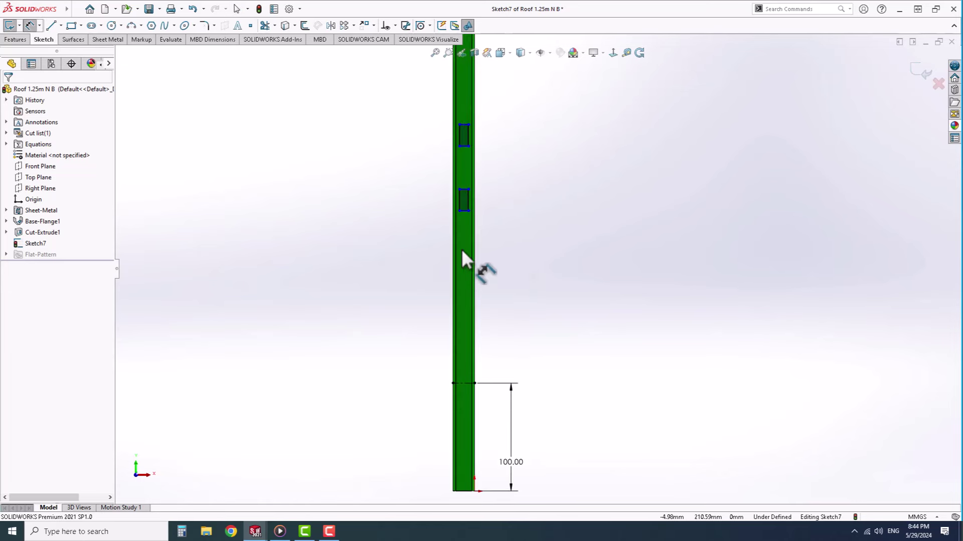
{"action": "left_click", "coordinate": [460, 200]}
{"action": "left_click", "coordinate": [462, 381]}
{"action": "left_click", "coordinate": [409, 359]}
{"action": "type", "text": "20"}
{"action": "key", "text": "Return"}
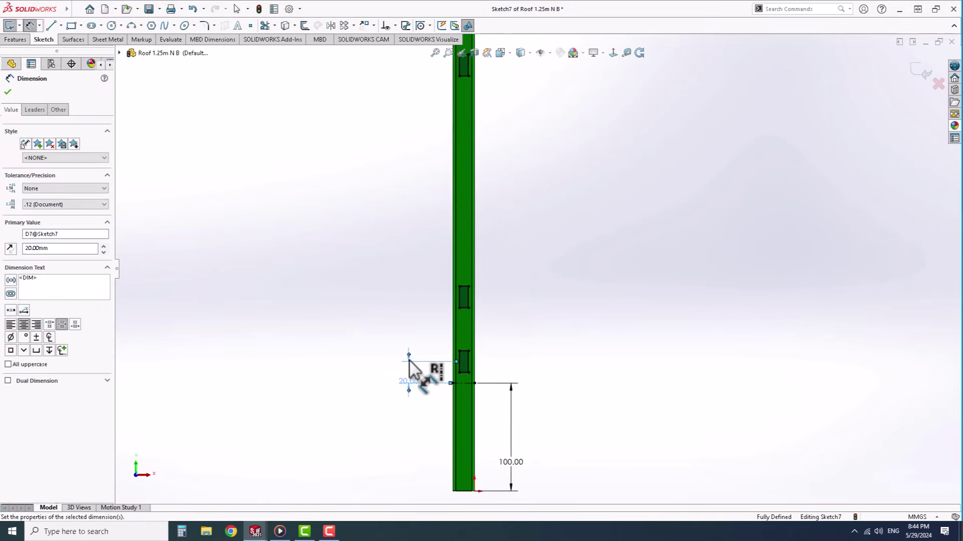
{"action": "left_click", "coordinate": [11, 64]}
Step: Extrude-cut the slots Through All in both directions, then return to the Assem Roof assembly
{"action": "left_click", "coordinate": [15, 39]}
{"action": "left_click", "coordinate": [76, 25]}
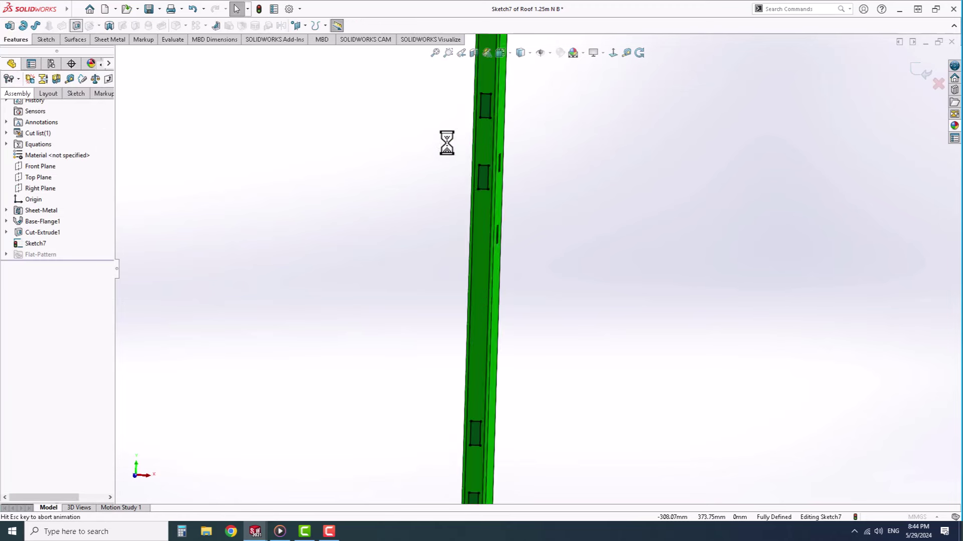
{"action": "left_click", "coordinate": [52, 152]}
{"action": "left_click", "coordinate": [43, 178]}
{"action": "left_click", "coordinate": [43, 152]}
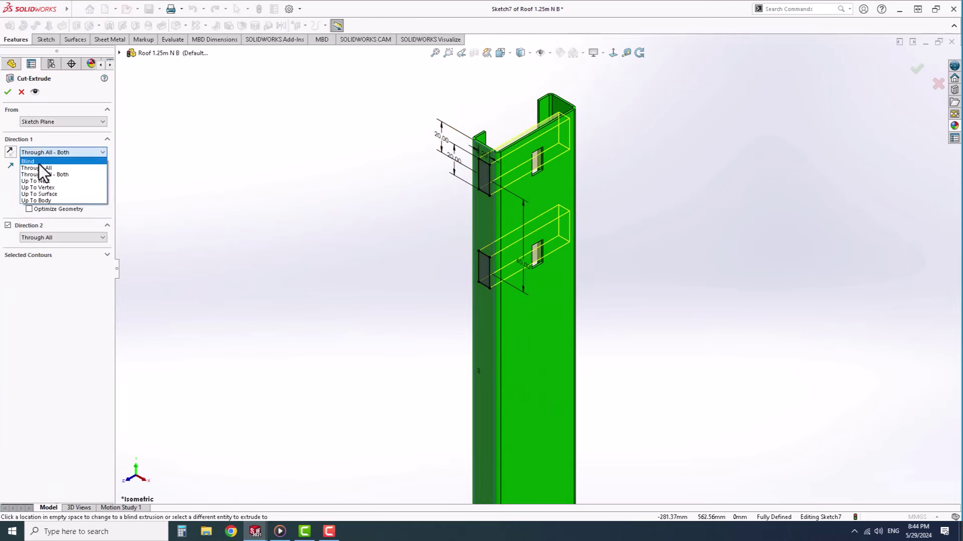
{"action": "left_click", "coordinate": [39, 169]}
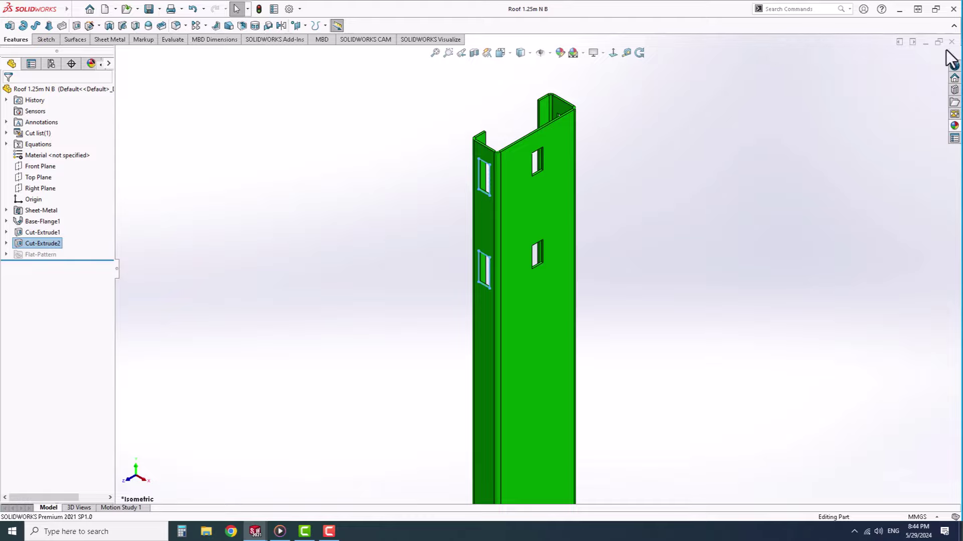
{"action": "key", "text": "ctrl+Tab"}
{"action": "scroll", "coordinate": [544, 285], "scroll_direction": "down", "scroll_amount": 3}
Step: Open the Roof N C 4m channel part and sketch a small rectangle near its face's top-right corner
{"action": "middle_click_drag", "start_coordinate": [617, 230], "coordinate": [697, 200]}
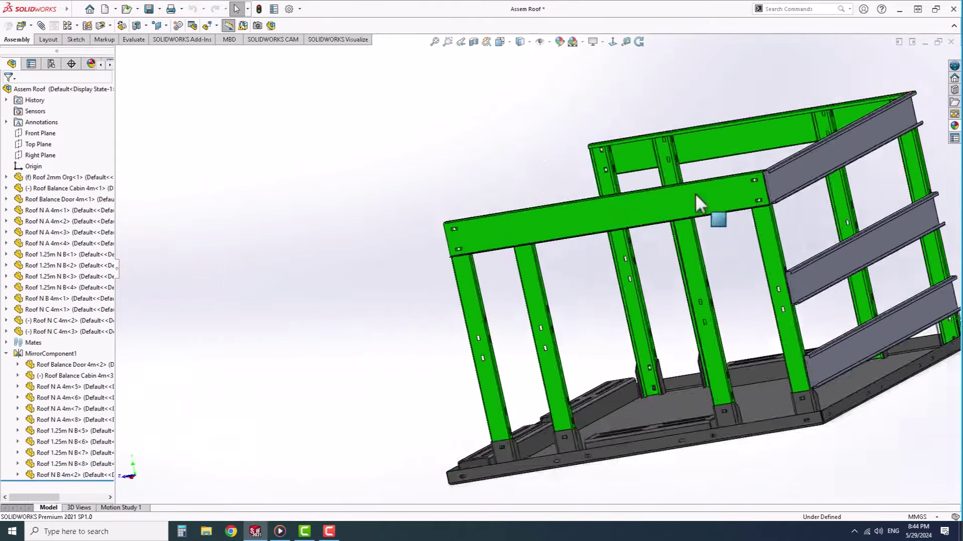
{"action": "scroll", "coordinate": [697, 200], "scroll_direction": "down", "scroll_amount": 3}
{"action": "left_click", "coordinate": [699, 218]}
{"action": "left_click", "coordinate": [728, 160]}
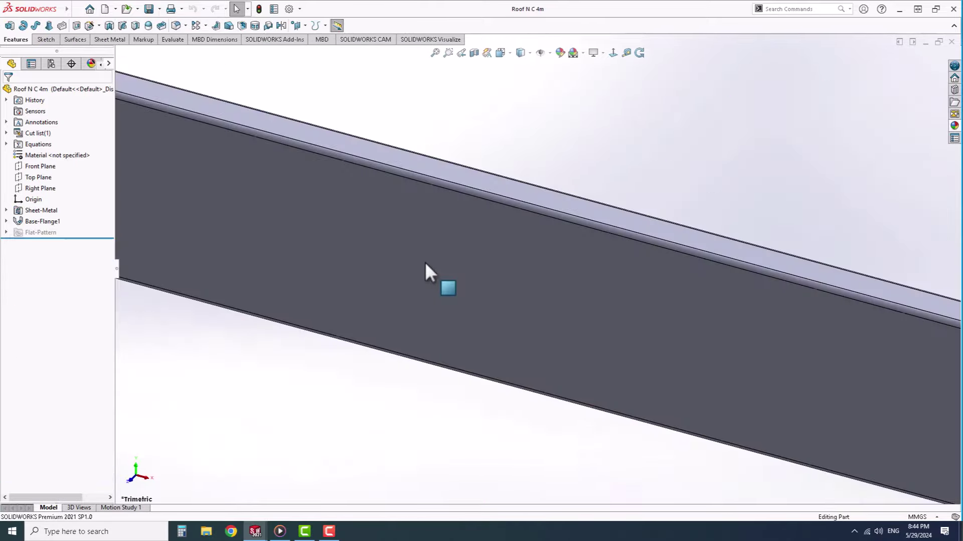
{"action": "left_click", "coordinate": [476, 251]}
{"action": "left_click", "coordinate": [487, 232]}
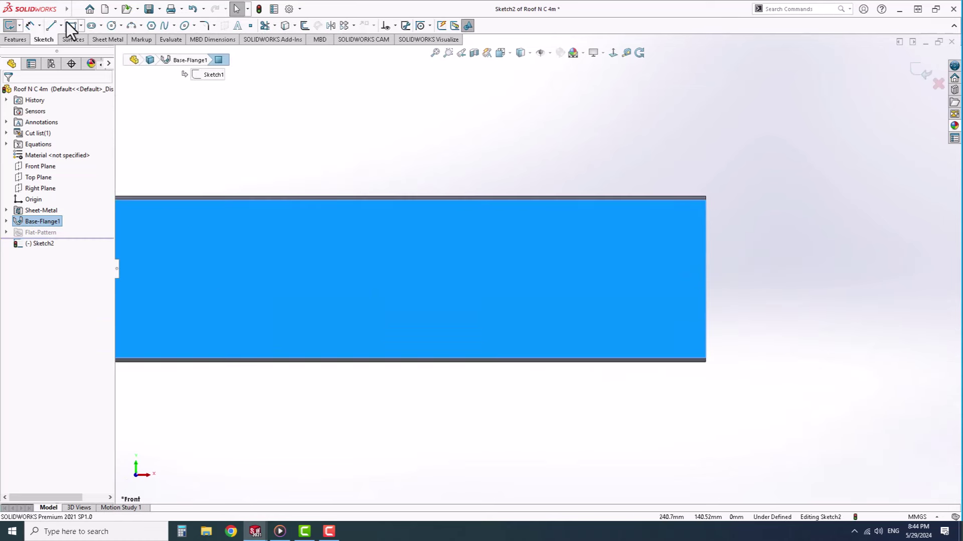
{"action": "scroll", "coordinate": [636, 227], "scroll_direction": "up", "scroll_amount": 5}
{"action": "left_click_drag", "start_coordinate": [480, 191], "coordinate": [496, 193]}
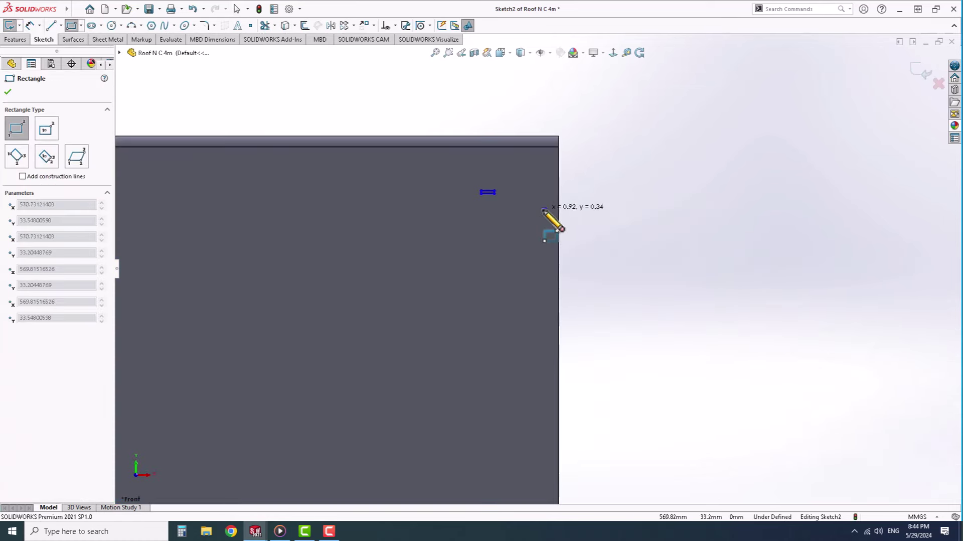
{"action": "key", "text": "Escape"}
Step: Dimension the rectangle 15 mm wide and 8.20 mm tall
{"action": "left_click", "coordinate": [29, 25]}
{"action": "scroll", "coordinate": [451, 165], "scroll_direction": "up", "scroll_amount": 2}
{"action": "left_click", "coordinate": [545, 265]}
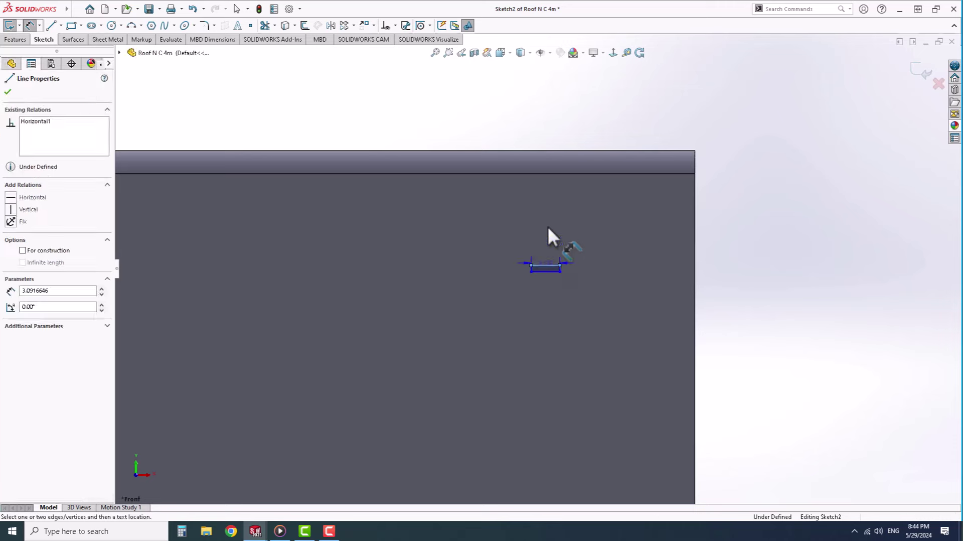
{"action": "left_click", "coordinate": [548, 227]}
{"action": "key", "text": "Return"}
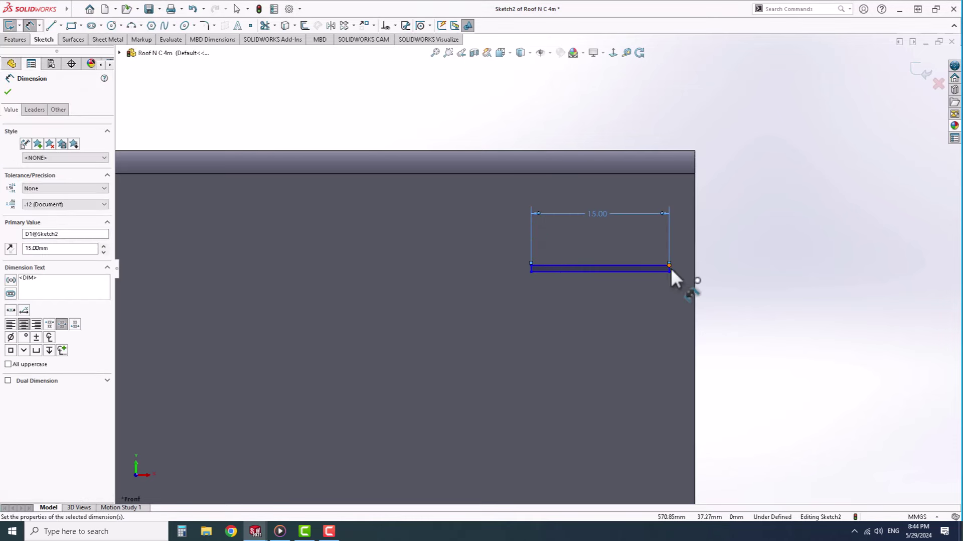
{"action": "scroll", "coordinate": [670, 269], "scroll_direction": "down", "scroll_amount": 3}
{"action": "left_click", "coordinate": [634, 267]}
{"action": "left_click", "coordinate": [731, 270]}
{"action": "type", "text": "8"}
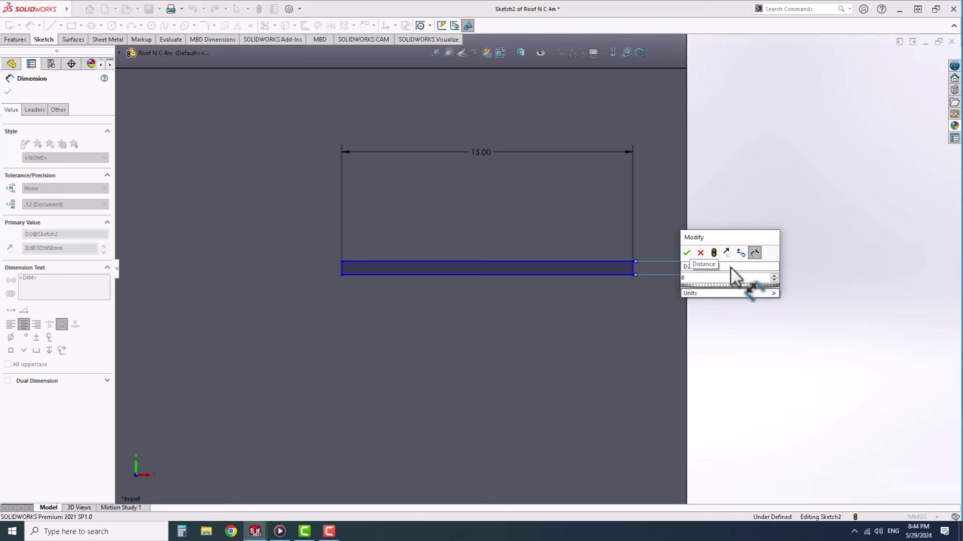
{"action": "type", "text": "20"}
{"action": "key", "text": "Return"}
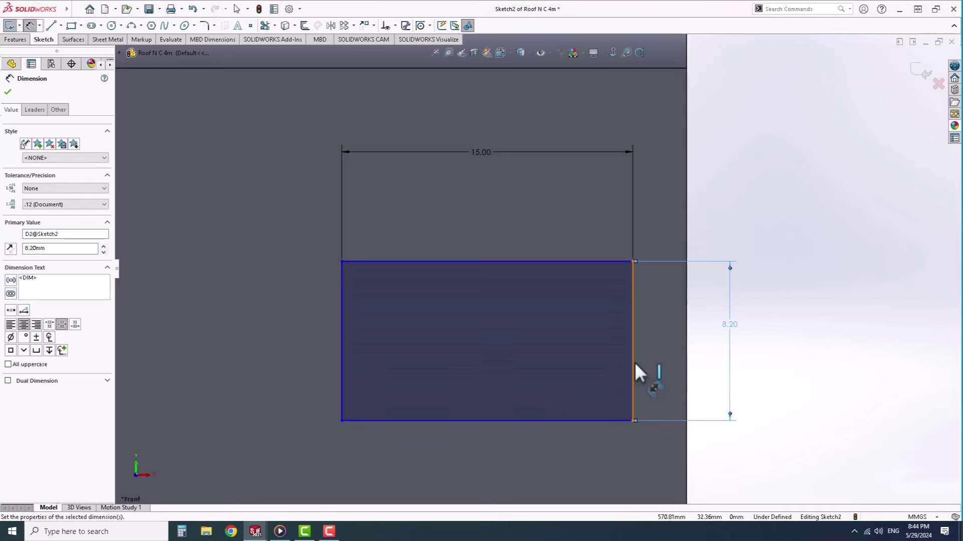
{"action": "left_click", "coordinate": [631, 340]}
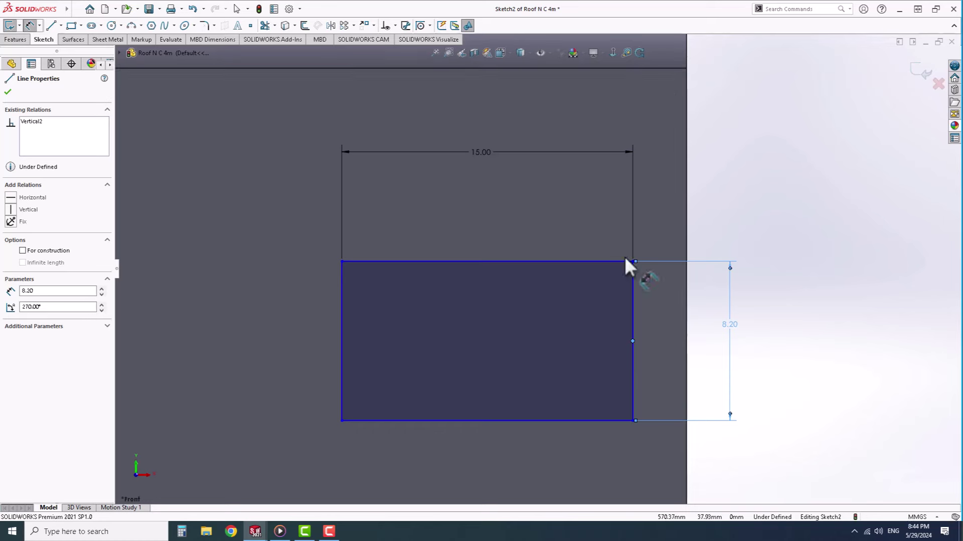
{"action": "scroll", "coordinate": [624, 254], "scroll_direction": "up", "scroll_amount": 5}
{"action": "right_click", "coordinate": [646, 285]}
{"action": "left_click", "coordinate": [679, 353]}
Step: Draw centerlines from the slot's right-edge midpoint to the origin and vertically to the top edge
{"action": "left_click", "coordinate": [60, 25]}
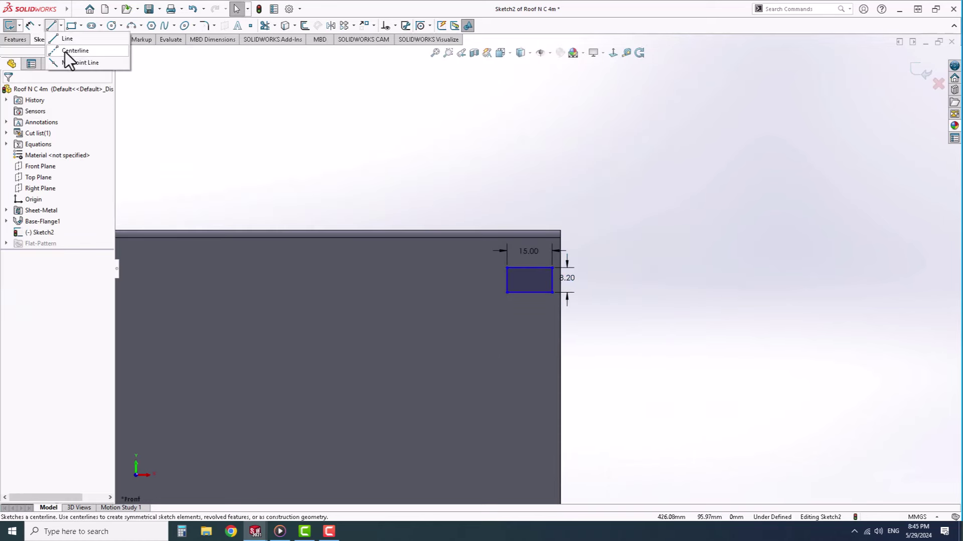
{"action": "left_click", "coordinate": [80, 61]}
{"action": "scroll", "coordinate": [541, 348], "scroll_direction": "down", "scroll_amount": 2}
{"action": "left_click", "coordinate": [548, 322]}
{"action": "scroll", "coordinate": [548, 322], "scroll_direction": "up", "scroll_amount": 3}
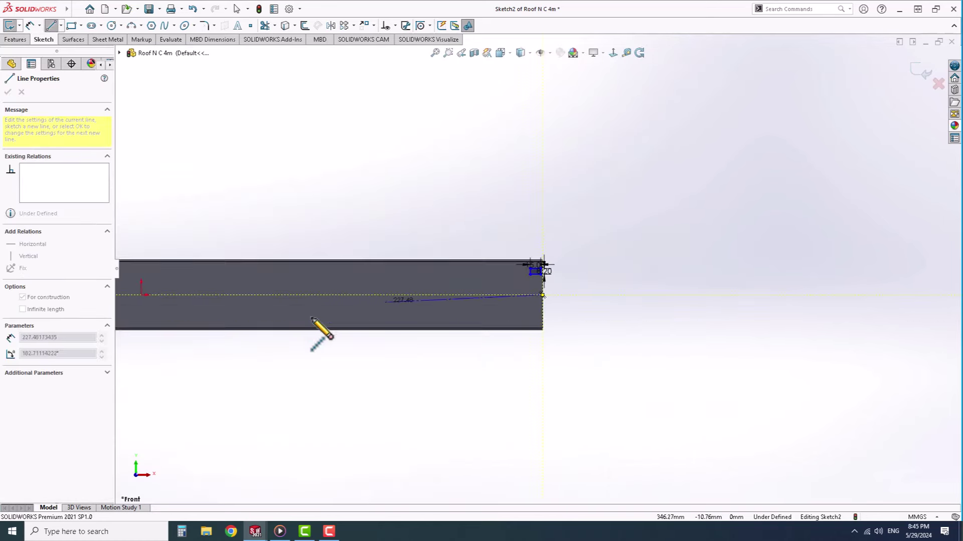
{"action": "scroll", "coordinate": [445, 286], "scroll_direction": "down", "scroll_amount": 3}
{"action": "left_click", "coordinate": [504, 264]}
{"action": "scroll", "coordinate": [514, 260], "scroll_direction": "down", "scroll_amount": 5}
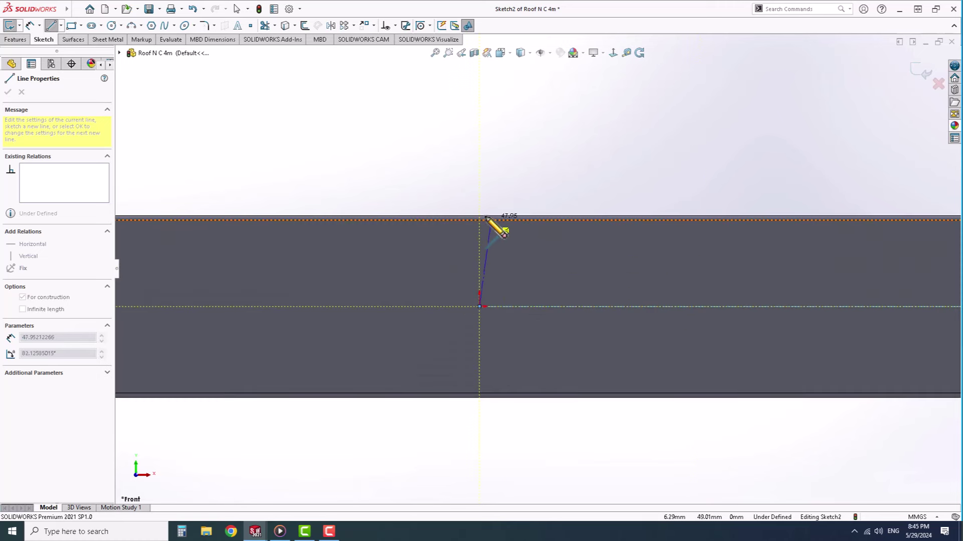
{"action": "left_click", "coordinate": [482, 215]}
{"action": "key", "text": "Escape"}
{"action": "scroll", "coordinate": [582, 236], "scroll_direction": "up", "scroll_amount": 6}
{"action": "scroll", "coordinate": [743, 276], "scroll_direction": "down", "scroll_amount": 5}
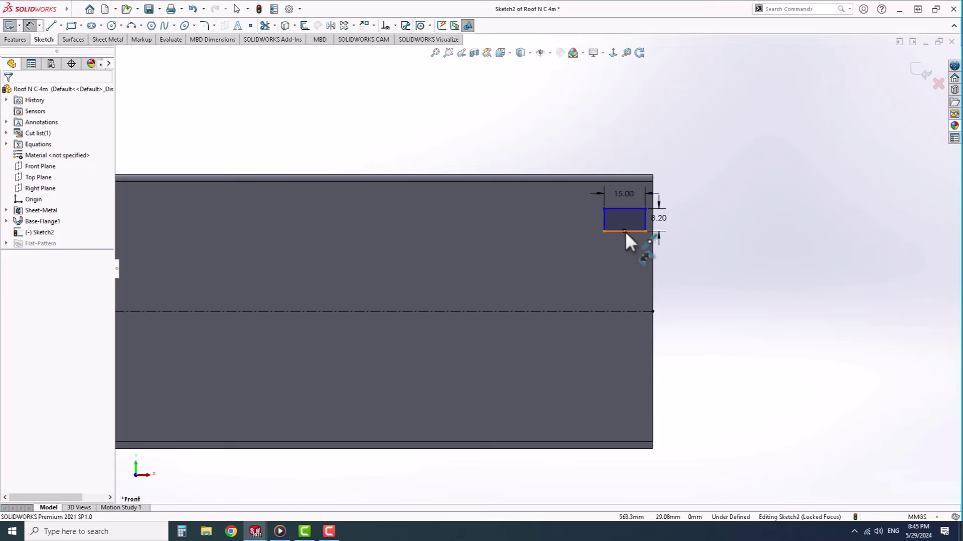
Step: Dimension the slot 12 mm from the channel edge and 30 mm from the centreline
{"action": "left_click", "coordinate": [624, 231]}
{"action": "left_click", "coordinate": [627, 271]}
{"action": "type", "text": "12"}
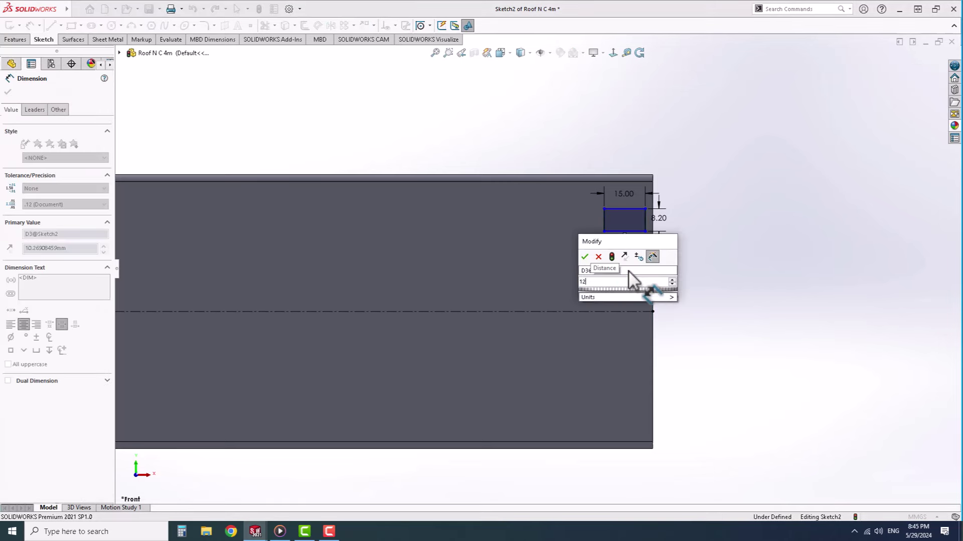
{"action": "key", "text": "Return"}
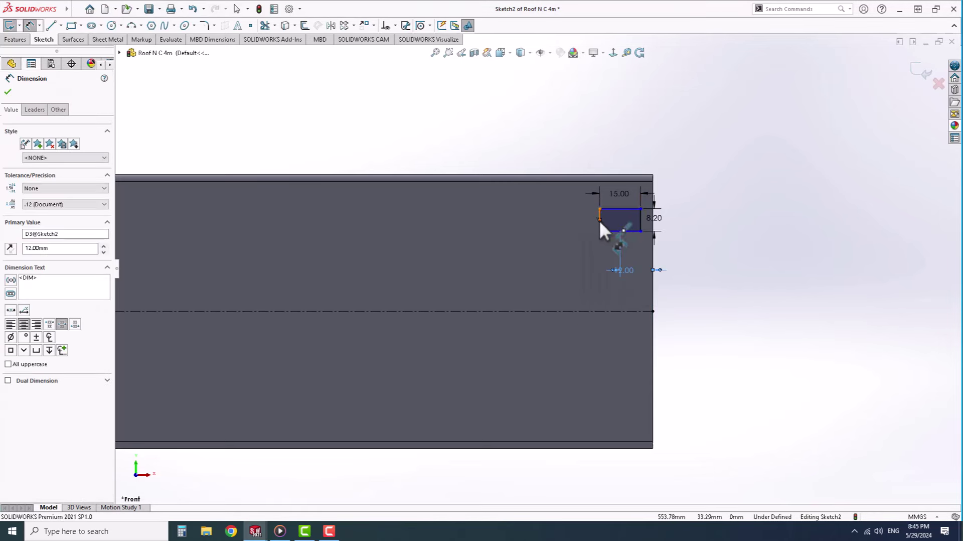
{"action": "left_click", "coordinate": [598, 218]}
{"action": "left_click", "coordinate": [582, 310]}
{"action": "left_click", "coordinate": [520, 276]}
{"action": "type", "text": "30"}
{"action": "key", "text": "Return"}
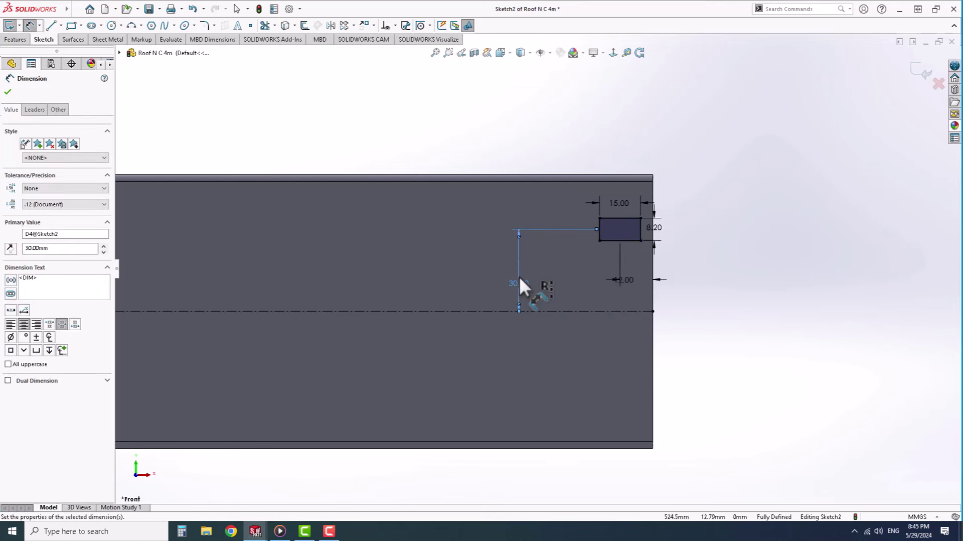
Step: Mirror the slot rectangle across the centreline, then mirror both slots again
{"action": "left_click", "coordinate": [331, 25]}
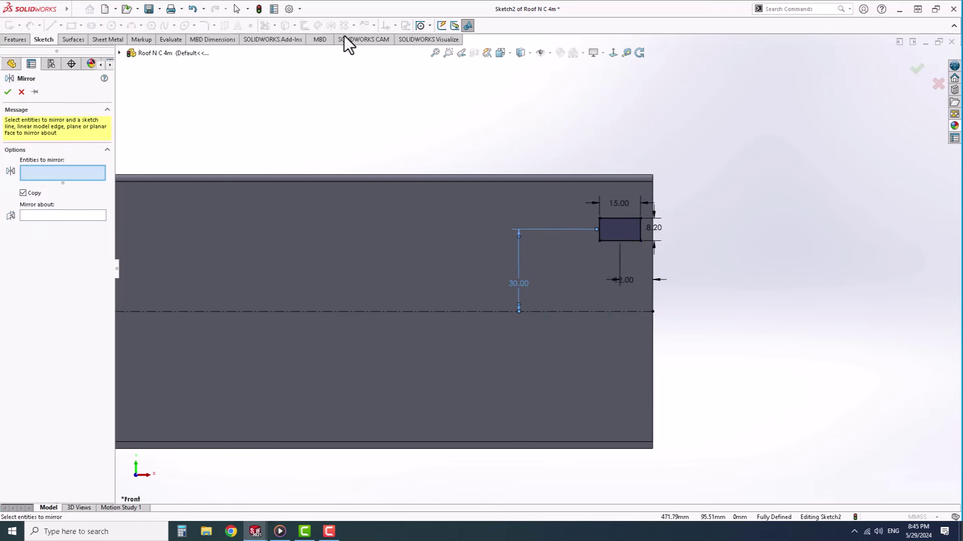
{"action": "left_click_drag", "start_coordinate": [563, 151], "coordinate": [694, 268]}
{"action": "left_click", "coordinate": [78, 240]}
{"action": "left_click", "coordinate": [471, 312]}
{"action": "key", "text": "Return"}
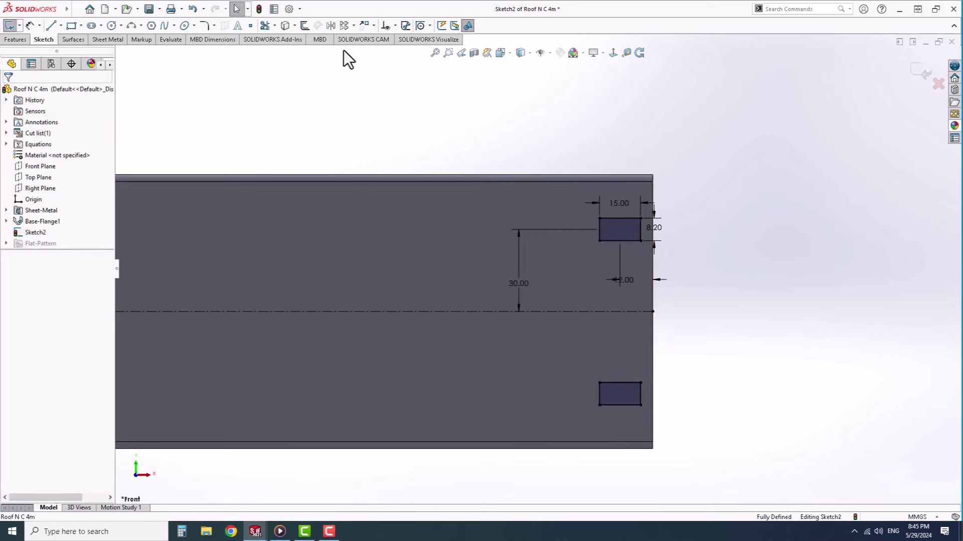
{"action": "left_click", "coordinate": [333, 26]}
{"action": "left_click_drag", "start_coordinate": [471, 119], "coordinate": [716, 456]}
{"action": "left_click", "coordinate": [68, 272]}
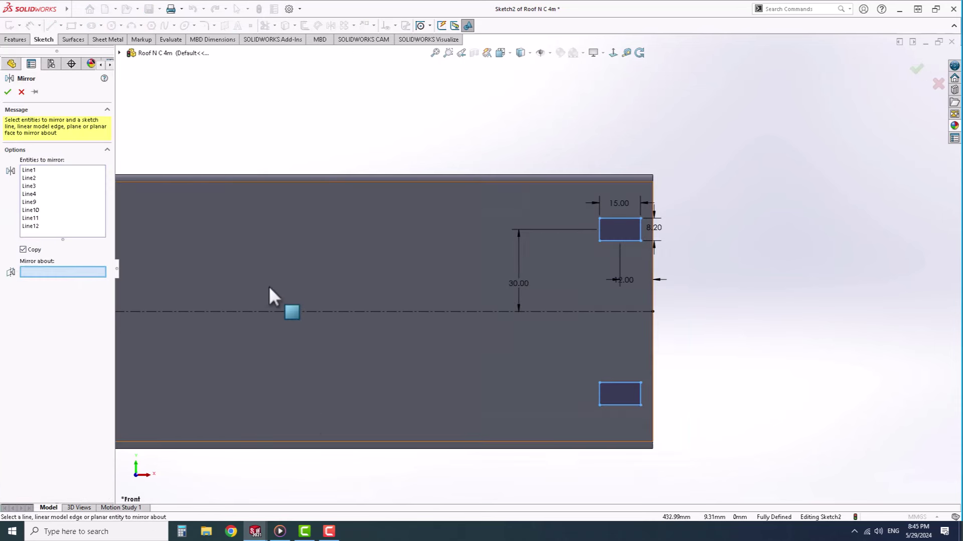
{"action": "scroll", "coordinate": [281, 271], "scroll_direction": "up", "scroll_amount": 3}
{"action": "left_click", "coordinate": [271, 242]}
{"action": "key", "text": "Return"}
Step: Extruded-cut the slot sketch through the channel to create Cut-Extrude1
{"action": "left_click", "coordinate": [15, 40]}
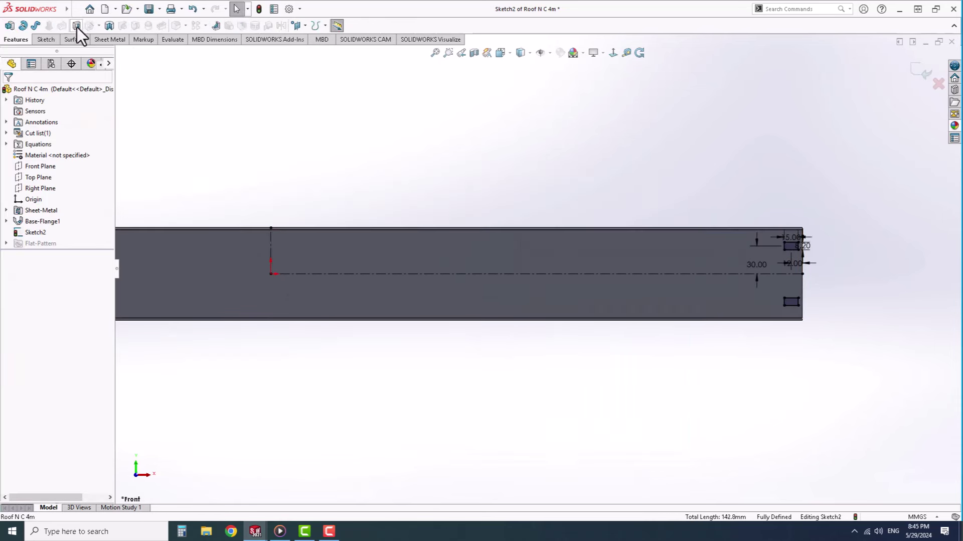
{"action": "left_click", "coordinate": [76, 25]}
{"action": "left_click", "coordinate": [918, 68]}
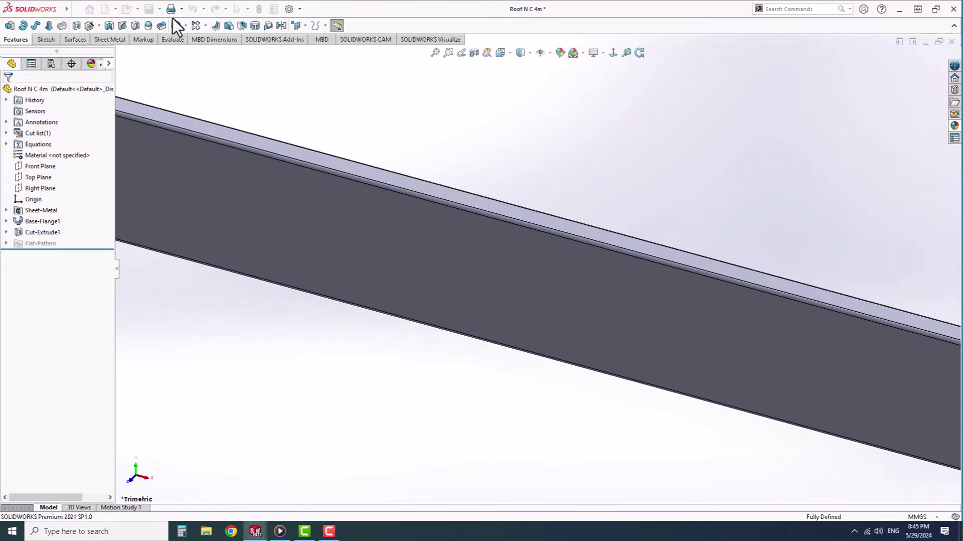
Step: In Assem Roof, colour the slotted channel green and view the assembly isometrically
{"action": "left_click", "coordinate": [207, 158]}
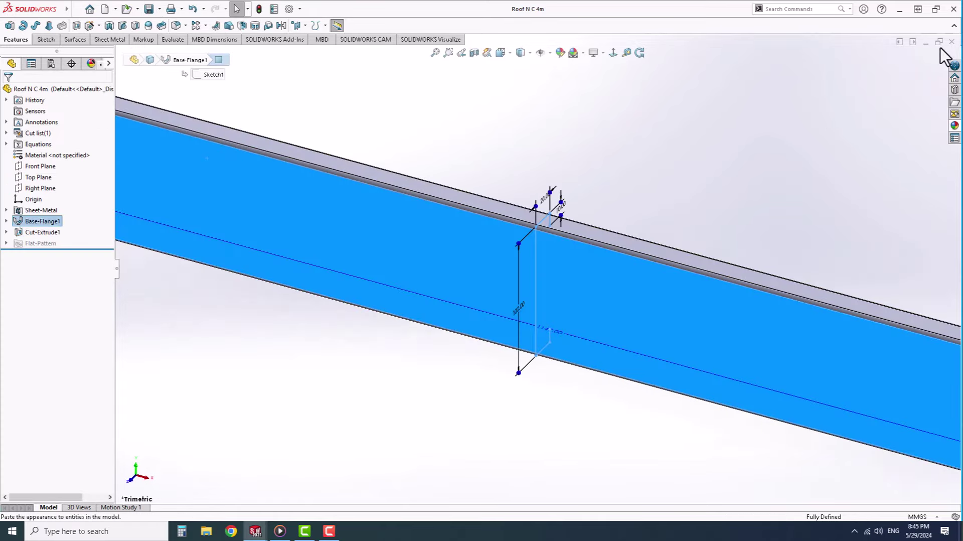
{"action": "key", "text": "ctrl+Tab"}
{"action": "left_click", "coordinate": [701, 221]}
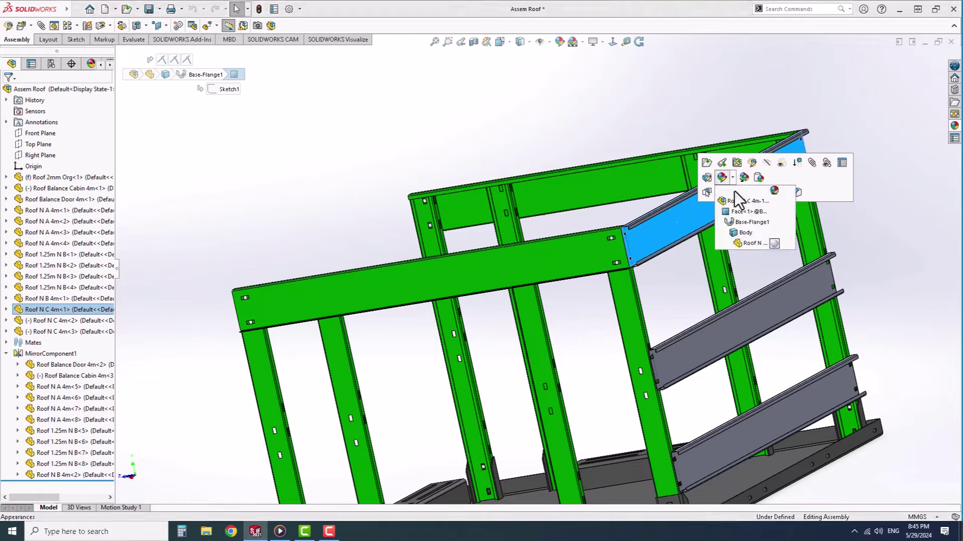
{"action": "left_click", "coordinate": [69, 309]}
{"action": "left_click", "coordinate": [55, 416]}
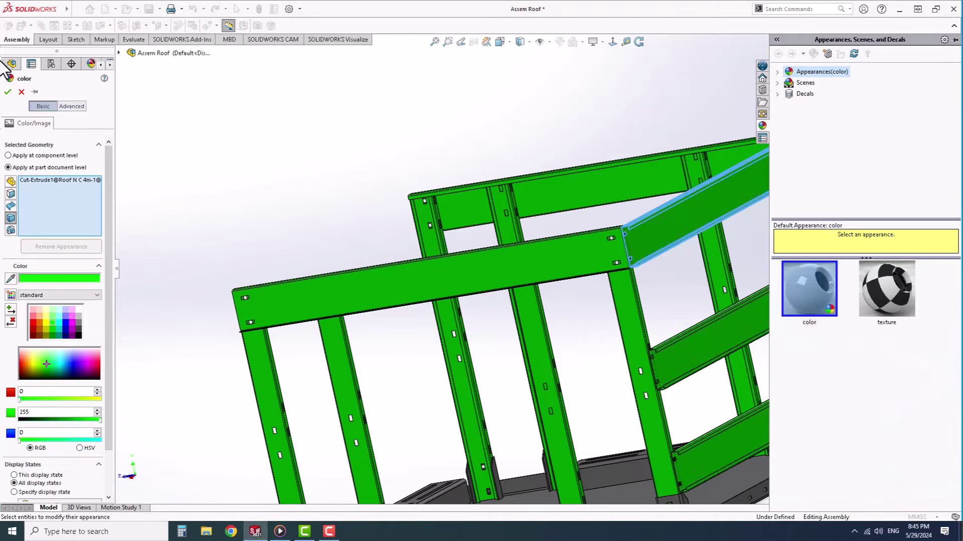
{"action": "left_click", "coordinate": [8, 92]}
{"action": "scroll", "coordinate": [563, 254], "scroll_direction": "down", "scroll_amount": 5}
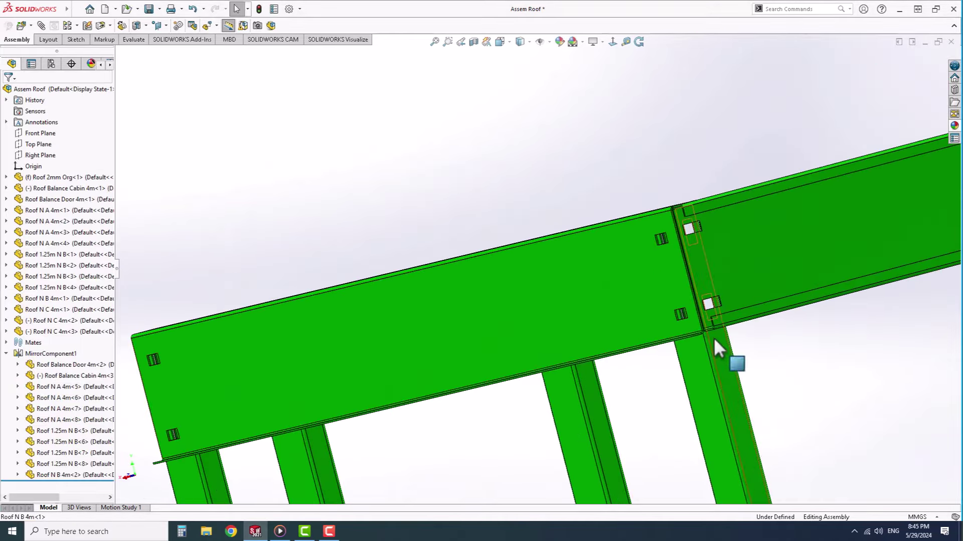
{"action": "scroll", "coordinate": [714, 337], "scroll_direction": "down", "scroll_amount": 5}
{"action": "key", "text": "ctrl+7"}
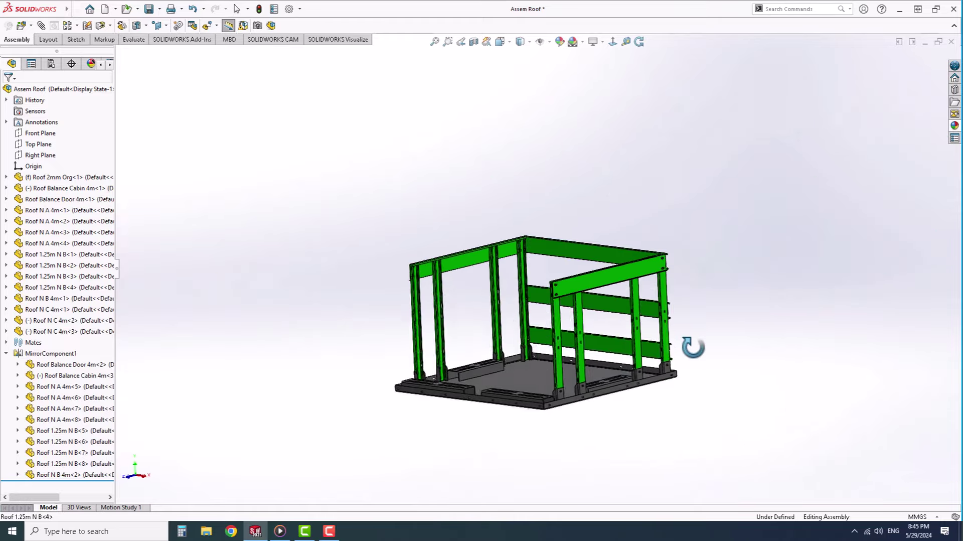
Step: Measure the 260 mm gap between two neighbouring uprights
{"action": "scroll", "coordinate": [649, 347], "scroll_direction": "down", "scroll_amount": 1}
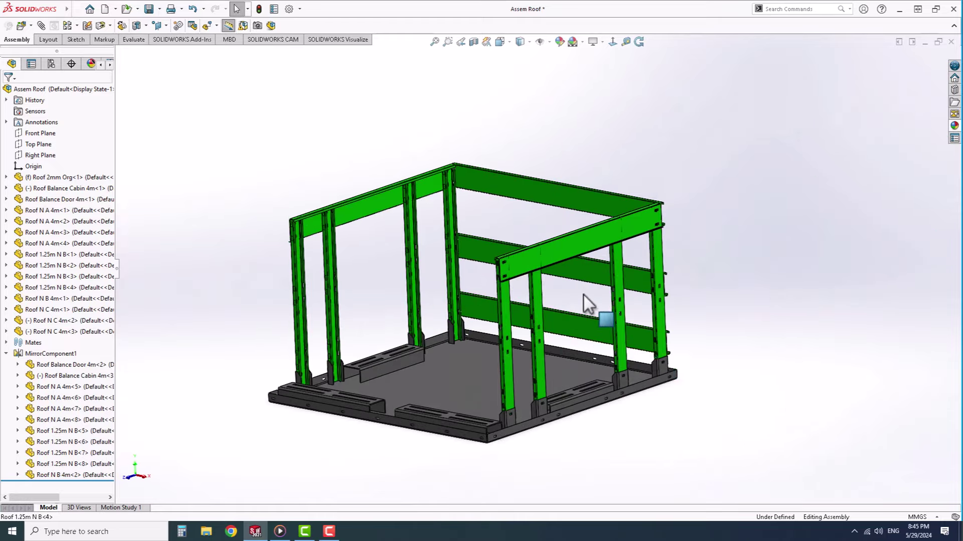
{"action": "scroll", "coordinate": [583, 294], "scroll_direction": "down", "scroll_amount": 4}
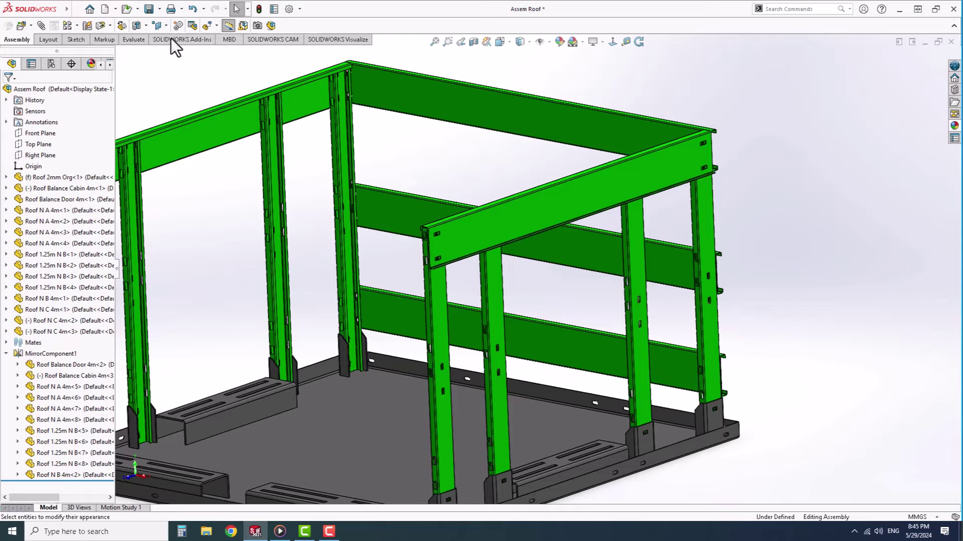
{"action": "left_click", "coordinate": [134, 39]}
{"action": "left_click", "coordinate": [69, 25]}
{"action": "scroll", "coordinate": [441, 354], "scroll_direction": "down", "scroll_amount": 3}
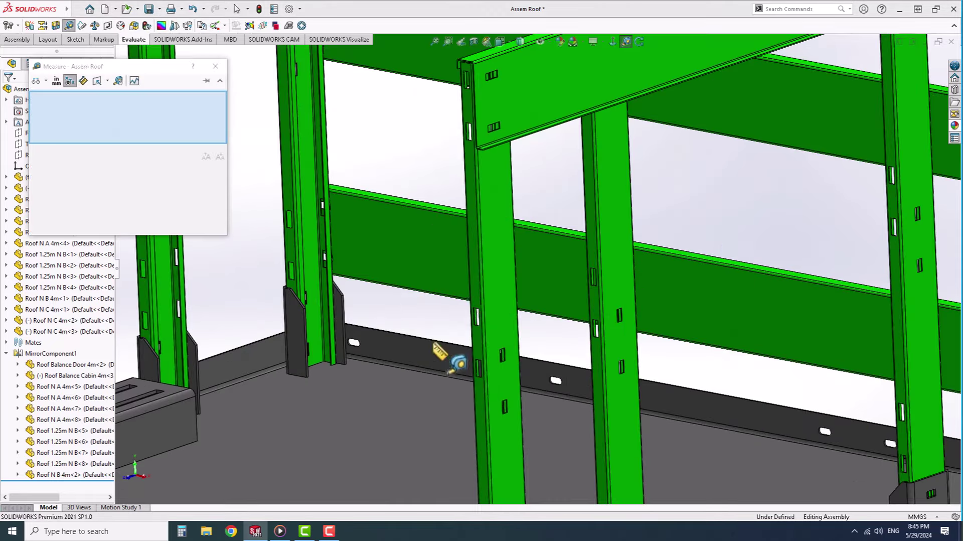
{"action": "left_click", "coordinate": [473, 294]}
{"action": "mouse_move", "coordinate": [472, 293]}
{"action": "middle_mouse_down"}
{"action": "mouse_move", "coordinate": [451, 290]}
{"action": "mouse_move", "coordinate": [635, 318]}
{"action": "middle_mouse_up"}
{"action": "left_click", "coordinate": [627, 284]}
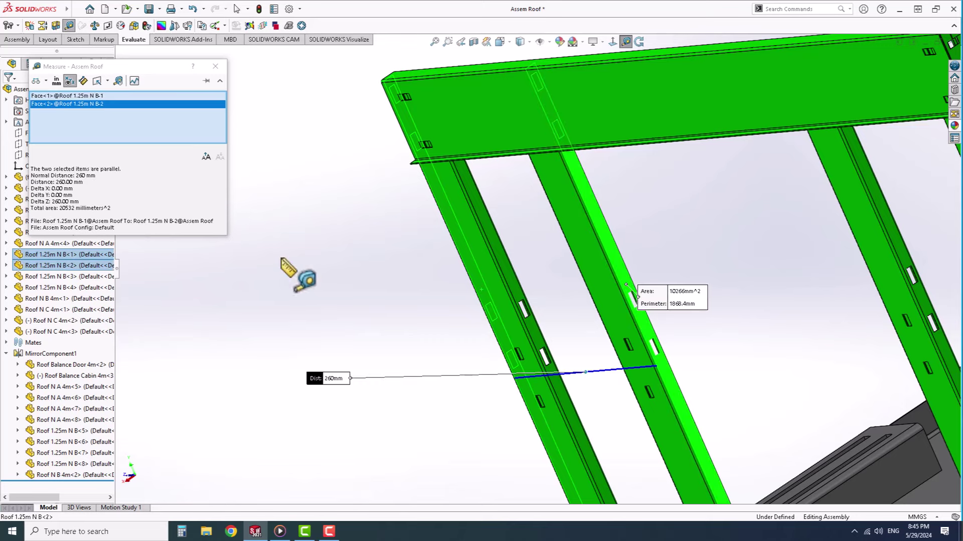
{"action": "left_click", "coordinate": [217, 74]}
{"action": "scroll", "coordinate": [549, 343], "scroll_direction": "up", "scroll_amount": 3}
{"action": "scroll", "coordinate": [549, 343], "scroll_direction": "up", "scroll_amount": 3}
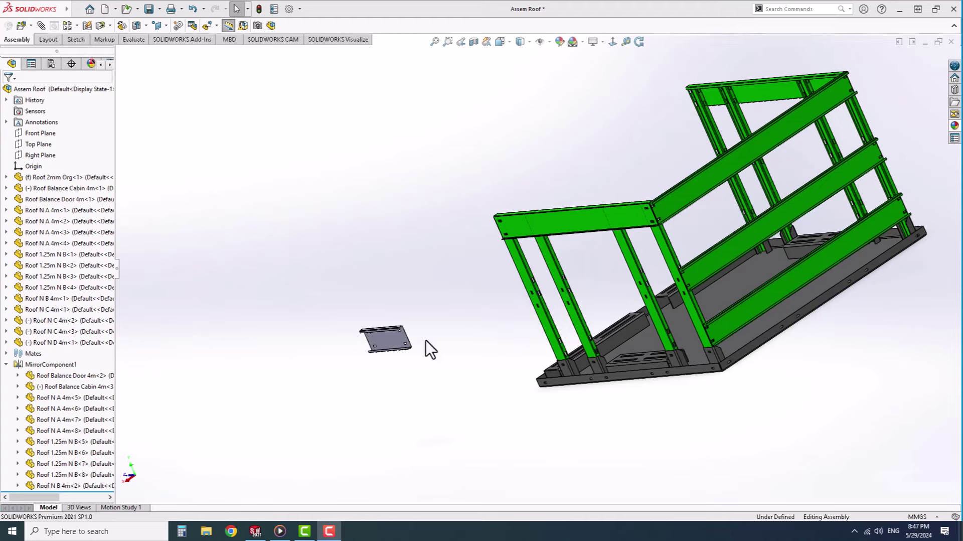
{"action": "scroll", "coordinate": [426, 340], "scroll_direction": "down", "scroll_amount": 3}
Step: Mate the loose bracket plate coincident with an upright face
{"action": "middle_click_drag", "start_coordinate": [451, 290], "coordinate": [371, 330]}
{"action": "left_click", "coordinate": [371, 329]}
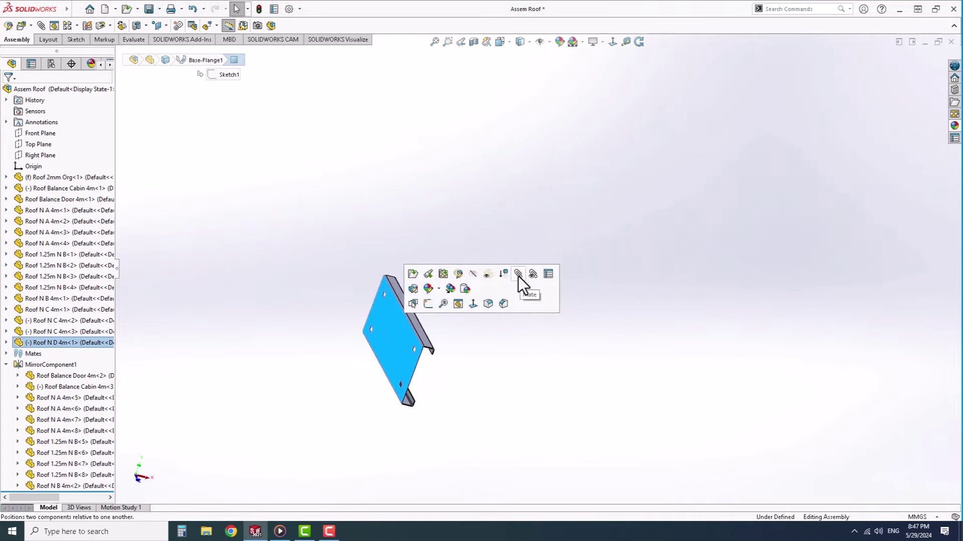
{"action": "left_click", "coordinate": [519, 275]}
{"action": "scroll", "coordinate": [371, 248], "scroll_direction": "up", "scroll_amount": 3}
{"action": "scroll", "coordinate": [400, 332], "scroll_direction": "down", "scroll_amount": 5}
{"action": "left_click", "coordinate": [412, 336]}
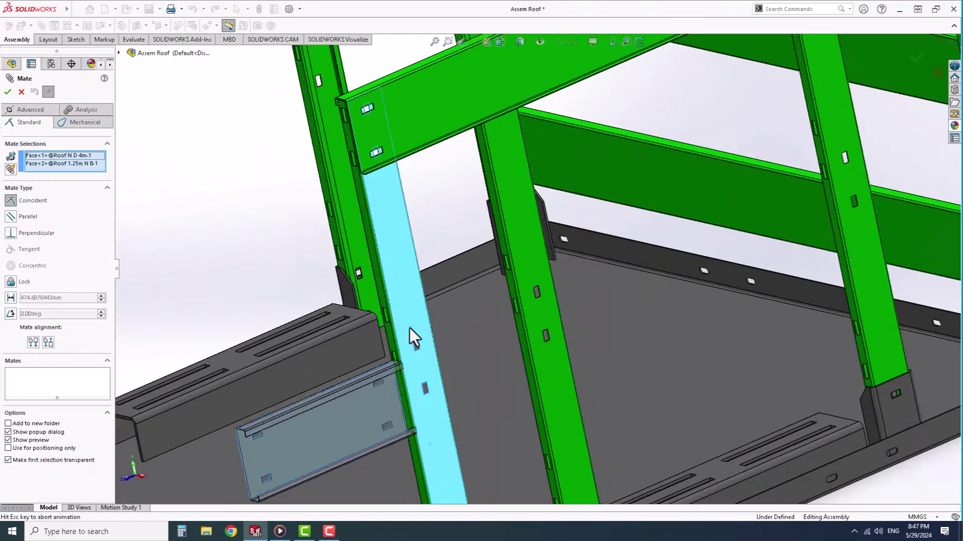
{"action": "right_click", "coordinate": [414, 336]}
Step: Add a second coincident mate between the bracket's end face and the green upright
{"action": "scroll", "coordinate": [351, 340], "scroll_direction": "down", "scroll_amount": 3}
{"action": "scroll", "coordinate": [300, 345], "scroll_direction": "down", "scroll_amount": 5}
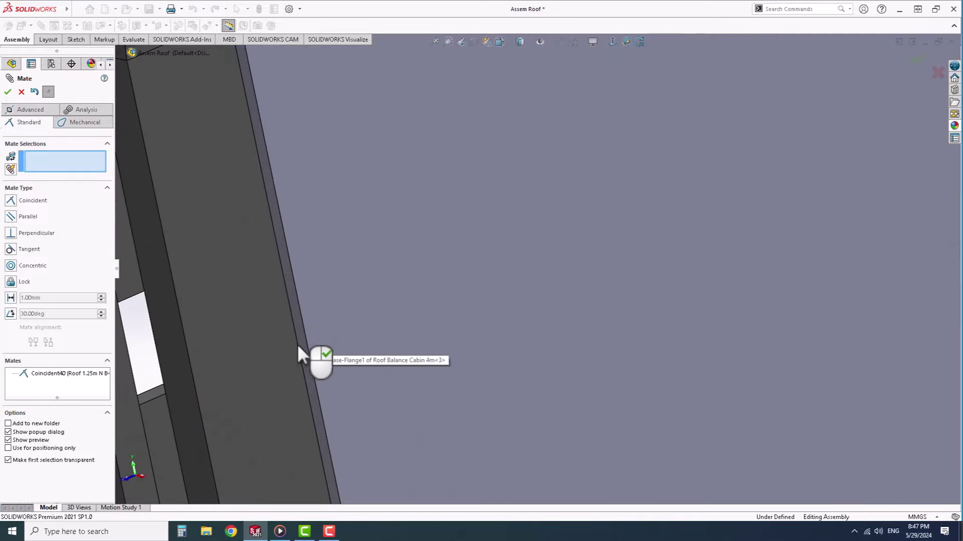
{"action": "left_click", "coordinate": [298, 354]}
{"action": "scroll", "coordinate": [338, 354], "scroll_direction": "up", "scroll_amount": 3}
{"action": "scroll", "coordinate": [660, 311], "scroll_direction": "up", "scroll_amount": 5}
{"action": "scroll", "coordinate": [667, 294], "scroll_direction": "up", "scroll_amount": 3}
{"action": "scroll", "coordinate": [705, 254], "scroll_direction": "down", "scroll_amount": 2}
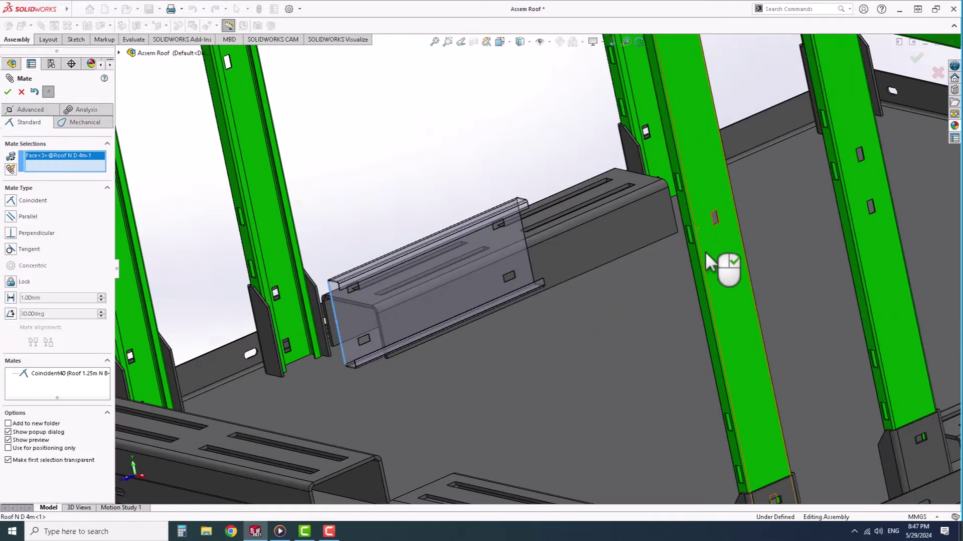
{"action": "left_click", "coordinate": [697, 266]}
{"action": "right_click", "coordinate": [696, 265]}
{"action": "scroll", "coordinate": [690, 197], "scroll_direction": "up", "scroll_amount": 3}
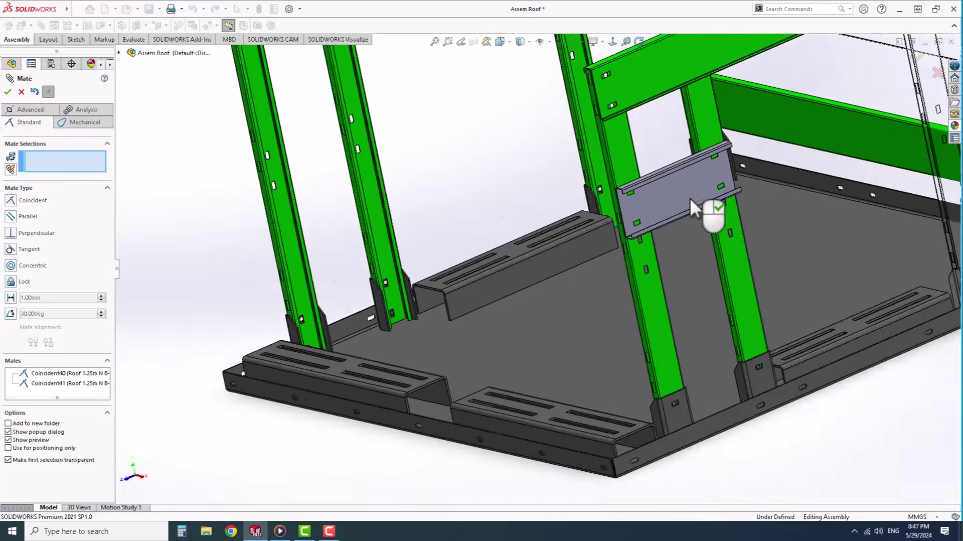
{"action": "scroll", "coordinate": [691, 197], "scroll_direction": "down", "scroll_amount": 5}
{"action": "scroll", "coordinate": [566, 277], "scroll_direction": "up", "scroll_amount": 1}
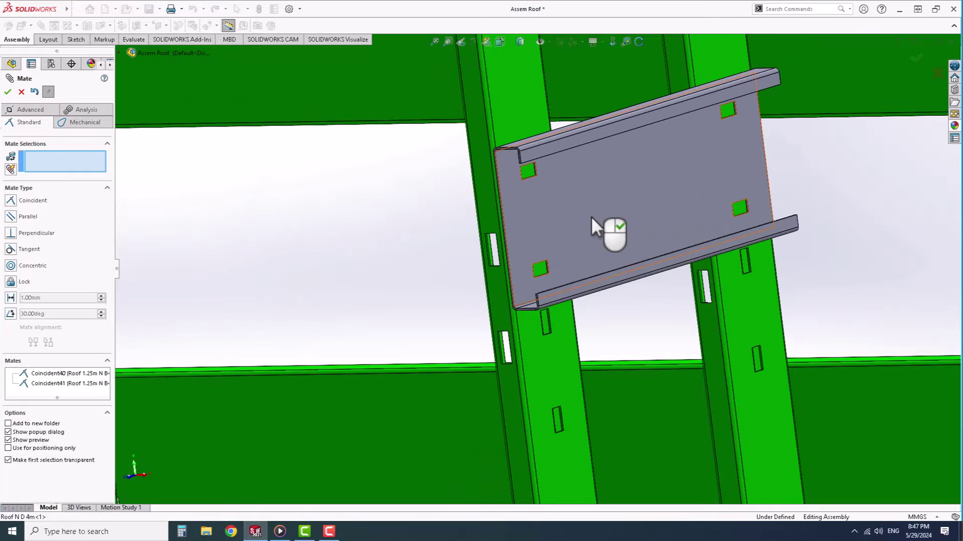
{"action": "right_click", "coordinate": [591, 216]}
Step: Slide the bracket down and add a 4 mm distance mate from its bottom edge to the slot corner
{"action": "left_click_drag", "start_coordinate": [592, 214], "coordinate": [606, 375]}
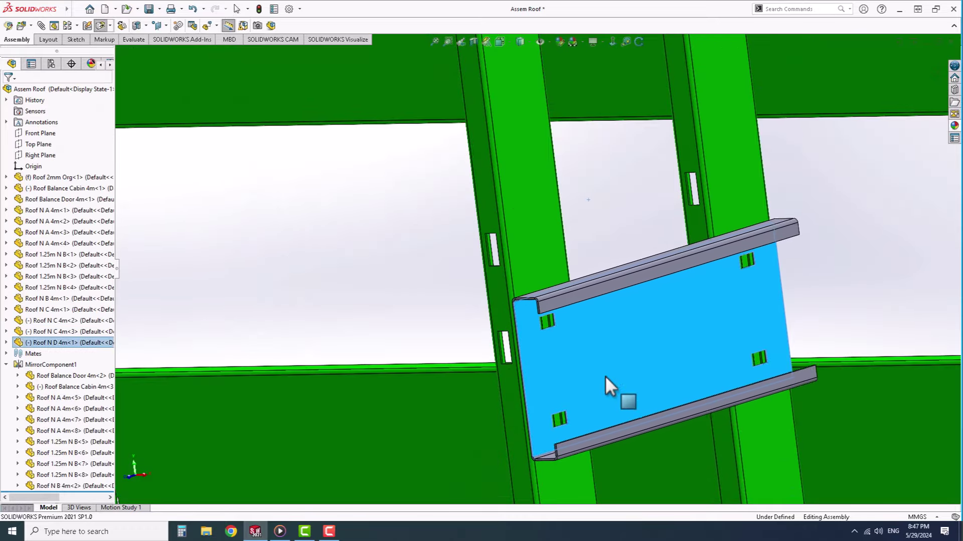
{"action": "scroll", "coordinate": [606, 376], "scroll_direction": "down", "scroll_amount": 3}
{"action": "scroll", "coordinate": [552, 314], "scroll_direction": "down", "scroll_amount": 3}
{"action": "scroll", "coordinate": [561, 272], "scroll_direction": "down", "scroll_amount": 2}
{"action": "left_click", "coordinate": [546, 240]}
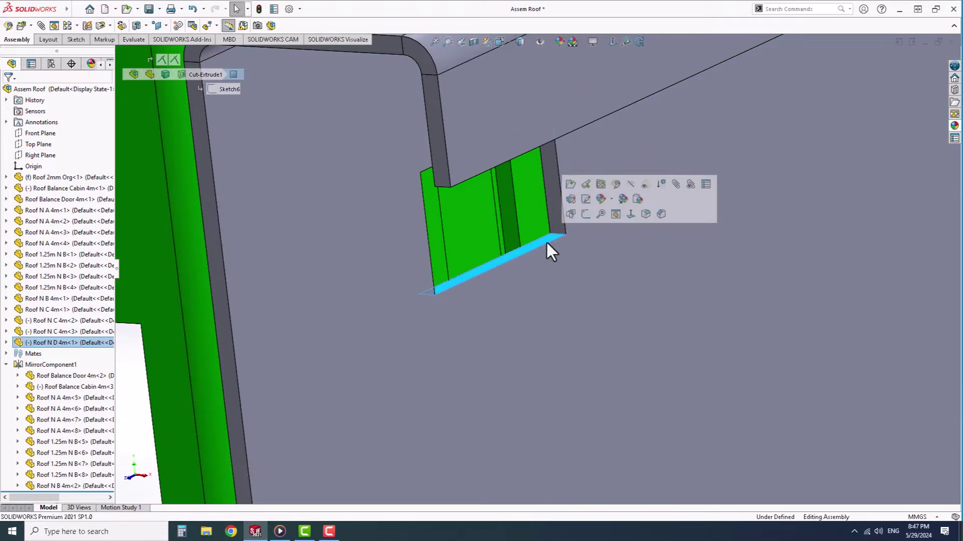
{"action": "left_click", "coordinate": [676, 185]}
{"action": "left_click", "coordinate": [514, 191]}
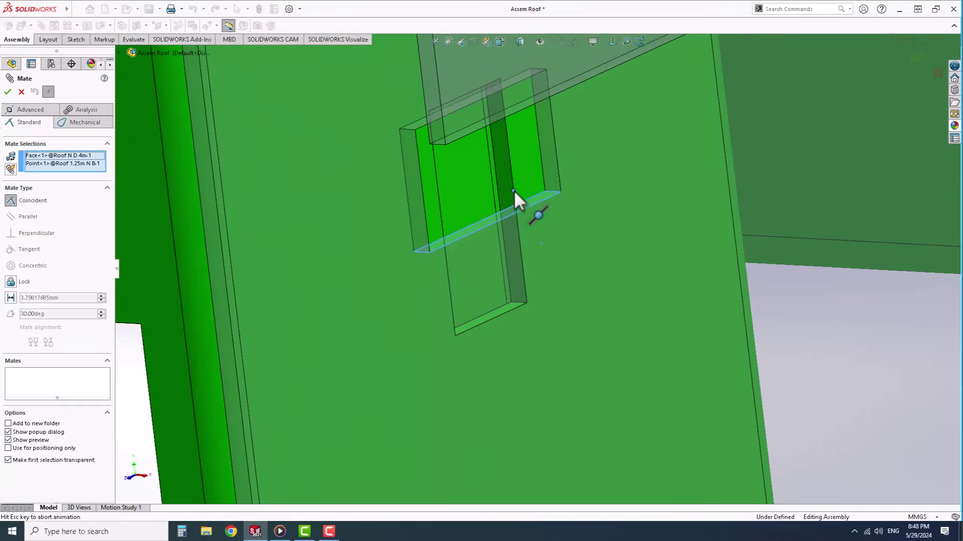
{"action": "left_click", "coordinate": [553, 177]}
{"action": "type", "text": "4.10mm"}
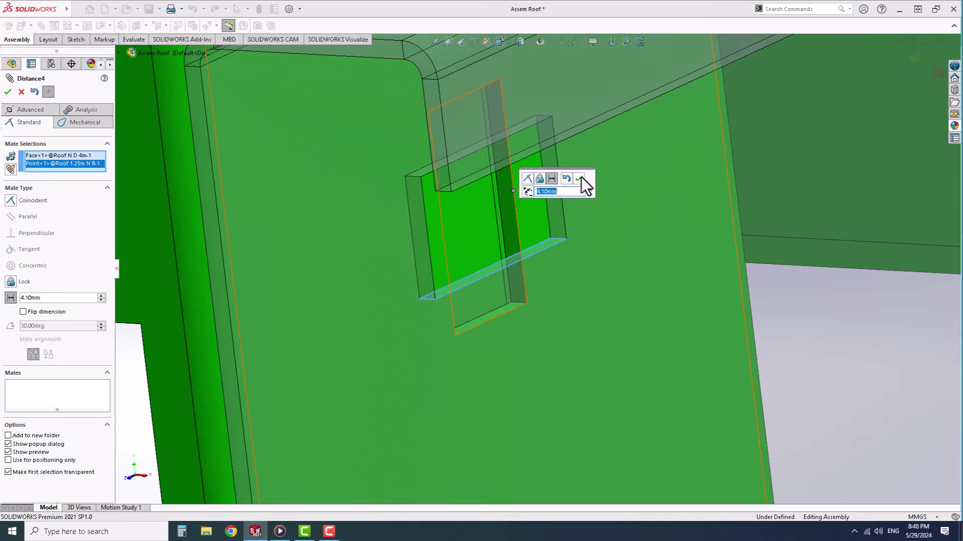
{"action": "left_click", "coordinate": [579, 178]}
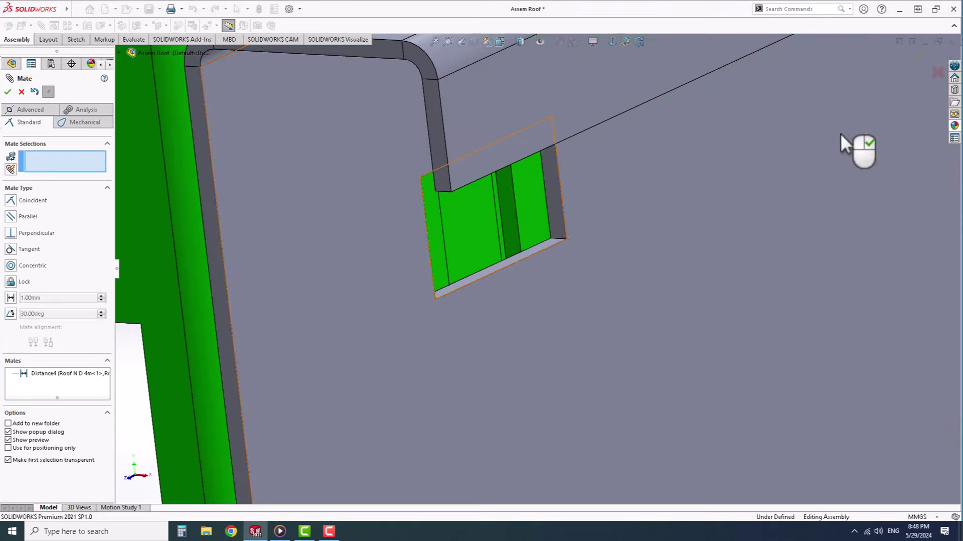
Step: Colour the bracket plate pure green (0,255,0)
{"action": "left_click", "coordinate": [919, 59]}
{"action": "scroll", "coordinate": [600, 278], "scroll_direction": "up", "scroll_amount": 3}
{"action": "left_click", "coordinate": [622, 321]}
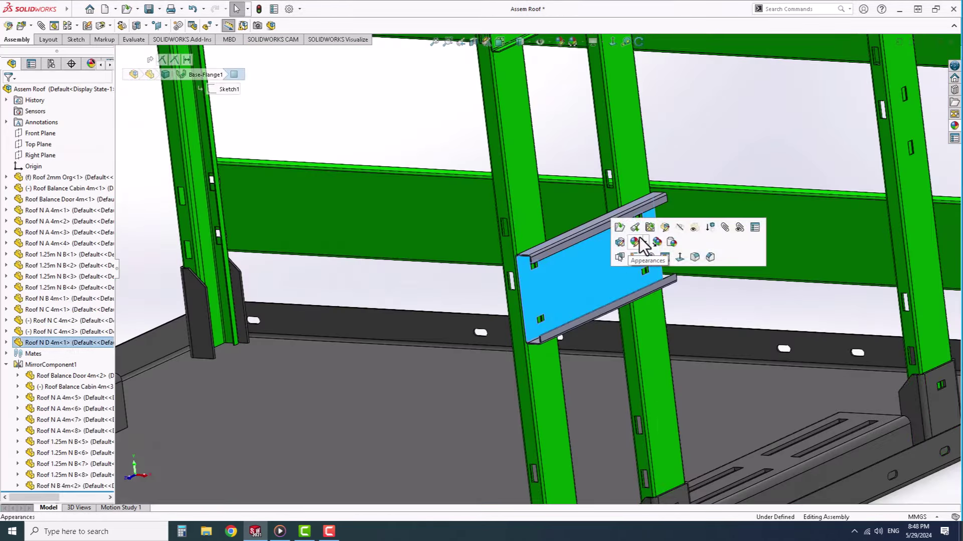
{"action": "left_click", "coordinate": [636, 242]}
{"action": "left_click", "coordinate": [647, 275]}
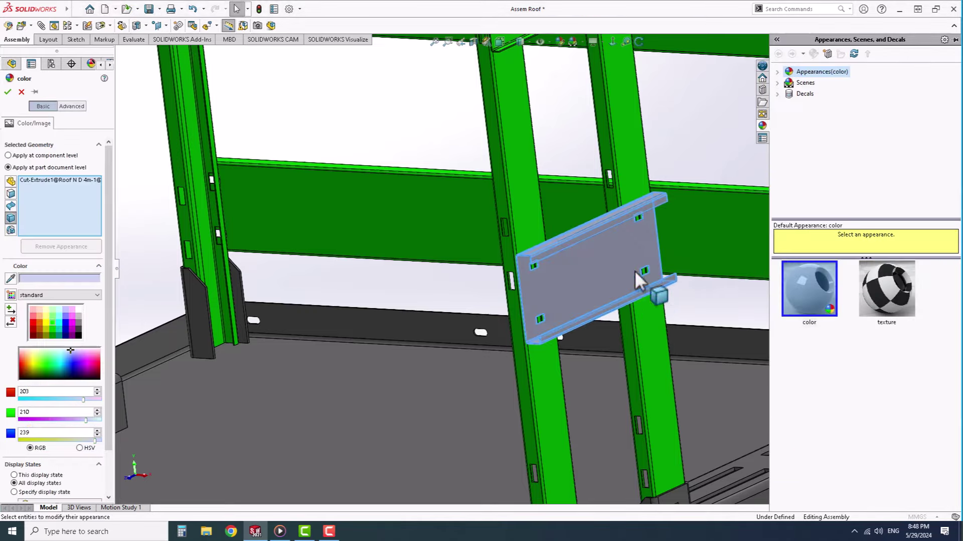
{"action": "left_click", "coordinate": [53, 322]}
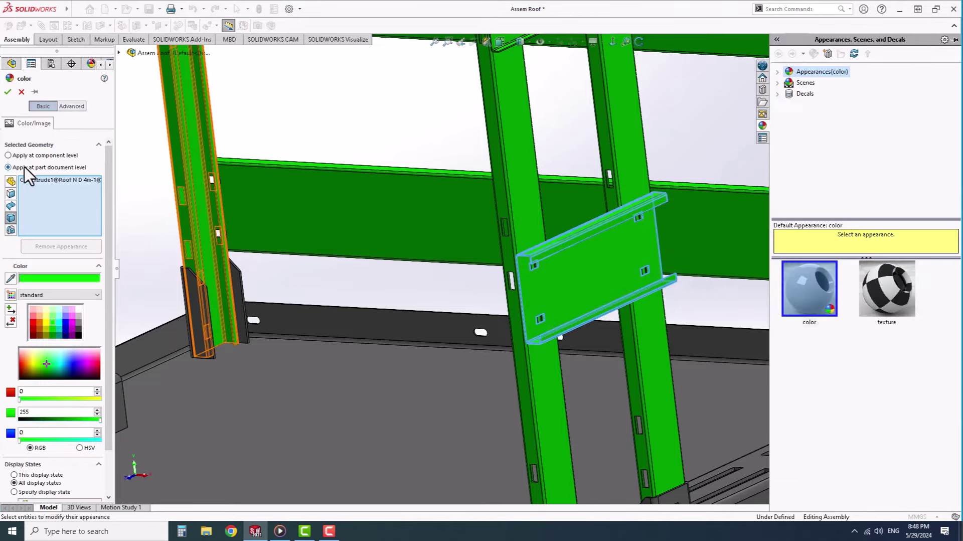
{"action": "left_click", "coordinate": [8, 92]}
{"action": "scroll", "coordinate": [625, 253], "scroll_direction": "up", "scroll_amount": 5}
{"action": "scroll", "coordinate": [625, 252], "scroll_direction": "up", "scroll_amount": 2}
{"action": "scroll", "coordinate": [572, 314], "scroll_direction": "down", "scroll_amount": 2}
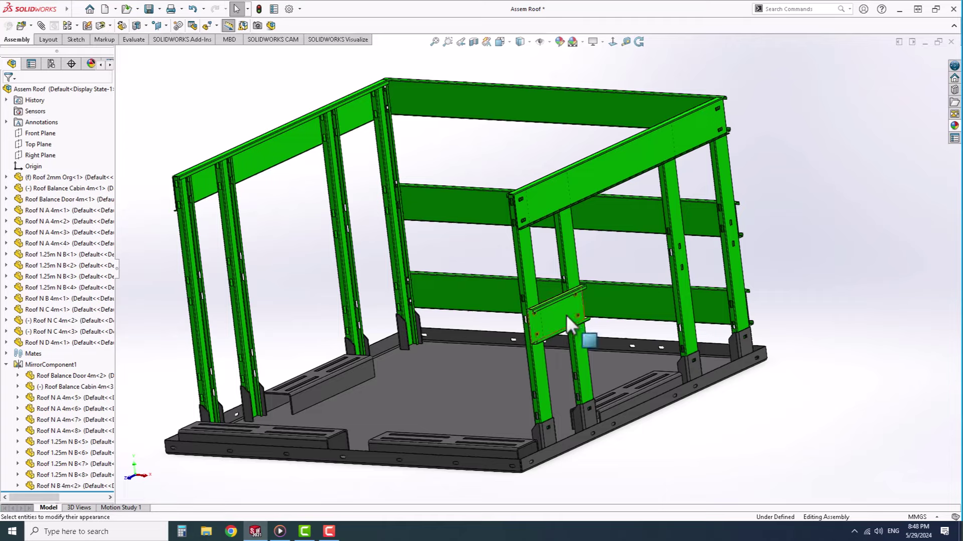
Step: Ctrl-drag a copy of the bracket plate to the frame's other corner
{"action": "mouse_move", "coordinate": [558, 388]}
{"action": "middle_mouse_down"}
{"action": "mouse_move", "coordinate": [498, 362]}
{"action": "mouse_move", "coordinate": [524, 338]}
{"action": "middle_mouse_up"}
{"action": "scroll", "coordinate": [521, 247], "scroll_direction": "down", "scroll_amount": 3}
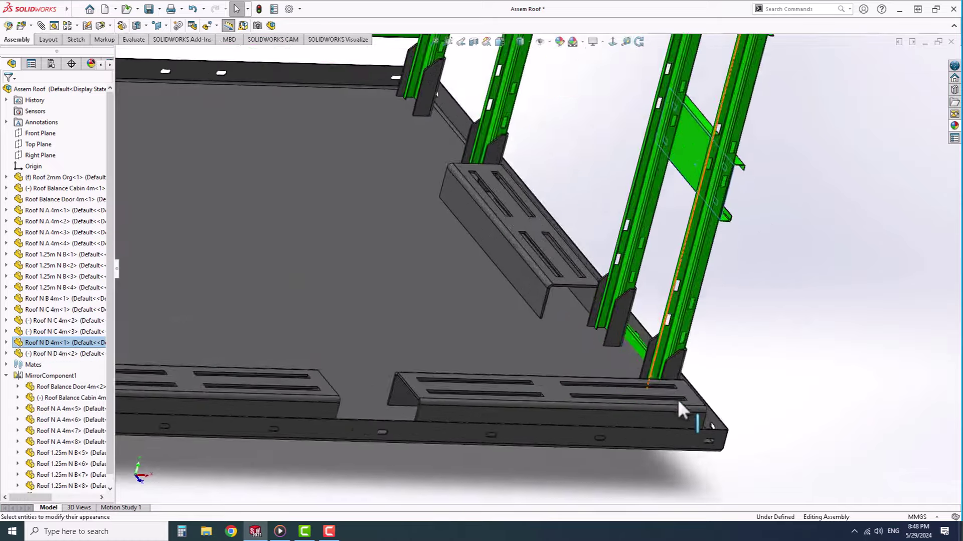
{"action": "scroll", "coordinate": [676, 396], "scroll_direction": "down", "scroll_amount": 3}
{"action": "mouse_move", "coordinate": [538, 297]}
{"action": "left_mouse_down", "text": "ctrl"}
{"action": "mouse_move", "coordinate": [734, 405]}
{"action": "mouse_move", "coordinate": [825, 404]}
{"action": "left_mouse_up", "text": "ctrl"}
{"action": "middle_click_drag", "start_coordinate": [825, 404], "coordinate": [753, 328]}
{"action": "left_click", "coordinate": [753, 328]}
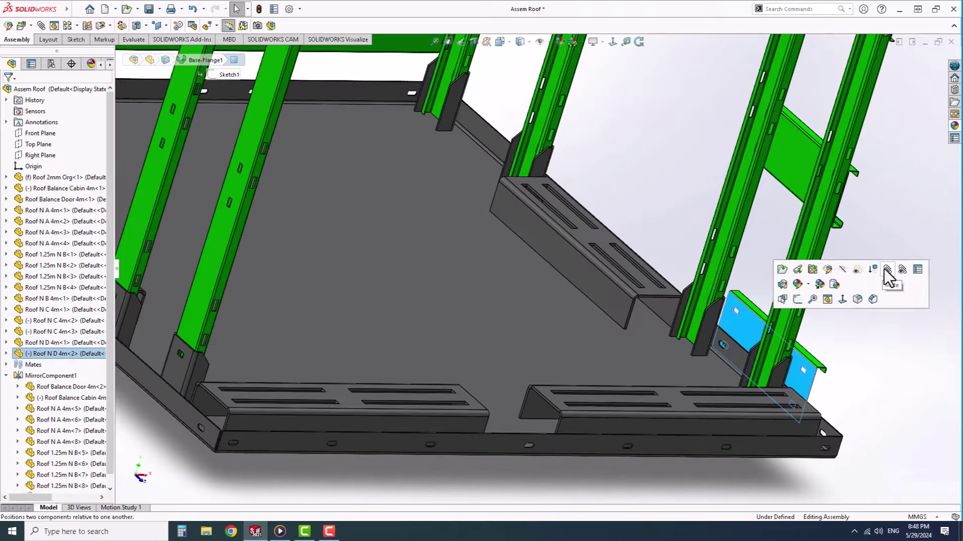
Step: Add two coincident mates between the new bracket's faces and the green upright
{"action": "left_click", "coordinate": [888, 271]}
{"action": "middle_click_drag", "start_coordinate": [888, 276], "coordinate": [734, 293]}
{"action": "left_click", "coordinate": [826, 297]}
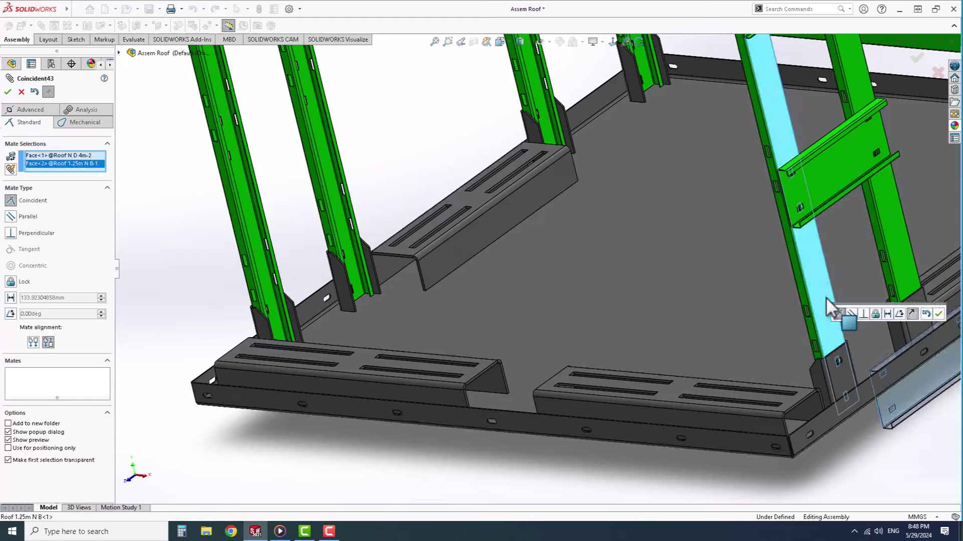
{"action": "key", "text": "Return"}
{"action": "scroll", "coordinate": [883, 350], "scroll_direction": "down", "scroll_amount": 3}
{"action": "scroll", "coordinate": [771, 435], "scroll_direction": "down", "scroll_amount": 3}
{"action": "left_click", "coordinate": [661, 399]}
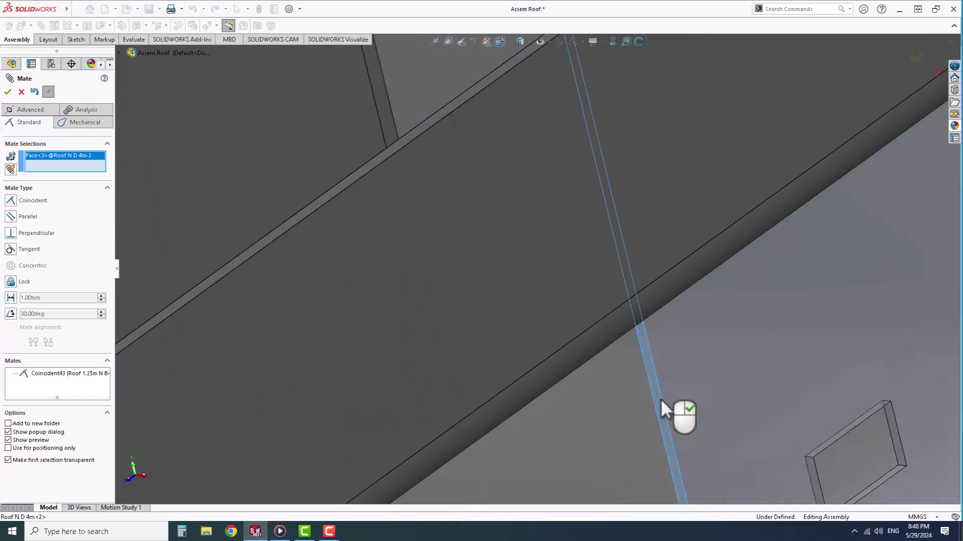
{"action": "scroll", "coordinate": [660, 399], "scroll_direction": "up", "scroll_amount": 5}
{"action": "scroll", "coordinate": [427, 133], "scroll_direction": "down", "scroll_amount": 5}
{"action": "left_click", "coordinate": [438, 164]}
{"action": "key", "text": "Return"}
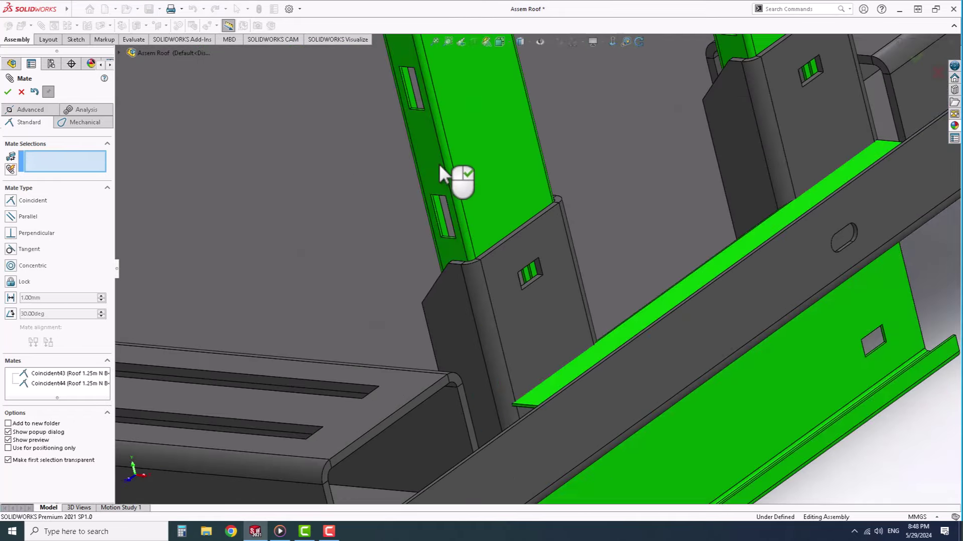
{"action": "right_click", "coordinate": [439, 163]}
Step: Mate the new bracket's flange face to the upright face to fully constrain it
{"action": "scroll", "coordinate": [597, 297], "scroll_direction": "up", "scroll_amount": 5}
{"action": "left_click", "coordinate": [600, 297]}
{"action": "scroll", "coordinate": [600, 297], "scroll_direction": "down", "scroll_amount": 5}
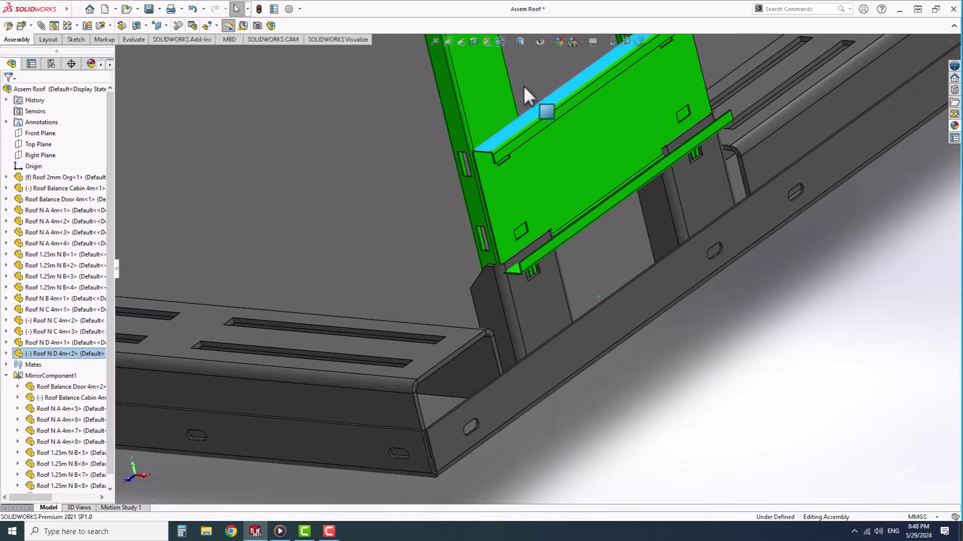
{"action": "scroll", "coordinate": [524, 86], "scroll_direction": "up", "scroll_amount": 3}
{"action": "mouse_move", "coordinate": [516, 71]}
{"action": "middle_mouse_down"}
{"action": "mouse_move", "coordinate": [537, 246]}
{"action": "mouse_move", "coordinate": [507, 200]}
{"action": "middle_mouse_up"}
{"action": "scroll", "coordinate": [538, 247], "scroll_direction": "down", "scroll_amount": 4}
{"action": "scroll", "coordinate": [507, 281], "scroll_direction": "down", "scroll_amount": 3}
{"action": "left_click", "coordinate": [507, 281]}
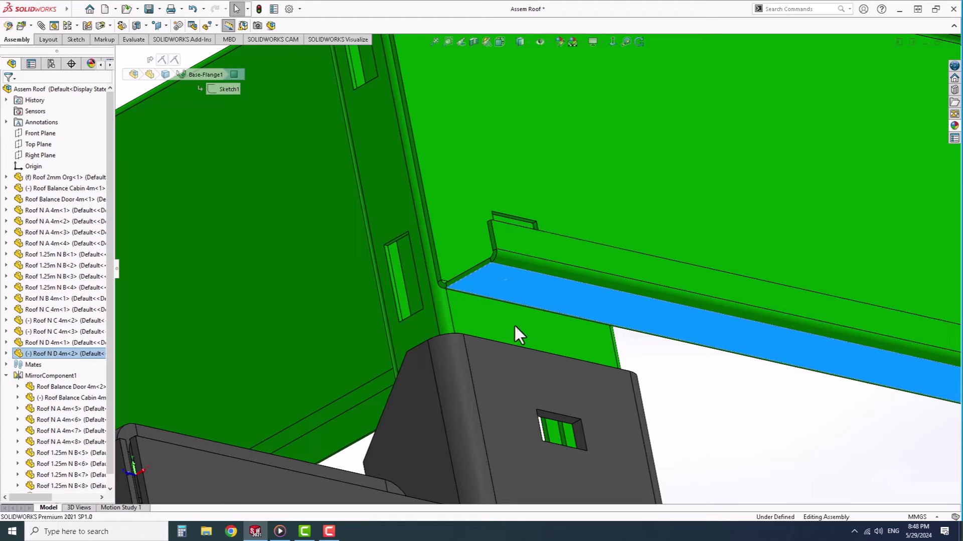
{"action": "key", "text": "m"}
{"action": "scroll", "coordinate": [509, 361], "scroll_direction": "down", "scroll_amount": 3}
{"action": "left_click", "coordinate": [502, 346]}
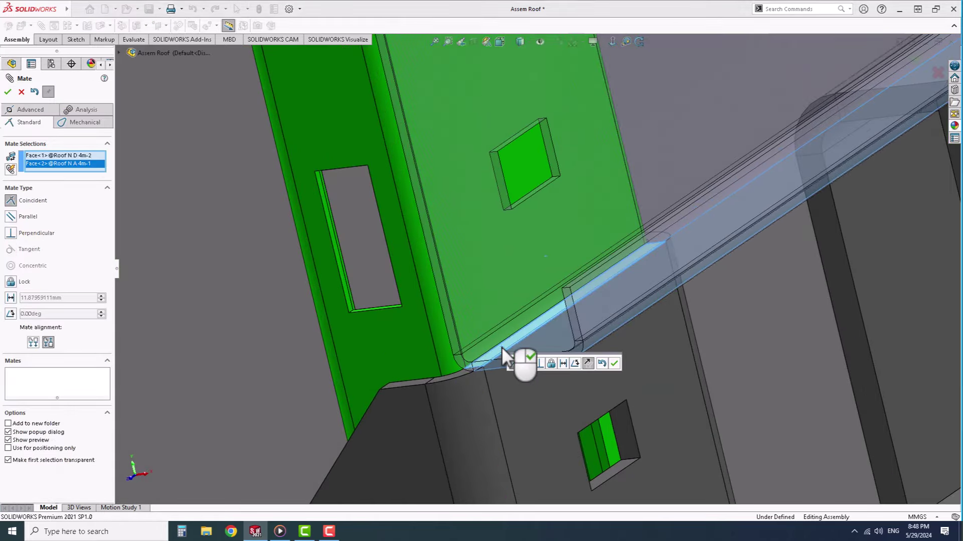
{"action": "key", "text": "Return"}
{"action": "key", "text": "Return"}
Step: Open the green upright Roof 1.25m N B as its own part
{"action": "scroll", "coordinate": [509, 356], "scroll_direction": "up", "scroll_amount": 3}
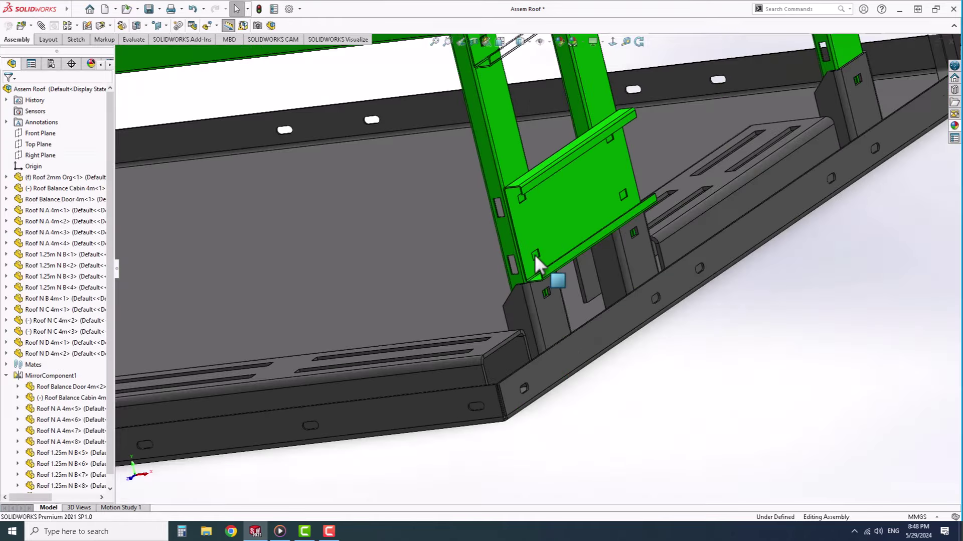
{"action": "left_click", "coordinate": [511, 154]}
{"action": "left_click", "coordinate": [552, 123]}
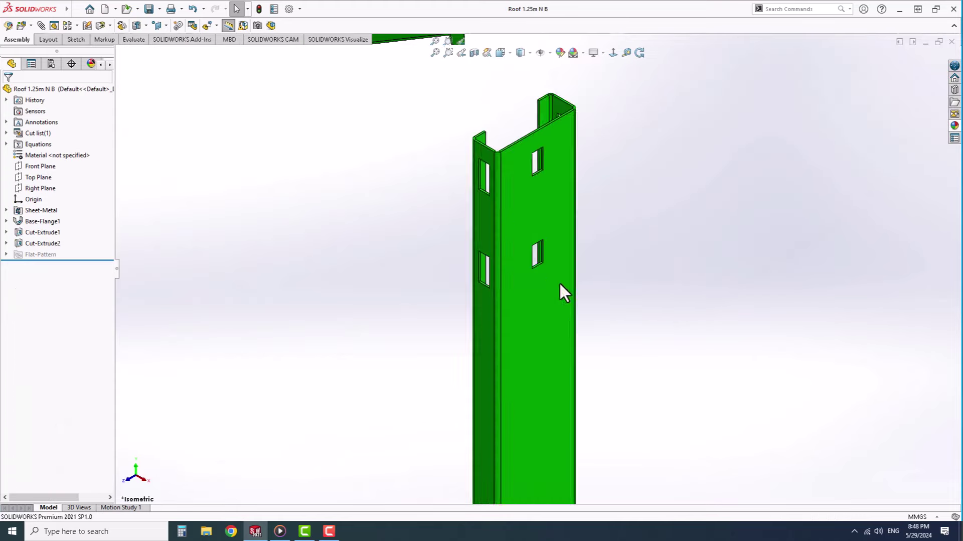
{"action": "left_click", "coordinate": [533, 361]}
{"action": "left_click", "coordinate": [379, 299]}
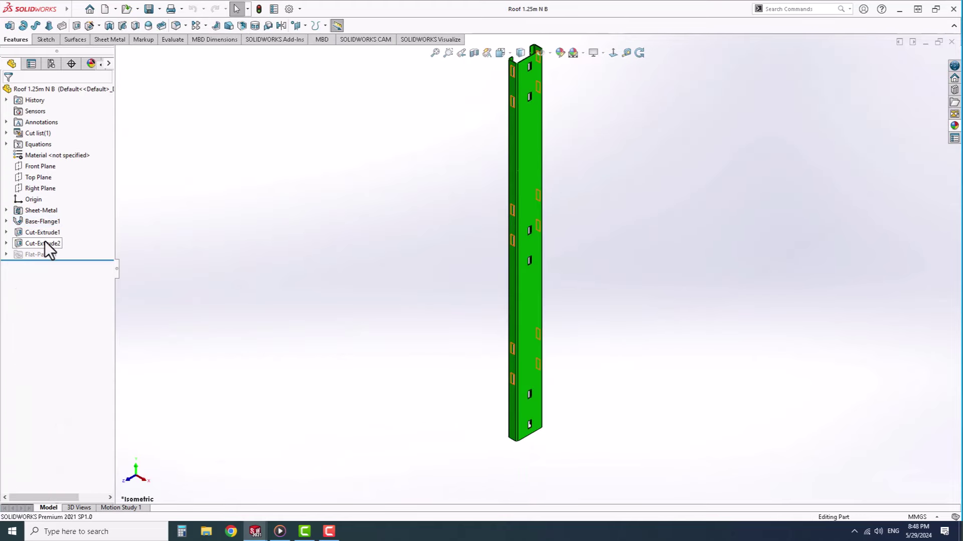
{"action": "left_click", "coordinate": [47, 232]}
{"action": "left_click", "coordinate": [66, 209]}
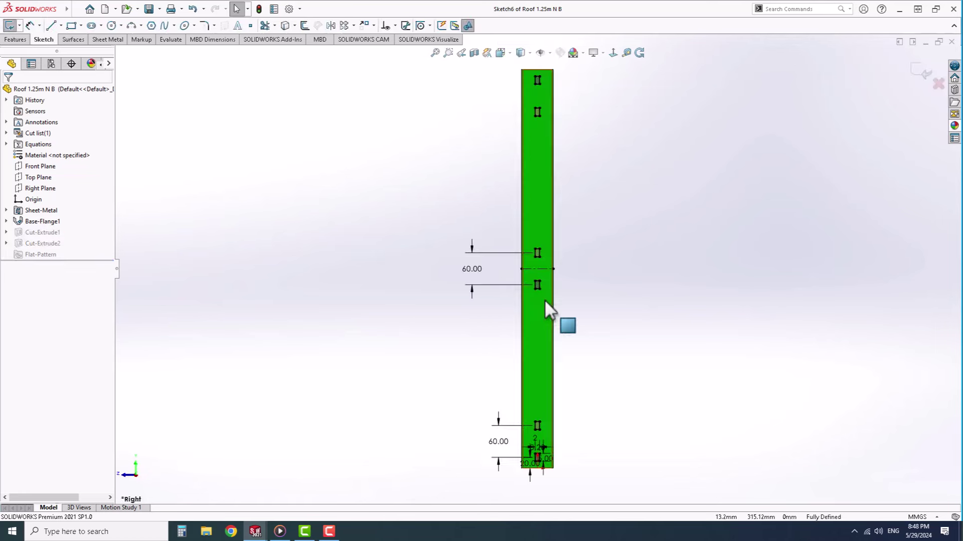
{"action": "left_click_drag", "start_coordinate": [563, 236], "coordinate": [563, 237]}
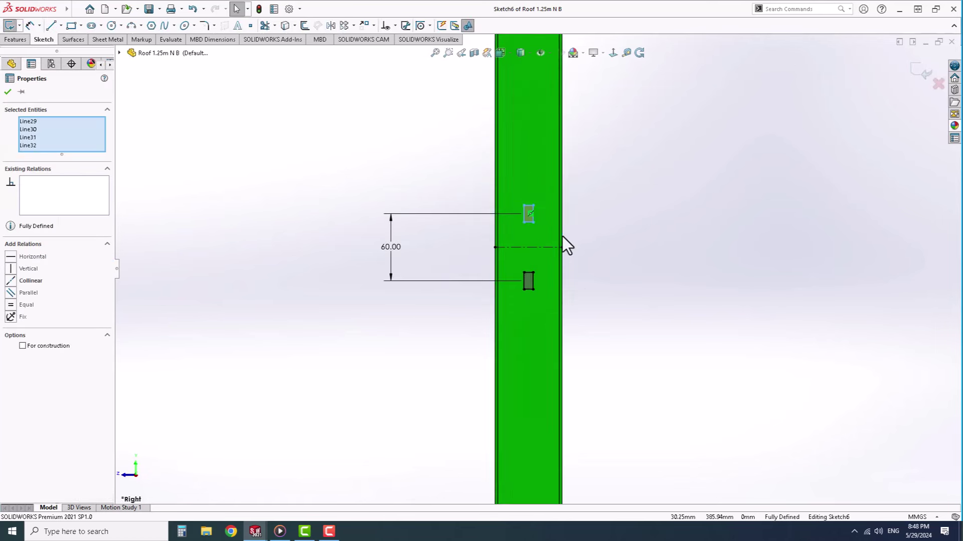
{"action": "key", "text": "Delete"}
{"action": "left_click", "coordinate": [426, 267]}
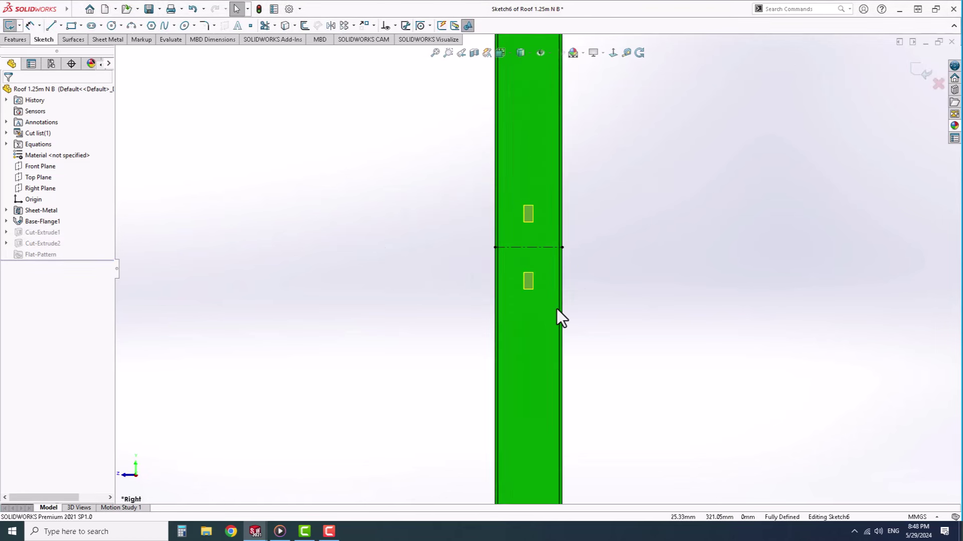
{"action": "key", "text": "ctrl+z"}
{"action": "left_click_drag", "start_coordinate": [479, 263], "coordinate": [561, 307]}
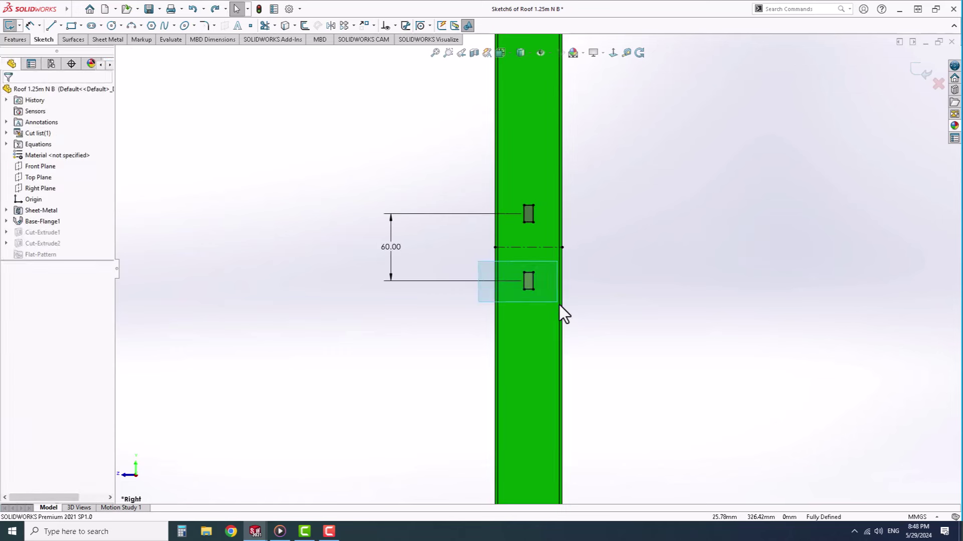
{"action": "key", "text": "Delete"}
{"action": "left_click", "coordinate": [428, 266]}
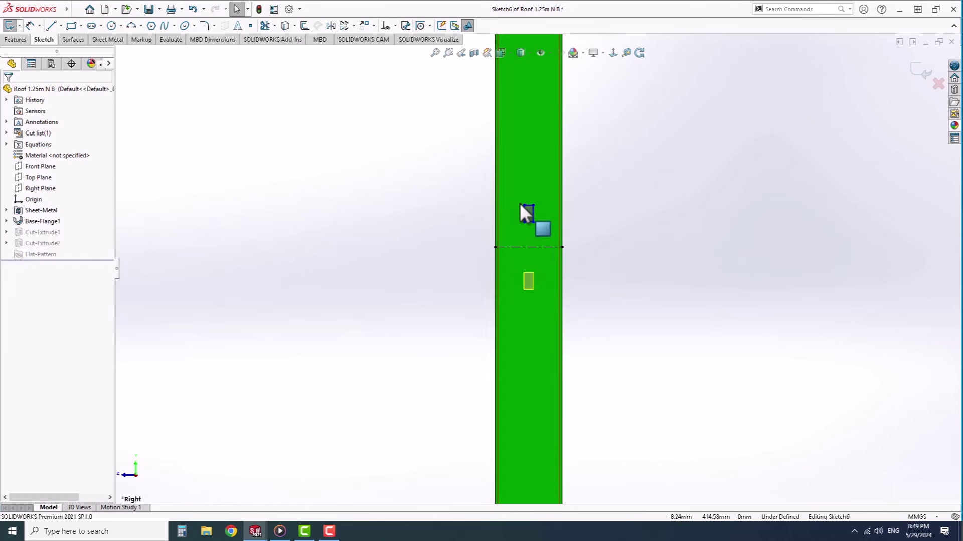
{"action": "left_click_drag", "start_coordinate": [522, 204], "coordinate": [526, 160]}
{"action": "key", "text": "ctrl+z"}
{"action": "key", "text": "ctrl+z"}
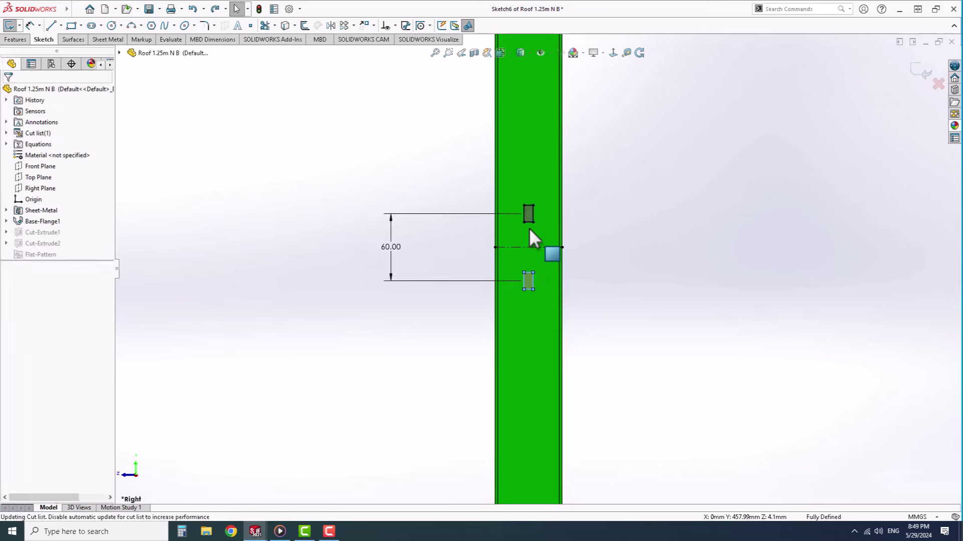
{"action": "key", "text": "ctrl+b"}
{"action": "scroll", "coordinate": [573, 264], "scroll_direction": "down", "scroll_amount": 2}
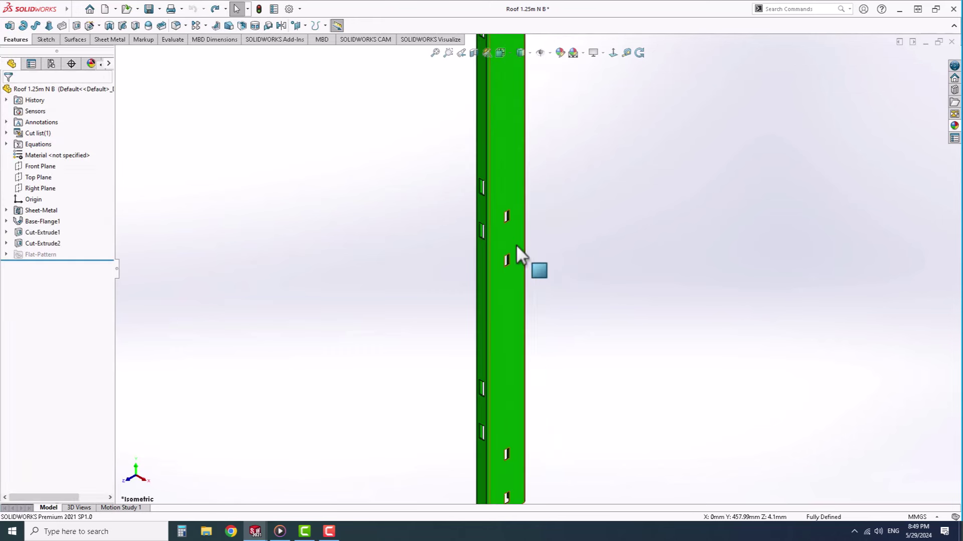
{"action": "left_click", "coordinate": [517, 360]}
Step: Sketch a small rectangle on the upright face and dimension it 8.20 wide by 20.00 tall
{"action": "left_click", "coordinate": [594, 307]}
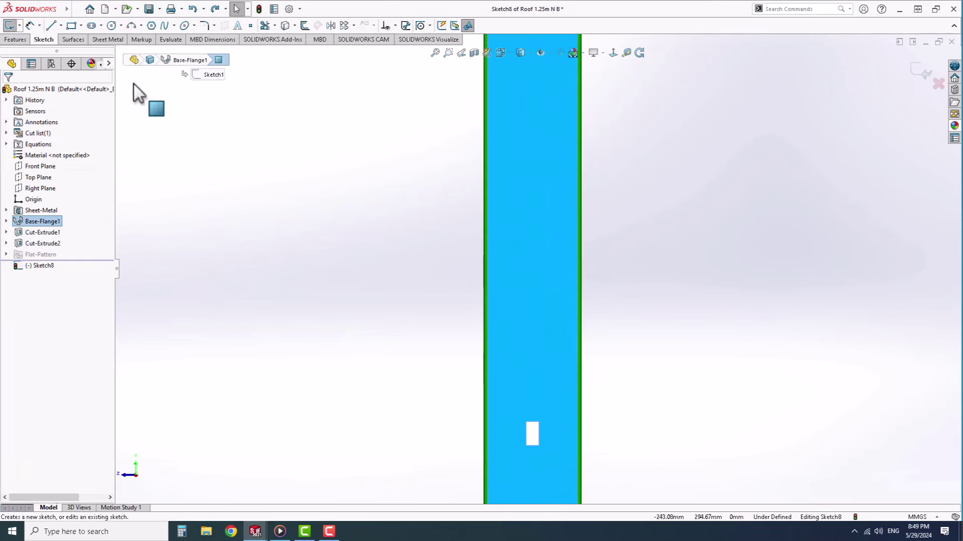
{"action": "left_click", "coordinate": [71, 25]}
{"action": "left_click", "coordinate": [523, 256]}
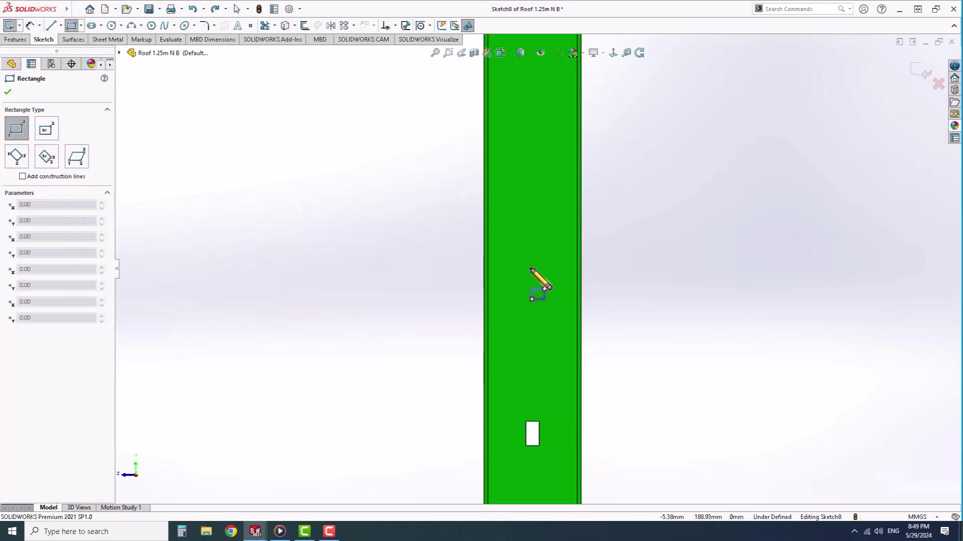
{"action": "left_click", "coordinate": [541, 288]}
{"action": "key", "text": "Escape"}
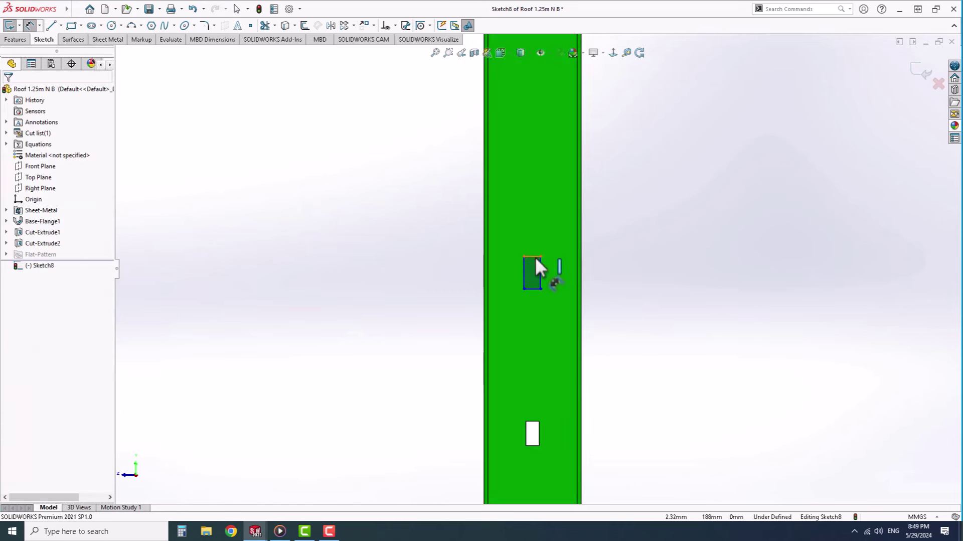
{"action": "left_click", "coordinate": [535, 257]}
{"action": "left_click", "coordinate": [429, 223]}
{"action": "type", "text": "8.2"}
{"action": "key", "text": "Return"}
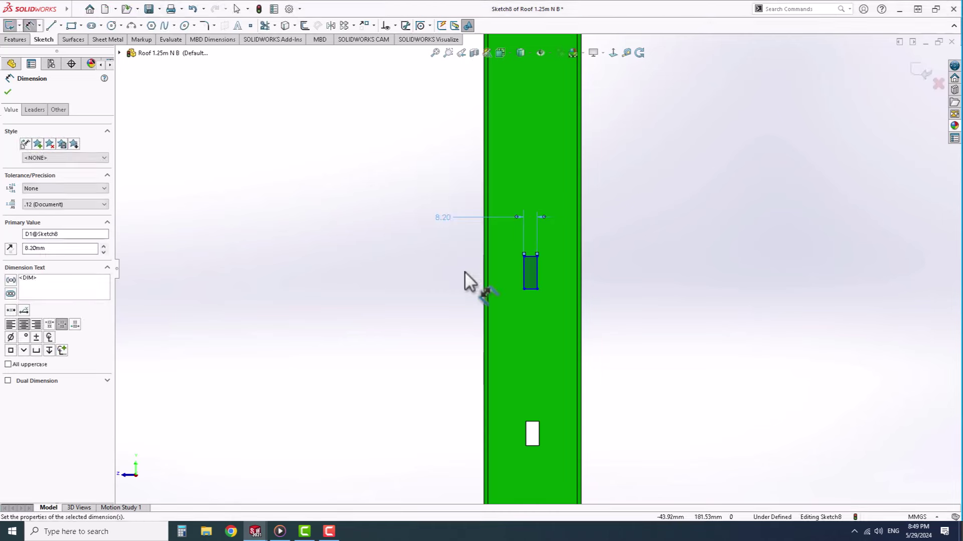
{"action": "left_click", "coordinate": [512, 277]}
{"action": "key", "text": "Return"}
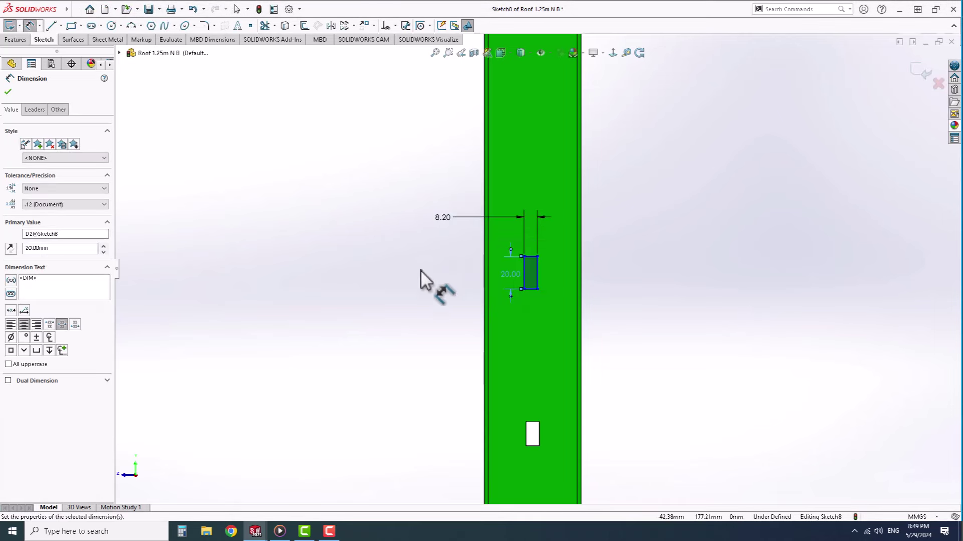
{"action": "right_click", "coordinate": [397, 266]}
{"action": "left_click", "coordinate": [414, 271]}
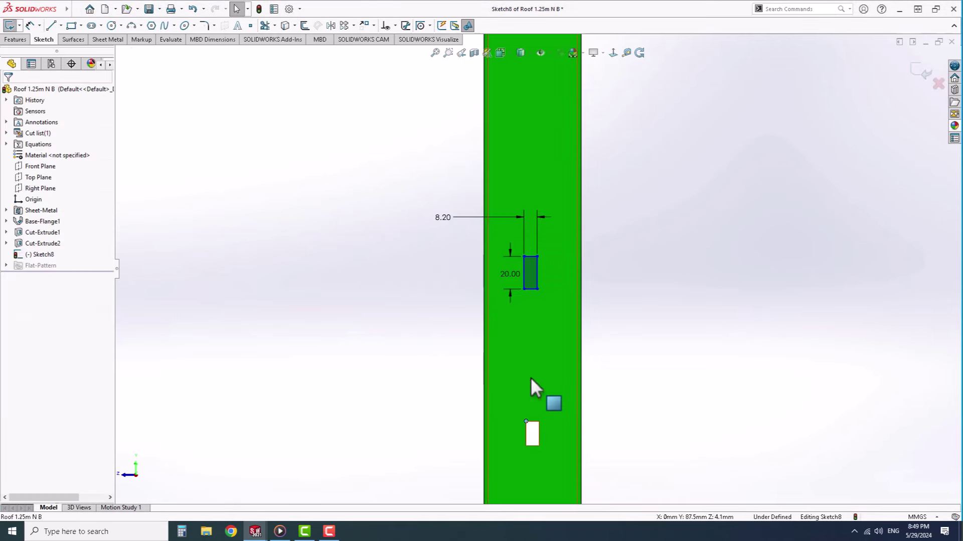
Step: Dimension the slot rectangle 120 mm above the upright's bottom edge
{"action": "left_click", "coordinate": [527, 290]}
{"action": "left_click", "coordinate": [426, 263]}
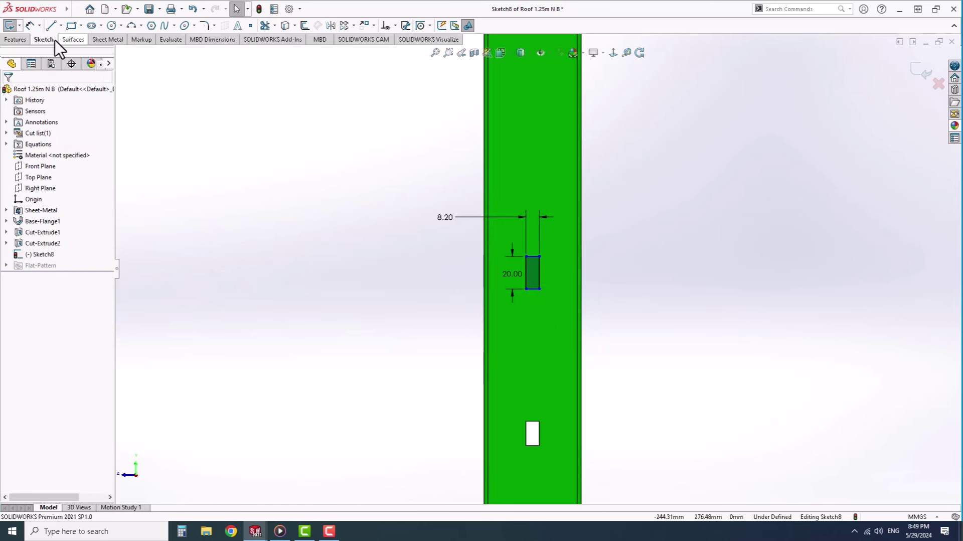
{"action": "left_click", "coordinate": [539, 274]}
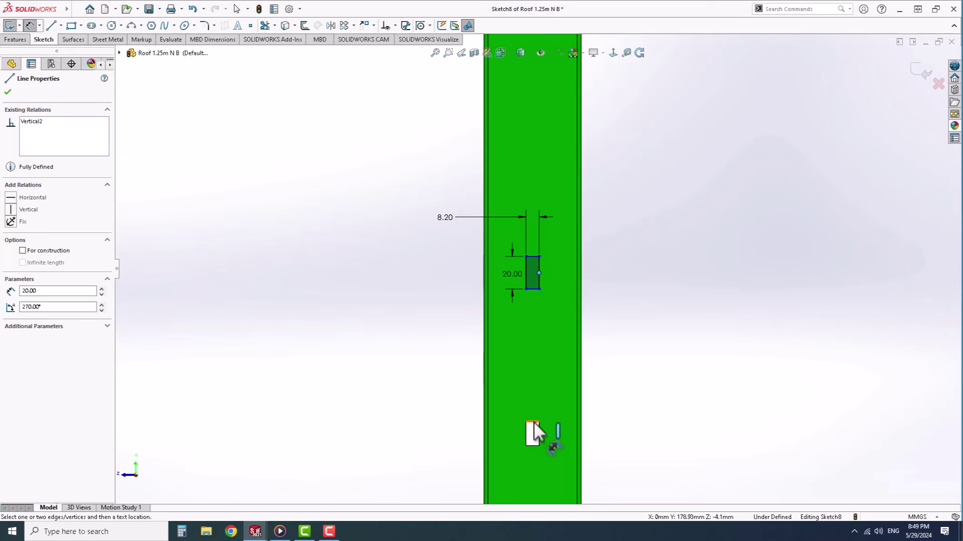
{"action": "right_click", "coordinate": [620, 332]}
{"action": "left_click", "coordinate": [644, 362]}
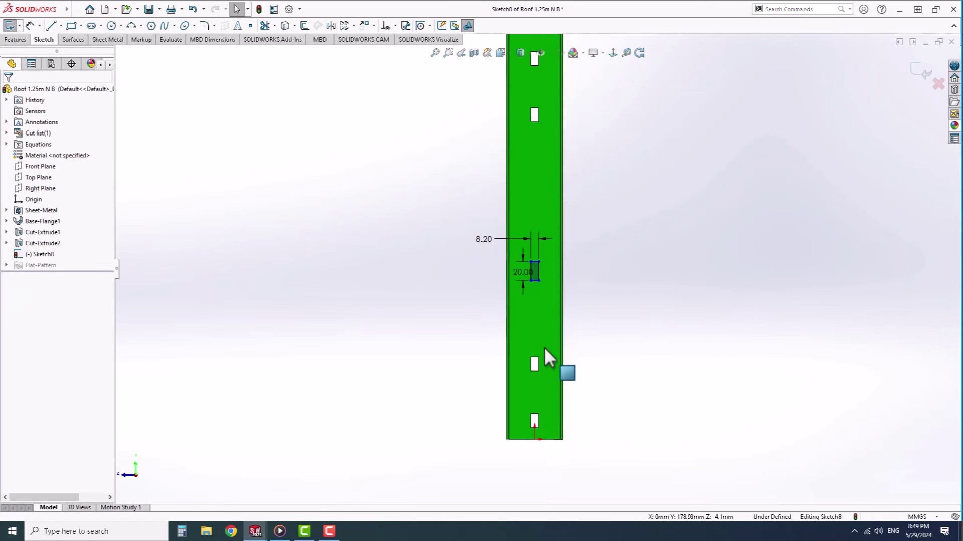
{"action": "left_click", "coordinate": [540, 270]}
{"action": "left_click", "coordinate": [554, 439]}
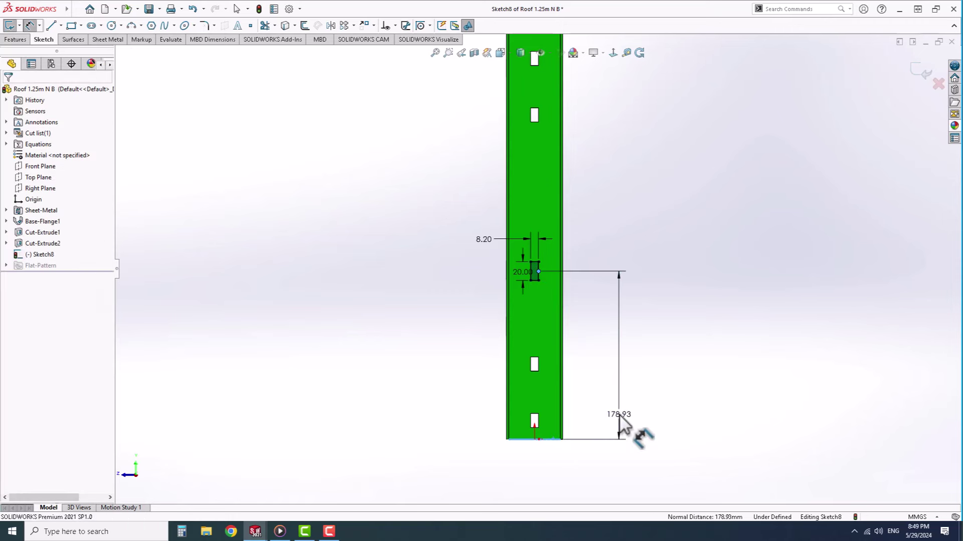
{"action": "left_click", "coordinate": [620, 415]}
{"action": "type", "text": "120"}
{"action": "key", "text": "Return"}
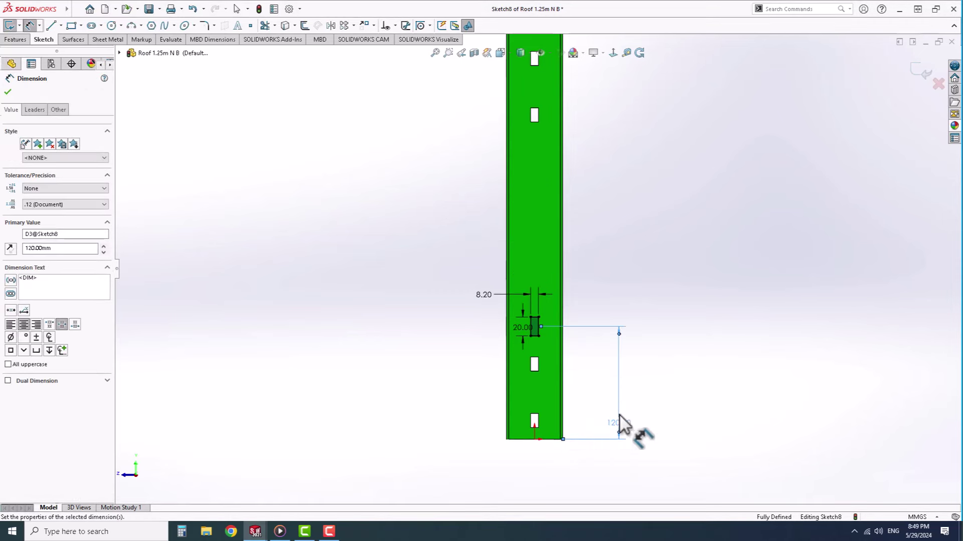
Step: Linear-pattern the slot rectangle into 2 instances along Direction 2
{"action": "right_click", "coordinate": [352, 188]}
{"action": "left_click", "coordinate": [393, 232]}
{"action": "left_click_drag", "start_coordinate": [380, 247], "coordinate": [606, 371]}
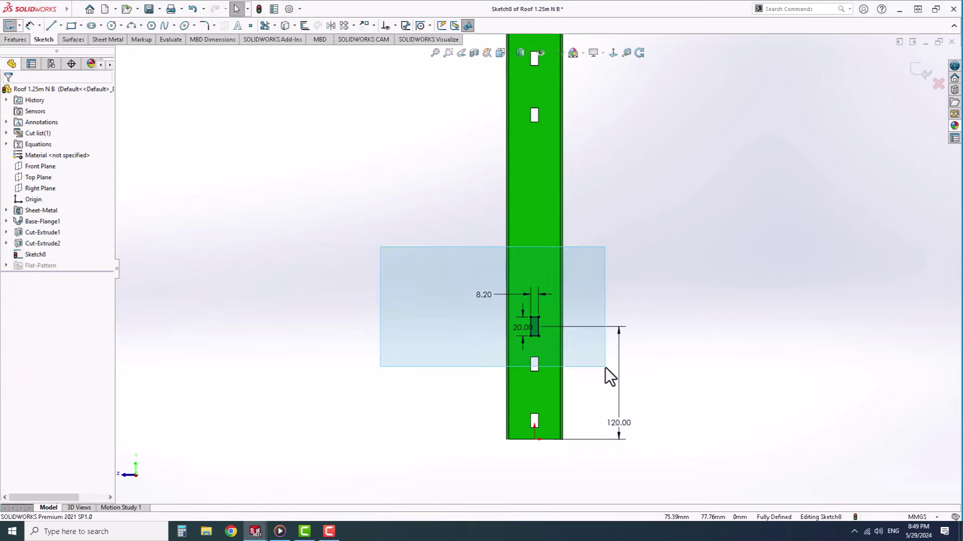
{"action": "left_click", "coordinate": [344, 25]}
{"action": "left_click", "coordinate": [101, 167]}
{"action": "left_click", "coordinate": [102, 275]}
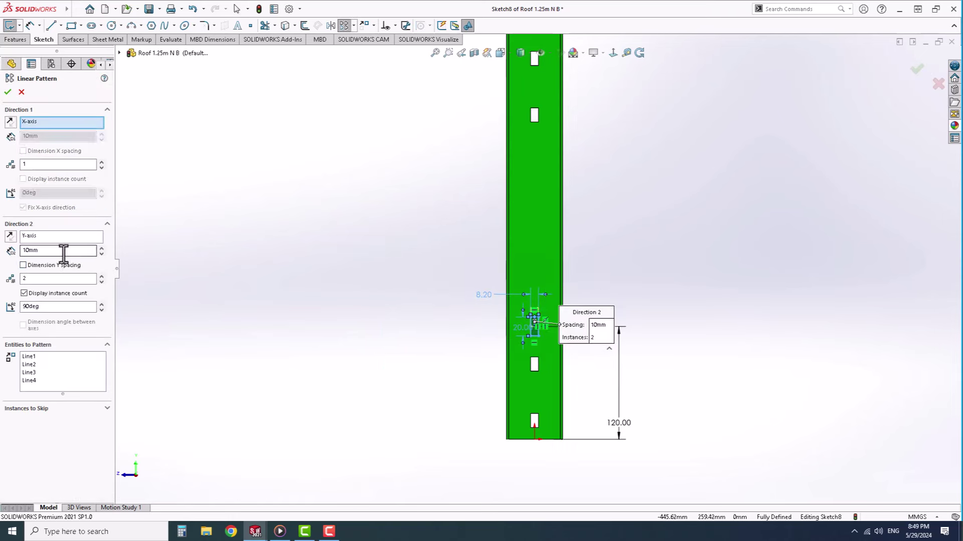
{"action": "left_click", "coordinate": [8, 91]}
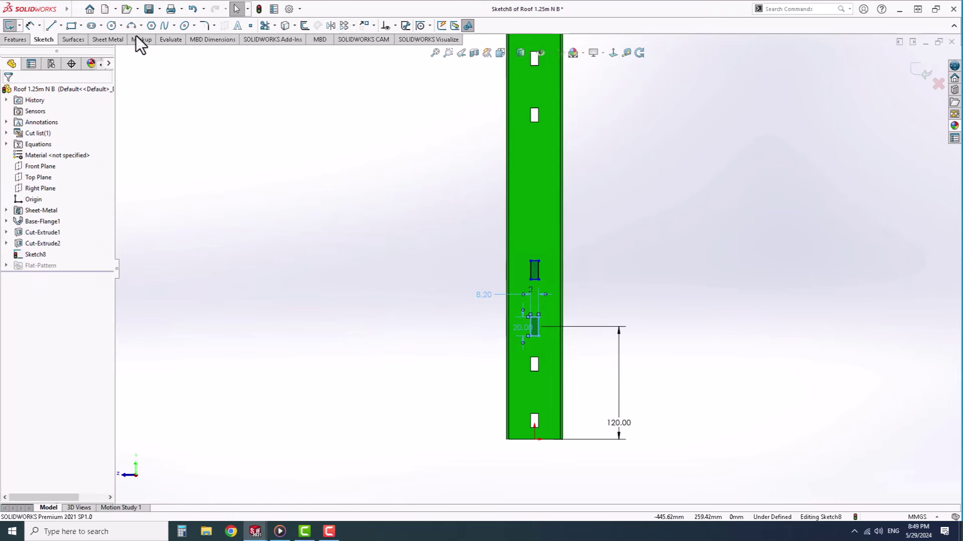
Step: Exit the sketch and extrude-cut the two slots through the upright
{"action": "key", "text": "ctrl+b"}
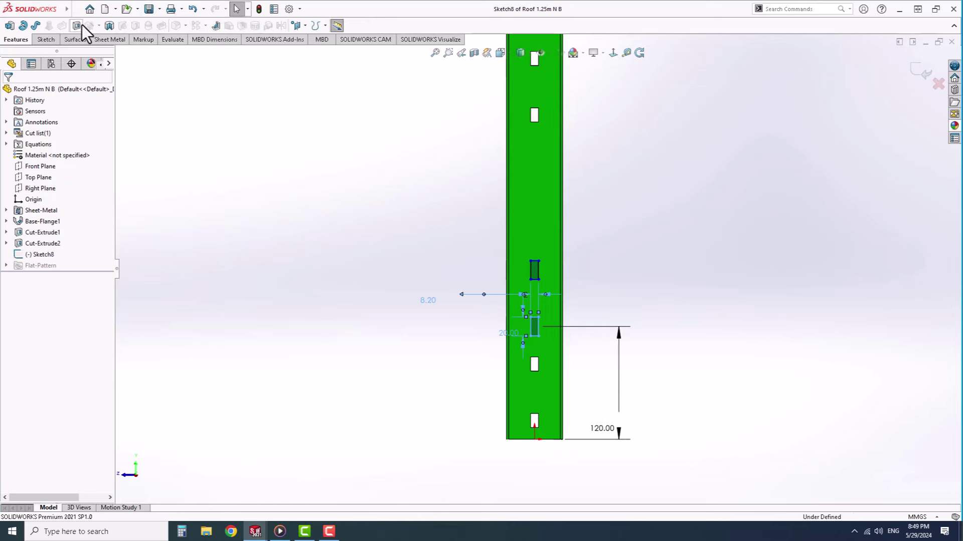
{"action": "left_click", "coordinate": [77, 25]}
{"action": "left_click", "coordinate": [918, 70]}
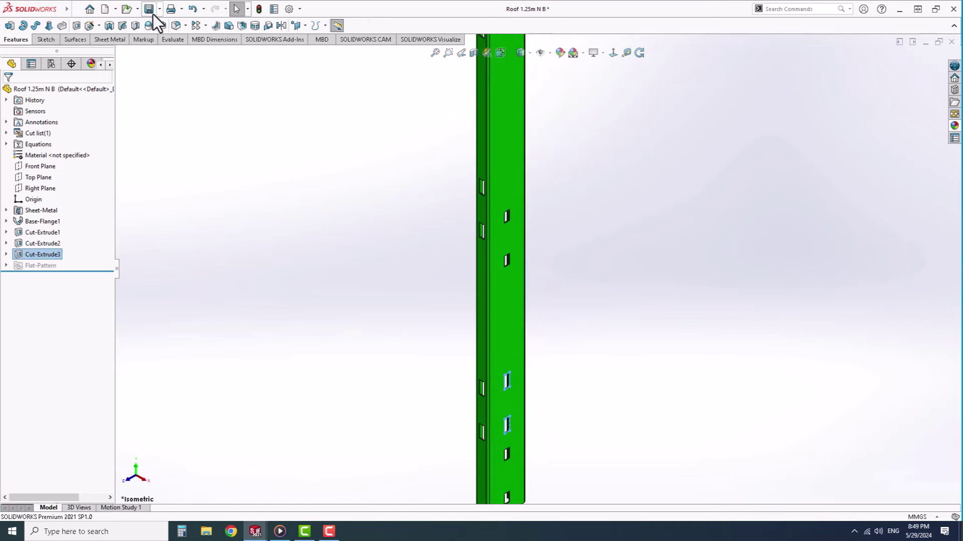
Step: In Assem Roof, measure the 310 mm gap between faces of two neighbouring uprights
{"action": "left_click", "coordinate": [533, 176]}
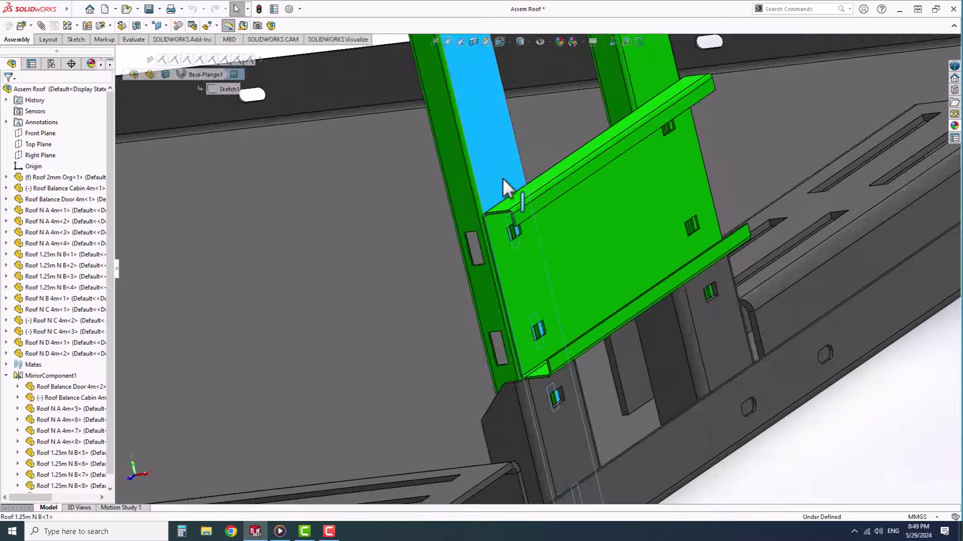
{"action": "mouse_move", "coordinate": [502, 177]}
{"action": "middle_mouse_down"}
{"action": "mouse_move", "coordinate": [545, 242]}
{"action": "mouse_move", "coordinate": [569, 221]}
{"action": "mouse_move", "coordinate": [527, 237]}
{"action": "mouse_move", "coordinate": [638, 266]}
{"action": "middle_mouse_up"}
{"action": "scroll", "coordinate": [546, 242], "scroll_direction": "up", "scroll_amount": 5}
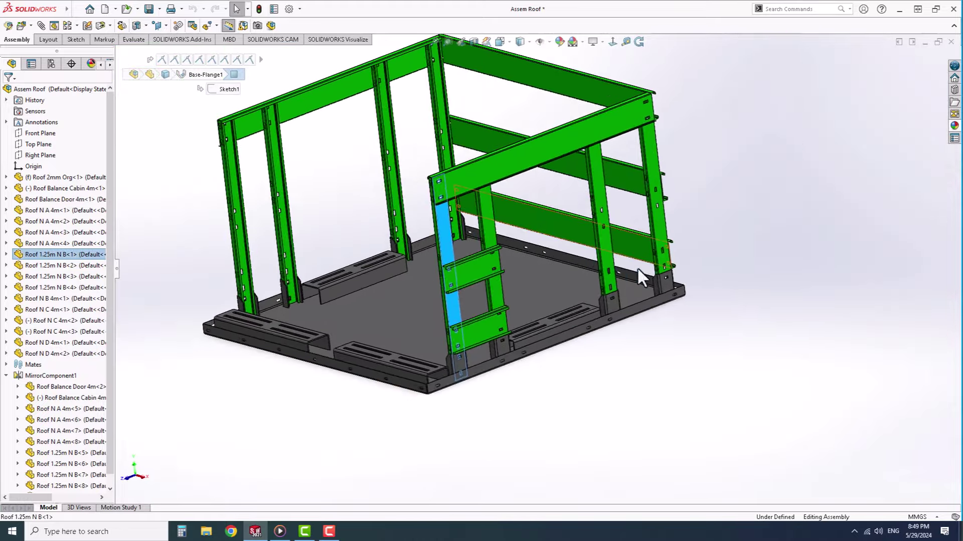
{"action": "key", "text": "Escape"}
{"action": "left_click", "coordinate": [167, 40]}
{"action": "left_click", "coordinate": [131, 39]}
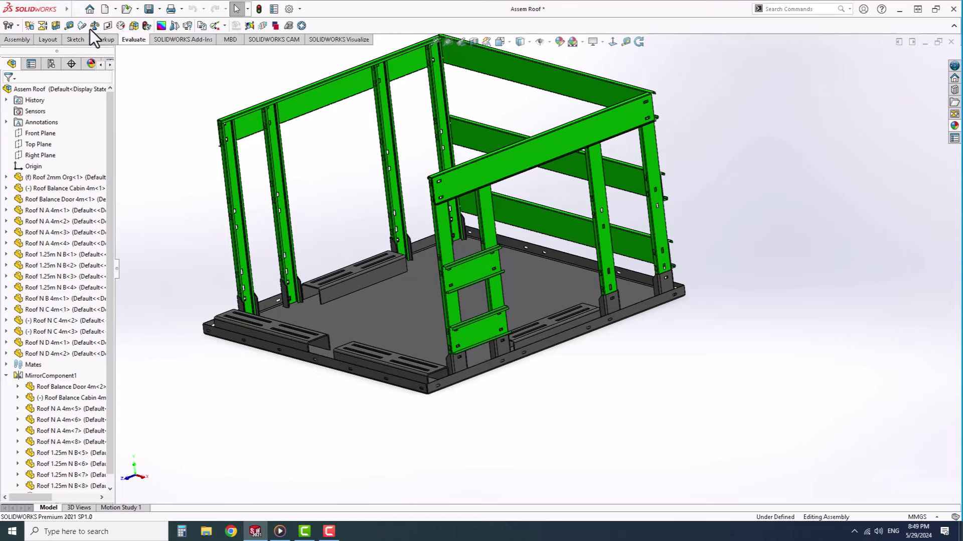
{"action": "left_click", "coordinate": [69, 25]}
{"action": "scroll", "coordinate": [622, 233], "scroll_direction": "down", "scroll_amount": 5}
{"action": "left_click", "coordinate": [612, 229]}
{"action": "scroll", "coordinate": [577, 236], "scroll_direction": "up", "scroll_amount": 3}
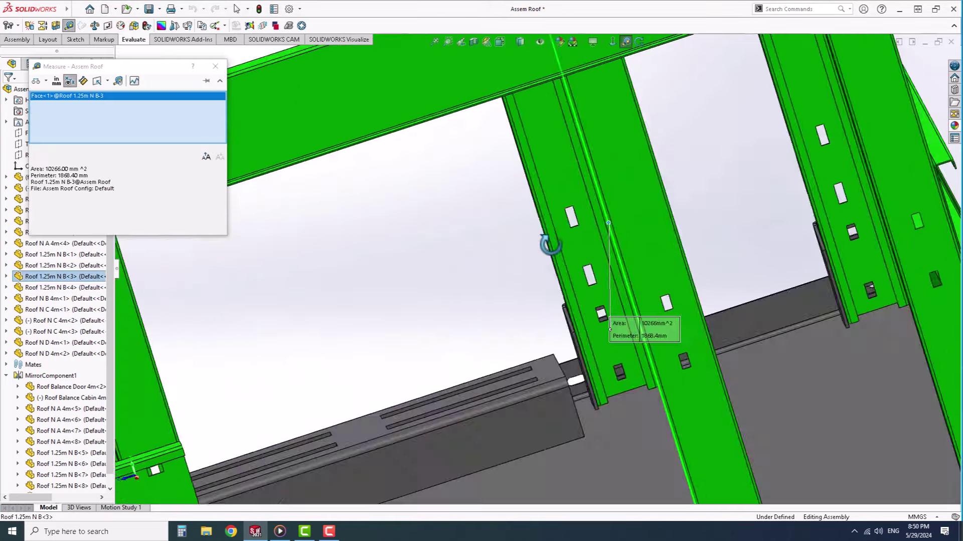
{"action": "middle_click_drag", "start_coordinate": [548, 243], "coordinate": [877, 189]}
{"action": "left_click", "coordinate": [766, 280]}
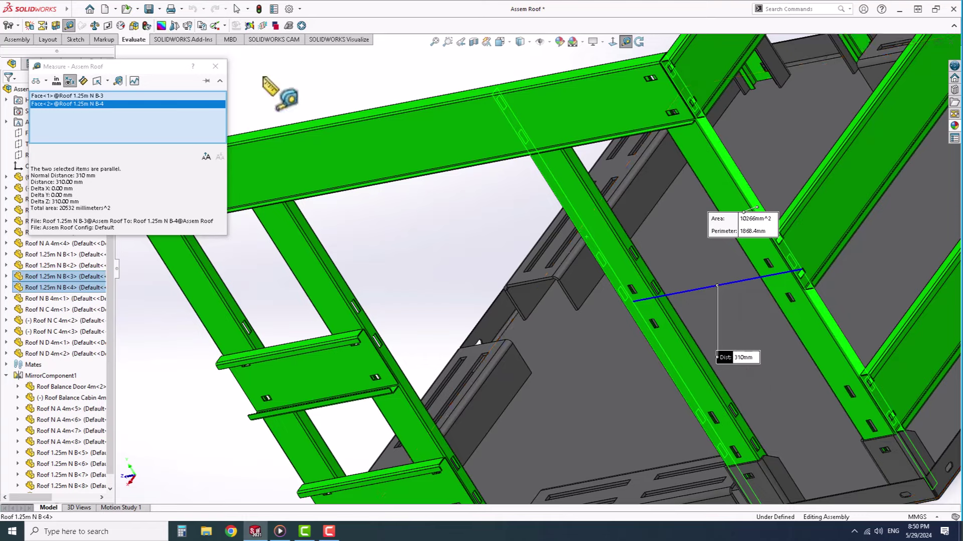
{"action": "left_click", "coordinate": [215, 66]}
{"action": "scroll", "coordinate": [260, 105], "scroll_direction": "up", "scroll_amount": 1}
{"action": "scroll", "coordinate": [326, 210], "scroll_direction": "up", "scroll_amount": 3}
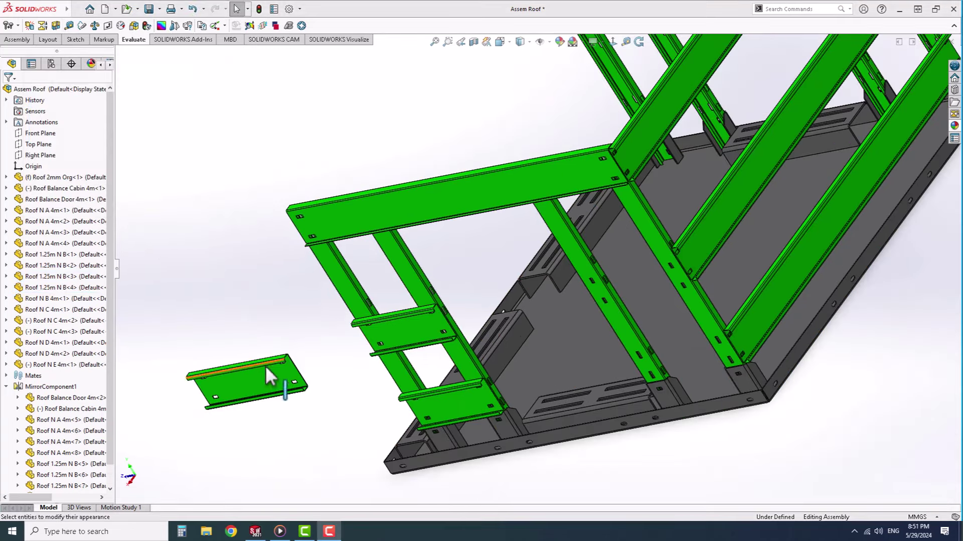
Step: Move the first bracket between the uprights and fix it with coincident face mates
{"action": "left_click_drag", "start_coordinate": [266, 365], "coordinate": [656, 279]}
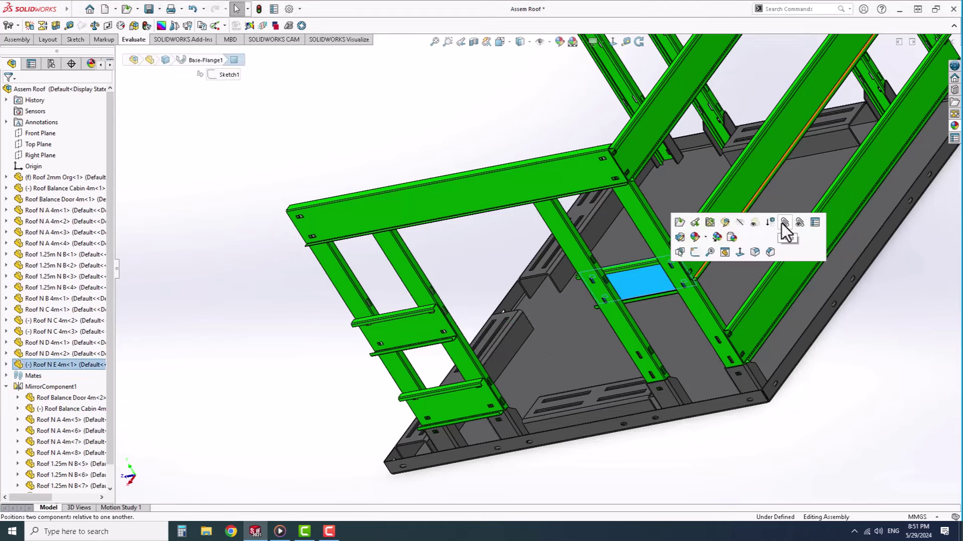
{"action": "left_click", "coordinate": [784, 223]}
{"action": "left_click", "coordinate": [405, 321]}
{"action": "left_click", "coordinate": [413, 323]}
{"action": "scroll", "coordinate": [477, 301], "scroll_direction": "down", "scroll_amount": 5}
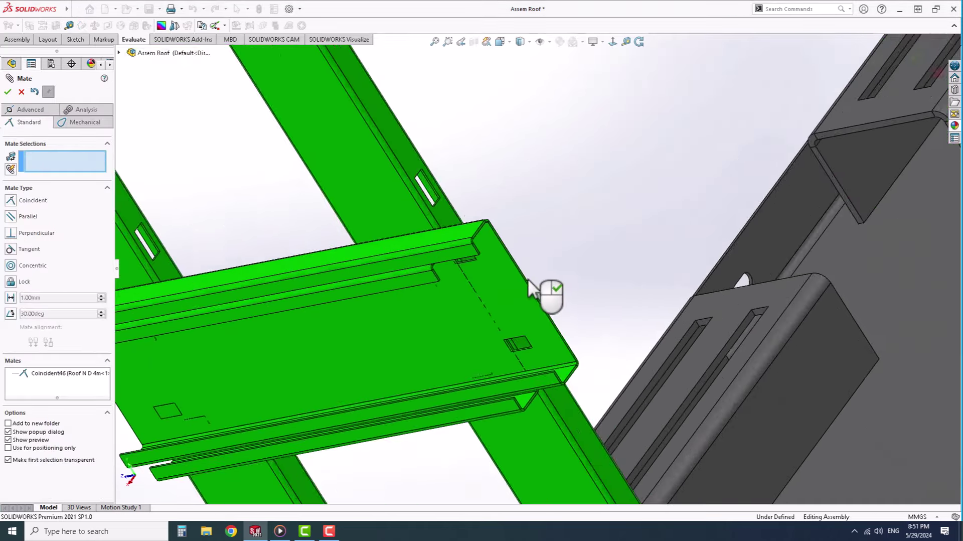
{"action": "scroll", "coordinate": [528, 278], "scroll_direction": "down", "scroll_amount": 3}
{"action": "left_click", "coordinate": [327, 250]}
{"action": "left_click", "coordinate": [326, 250]}
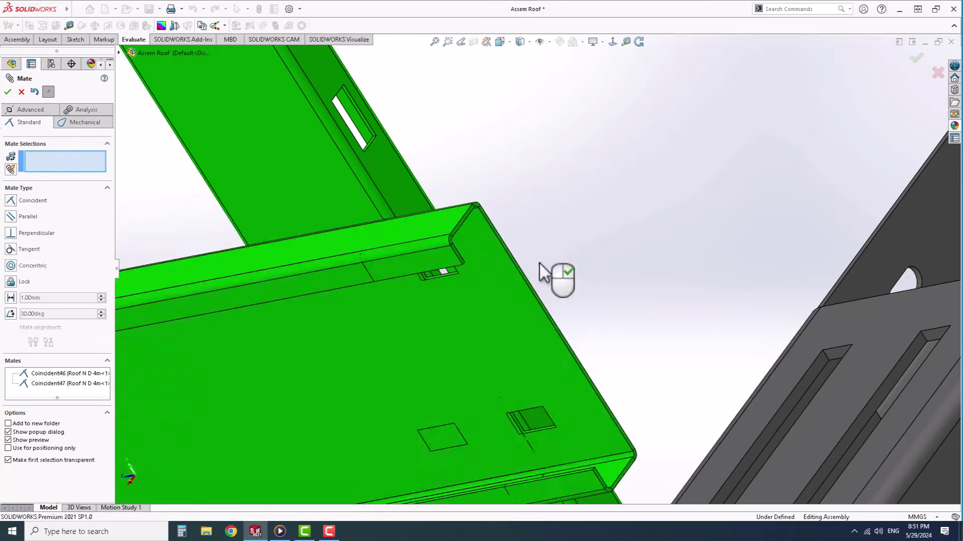
{"action": "scroll", "coordinate": [501, 251], "scroll_direction": "up", "scroll_amount": 1}
{"action": "left_click", "coordinate": [477, 243]}
{"action": "scroll", "coordinate": [477, 243], "scroll_direction": "up", "scroll_amount": 5}
{"action": "scroll", "coordinate": [634, 318], "scroll_direction": "up", "scroll_amount": 3}
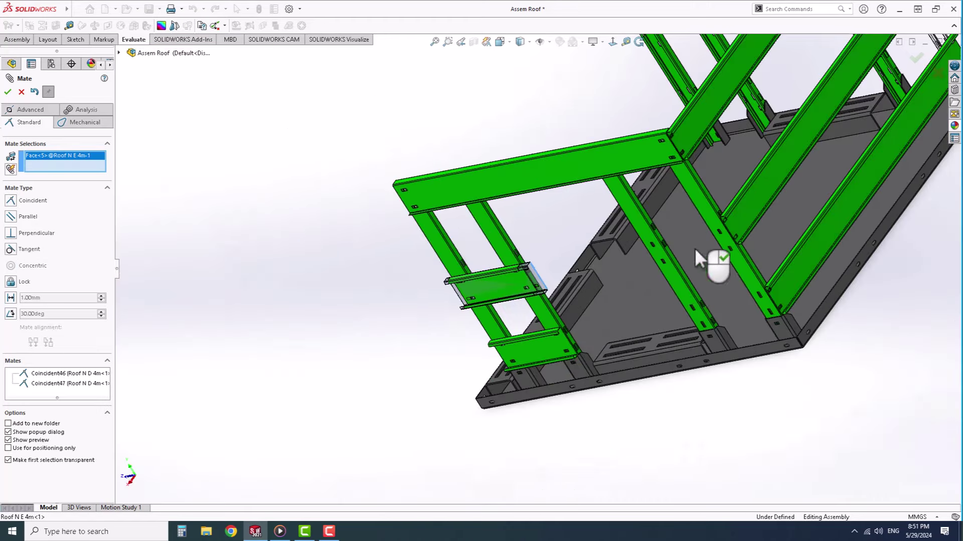
{"action": "scroll", "coordinate": [695, 250], "scroll_direction": "down", "scroll_amount": 3}
{"action": "left_click", "coordinate": [763, 264]}
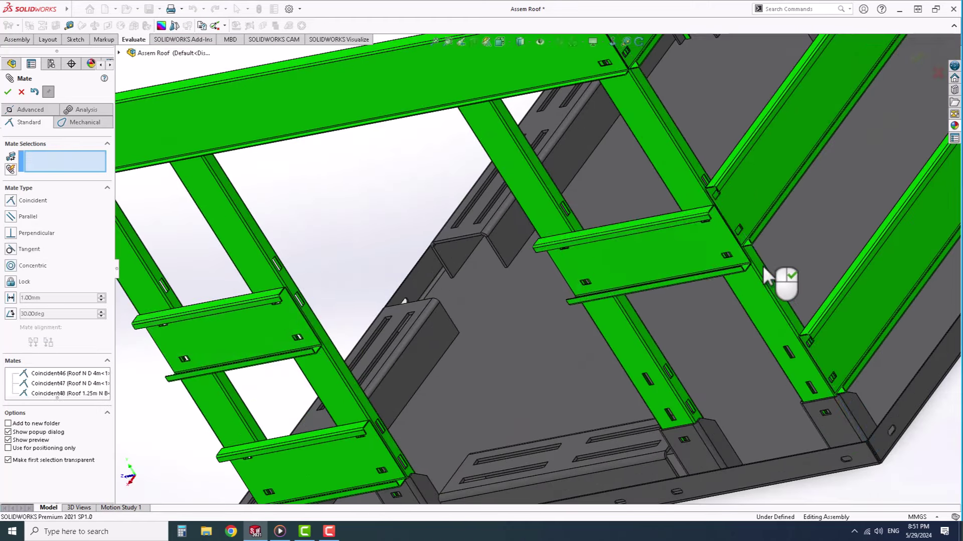
{"action": "right_click", "coordinate": [763, 265]}
Step: Ctrl-drag a second bracket copy and mate its flange face coincident to an upright
{"action": "scroll", "coordinate": [692, 271], "scroll_direction": "up", "scroll_amount": 4}
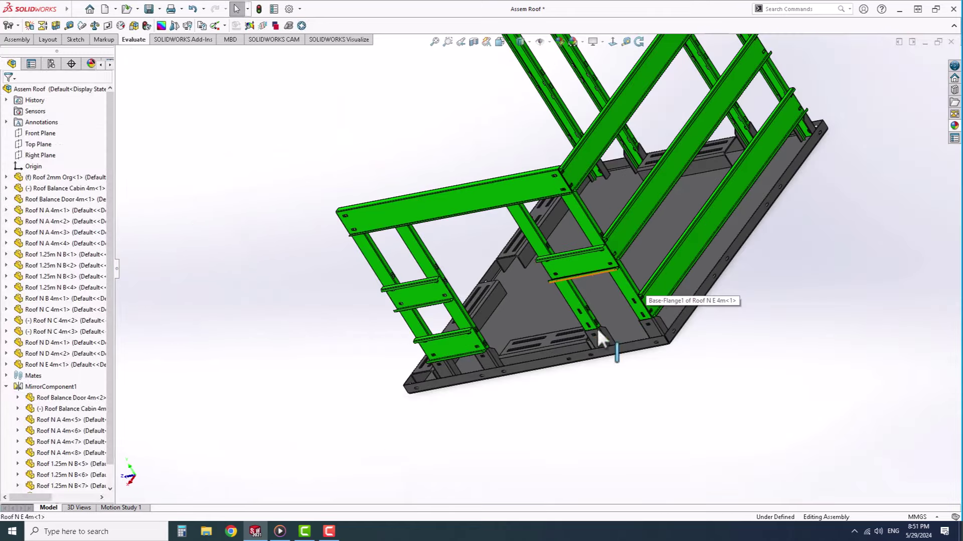
{"action": "left_click_drag", "start_coordinate": [602, 339], "coordinate": [641, 409], "text": "ctrl"}
{"action": "scroll", "coordinate": [621, 381], "scroll_direction": "down", "scroll_amount": 5}
{"action": "left_click", "coordinate": [602, 341]}
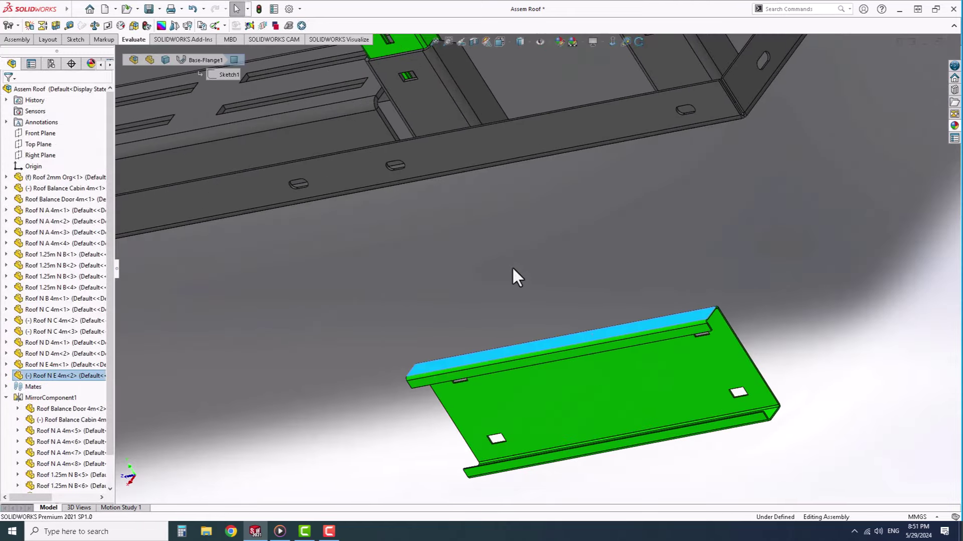
{"action": "scroll", "coordinate": [396, 217], "scroll_direction": "up", "scroll_amount": 3}
{"action": "scroll", "coordinate": [396, 217], "scroll_direction": "down", "scroll_amount": 3}
{"action": "scroll", "coordinate": [388, 233], "scroll_direction": "down", "scroll_amount": 3}
{"action": "left_click", "coordinate": [398, 252]}
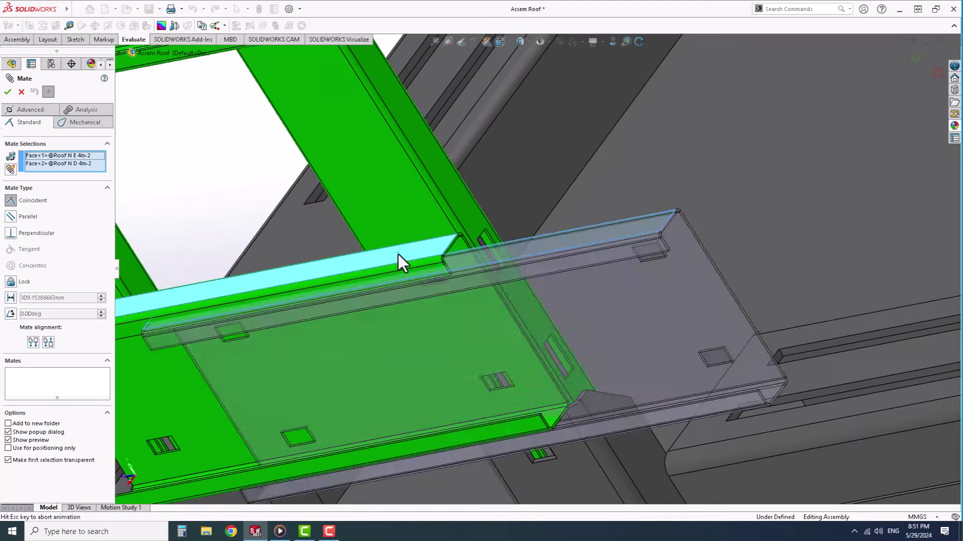
{"action": "right_click", "coordinate": [499, 325]}
Step: Mate the second bracket's side and end faces flush to the upright
{"action": "scroll", "coordinate": [585, 261], "scroll_direction": "down", "scroll_amount": 3}
{"action": "scroll", "coordinate": [594, 233], "scroll_direction": "down", "scroll_amount": 3}
{"action": "scroll", "coordinate": [595, 238], "scroll_direction": "down", "scroll_amount": 2}
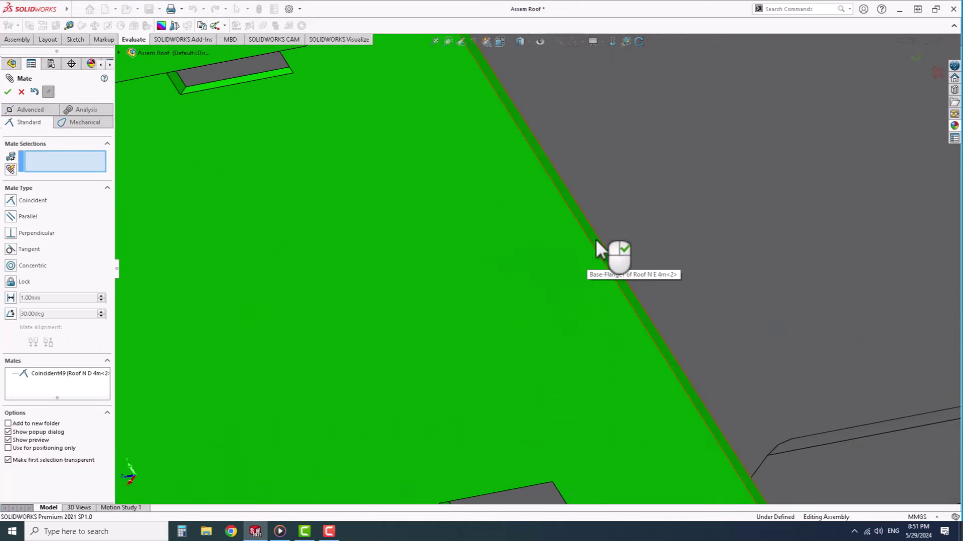
{"action": "left_click", "coordinate": [595, 239]}
{"action": "scroll", "coordinate": [594, 241], "scroll_direction": "up", "scroll_amount": 3}
{"action": "scroll", "coordinate": [594, 242], "scroll_direction": "up", "scroll_amount": 3}
{"action": "scroll", "coordinate": [647, 218], "scroll_direction": "down", "scroll_amount": 5}
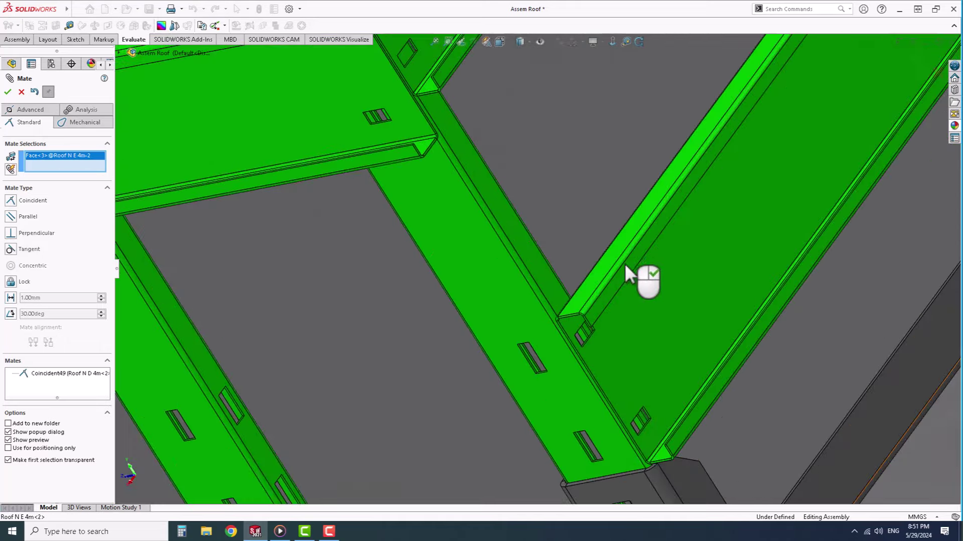
{"action": "left_click", "coordinate": [553, 287]}
{"action": "right_click", "coordinate": [552, 287]}
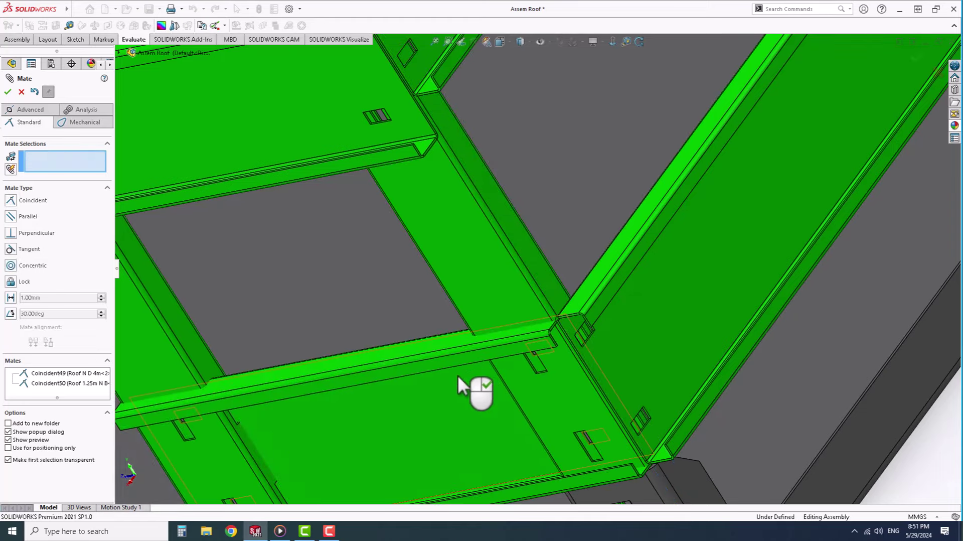
{"action": "mouse_move", "coordinate": [457, 375]}
{"action": "middle_mouse_down"}
{"action": "mouse_move", "coordinate": [515, 360]}
{"action": "mouse_move", "coordinate": [634, 369]}
{"action": "middle_mouse_up"}
{"action": "left_click", "coordinate": [501, 391]}
{"action": "scroll", "coordinate": [624, 331], "scroll_direction": "down", "scroll_amount": 3}
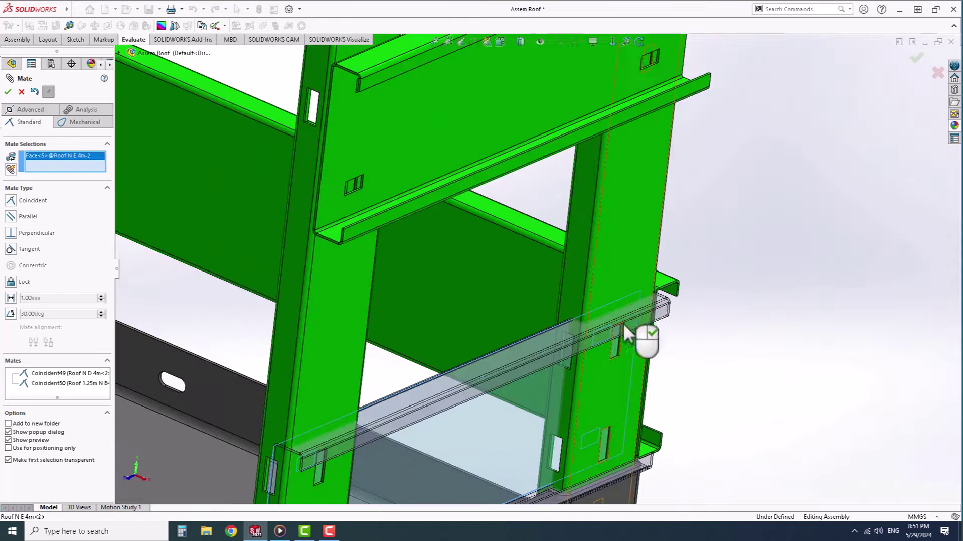
{"action": "left_click", "coordinate": [622, 284]}
{"action": "right_click", "coordinate": [622, 284]}
{"action": "right_click", "coordinate": [622, 284]}
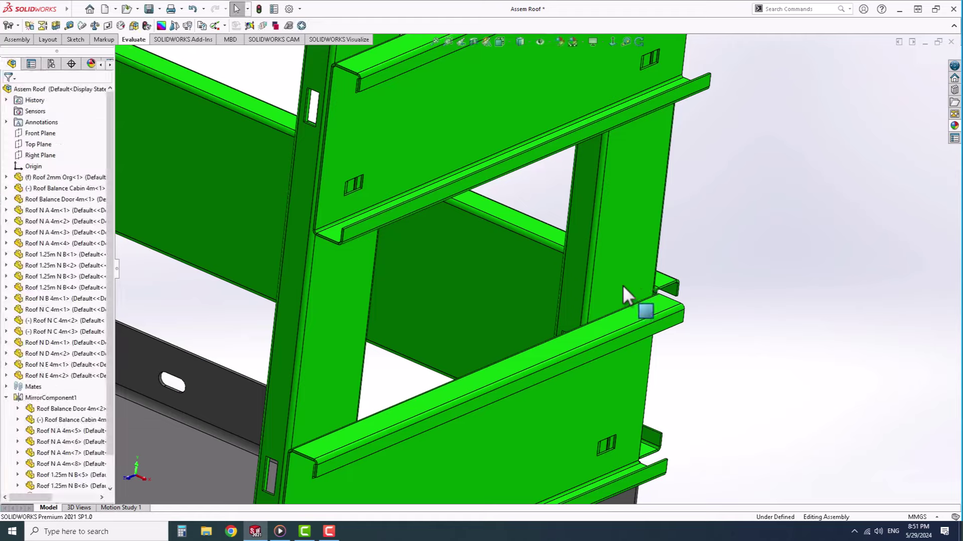
{"action": "scroll", "coordinate": [622, 285], "scroll_direction": "up", "scroll_amount": 3}
{"action": "middle_click_drag", "start_coordinate": [549, 286], "coordinate": [495, 222]}
{"action": "scroll", "coordinate": [597, 179], "scroll_direction": "down", "scroll_amount": 3}
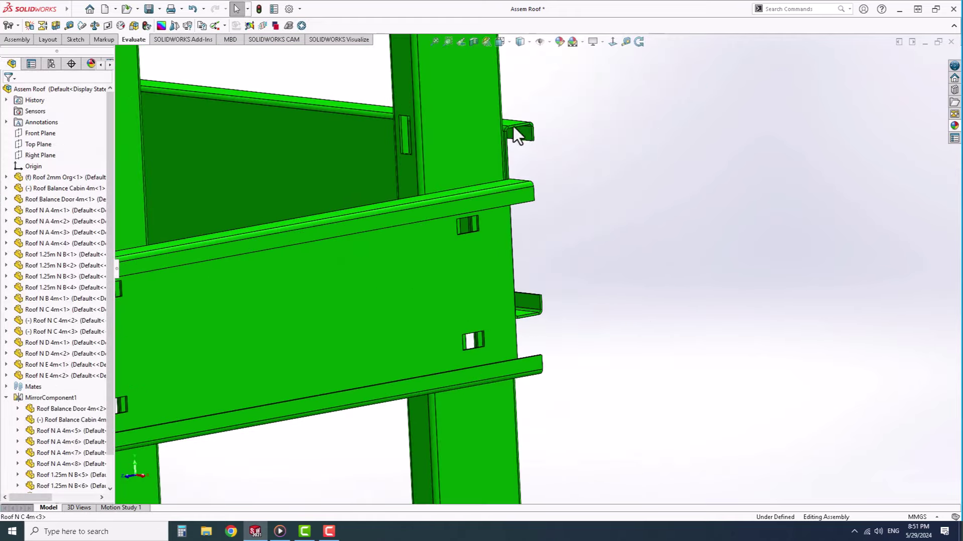
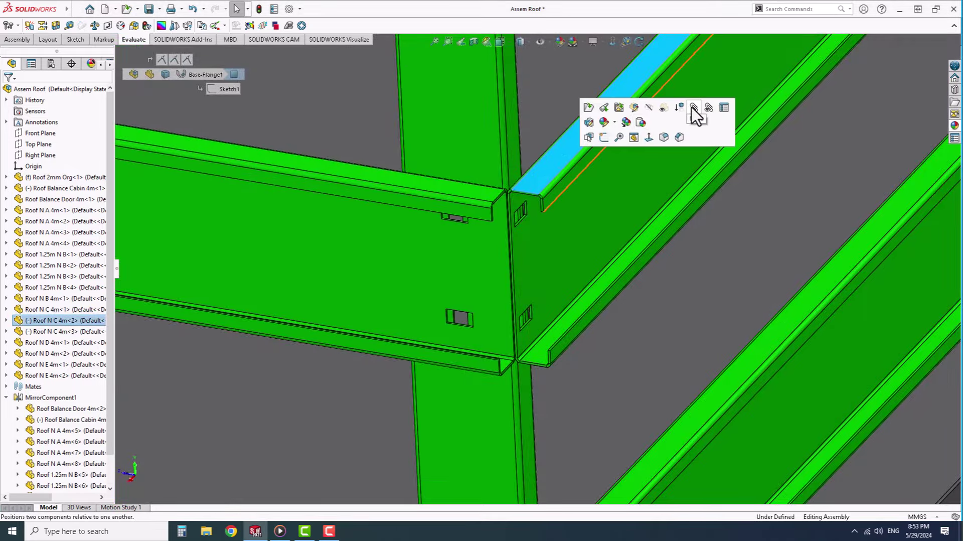
Step: Mate the two frame faces flush with a coincident mate
{"action": "left_click", "coordinate": [693, 108]}
{"action": "left_click", "coordinate": [460, 185]}
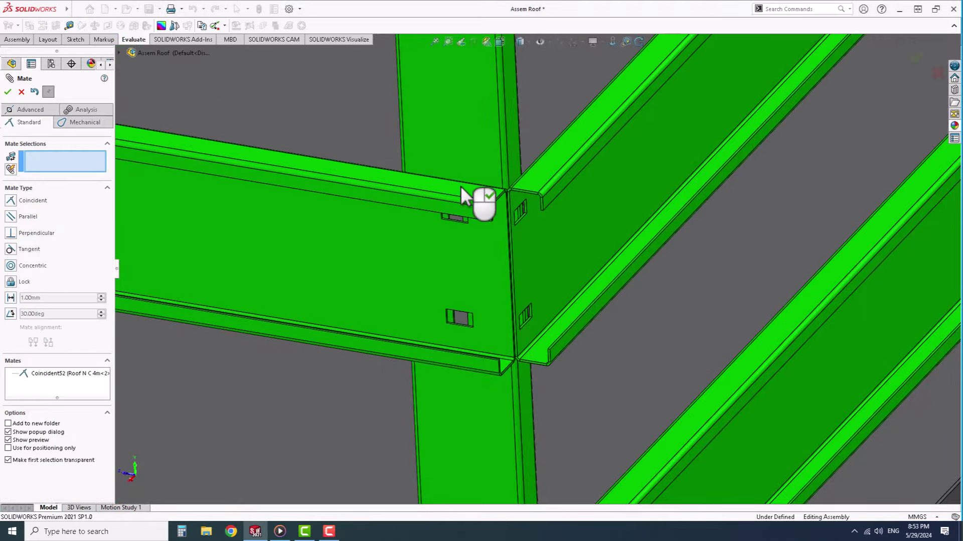
{"action": "right_click", "coordinate": [461, 187]}
{"action": "scroll", "coordinate": [461, 209], "scroll_direction": "up", "scroll_amount": 10}
{"action": "mouse_move", "coordinate": [461, 209]}
{"action": "middle_mouse_down"}
{"action": "mouse_move", "coordinate": [499, 200]}
{"action": "mouse_move", "coordinate": [581, 217]}
{"action": "middle_mouse_up"}
{"action": "scroll", "coordinate": [399, 295], "scroll_direction": "up", "scroll_amount": 3}
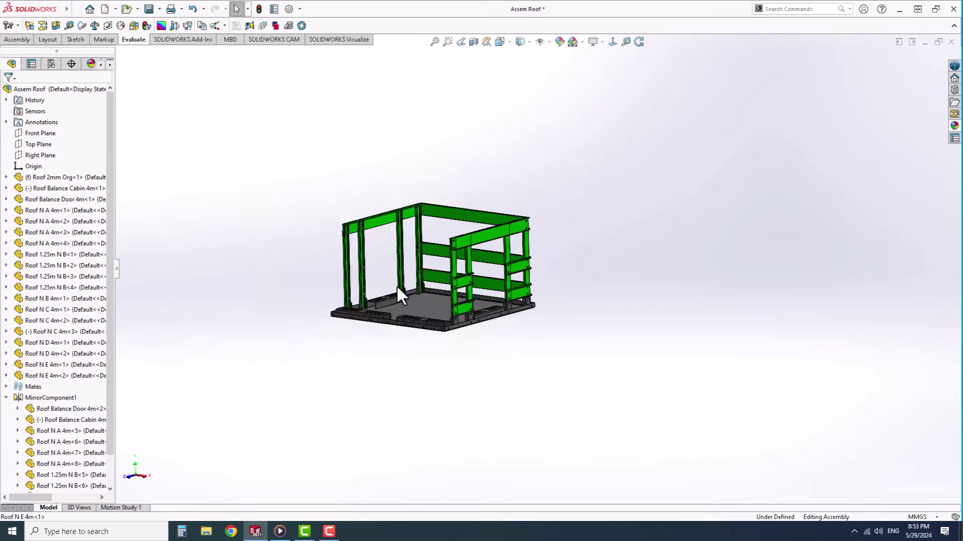
{"action": "scroll", "coordinate": [396, 284], "scroll_direction": "up", "scroll_amount": 2}
{"action": "mouse_move", "coordinate": [396, 285]}
{"action": "middle_mouse_down"}
{"action": "mouse_move", "coordinate": [486, 294]}
{"action": "mouse_move", "coordinate": [468, 286]}
{"action": "mouse_move", "coordinate": [430, 297]}
{"action": "middle_mouse_up"}
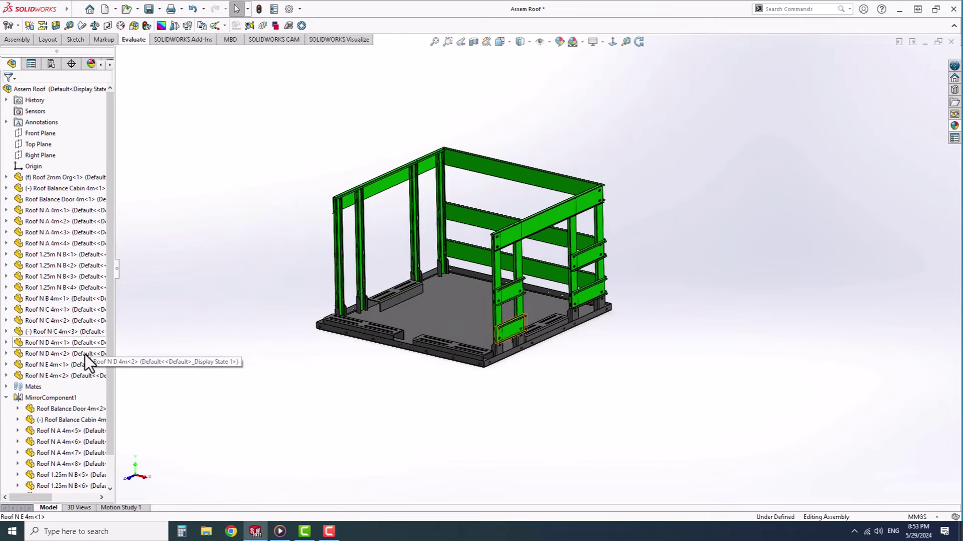
Step: Add the Roof N D 4m-1 and Roof N E 4m-1 plates to the existing component mirror
{"action": "left_click", "coordinate": [46, 397]}
{"action": "left_click", "coordinate": [49, 372]}
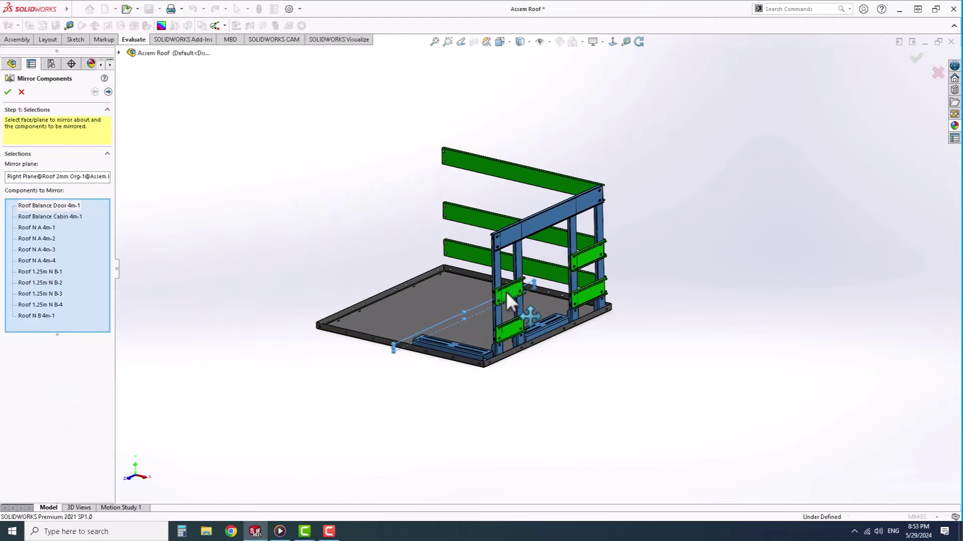
{"action": "left_click", "coordinate": [506, 291]}
{"action": "left_click", "coordinate": [587, 279]}
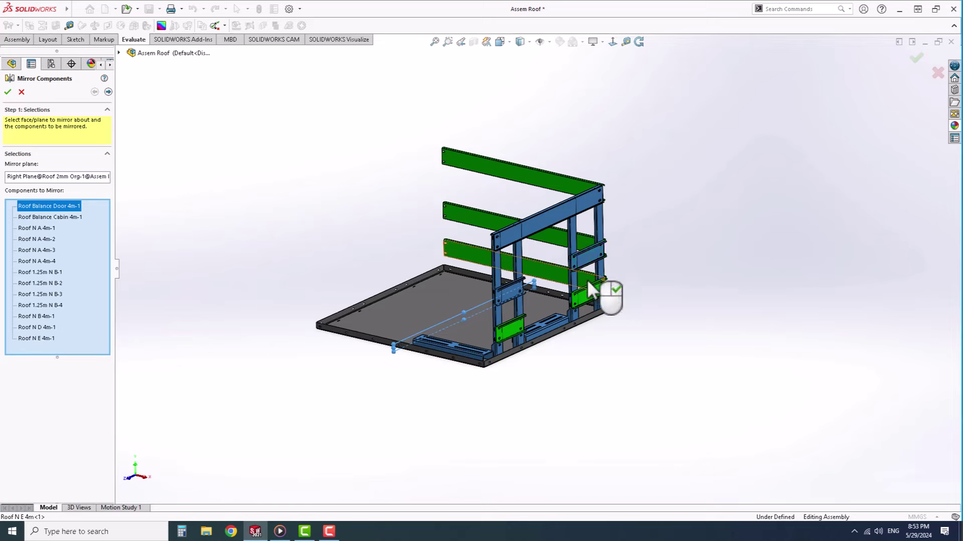
{"action": "right_click", "coordinate": [514, 321]}
{"action": "mouse_move", "coordinate": [514, 321]}
{"action": "middle_mouse_down"}
{"action": "mouse_move", "coordinate": [508, 287]}
{"action": "mouse_move", "coordinate": [465, 276]}
{"action": "mouse_move", "coordinate": [510, 288]}
{"action": "mouse_move", "coordinate": [525, 276]}
{"action": "middle_mouse_up"}
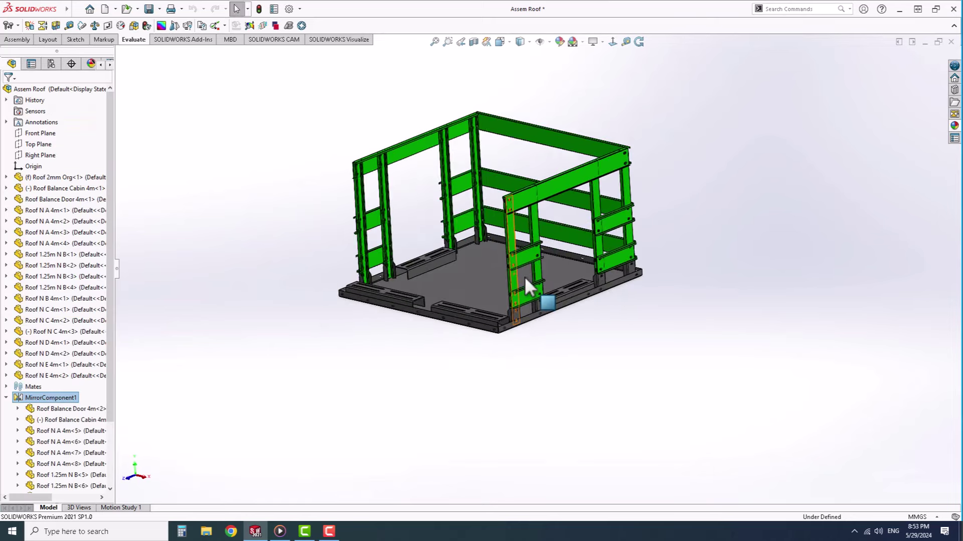
{"action": "left_click", "coordinate": [104, 9]}
Step: In a new part, draw a horizontal line leftward from the origin on the Front Plane
{"action": "left_click", "coordinate": [391, 389]}
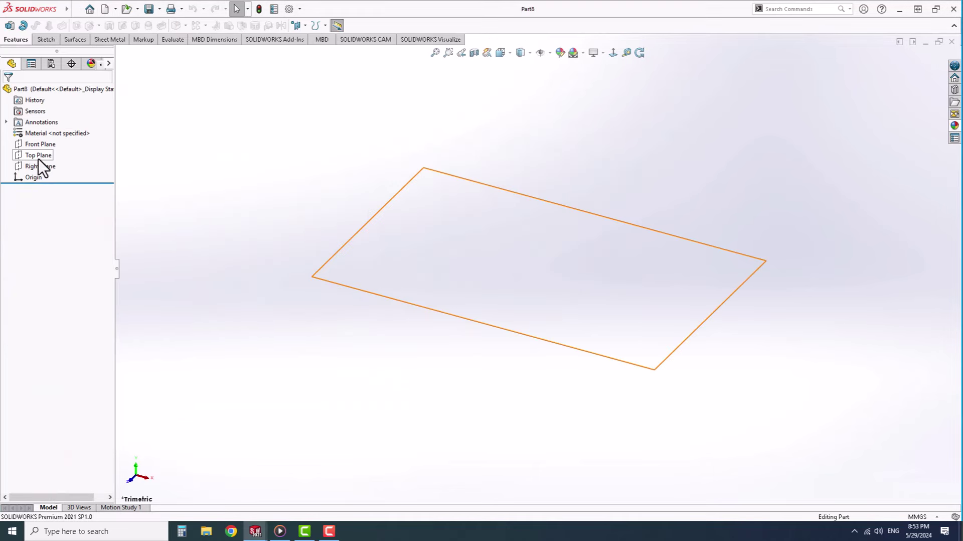
{"action": "left_click", "coordinate": [38, 145]}
{"action": "left_click", "coordinate": [48, 131]}
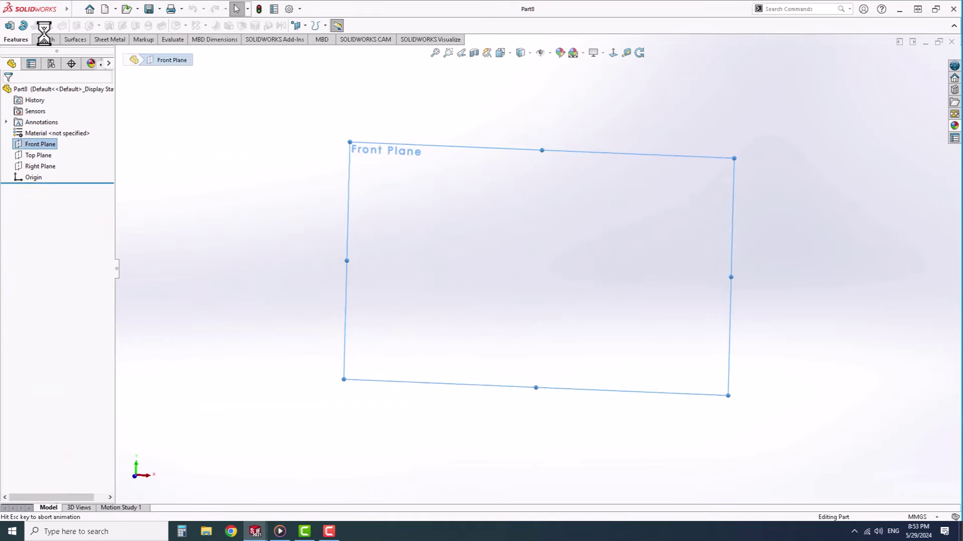
{"action": "key", "text": "l"}
{"action": "left_click", "coordinate": [537, 268]}
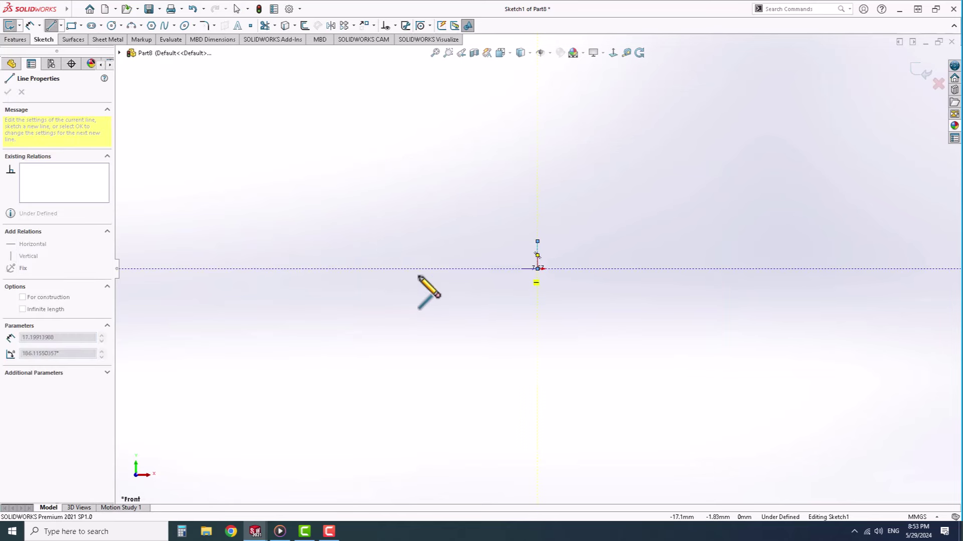
{"action": "left_click", "coordinate": [378, 269]}
{"action": "key", "text": "Escape"}
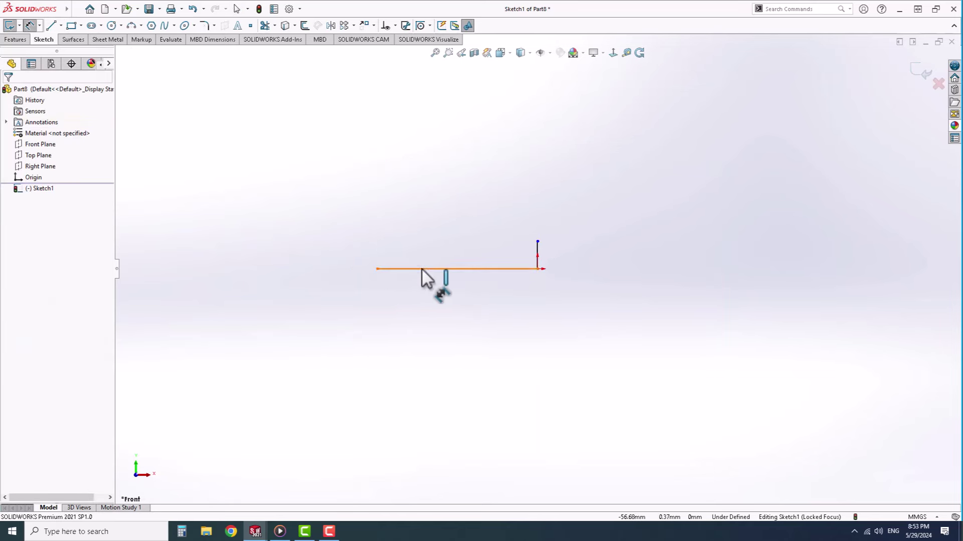
Step: Dimension the L's base to 200 mm and its upright to 60 mm
{"action": "left_click", "coordinate": [421, 269]}
{"action": "left_click", "coordinate": [427, 303]}
{"action": "type", "text": "200"}
{"action": "key", "text": "Return"}
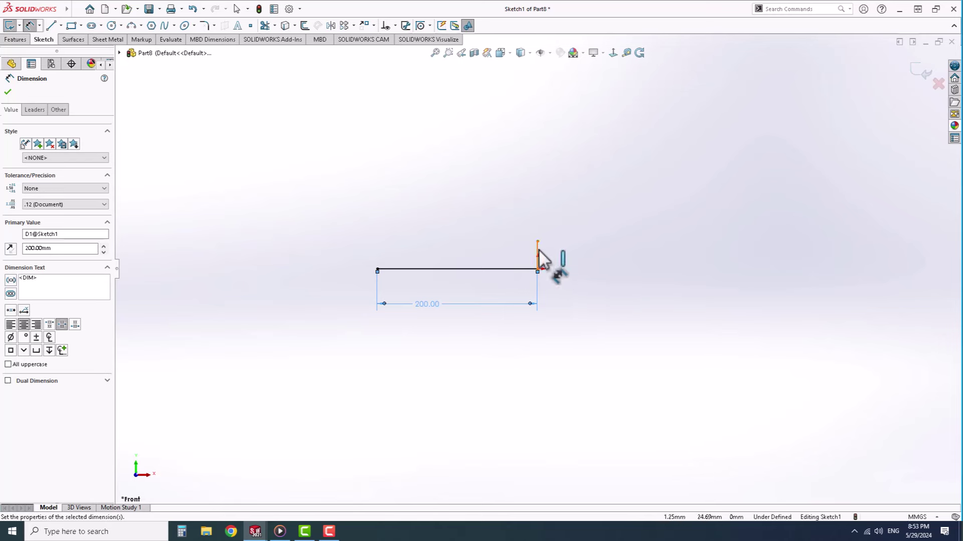
{"action": "left_click", "coordinate": [538, 251]}
{"action": "left_click", "coordinate": [559, 253]}
{"action": "type", "text": "60"}
{"action": "key", "text": "Return"}
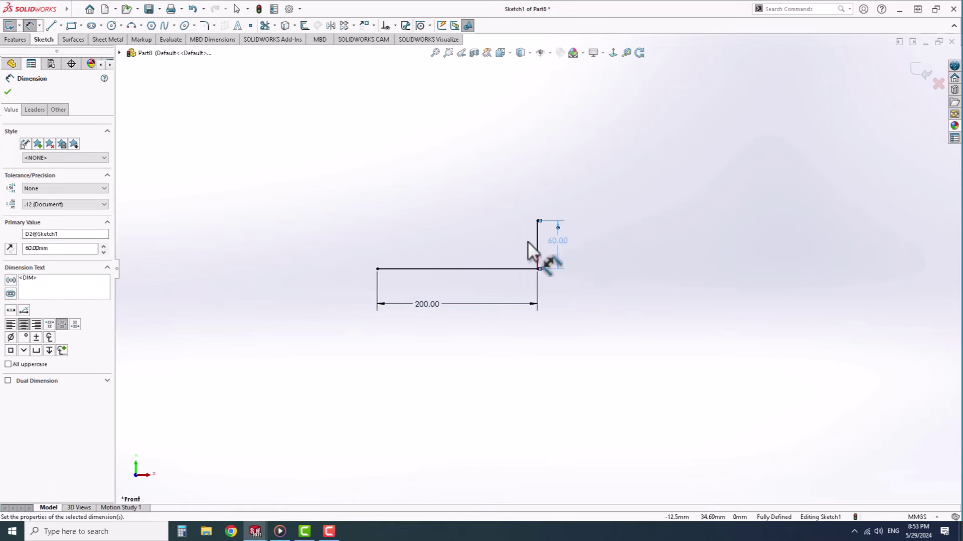
{"action": "left_click", "coordinate": [107, 39]}
{"action": "left_click", "coordinate": [9, 25]}
{"action": "type", "text": "4"}
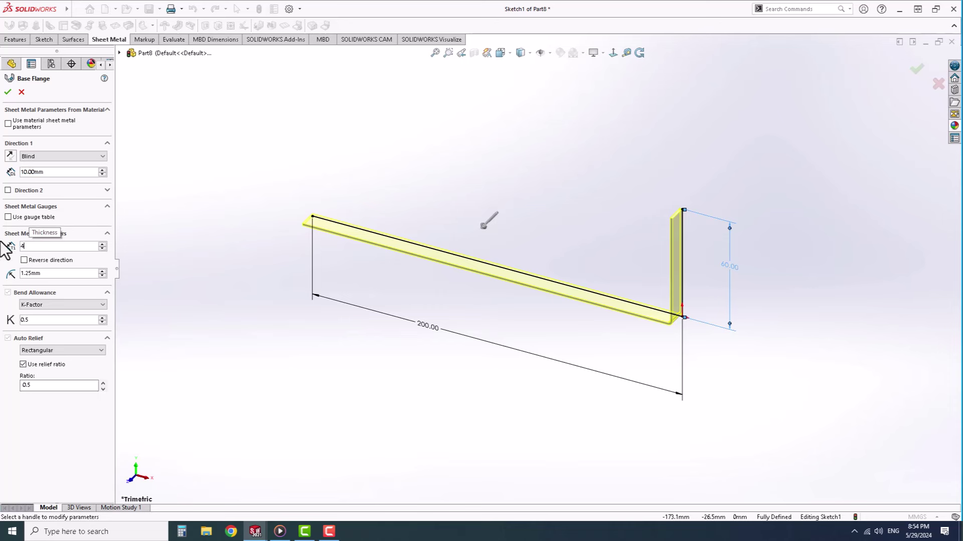
Step: Create the base flange 4 mm thick with 4 mm bend radius, 350 mm deep mid-plane
{"action": "key", "text": "Return"}
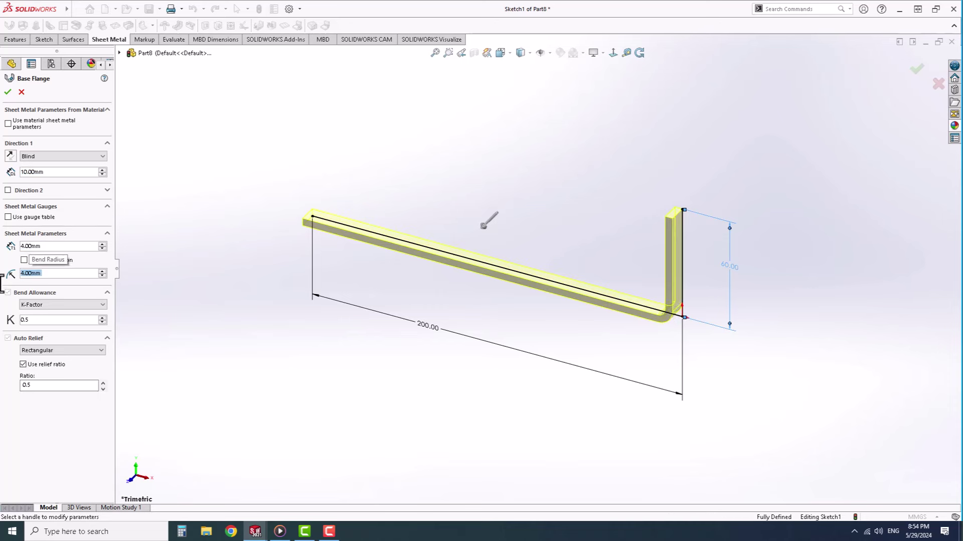
{"action": "left_click", "coordinate": [24, 260]}
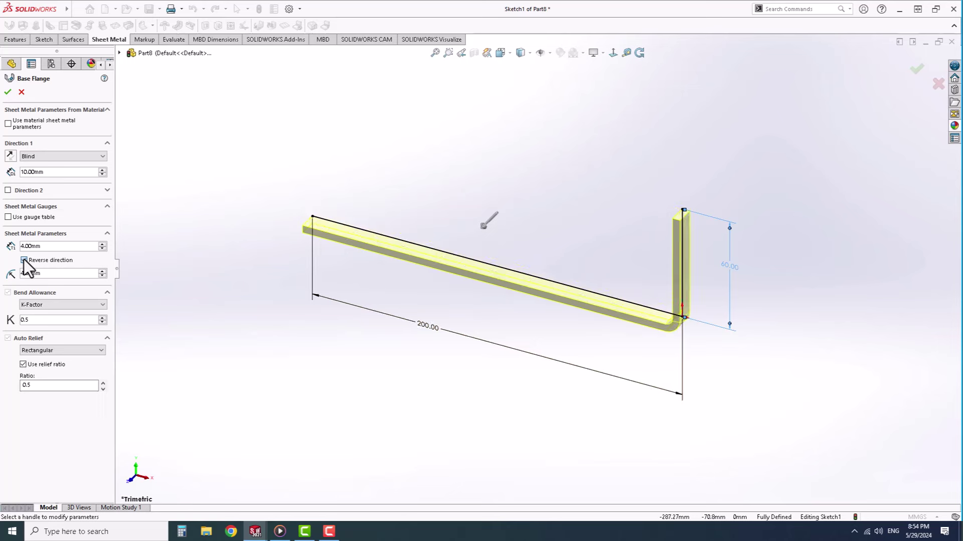
{"action": "left_click", "coordinate": [24, 260]}
{"action": "left_click", "coordinate": [43, 192]}
{"action": "type", "text": "350"}
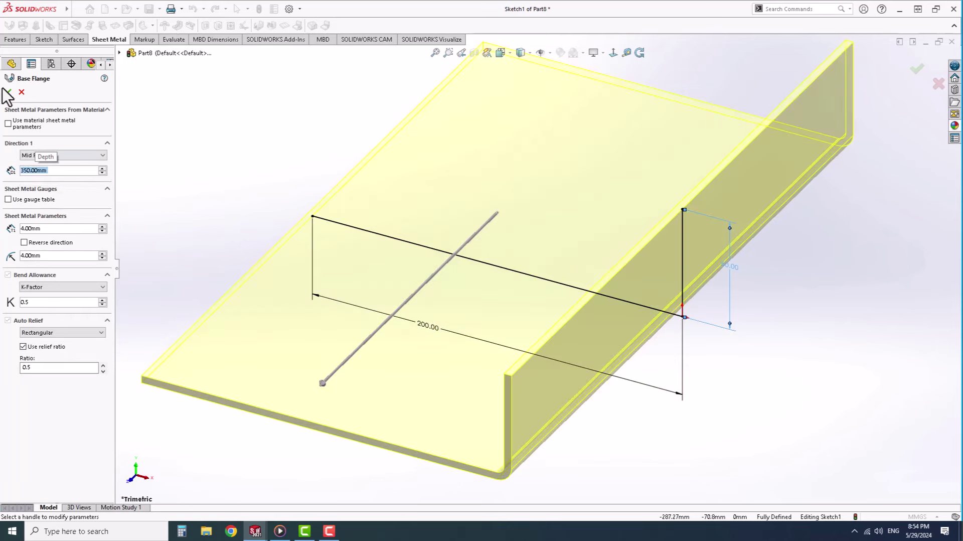
{"action": "key", "text": "Return"}
{"action": "left_click", "coordinate": [497, 190]}
{"action": "key", "text": "ctrl+8"}
Step: Sketch two slot rectangles, one above the other, on the flange face
{"action": "left_click", "coordinate": [43, 40]}
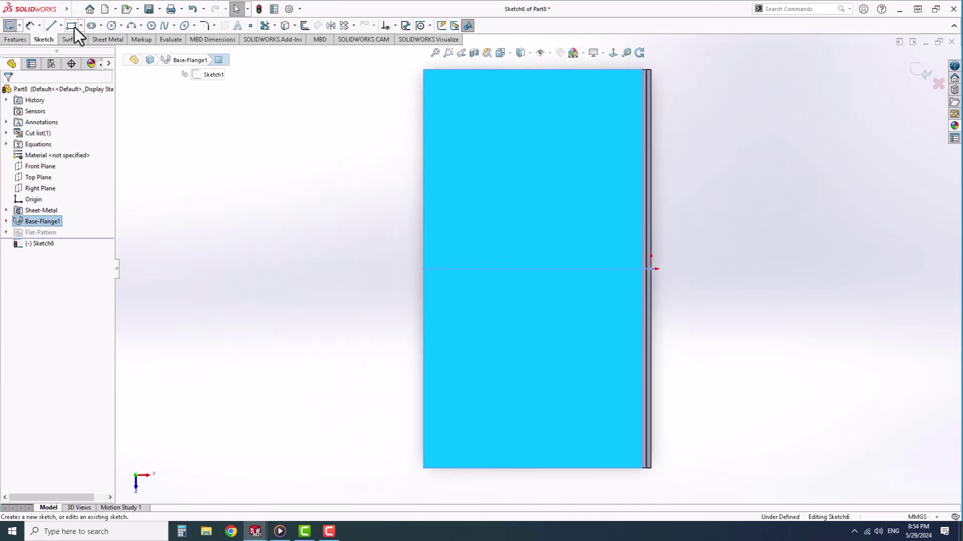
{"action": "left_click", "coordinate": [70, 26]}
{"action": "left_click", "coordinate": [445, 112]}
{"action": "left_click", "coordinate": [513, 128]}
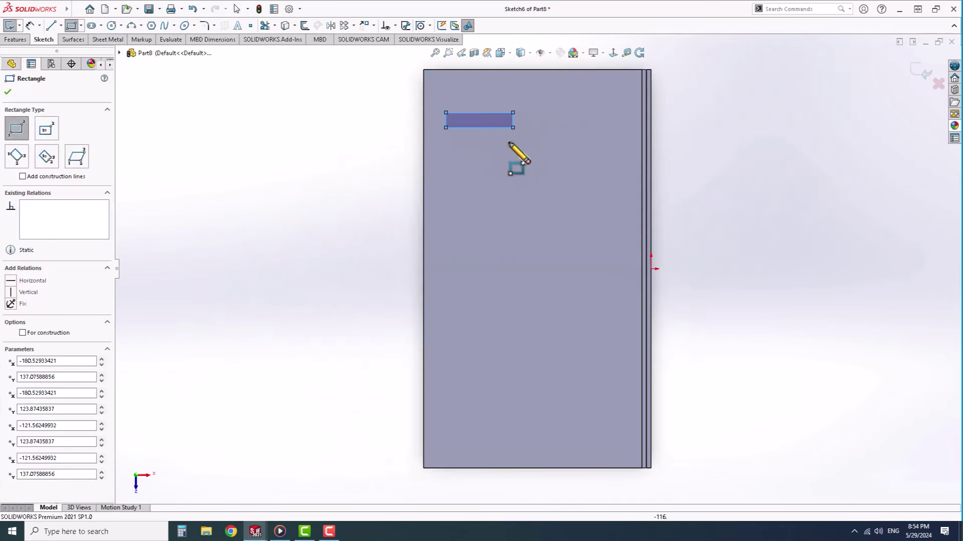
{"action": "left_click", "coordinate": [501, 148]}
{"action": "left_click", "coordinate": [579, 163]}
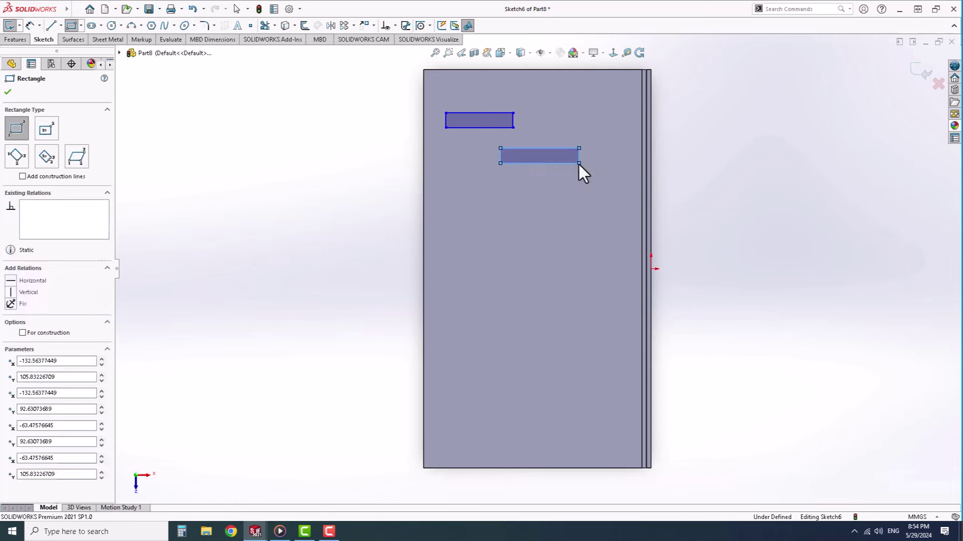
{"action": "key", "text": "Escape"}
Step: Make the two rectangles equal length and relate their end edges
{"action": "left_click", "coordinate": [533, 150]}
{"action": "left_click", "coordinate": [477, 113], "text": "ctrl"}
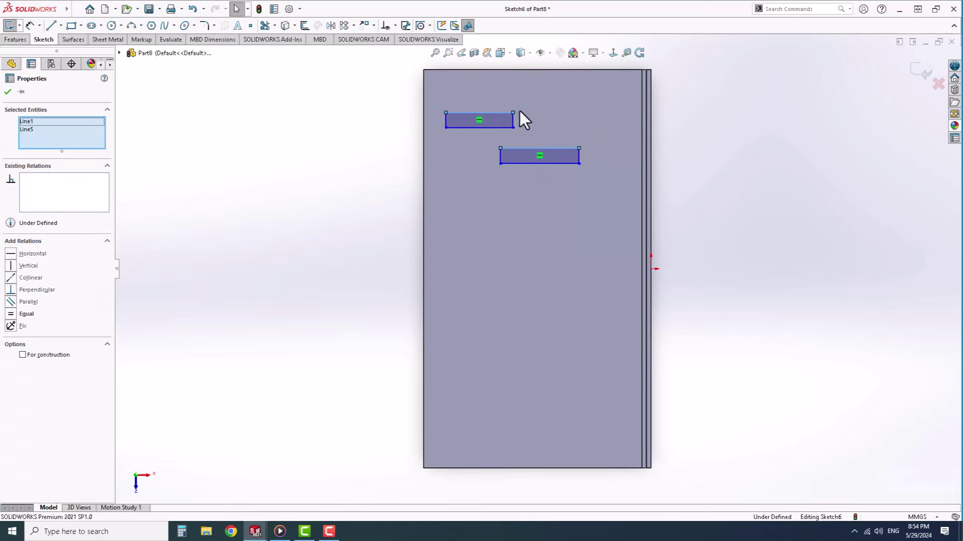
{"action": "left_click", "coordinate": [582, 71]}
{"action": "left_click", "coordinate": [568, 151]}
{"action": "left_click", "coordinate": [512, 120], "text": "ctrl"}
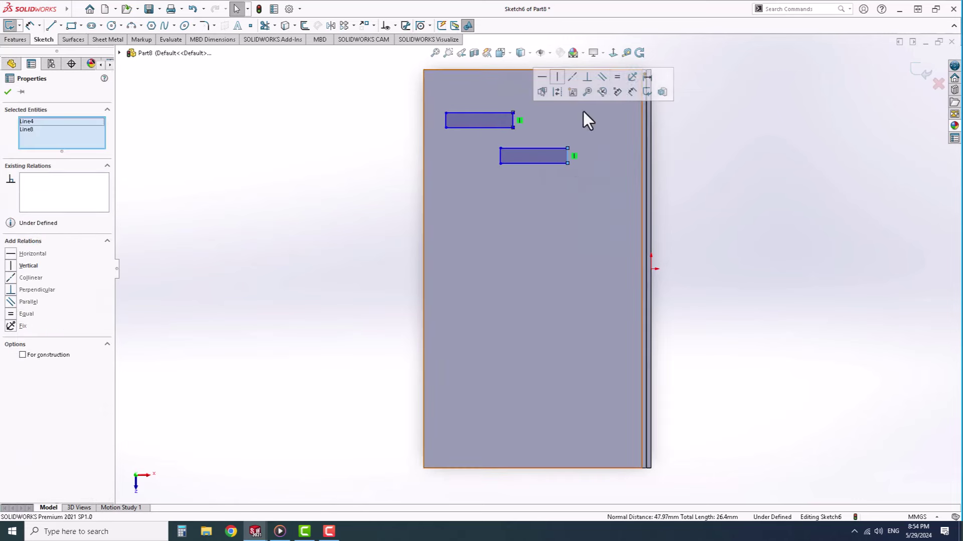
{"action": "left_click", "coordinate": [620, 84]}
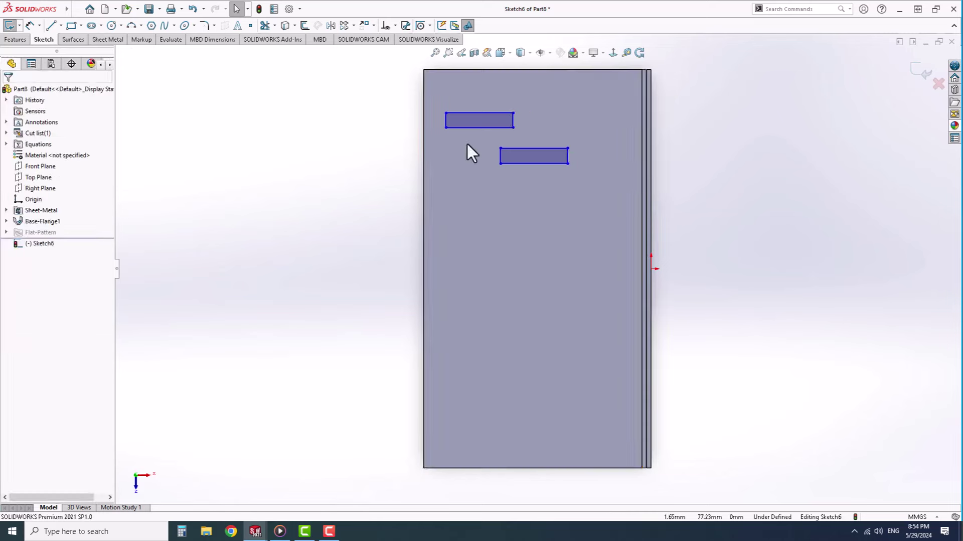
Step: Dimension the upper rectangle's 60 mm length and its offset from the plate edge
{"action": "left_click", "coordinate": [479, 120]}
{"action": "left_click", "coordinate": [478, 86]}
{"action": "key", "text": "Return"}
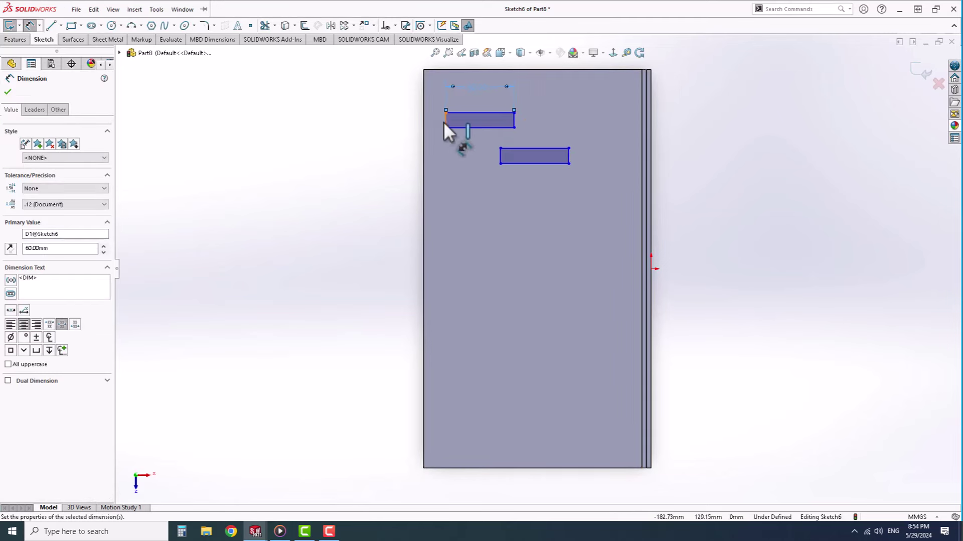
{"action": "left_click", "coordinate": [444, 122]}
{"action": "left_click", "coordinate": [424, 123]}
{"action": "left_click", "coordinate": [378, 118]}
{"action": "type", "text": "12.2"}
{"action": "key", "text": "Return"}
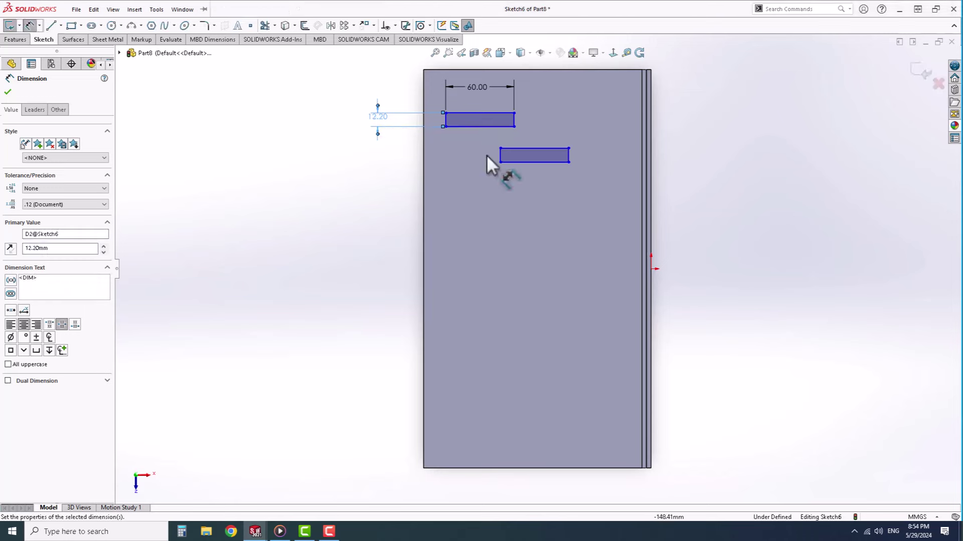
Step: Draw a horizontal centerline from the plate's left edge to the origin
{"action": "left_click", "coordinate": [61, 25]}
{"action": "left_click", "coordinate": [75, 52]}
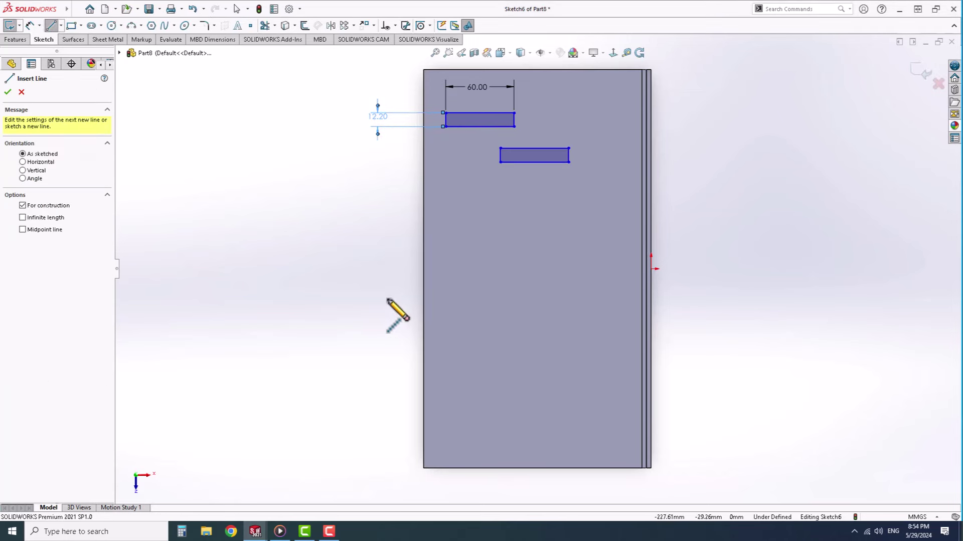
{"action": "left_click", "coordinate": [424, 268]}
{"action": "left_click", "coordinate": [651, 268]}
{"action": "right_click", "coordinate": [655, 270]}
{"action": "left_click", "coordinate": [674, 280]}
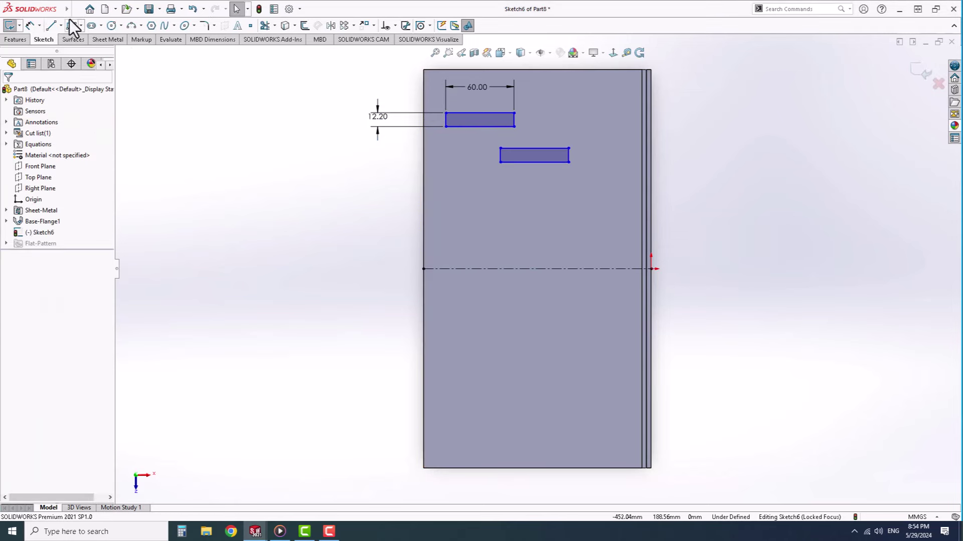
Step: Dimension the lower rectangle 80 mm and the upper one 150 mm from the centerline
{"action": "left_click", "coordinate": [501, 155]}
{"action": "left_click", "coordinate": [492, 268]}
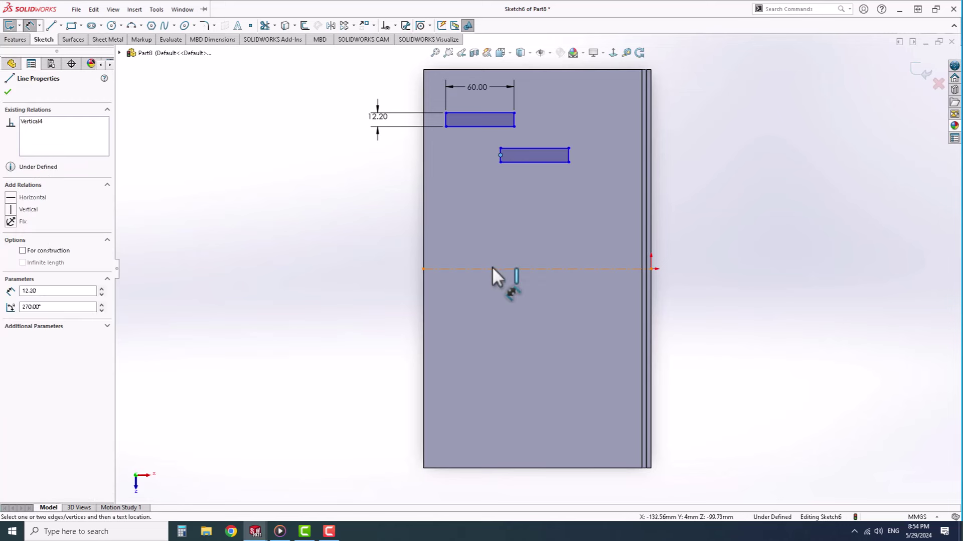
{"action": "left_click", "coordinate": [464, 216]}
{"action": "type", "text": "80"}
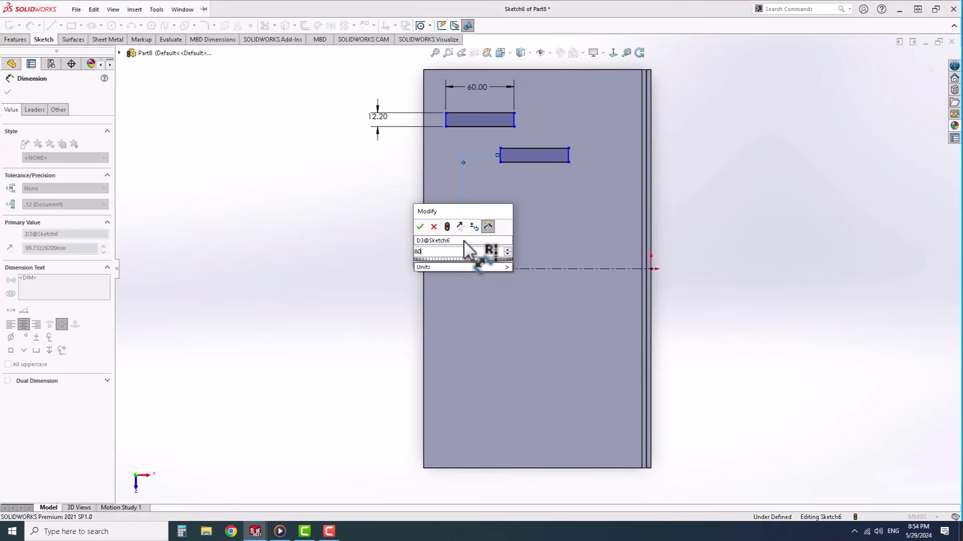
{"action": "key", "text": "Return"}
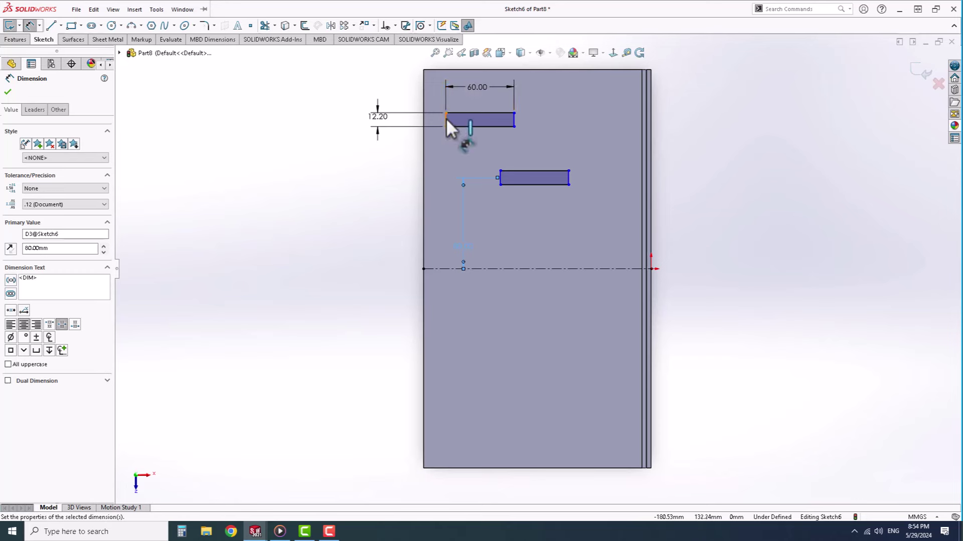
{"action": "left_click", "coordinate": [446, 118]}
{"action": "left_click", "coordinate": [444, 269]}
{"action": "left_click", "coordinate": [316, 205]}
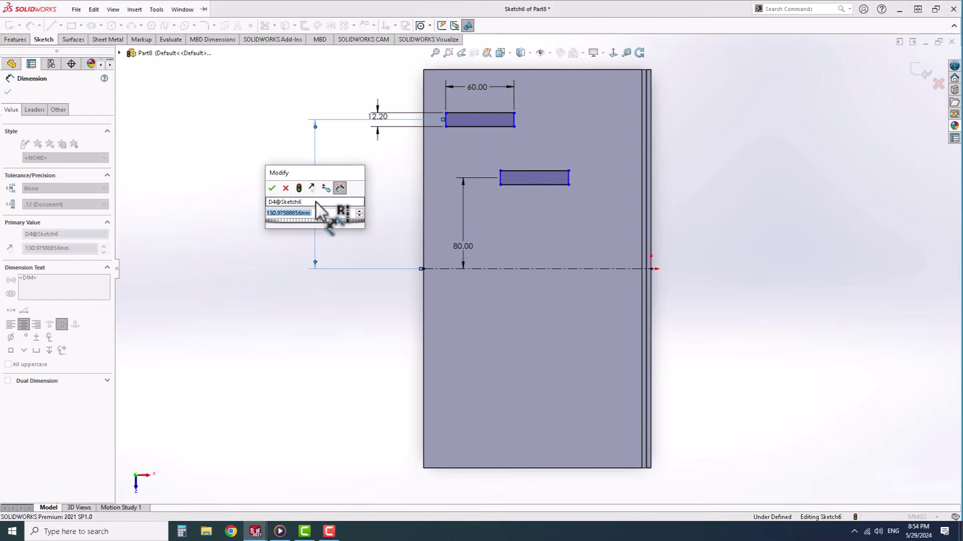
{"action": "type", "text": "150"}
{"action": "key", "text": "Return"}
Step: Change the centerline distances to 130 mm for the upper and 90 mm for the lower rectangle
{"action": "double_click", "coordinate": [314, 192]}
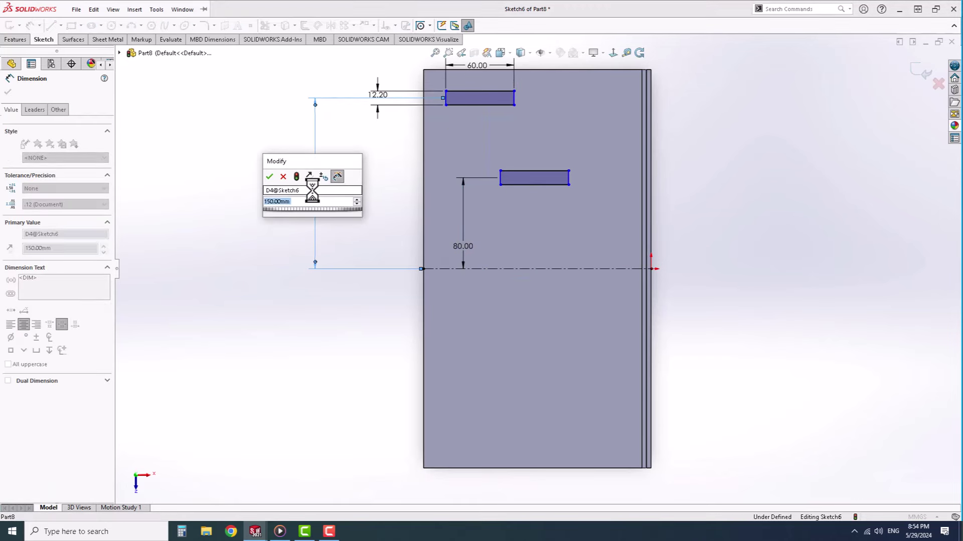
{"action": "type", "text": "130"}
{"action": "key", "text": "Return"}
{"action": "left_click", "coordinate": [468, 256]}
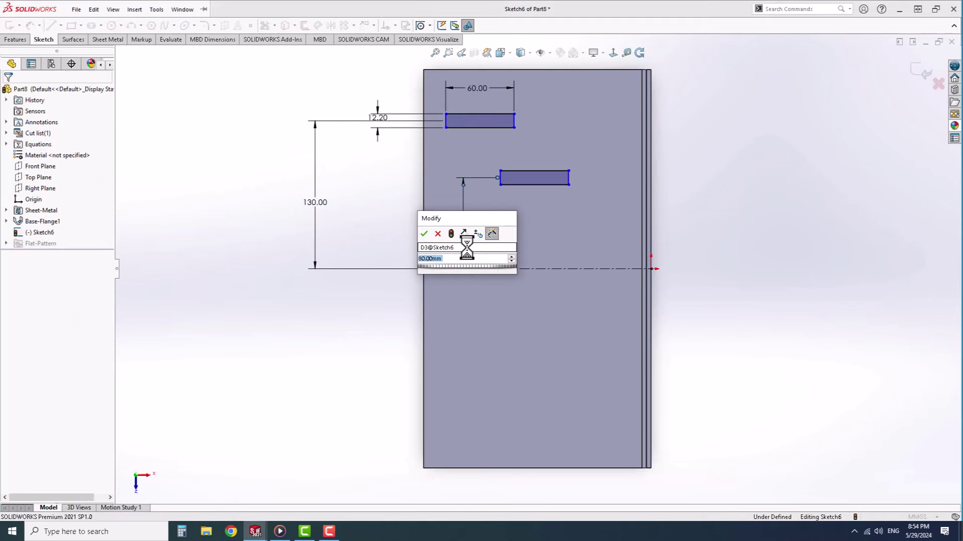
{"action": "type", "text": "90"}
{"action": "key", "text": "Return"}
Step: Set a 15 mm gap between the two rectangles
{"action": "left_click", "coordinate": [514, 127]}
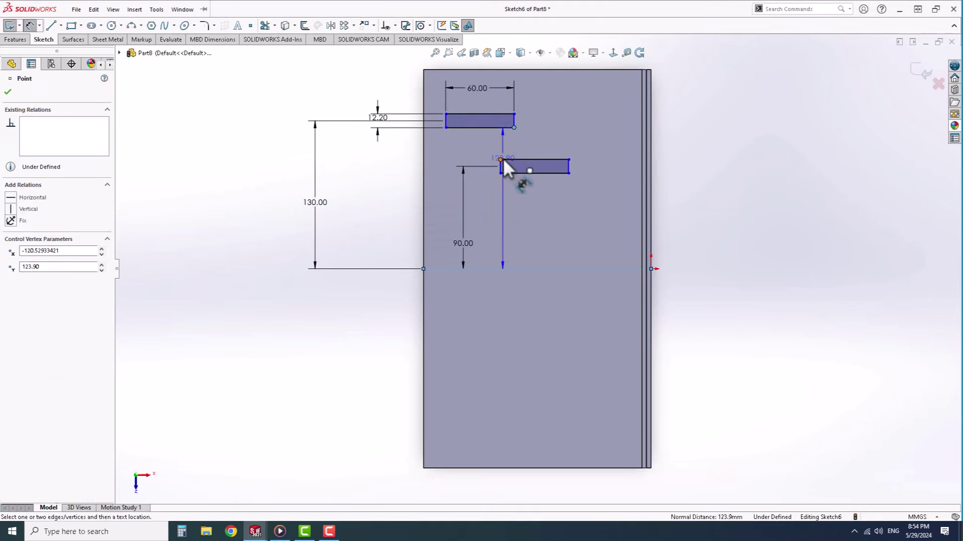
{"action": "left_click", "coordinate": [501, 161]}
{"action": "left_click", "coordinate": [512, 207]}
{"action": "type", "text": "15"}
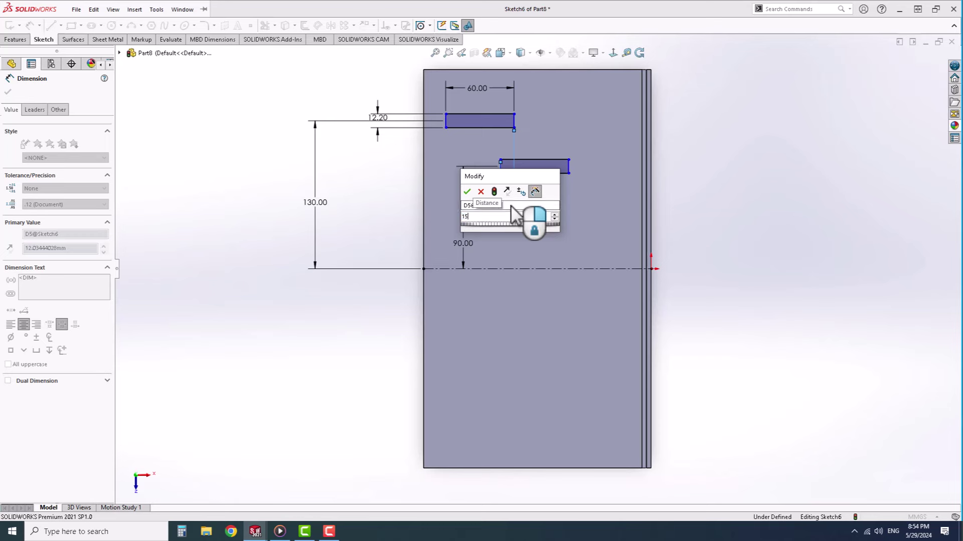
{"action": "key", "text": "Return"}
Step: Place the rectangles 50 mm from the plate edge, discarding a trial 20 mm dimension
{"action": "left_click", "coordinate": [446, 119]}
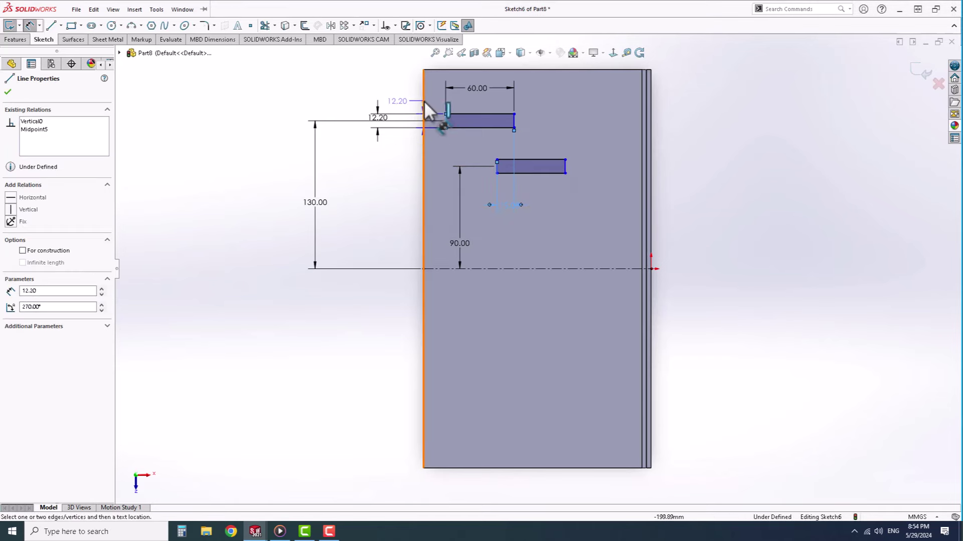
{"action": "left_click", "coordinate": [423, 112]}
{"action": "left_click", "coordinate": [312, 90]}
{"action": "type", "text": "20"}
{"action": "key", "text": "Return"}
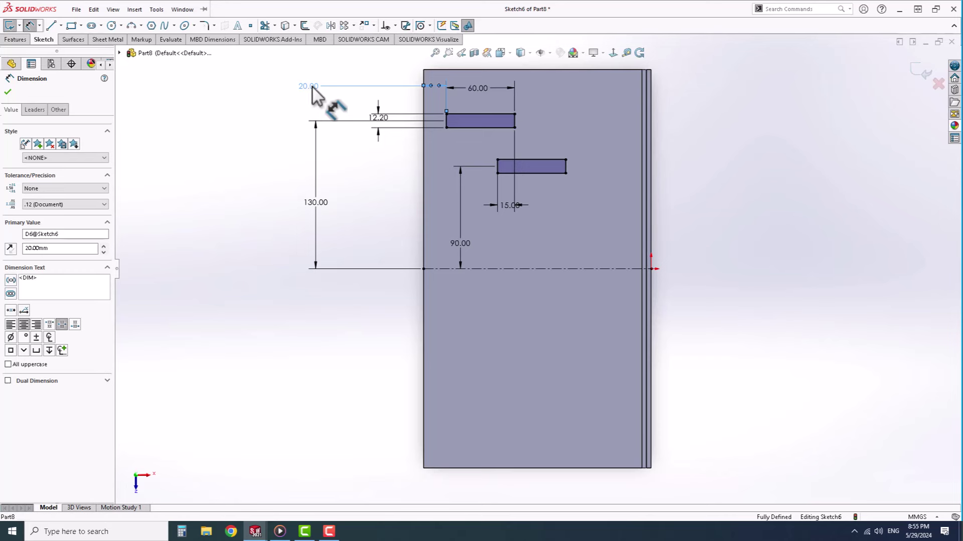
{"action": "key", "text": "ctrl+z"}
{"action": "left_click", "coordinate": [481, 114]}
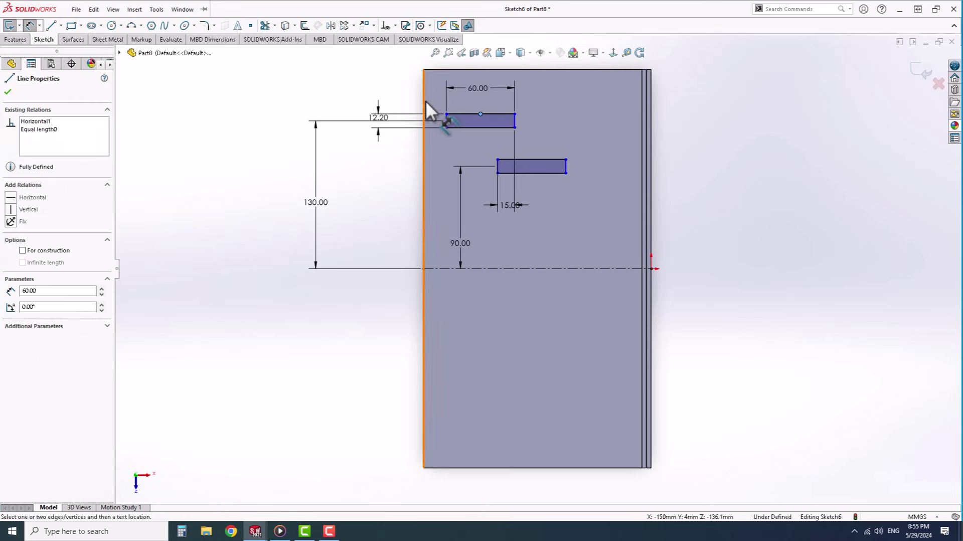
{"action": "left_click", "coordinate": [425, 108]}
{"action": "scroll", "coordinate": [403, 97], "scroll_direction": "up", "scroll_amount": 2}
{"action": "scroll", "coordinate": [389, 95], "scroll_direction": "up", "scroll_amount": 2}
{"action": "left_click", "coordinate": [389, 95]}
{"action": "key", "text": "Return"}
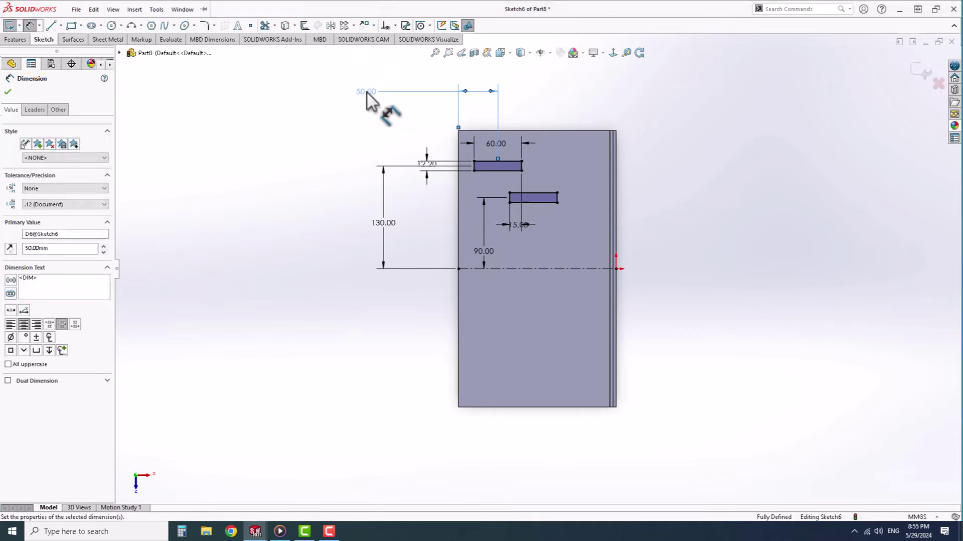
{"action": "left_click", "coordinate": [331, 25]}
{"action": "left_click_drag", "start_coordinate": [456, 164], "coordinate": [564, 205]}
Step: Mirror both rectangles about the centerline to make four slots
{"action": "left_click", "coordinate": [86, 271]}
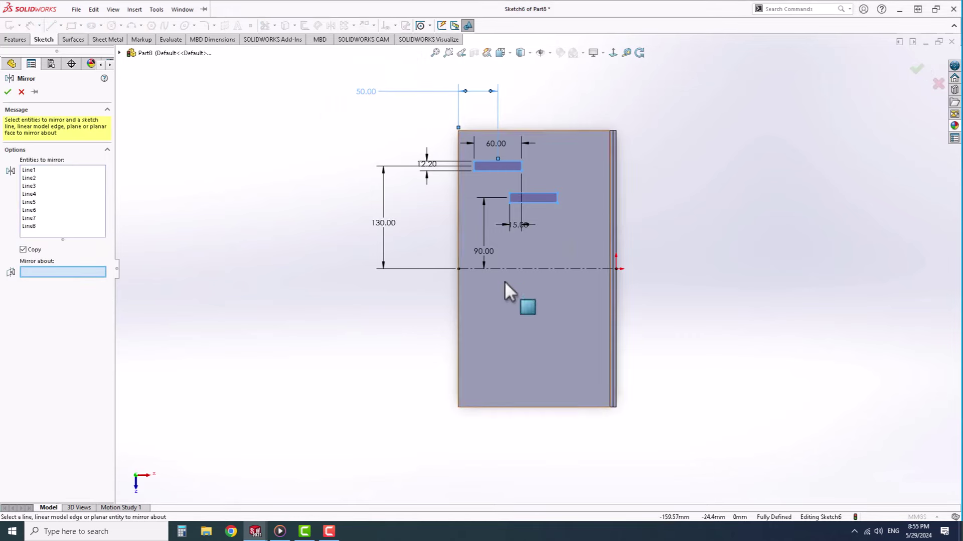
{"action": "left_click", "coordinate": [530, 269]}
{"action": "key", "text": "Return"}
{"action": "middle_click_drag", "start_coordinate": [529, 269], "coordinate": [351, 190]}
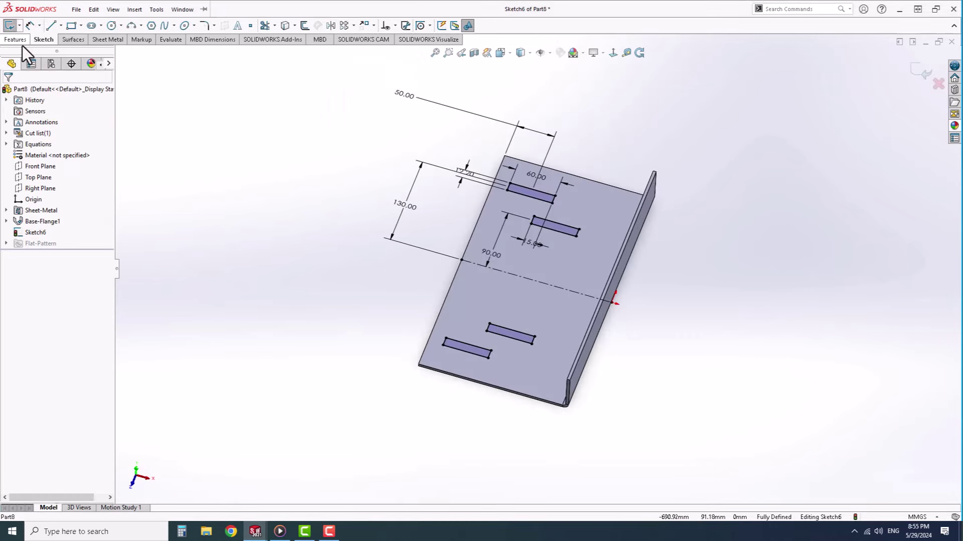
Step: Cut the four slots through the flange with an extruded cut
{"action": "left_click", "coordinate": [15, 39]}
{"action": "left_click", "coordinate": [77, 25]}
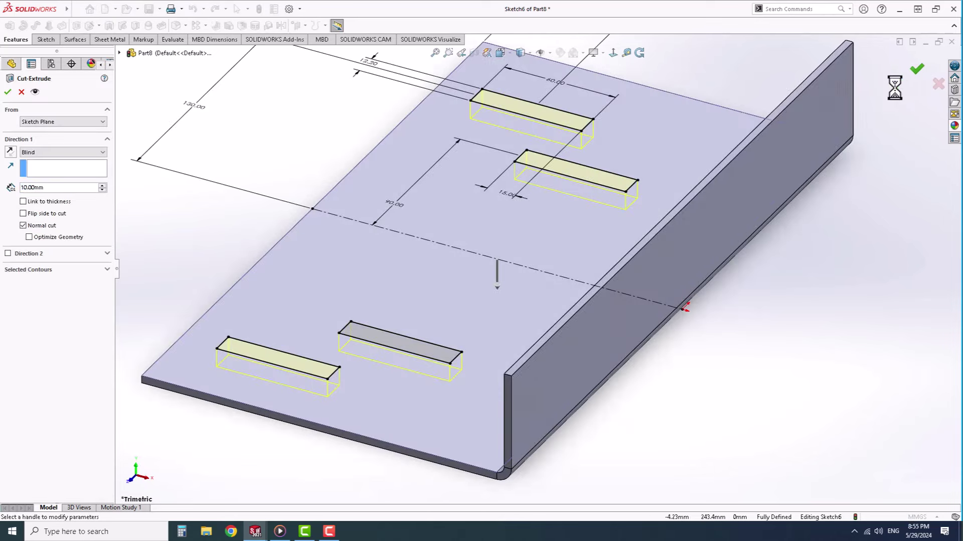
{"action": "left_click", "coordinate": [762, 163]}
{"action": "left_click", "coordinate": [799, 136]}
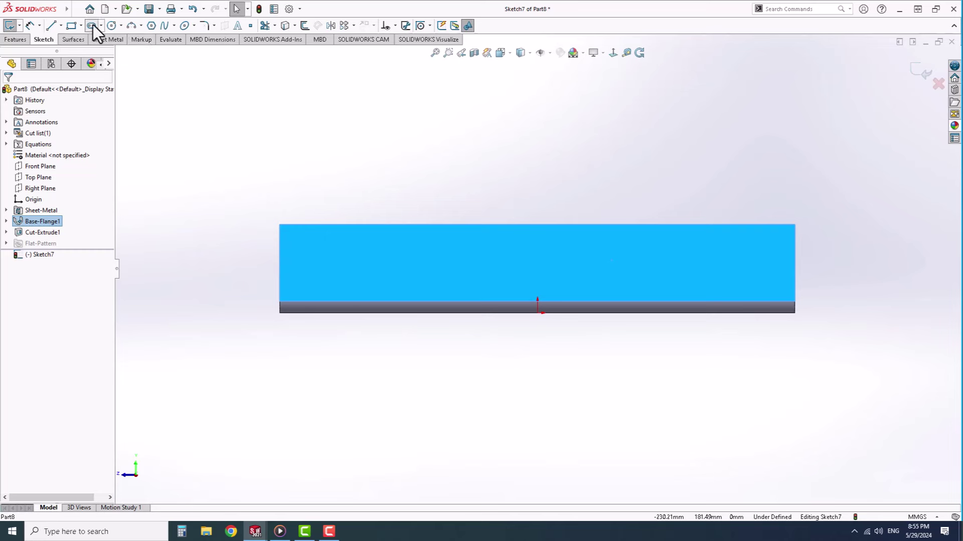
Step: Draw a straight slot on the bracket's upright flange sketch
{"action": "left_click", "coordinate": [92, 26]}
{"action": "left_click", "coordinate": [606, 268]}
{"action": "left_click", "coordinate": [663, 269]}
{"action": "left_click", "coordinate": [663, 277]}
{"action": "right_click", "coordinate": [663, 277]}
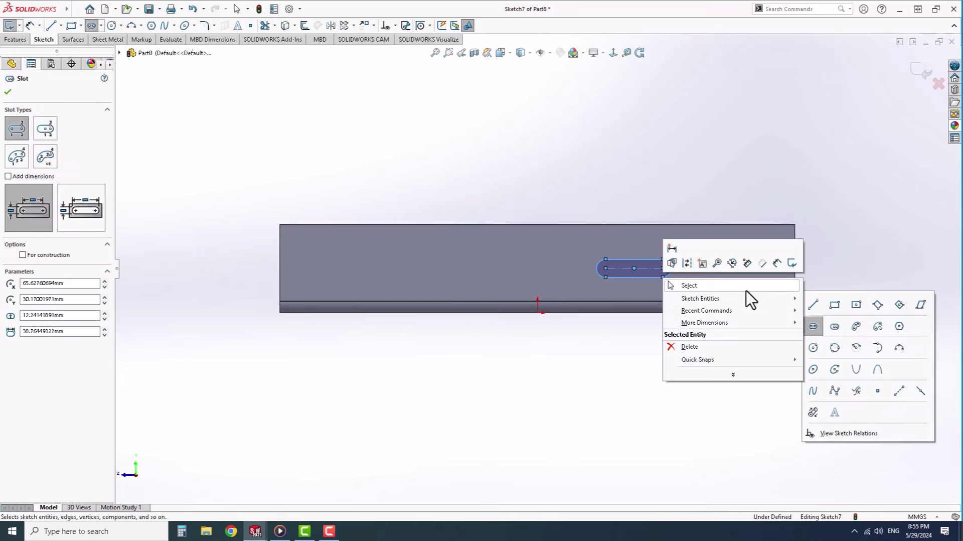
{"action": "left_click", "coordinate": [746, 287]}
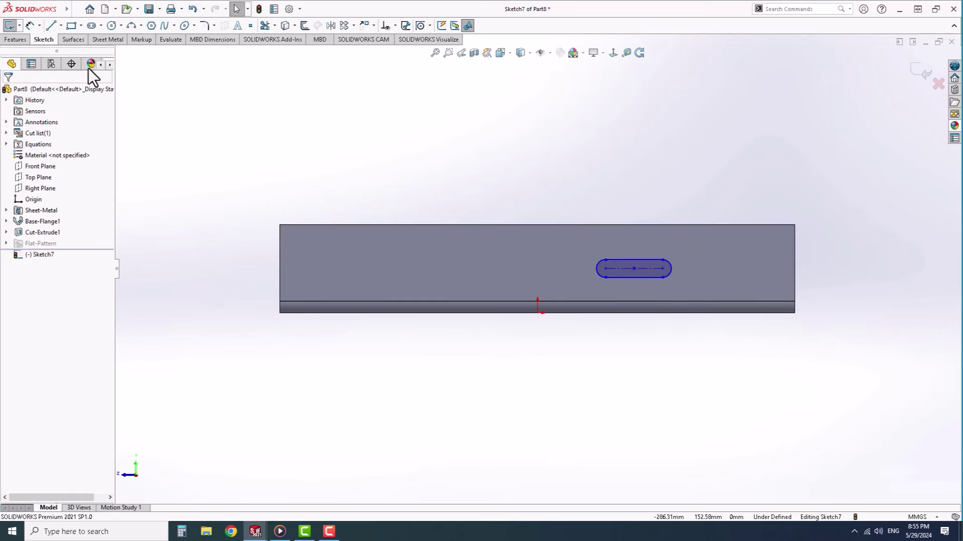
Step: Align the slot horizontally with the flange edge midpoint
{"action": "left_click", "coordinate": [796, 261]}
{"action": "left_click", "coordinate": [664, 269], "text": "ctrl"}
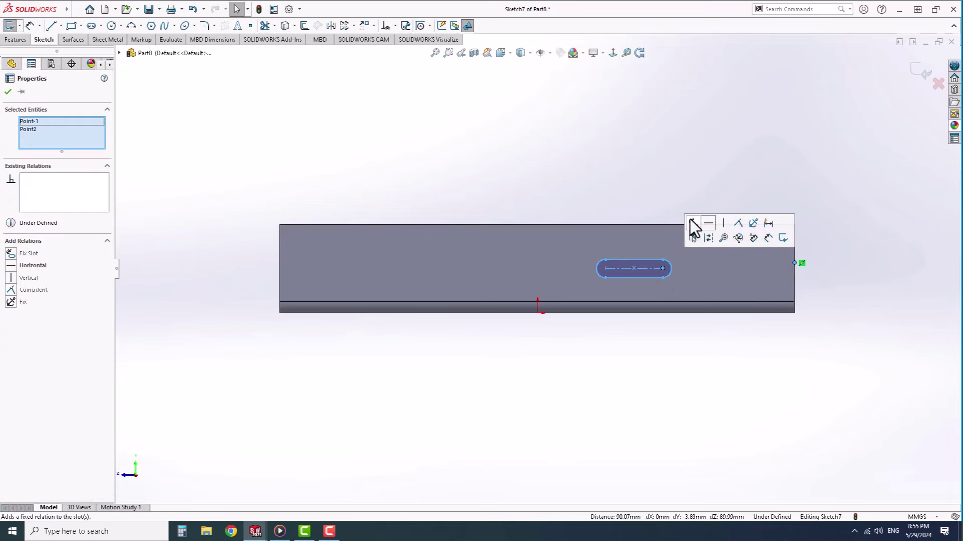
{"action": "left_click", "coordinate": [709, 222]}
{"action": "left_click", "coordinate": [543, 188]}
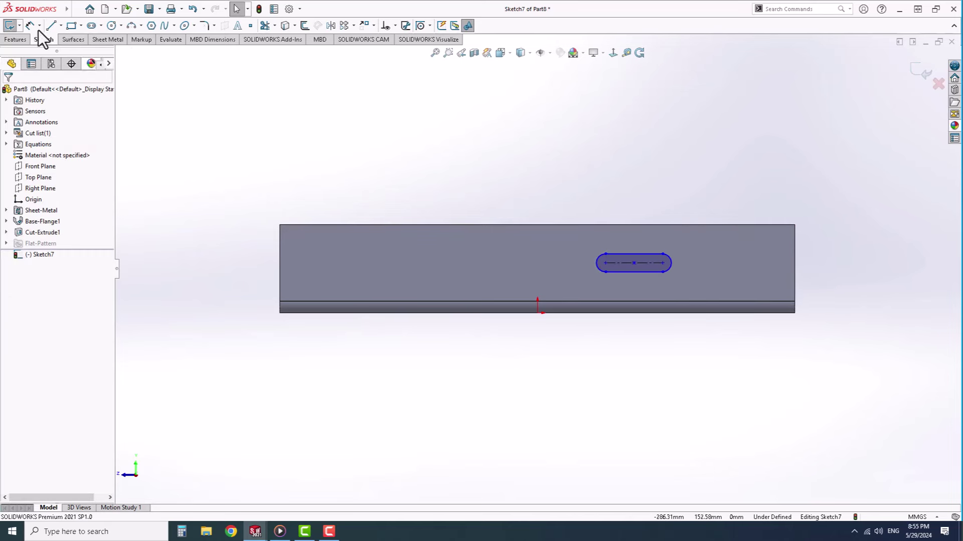
Step: Dimension the slot 50 mm long and 100 mm from the origin
{"action": "left_click", "coordinate": [627, 253]}
{"action": "left_click", "coordinate": [627, 208]}
{"action": "key", "text": "Return"}
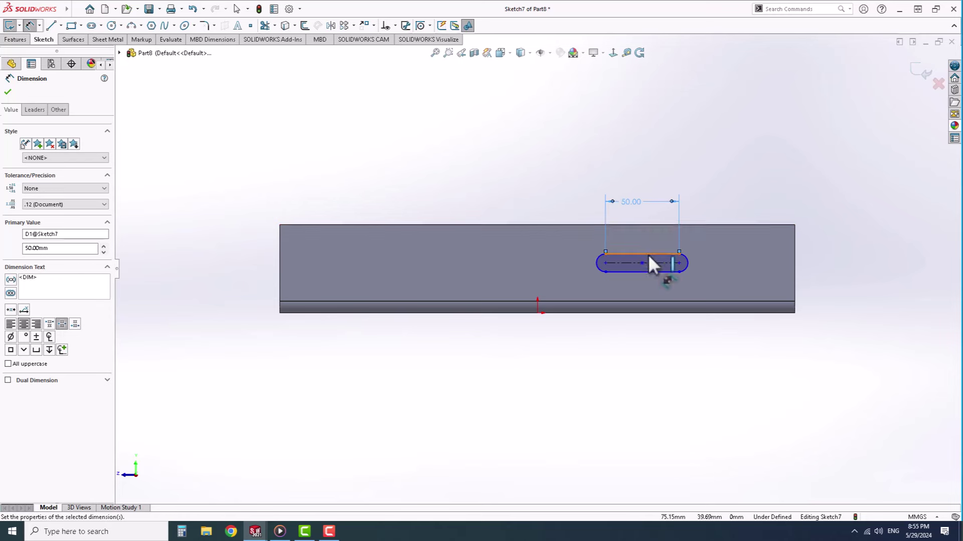
{"action": "left_click", "coordinate": [643, 262]}
{"action": "left_click", "coordinate": [537, 314]}
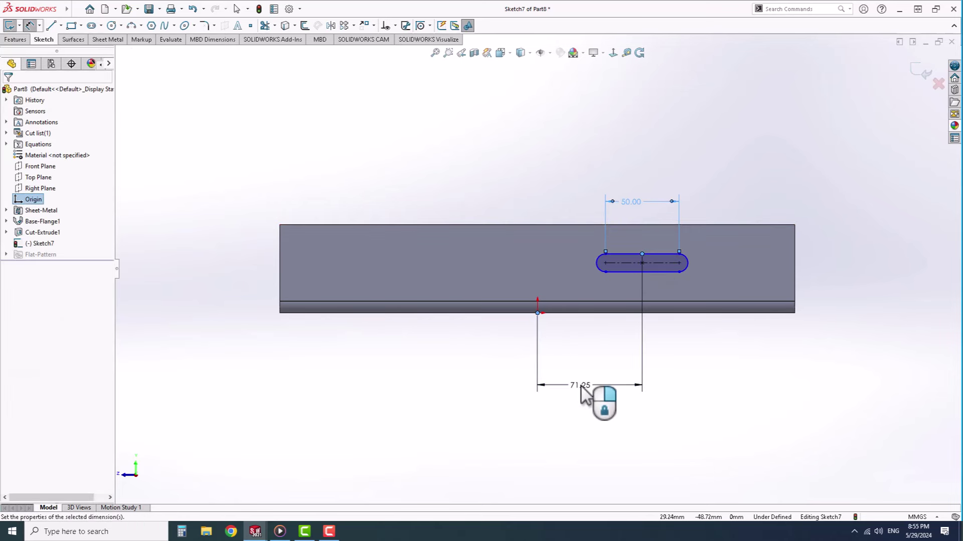
{"action": "left_click", "coordinate": [585, 394]}
{"action": "type", "text": "100"}
{"action": "key", "text": "Return"}
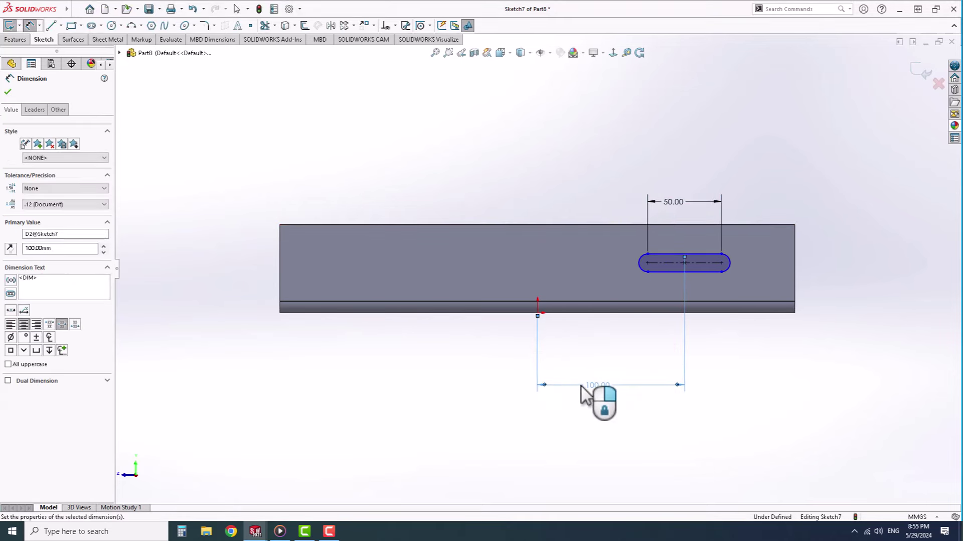
Step: Draw a vertical construction centerline from the origin to the plate's top edge
{"action": "left_click", "coordinate": [327, 26]}
{"action": "left_click", "coordinate": [72, 214]}
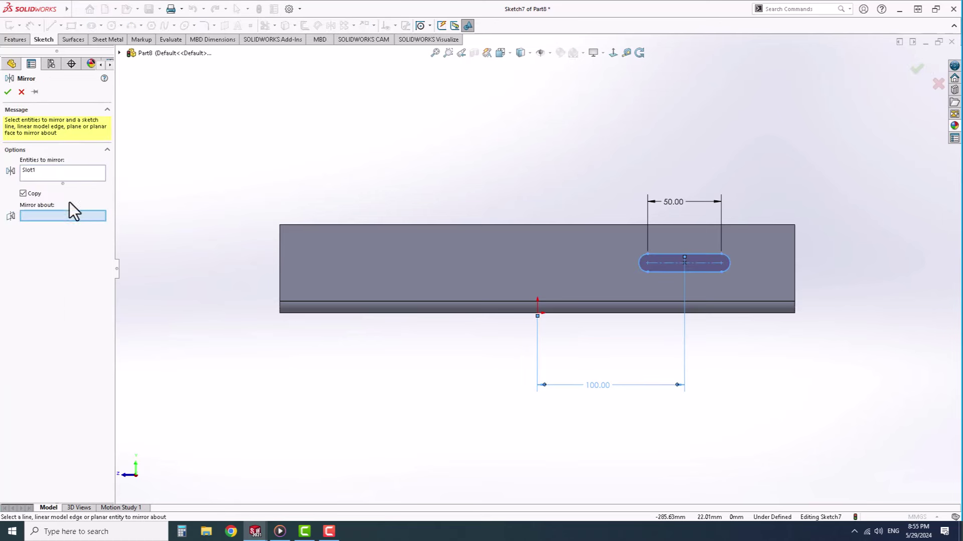
{"action": "left_click", "coordinate": [21, 92]}
{"action": "left_click", "coordinate": [50, 25]}
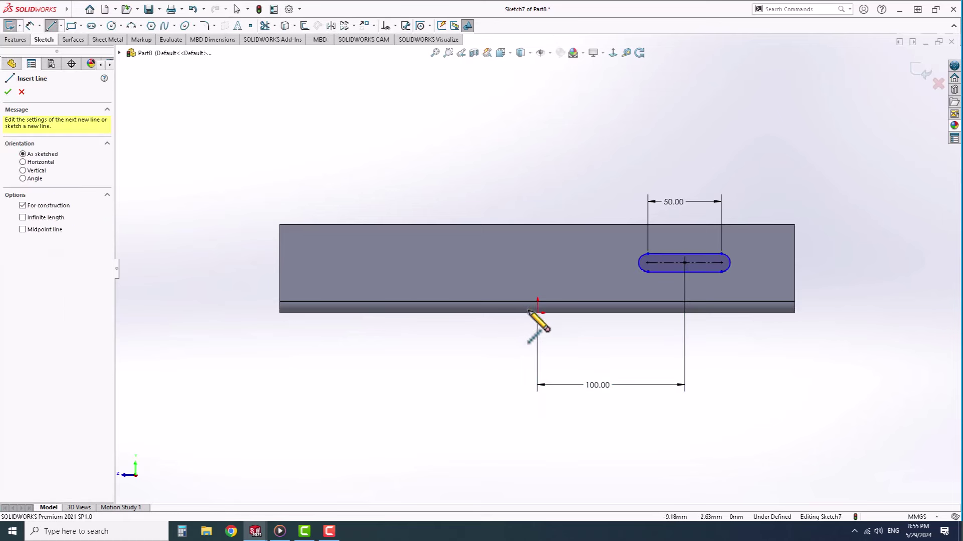
{"action": "left_click", "coordinate": [538, 313]}
{"action": "left_click", "coordinate": [537, 224]}
{"action": "key", "text": "Escape"}
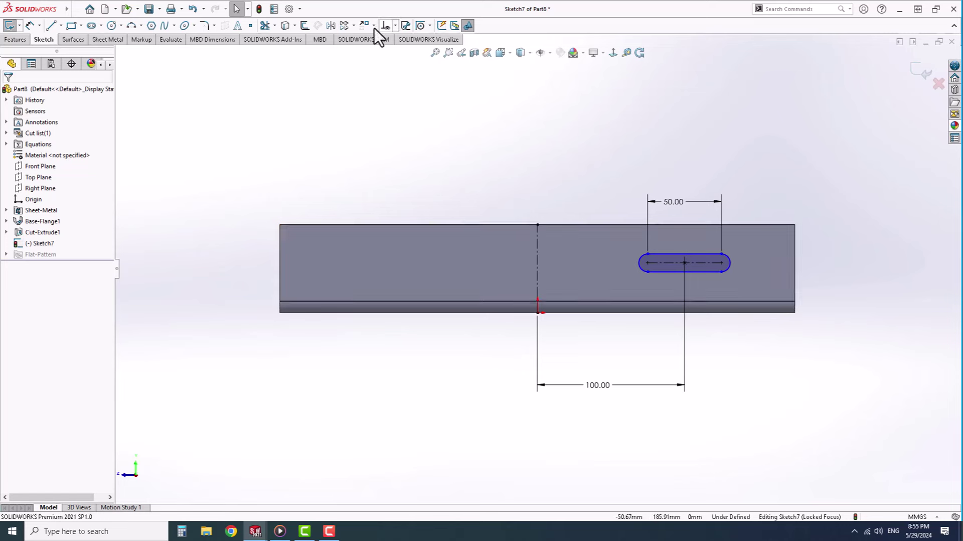
Step: Mirror the slot across the vertical centerline
{"action": "left_click", "coordinate": [327, 26]}
{"action": "left_click", "coordinate": [667, 263]}
{"action": "left_click", "coordinate": [62, 215]}
{"action": "left_click", "coordinate": [536, 245]}
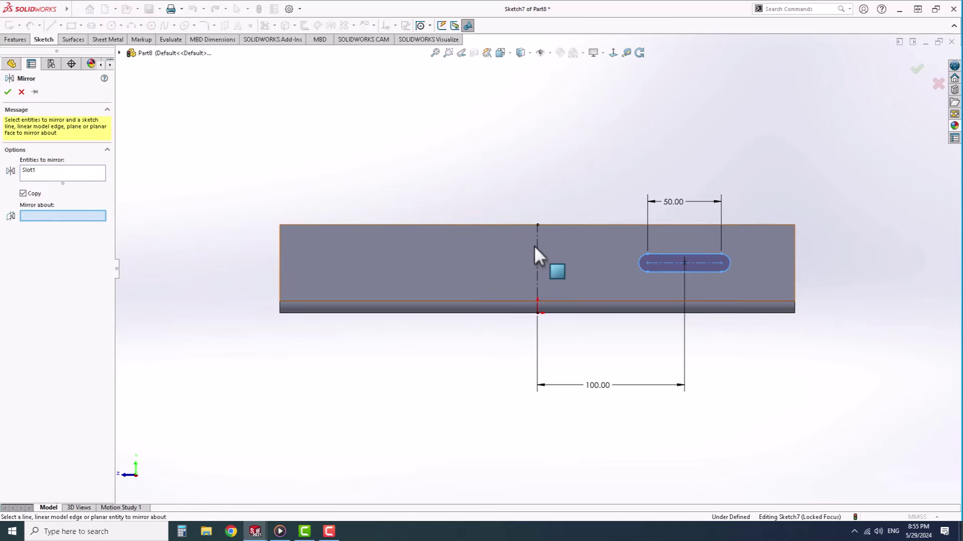
{"action": "key", "text": "Return"}
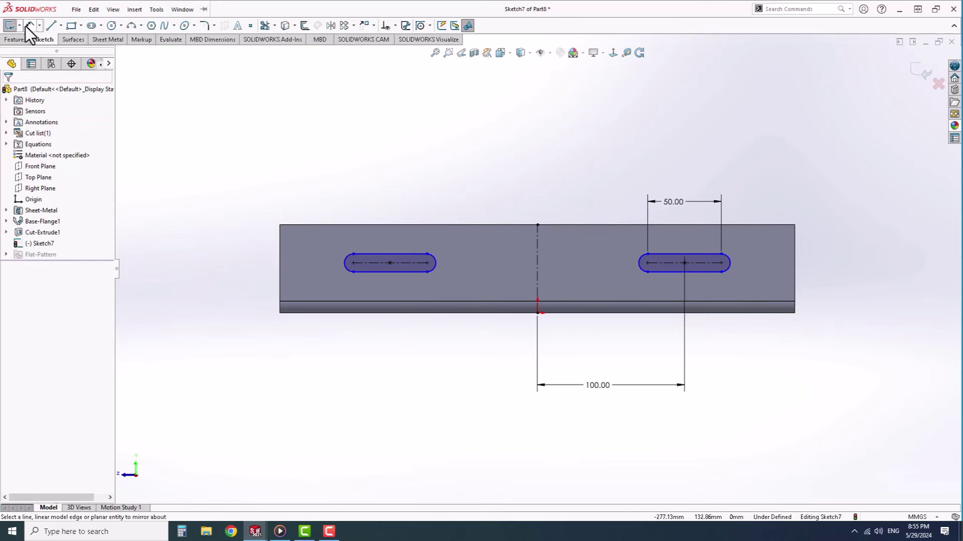
Step: Set the slot width to 11 mm and start an Extruded Cut of the sketch
{"action": "left_click", "coordinate": [721, 262]}
{"action": "left_click", "coordinate": [727, 225]}
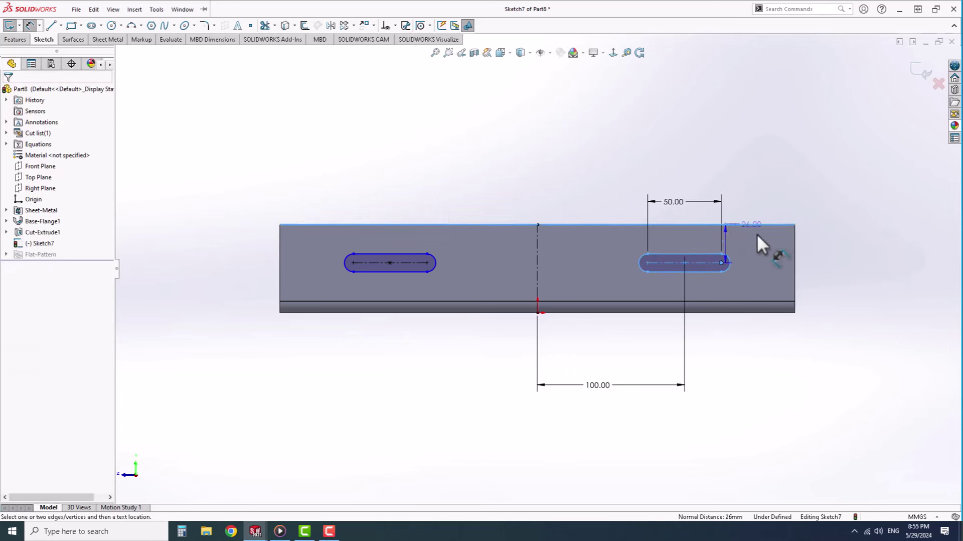
{"action": "left_click", "coordinate": [826, 248]}
{"action": "left_click", "coordinate": [547, 276]}
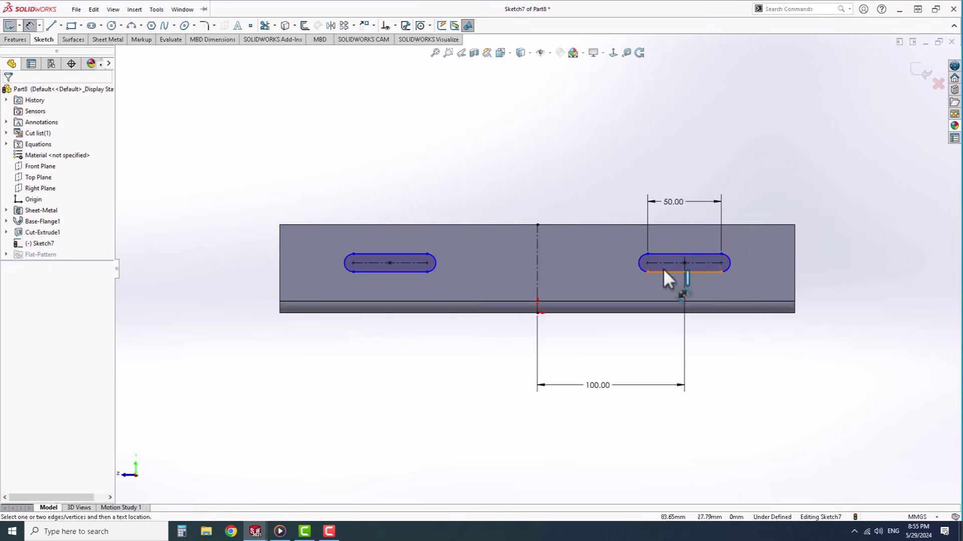
{"action": "left_click", "coordinate": [728, 261]}
{"action": "left_click", "coordinate": [703, 271]}
{"action": "left_click", "coordinate": [774, 295]}
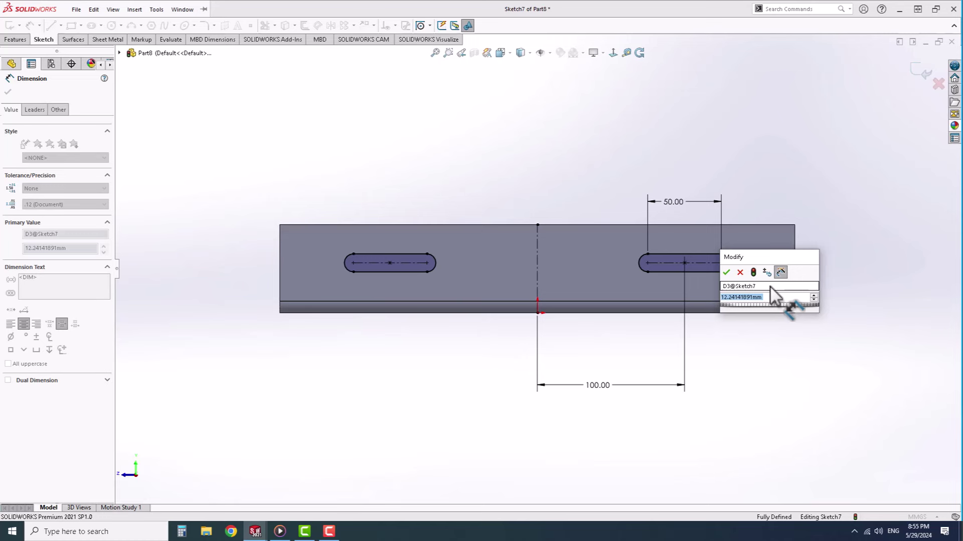
{"action": "type", "text": "11"}
{"action": "key", "text": "Return"}
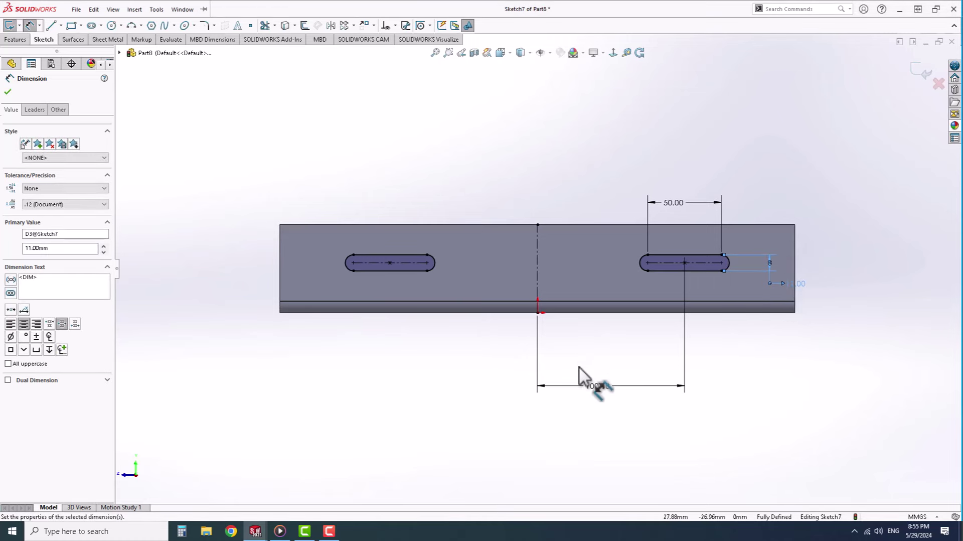
{"action": "key", "text": "Escape"}
{"action": "left_click", "coordinate": [15, 39]}
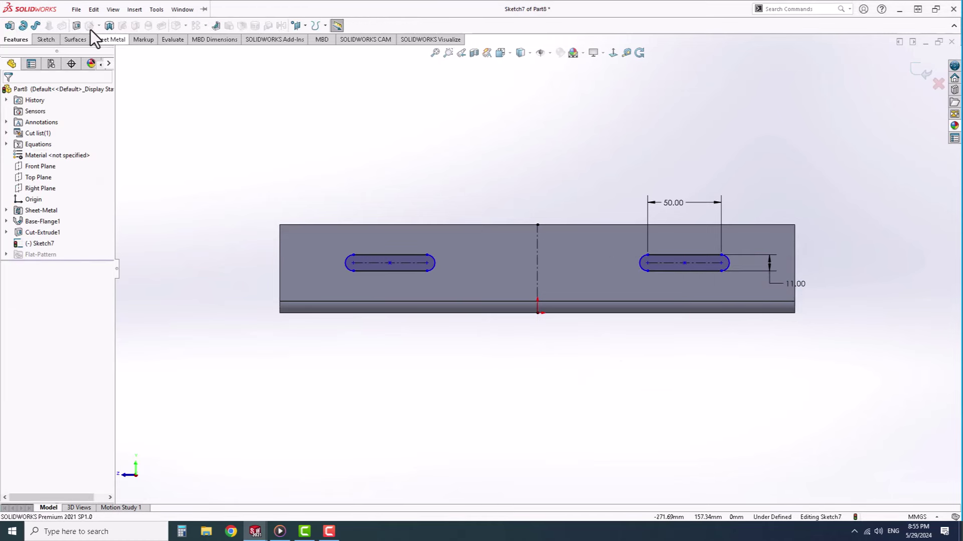
{"action": "left_click", "coordinate": [88, 25]}
Step: Confirm the slot cut and save the part as 'Roof Balance Cabin B 4m'
{"action": "left_click", "coordinate": [917, 69]}
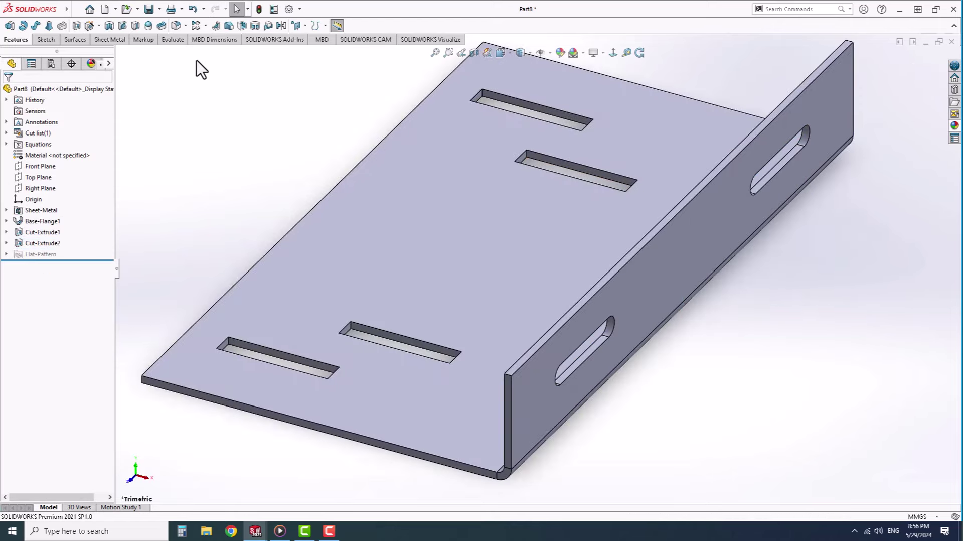
{"action": "left_click", "coordinate": [155, 11]}
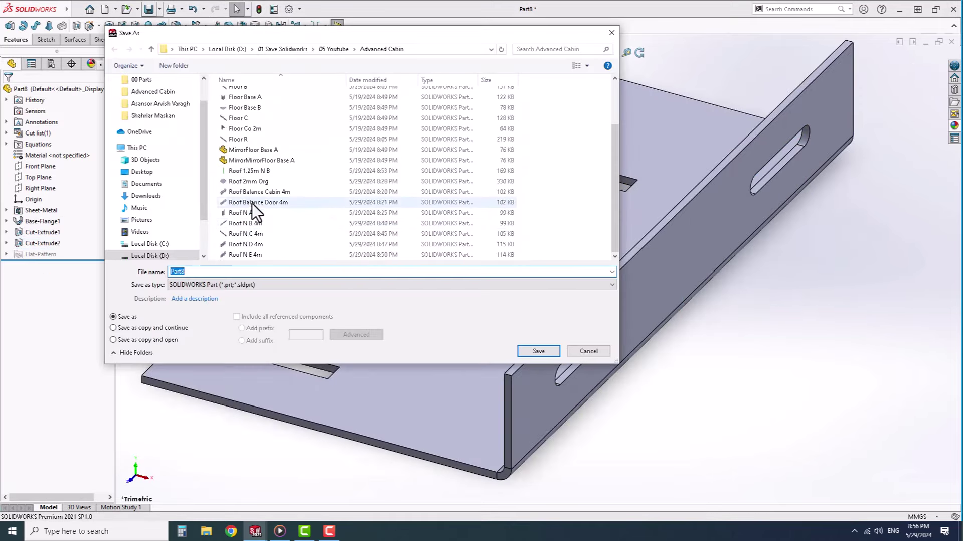
{"action": "left_click", "coordinate": [254, 202]}
{"action": "left_click", "coordinate": [267, 192]}
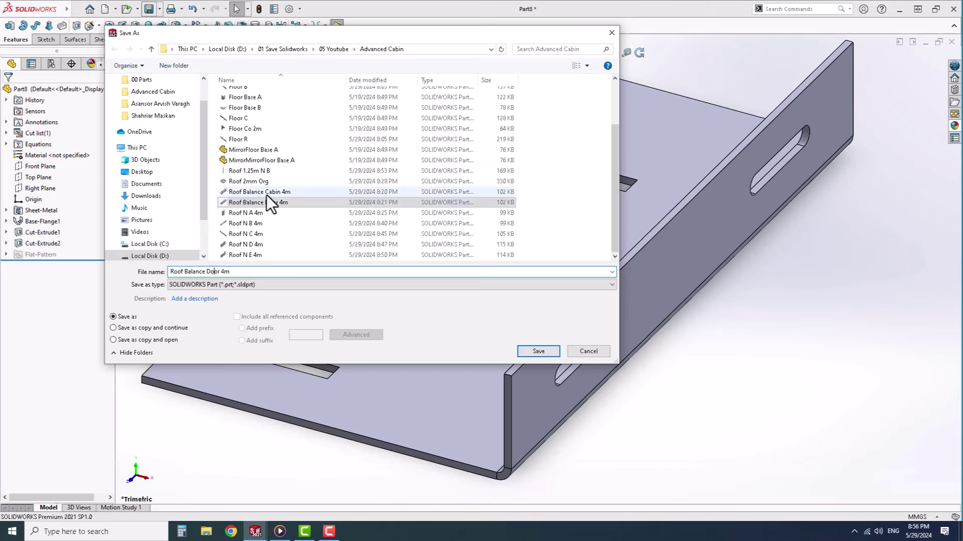
{"action": "left_click", "coordinate": [222, 270]}
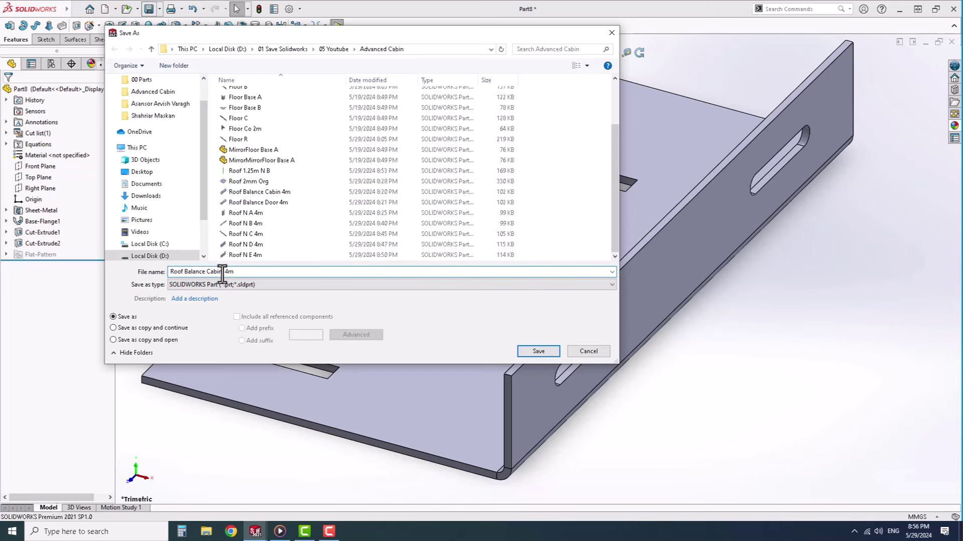
{"action": "left_click", "coordinate": [531, 351]}
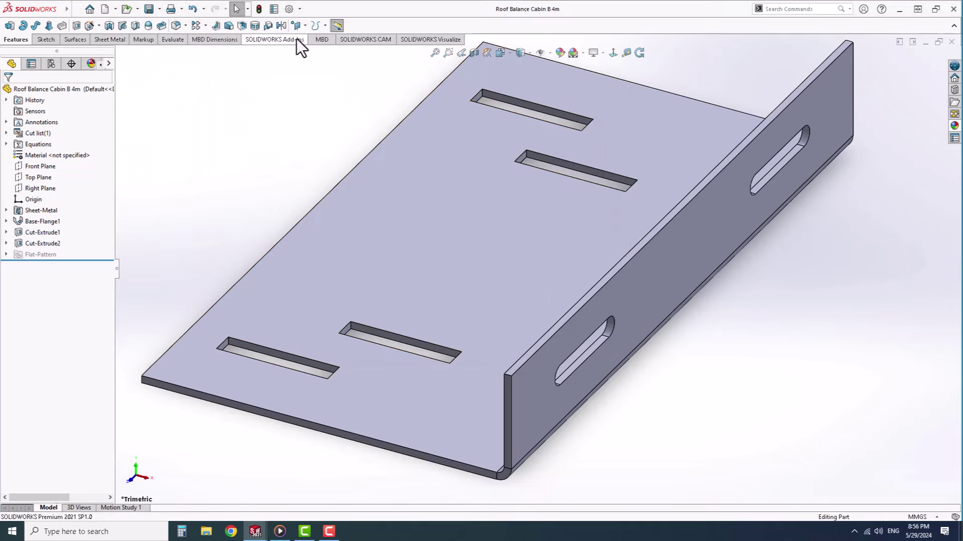
Step: Cancel the fillet and select the bracket's four corner edges for a 20 mm × 45° chamfer
{"action": "left_click", "coordinate": [177, 27]}
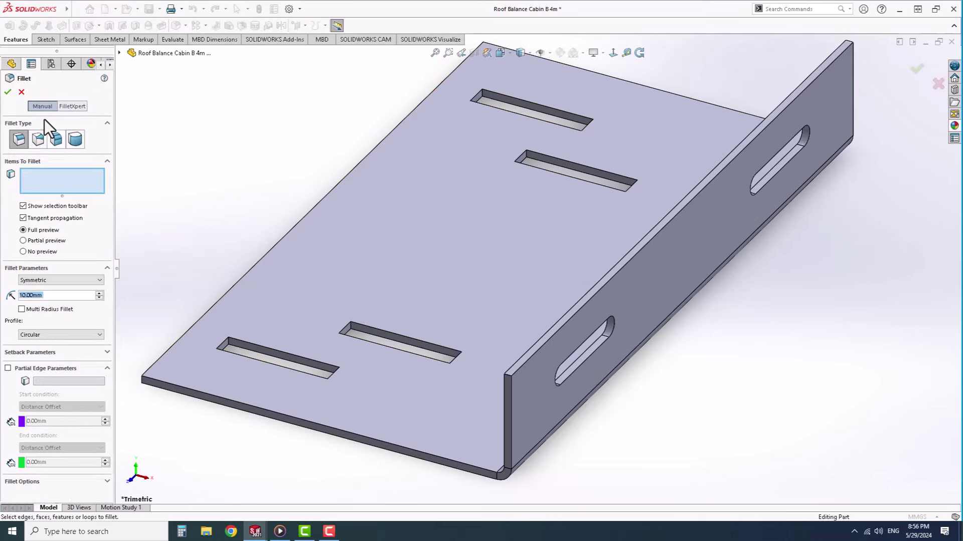
{"action": "left_click", "coordinate": [21, 92]}
{"action": "left_click", "coordinate": [189, 51]}
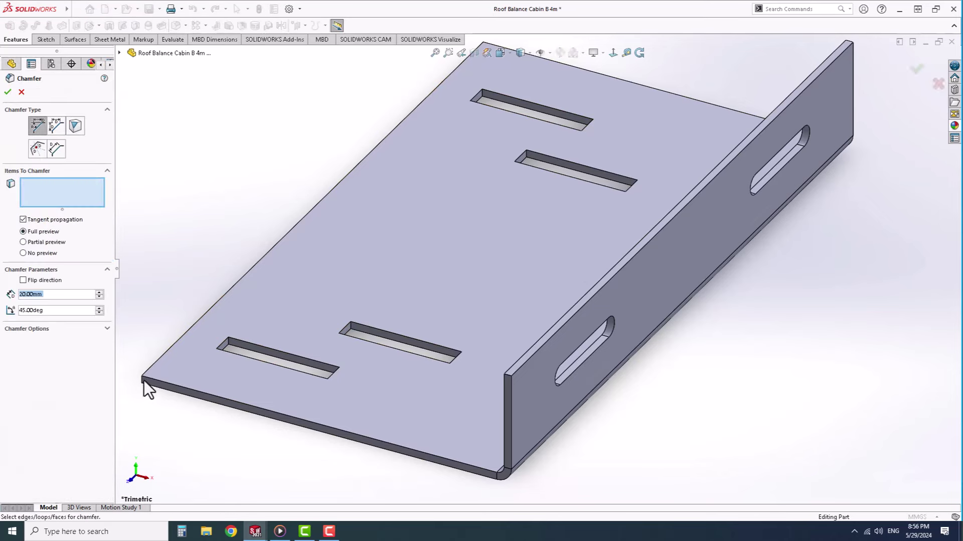
{"action": "scroll", "coordinate": [146, 387], "scroll_direction": "up", "scroll_amount": 3}
{"action": "left_click", "coordinate": [215, 370]}
{"action": "scroll", "coordinate": [574, 364], "scroll_direction": "up", "scroll_amount": 2}
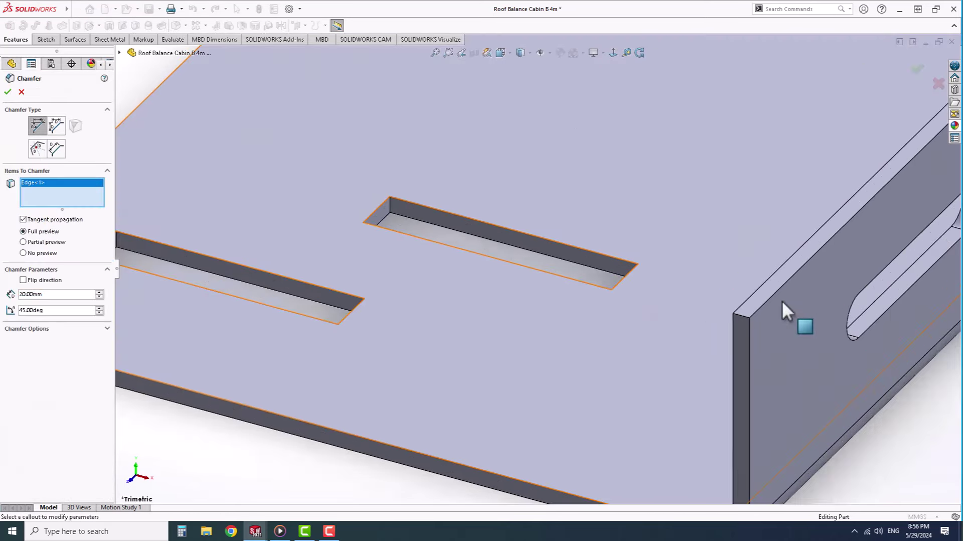
{"action": "left_click", "coordinate": [744, 316]}
{"action": "scroll", "coordinate": [744, 316], "scroll_direction": "down", "scroll_amount": 5}
{"action": "scroll", "coordinate": [535, 248], "scroll_direction": "up", "scroll_amount": 3}
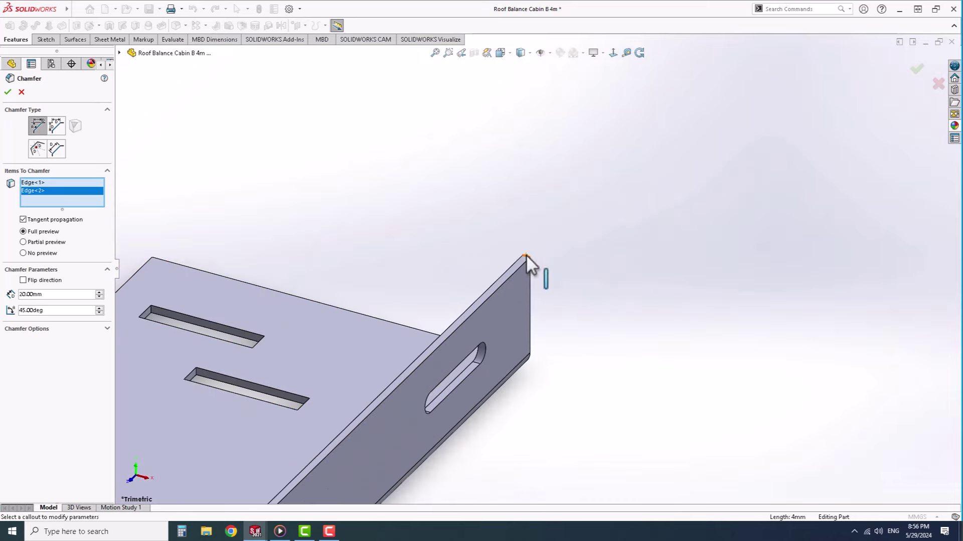
{"action": "left_click", "coordinate": [526, 254]}
{"action": "scroll", "coordinate": [526, 255], "scroll_direction": "down", "scroll_amount": 5}
{"action": "scroll", "coordinate": [526, 254], "scroll_direction": "up", "scroll_amount": 3}
{"action": "scroll", "coordinate": [440, 257], "scroll_direction": "up", "scroll_amount": 2}
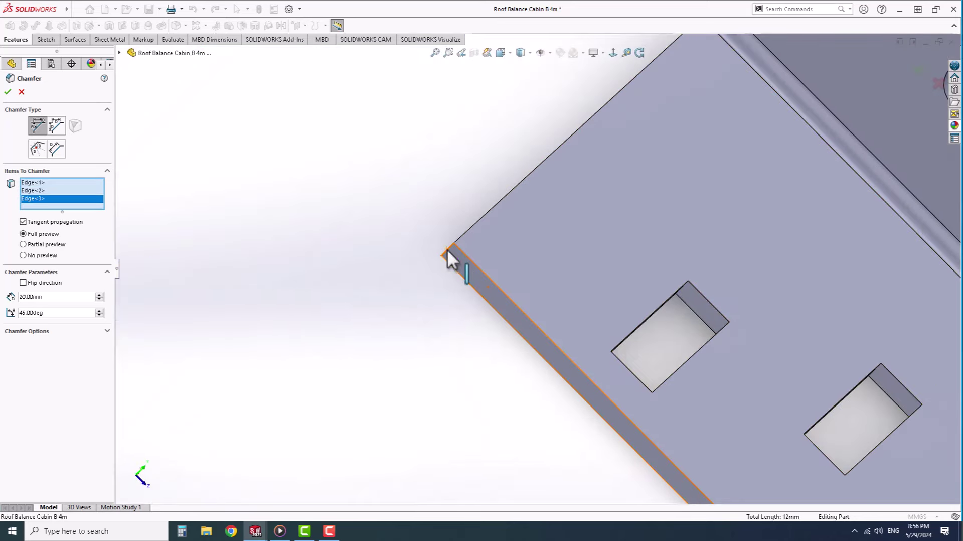
{"action": "left_click", "coordinate": [447, 249]}
{"action": "scroll", "coordinate": [609, 297], "scroll_direction": "down", "scroll_amount": 5}
Step: Insert the Roof Balance Cabin B 4m bracket into the Assem Roof assembly
{"action": "middle_click_drag", "start_coordinate": [609, 297], "coordinate": [523, 278]}
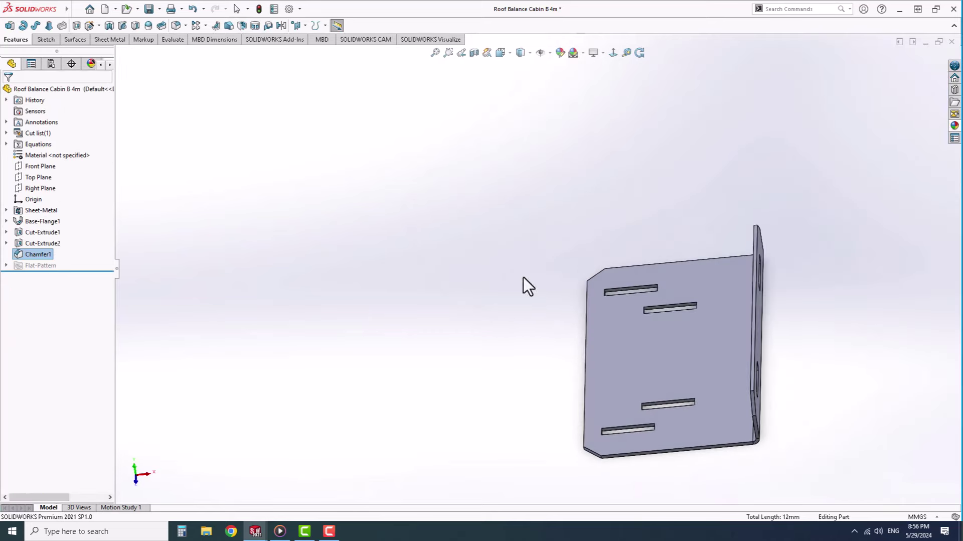
{"action": "key", "text": "ctrl+Tab"}
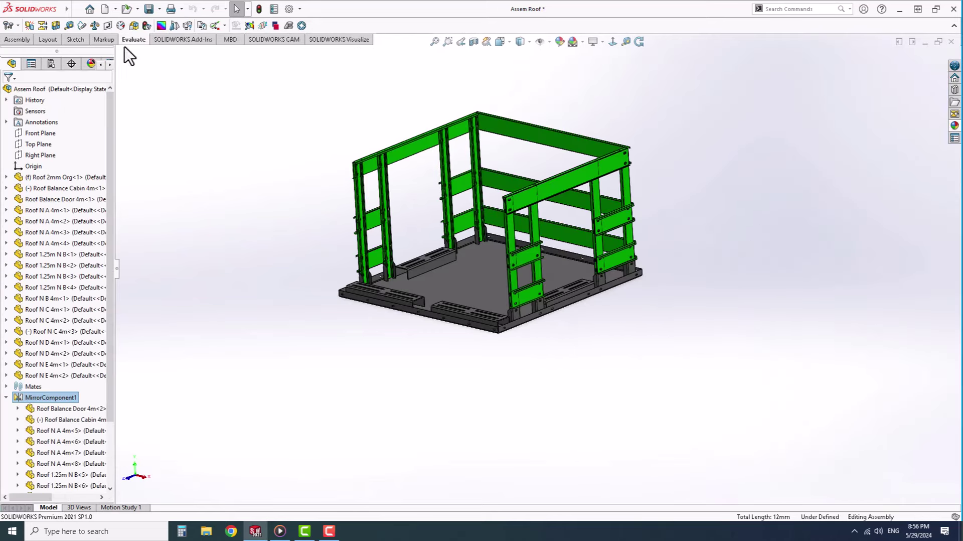
{"action": "left_click", "coordinate": [16, 40]}
{"action": "scroll", "coordinate": [326, 241], "scroll_direction": "down", "scroll_amount": 1}
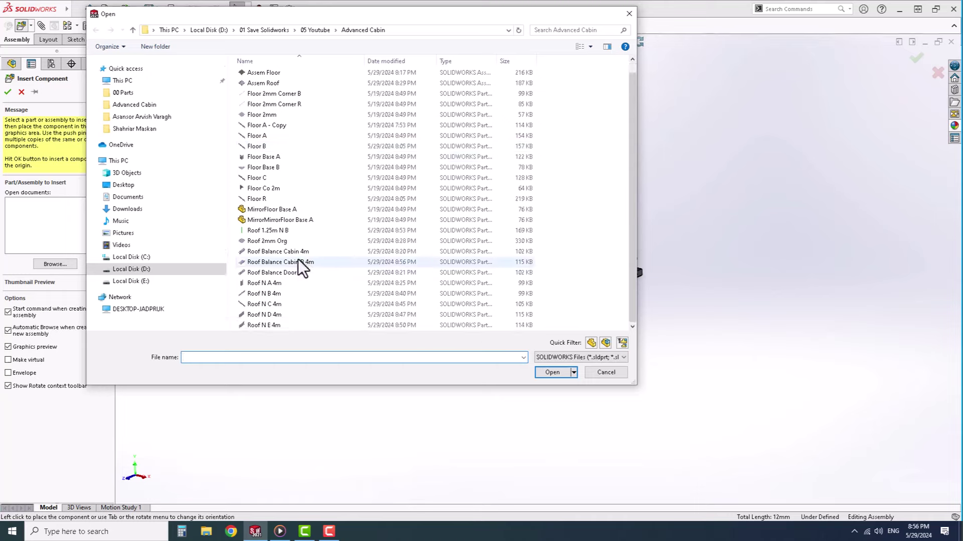
{"action": "left_click", "coordinate": [302, 263]}
{"action": "left_click", "coordinate": [552, 372]}
{"action": "left_click", "coordinate": [577, 284]}
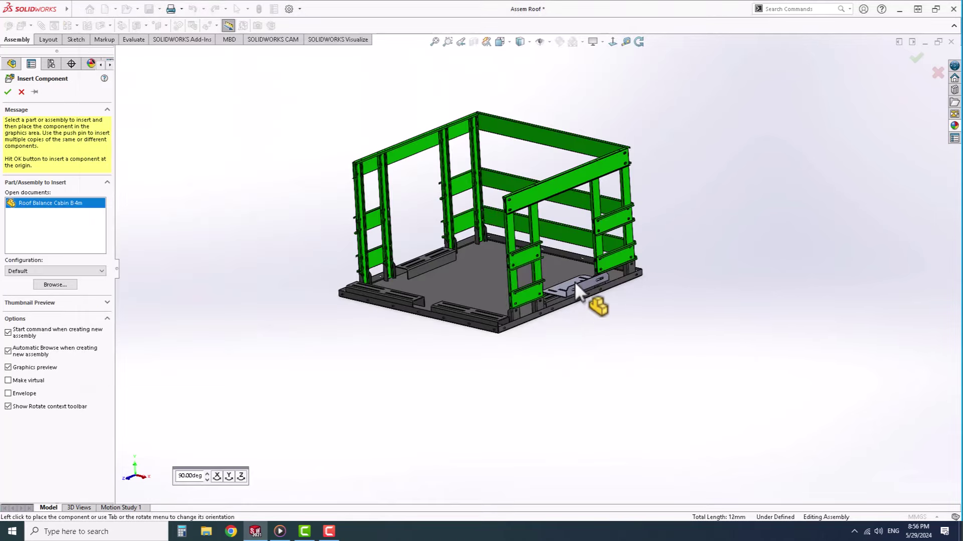
Step: Mate the bracket's bottom face coincident to the base block
{"action": "scroll", "coordinate": [575, 281], "scroll_direction": "down", "scroll_amount": 3}
{"action": "scroll", "coordinate": [555, 285], "scroll_direction": "down", "scroll_amount": 3}
{"action": "scroll", "coordinate": [561, 362], "scroll_direction": "down", "scroll_amount": 2}
{"action": "left_click", "coordinate": [561, 363]}
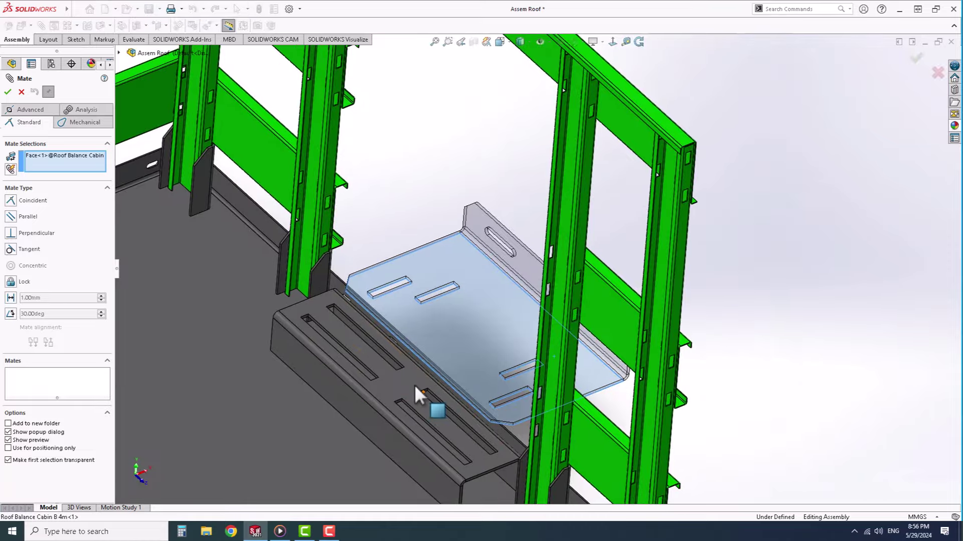
{"action": "left_click", "coordinate": [414, 384]}
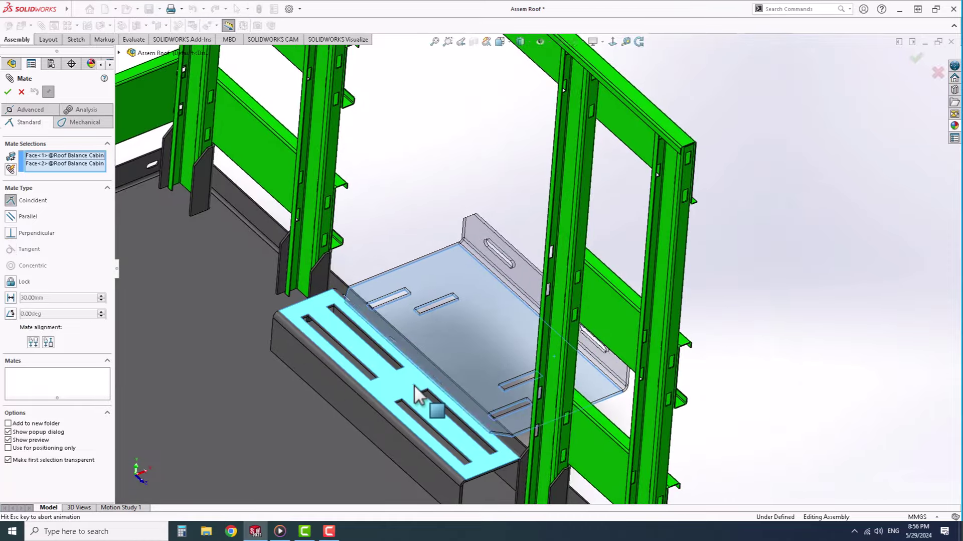
{"action": "right_click", "coordinate": [414, 384]}
Step: Mate the bracket's Front Plane coincident with Roof Balance Cabin 4m's Front Plane
{"action": "scroll", "coordinate": [414, 384], "scroll_direction": "up", "scroll_amount": 3}
{"action": "scroll", "coordinate": [403, 290], "scroll_direction": "up", "scroll_amount": 2}
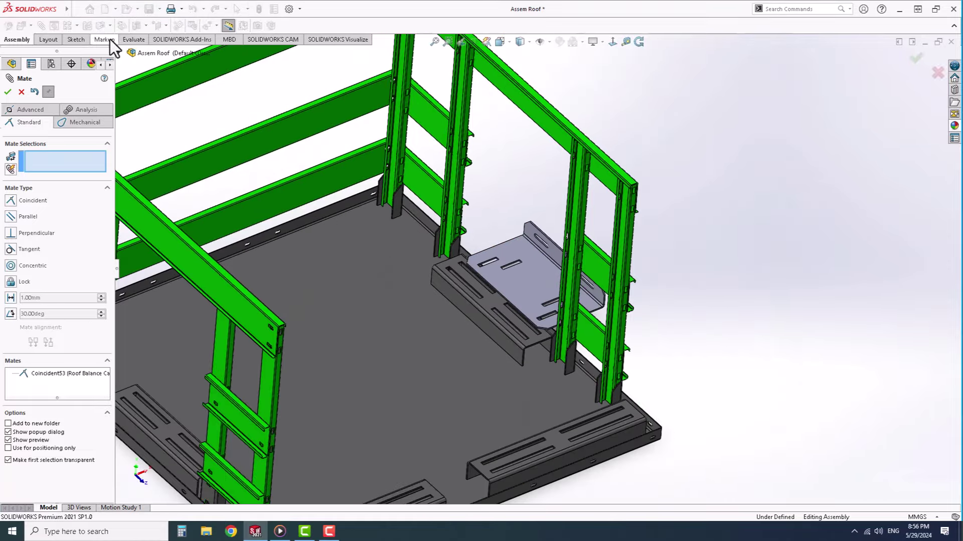
{"action": "left_click", "coordinate": [172, 151]}
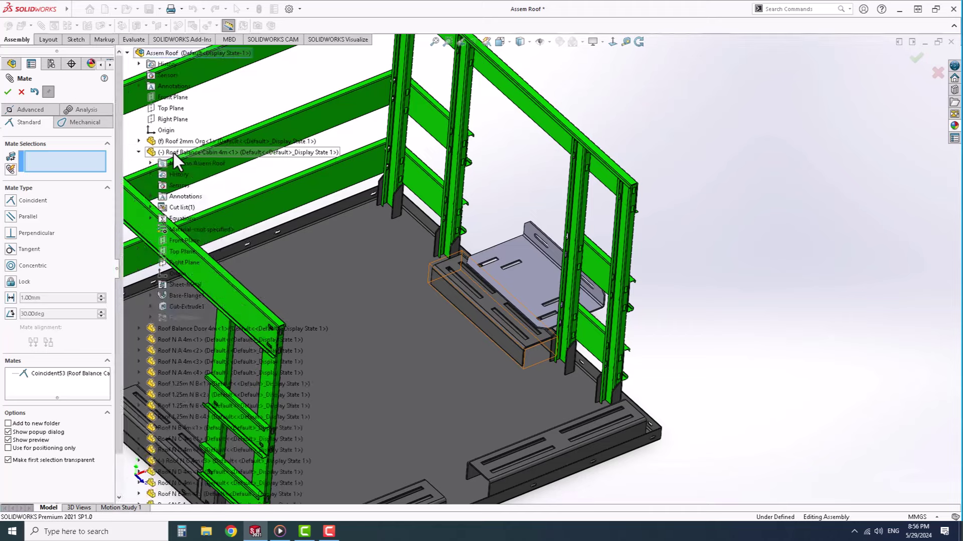
{"action": "left_click", "coordinate": [180, 238]}
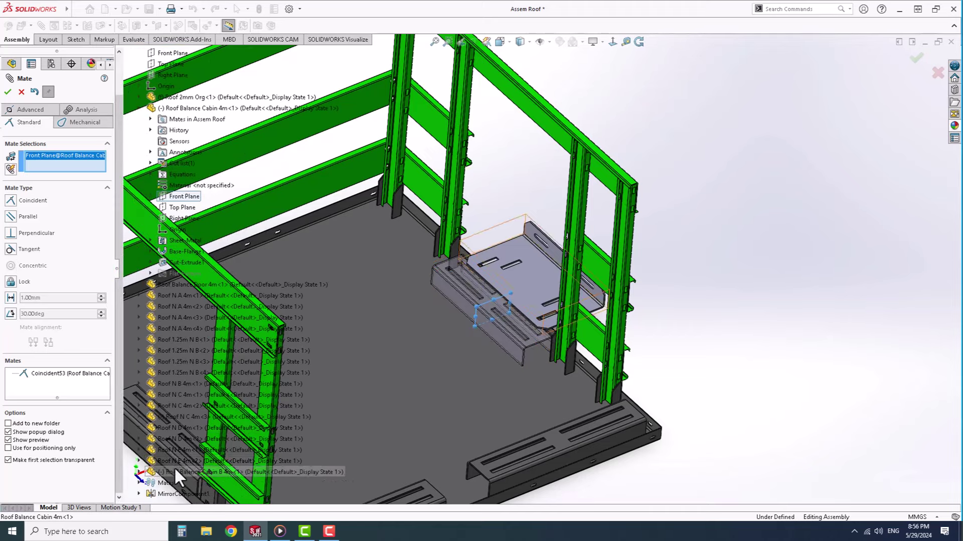
{"action": "left_click", "coordinate": [174, 466]}
{"action": "left_click", "coordinate": [180, 394]}
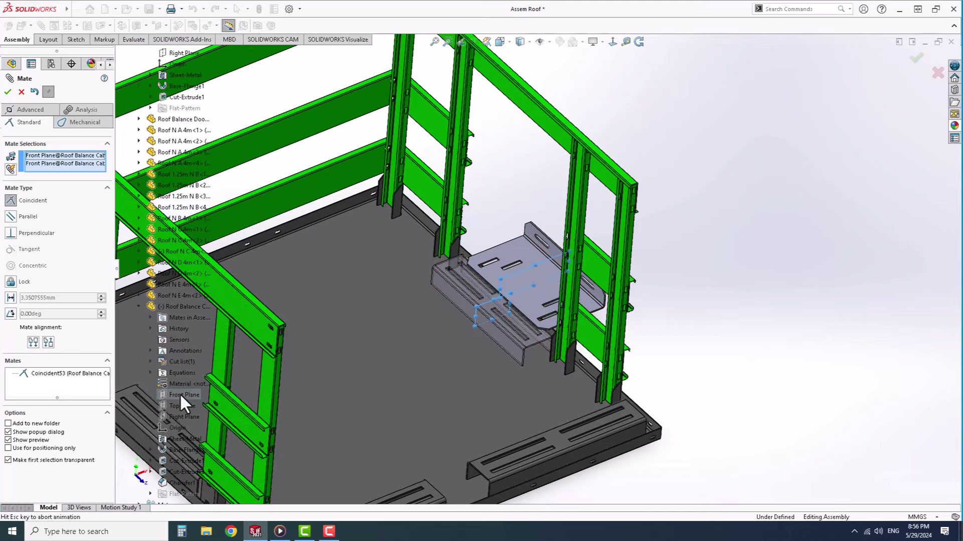
{"action": "left_click", "coordinate": [168, 410]}
{"action": "left_click", "coordinate": [916, 58]}
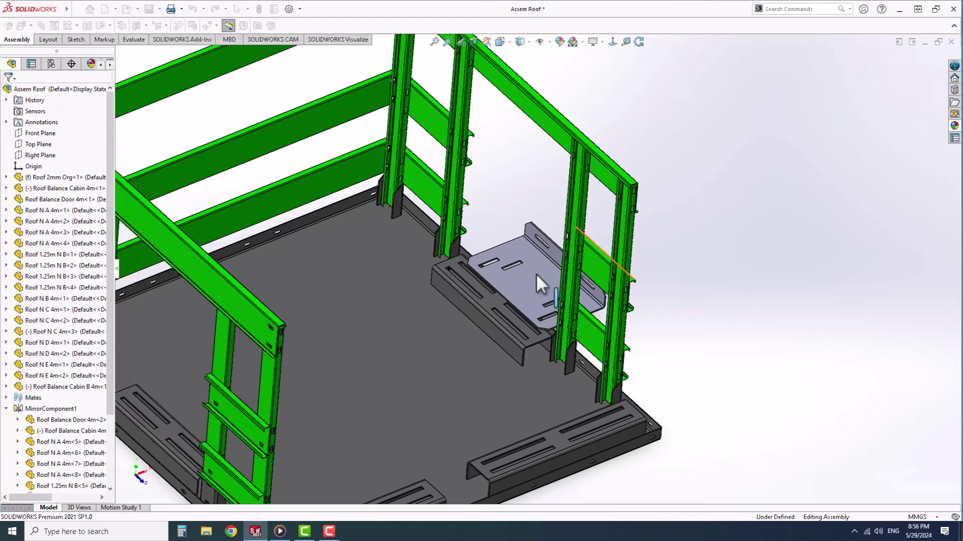
Step: Orbit around the roof frame to inspect the placed bracket from below
{"action": "scroll", "coordinate": [537, 276], "scroll_direction": "up", "scroll_amount": 3}
{"action": "left_click", "coordinate": [468, 314]}
{"action": "left_click", "coordinate": [551, 148]}
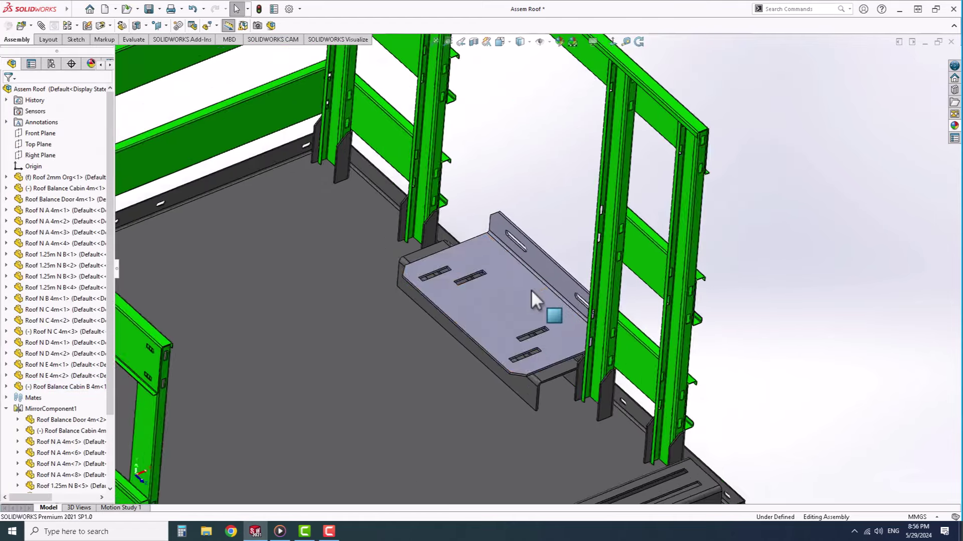
{"action": "mouse_move", "coordinate": [532, 289]}
{"action": "middle_mouse_down"}
{"action": "mouse_move", "coordinate": [324, 290]}
{"action": "mouse_move", "coordinate": [549, 320]}
{"action": "middle_mouse_up"}
{"action": "scroll", "coordinate": [550, 320], "scroll_direction": "down", "scroll_amount": 3}
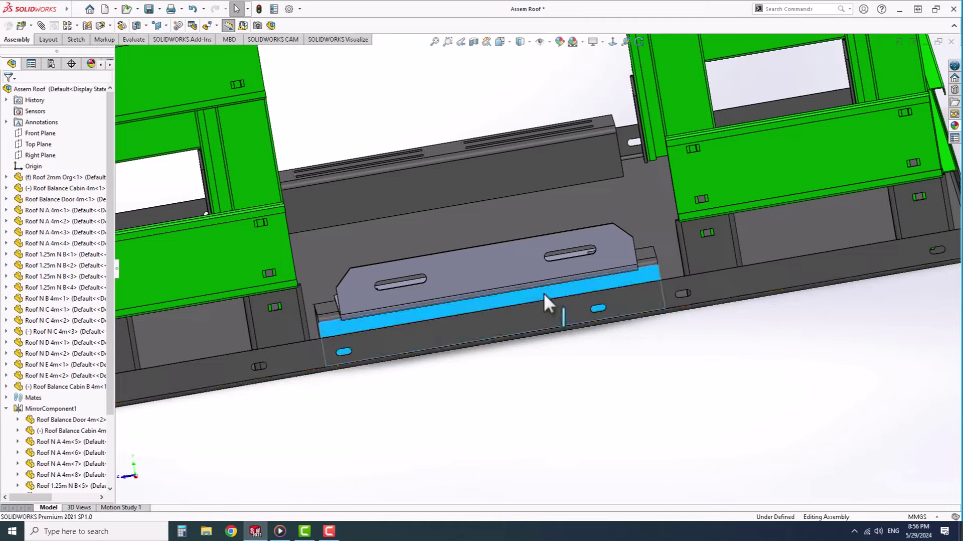
{"action": "scroll", "coordinate": [430, 301], "scroll_direction": "up", "scroll_amount": 5}
{"action": "middle_click_drag", "start_coordinate": [430, 301], "coordinate": [527, 304]}
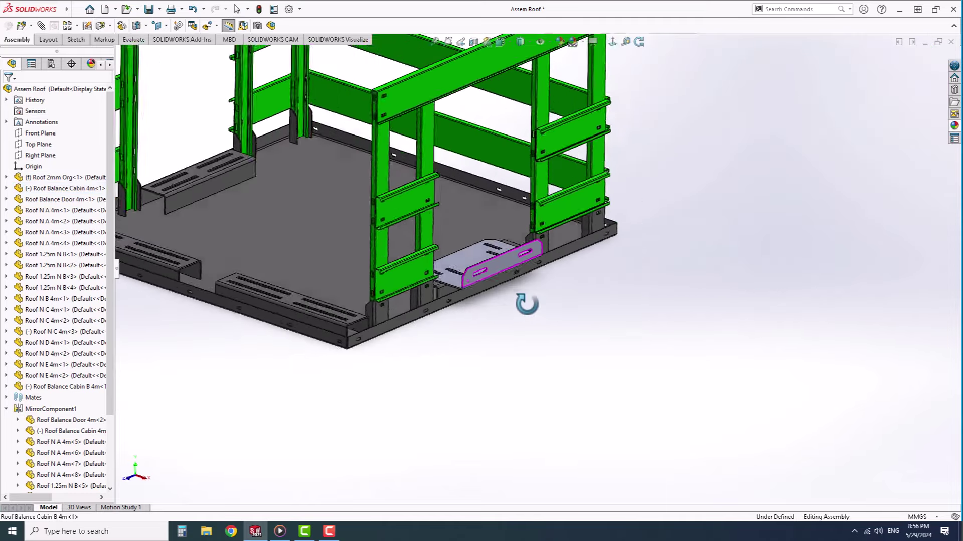
{"action": "scroll", "coordinate": [527, 304], "scroll_direction": "up", "scroll_amount": 3}
{"action": "scroll", "coordinate": [485, 265], "scroll_direction": "down", "scroll_amount": 3}
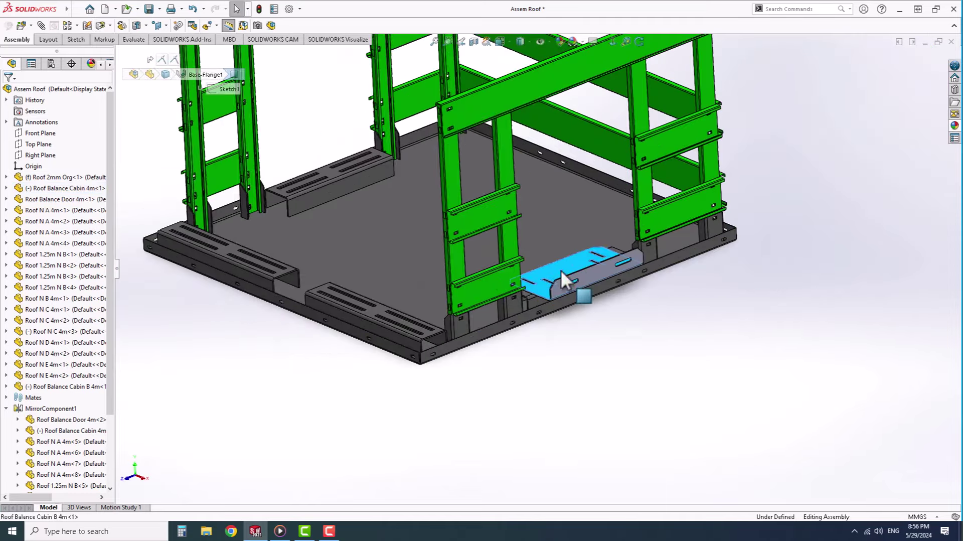
Step: Colour the chamfered bracket plate green
{"action": "left_click", "coordinate": [616, 227]}
{"action": "left_click", "coordinate": [622, 296]}
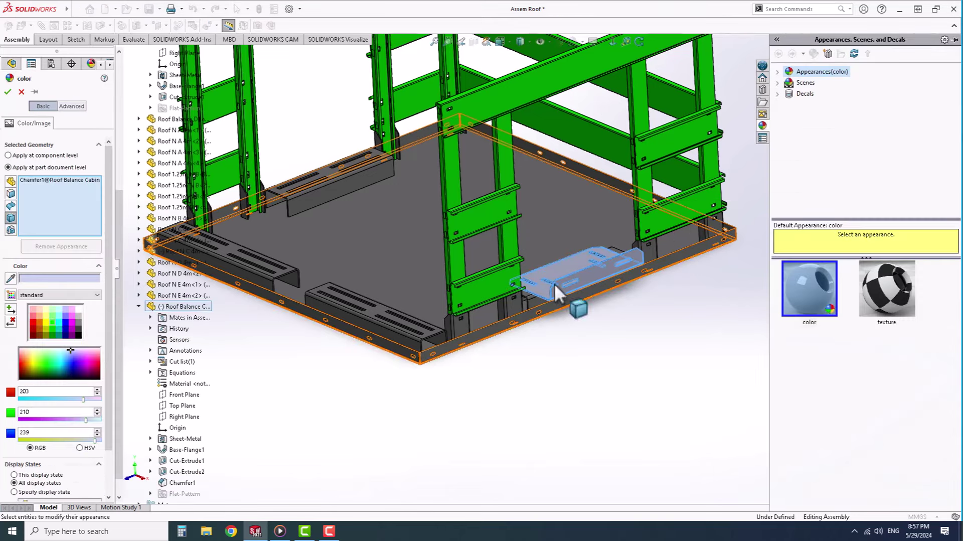
{"action": "left_click", "coordinate": [8, 92]}
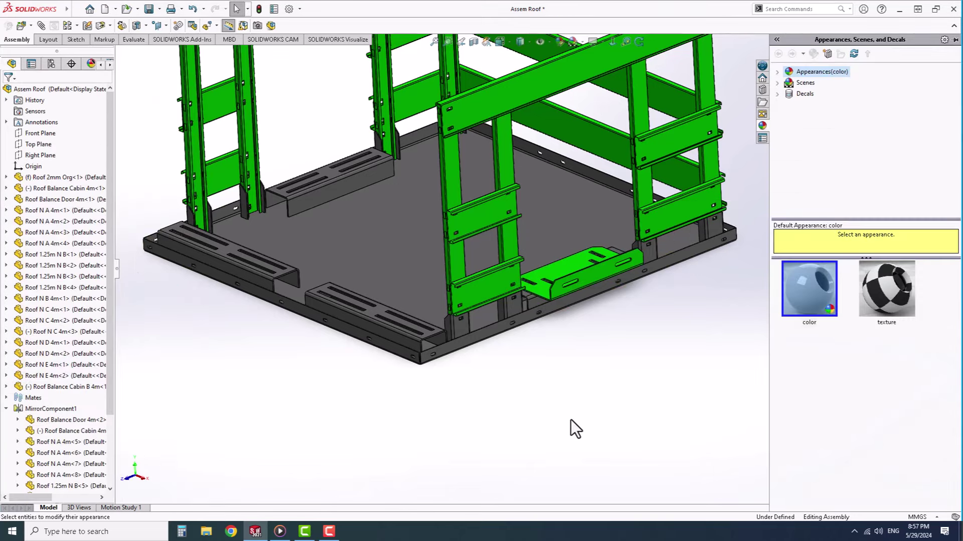
{"action": "scroll", "coordinate": [534, 331], "scroll_direction": "up", "scroll_amount": 3}
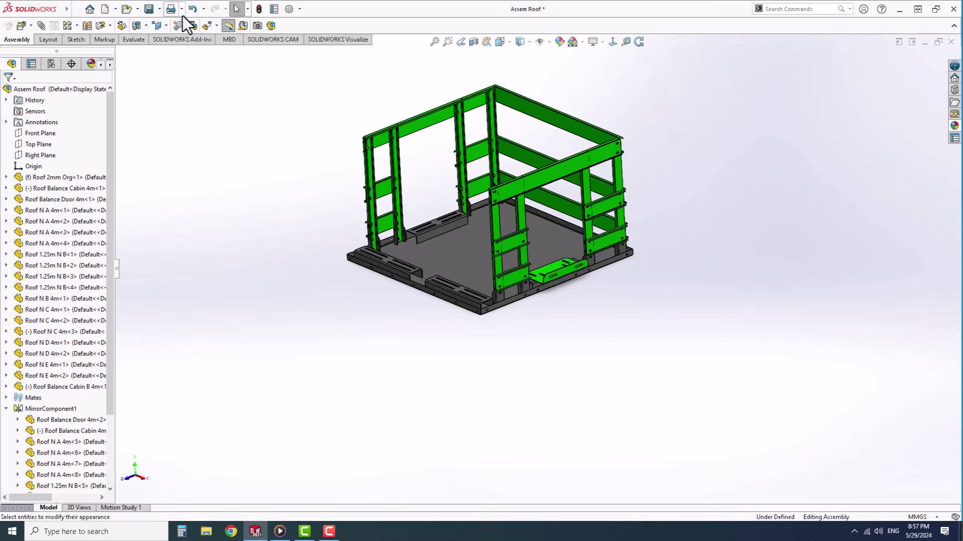
Step: Save all modified documents, rebuilding the roof assembly first
{"action": "key", "text": "ctrl+s"}
{"action": "left_click", "coordinate": [247, 153]}
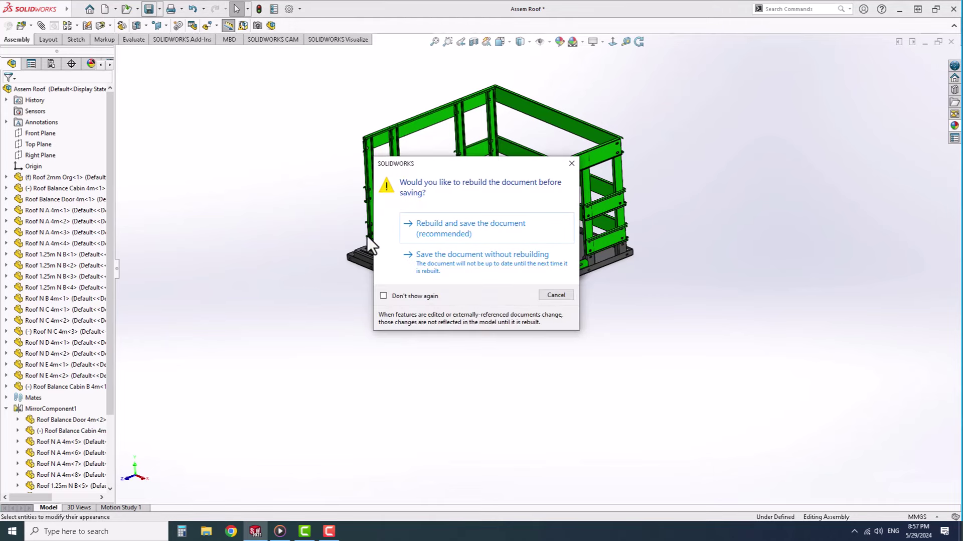
{"action": "left_click", "coordinate": [440, 223]}
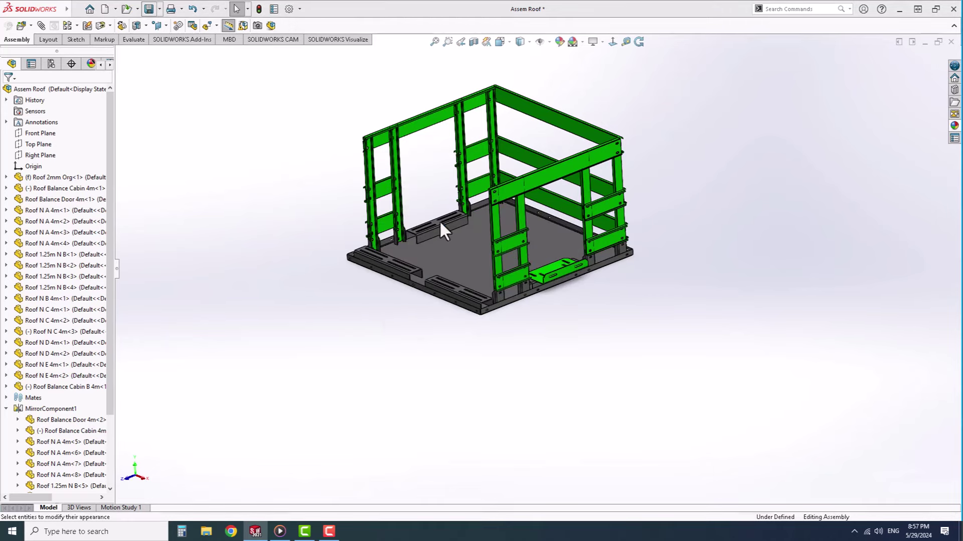
{"action": "left_click", "coordinate": [23, 28]}
Step: Insert a Plastik L block into the roof assembly
{"action": "left_click", "coordinate": [257, 228]}
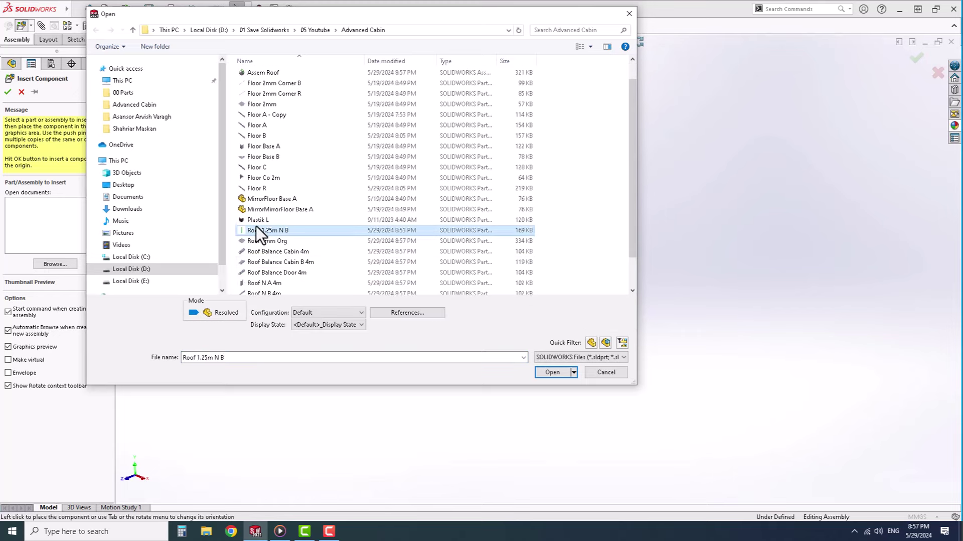
{"action": "left_click", "coordinate": [555, 374]}
{"action": "scroll", "coordinate": [585, 275], "scroll_direction": "down", "scroll_amount": 3}
{"action": "scroll", "coordinate": [577, 289], "scroll_direction": "down", "scroll_amount": 3}
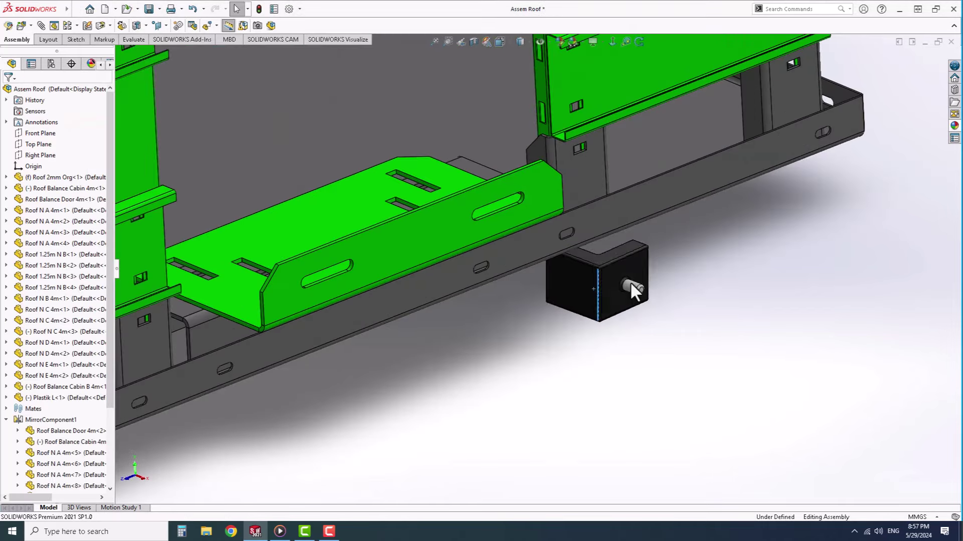
{"action": "left_click", "coordinate": [631, 283]}
Step: Mate a Plastik L block face coincident to the green bracket face
{"action": "middle_click_drag", "start_coordinate": [591, 288], "coordinate": [551, 302]}
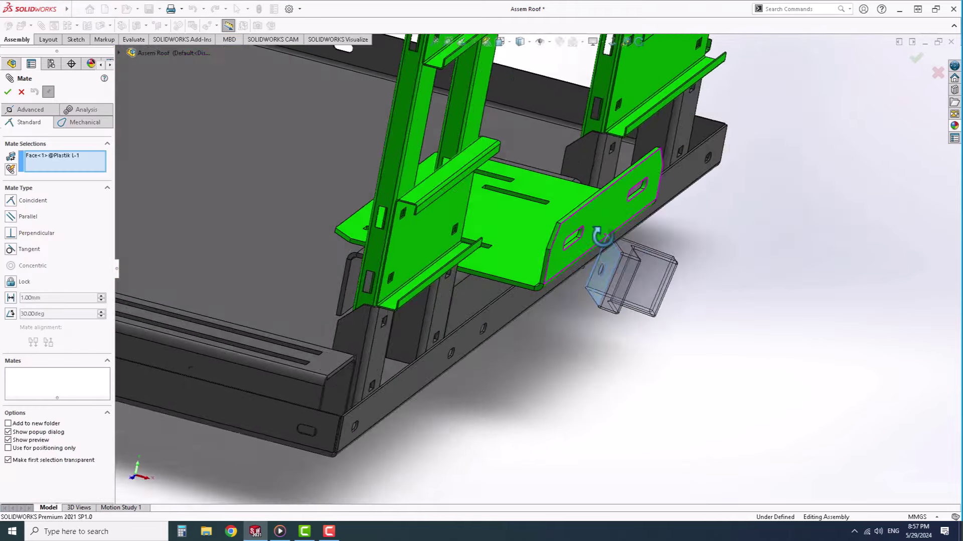
{"action": "middle_click_drag", "start_coordinate": [670, 234], "coordinate": [647, 209]}
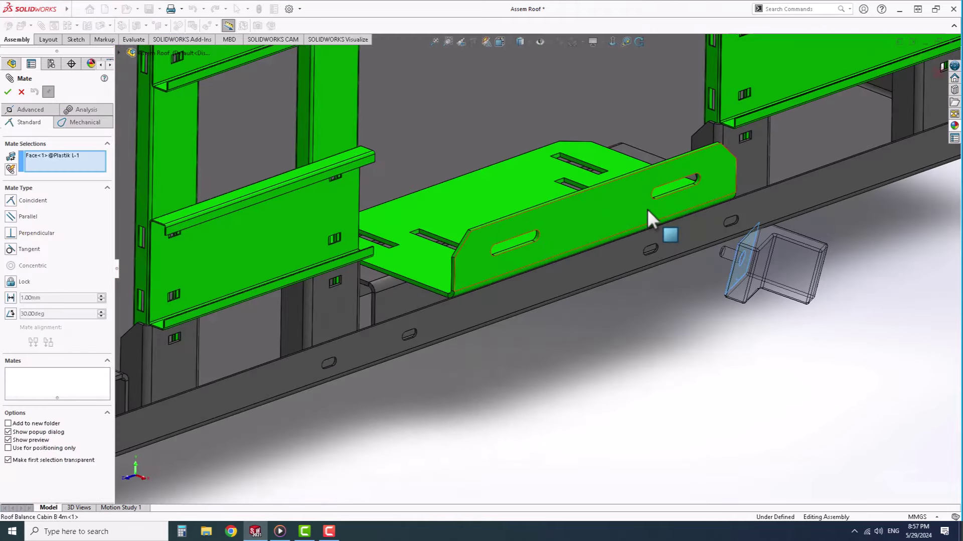
{"action": "left_click", "coordinate": [647, 208]}
{"action": "scroll", "coordinate": [647, 209], "scroll_direction": "down", "scroll_amount": 3}
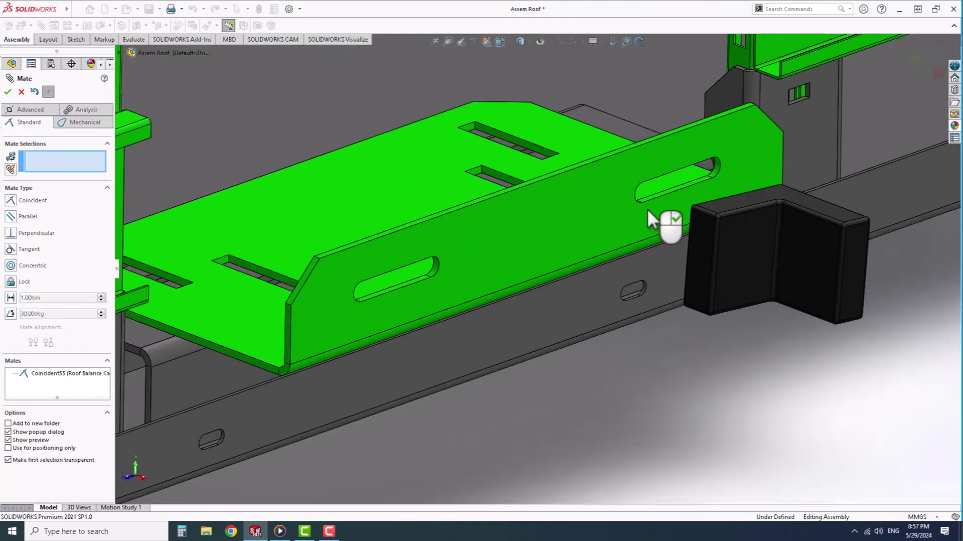
{"action": "right_click", "coordinate": [733, 198]}
{"action": "left_click", "coordinate": [747, 241]}
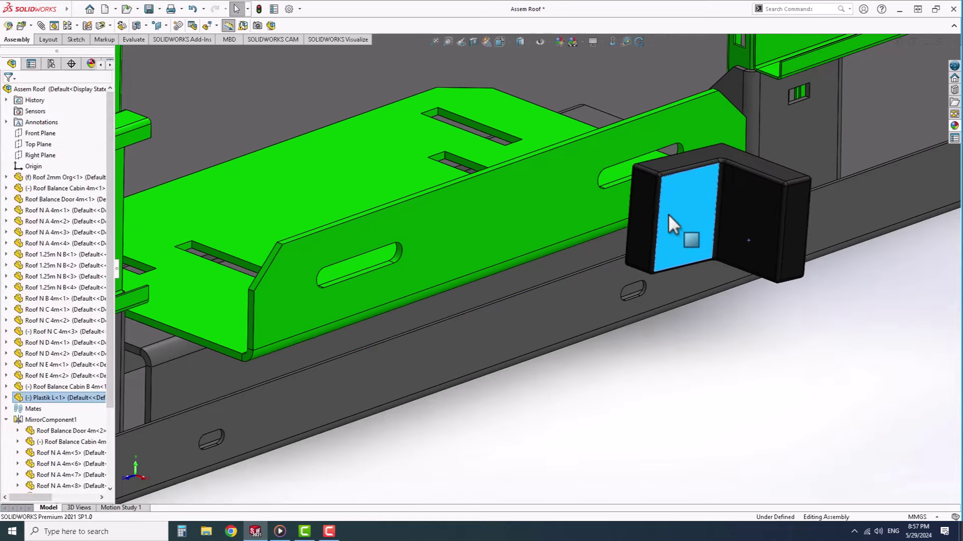
{"action": "scroll", "coordinate": [668, 213], "scroll_direction": "up", "scroll_amount": 5}
{"action": "scroll", "coordinate": [522, 243], "scroll_direction": "up", "scroll_amount": 2}
{"action": "scroll", "coordinate": [522, 243], "scroll_direction": "up", "scroll_amount": 3}
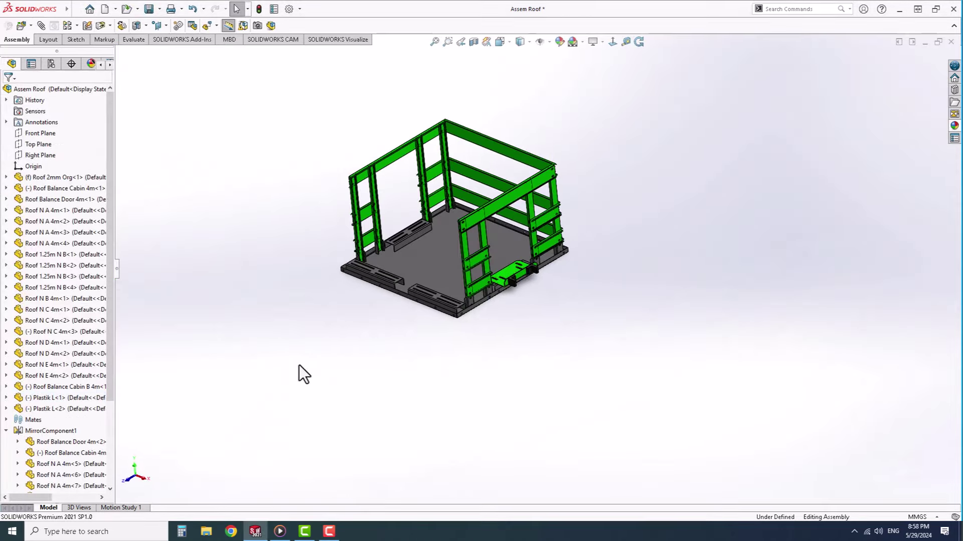
{"action": "scroll", "coordinate": [37, 423], "scroll_direction": "down", "scroll_amount": 3}
Step: Add the bracket and Plastik L-2 to MirrorComponent1 about the Right Plane
{"action": "left_click", "coordinate": [65, 293]}
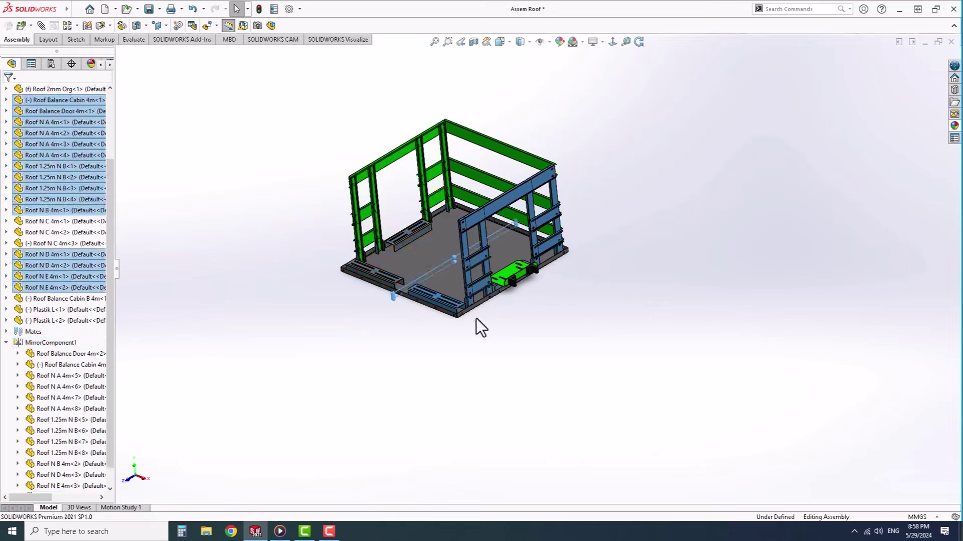
{"action": "scroll", "coordinate": [505, 279], "scroll_direction": "down", "scroll_amount": 5}
{"action": "scroll", "coordinate": [539, 245], "scroll_direction": "down", "scroll_amount": 2}
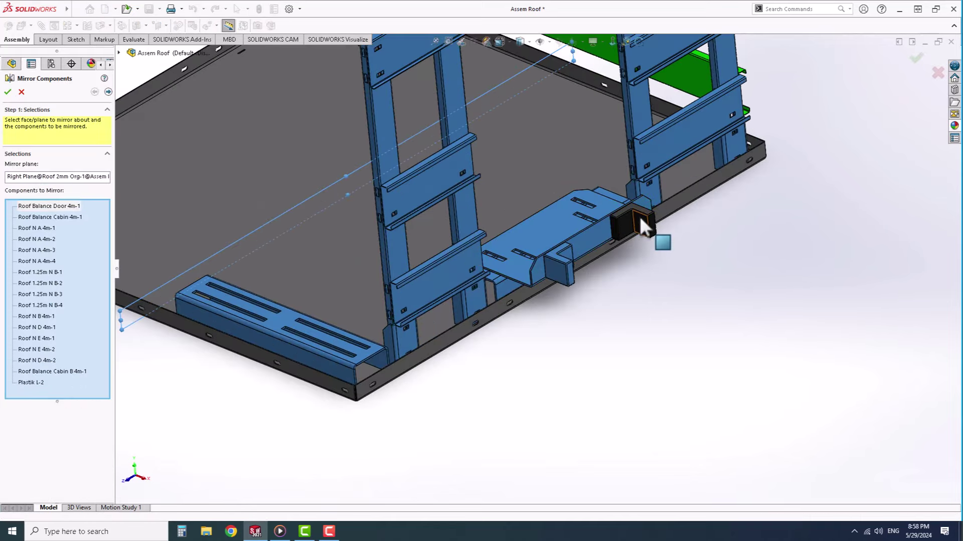
{"action": "key", "text": "Return"}
Step: Orbit the cabin assemblies to check the mirrored bracket and green frames
{"action": "scroll", "coordinate": [641, 208], "scroll_direction": "up", "scroll_amount": 3}
{"action": "scroll", "coordinate": [510, 318], "scroll_direction": "up", "scroll_amount": 2}
{"action": "scroll", "coordinate": [471, 217], "scroll_direction": "up", "scroll_amount": 2}
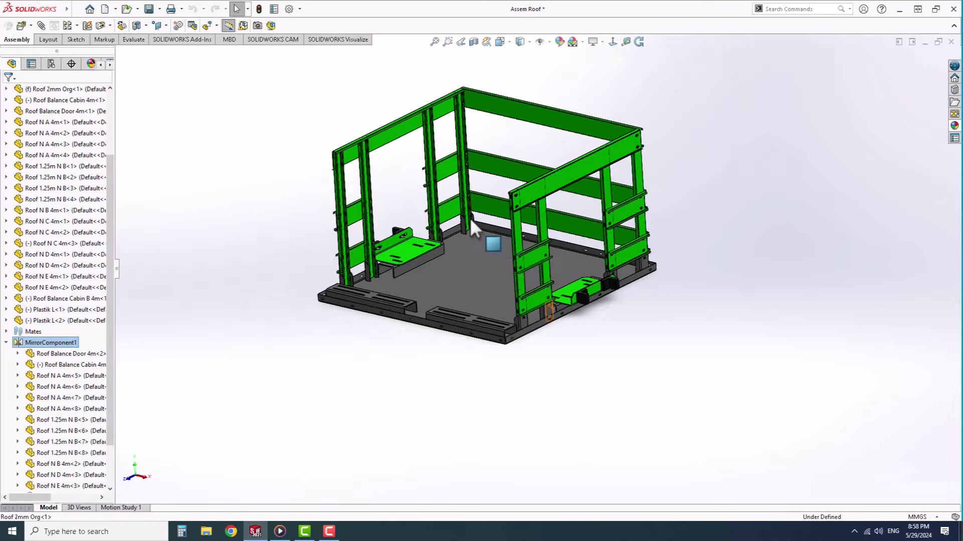
{"action": "mouse_move", "coordinate": [471, 218]}
{"action": "middle_mouse_down"}
{"action": "mouse_move", "coordinate": [469, 234]}
{"action": "mouse_move", "coordinate": [495, 239]}
{"action": "mouse_move", "coordinate": [384, 249]}
{"action": "mouse_move", "coordinate": [365, 271]}
{"action": "mouse_move", "coordinate": [470, 240]}
{"action": "mouse_move", "coordinate": [509, 254]}
{"action": "mouse_move", "coordinate": [510, 307]}
{"action": "middle_mouse_up"}
{"action": "scroll", "coordinate": [499, 339], "scroll_direction": "down", "scroll_amount": 5}
{"action": "mouse_move", "coordinate": [499, 339]}
{"action": "middle_mouse_down"}
{"action": "mouse_move", "coordinate": [454, 305]}
{"action": "mouse_move", "coordinate": [473, 227]}
{"action": "mouse_move", "coordinate": [452, 290]}
{"action": "mouse_move", "coordinate": [481, 183]}
{"action": "middle_mouse_up"}
{"action": "mouse_move", "coordinate": [344, 246]}
{"action": "middle_mouse_down"}
{"action": "mouse_move", "coordinate": [430, 258]}
{"action": "mouse_move", "coordinate": [353, 189]}
{"action": "middle_mouse_up"}
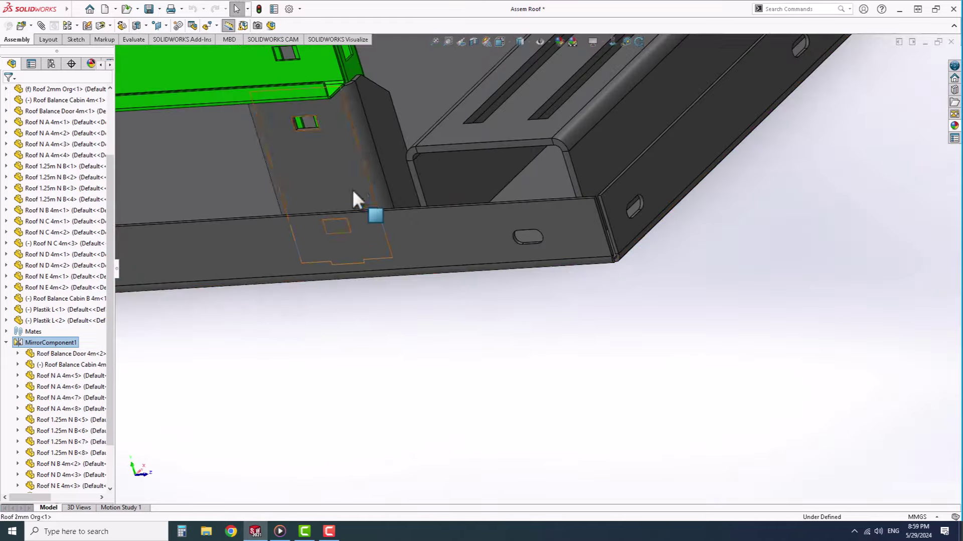
{"action": "left_click", "coordinate": [354, 189]}
{"action": "mouse_move", "coordinate": [357, 236]}
{"action": "middle_mouse_down"}
{"action": "mouse_move", "coordinate": [444, 307]}
{"action": "mouse_move", "coordinate": [243, 236]}
{"action": "mouse_move", "coordinate": [671, 226]}
{"action": "mouse_move", "coordinate": [645, 233]}
{"action": "mouse_move", "coordinate": [695, 239]}
{"action": "middle_mouse_up"}
{"action": "scroll", "coordinate": [634, 231], "scroll_direction": "up", "scroll_amount": 5}
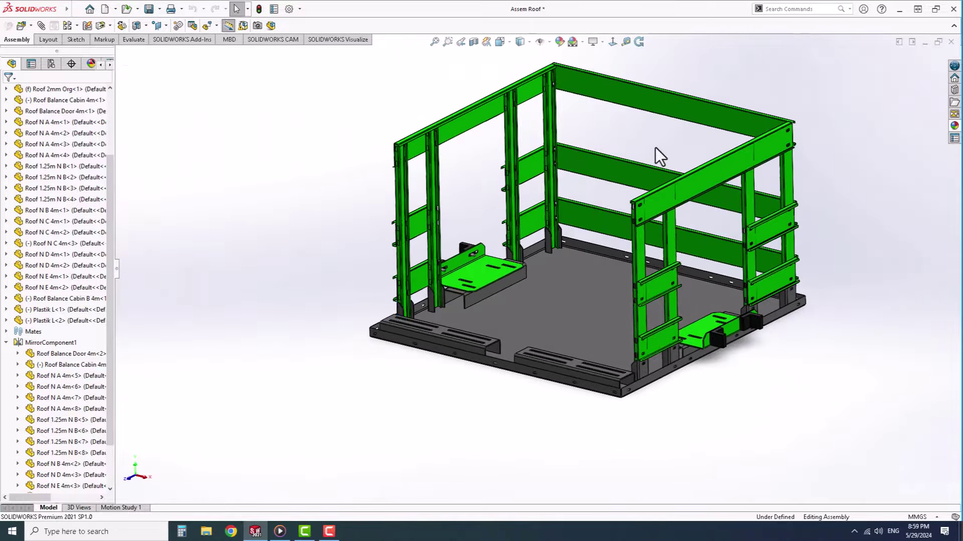
{"action": "mouse_move", "coordinate": [604, 320]}
{"action": "middle_mouse_down"}
{"action": "mouse_move", "coordinate": [570, 285]}
{"action": "mouse_move", "coordinate": [515, 258]}
{"action": "mouse_move", "coordinate": [583, 290]}
{"action": "mouse_move", "coordinate": [548, 326]}
{"action": "middle_mouse_up"}
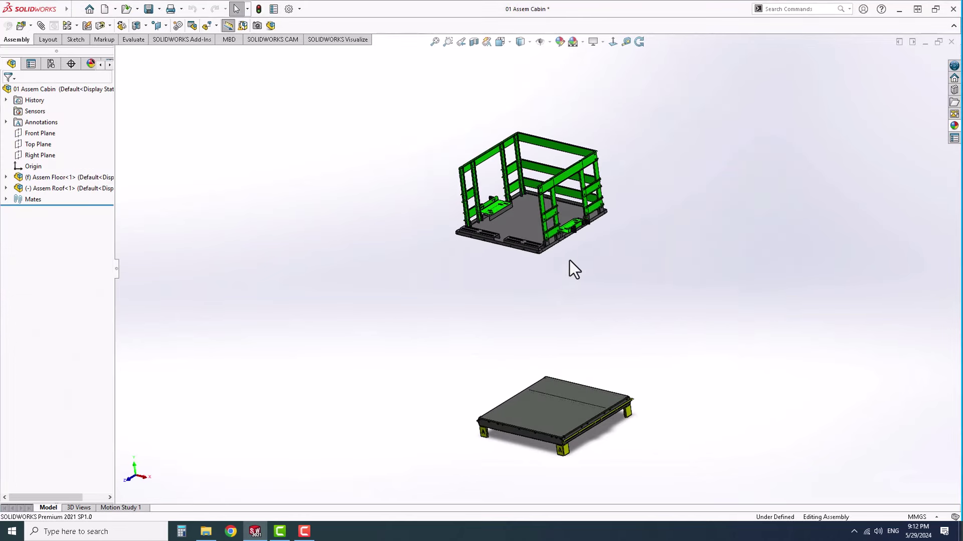